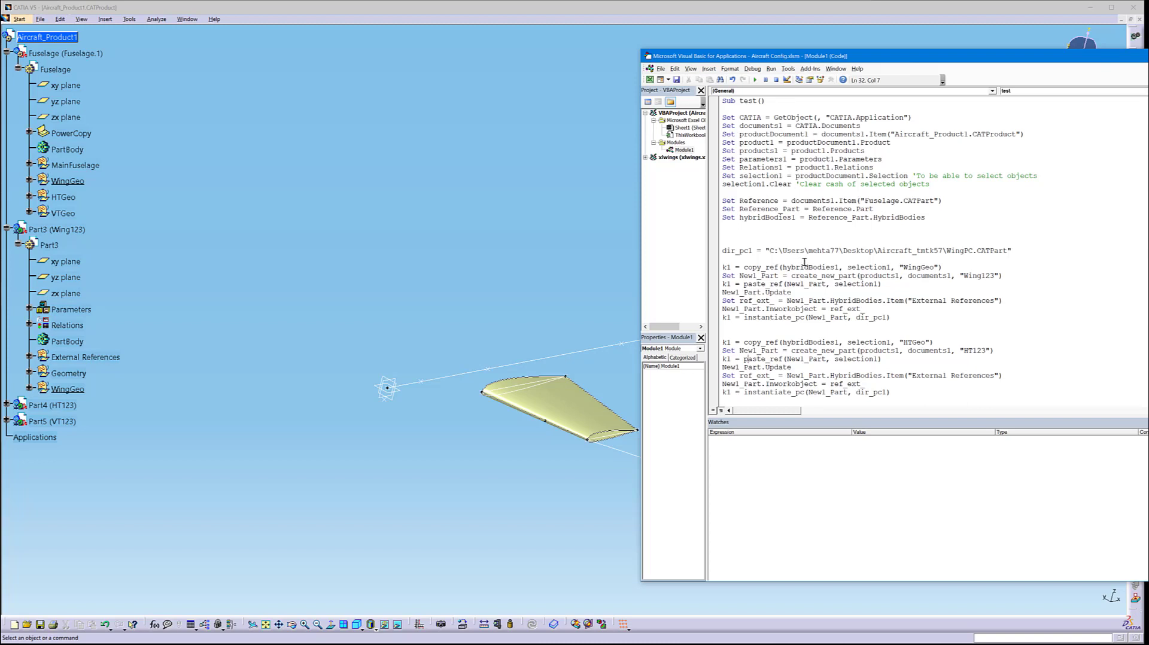
# Review the test macro's copy, paste and instantiate blocks for WingGeo, HTGeo and VTGeo, comparing them with the Automation procedures slide in PowerPoint
pyautogui.scroll(-5, 794, 251)
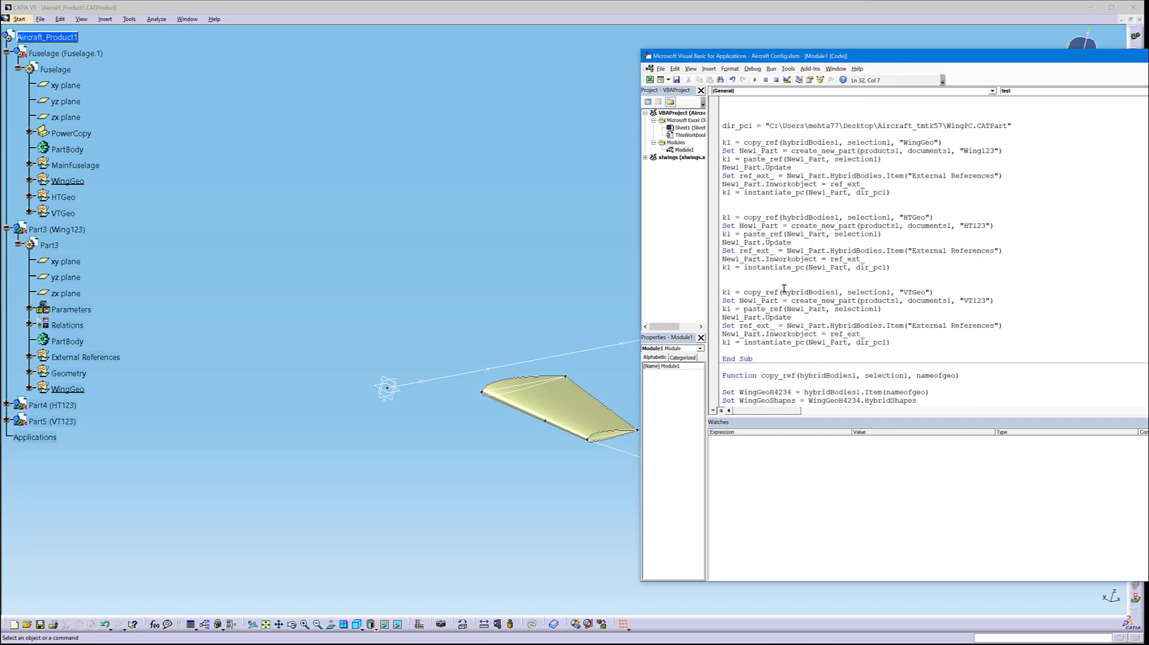
pyautogui.scroll(-6, 802, 325)
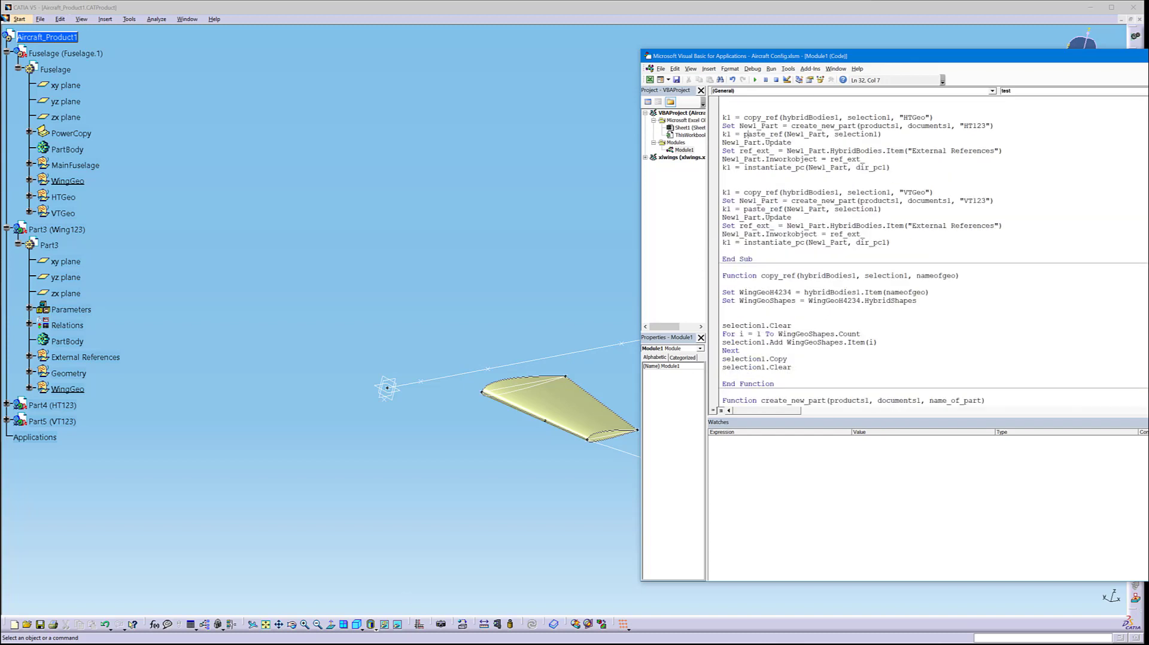
pyautogui.hotkey('alt', 'Tab')
pyautogui.click(416, 185)
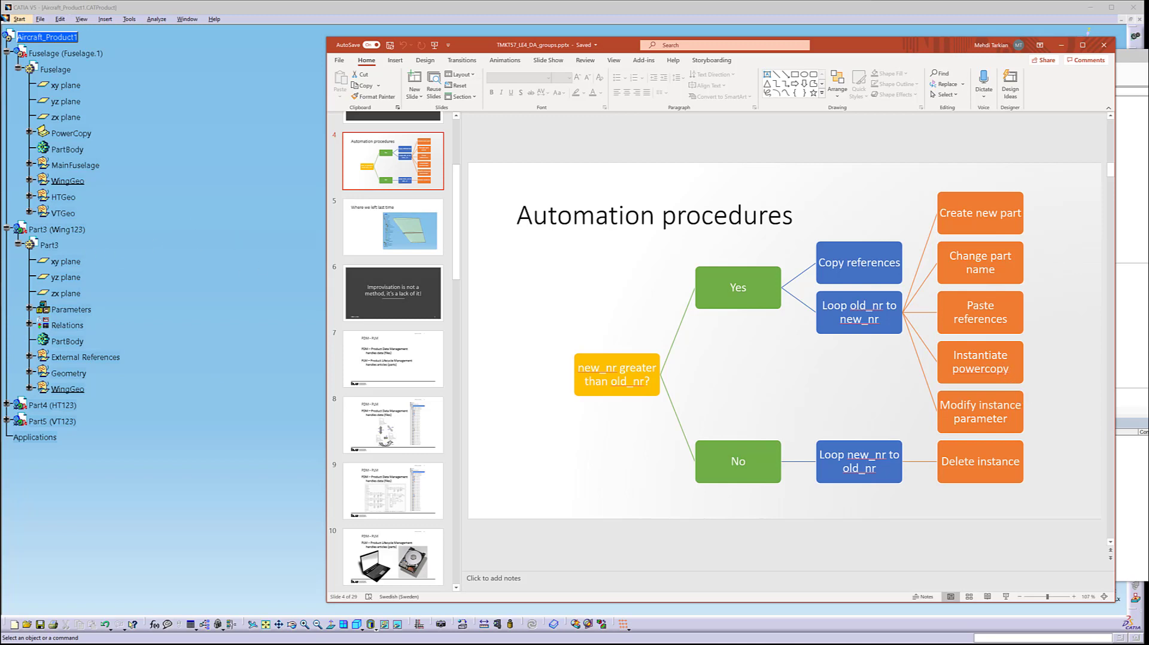
pyautogui.hotkey('alt', 'Tab')
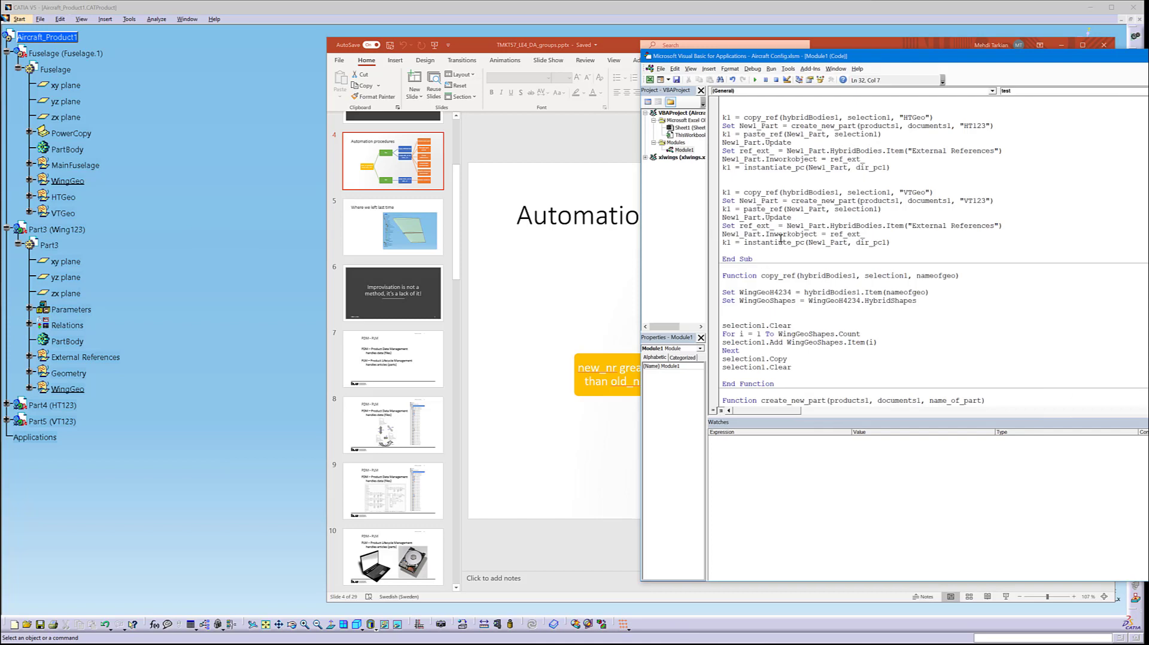
pyautogui.scroll(5, 934, 237)
pyautogui.scroll(-2, 837, 234)
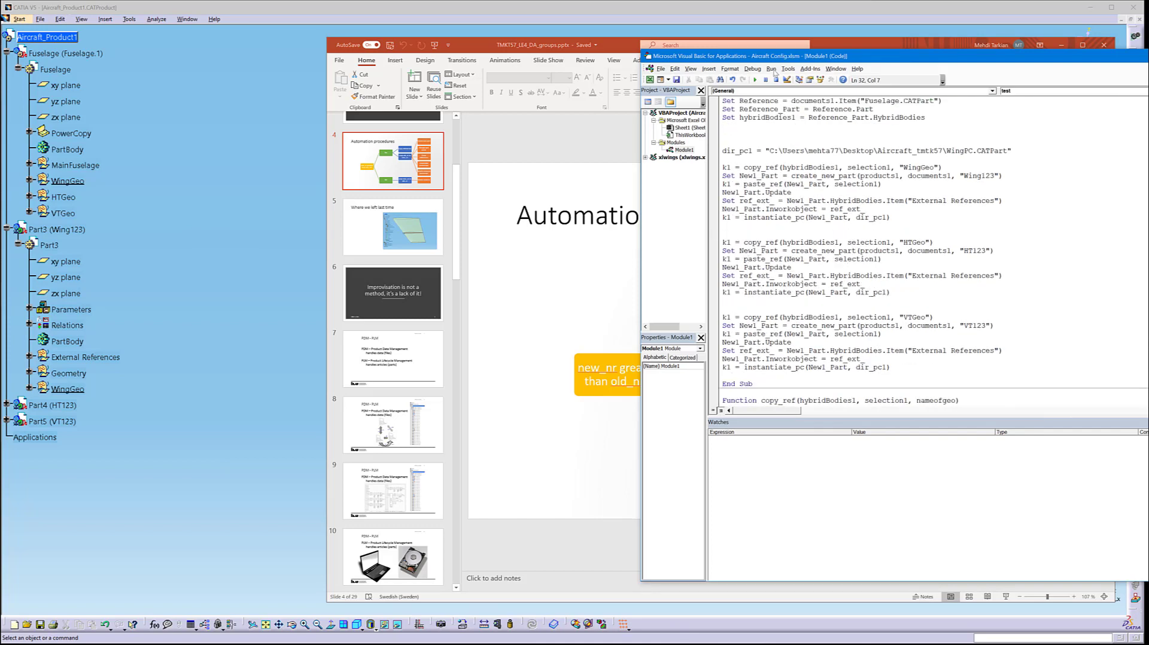
pyautogui.moveTo(781, 57); pyautogui.dragTo(533, 61)
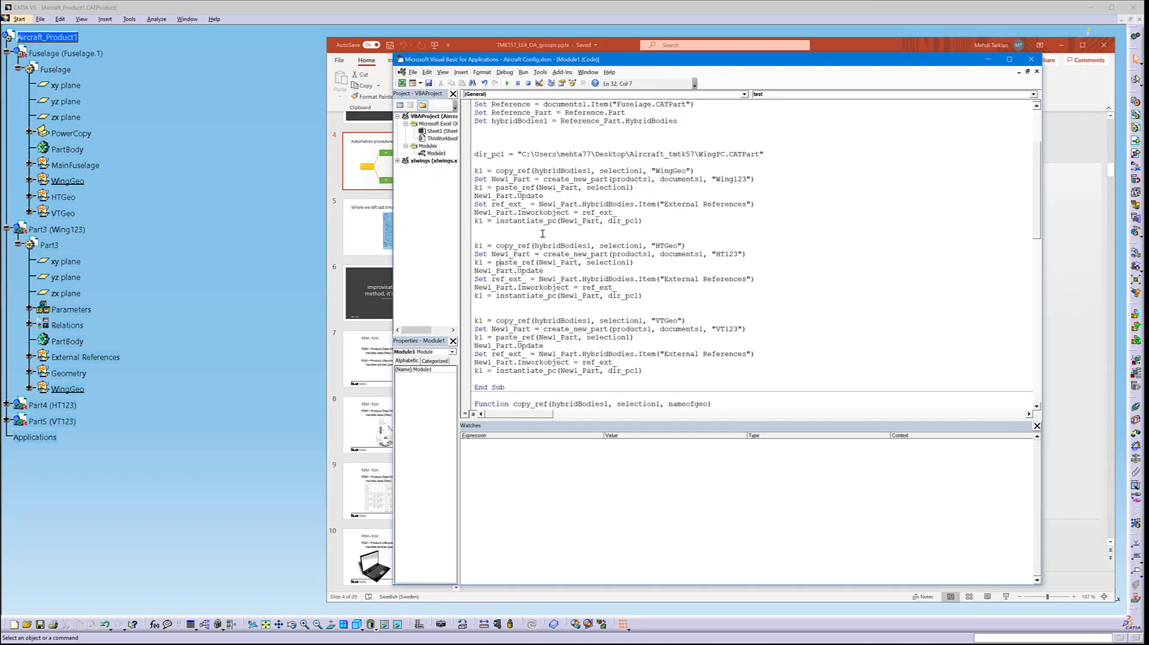
pyautogui.scroll(-1, 517, 170)
pyautogui.moveTo(518, 162); pyautogui.dragTo(741, 346)
pyautogui.click(741, 346)
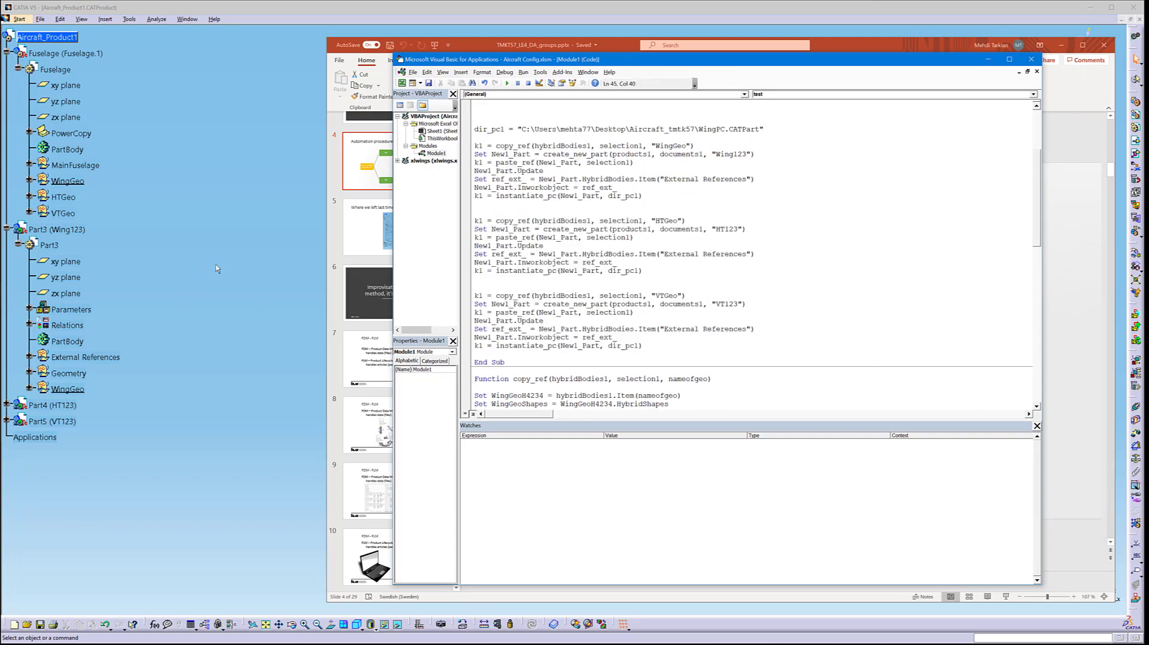
# View the "Where we left last time" slide in PowerPoint, and examine the Wing123 part and its WingGeo set in CATIA
pyautogui.click(374, 226)
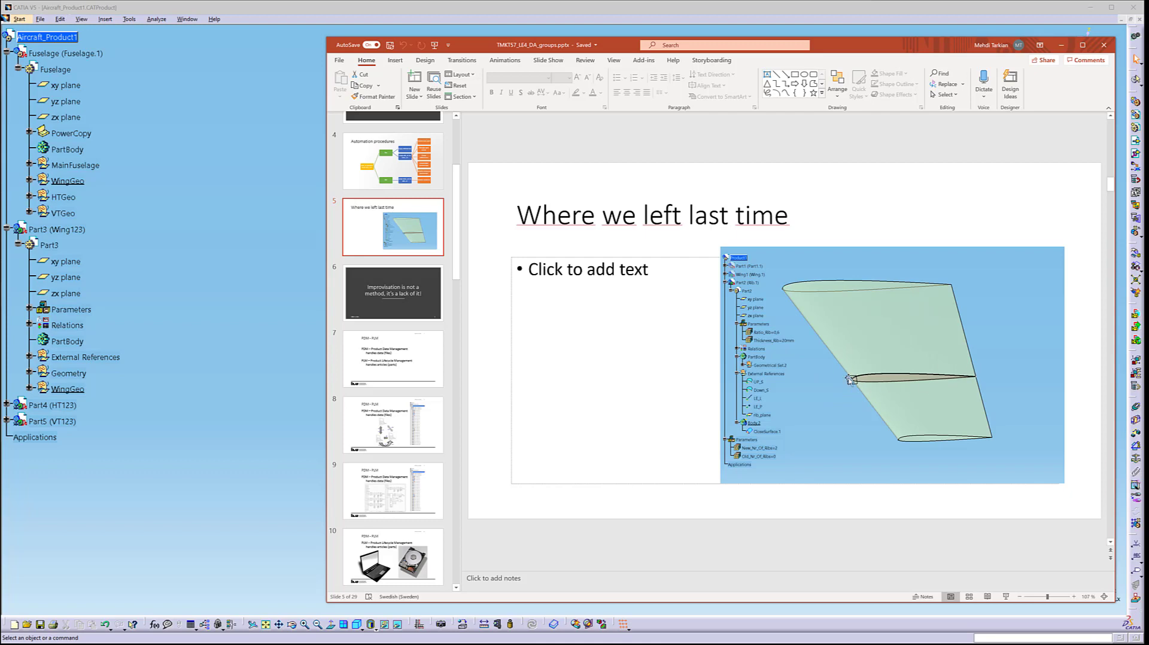
pyautogui.click(222, 319)
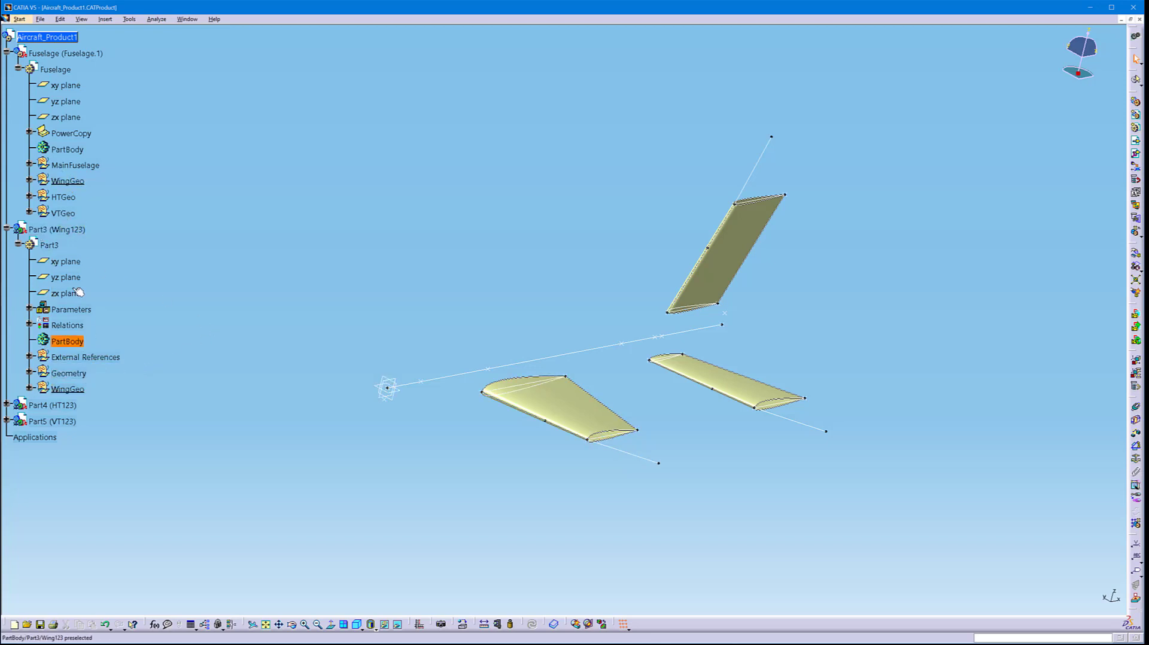
pyautogui.click(57, 229)
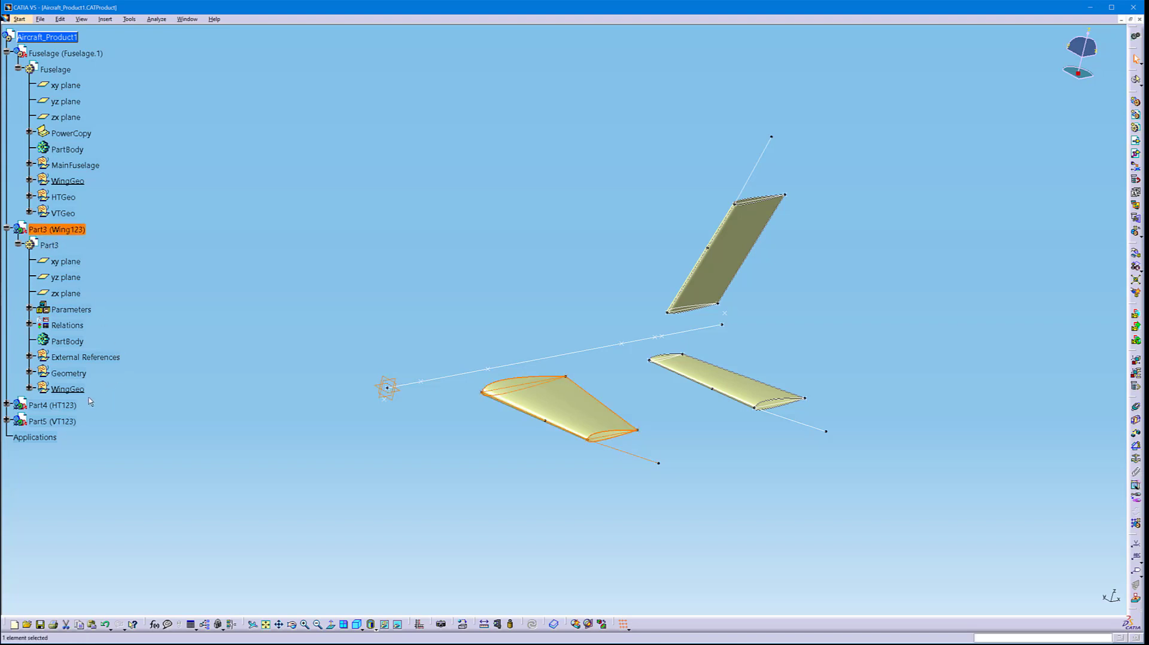
pyautogui.click(66, 389)
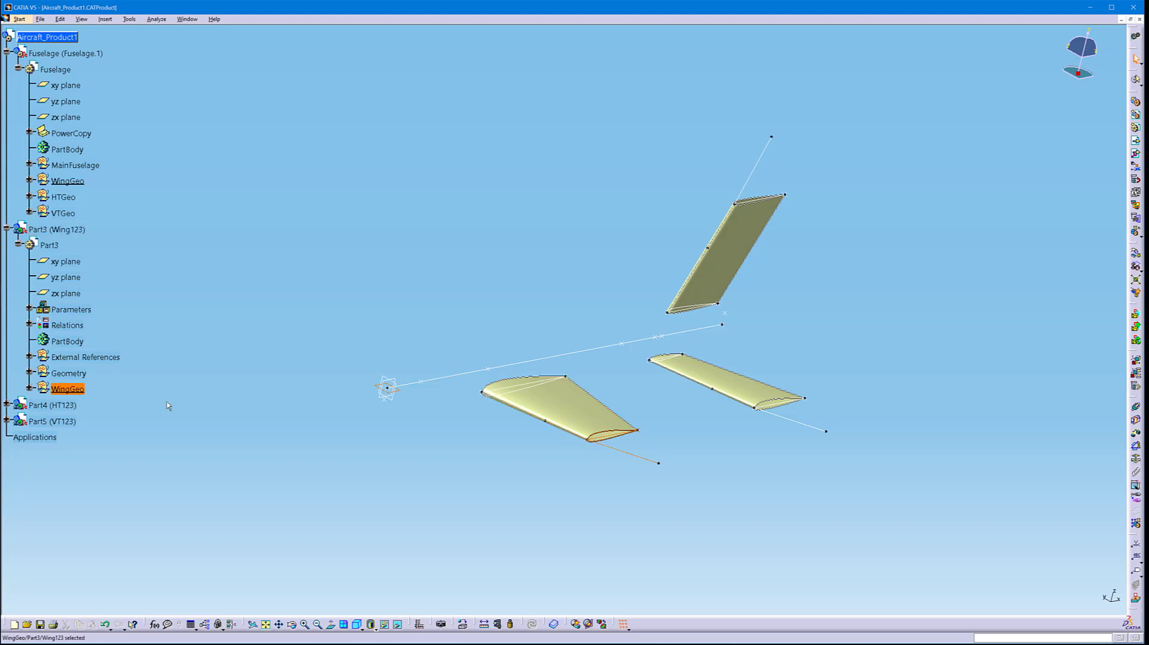
pyautogui.click(70, 390)
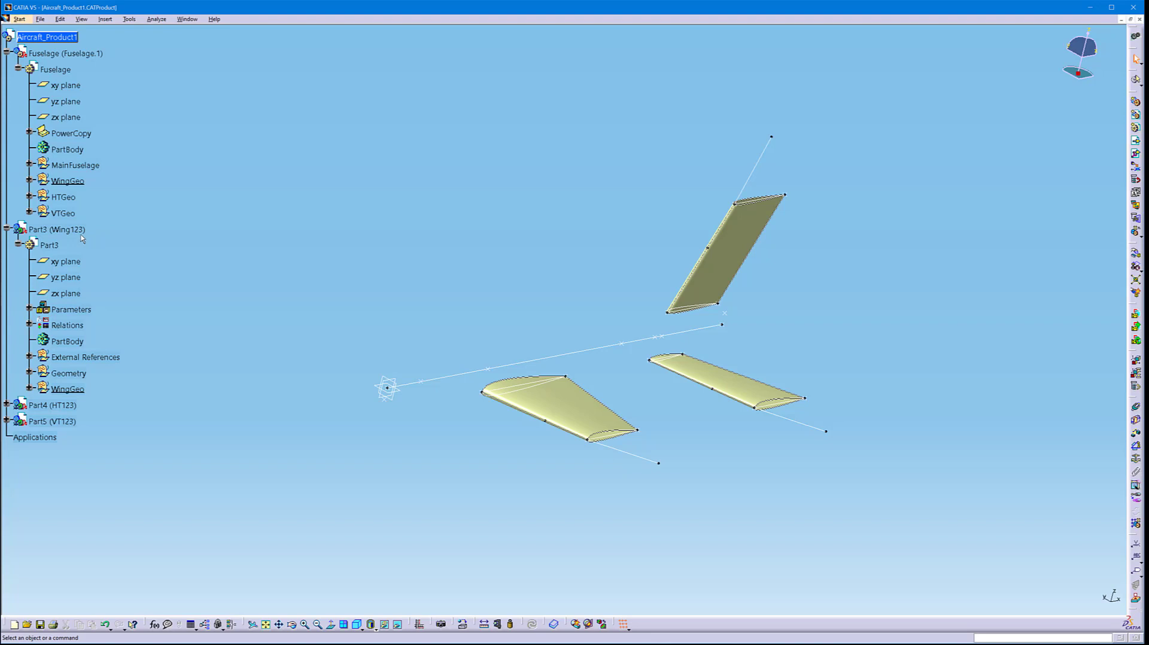
pyautogui.click(78, 393)
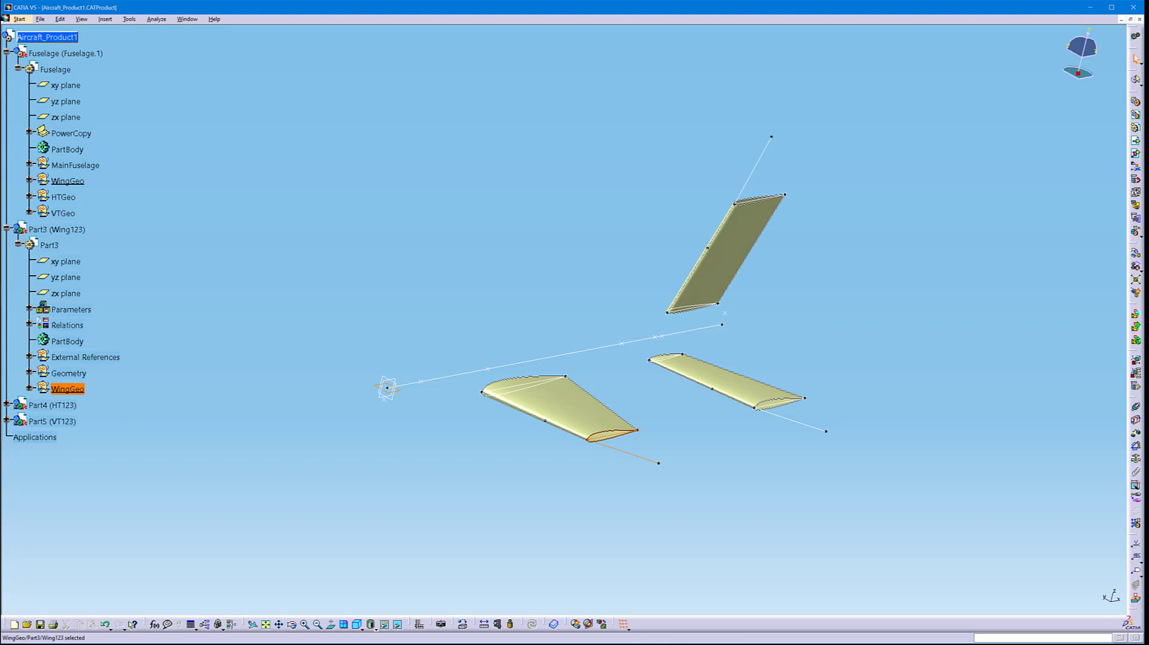
# Switch to the TMKT57_LE4_DA_groups presentation in PowerPoint and show the "Most Parent and Most Child PowerCopy" slide
pyautogui.hotkey('alt', 'Tab')
pyautogui.click(512, 643)
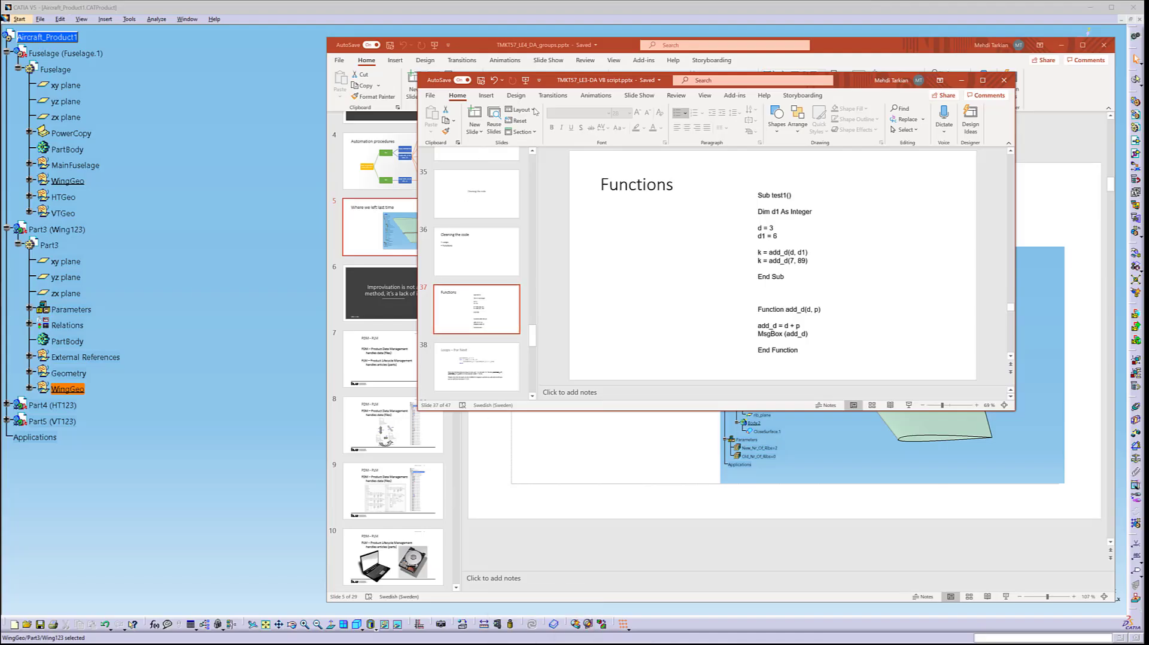
pyautogui.click(393, 200)
pyautogui.scroll(-6, 407, 299)
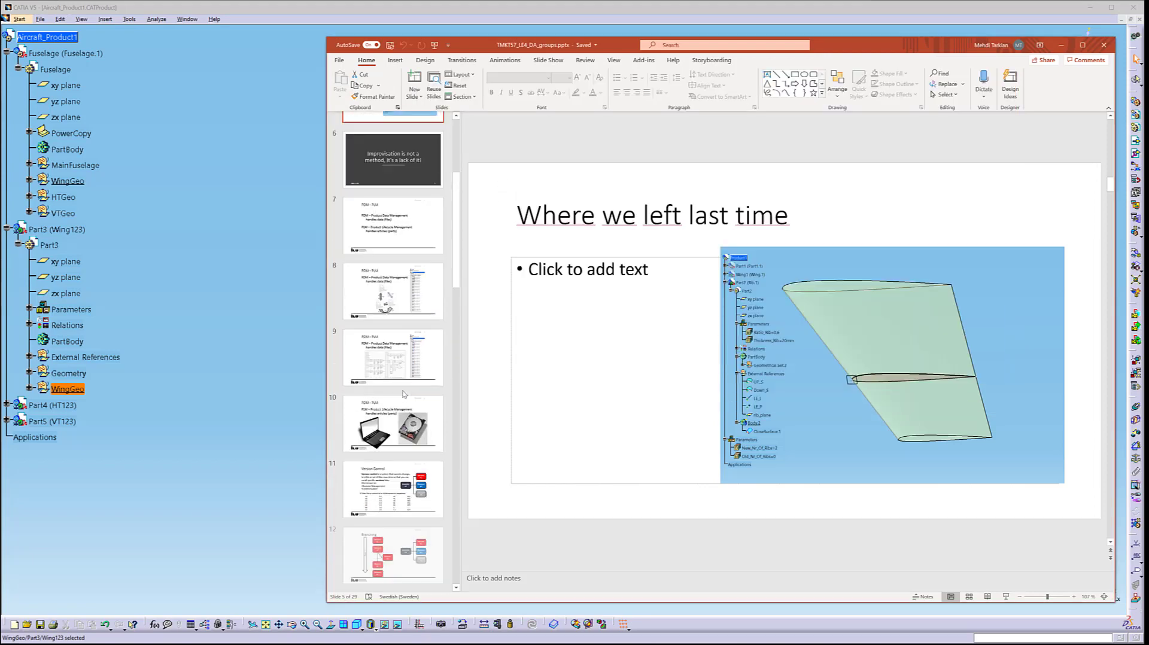
pyautogui.scroll(-5, 414, 371)
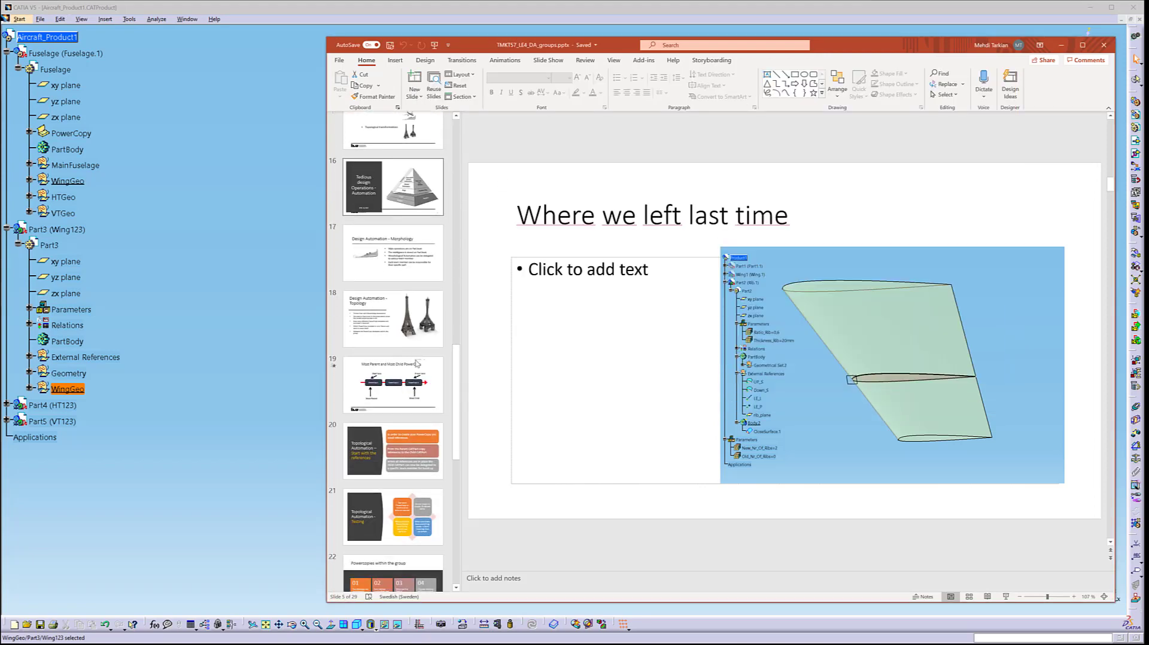
pyautogui.click(405, 389)
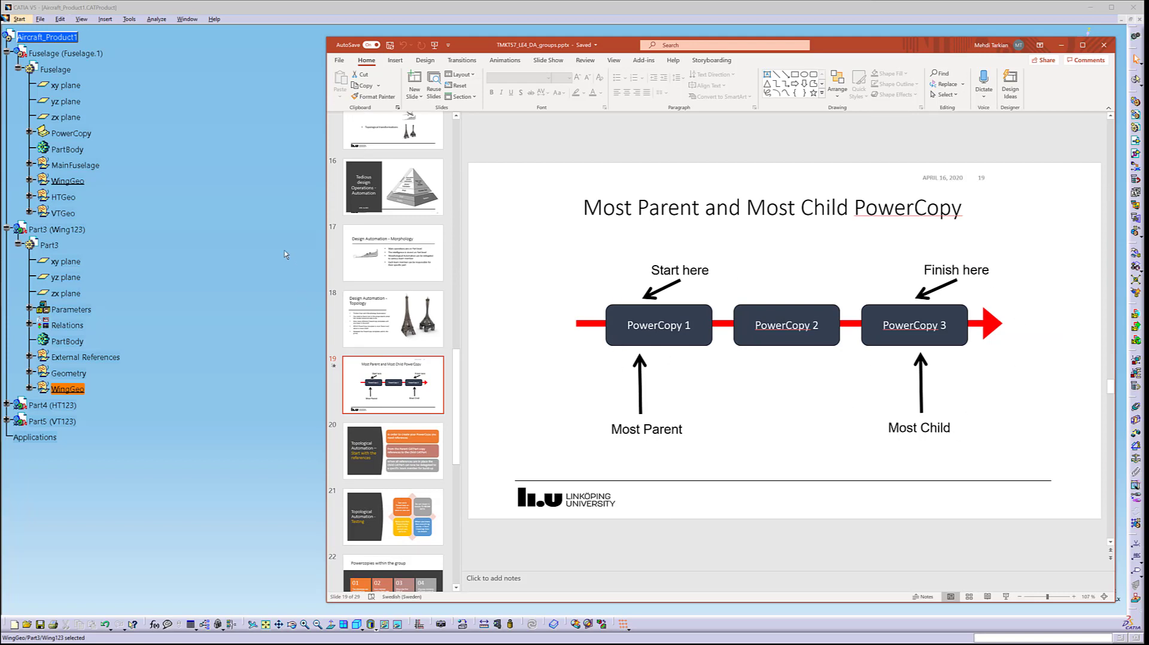
# Return to CATIA and delete the Wing123, HT123 and VT123 parts from Aircraft_Product1, declining to edit the modified documents
pyautogui.click(164, 228)
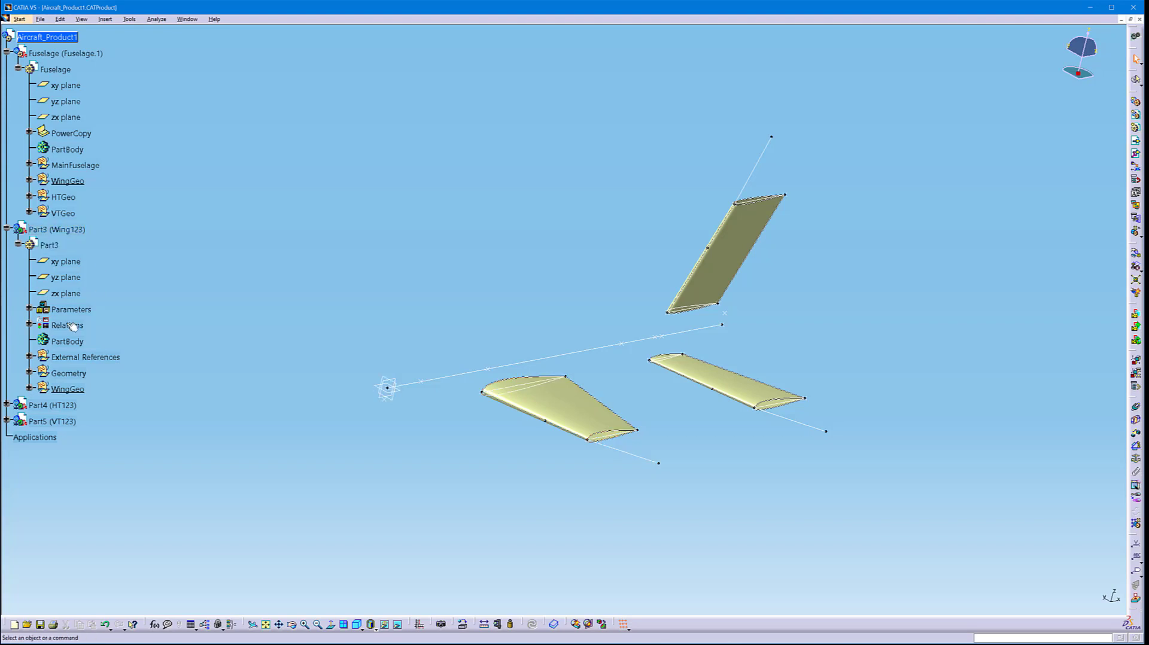
pyautogui.click(76, 424)
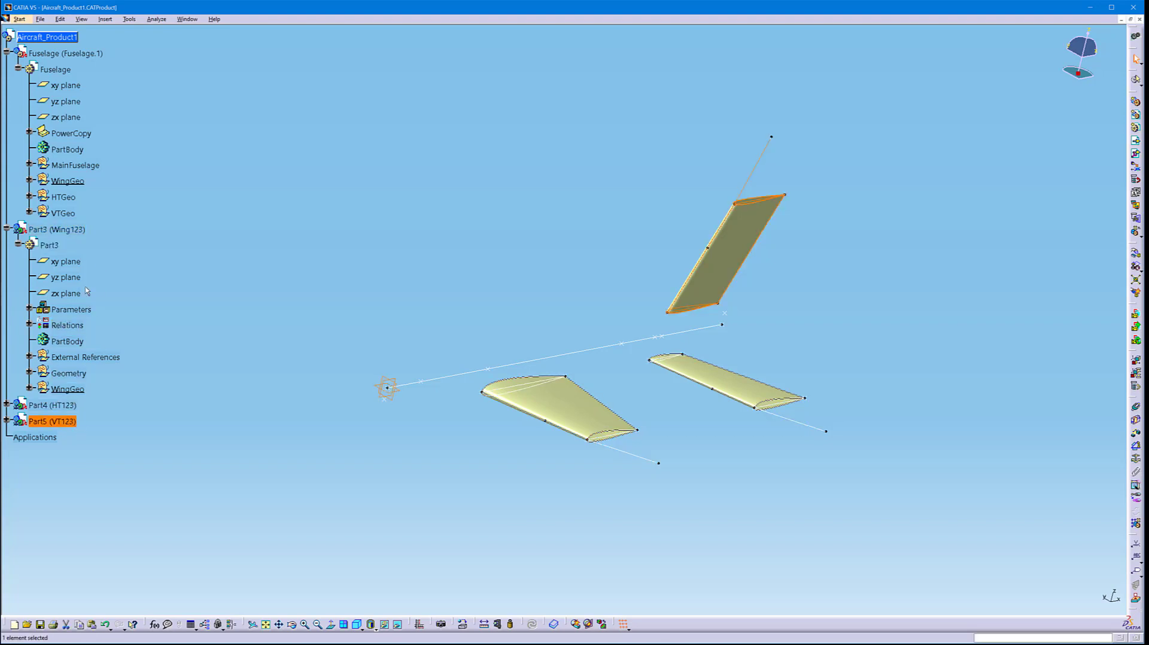
pyautogui.keyDown('shift'); pyautogui.click(78, 230); pyautogui.keyUp('shift')
pyautogui.press('Delete')
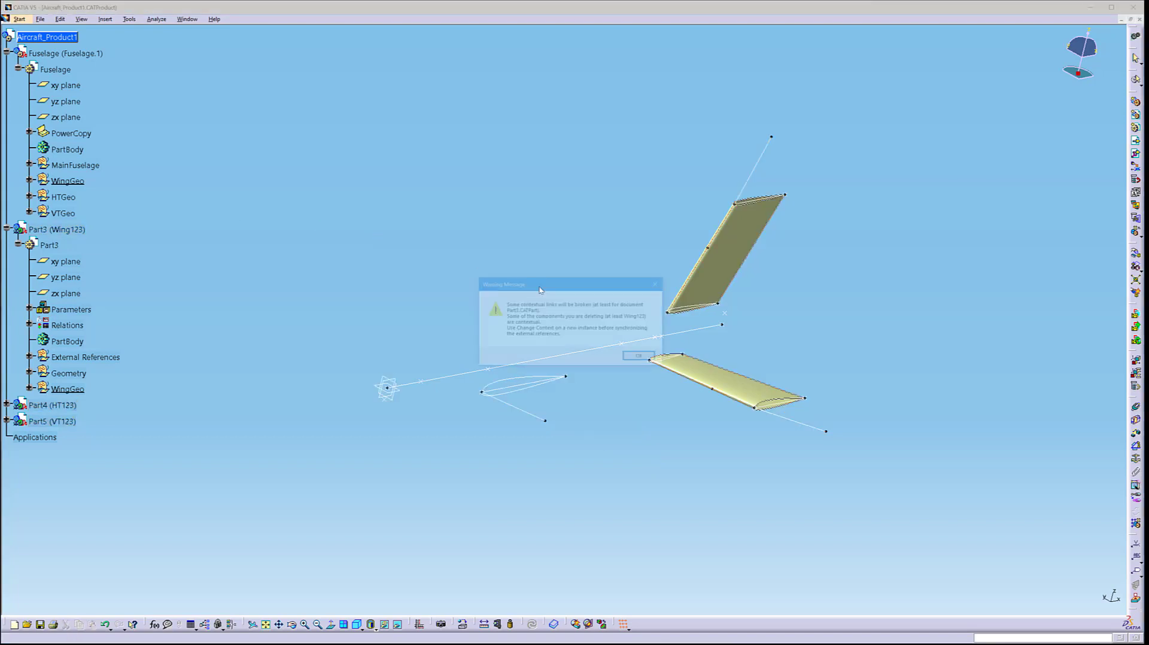
pyautogui.click(650, 359)
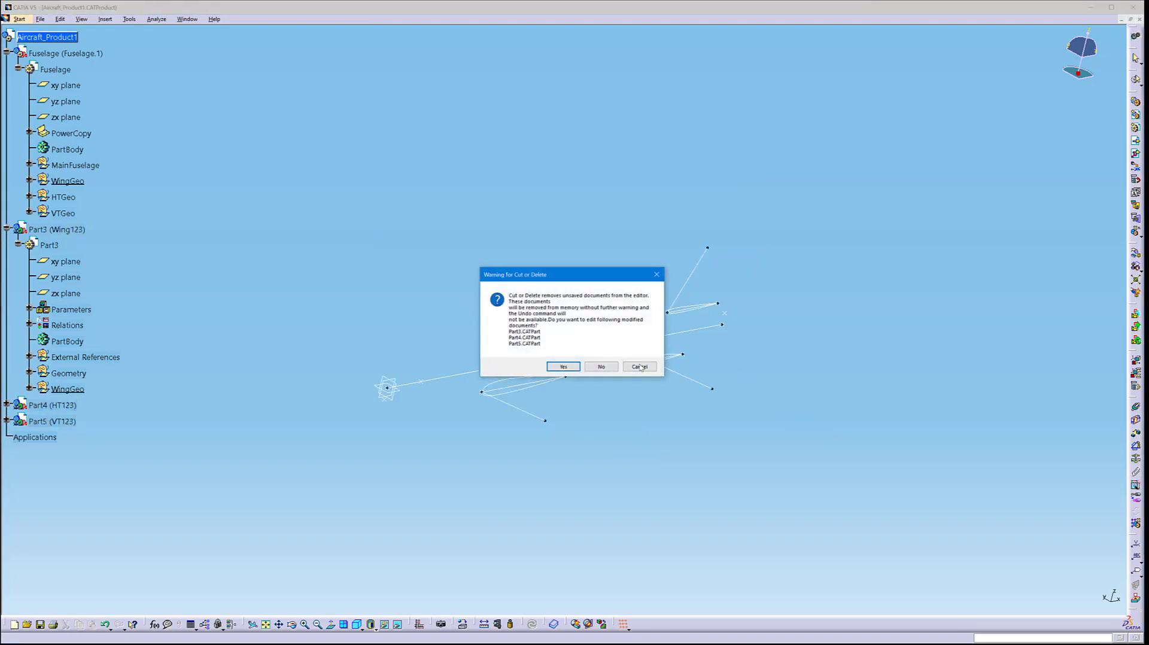
pyautogui.click(602, 366)
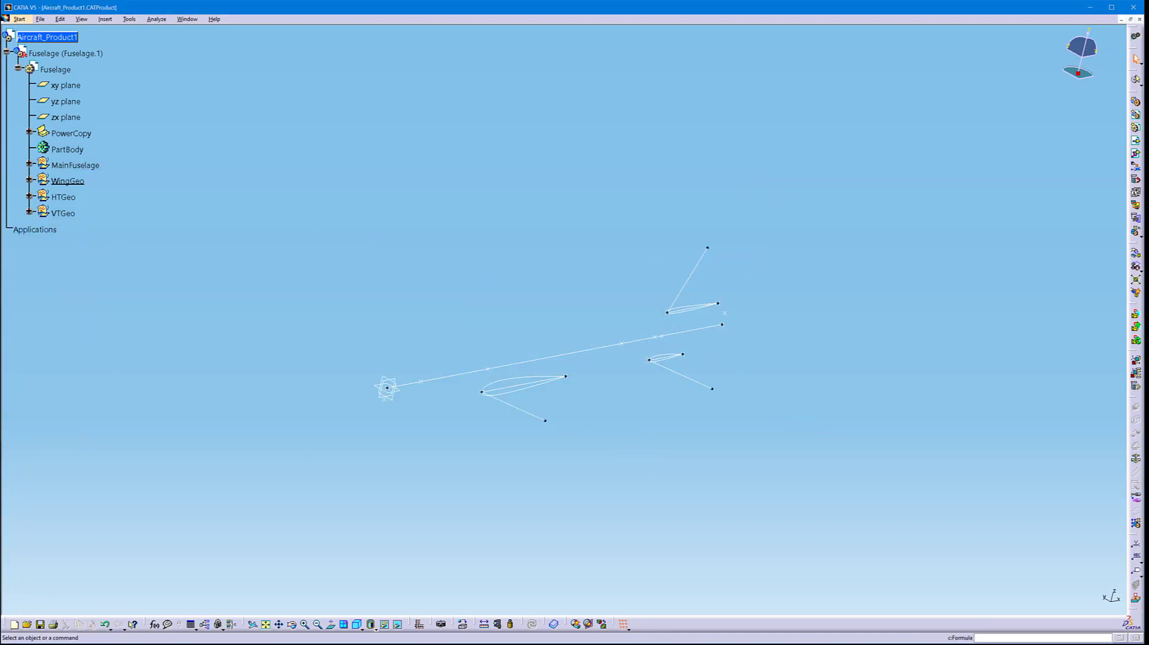
# Open WingPC.CATPart from the Aircraft_tmtk57 folder in CATIA and collapse its ReferencesNeeded and WingGeo sets in the tree
pyautogui.click(368, 644)
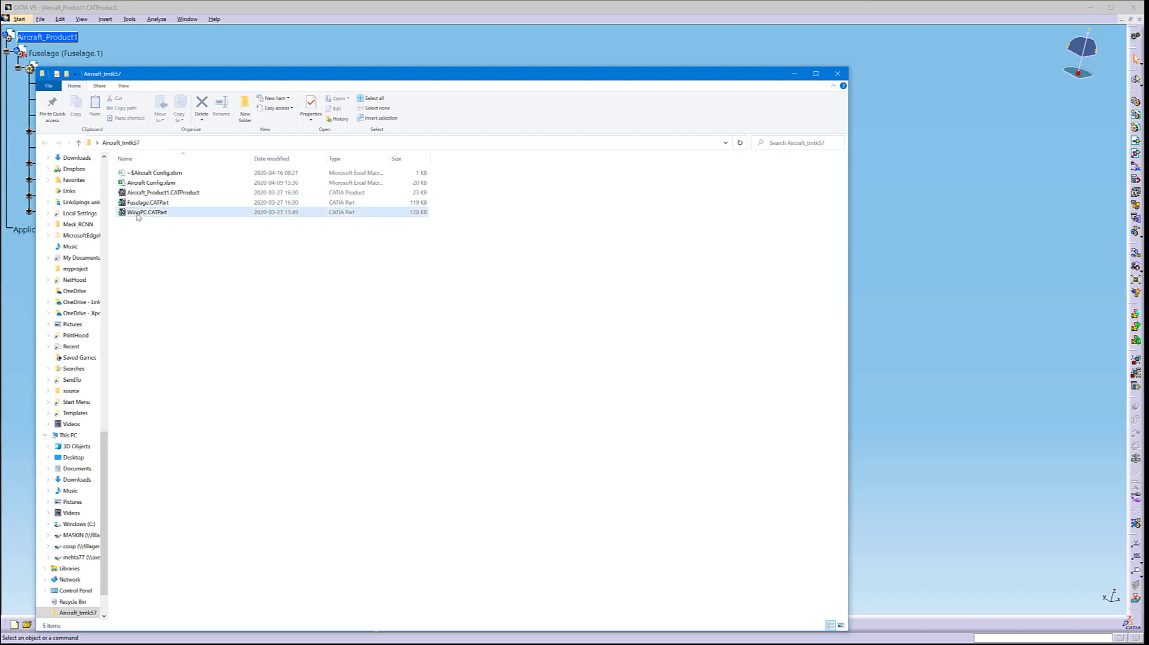
pyautogui.moveTo(136, 213); pyautogui.dragTo(193, 54)
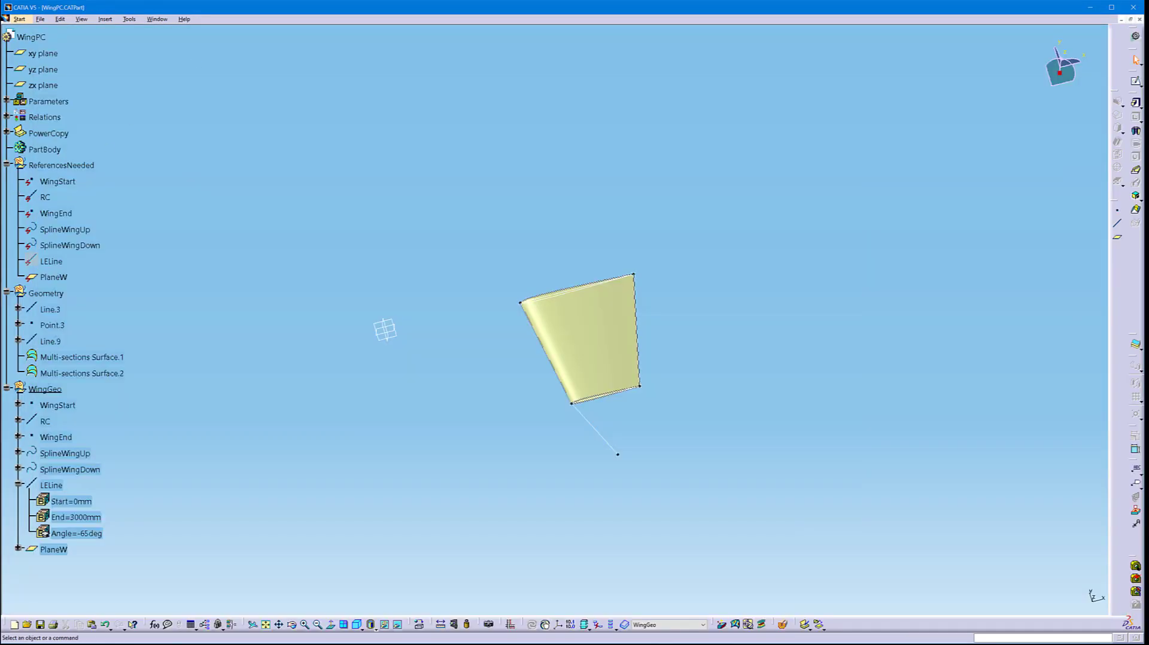
pyautogui.click(6, 165)
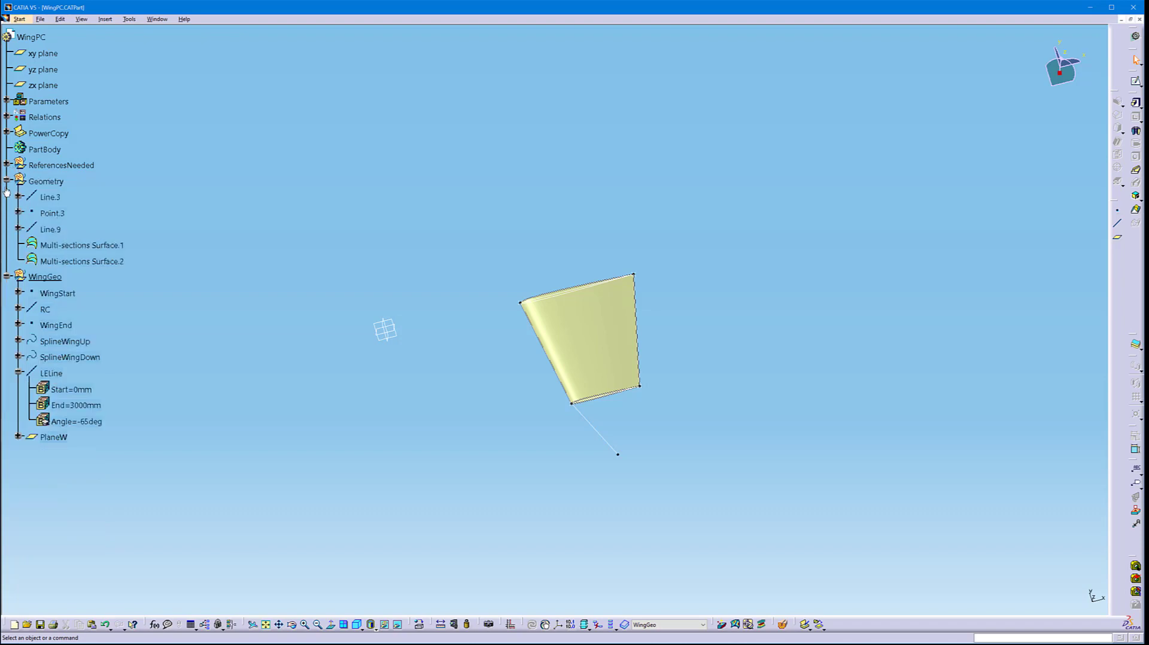
pyautogui.click(6, 277)
# Insert a geometrical set named RibGeo with WingPC as its father
pyautogui.click(104, 19)
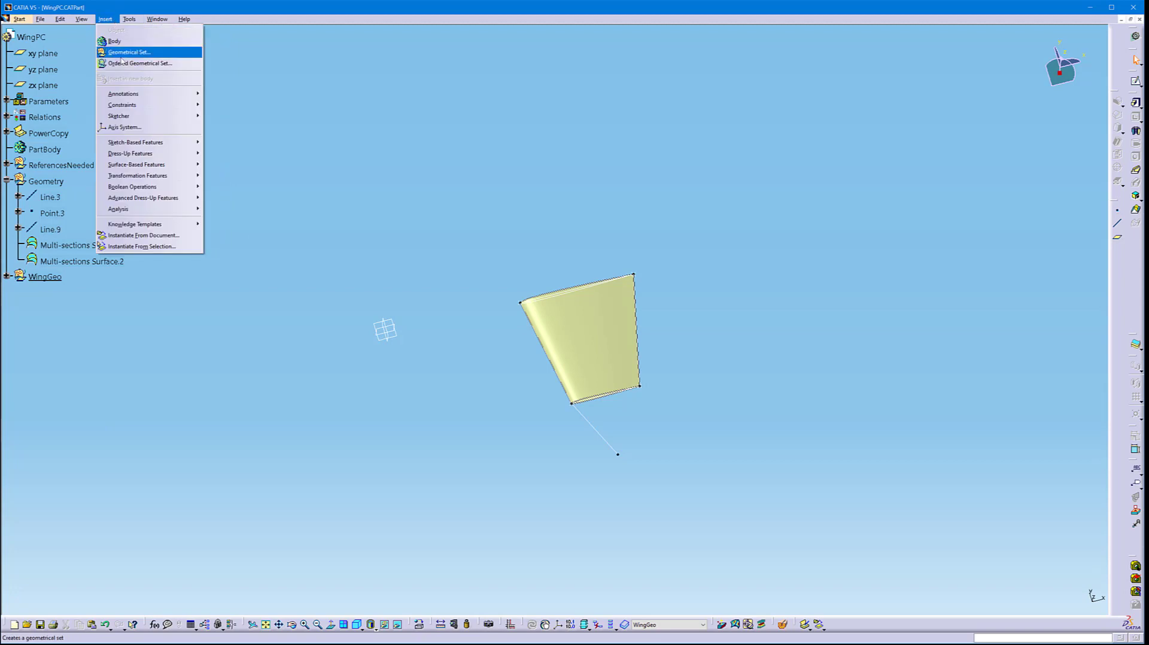
pyautogui.click(122, 54)
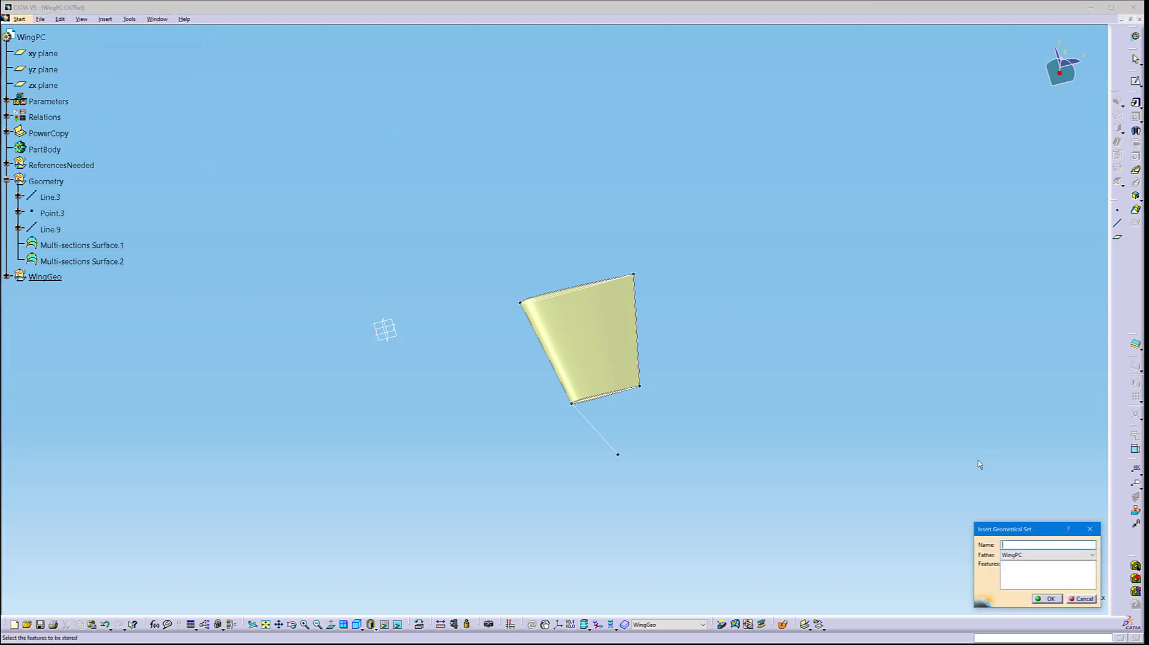
pyautogui.moveTo(1015, 533); pyautogui.dragTo(319, 199)
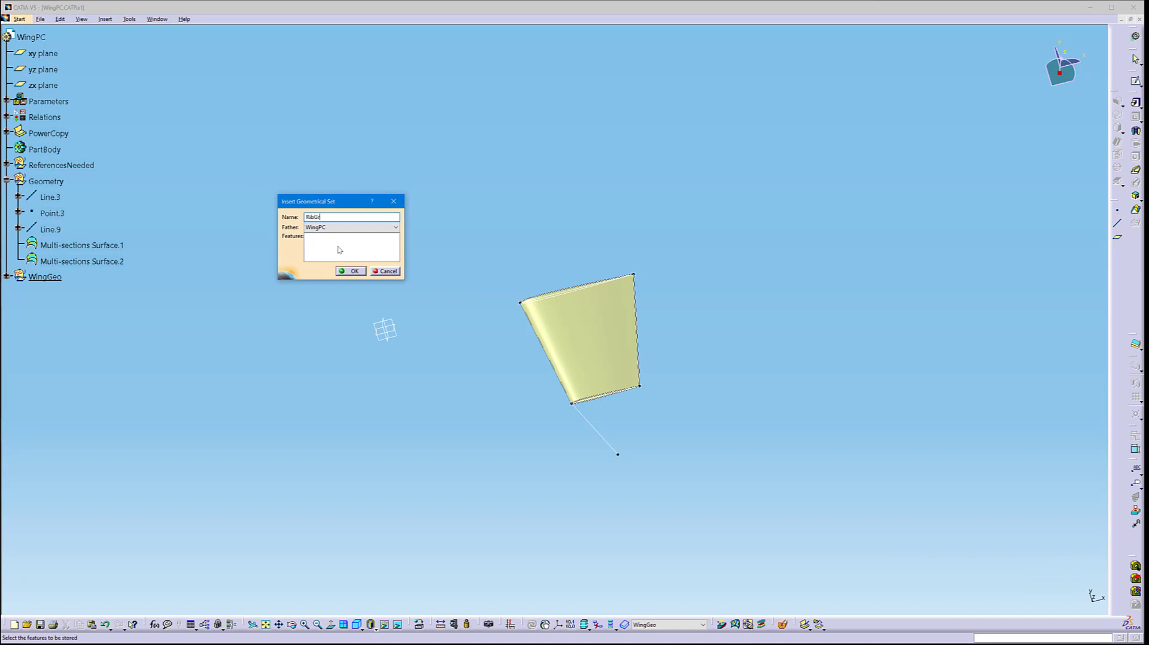
pyautogui.write('RibGeo')
pyautogui.press('Return')
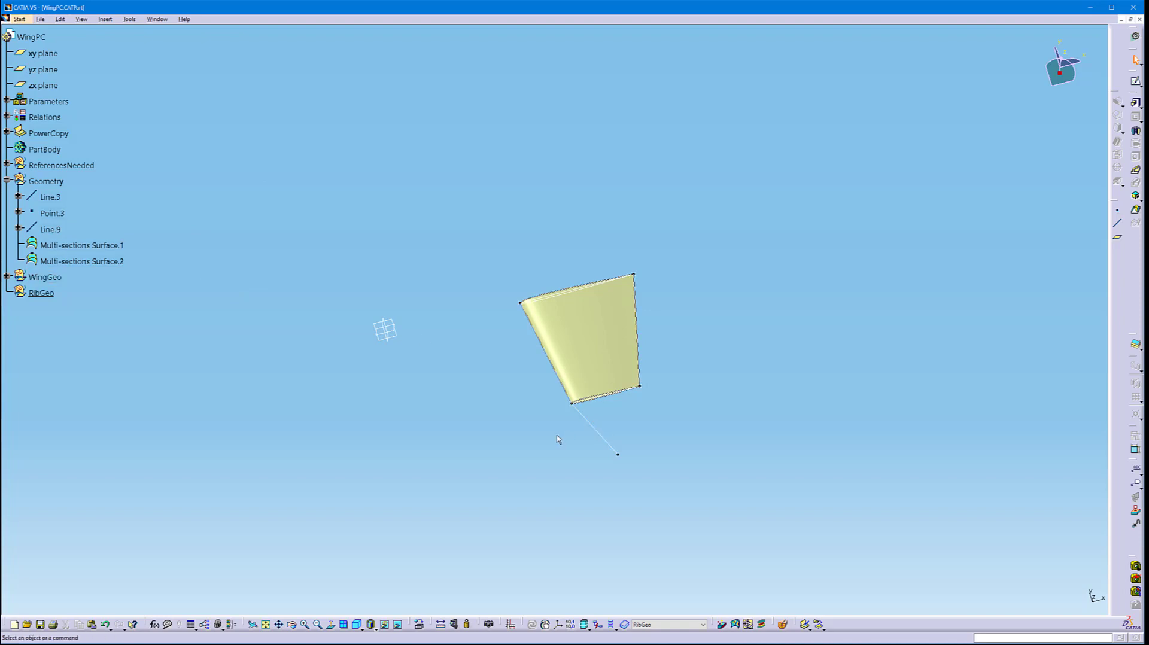
# Examine the wing's multi-sections surfaces, the lines and point in Geometry, and the ReferencesNeeded elements as candidate references for the rib
pyautogui.moveTo(548, 391); pyautogui.dragTo(526, 226, button='middle')
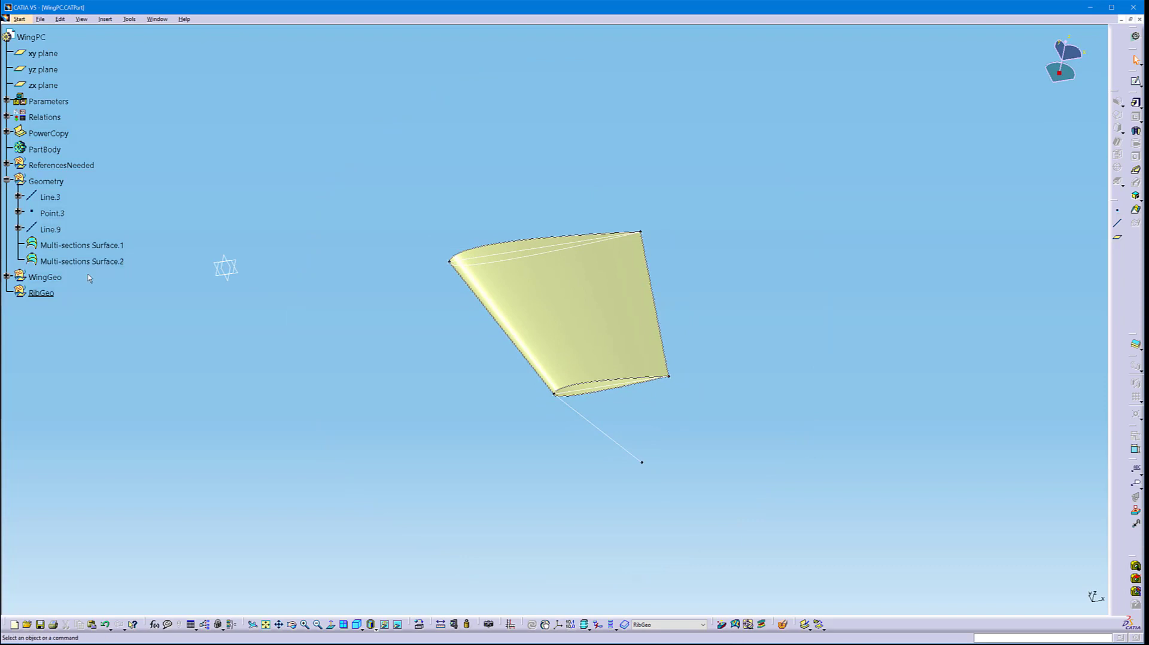
pyautogui.click(90, 261)
pyautogui.keyDown('ctrl'); pyautogui.click(83, 245); pyautogui.keyUp('ctrl')
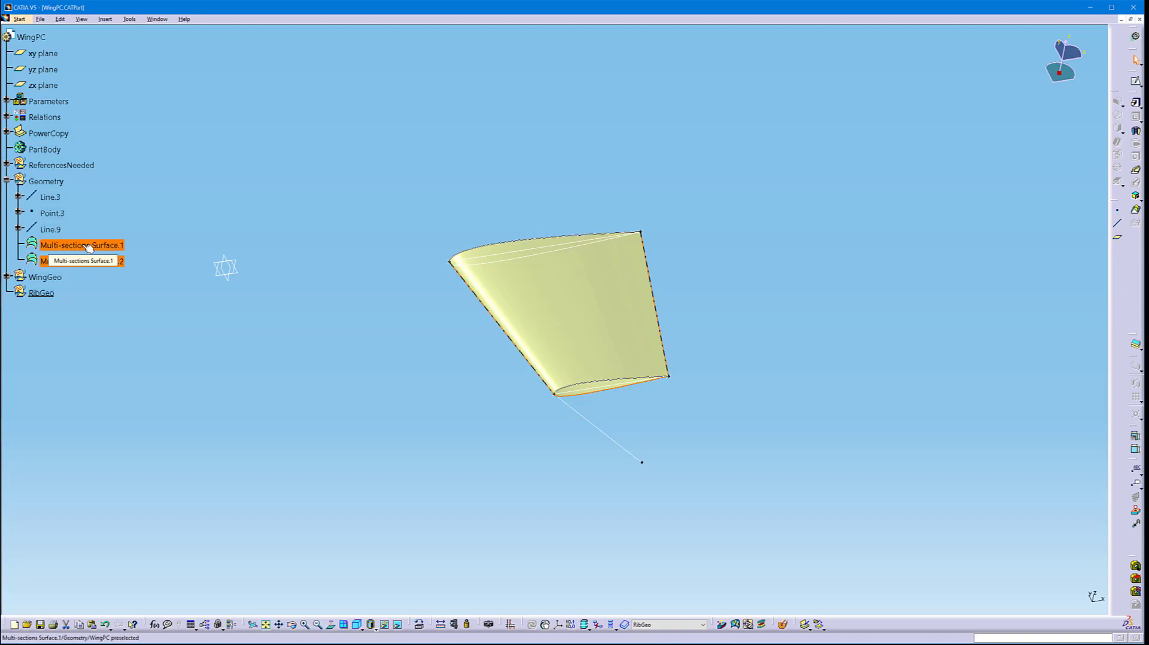
pyautogui.click(182, 252)
pyautogui.click(50, 229)
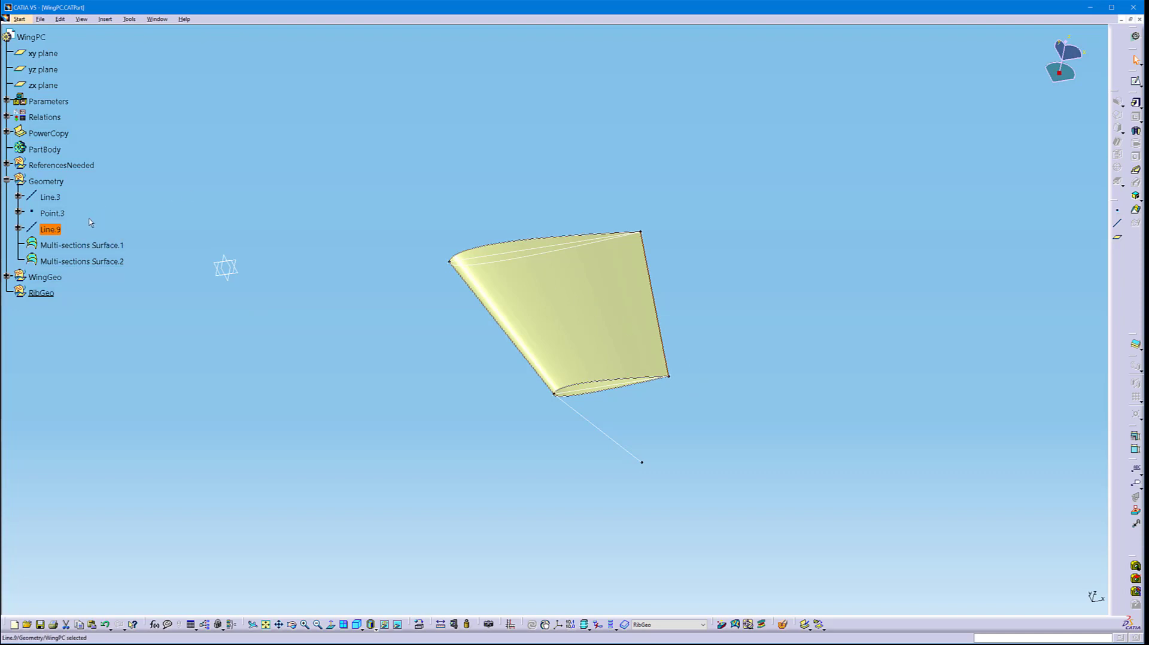
pyautogui.click(51, 198)
pyautogui.click(44, 212)
pyautogui.click(136, 205)
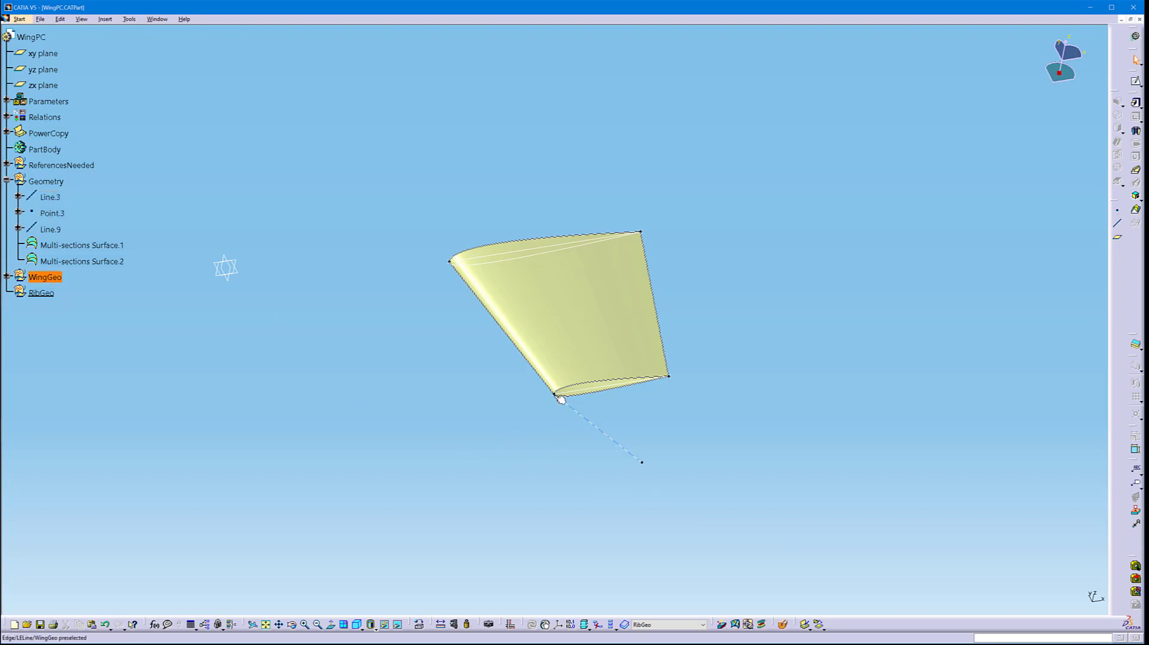
pyautogui.click(6, 165)
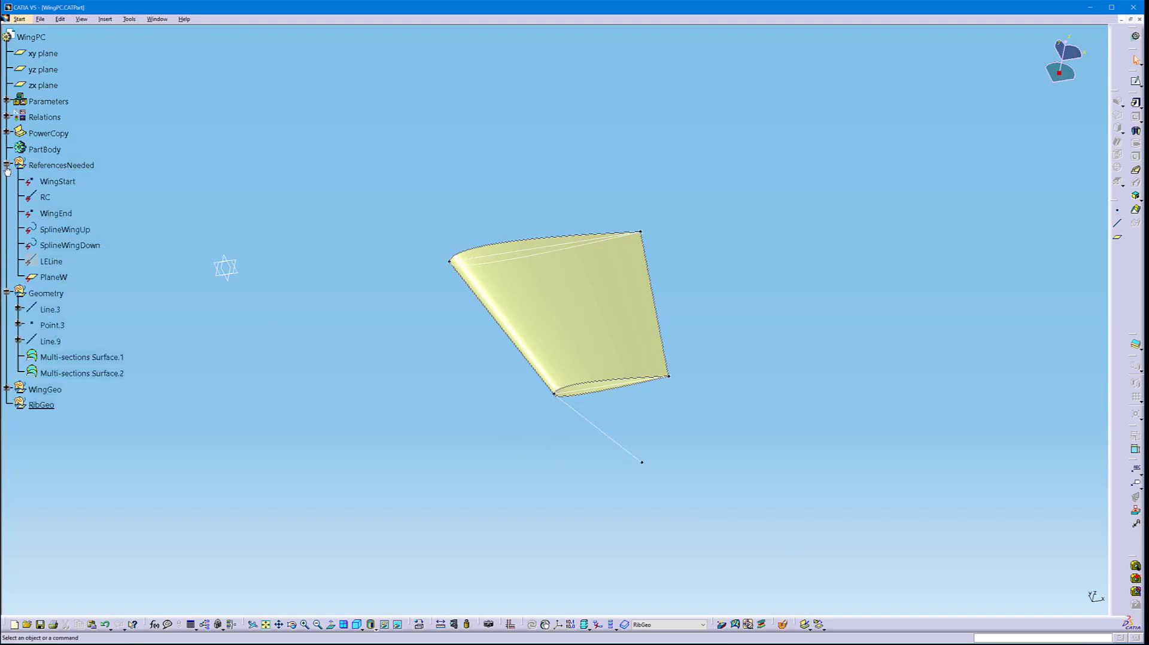
pyautogui.click(69, 182)
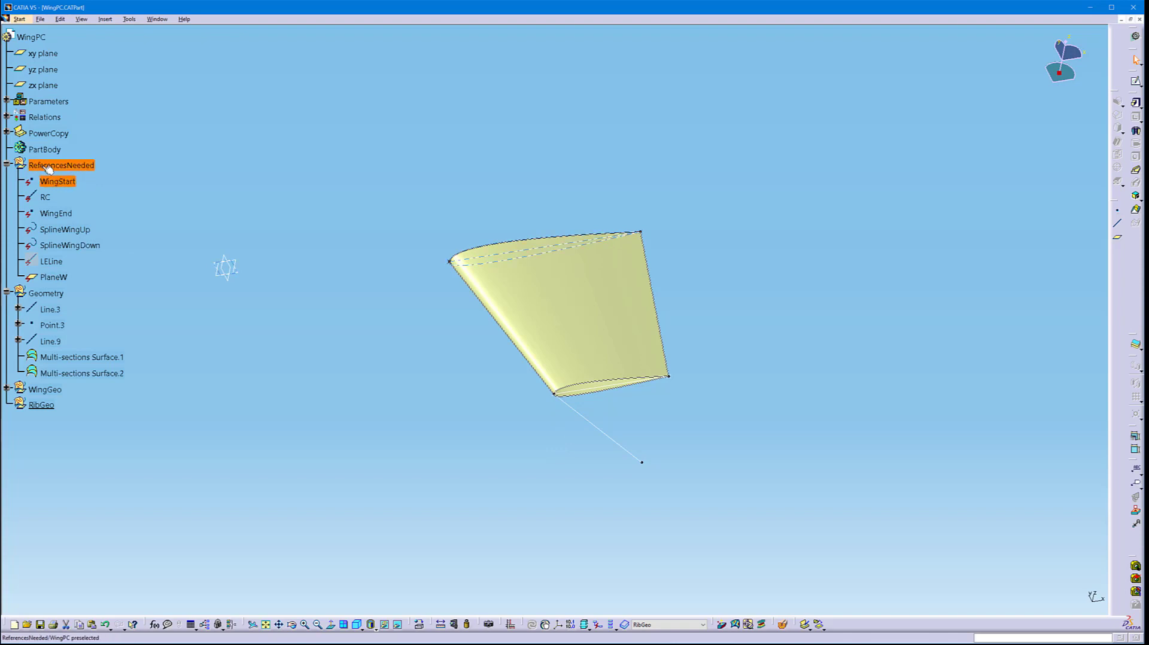
pyautogui.click(54, 214)
pyautogui.click(67, 231)
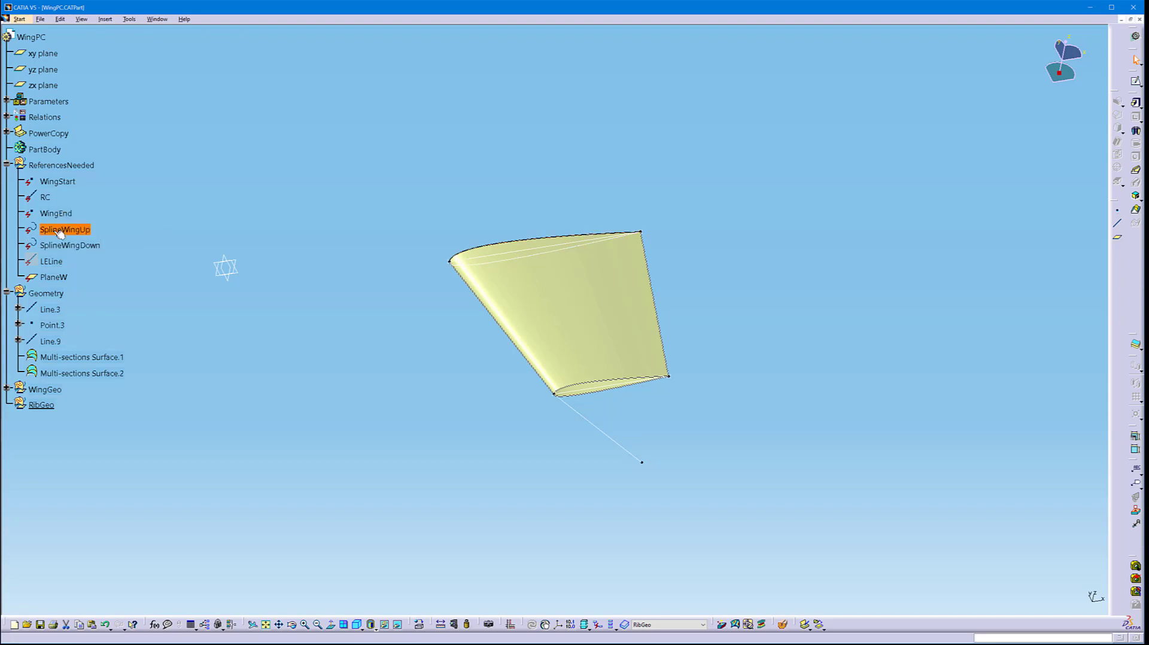
pyautogui.click(198, 249)
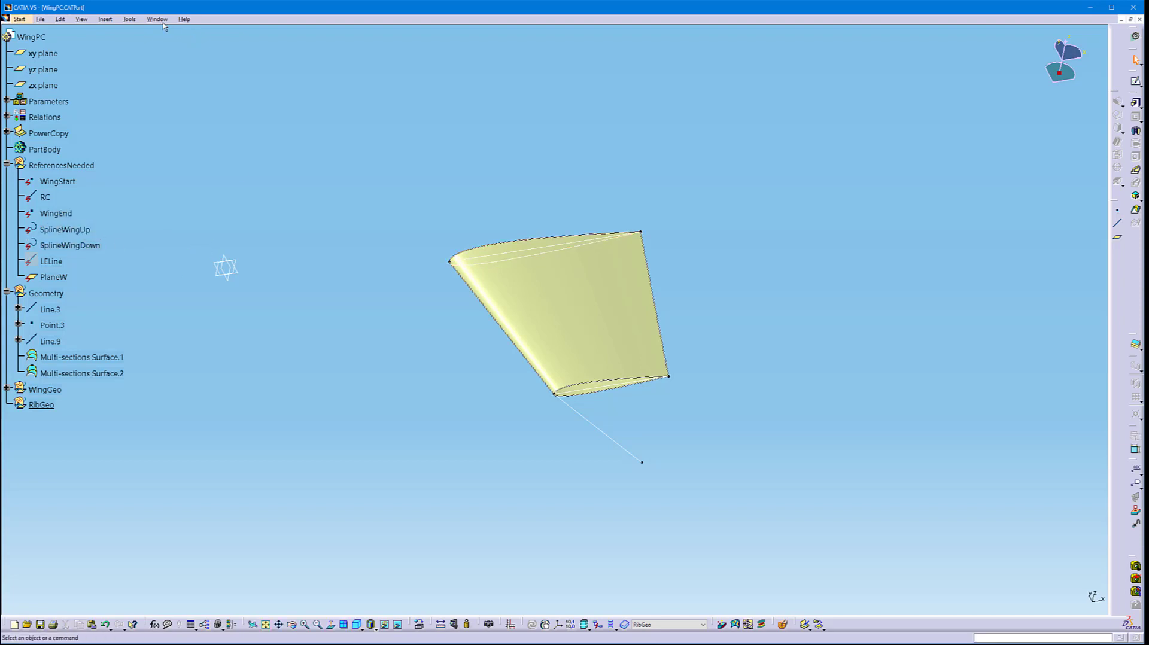
pyautogui.click(105, 19)
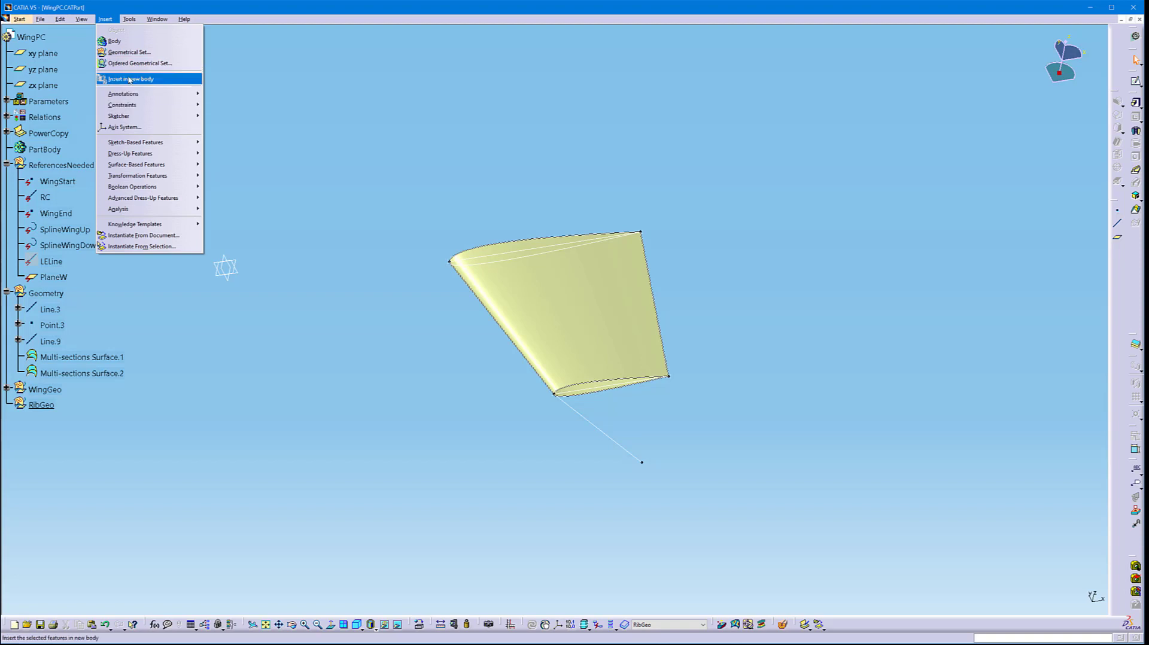
pyautogui.click(129, 380)
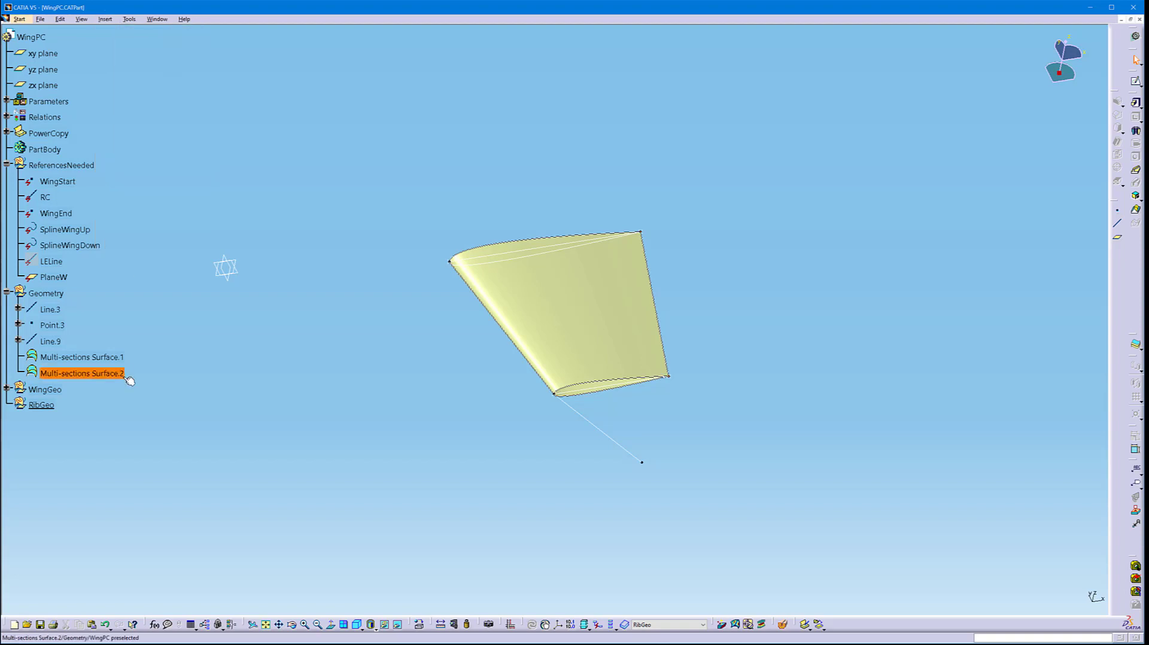
# Switch to the Generative Shape Design workbench and join Multi-sections Surface.1 and Multi-sections Surface.2 in RibGeo
pyautogui.click(24, 20)
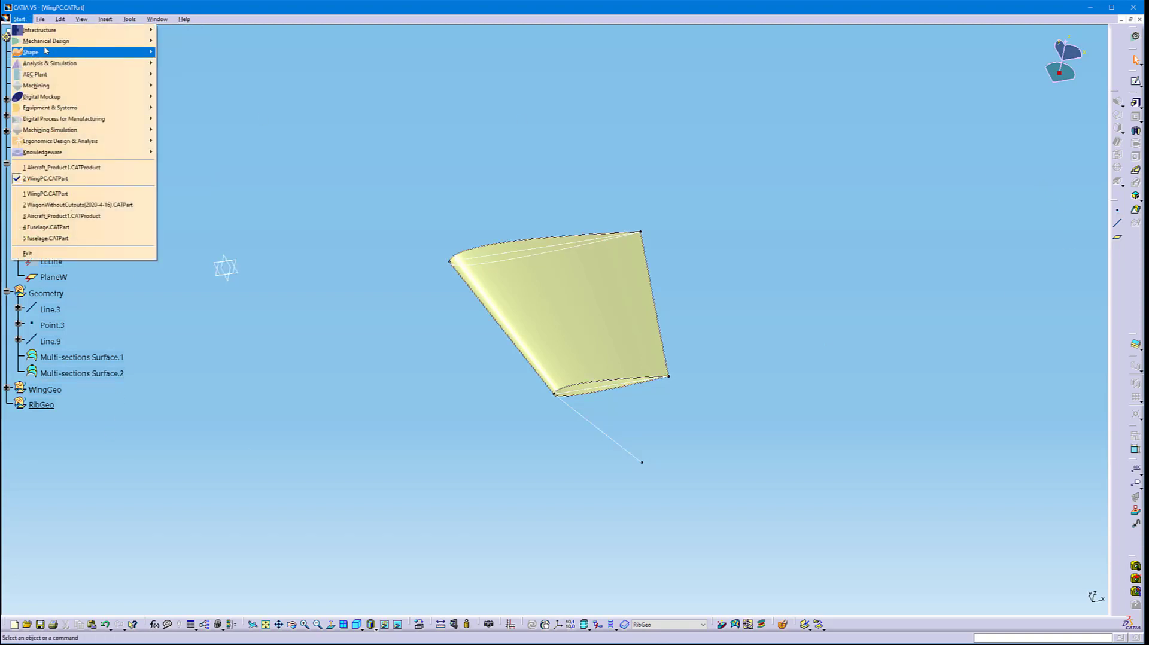
pyautogui.moveTo(45, 52)
pyautogui.click(217, 97)
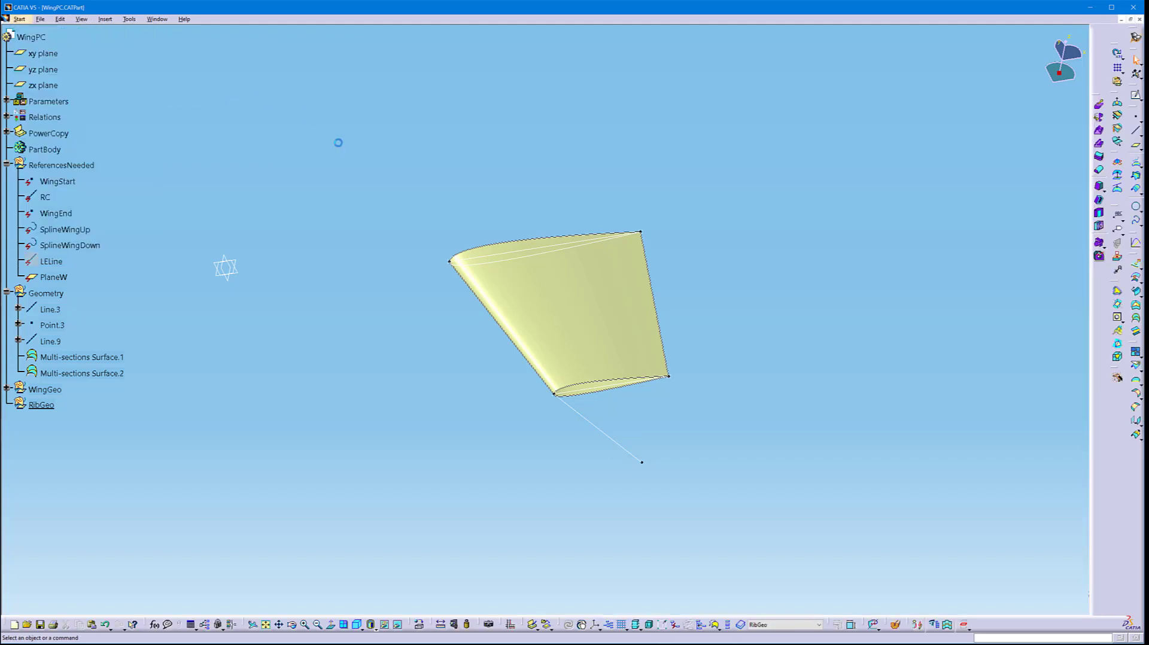
pyautogui.click(1134, 355)
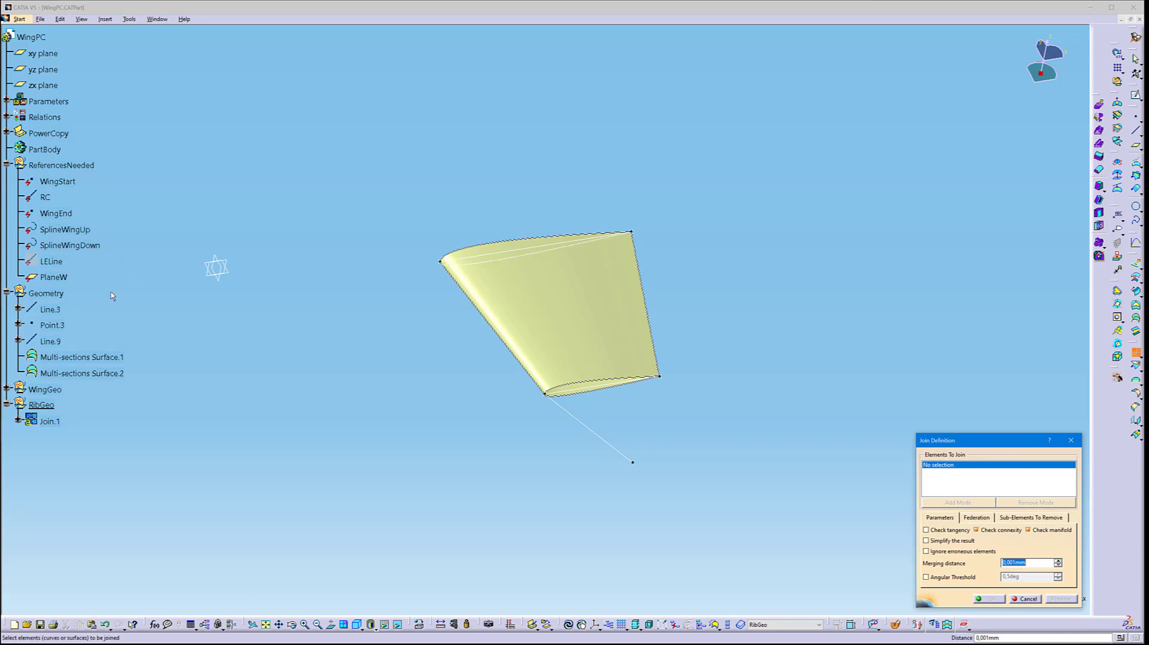
pyautogui.click(100, 357)
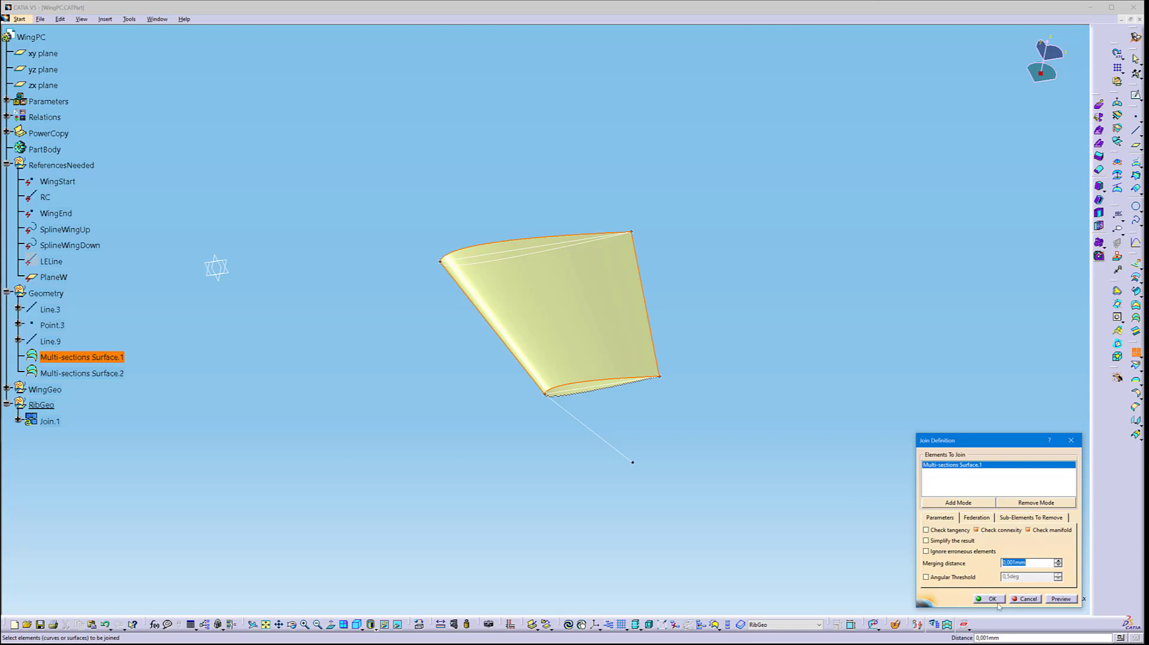
pyautogui.click(77, 373)
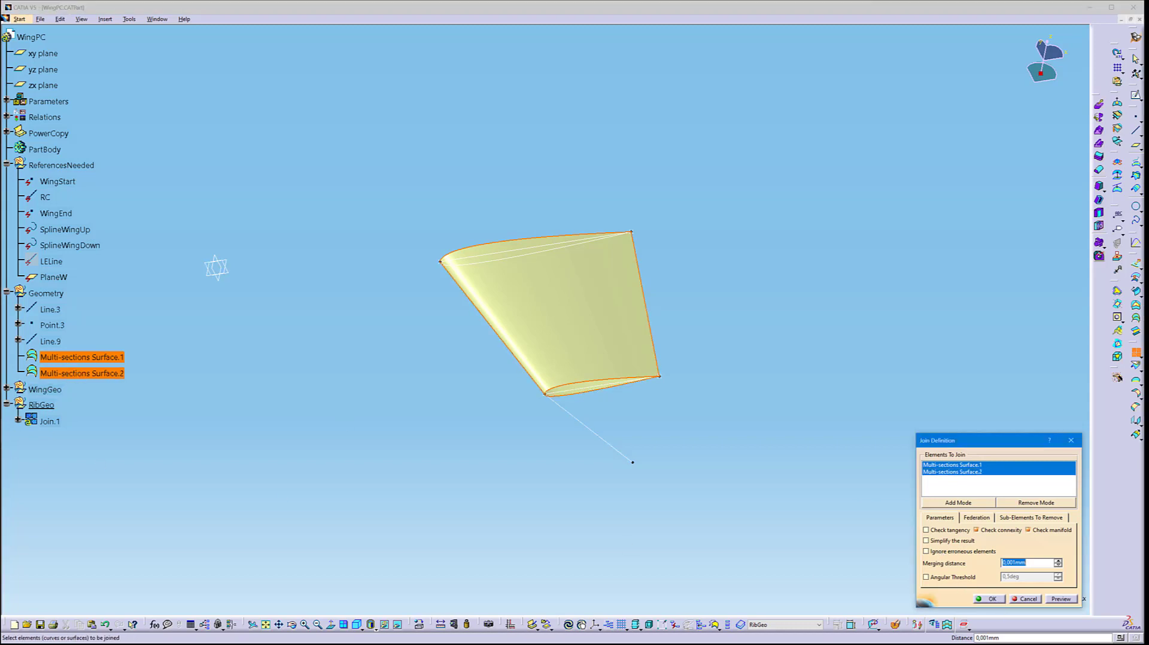
pyautogui.click(988, 598)
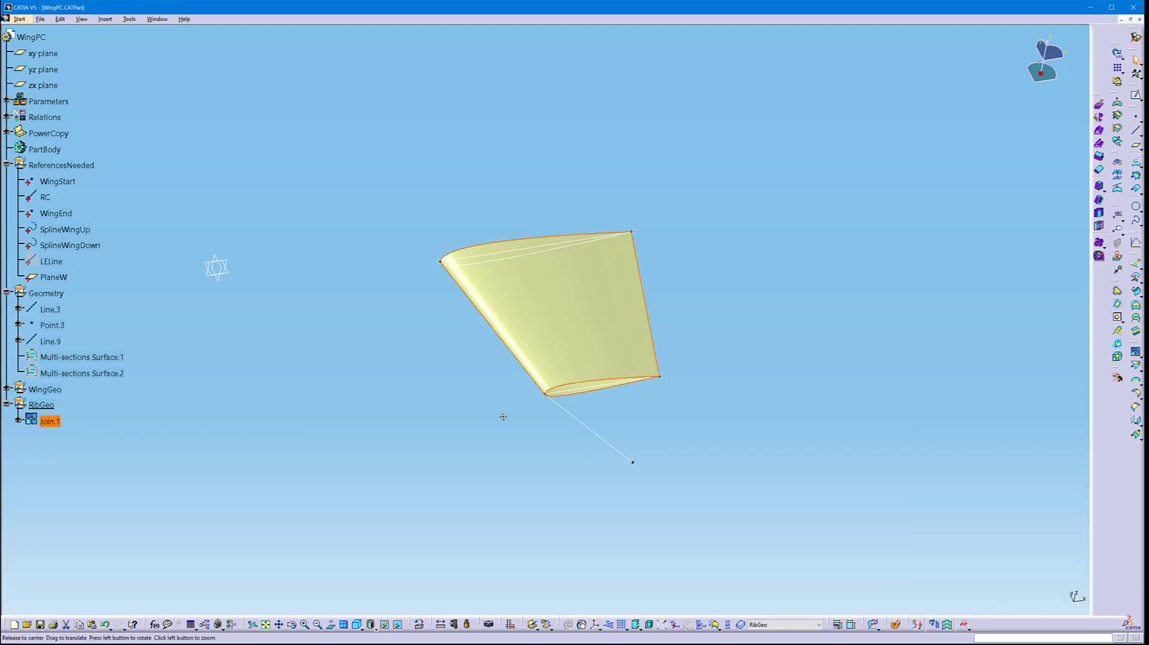
# Rename the joined wing surface in RibGeo as WingSurf
pyautogui.moveTo(502, 416); pyautogui.dragTo(513, 293, button='middle')
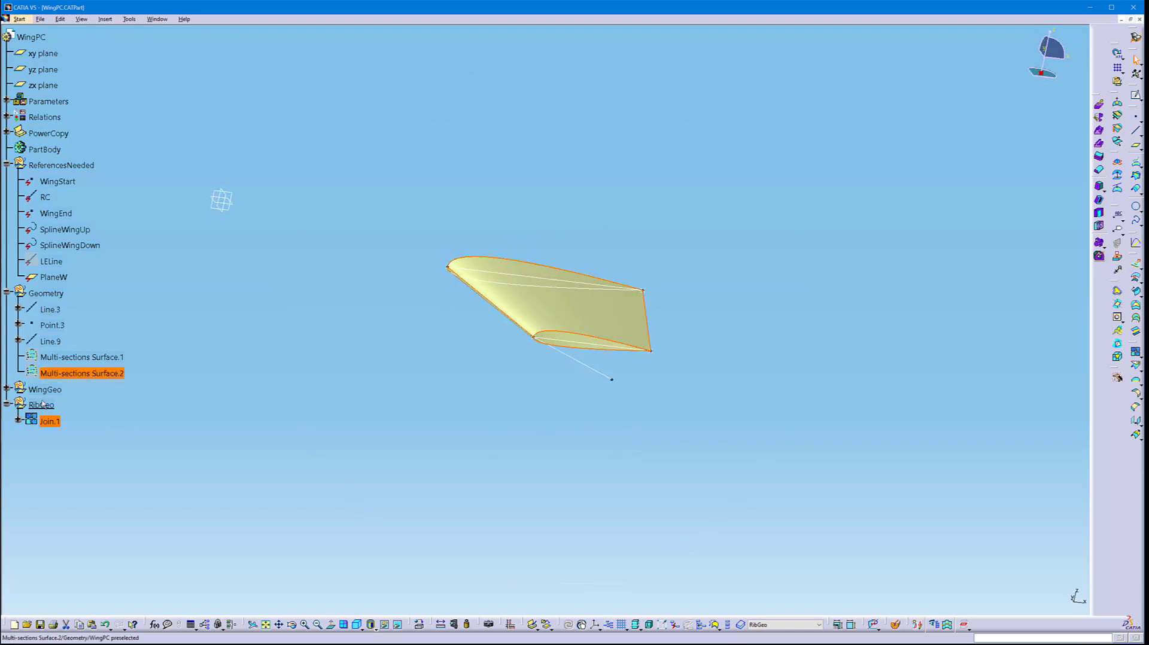
pyautogui.rightClick(38, 419)
pyautogui.click(59, 458)
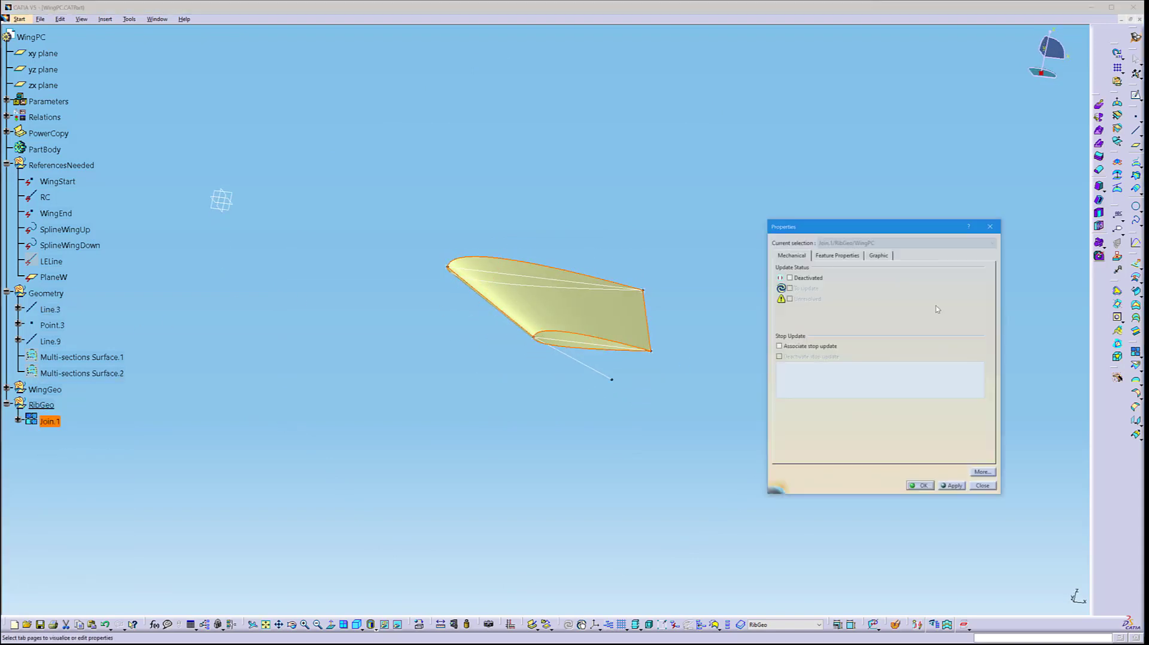
pyautogui.click(843, 256)
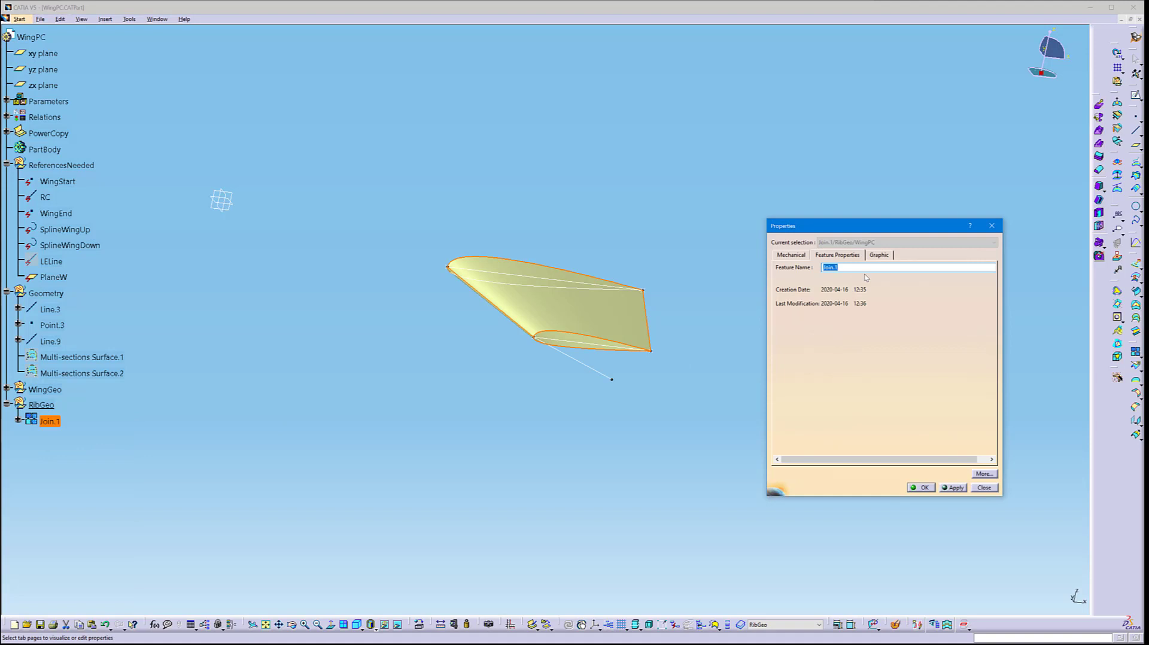
pyautogui.write('WingSurf')
pyautogui.press('Return')
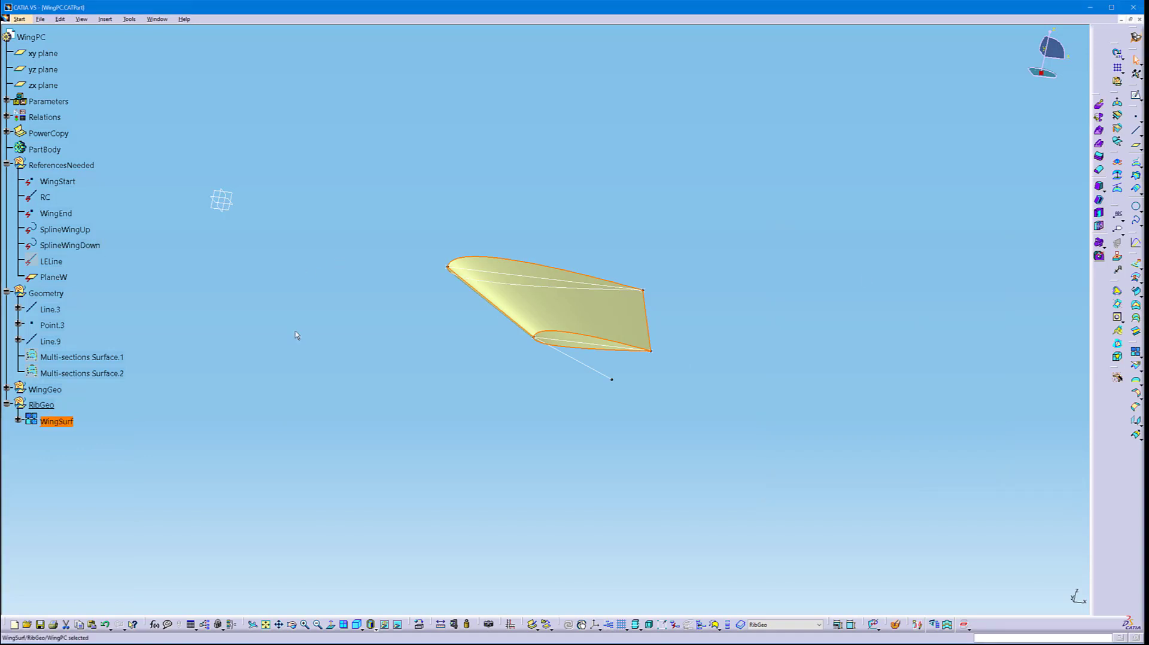
pyautogui.click(288, 393)
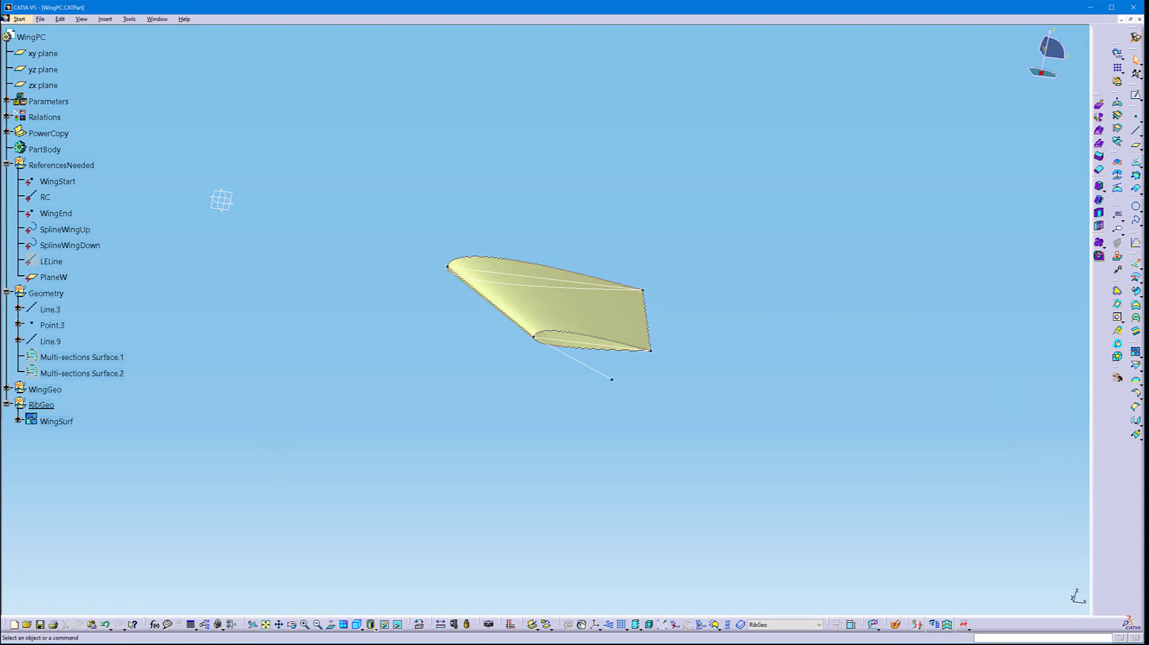
# Create a Join in RibGeo containing only the wing's leading-edge line, Line.3
pyautogui.moveTo(359, 350); pyautogui.dragTo(352, 396, button='middle')
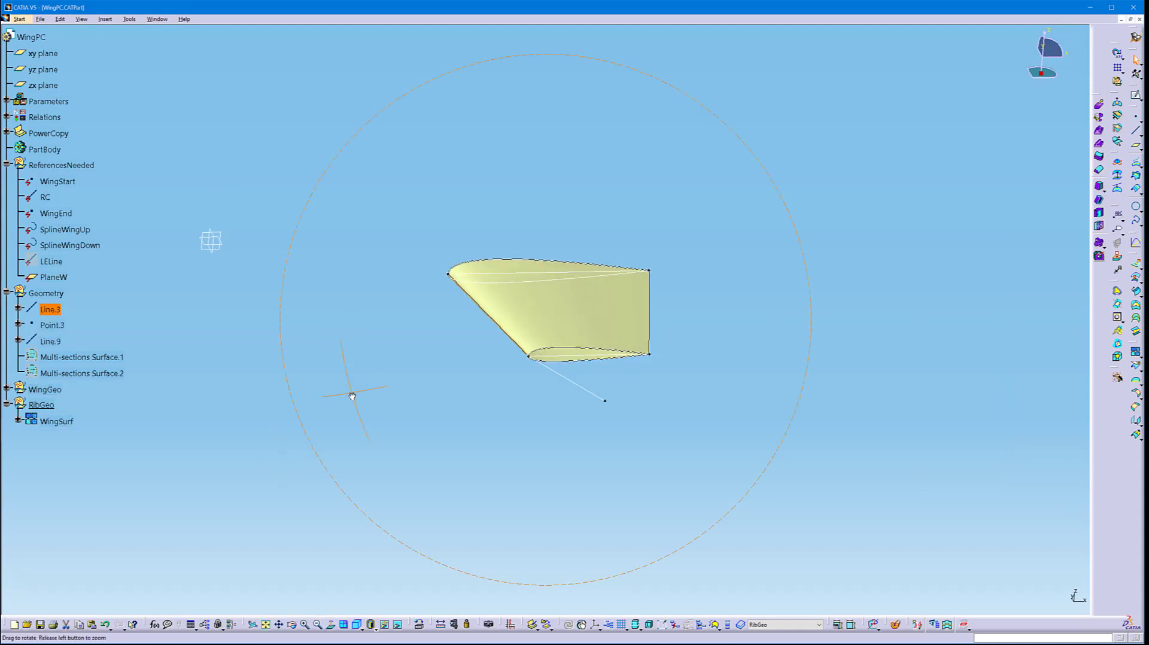
pyautogui.click(50, 341)
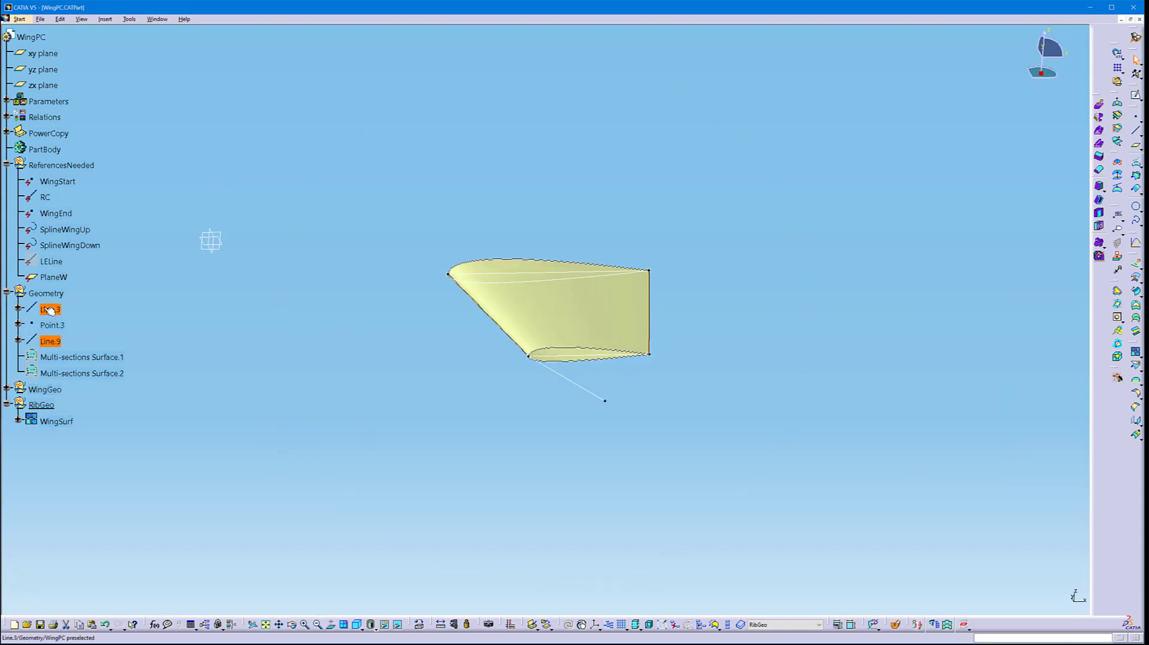
pyautogui.click(50, 310)
pyautogui.click(180, 326)
pyautogui.click(1136, 352)
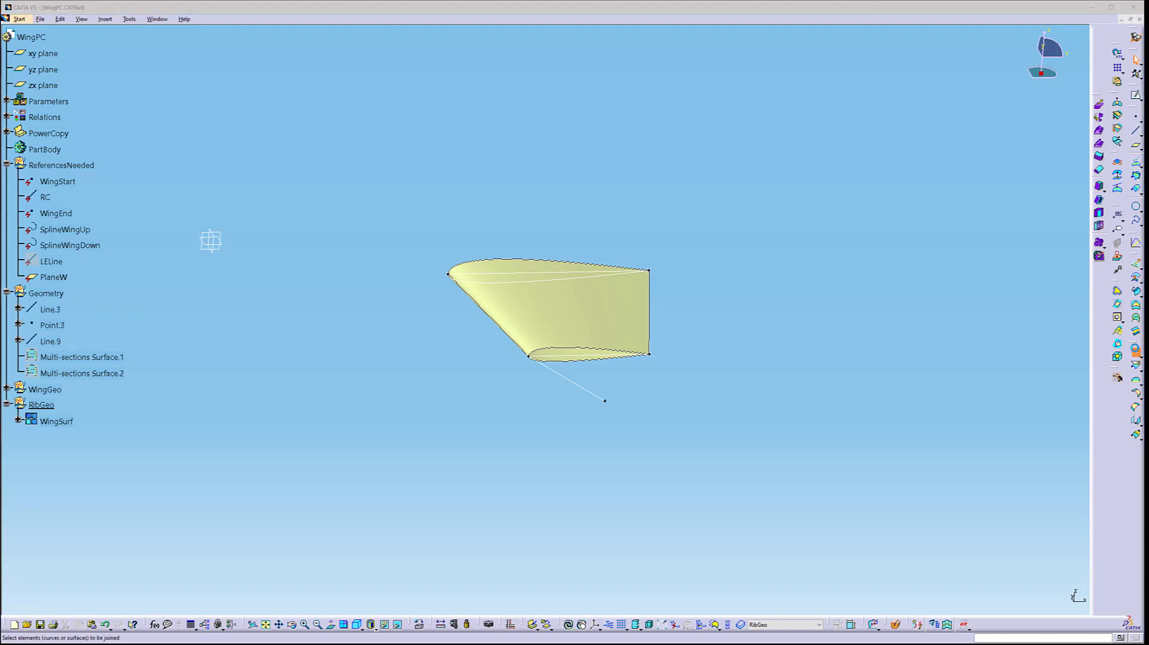
pyautogui.click(62, 310)
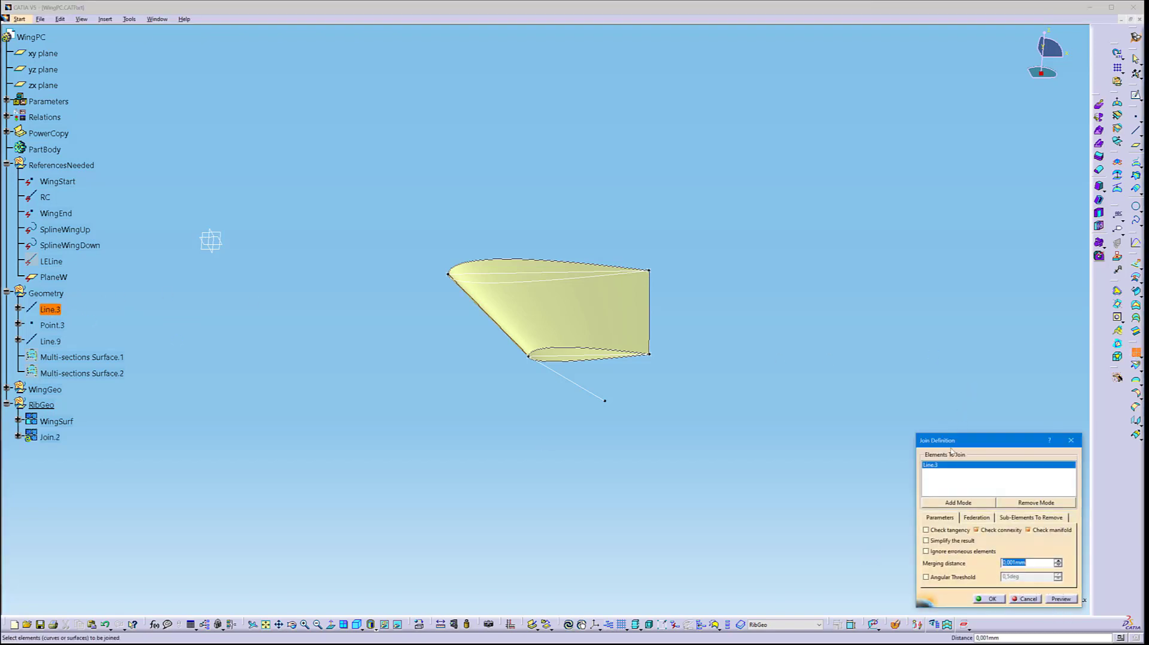
pyautogui.moveTo(952, 441); pyautogui.dragTo(223, 172)
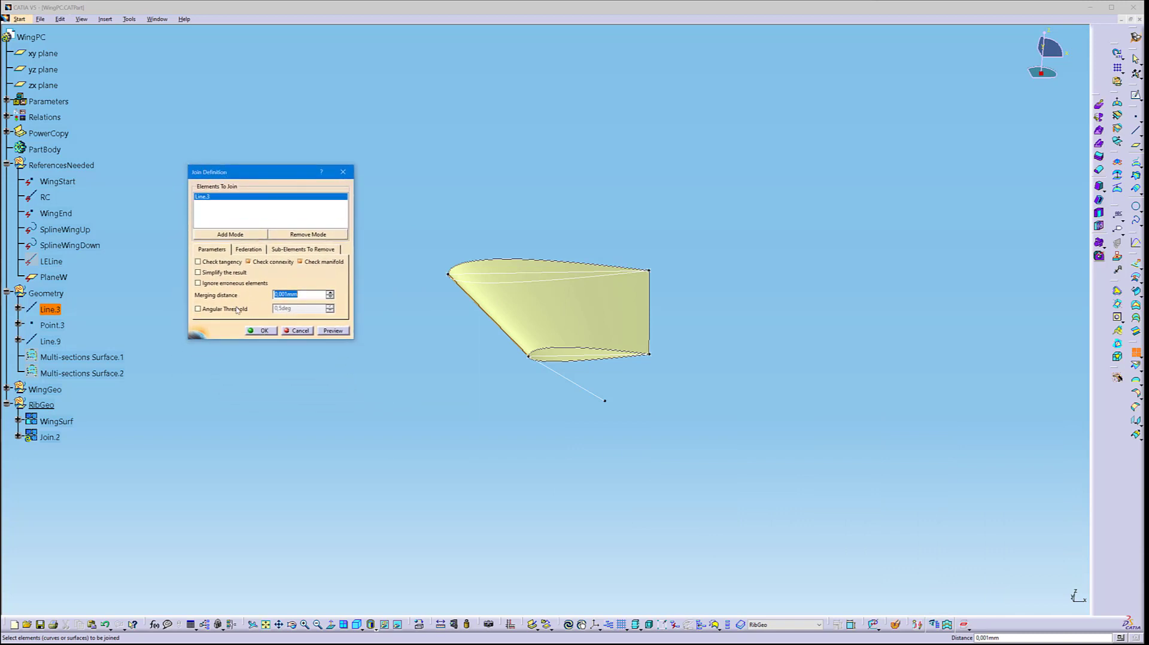
pyautogui.click(262, 332)
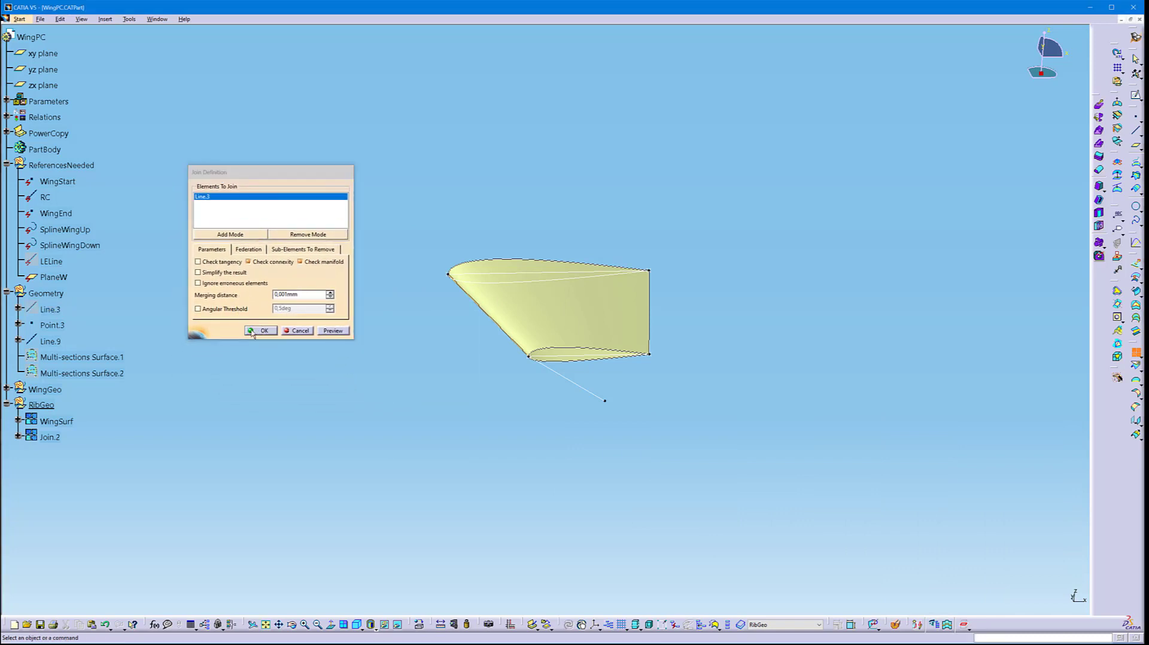
# Rename the join of Line.3 in RibGeo as LE_W
pyautogui.click(51, 310)
pyautogui.click(49, 436)
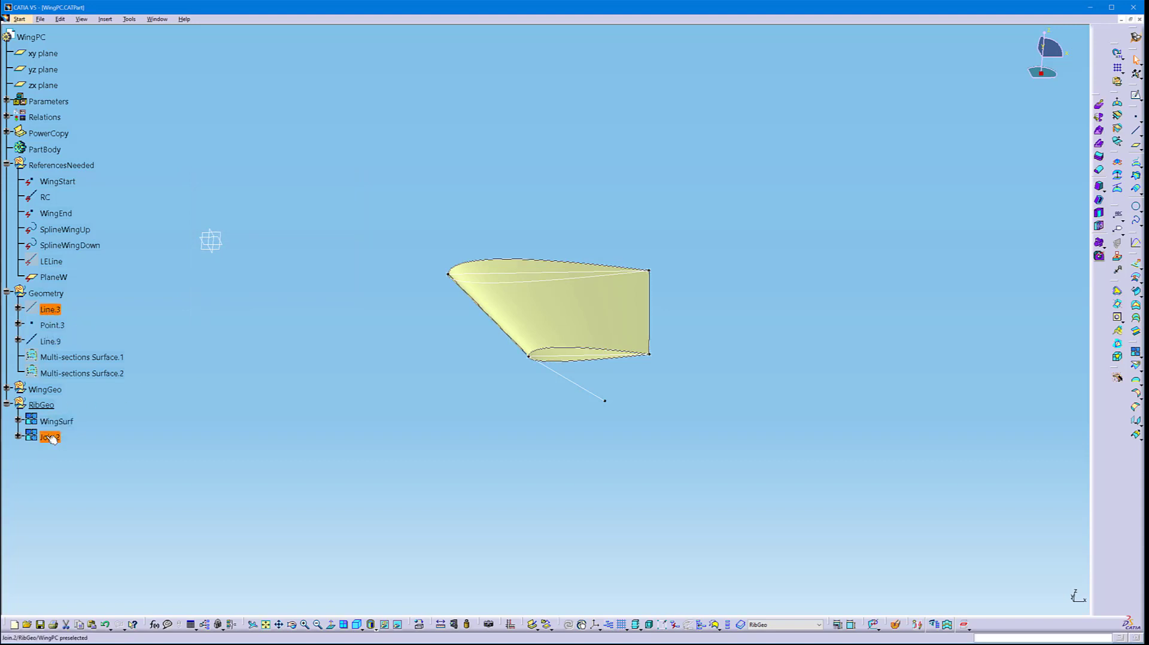
pyautogui.rightClick(50, 437)
pyautogui.click(63, 477)
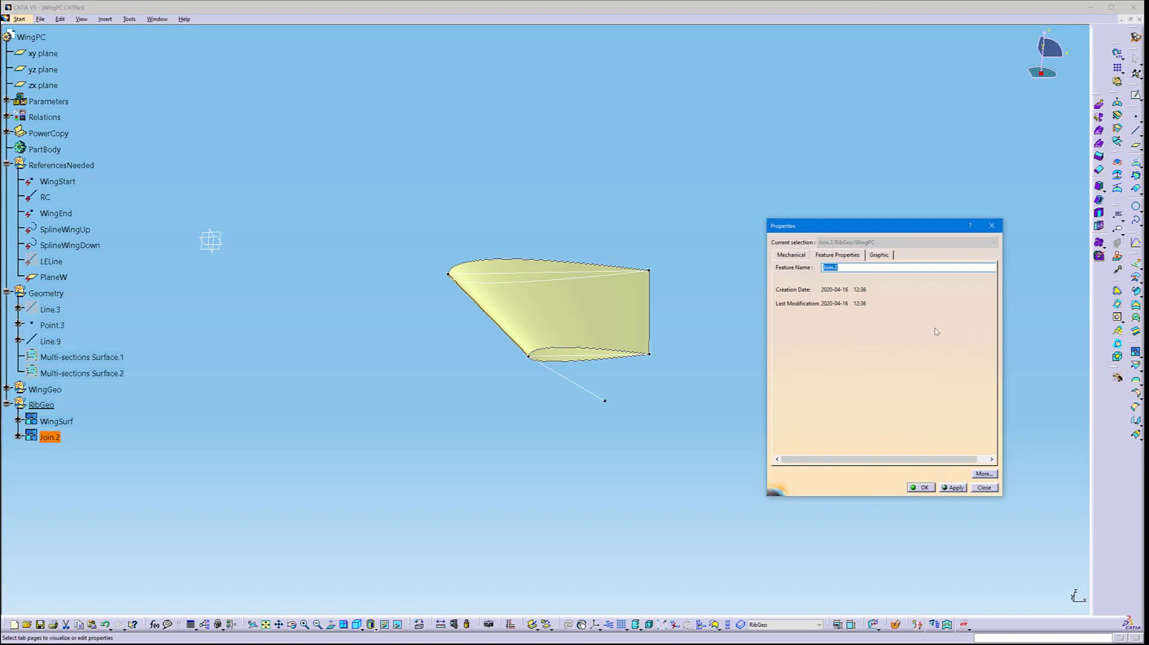
pyautogui.write('LE_W')
pyautogui.click(920, 488)
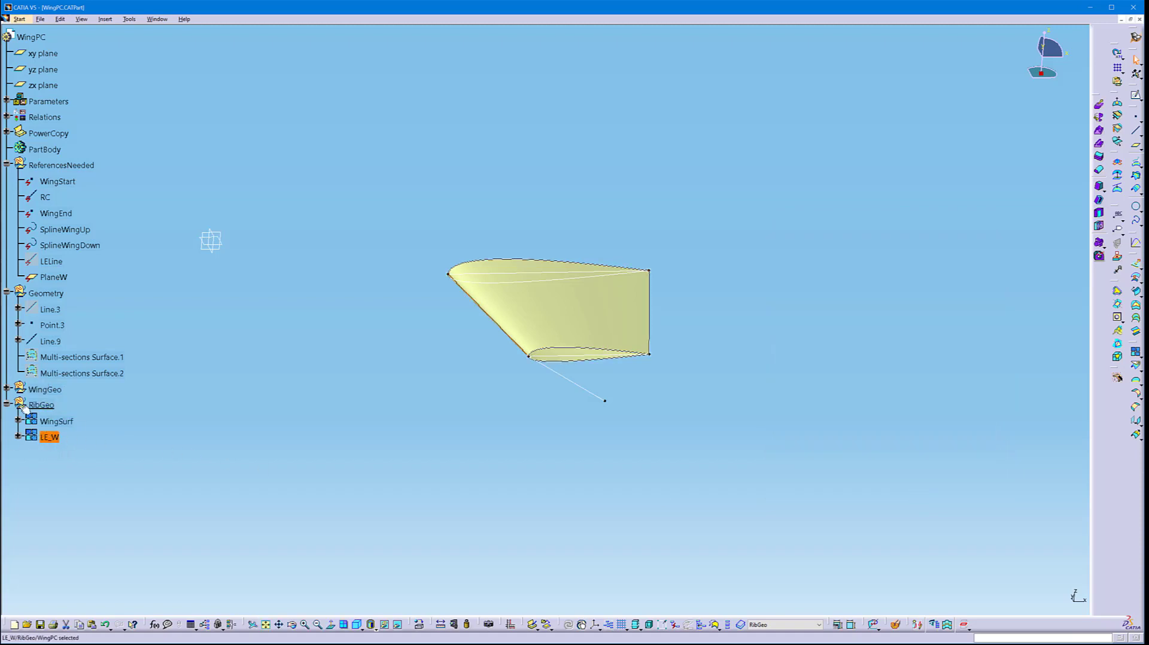
pyautogui.click(132, 409)
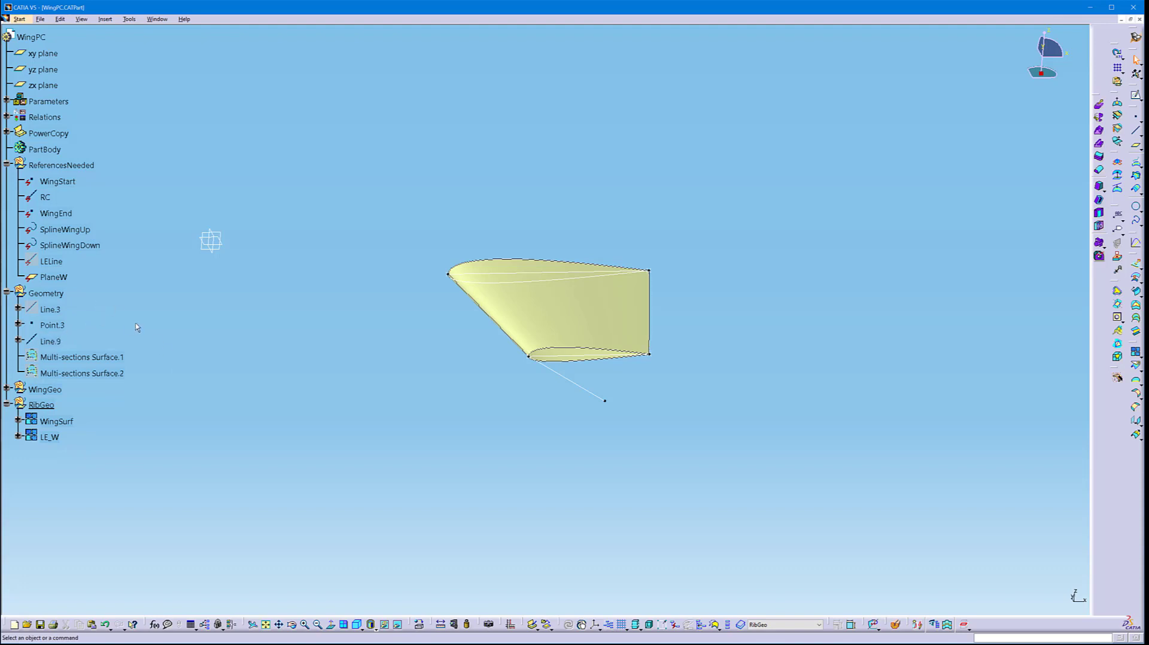
# Create a point of type Coordinates in RibGeo with WingStart as reference point and X, Y and Z at 0 mm
pyautogui.click(52, 181)
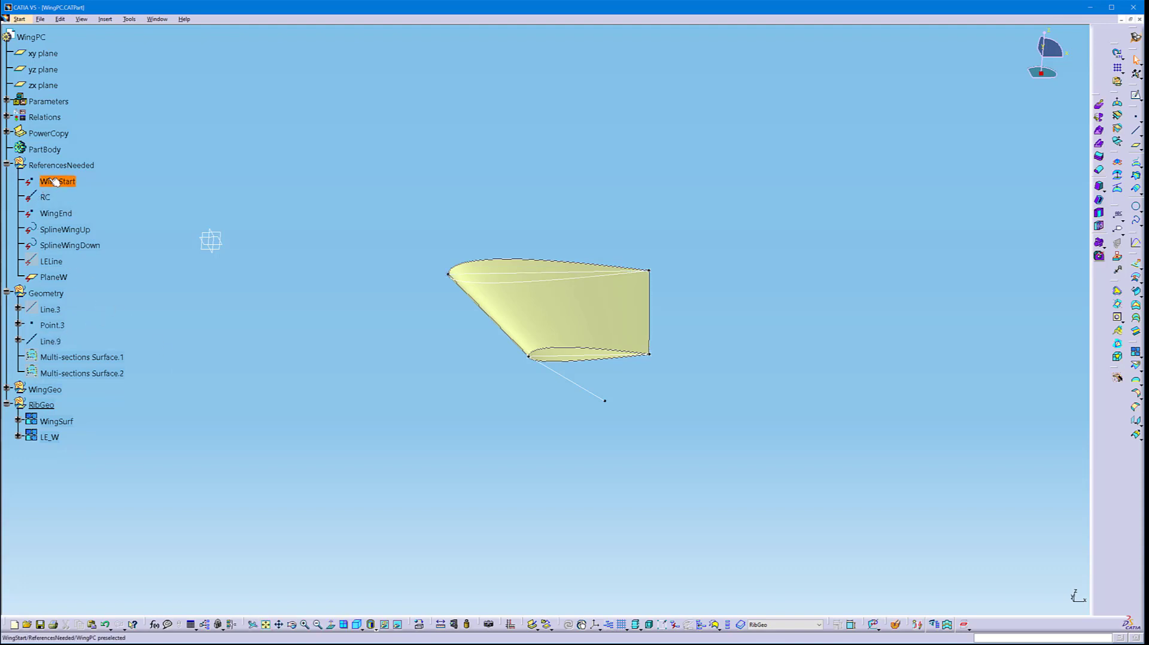
pyautogui.click(877, 274)
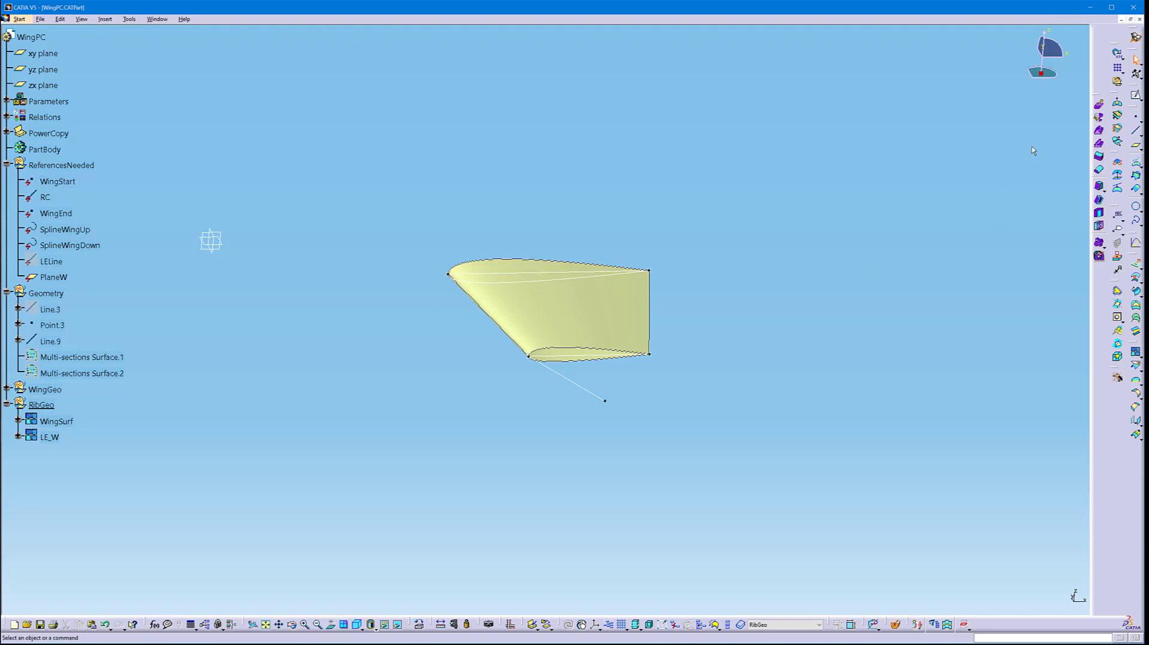
pyautogui.click(1136, 119)
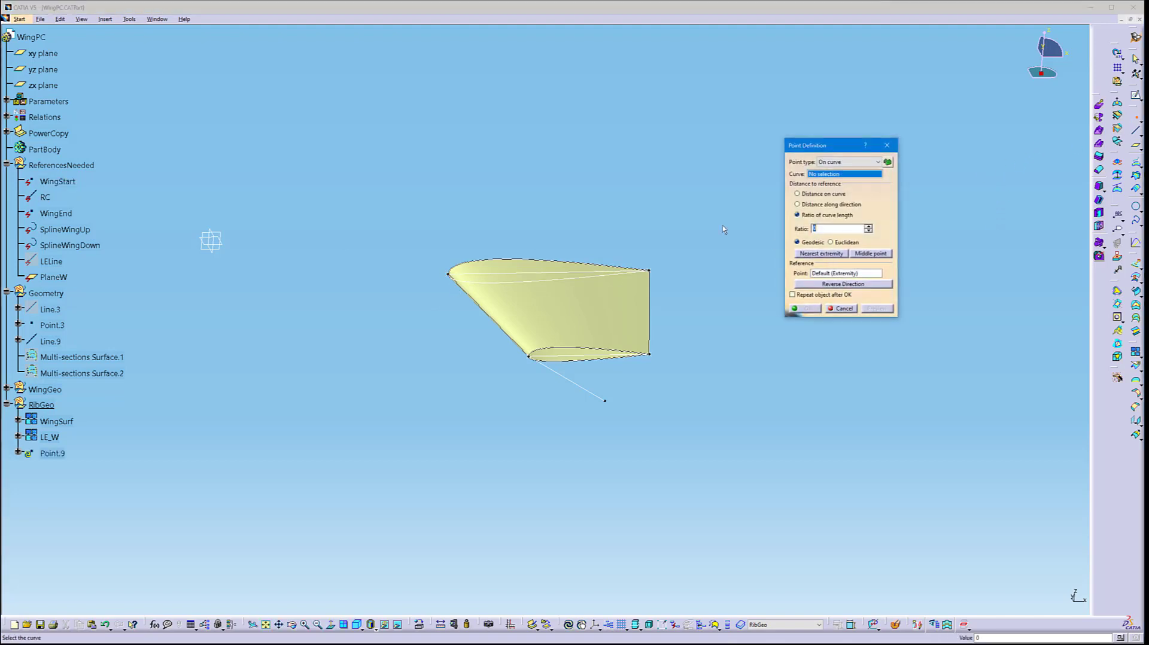
pyautogui.click(71, 188)
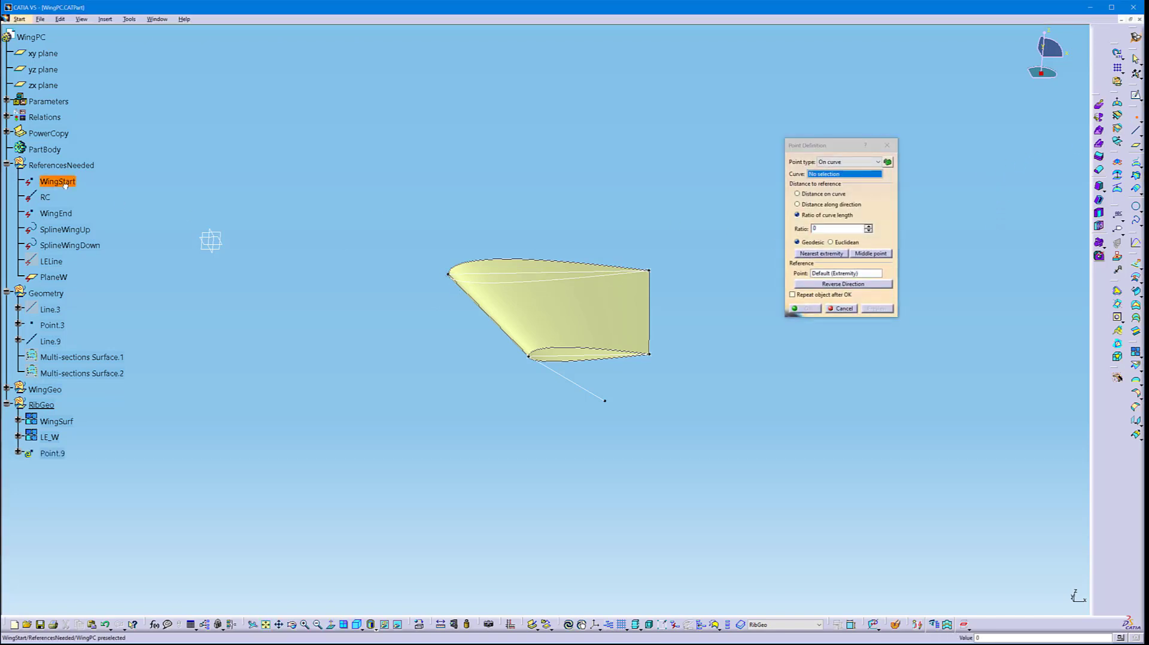
pyautogui.click(857, 163)
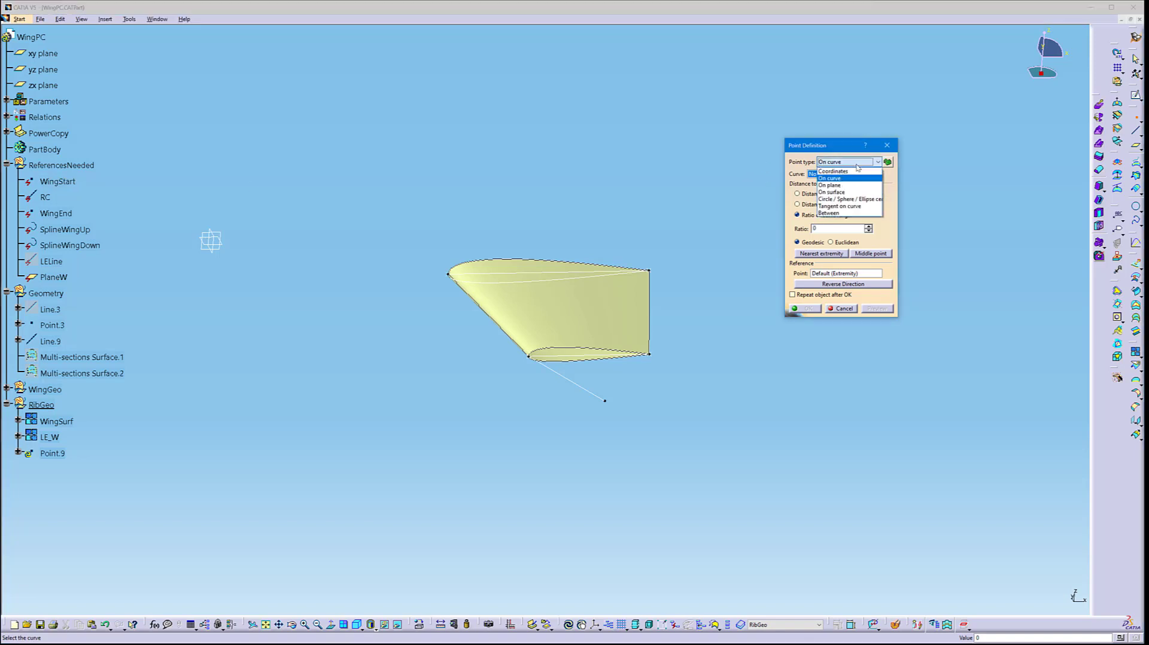
pyautogui.click(844, 172)
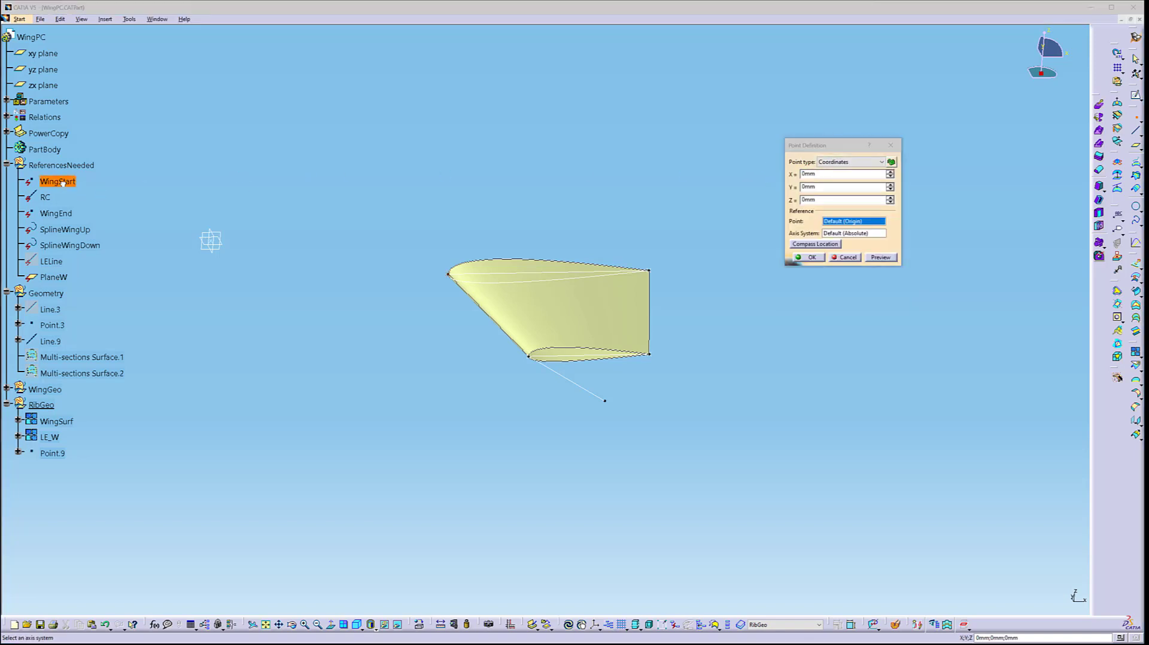
pyautogui.click(63, 183)
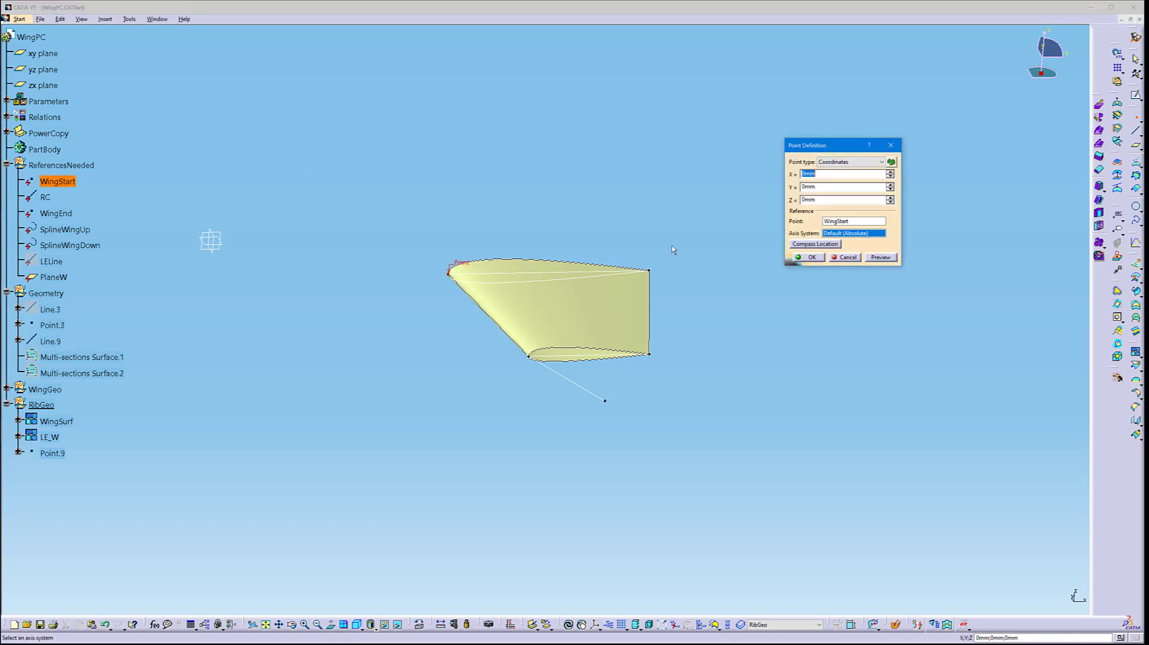
pyautogui.click(809, 257)
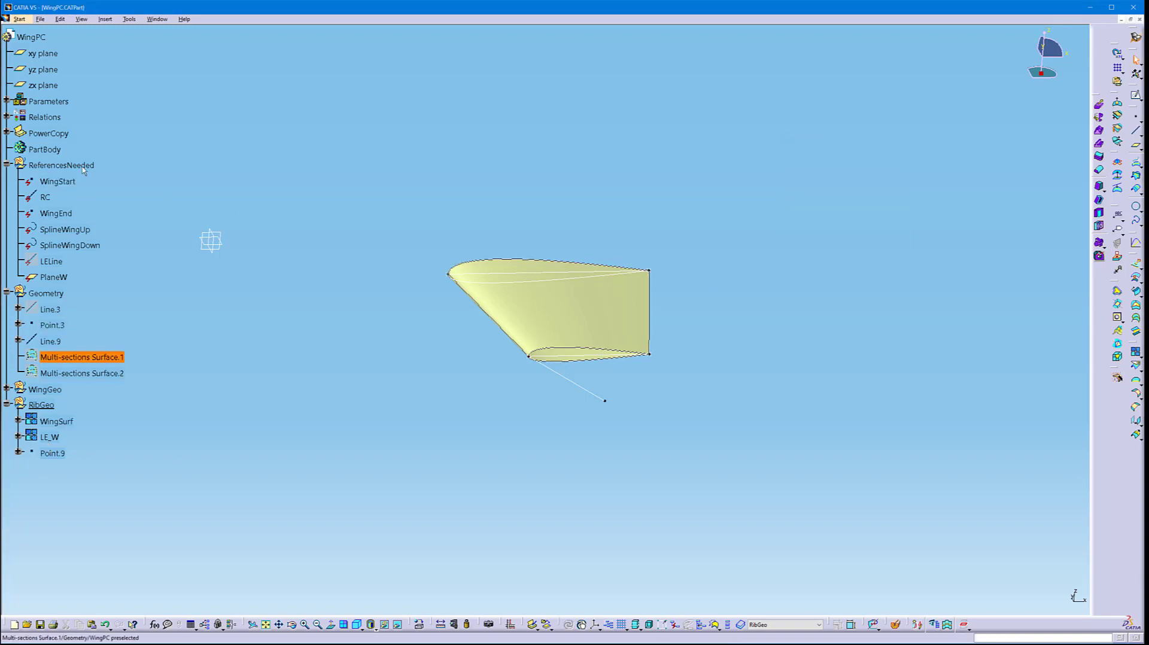
# Rename the new coordinate point in RibGeo as WingStart, matching the reference point's name in ReferencesNeeded
pyautogui.click(57, 182)
pyautogui.rightClick(57, 182)
pyautogui.click(70, 227)
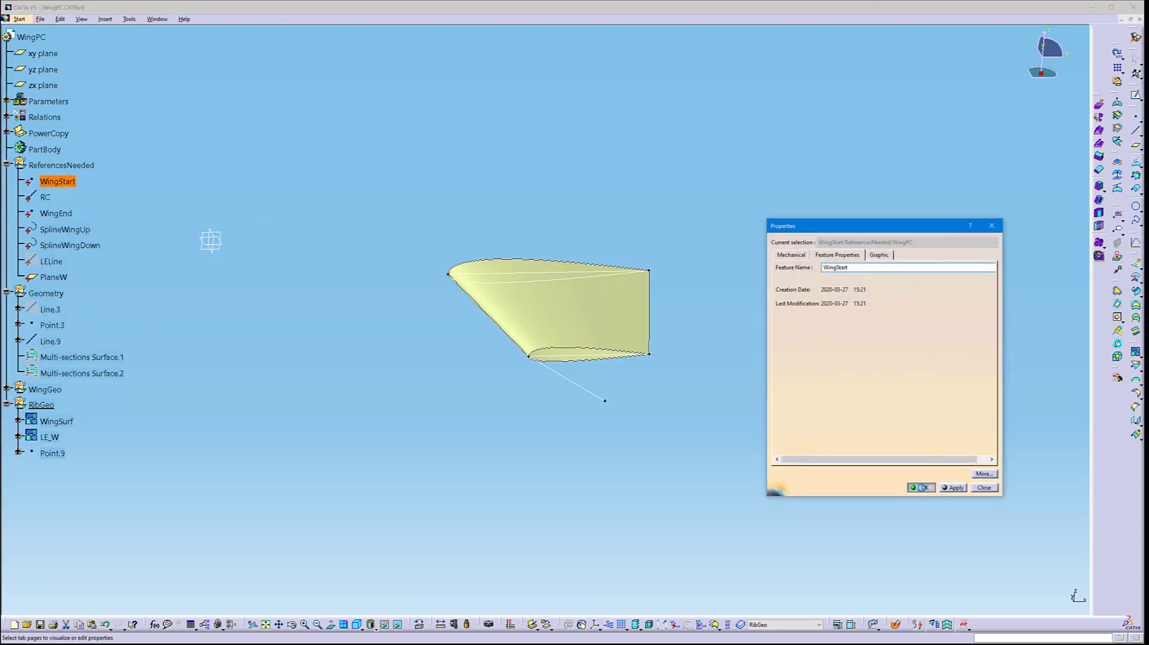
pyautogui.click(921, 487)
pyautogui.rightClick(52, 453)
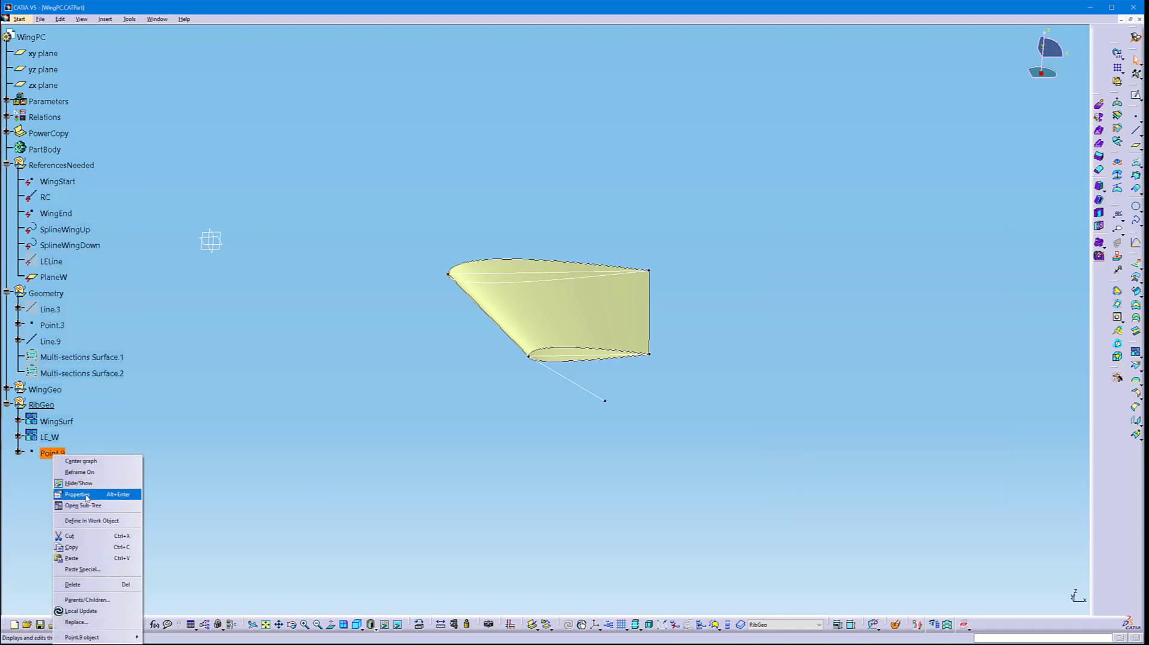
pyautogui.click(76, 494)
pyautogui.write('WingStart')
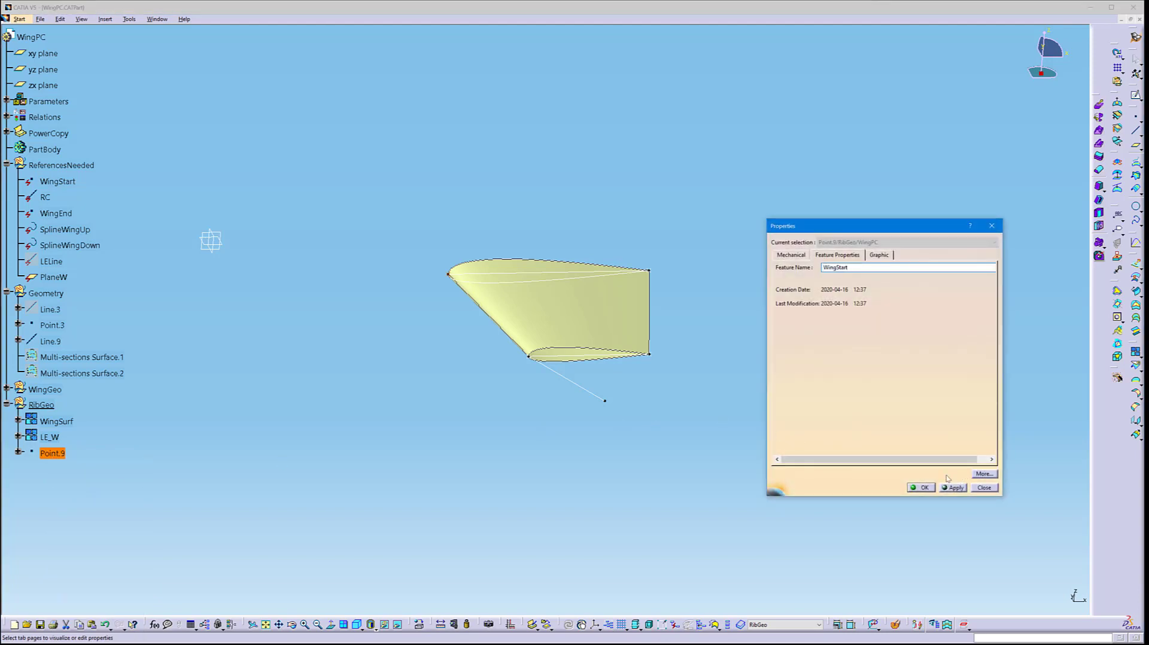
pyautogui.click(919, 488)
pyautogui.click(315, 470)
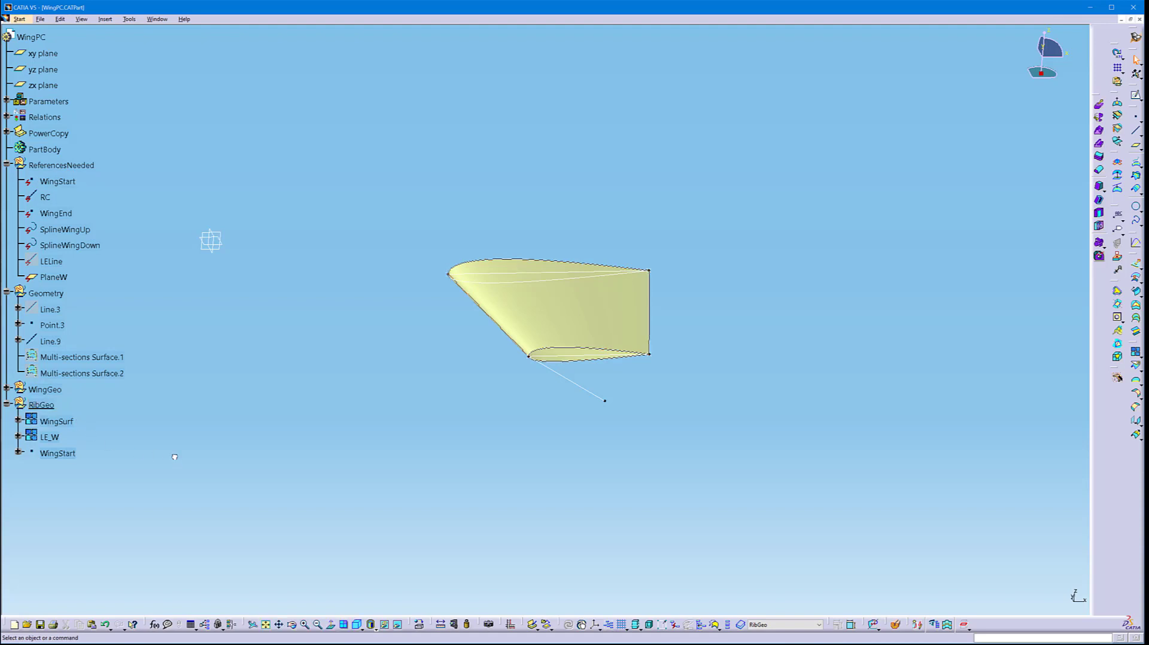
pyautogui.click(51, 438)
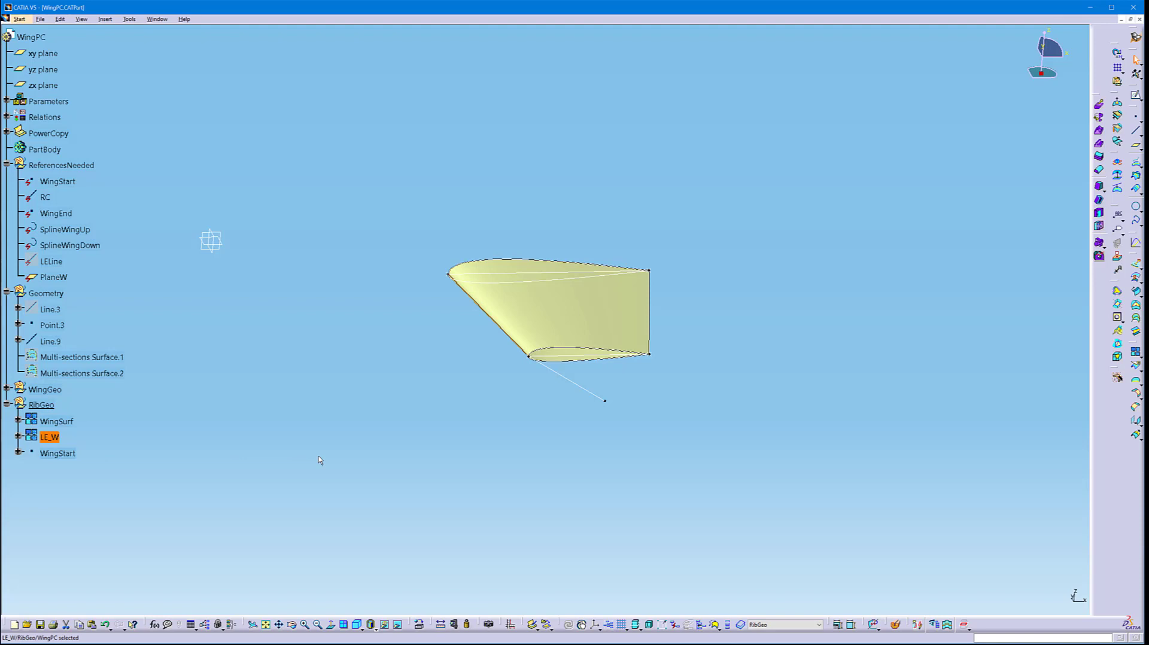
pyautogui.click(333, 436)
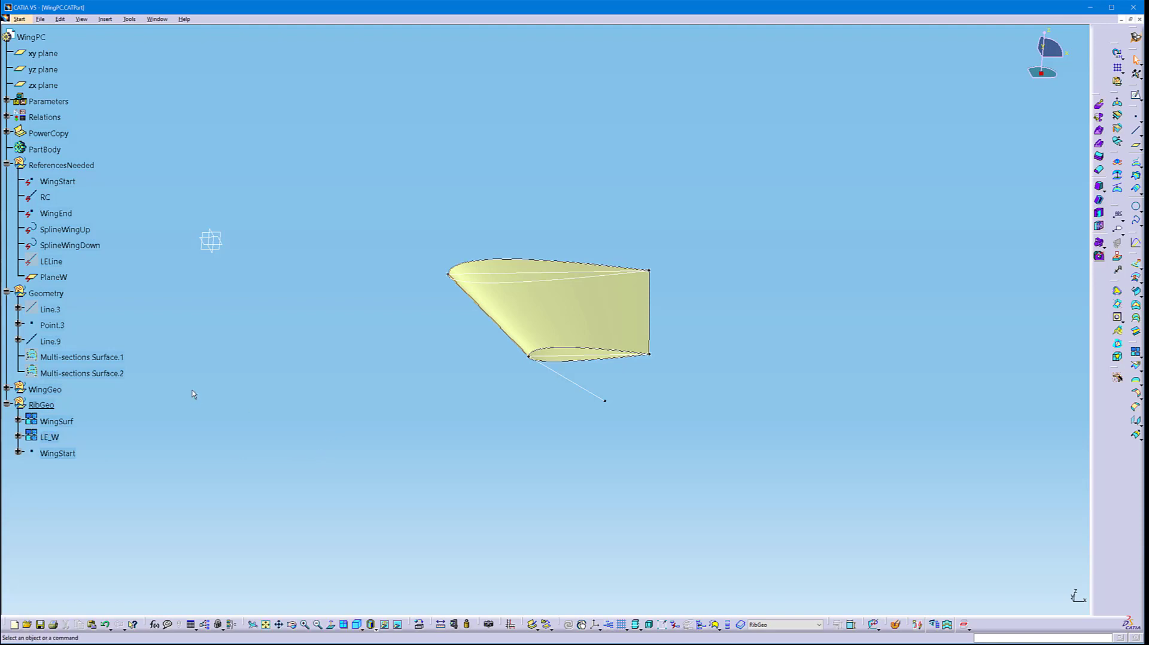
# Add the RibGeo set to the components of the PowerCopy PC, and save and close the WingPC part
pyautogui.click(6, 133)
pyautogui.doubleClick(43, 148)
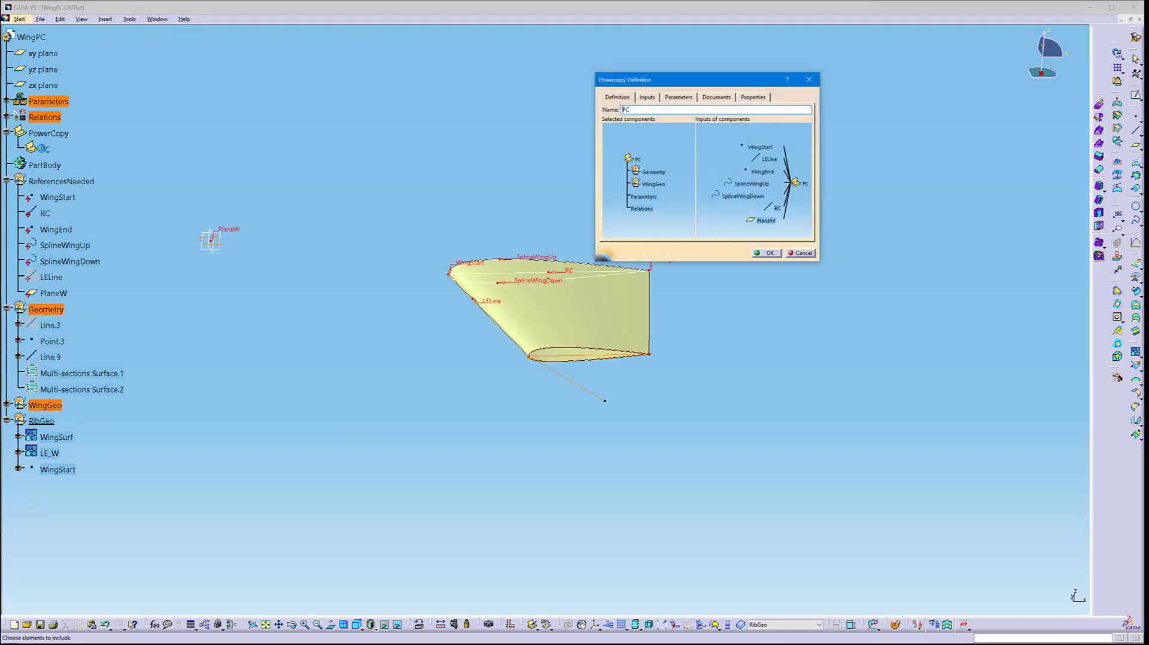
pyautogui.click(51, 422)
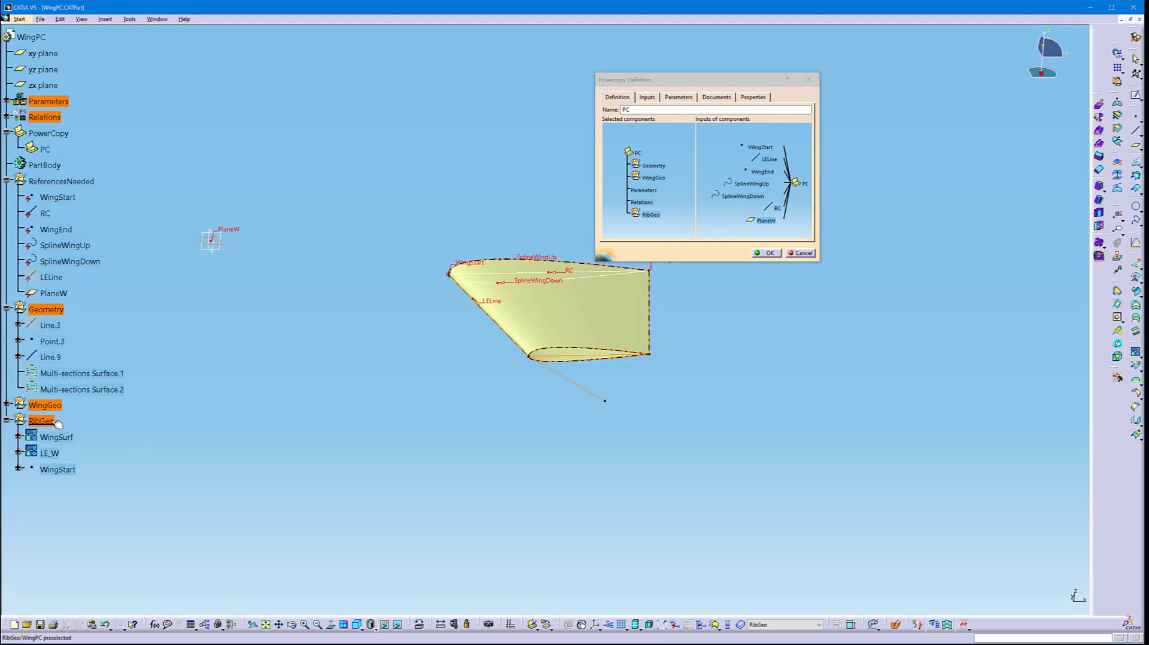
pyautogui.click(768, 253)
pyautogui.hotkey('ctrl', 's')
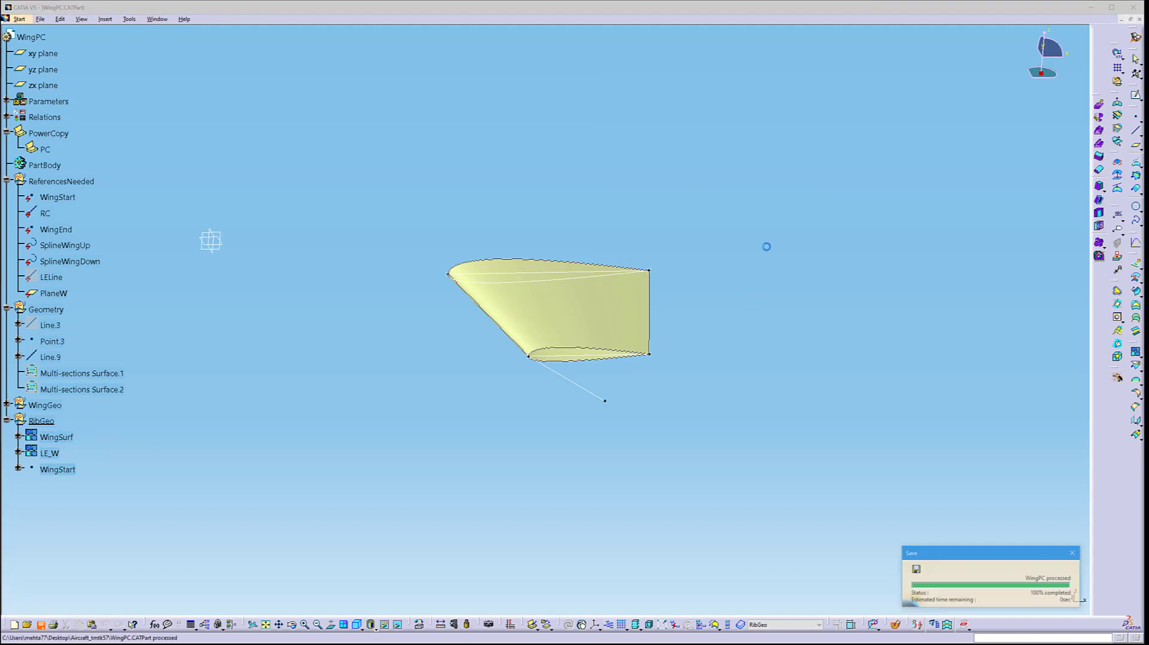
pyautogui.click(1139, 20)
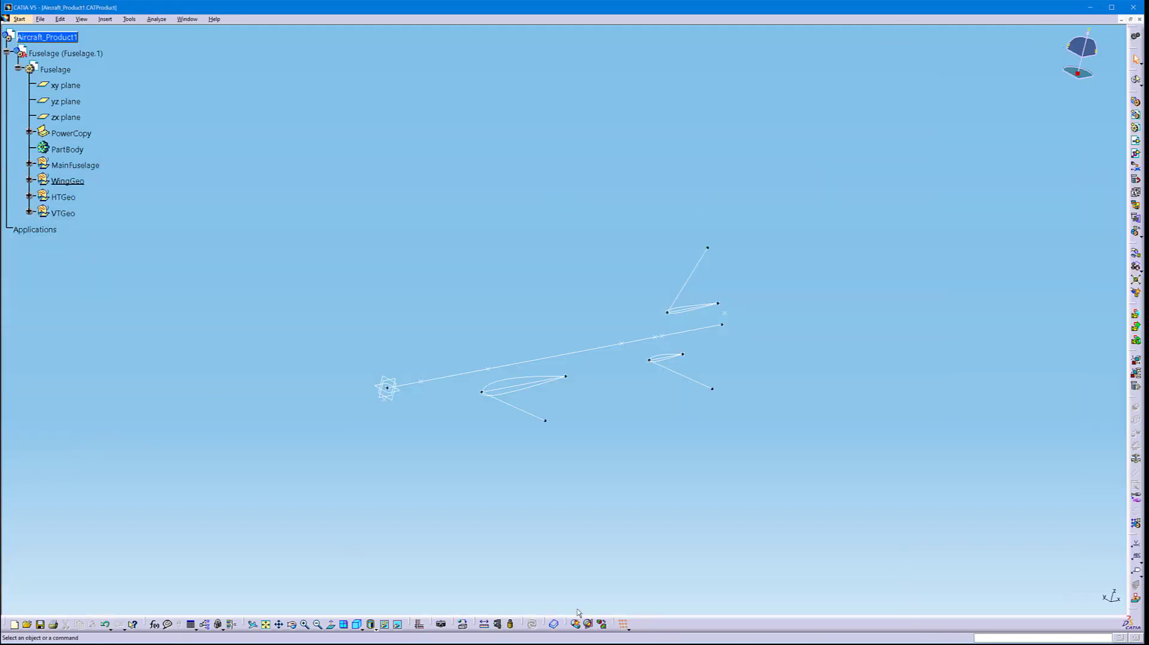
# Switch to the Visual Basic editor, run the test macro from Module1 and return to the Aircraft_Product1 assembly in CATIA
pyautogui.click(642, 639)
pyautogui.moveTo(636, 269); pyautogui.dragTo(635, 260)
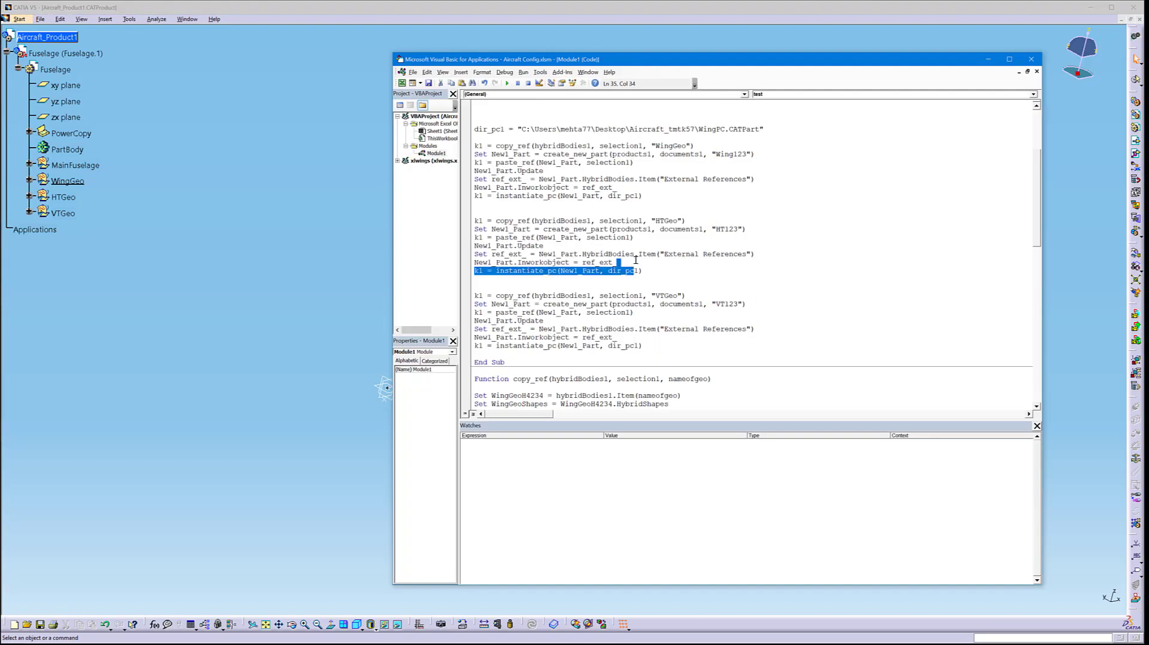
pyautogui.scroll(5, 636, 260)
pyautogui.click(599, 213)
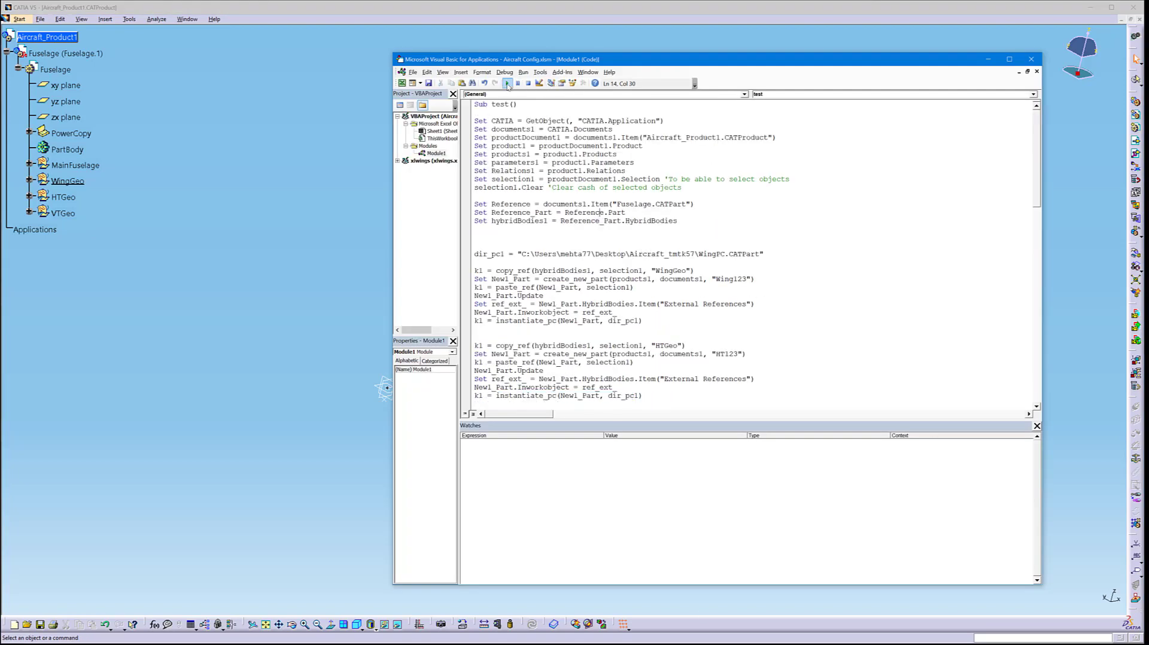
pyautogui.click(506, 84)
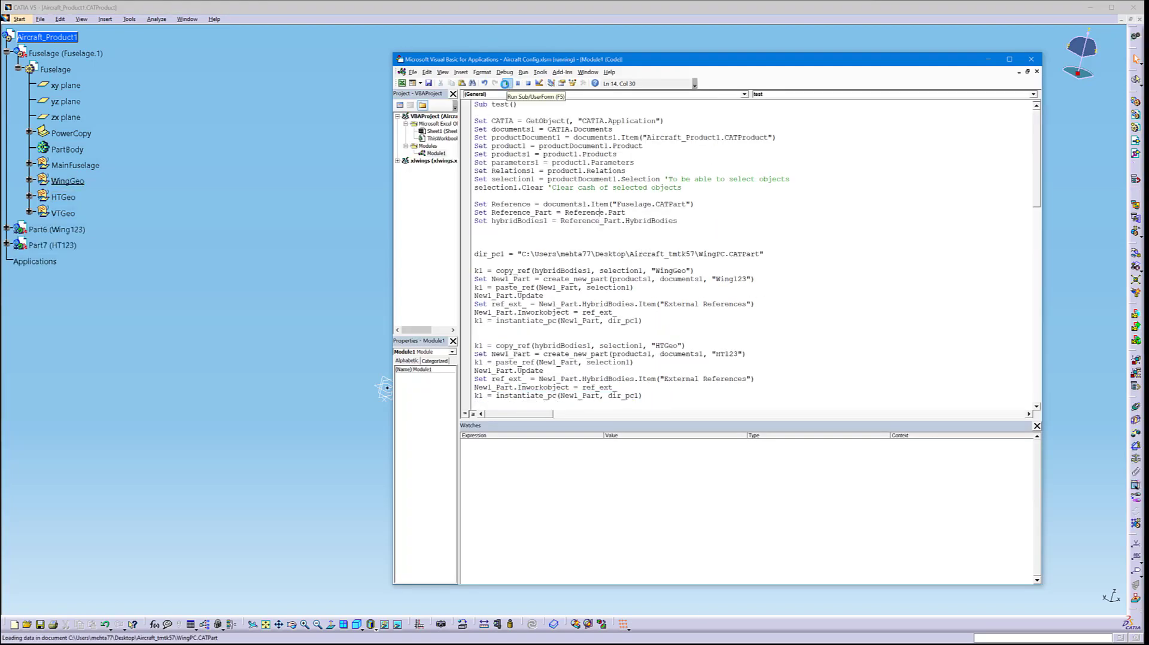
pyautogui.click(145, 174)
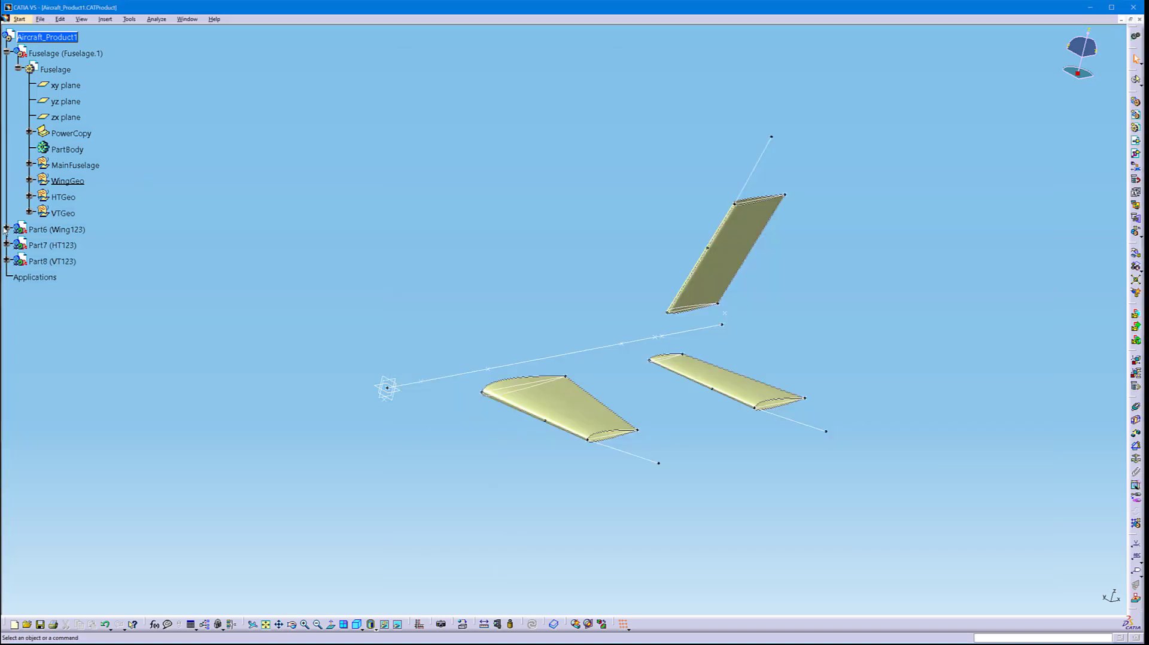
# Examine the trees of the generated Wing123, HT123 and VT123 parts for the RibGeo set in each
pyautogui.click(6, 229)
pyautogui.click(18, 245)
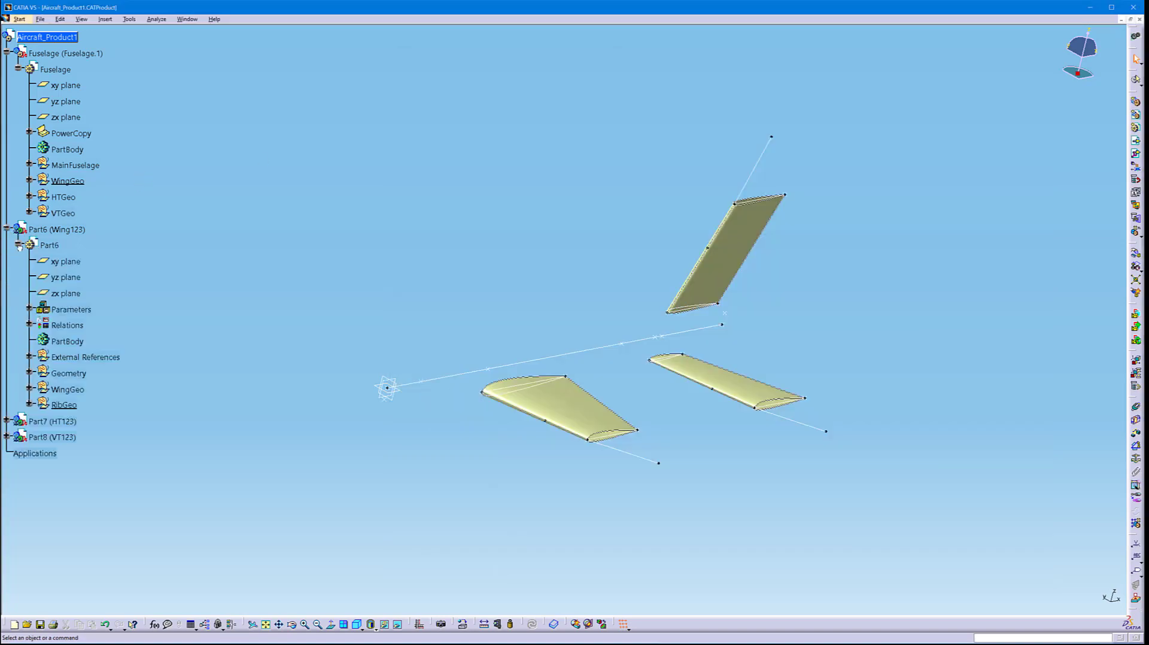
pyautogui.click(46, 407)
pyautogui.scroll(-2, 113, 442)
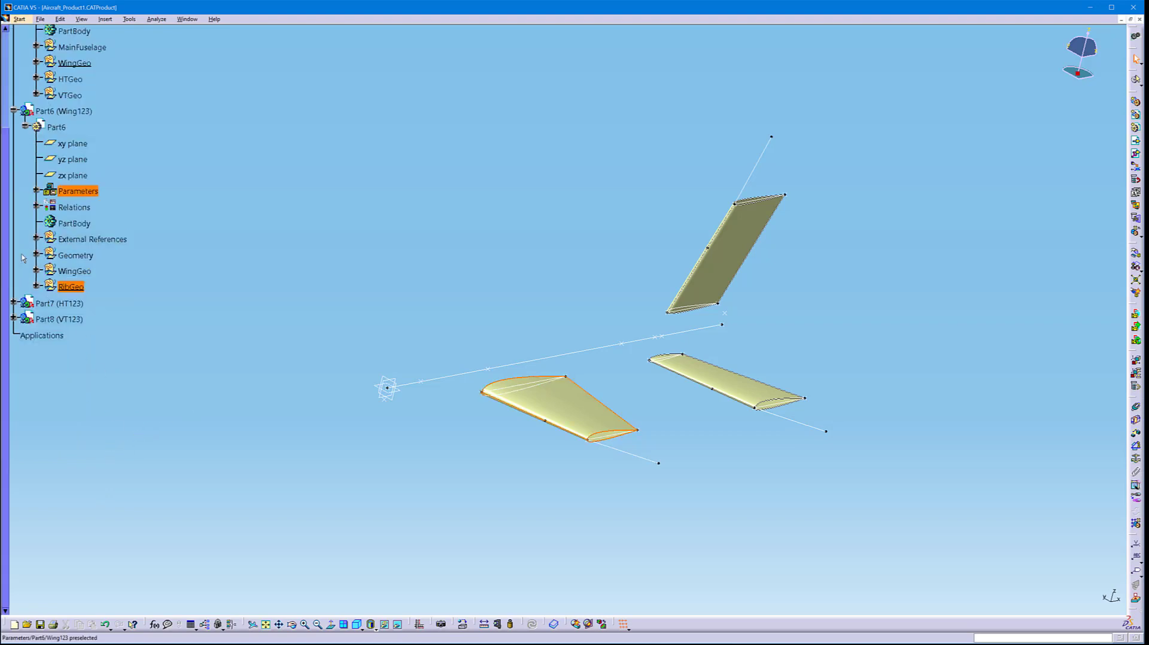
pyautogui.click(13, 303)
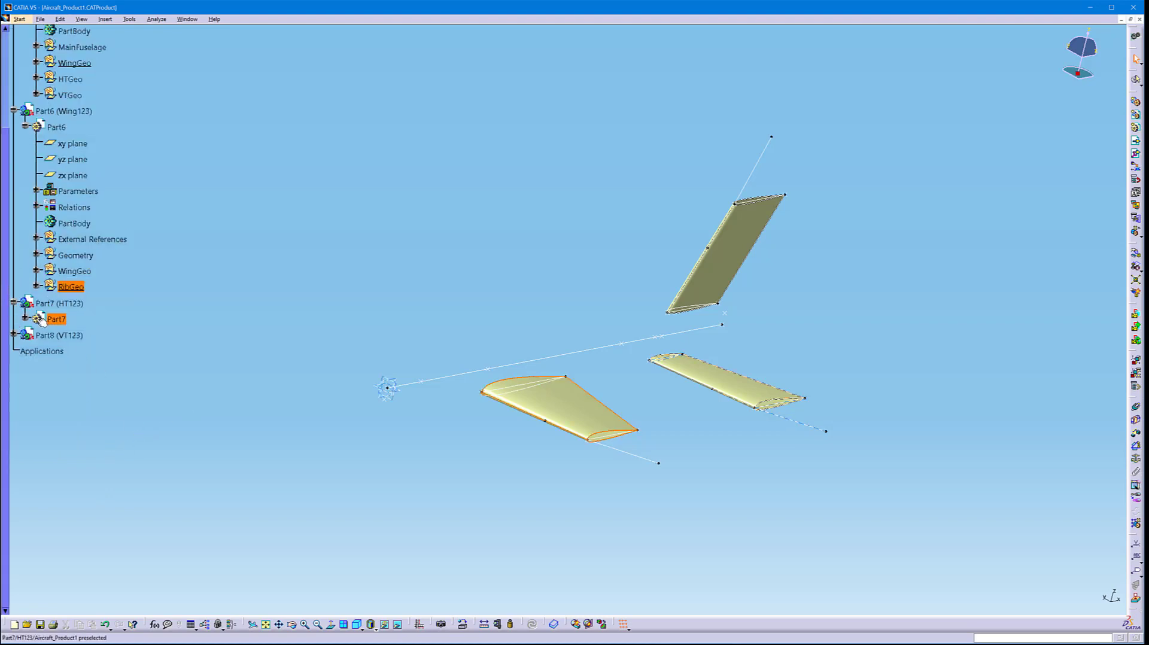
pyautogui.click(25, 319)
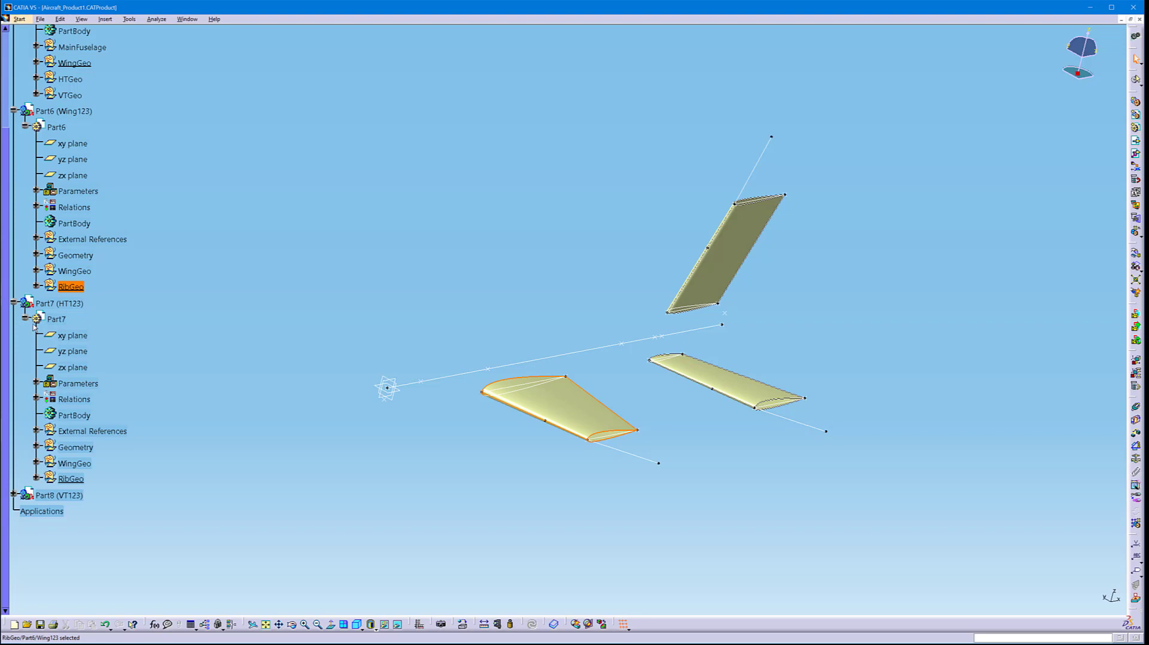
pyautogui.click(70, 479)
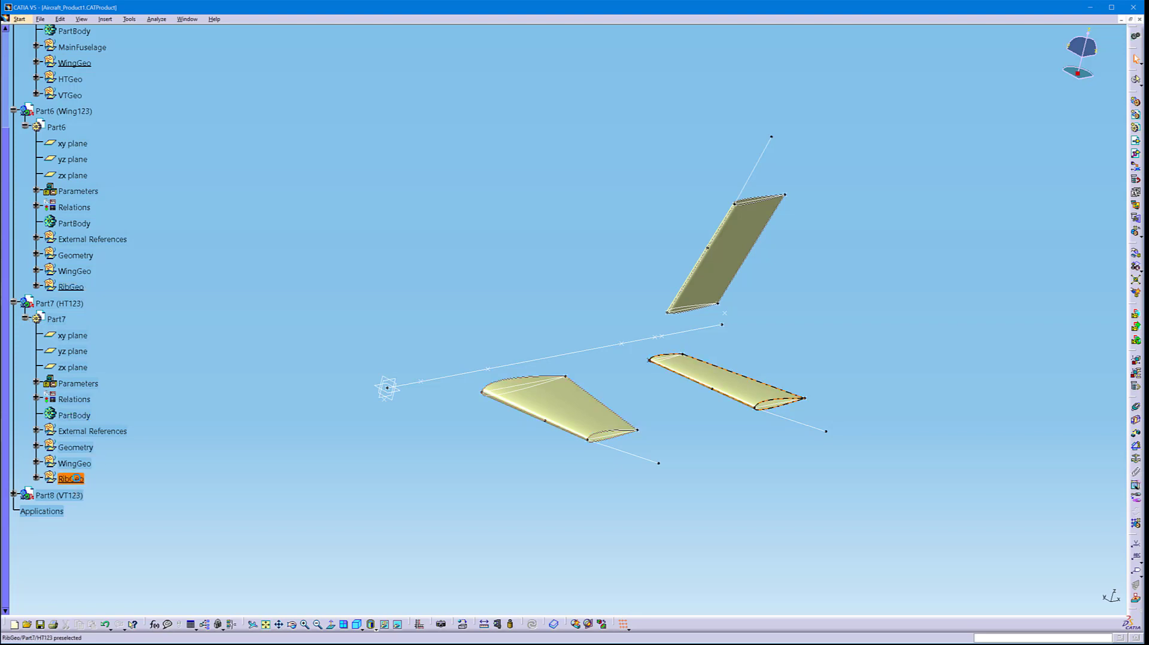
pyautogui.click(14, 494)
pyautogui.click(25, 511)
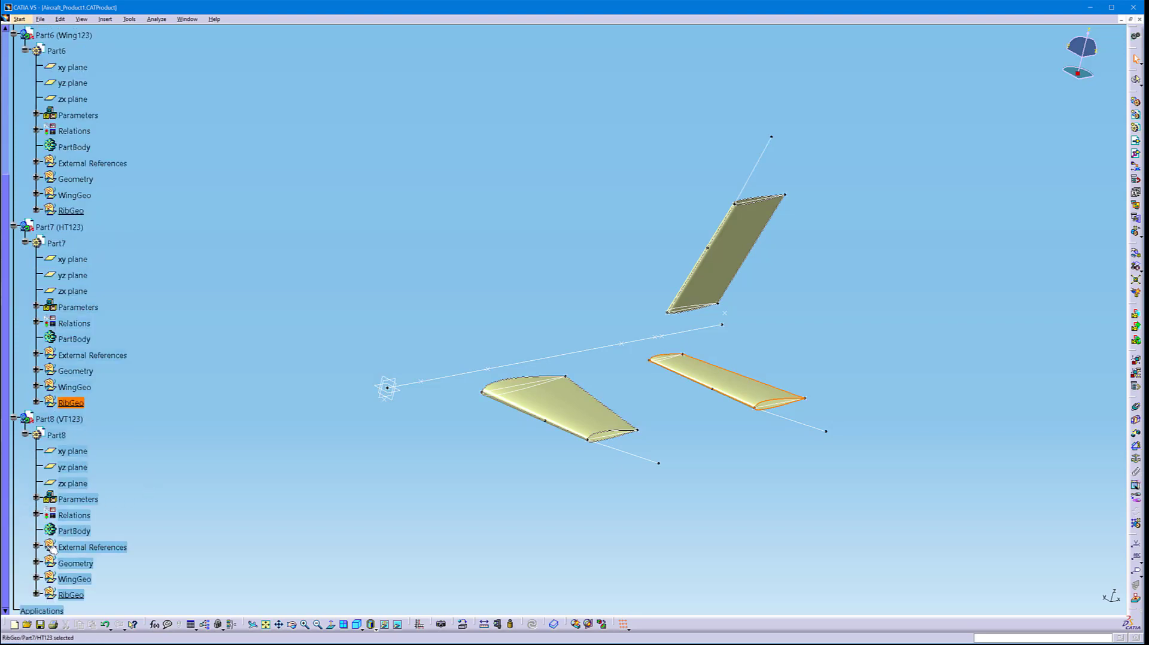
pyautogui.click(71, 594)
pyautogui.click(141, 410)
# Select WingSurf, WingStart and LE_W together in the RibGeo set of the Wing123 part
pyautogui.scroll(3, 137, 402)
pyautogui.click(37, 329)
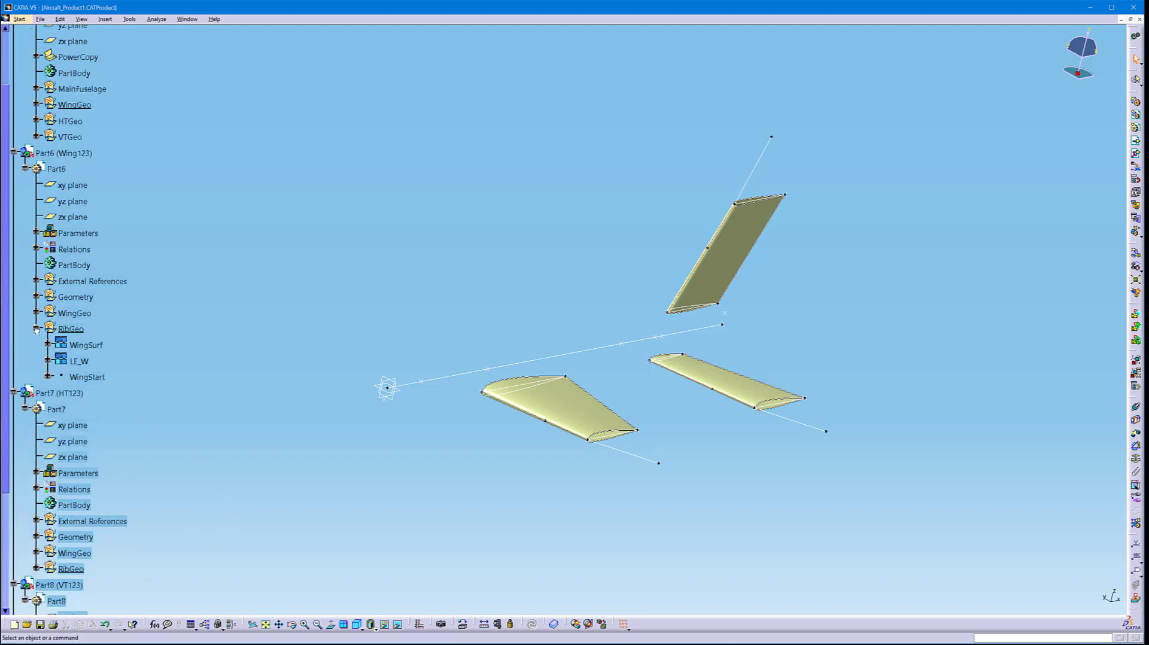
pyautogui.click(71, 328)
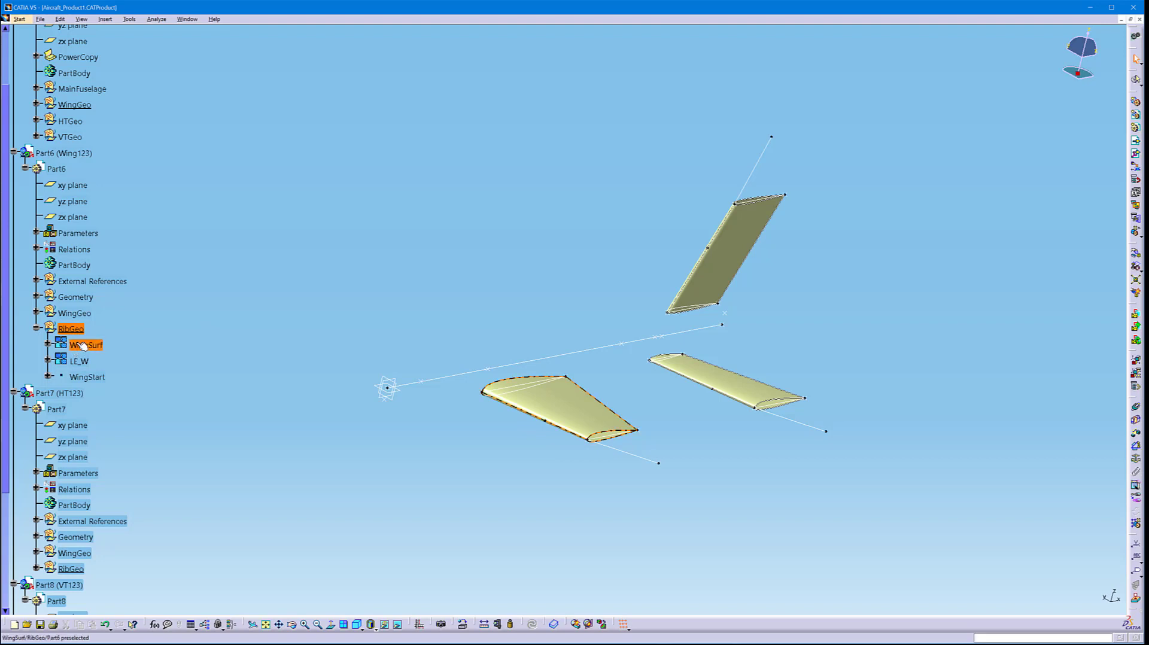
pyautogui.click(84, 345)
pyautogui.keyDown('ctrl'); pyautogui.click(84, 378); pyautogui.keyUp('ctrl')
pyautogui.keyDown('ctrl'); pyautogui.click(79, 362); pyautogui.keyUp('ctrl')
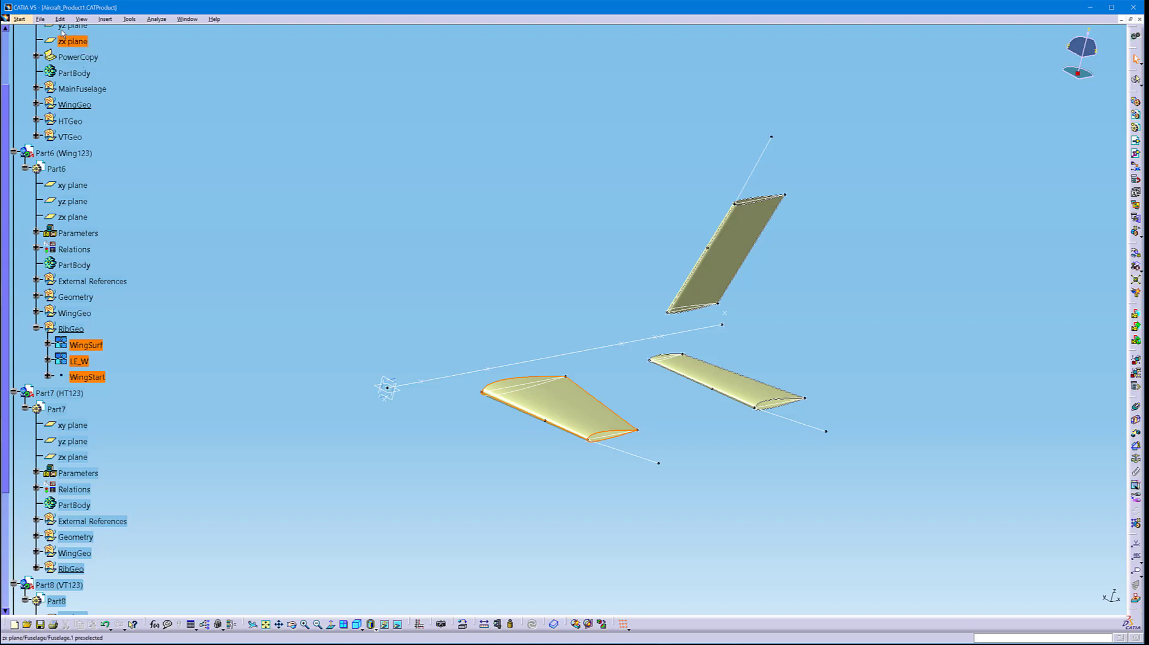
# Create a new document of type Part with the default part name and options
pyautogui.click(40, 19)
pyautogui.click(65, 31)
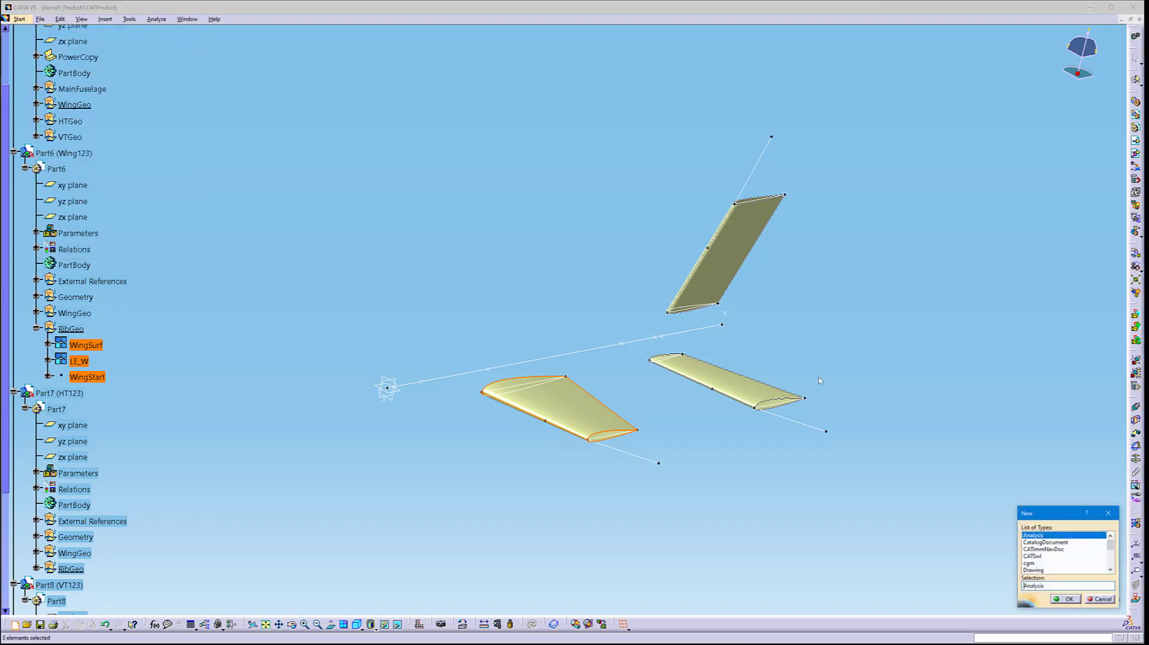
pyautogui.click(1029, 563)
pyautogui.scroll(-2, 1068, 566)
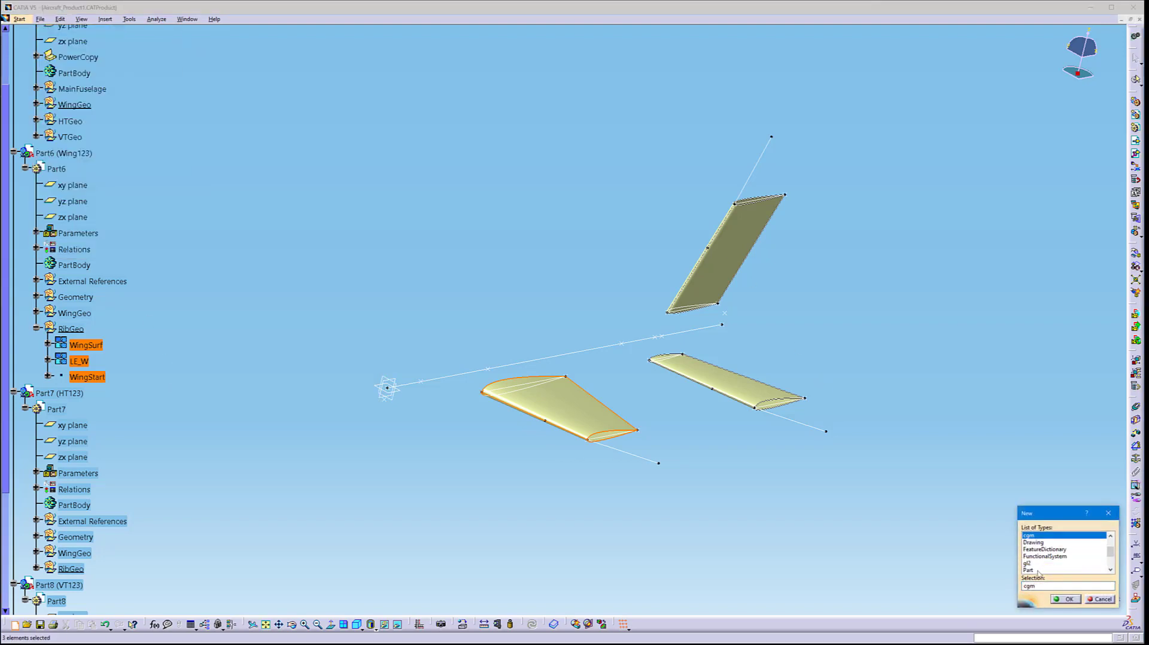
pyautogui.click(1030, 570)
pyautogui.click(1065, 599)
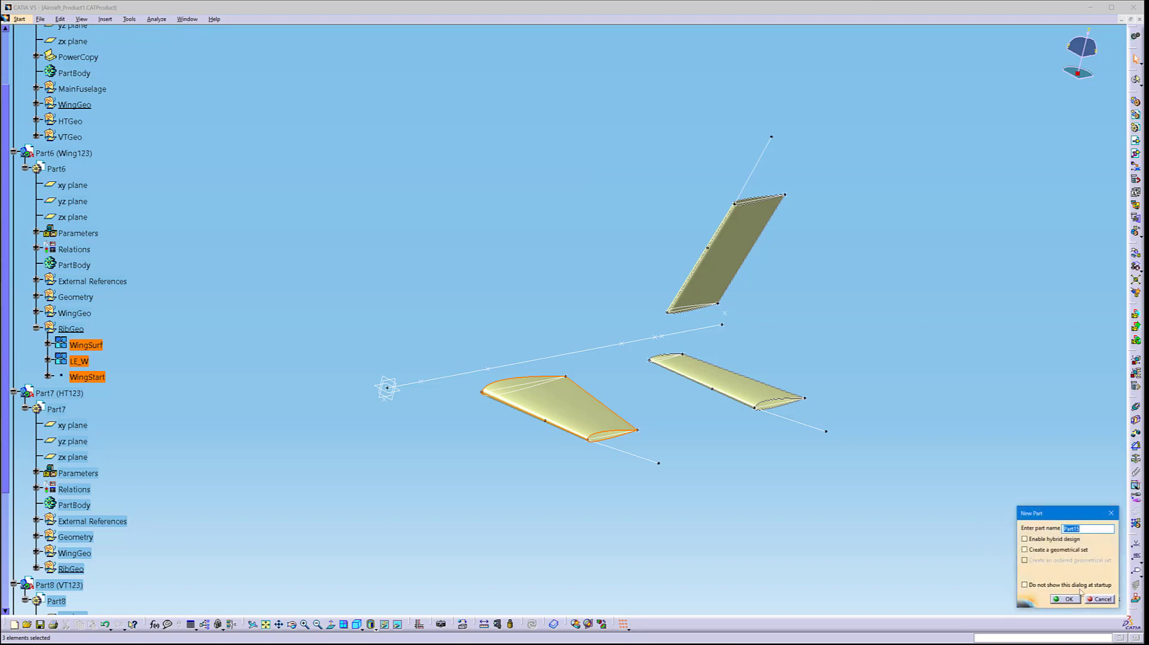
pyautogui.click(1071, 600)
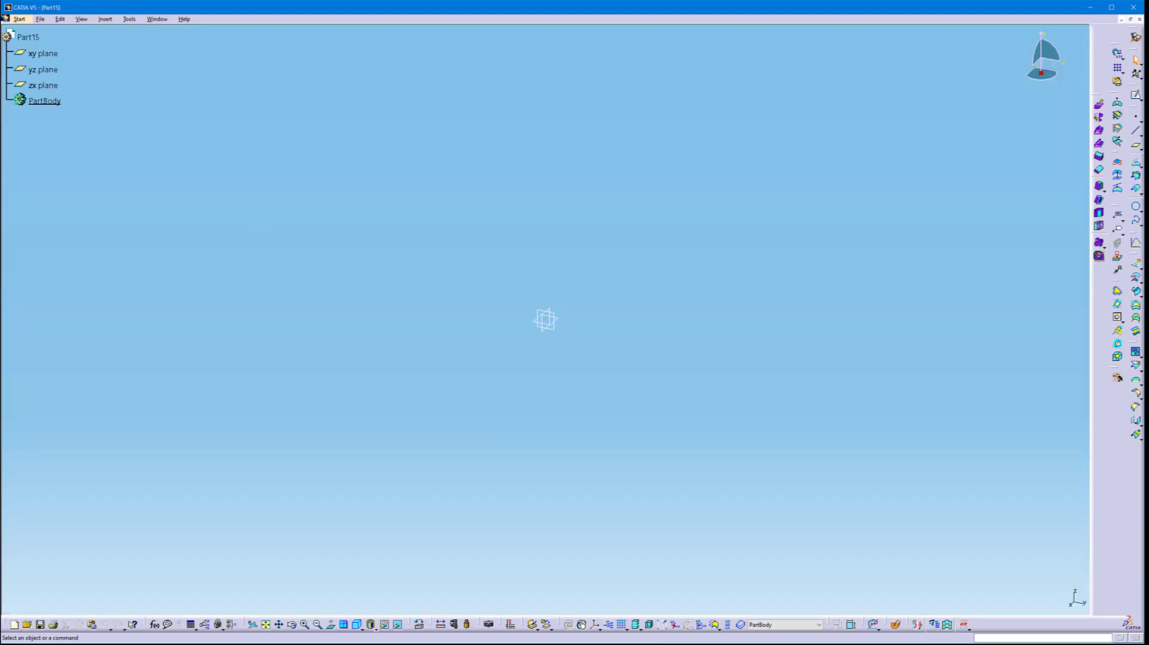
# Set the new part's part number to RibPC in its properties
pyautogui.rightClick(8, 36)
pyautogui.click(60, 72)
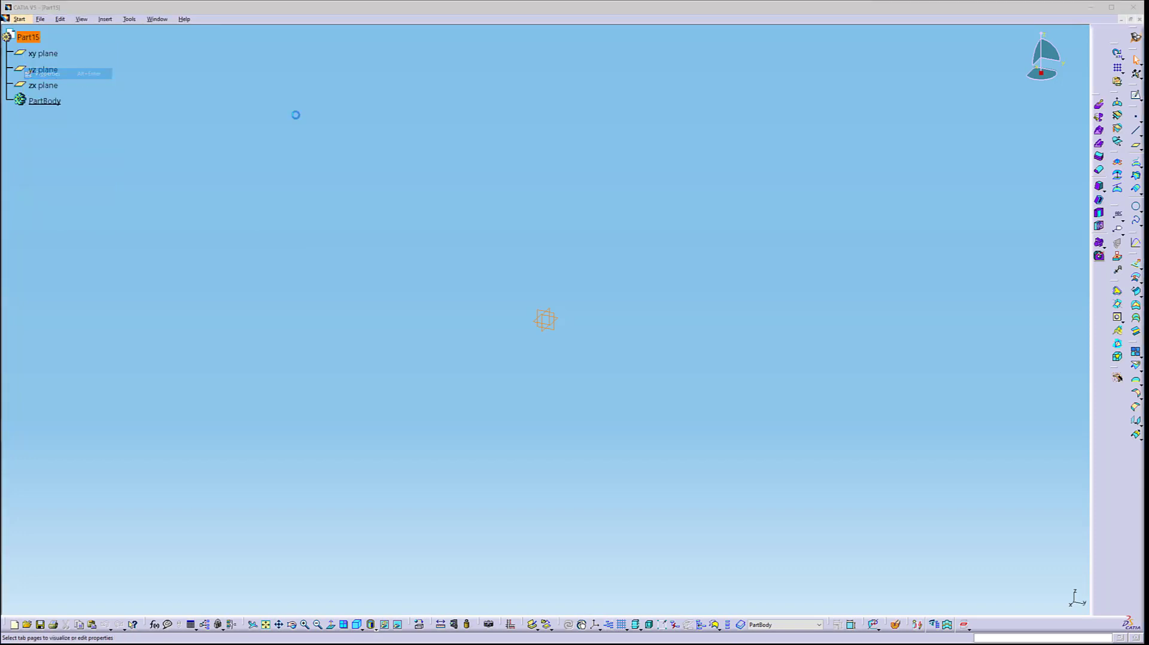
pyautogui.click(900, 255)
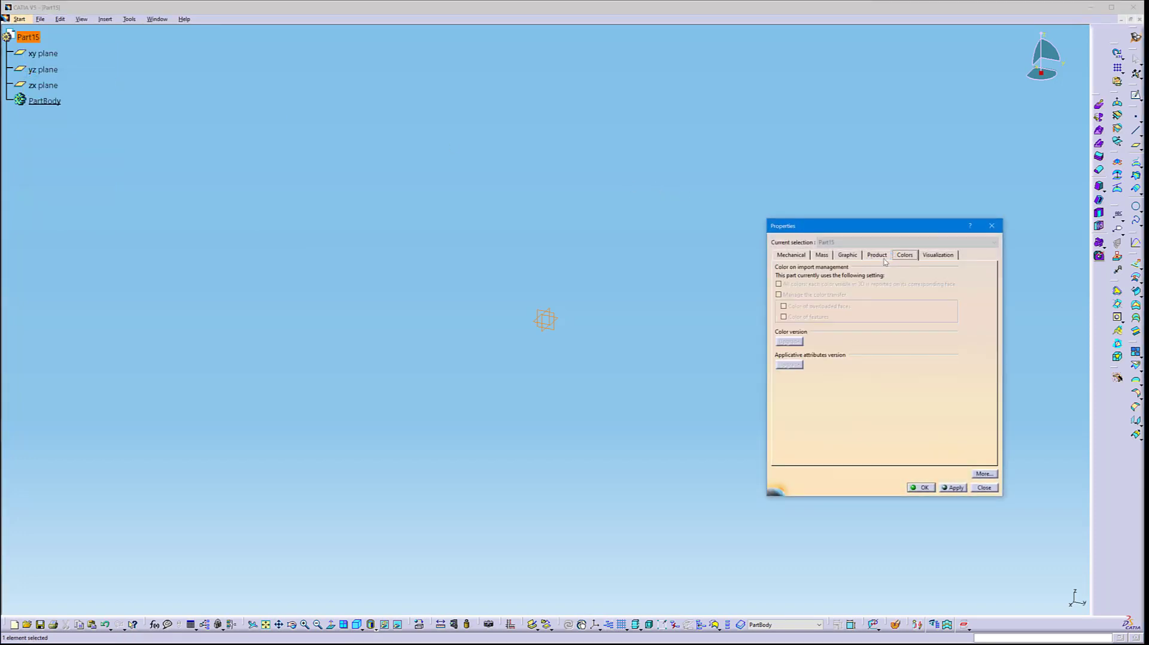
pyautogui.click(877, 255)
pyautogui.doubleClick(826, 327)
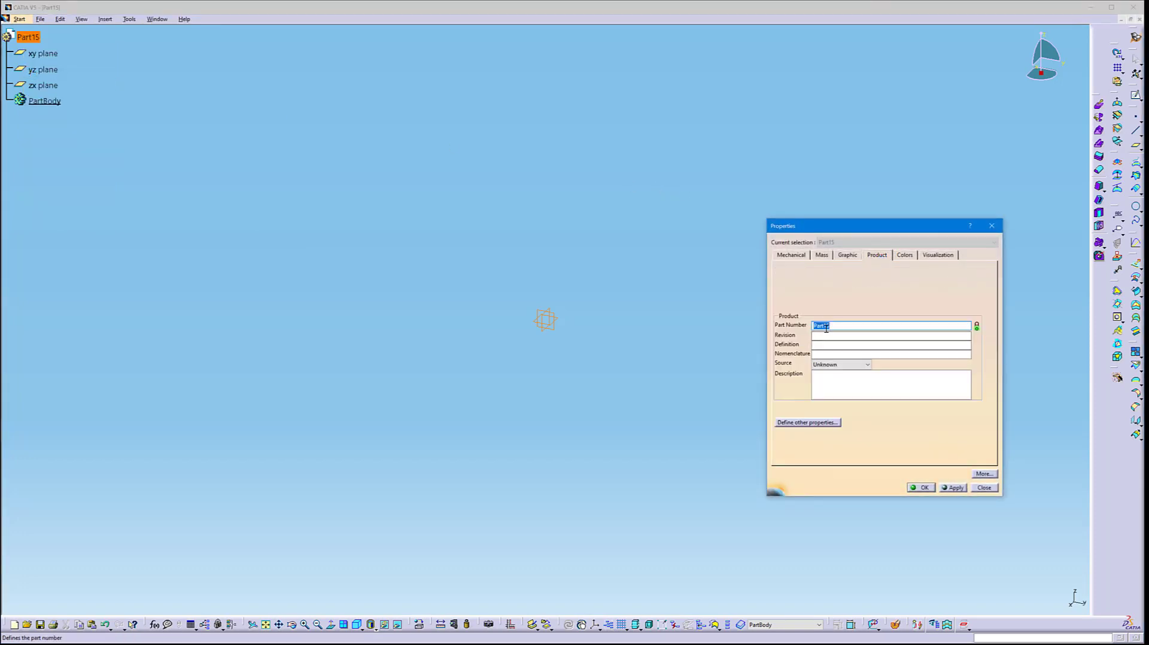
pyautogui.write('Rib_PC')
pyautogui.hotkey('alt', 'Tab')
pyautogui.hotkey('alt', 'Tab')
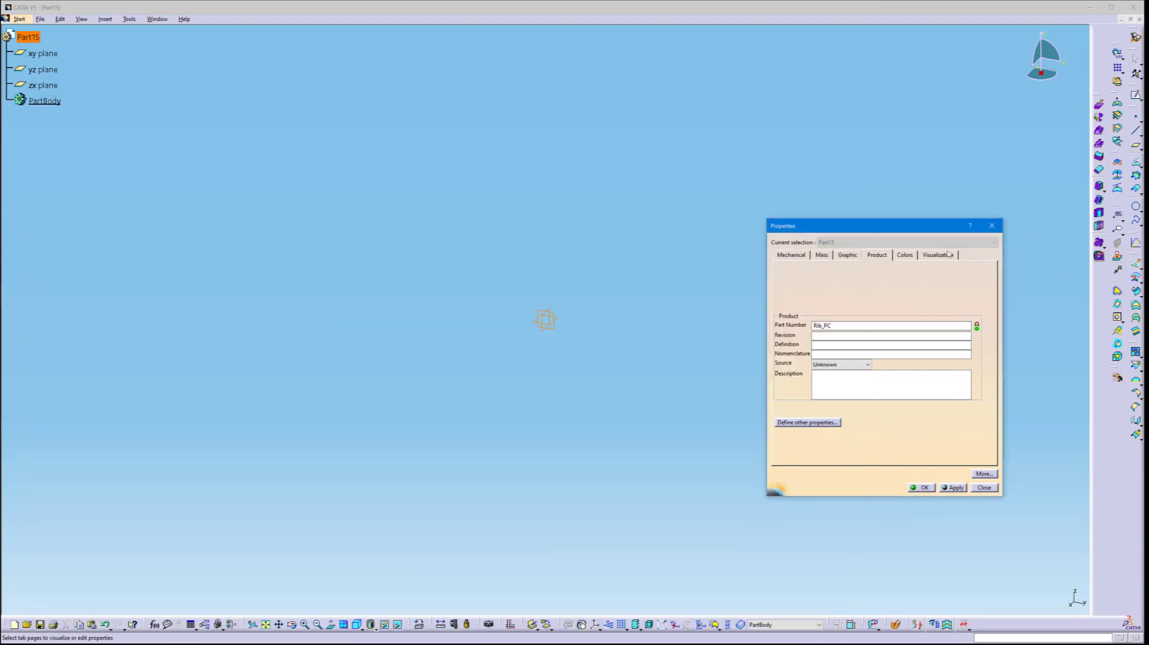
pyautogui.click(823, 326)
pyautogui.press('BackSpace')
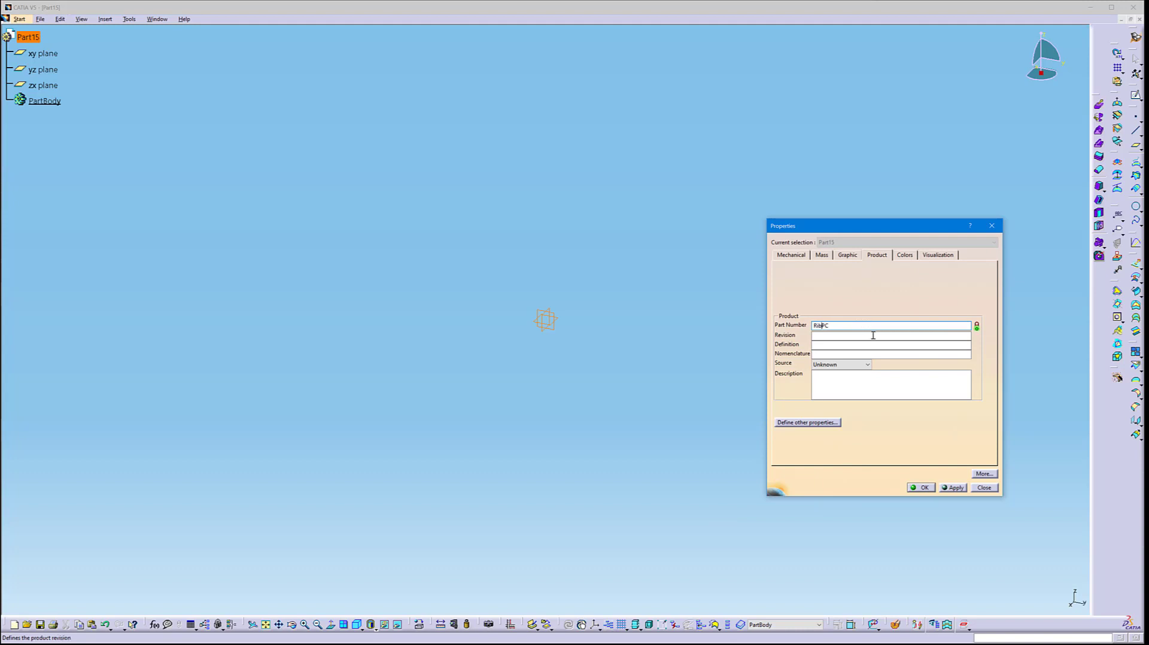
pyautogui.click(922, 488)
# Paste the copied reference elements into the RibPC part with Paste Special, using the As Result option
pyautogui.click(105, 19)
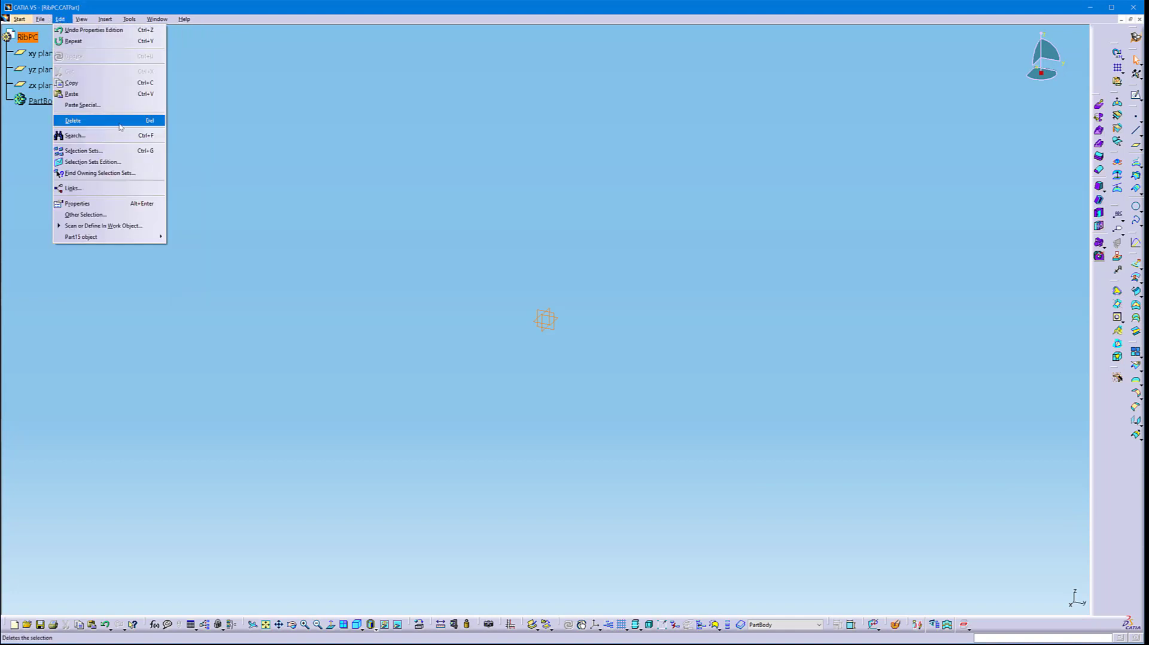
pyautogui.click(83, 104)
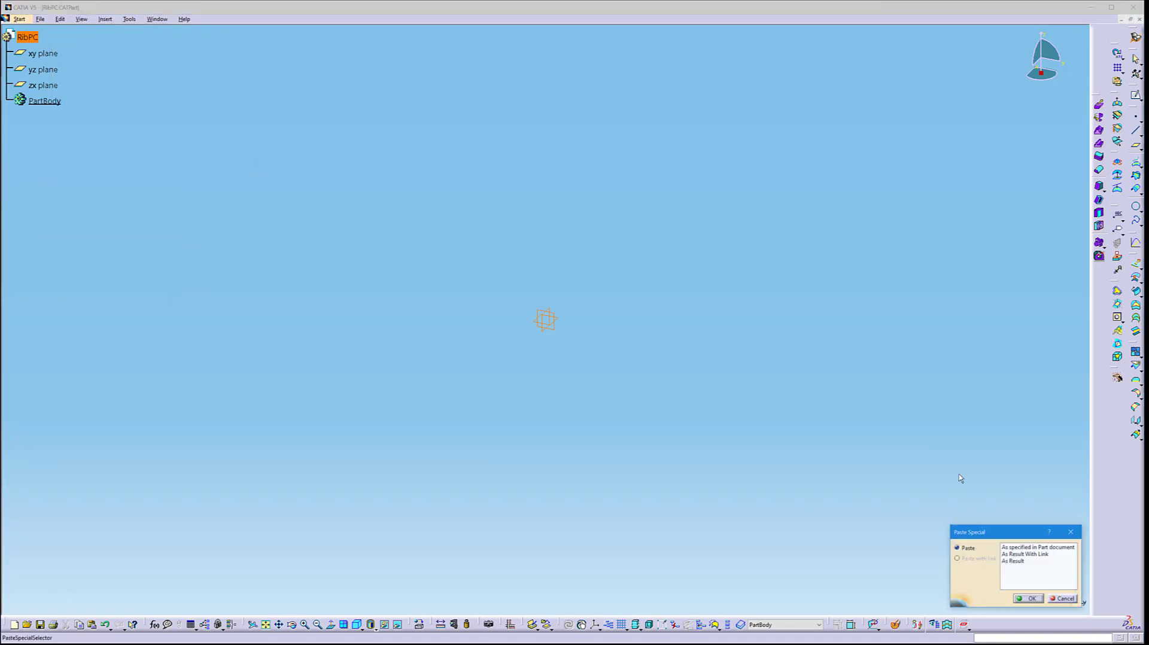
pyautogui.doubleClick(1012, 561)
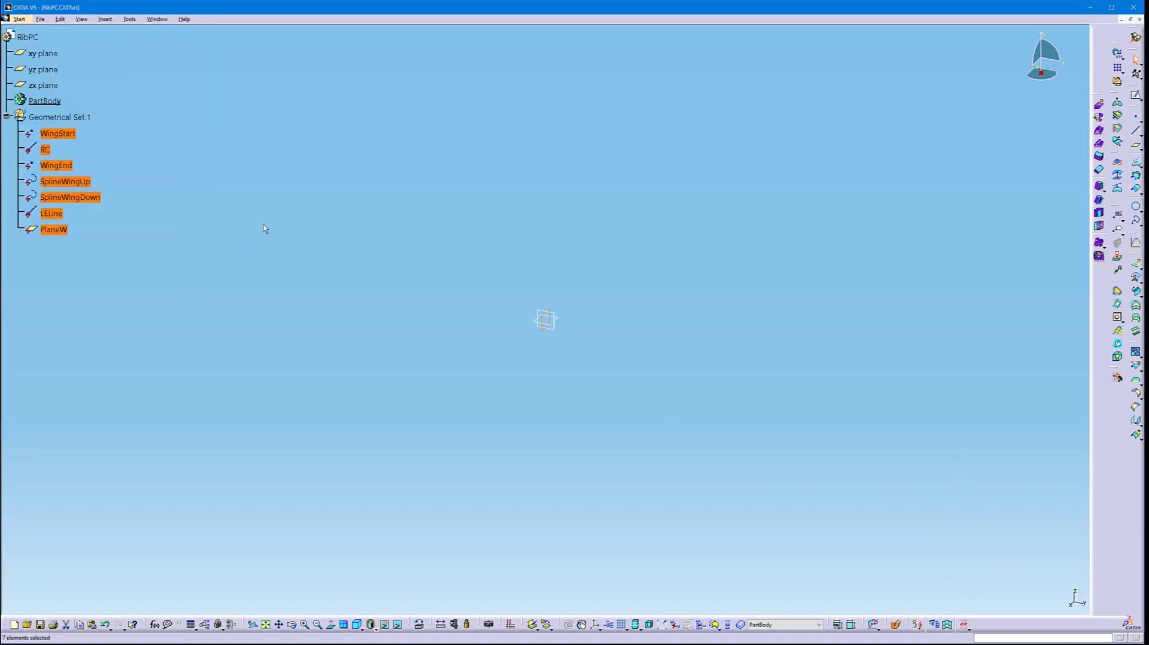
# Delete all pasted elements from WingStart through PlaneW in Geometrical Set.1 of the RibPC part
pyautogui.click(54, 229)
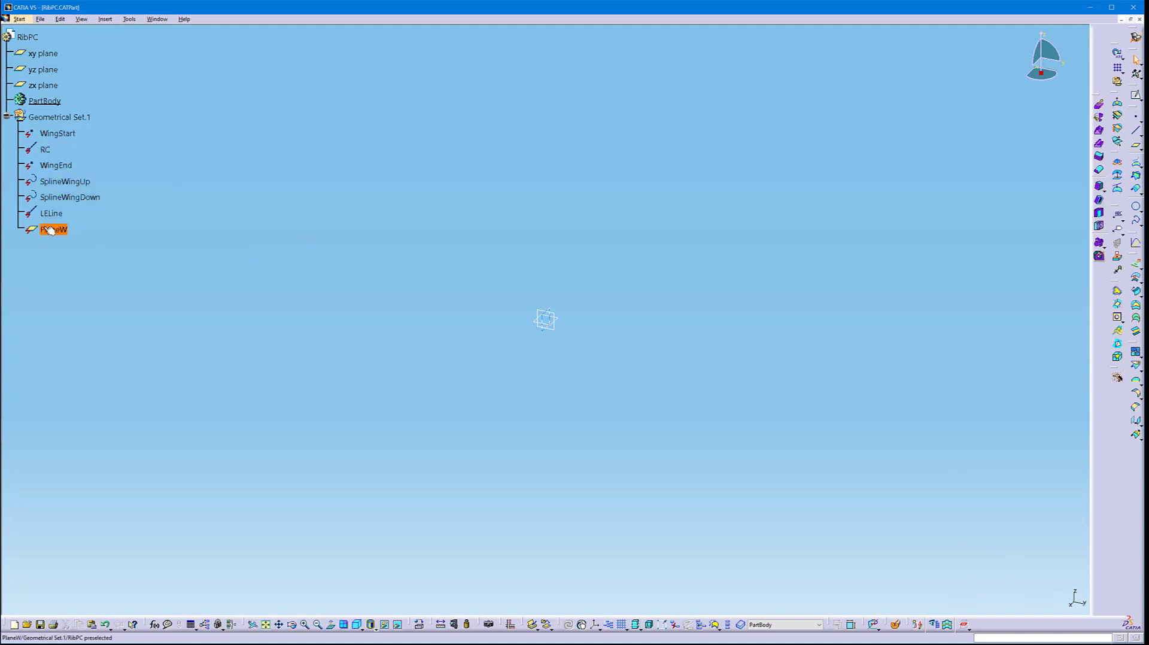
pyautogui.keyDown('ctrl'); pyautogui.click(51, 132); pyautogui.keyUp('ctrl')
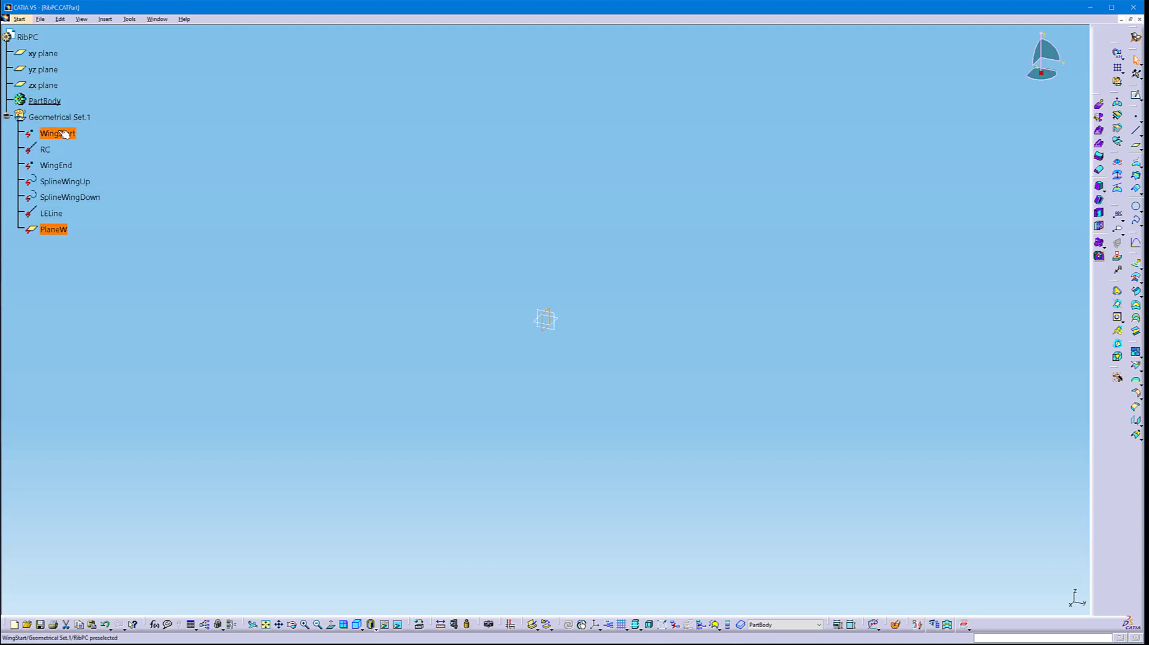
pyautogui.keyDown('shift'); pyautogui.click(65, 134); pyautogui.keyUp('shift')
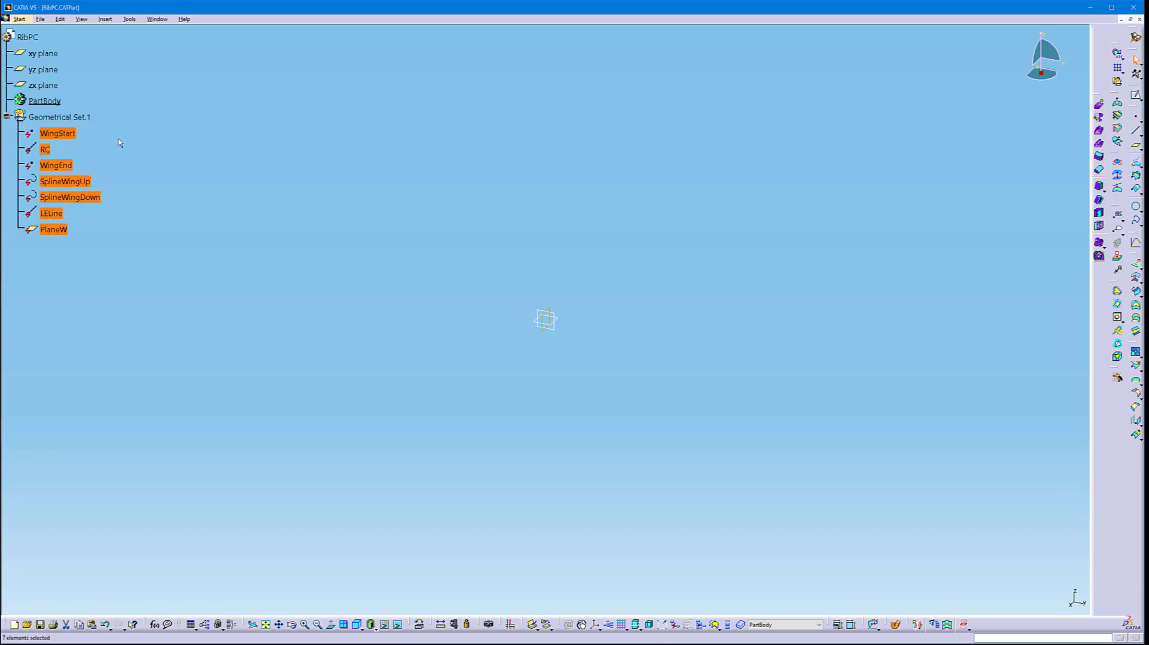
pyautogui.press('Delete')
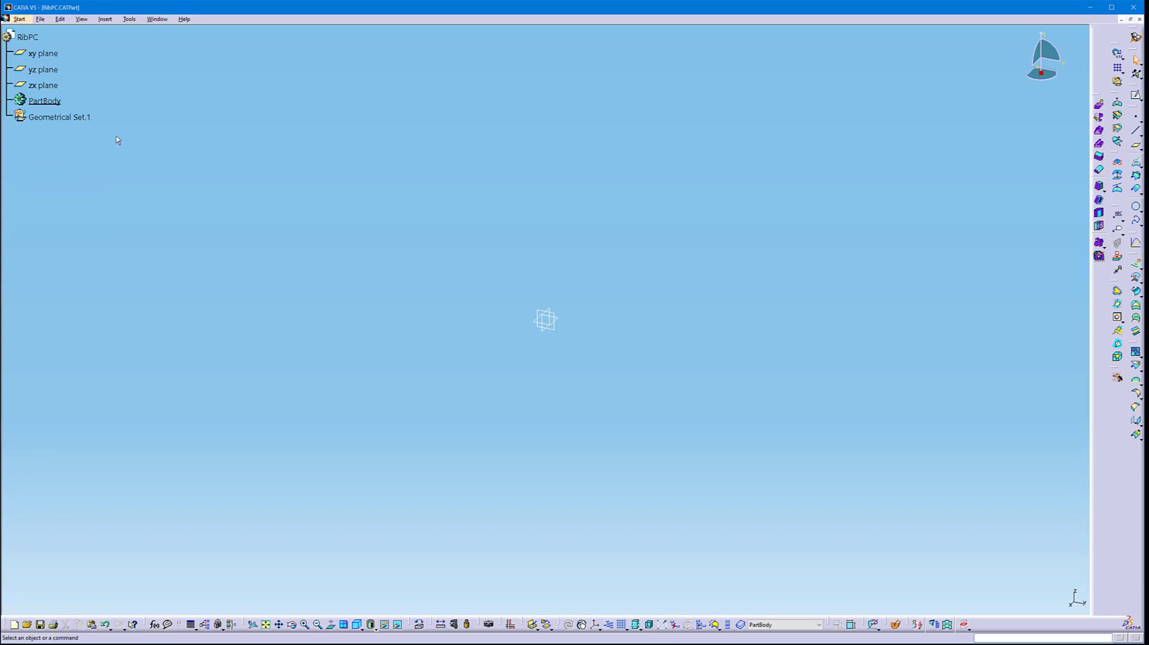
# Copy WingSurf, LE_W and WingStart from Wing123's RibGeo set in Aircraft_Product1 and return to the RibPC document
pyautogui.click(157, 19)
pyautogui.click(191, 77)
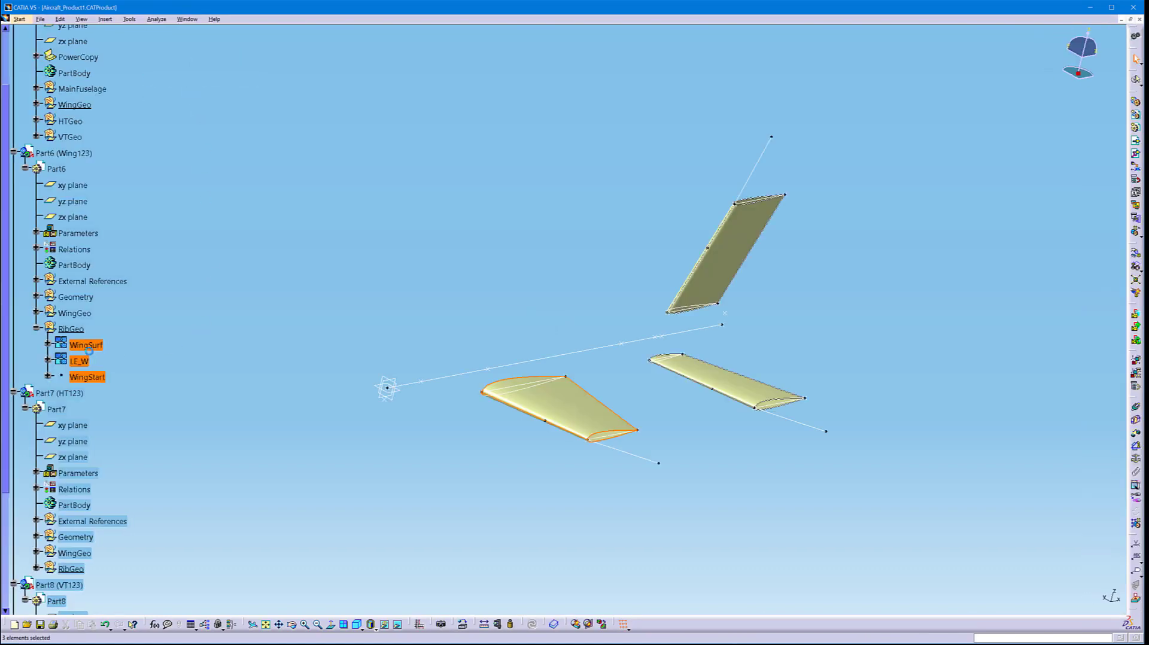
pyautogui.click(123, 362)
pyautogui.click(100, 345)
pyautogui.keyDown('shift'); pyautogui.click(90, 379); pyautogui.keyUp('shift')
pyautogui.click(187, 18)
pyautogui.click(201, 91)
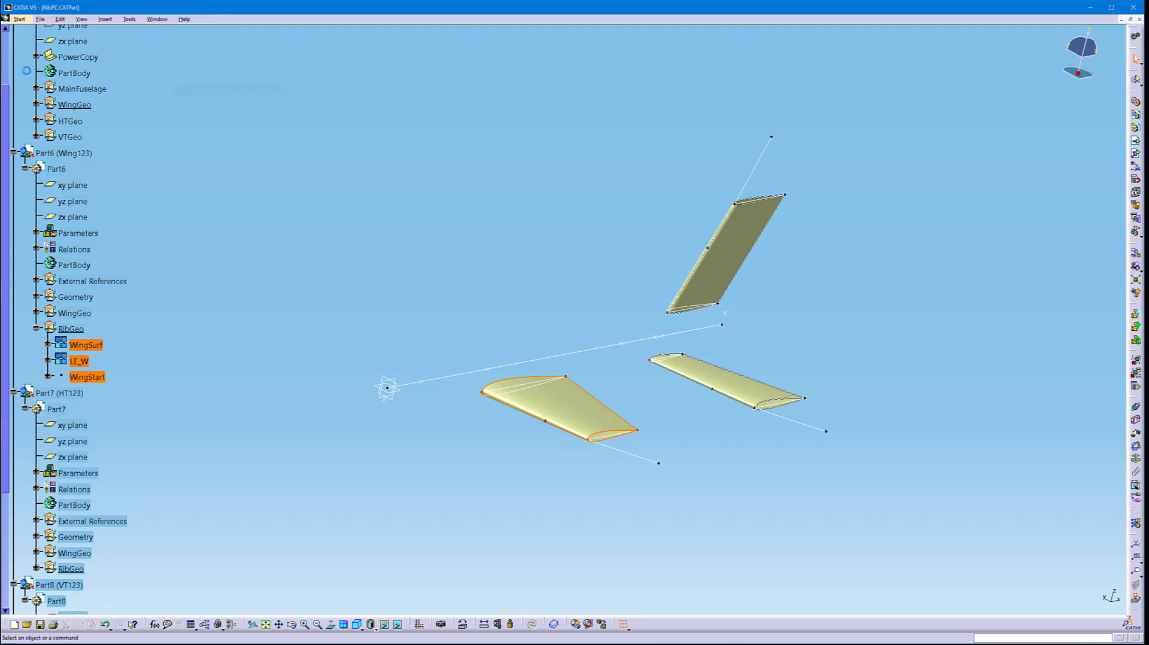
# Try to paste the copied wing elements into RibPC with Paste Special, using the As Result option
pyautogui.rightClick(27, 37)
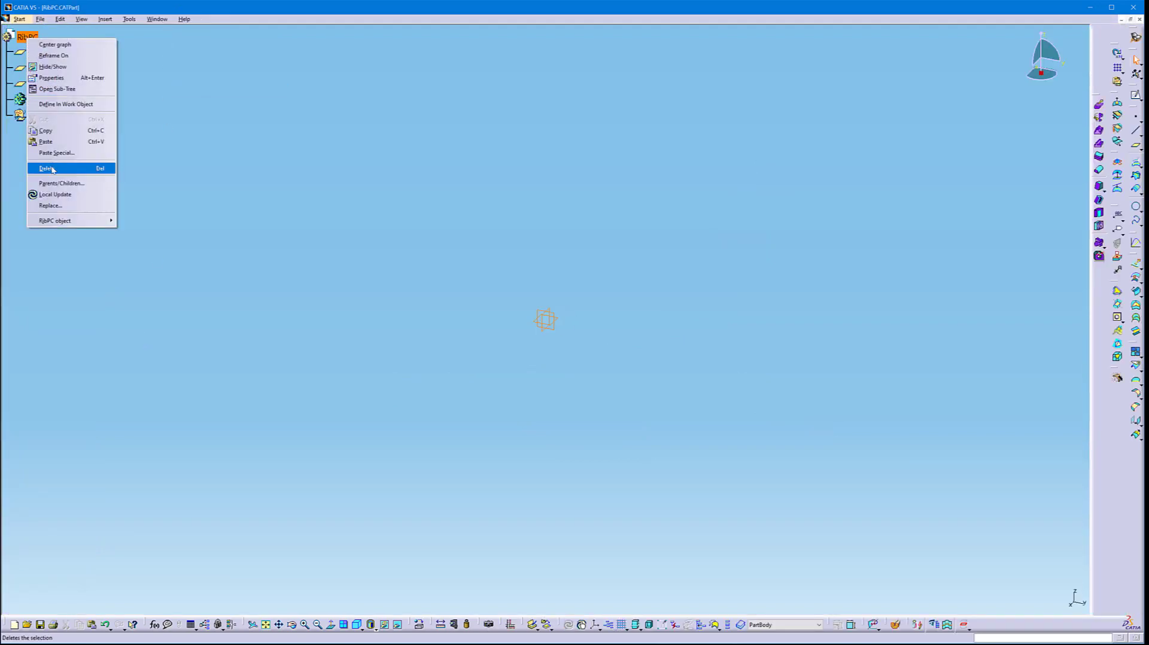
pyautogui.click(53, 154)
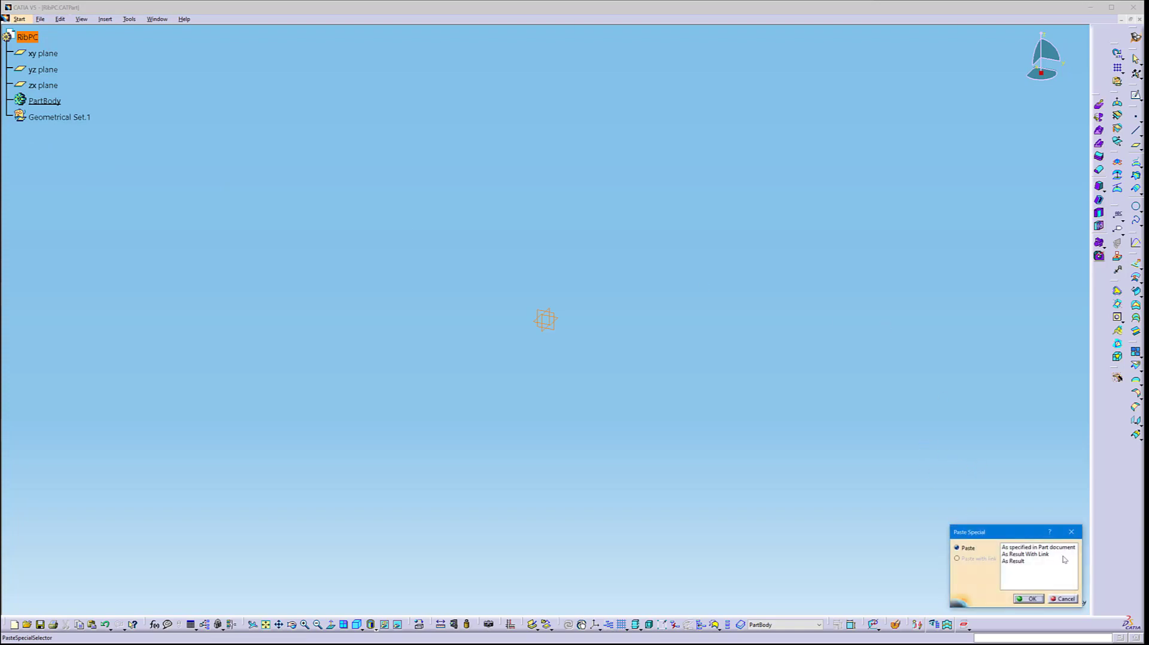
pyautogui.doubleClick(1017, 561)
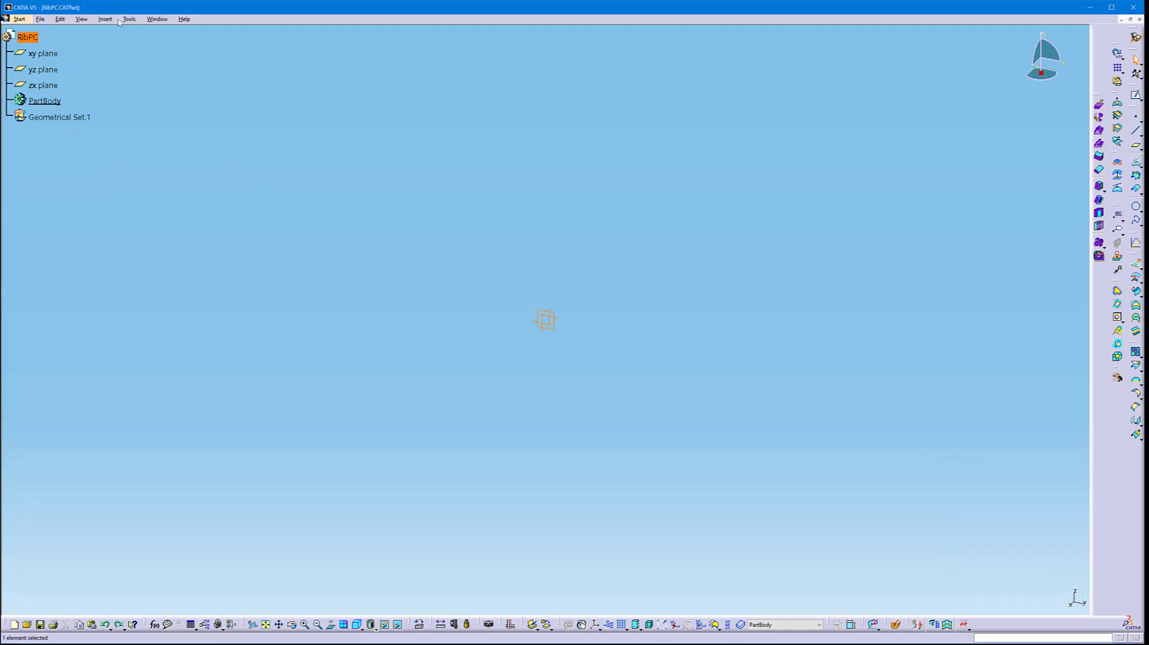
# Switch to the Aircraft_Product1 document and activate Part6 under Wing123 for editing
pyautogui.click(157, 19)
pyautogui.click(170, 80)
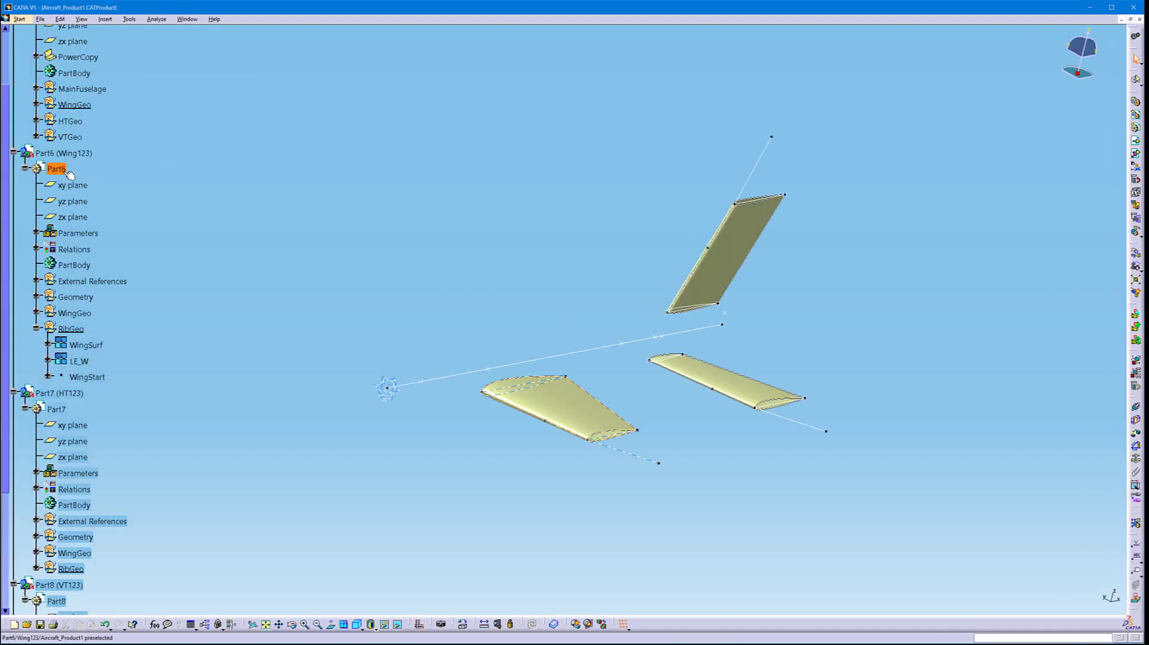
pyautogui.scroll(5, 118, 171)
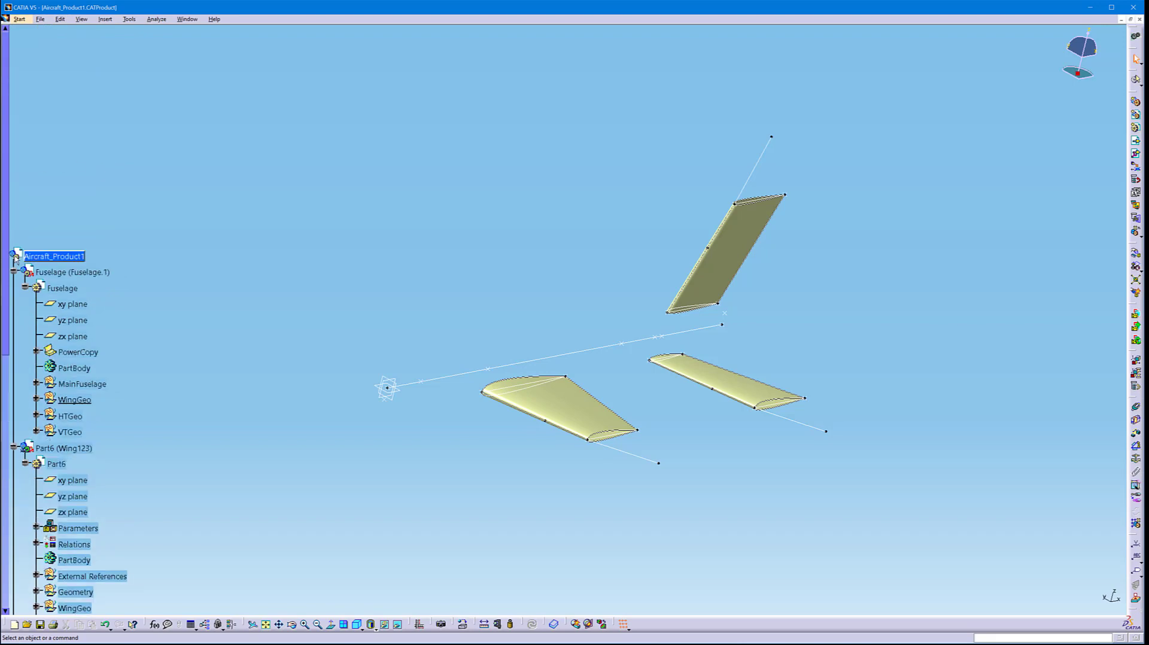
pyautogui.scroll(-3, 66, 265)
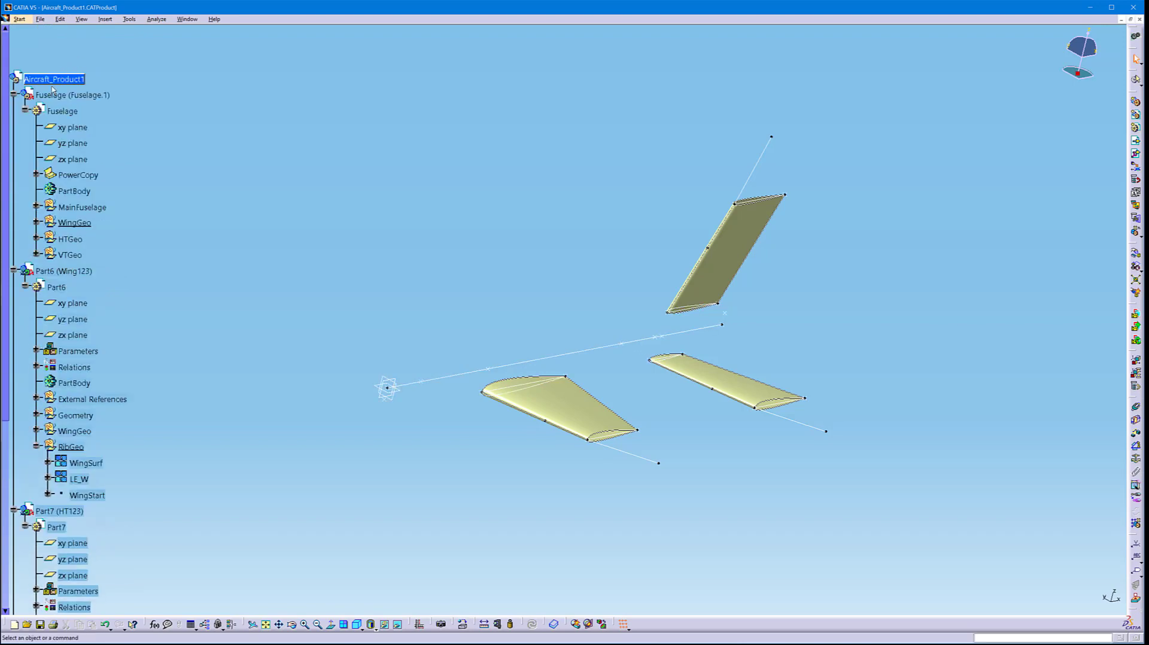
pyautogui.doubleClick(56, 288)
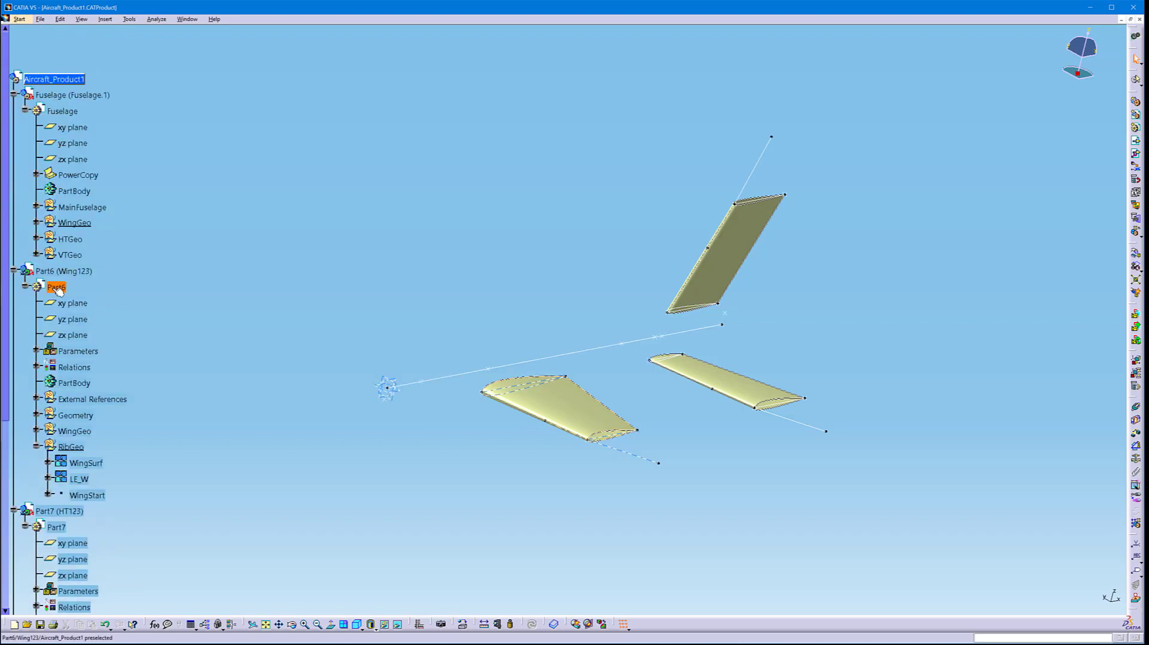
# Copy WingSurf, LE_W and WingStart from the RibGeo set of the active Part6
pyautogui.scroll(-3, 80, 289)
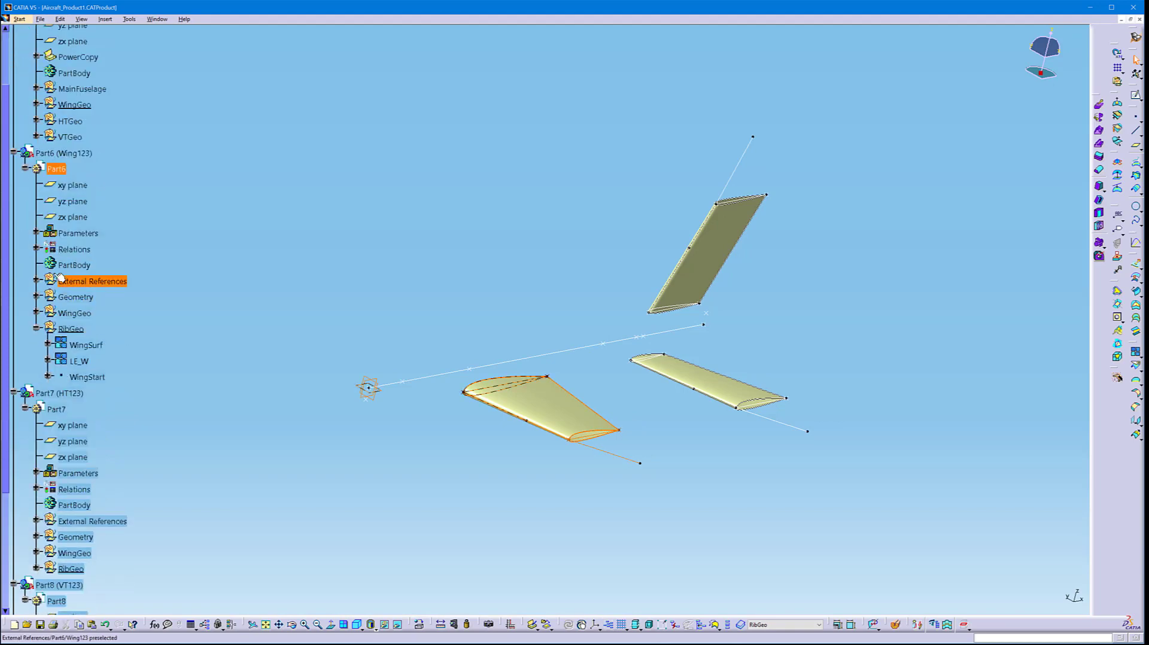
pyautogui.click(86, 345)
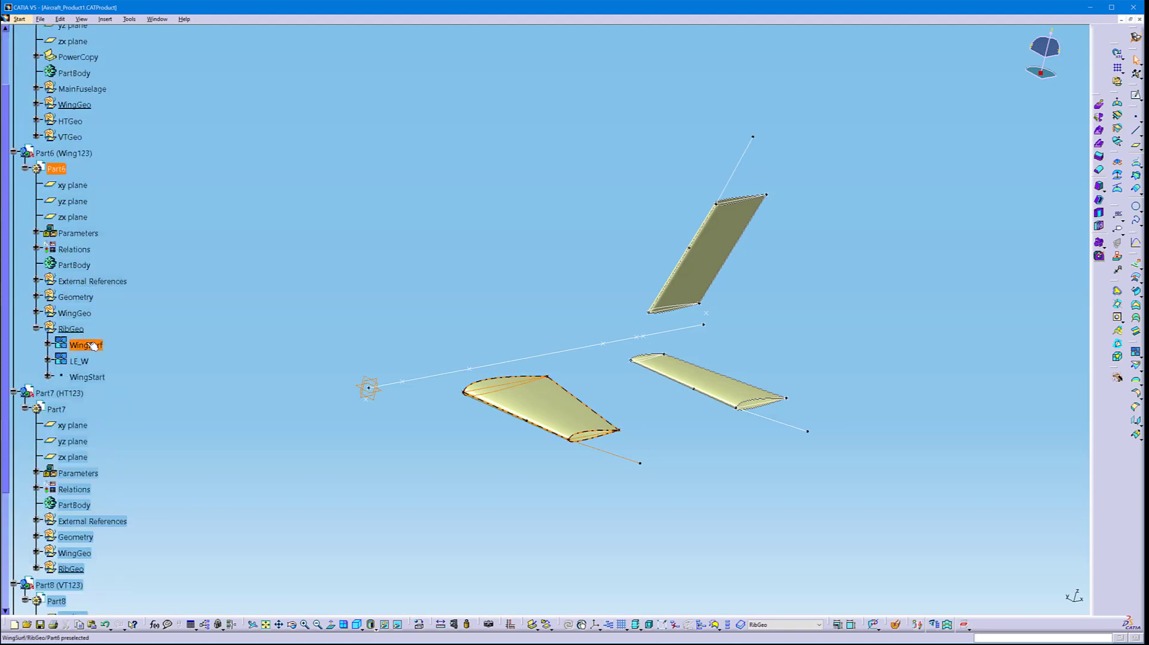
pyautogui.keyDown('shift'); pyautogui.click(85, 376); pyautogui.keyUp('shift')
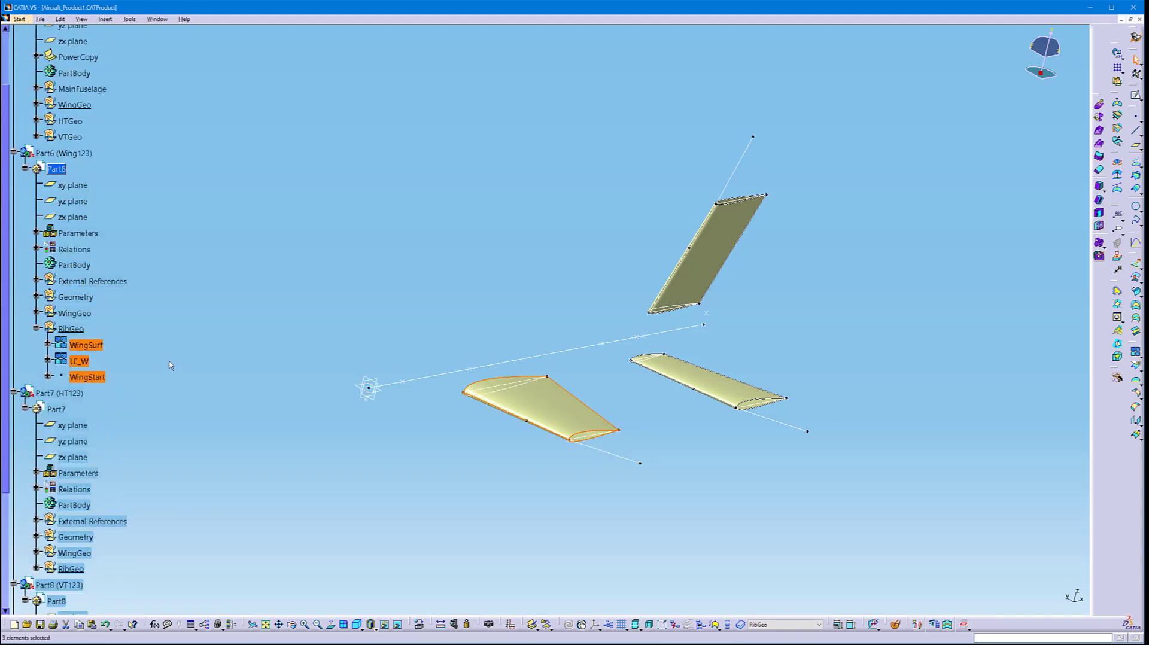
# Activate the top-level Aircraft_Product1 assembly again and return to the RibPC document
pyautogui.scroll(3, 110, 156)
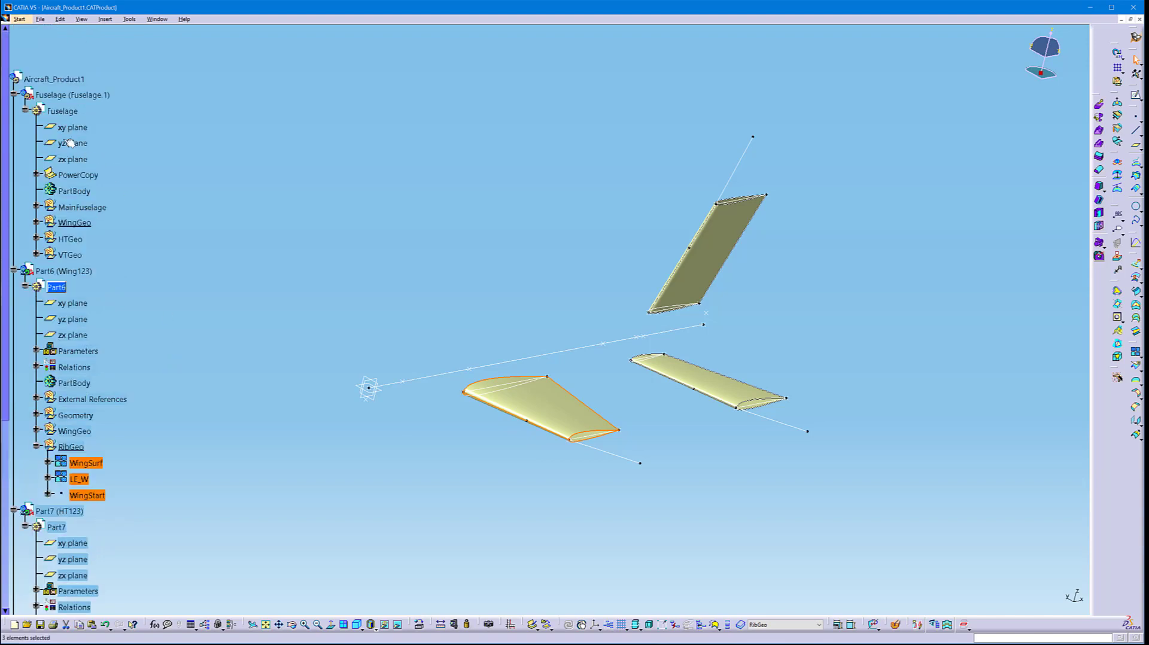
pyautogui.click(43, 79)
pyautogui.doubleClick(43, 79)
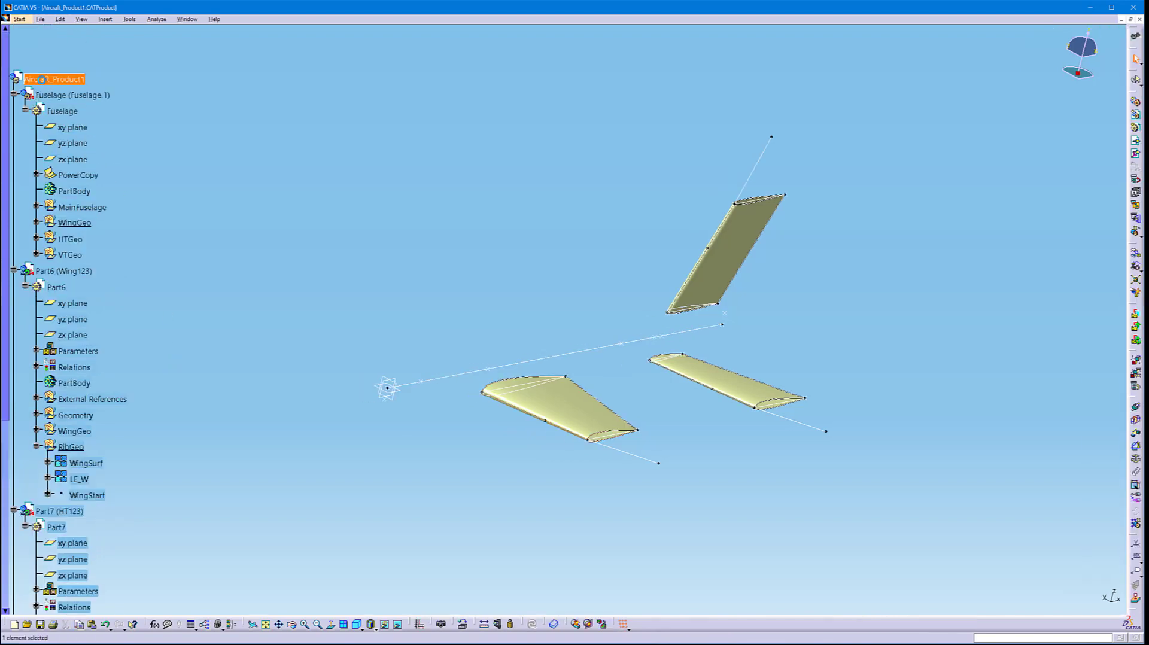
pyautogui.click(187, 19)
pyautogui.click(220, 89)
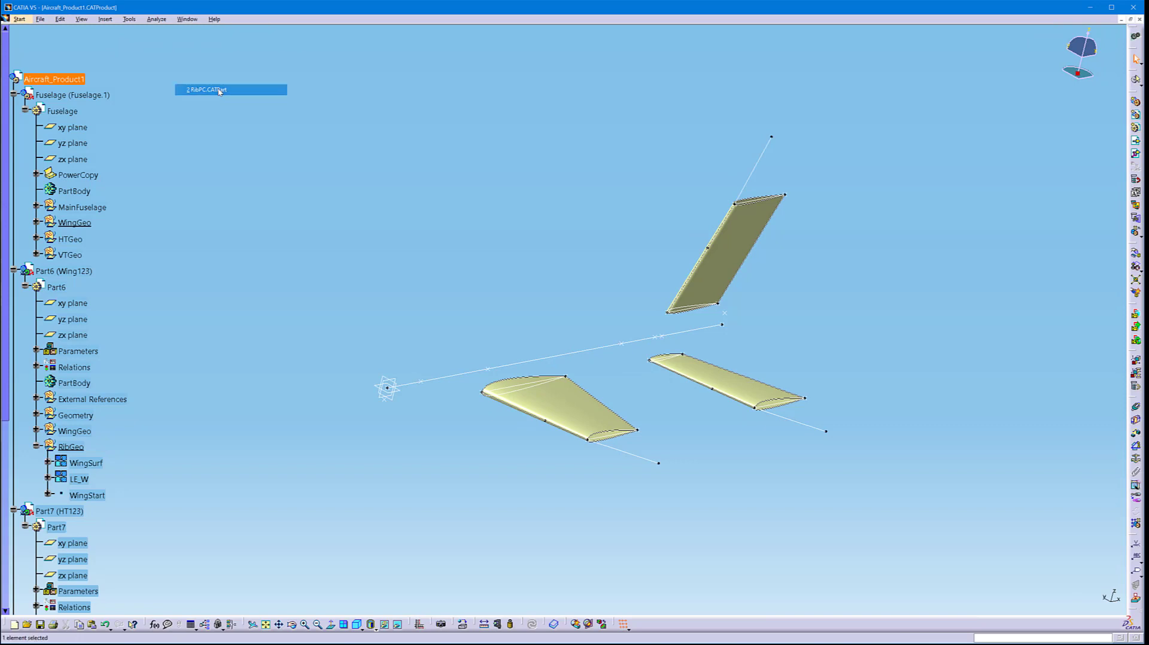
# Paste WingSurf, LE_W and WingStart into the RibPC part with Paste Special, using the As Result option
pyautogui.rightClick(25, 36)
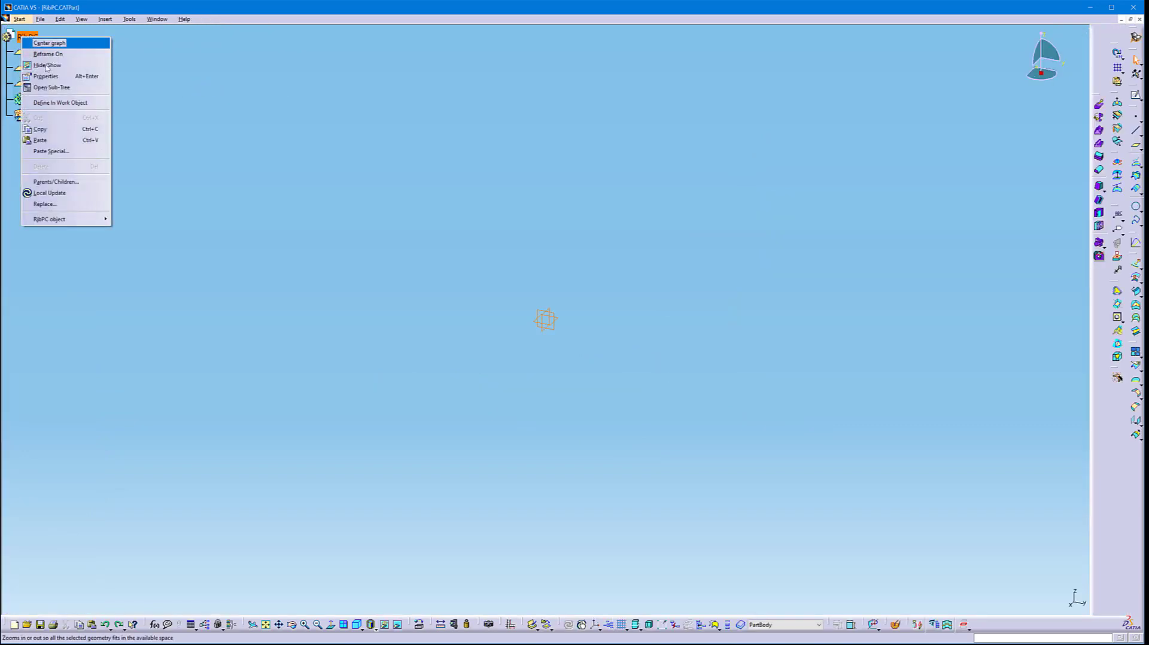
pyautogui.click(51, 150)
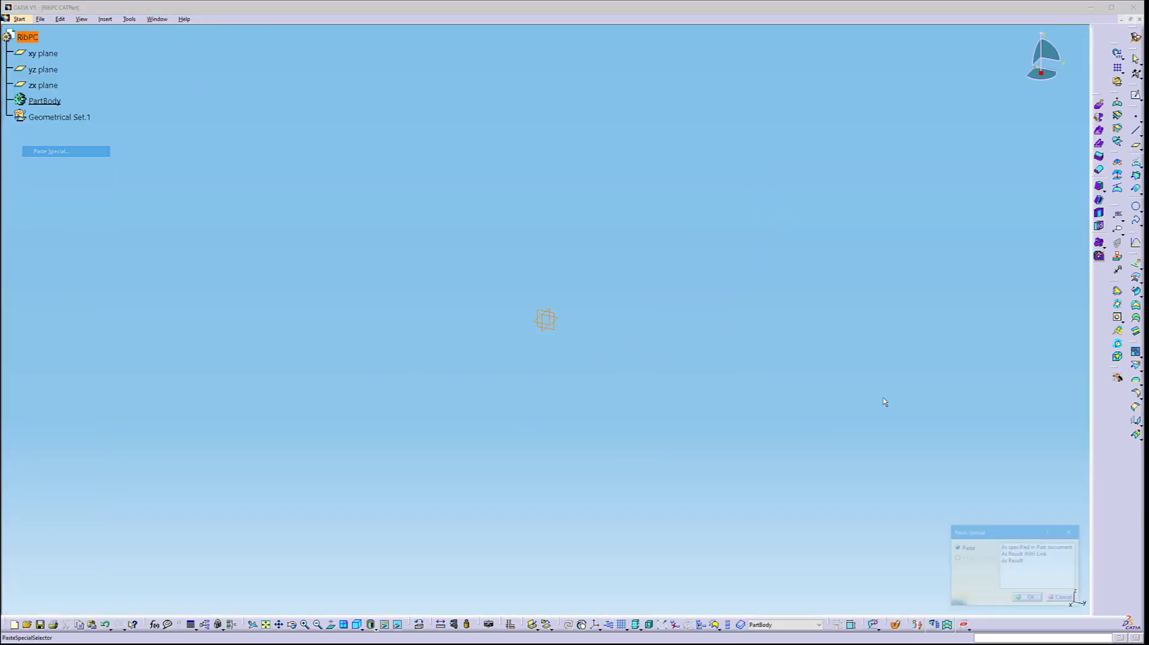
pyautogui.doubleClick(1014, 562)
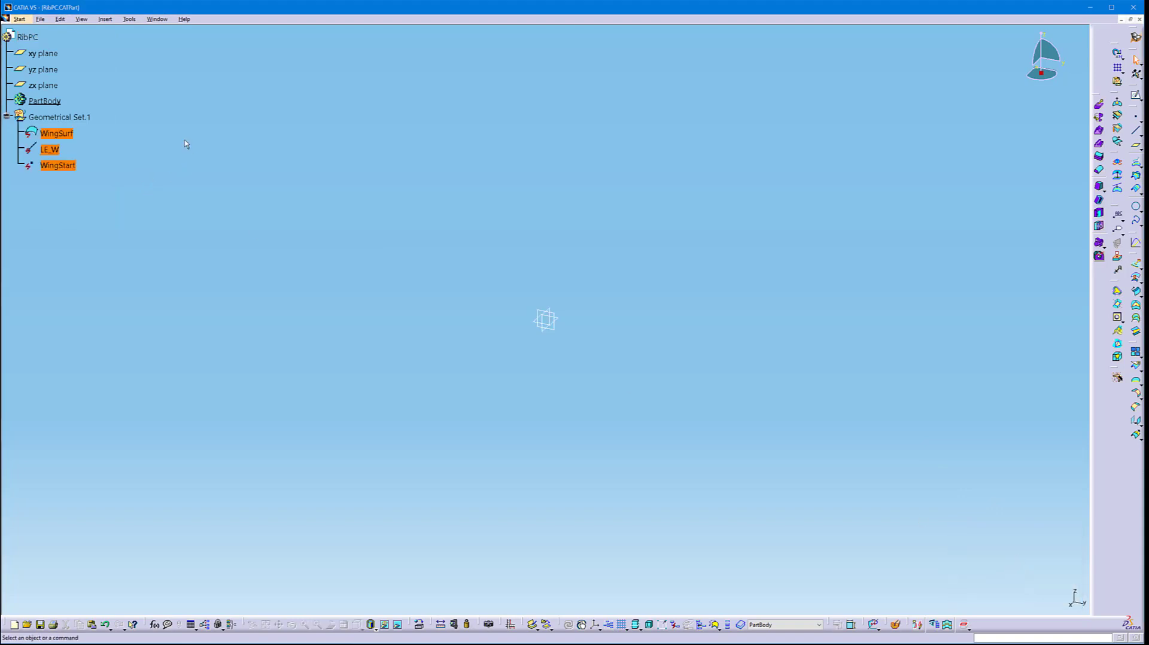
pyautogui.click(182, 165)
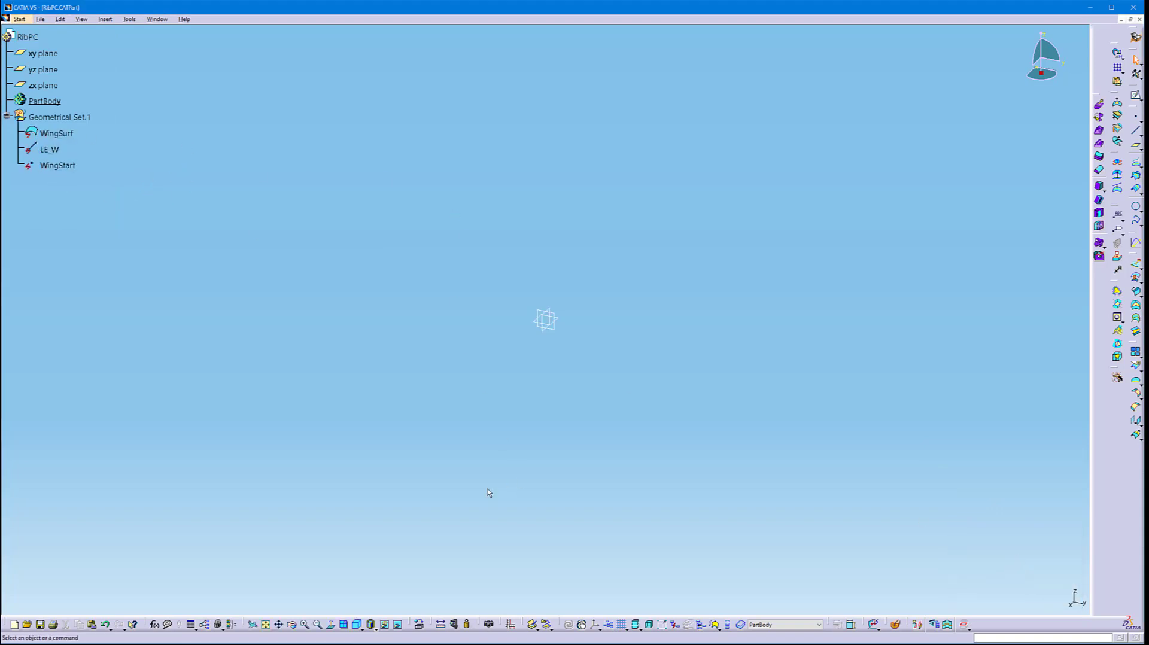
pyautogui.click(266, 625)
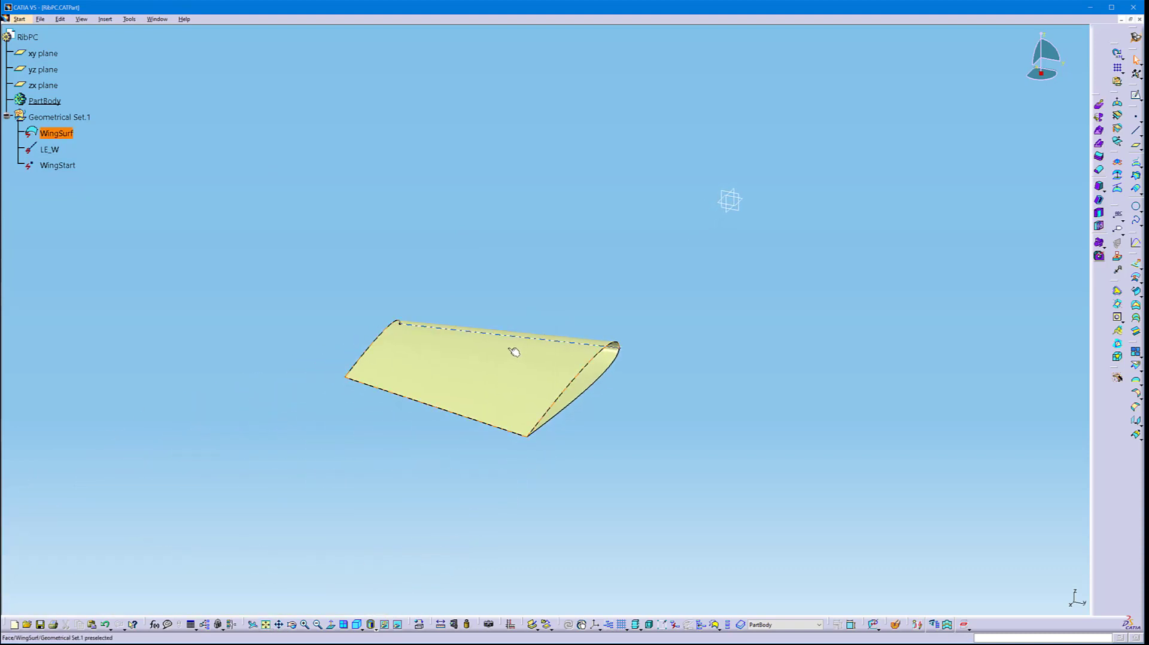
pyautogui.moveTo(513, 351); pyautogui.dragTo(440, 311, button='middle')
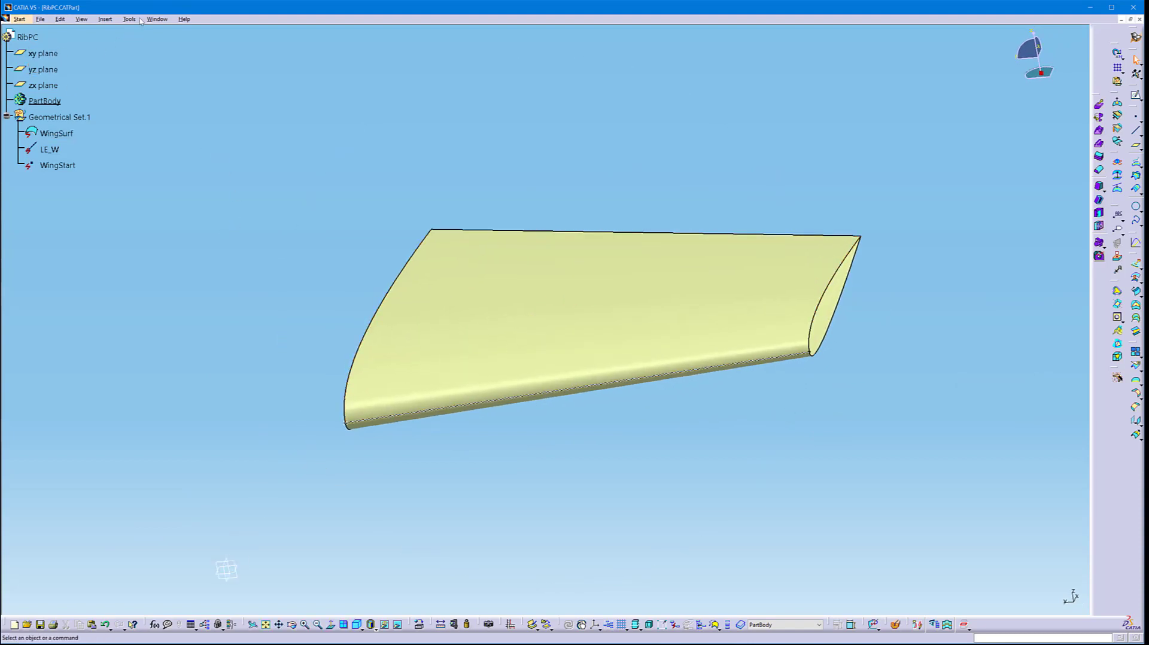
# Insert a new geometrical set named Geometry with RibPC as its father
pyautogui.click(133, 19)
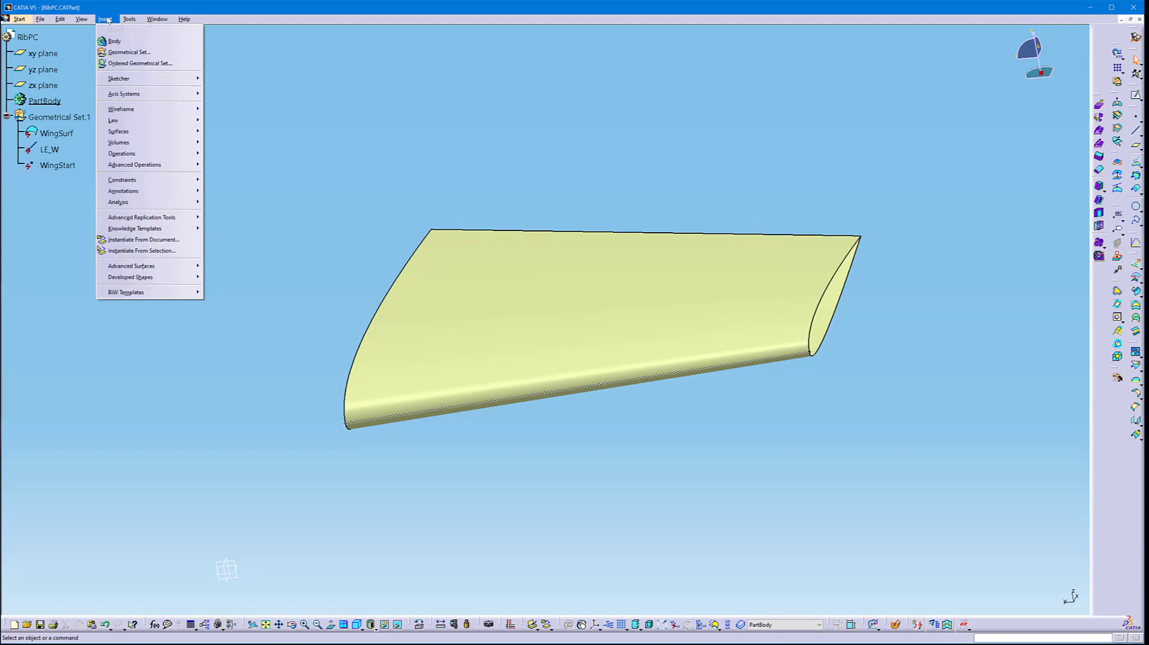
pyautogui.moveTo(90, 19)
pyautogui.click(129, 52)
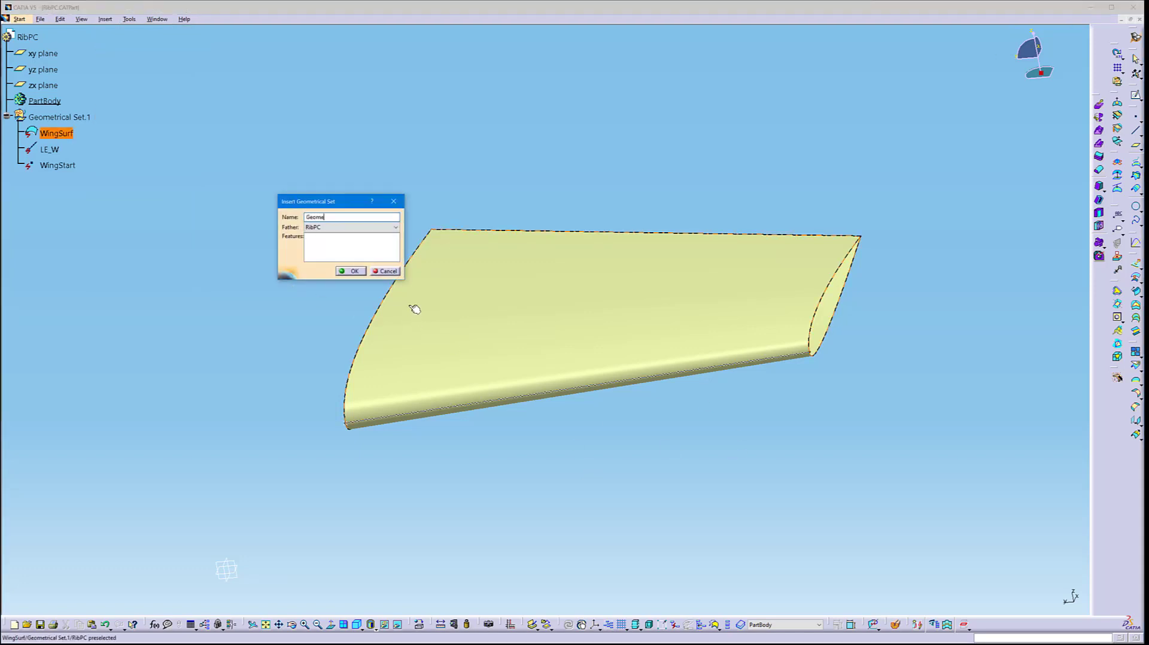
pyautogui.press('Return')
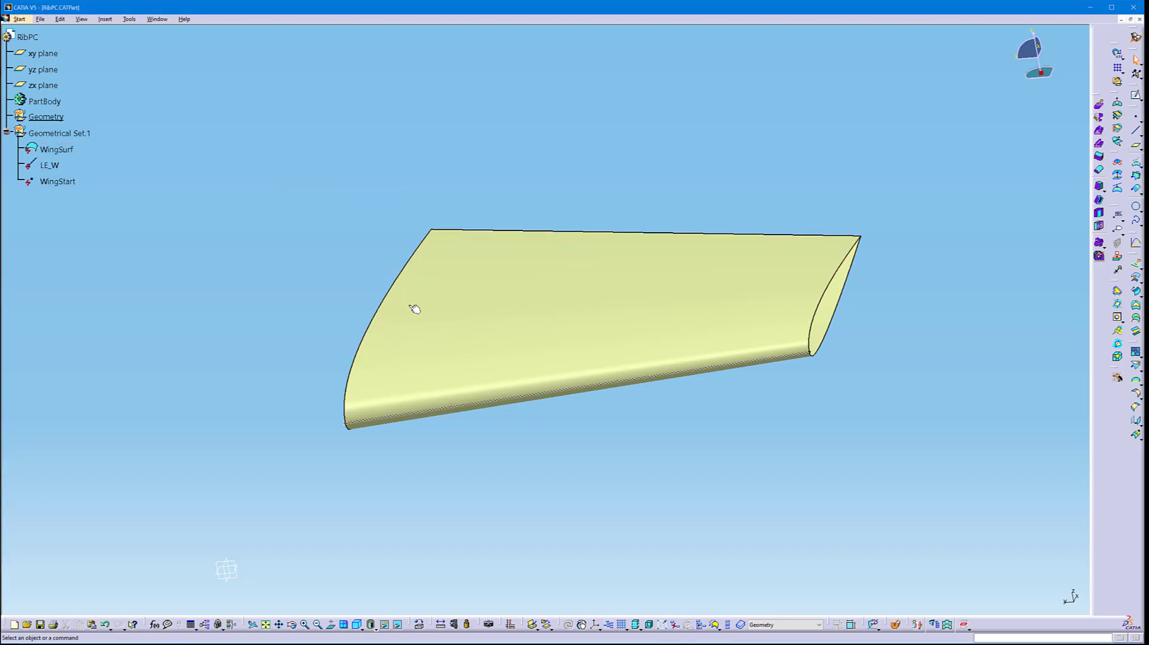
# Reorder the children of RibPC so that Geometrical Set.1 comes before the Geometry set
pyautogui.rightClick(25, 37)
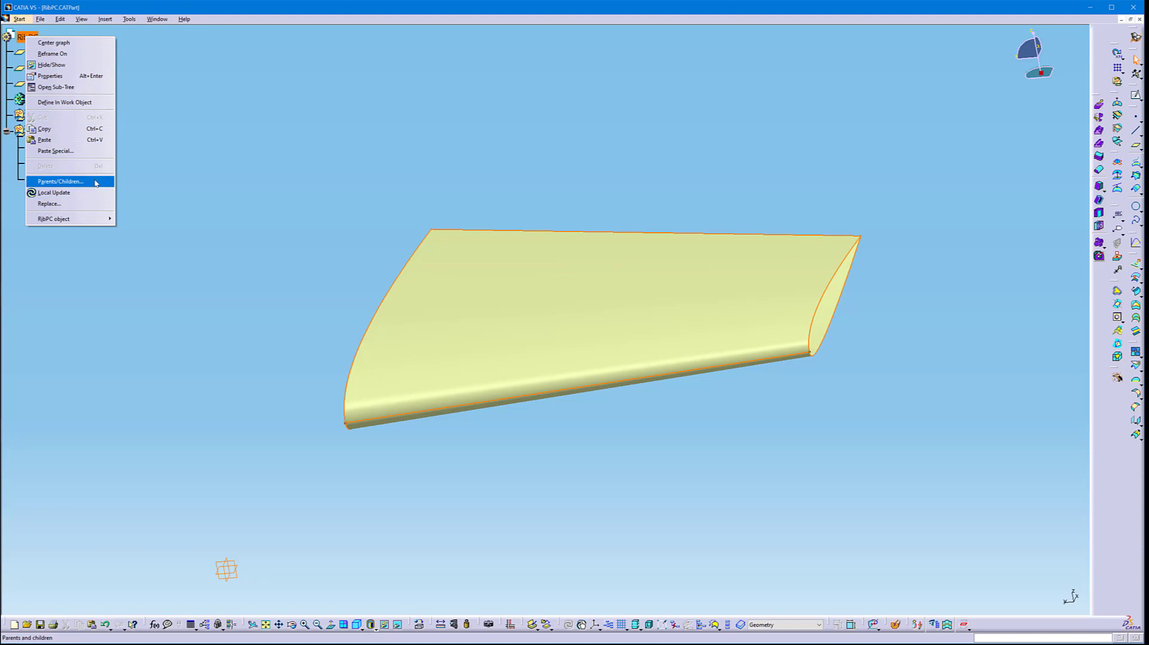
pyautogui.moveTo(99, 219)
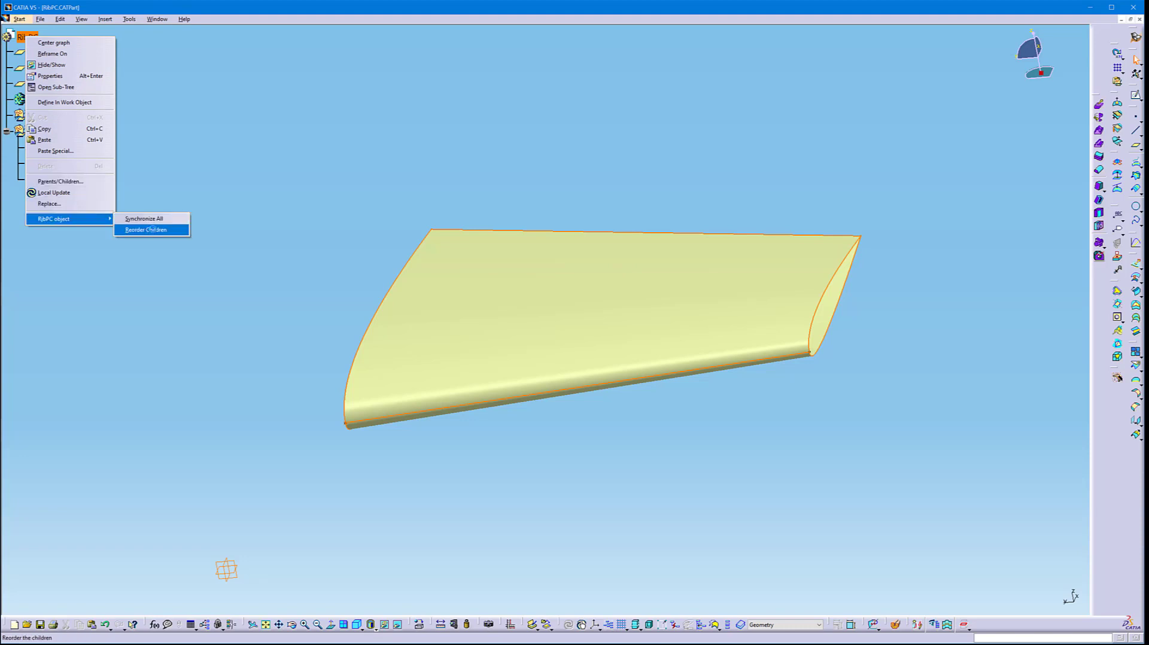
pyautogui.click(146, 230)
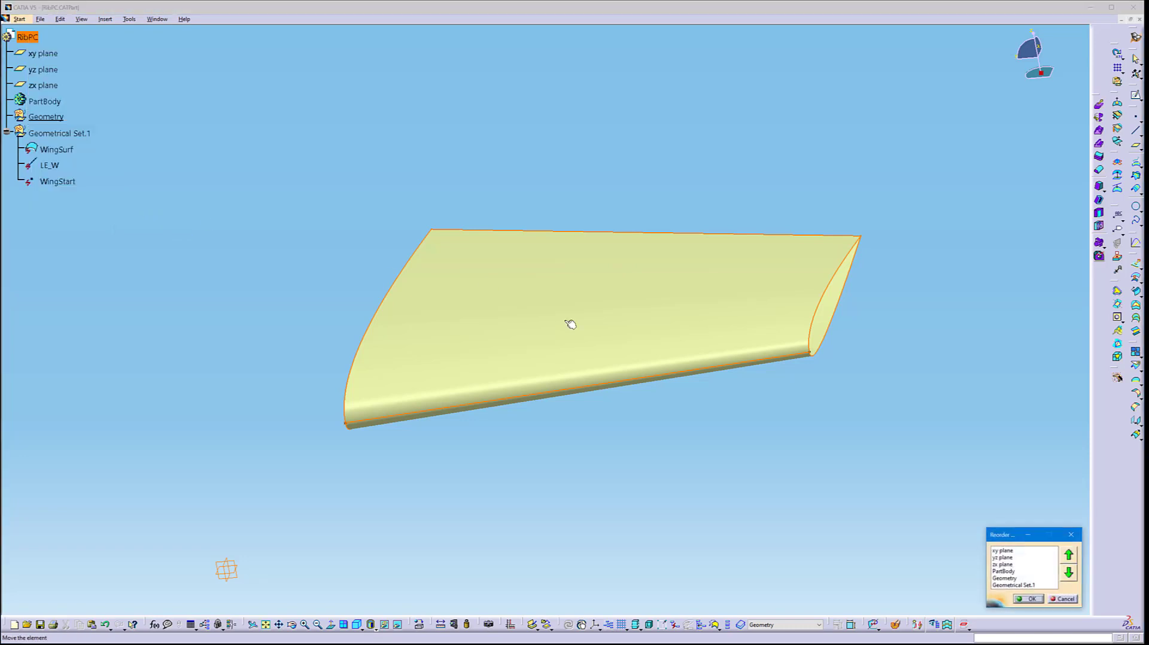
pyautogui.click(1017, 579)
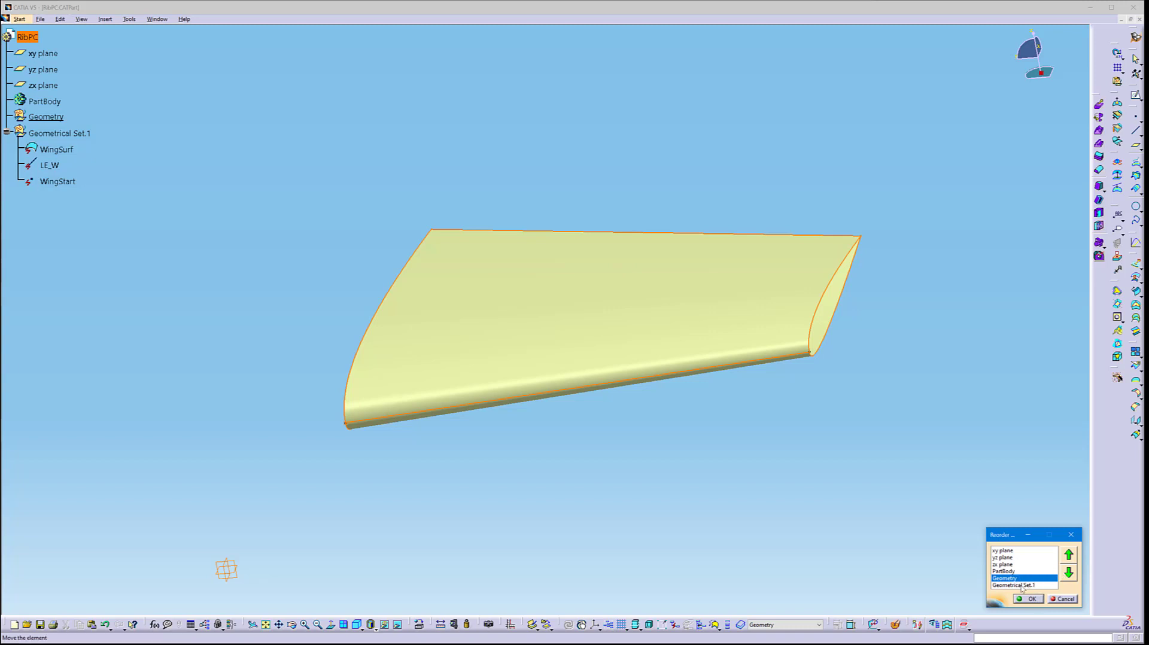
pyautogui.click(1020, 585)
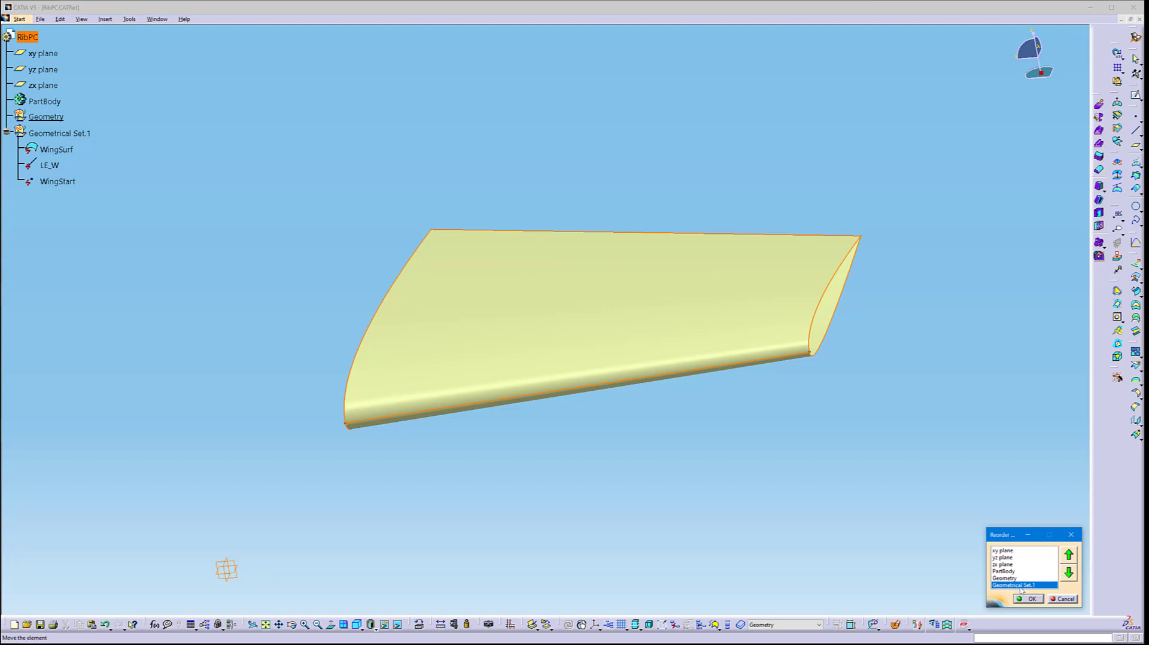
pyautogui.click(1069, 556)
pyautogui.click(1030, 598)
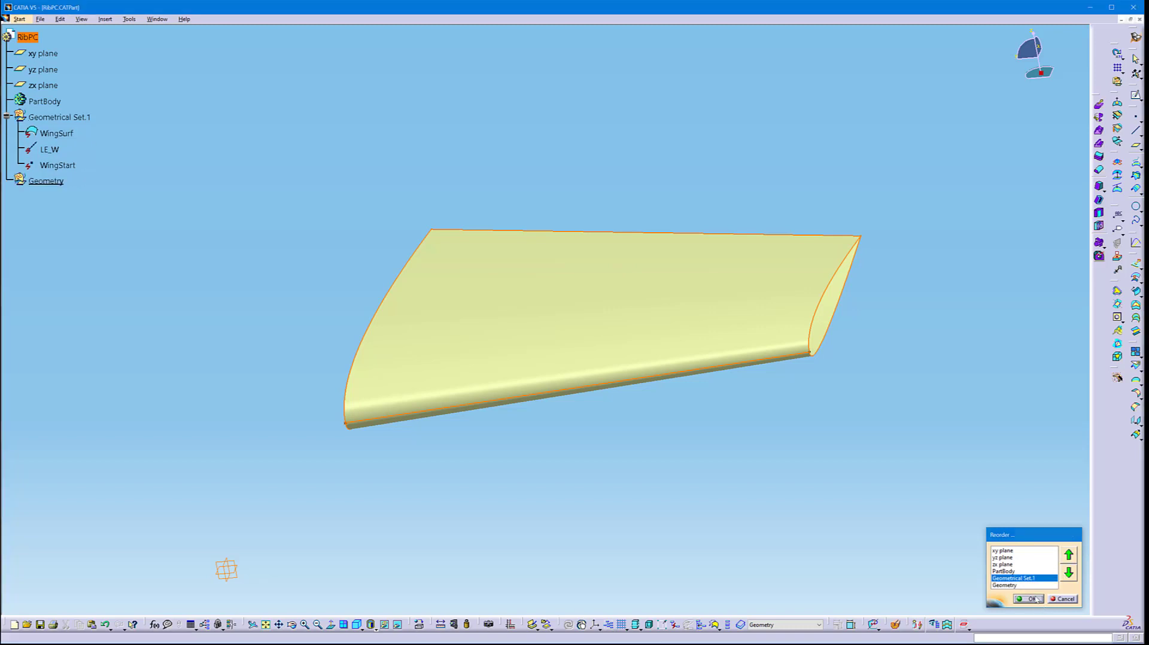
pyautogui.rightClick(68, 119)
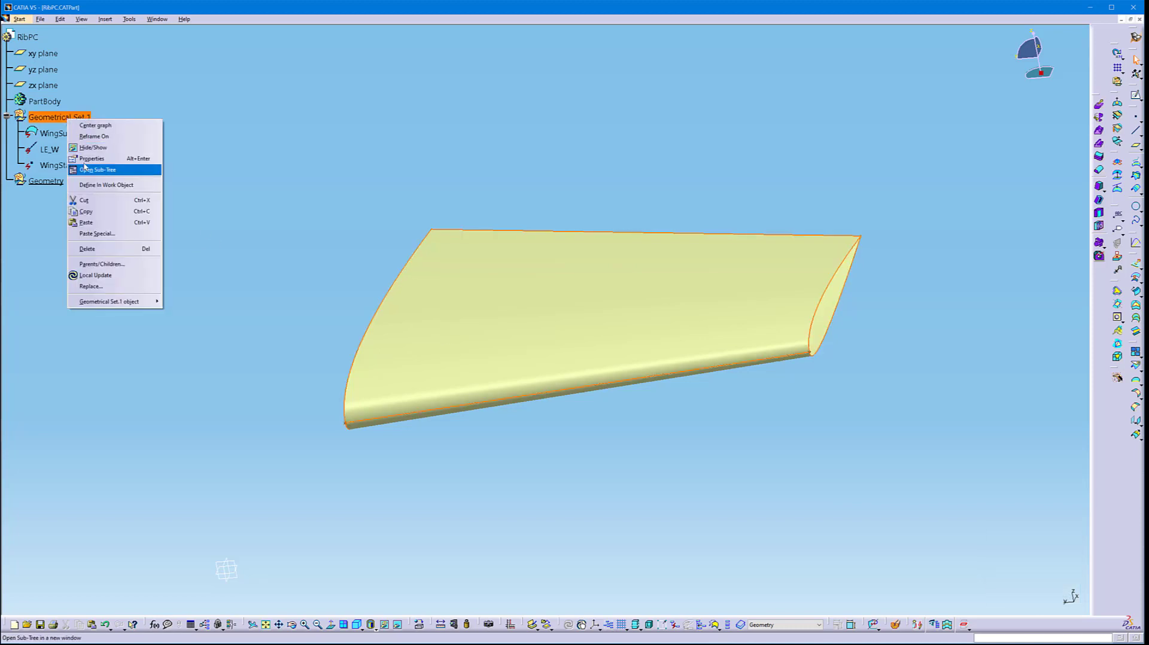
pyautogui.click(90, 159)
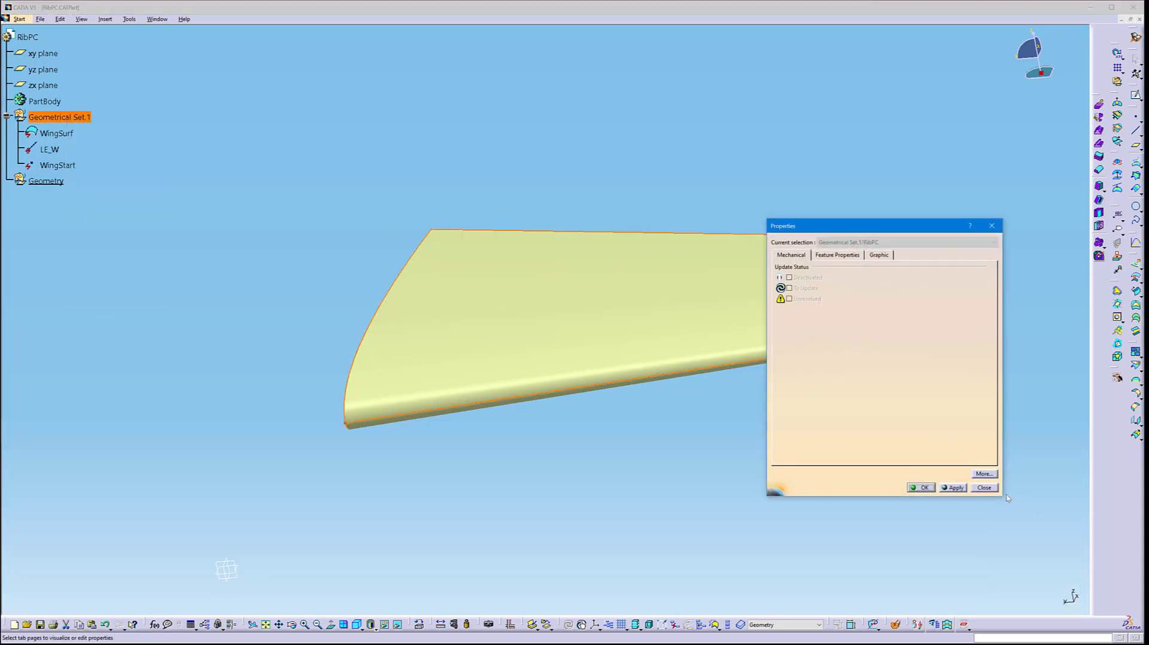
pyautogui.click(994, 490)
# Open WingPC.CATPart, check the feature name of its first geometrical set, and close the document
pyautogui.click(157, 19)
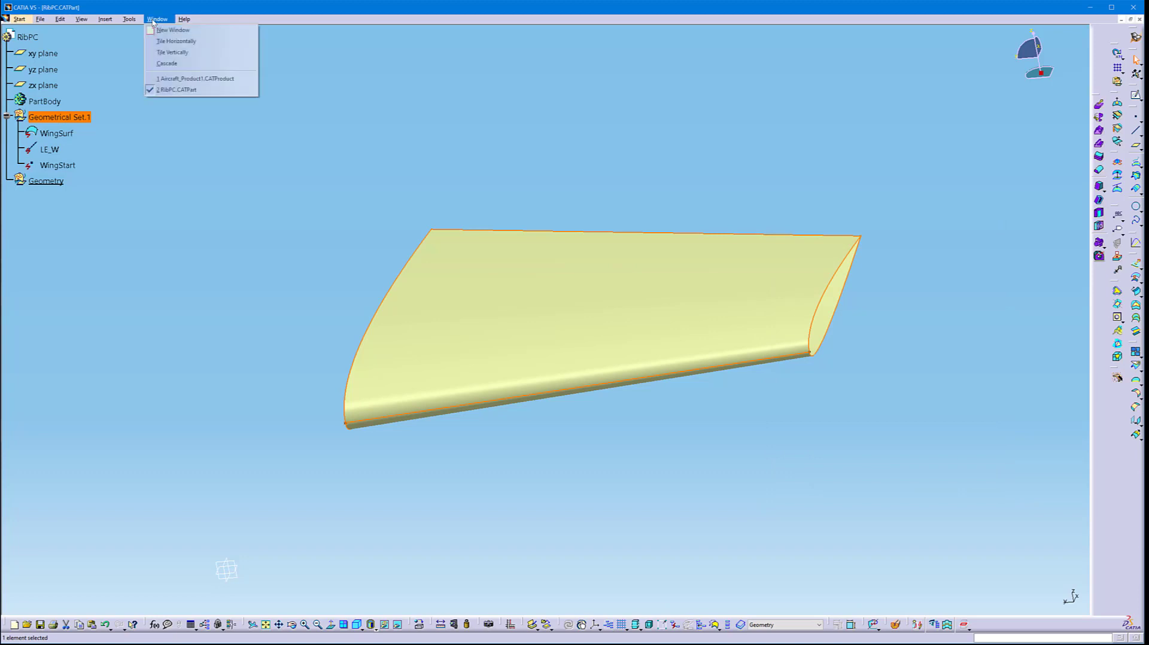
pyautogui.moveTo(39, 18)
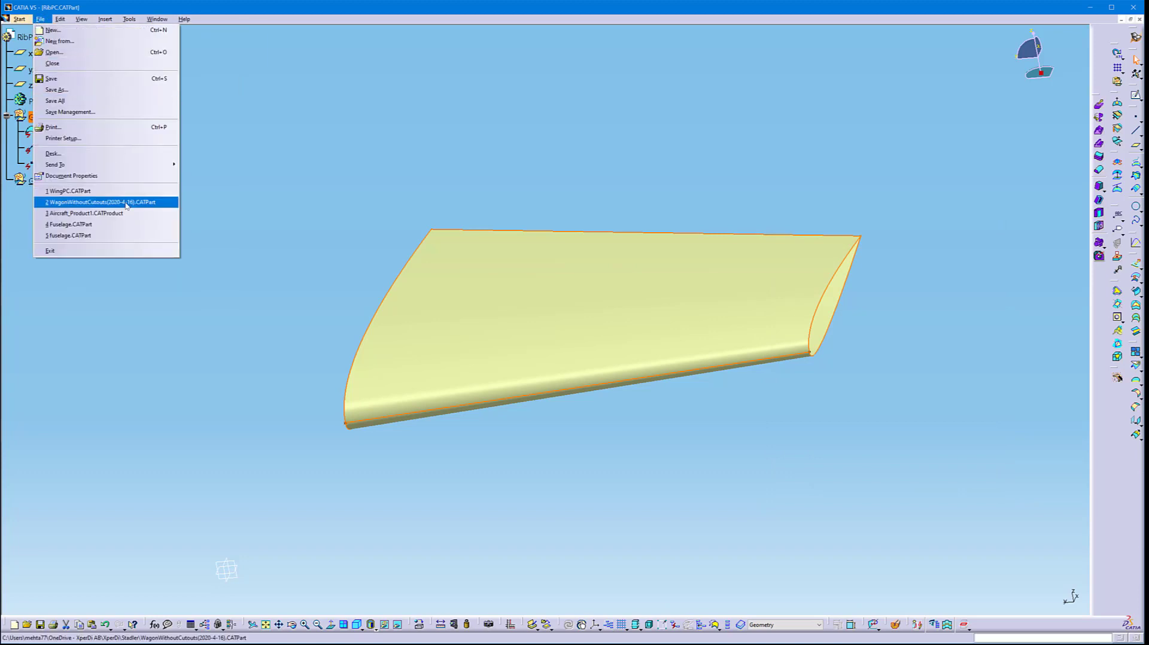
pyautogui.click(69, 190)
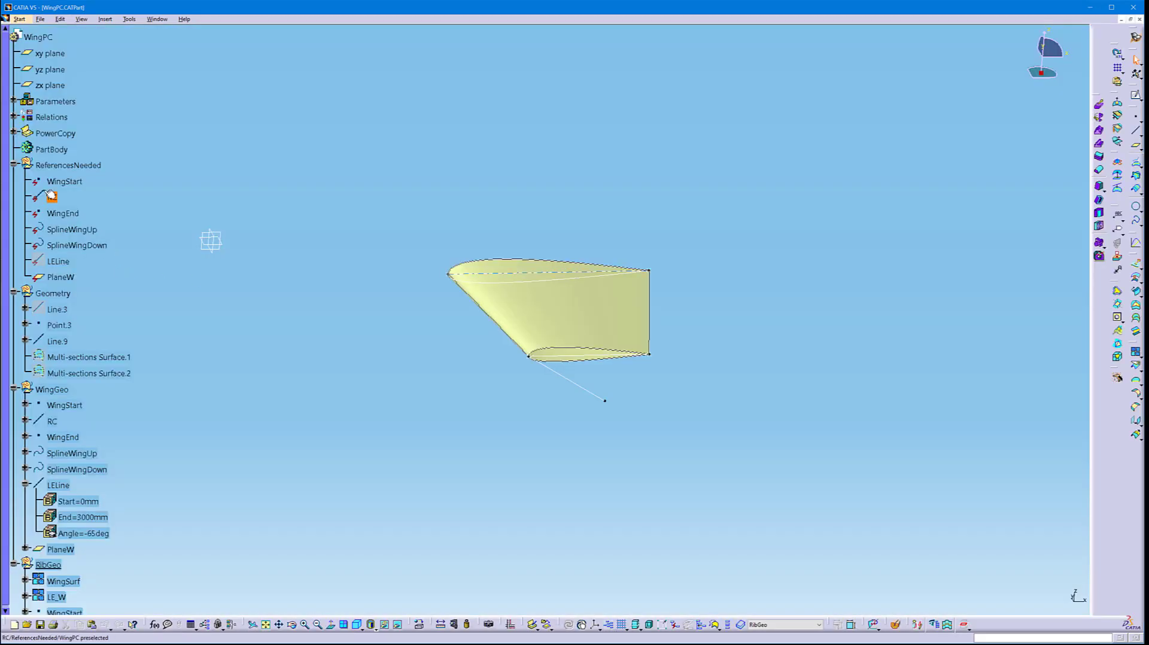
pyautogui.click(67, 165)
pyautogui.rightClick(67, 165)
pyautogui.click(109, 203)
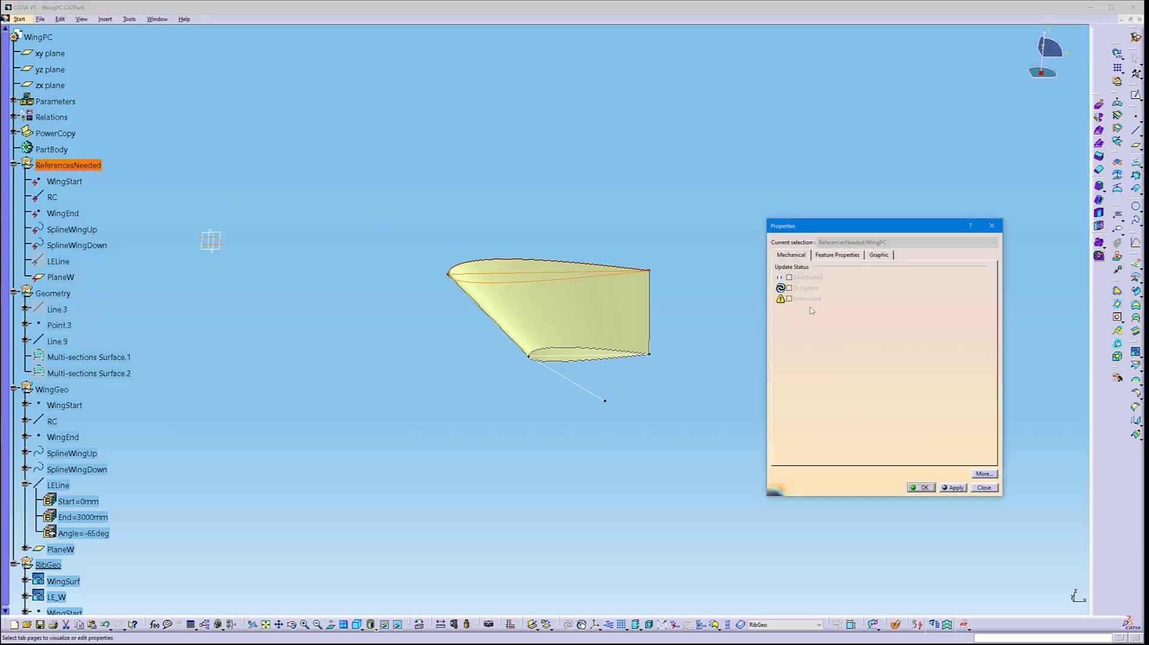
pyautogui.click(838, 256)
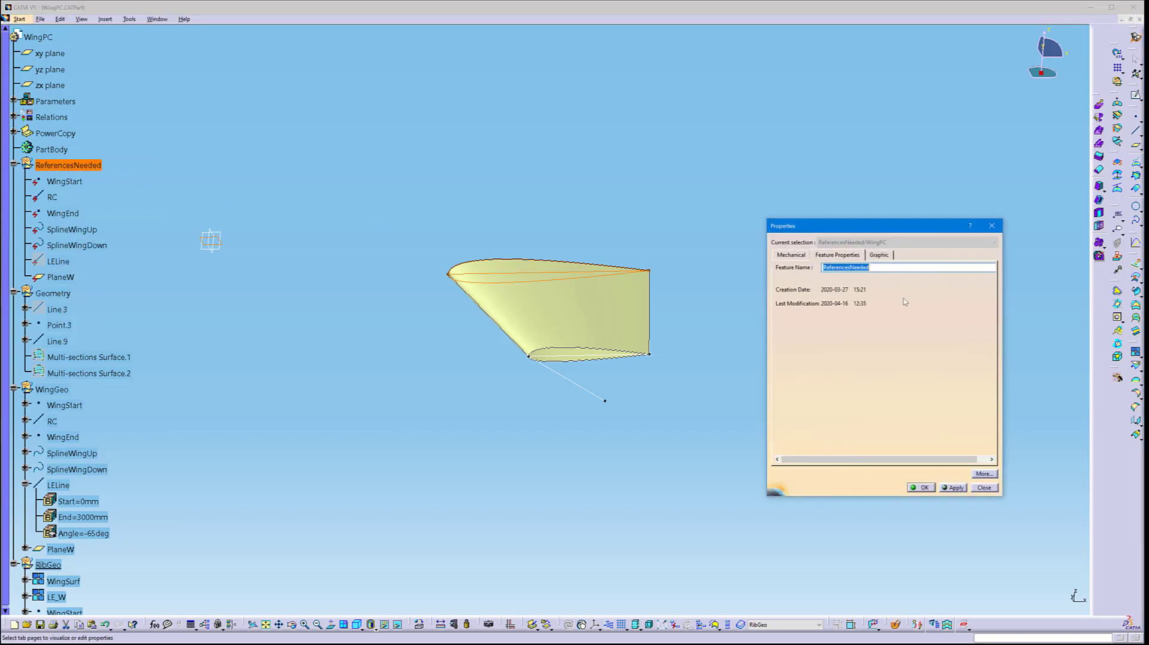
pyautogui.click(992, 225)
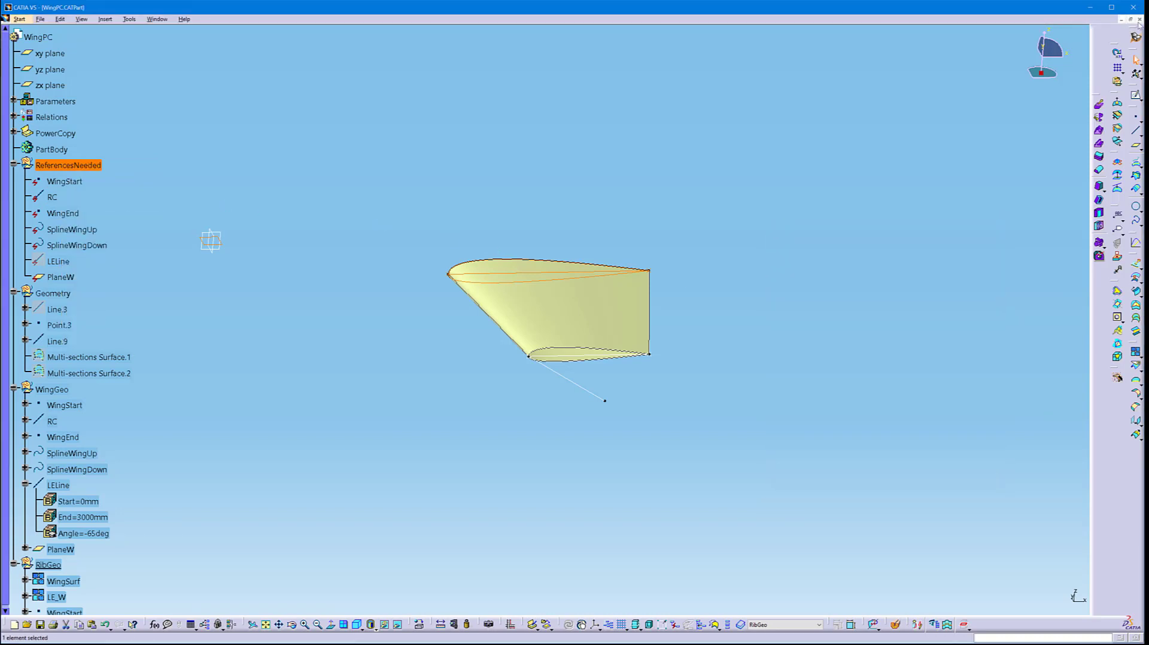
pyautogui.click(1139, 20)
# Rename Geometrical Set.1 in RibPC as ReferencesNeeded
pyautogui.rightClick(69, 116)
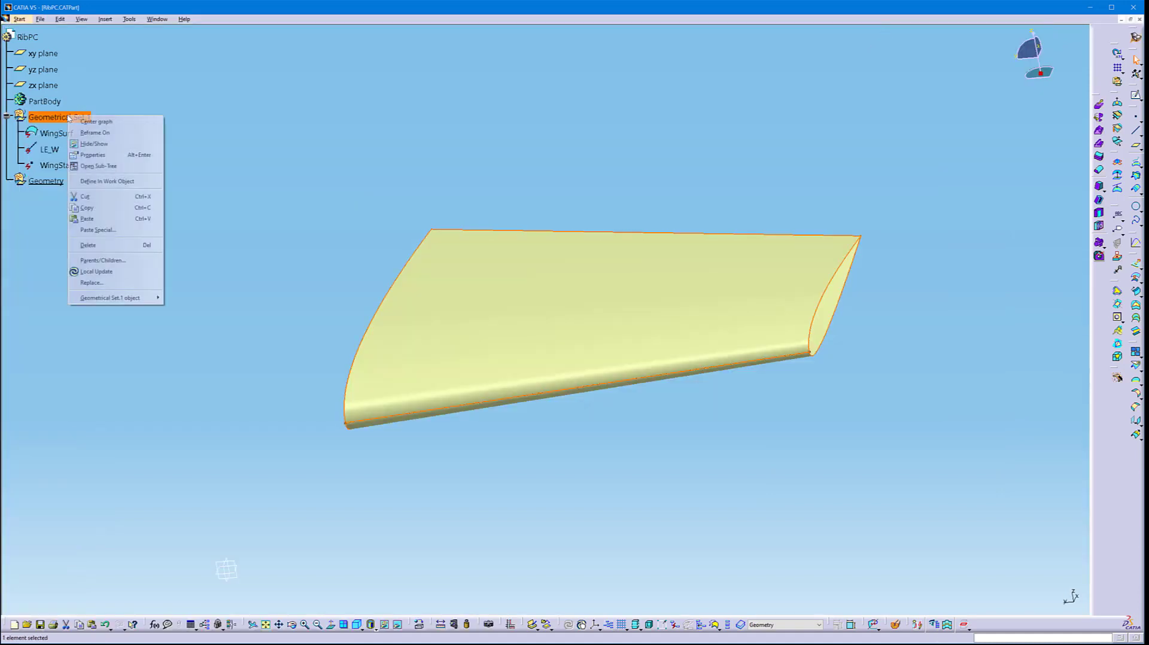
pyautogui.click(91, 155)
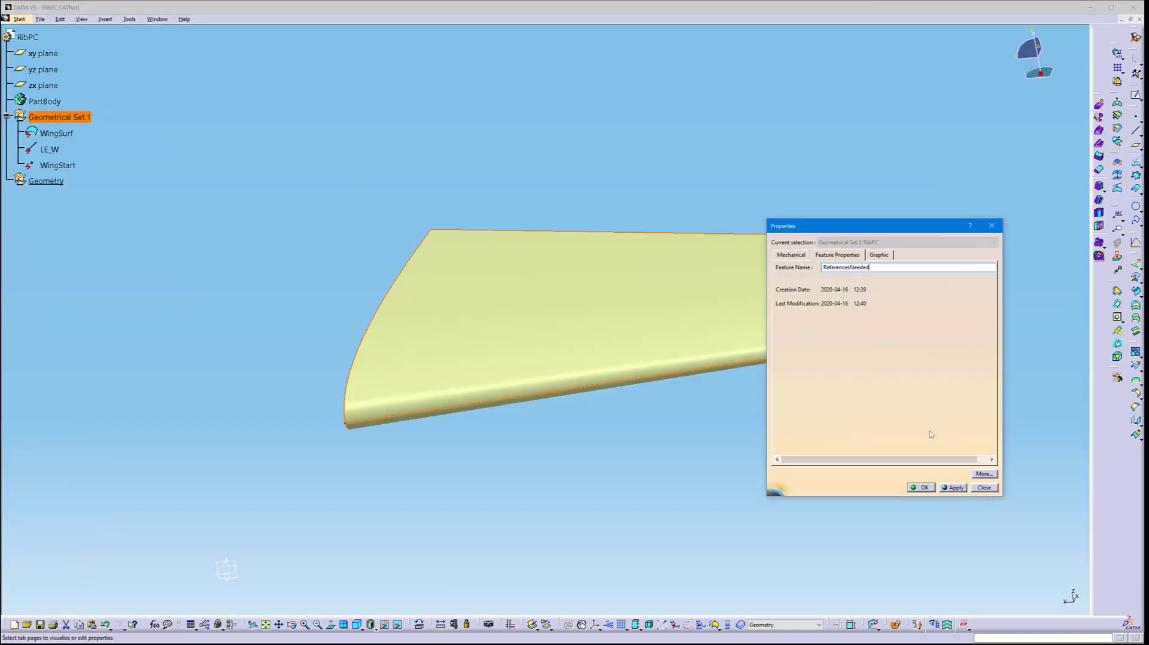
pyautogui.click(920, 488)
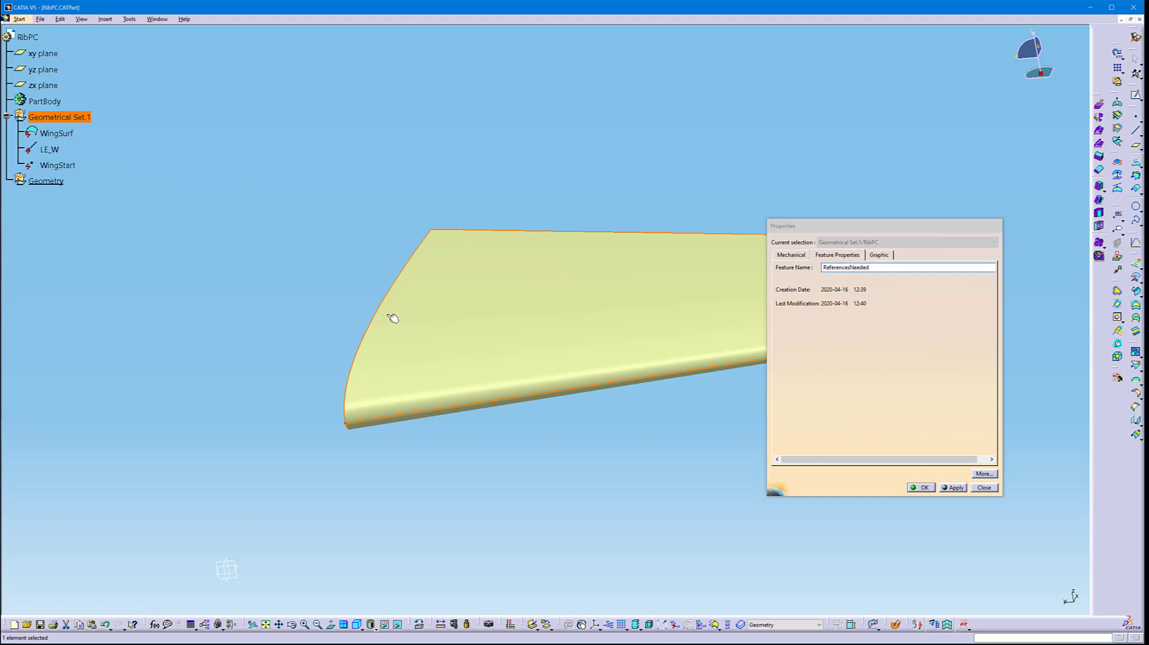
pyautogui.click(91, 232)
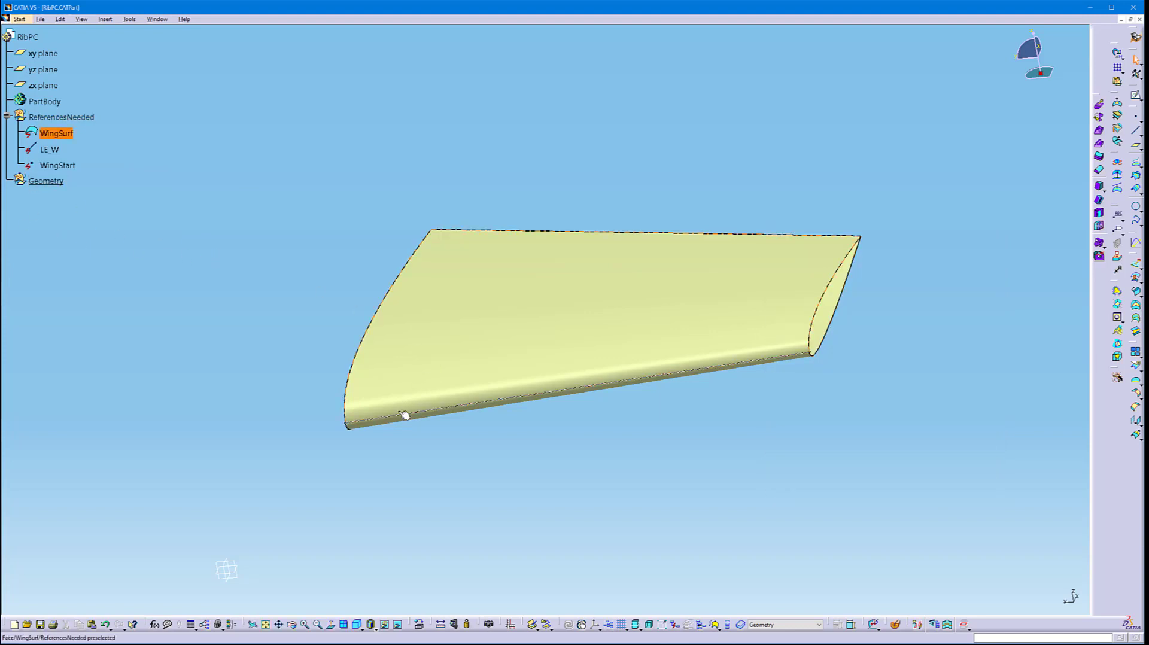
# Create an on-curve point on LE_W with WingStart as reference point, at a curve length ratio of 0,2
pyautogui.moveTo(403, 409); pyautogui.dragTo(451, 299, button='middle')
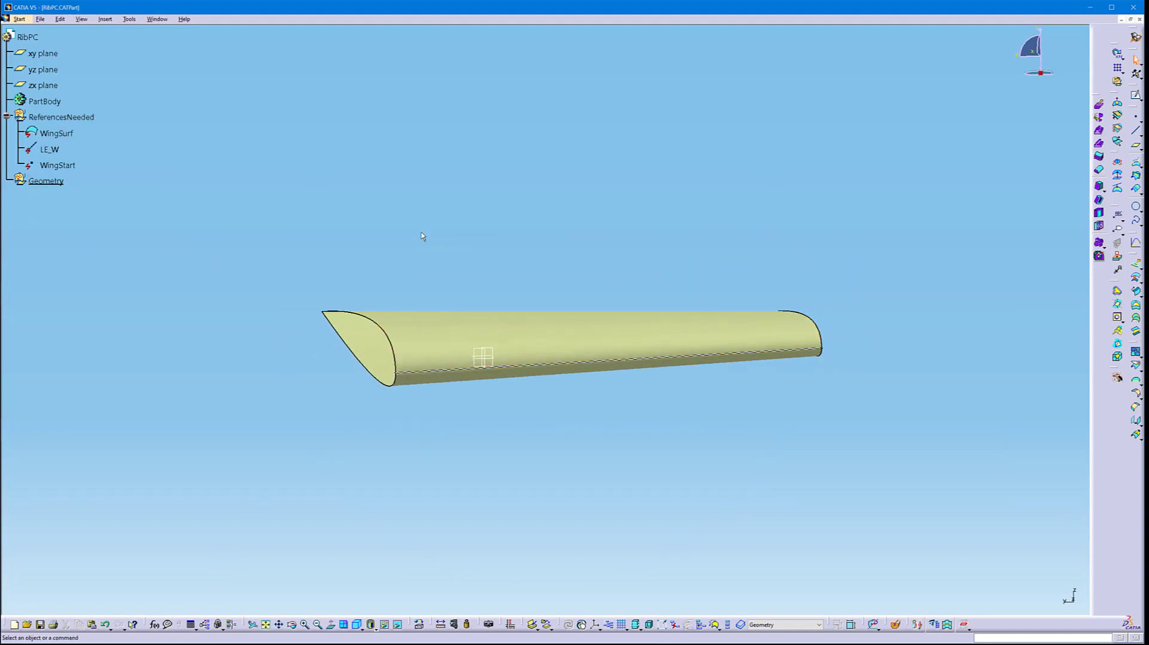
pyautogui.click(61, 134)
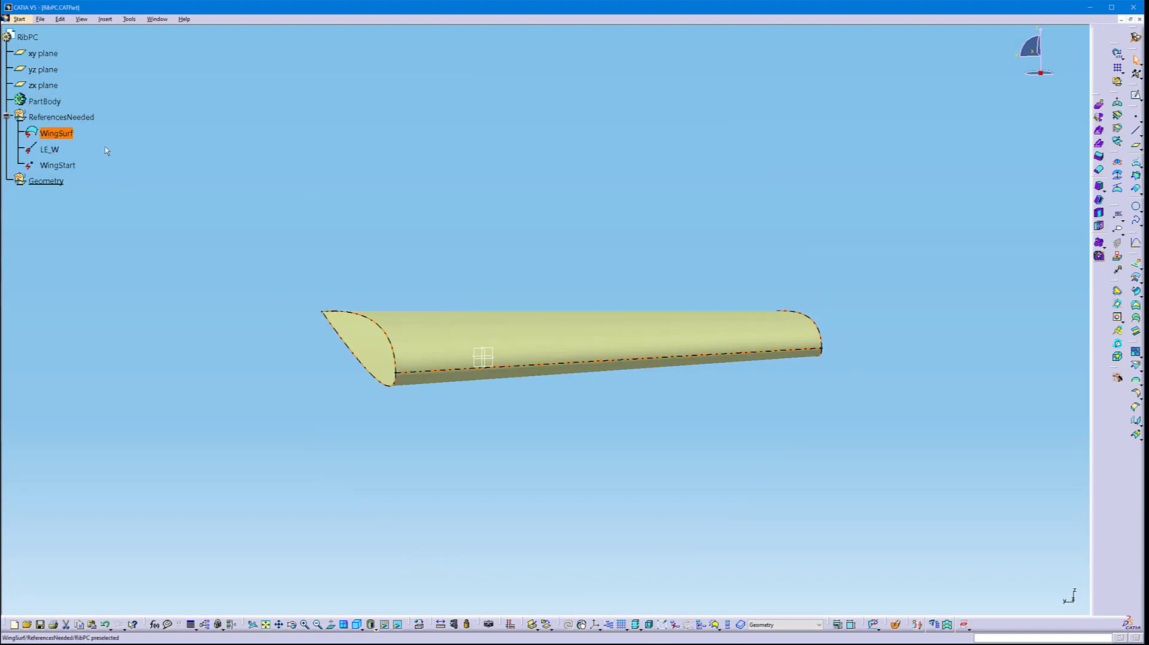
pyautogui.click(154, 155)
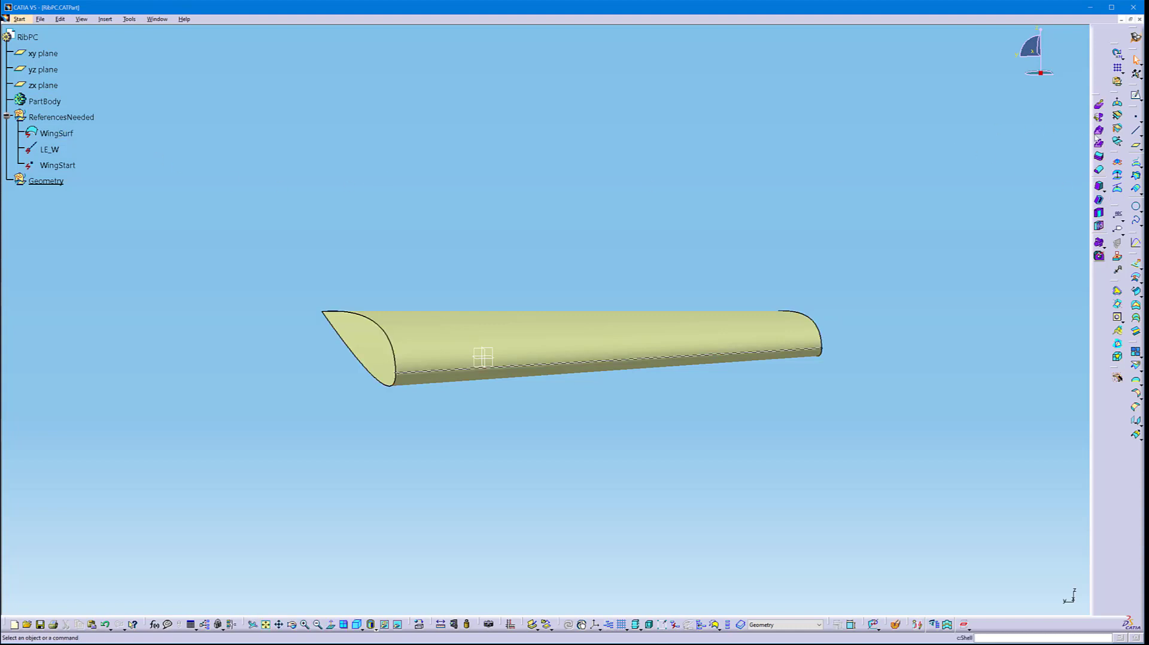
pyautogui.click(1135, 118)
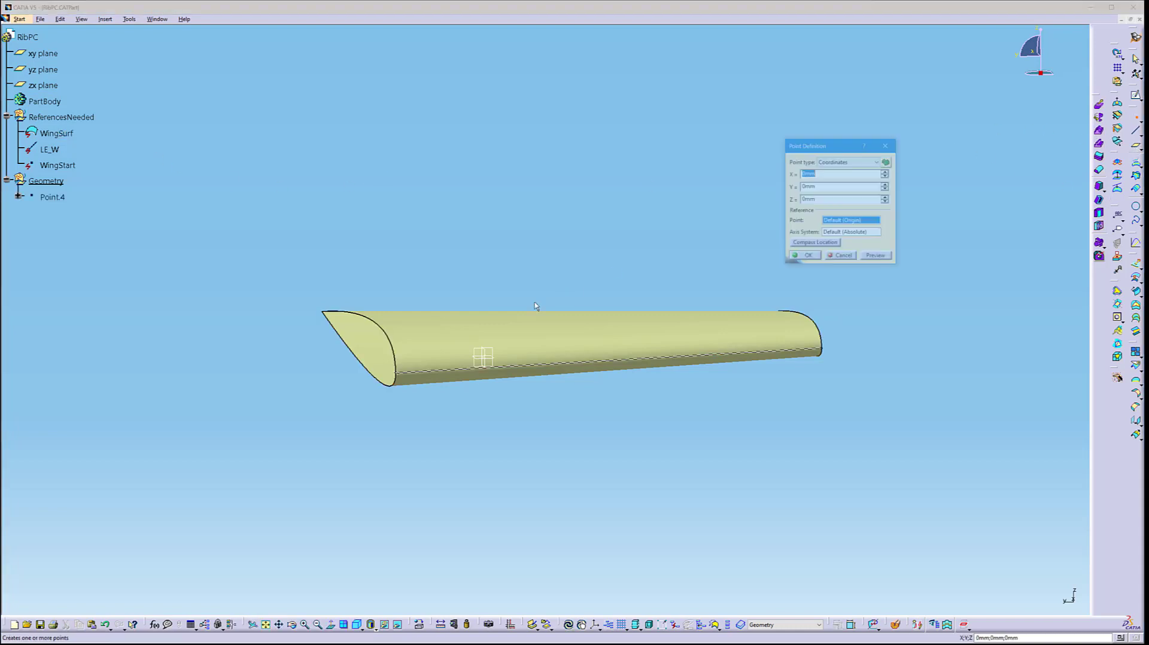
pyautogui.click(58, 150)
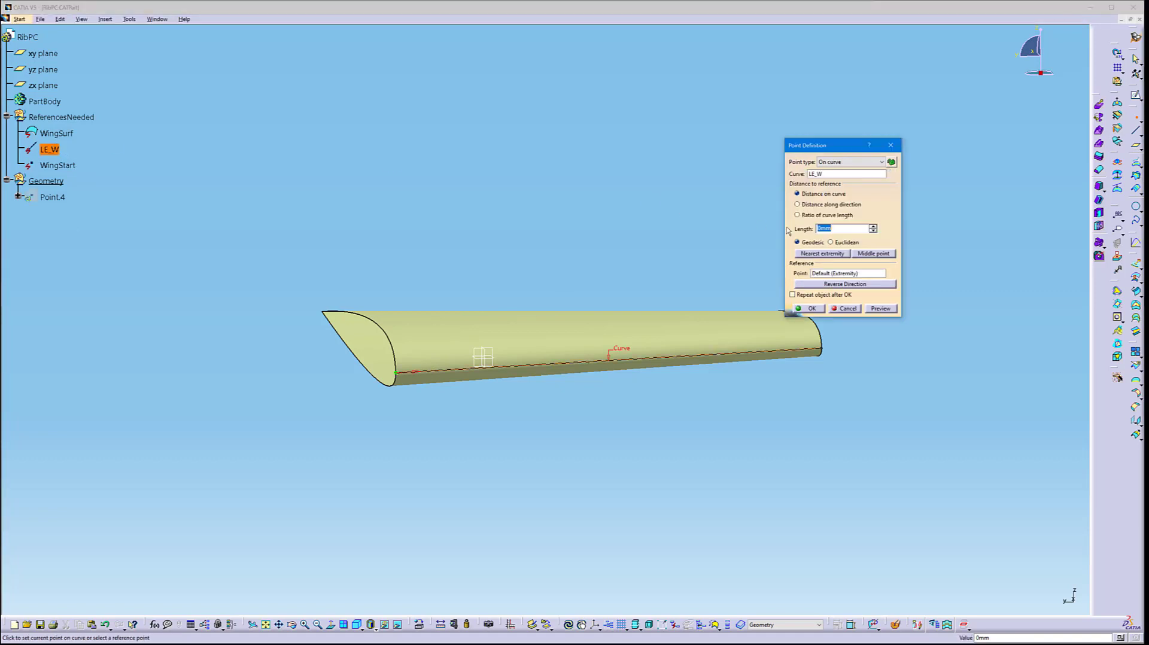
pyautogui.click(845, 273)
pyautogui.click(65, 166)
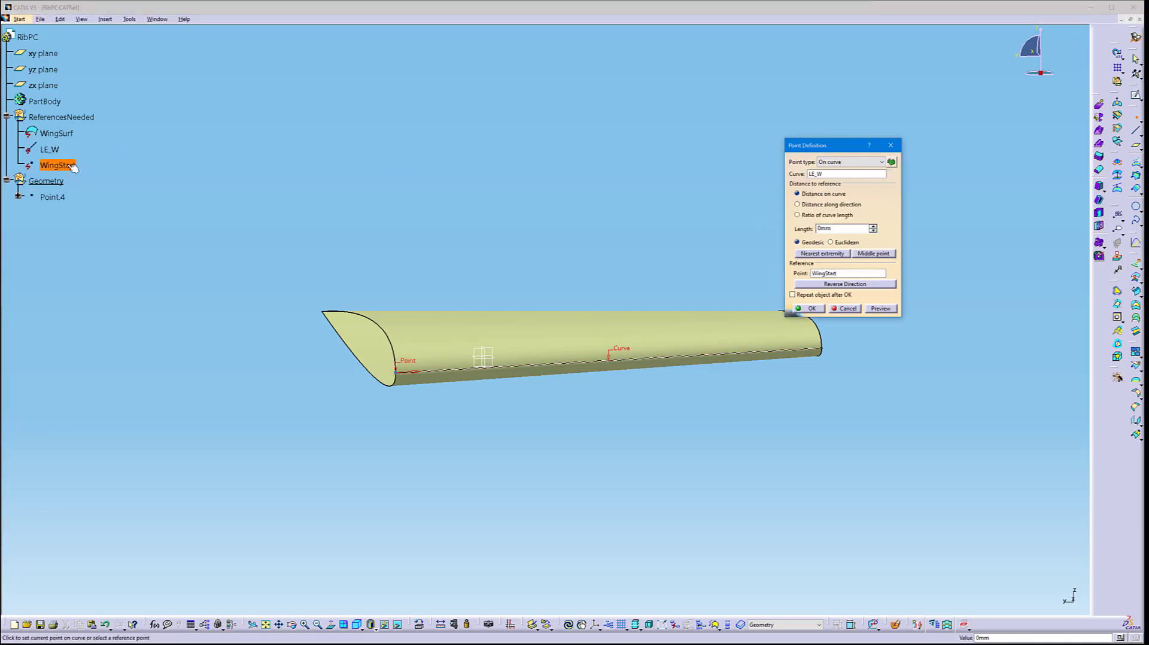
pyautogui.click(826, 215)
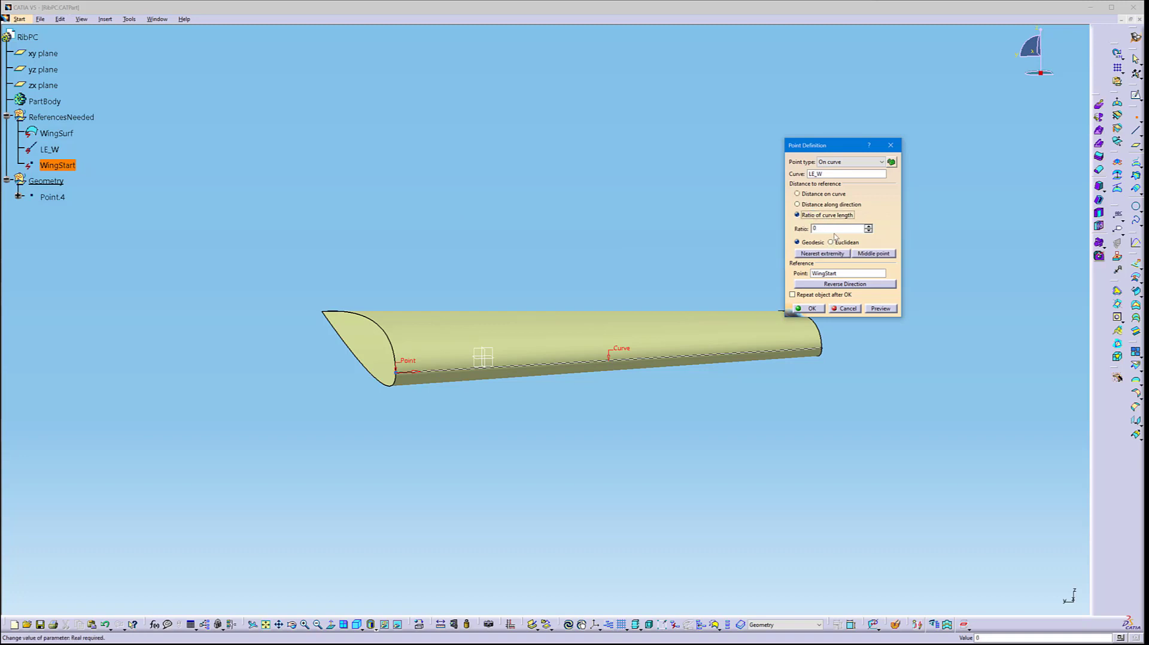
pyautogui.doubleClick(828, 230)
pyautogui.press('Return')
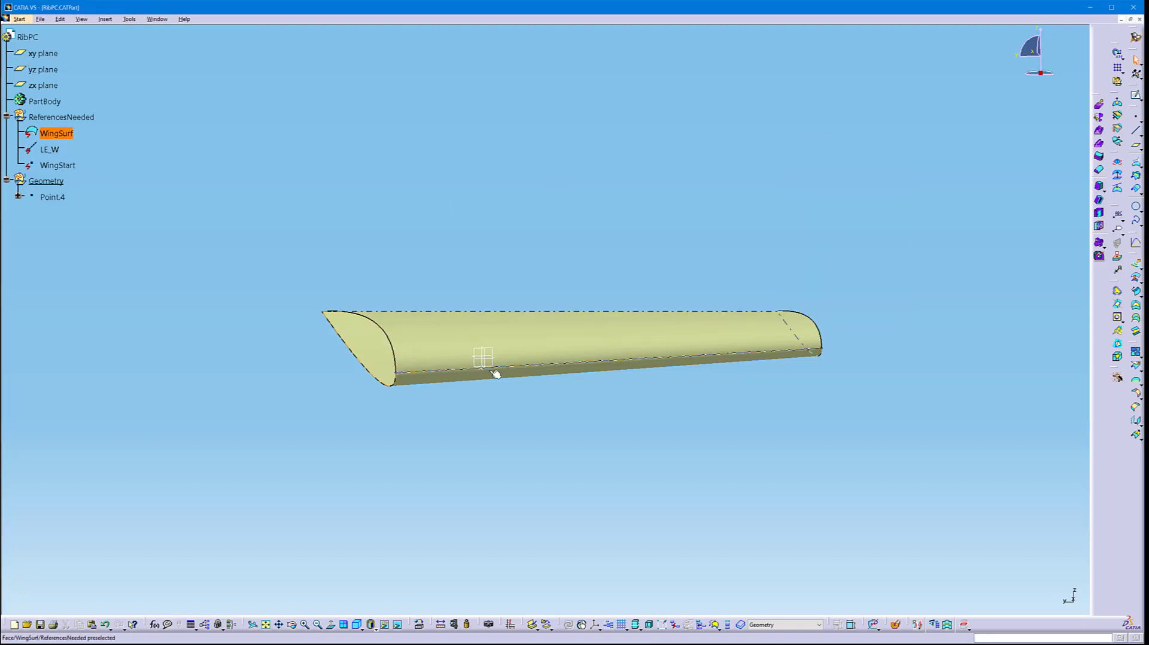
# Create a new single-value user parameter of type Real in RibPC
pyautogui.moveTo(495, 373); pyautogui.dragTo(466, 413, button='middle')
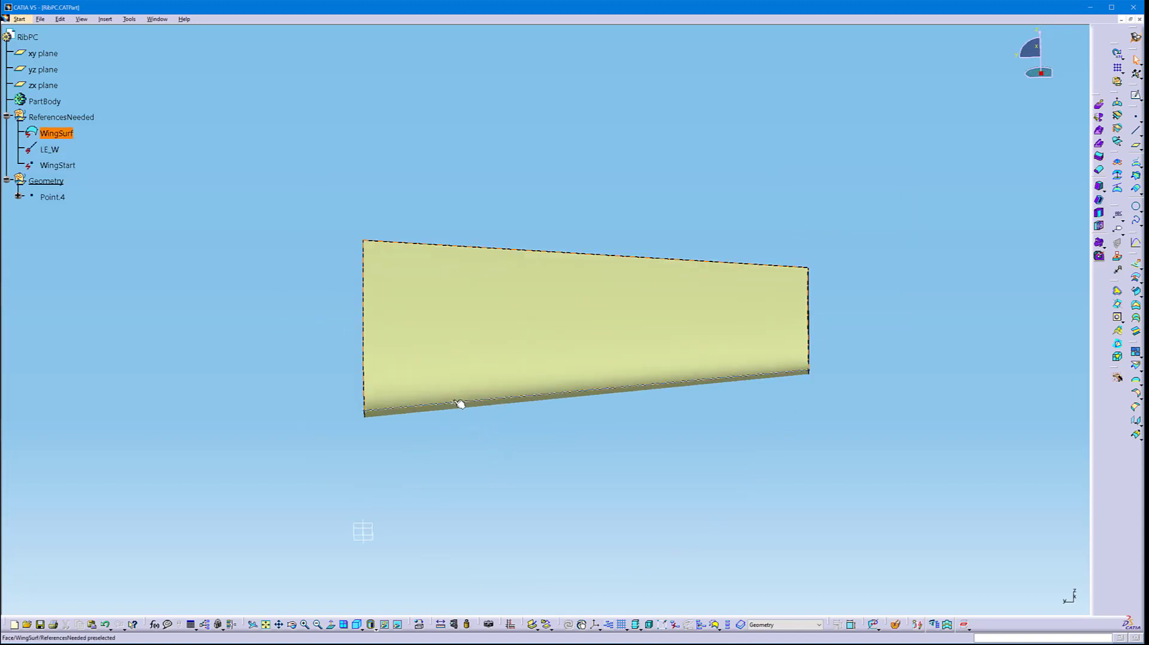
pyautogui.click(154, 625)
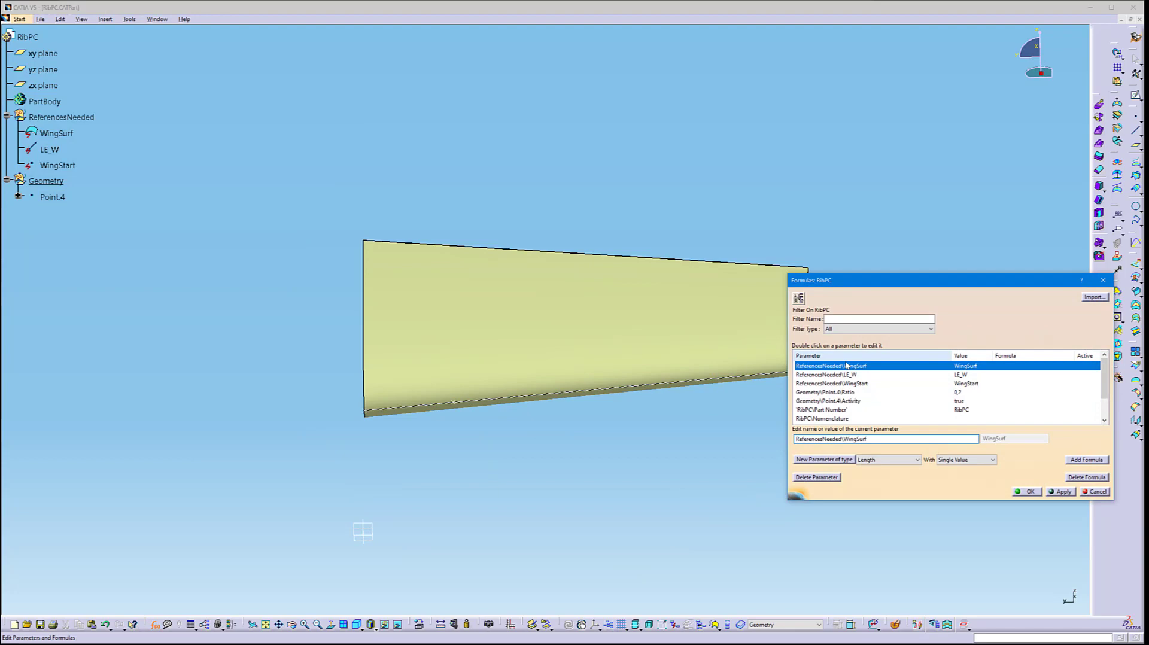
pyautogui.click(871, 461)
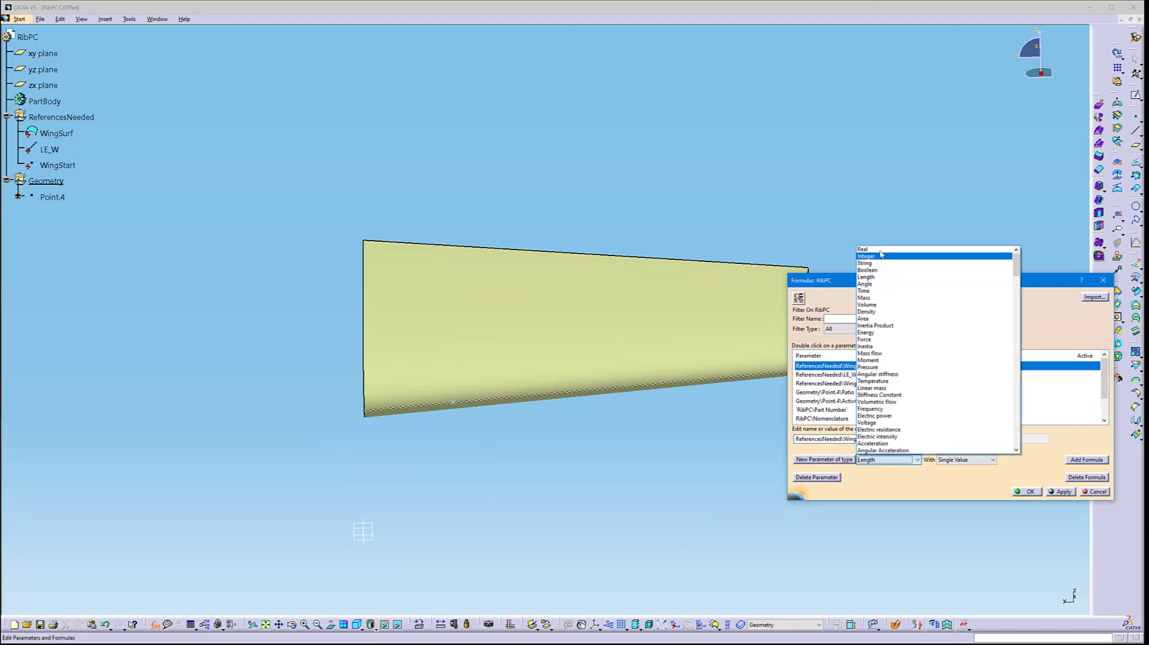
pyautogui.click(873, 249)
pyautogui.click(834, 460)
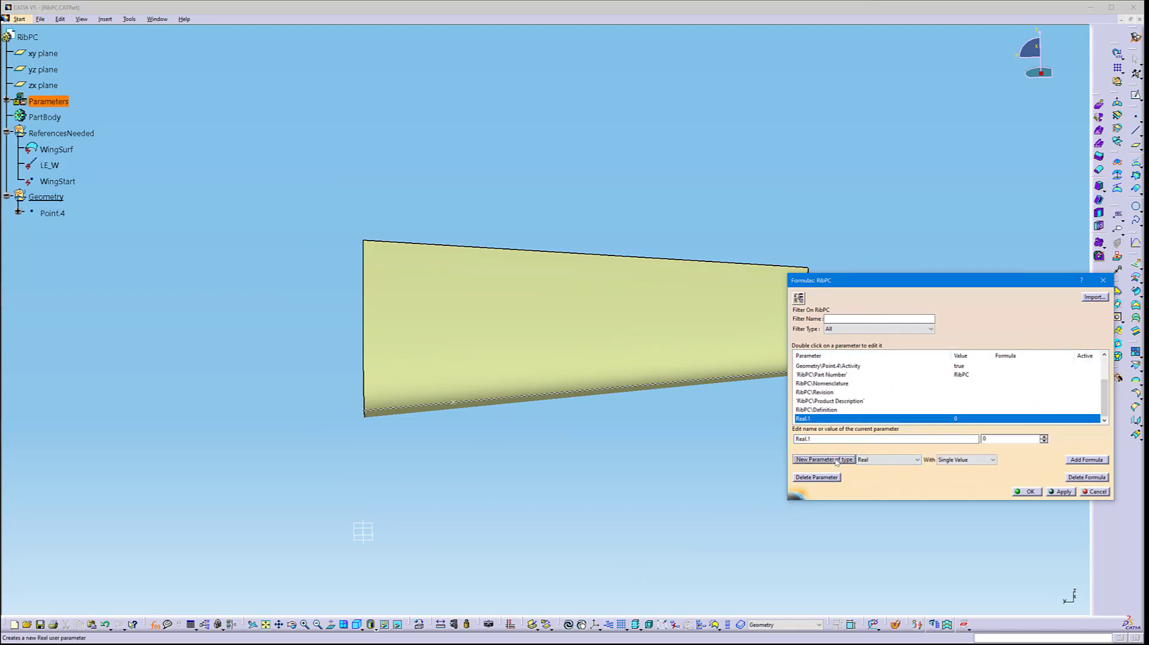
pyautogui.click(1030, 492)
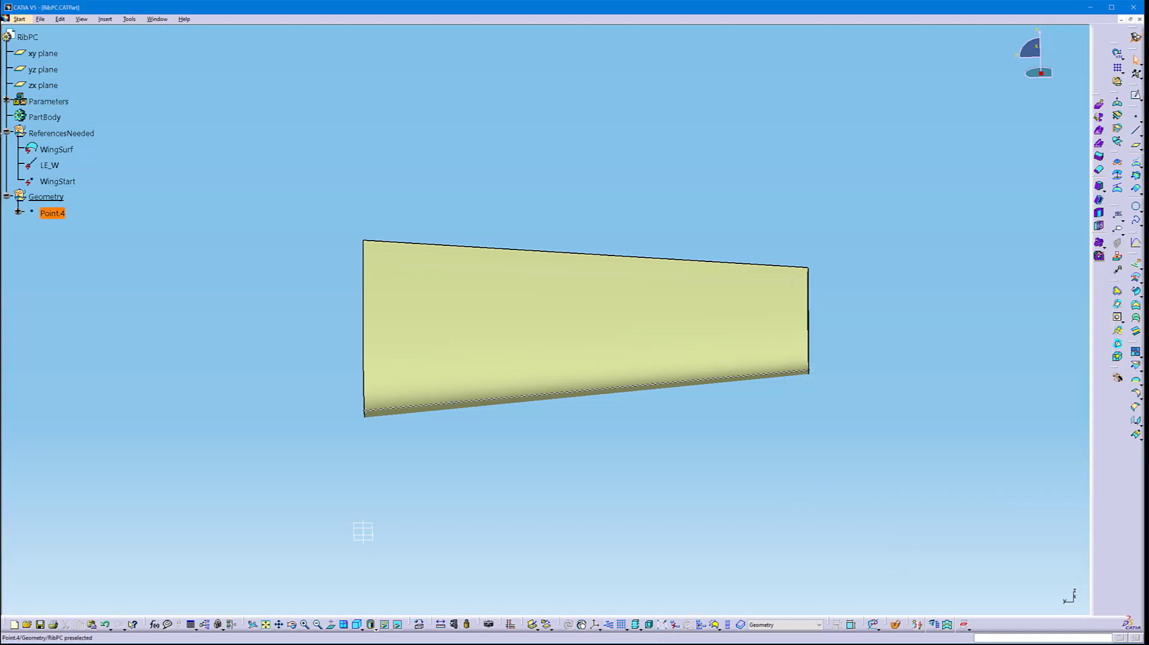
# Duplicate the Real parameter under Parameters by copying and pasting it
pyautogui.click(6, 102)
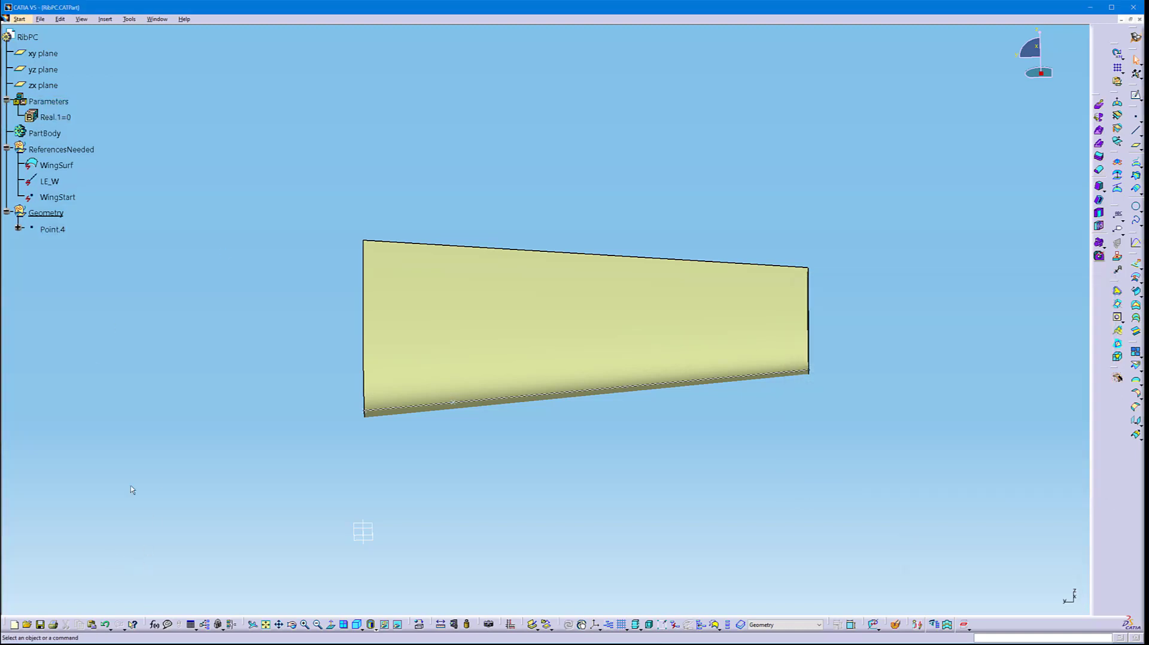
pyautogui.click(67, 115)
pyautogui.hotkey('ctrl', 'c')
pyautogui.hotkey('ctrl', 'v')
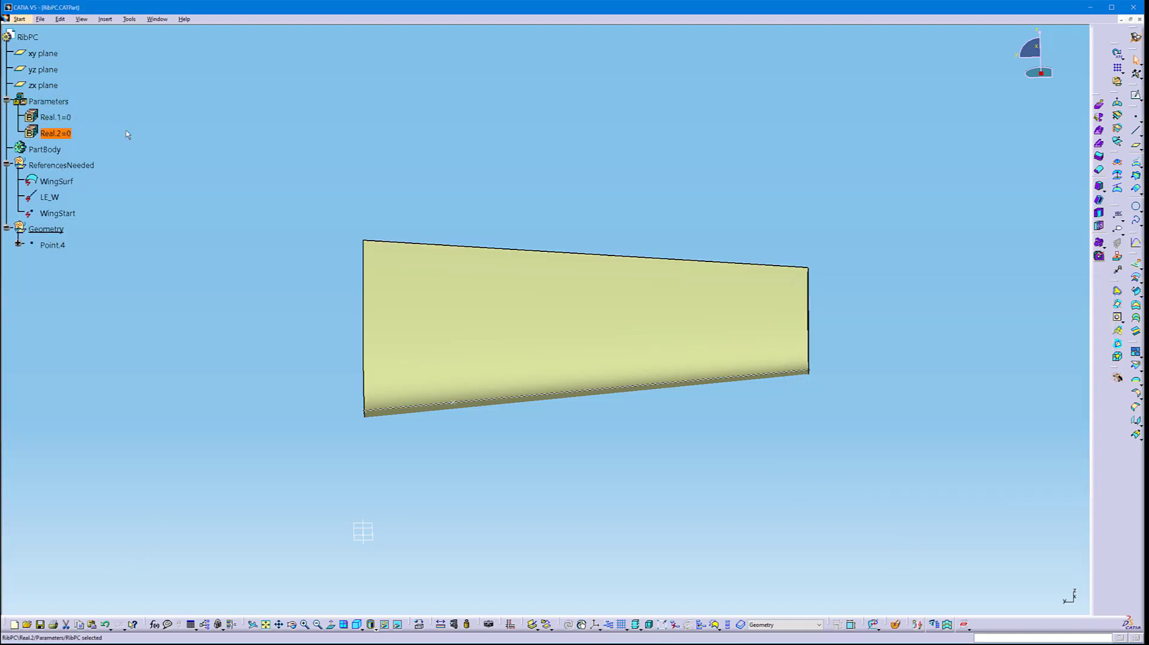
pyautogui.click(125, 128)
# Rename the first Real parameter, Real.1, as pos_wing
pyautogui.rightClick(67, 117)
pyautogui.click(99, 157)
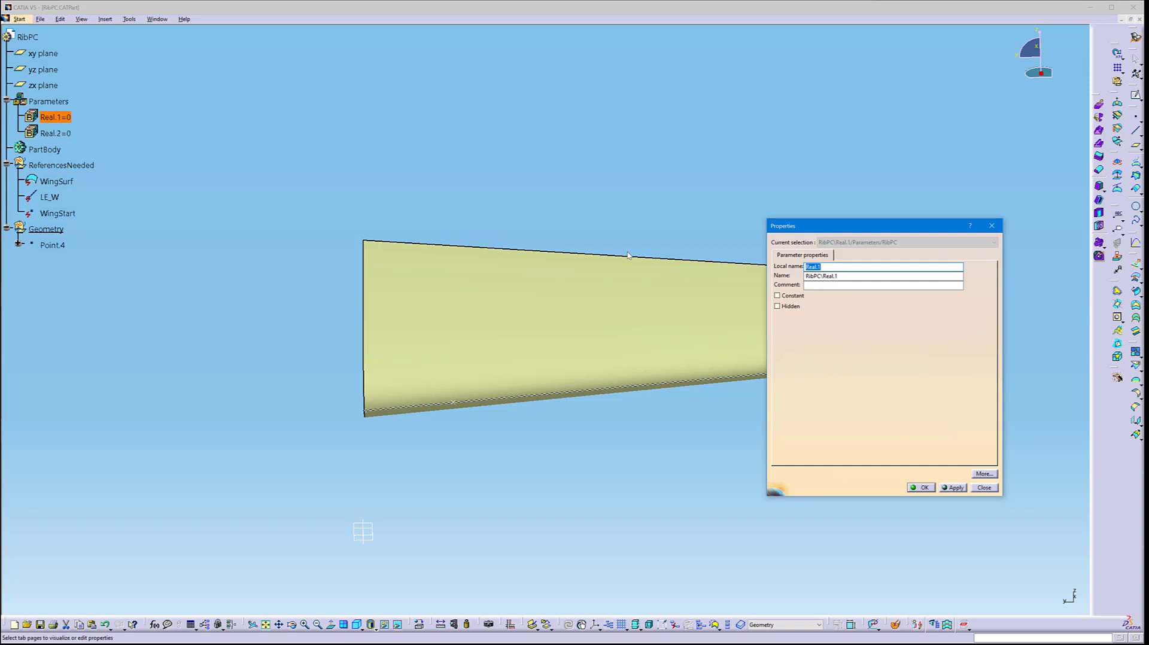
pyautogui.write('DP')
pyautogui.press('Return')
# Set the local name of the second Real parameter, Real.2, to thick_wing
pyautogui.click(55, 133)
pyautogui.rightClick(54, 134)
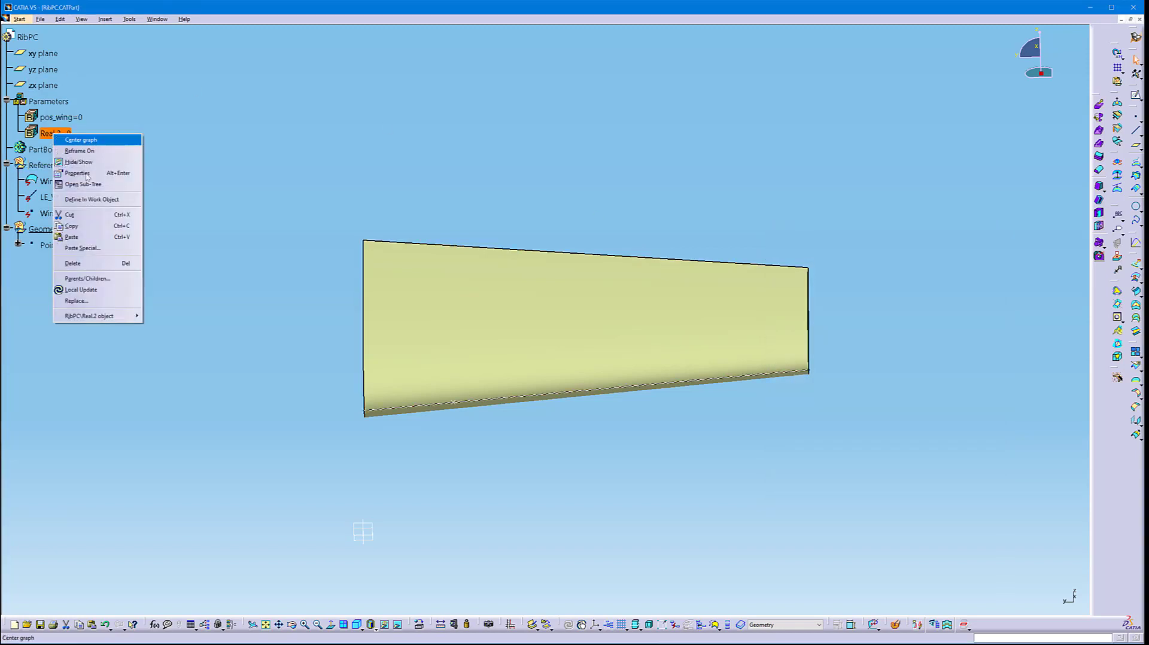
pyautogui.click(78, 172)
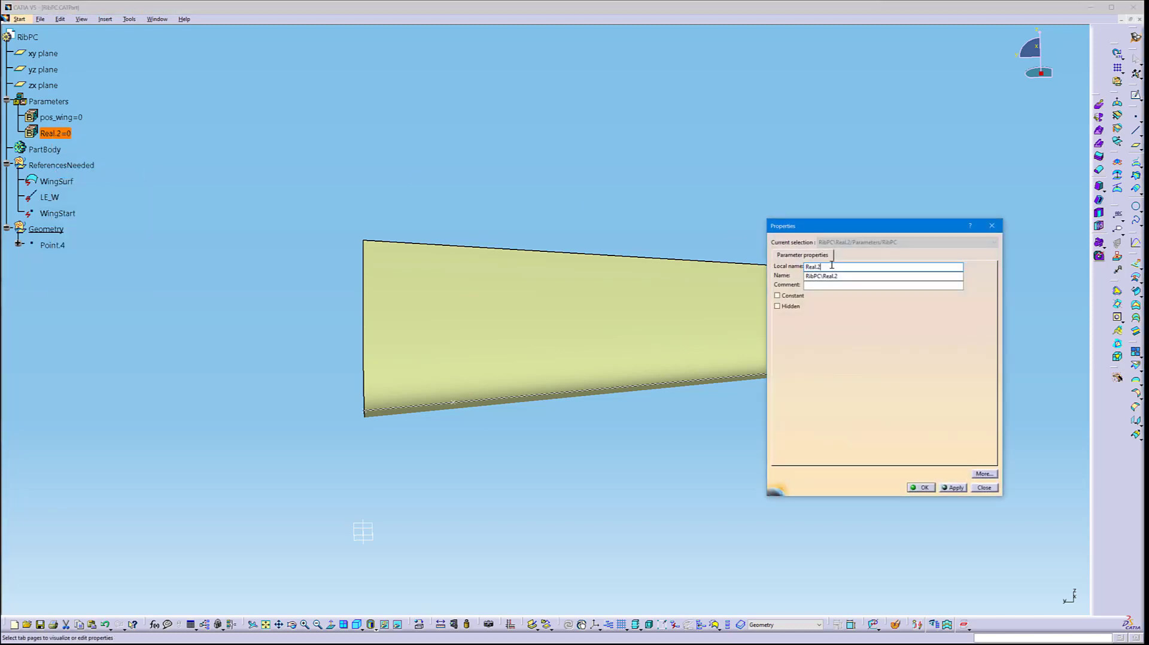
pyautogui.doubleClick(831, 265)
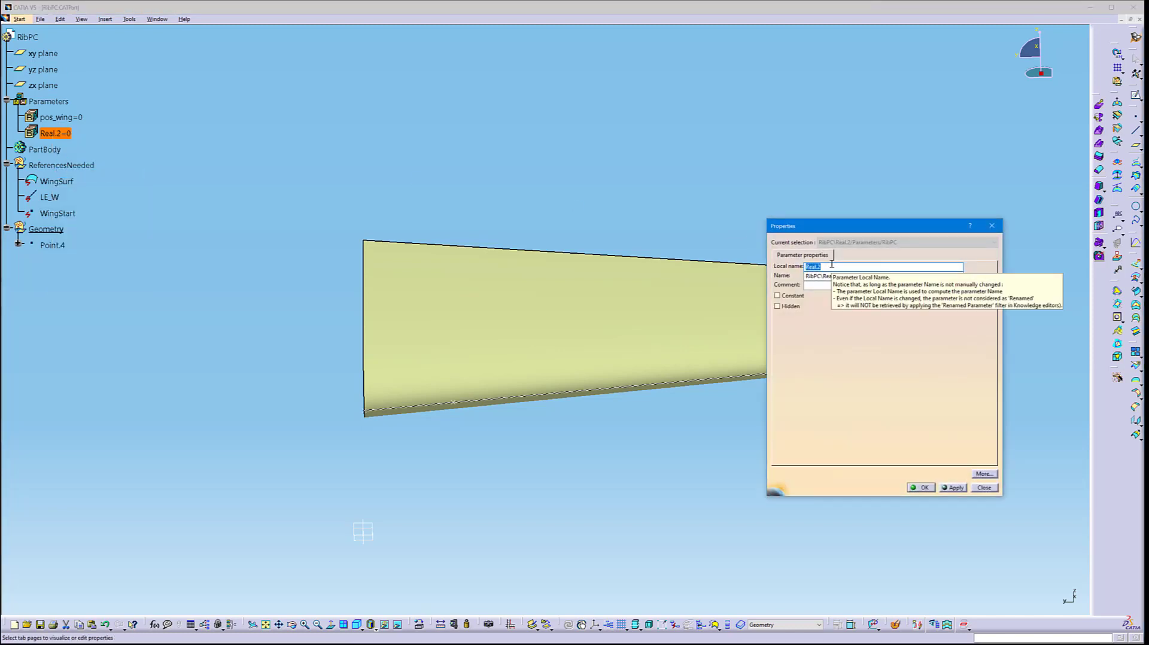
pyautogui.write('thick_wing')
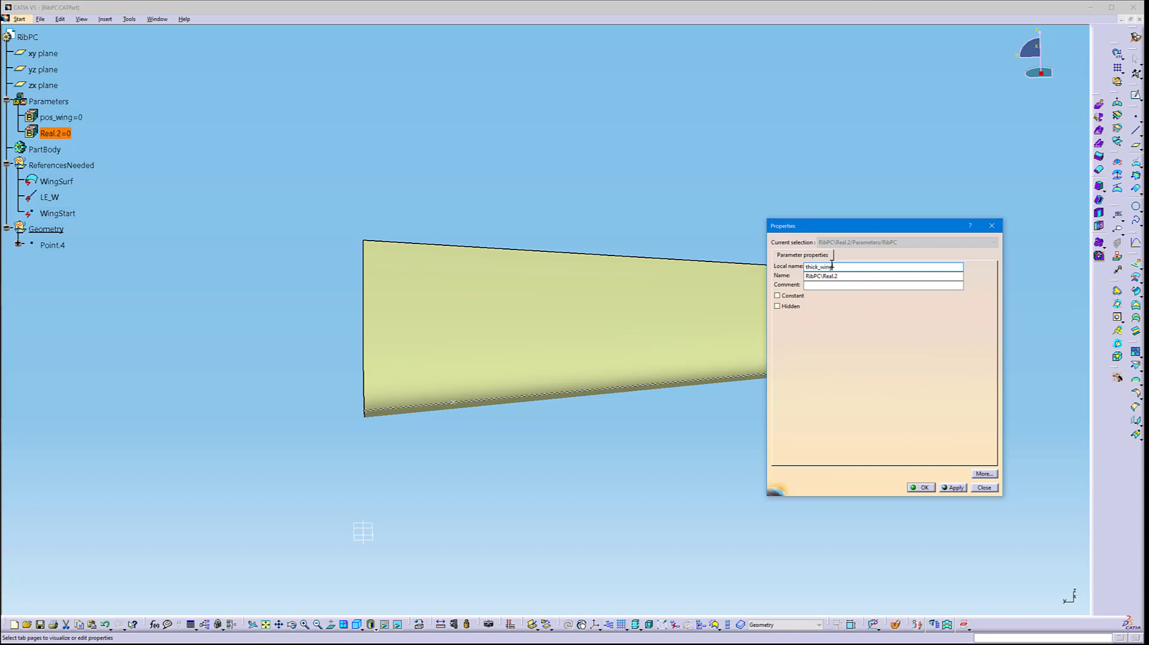
pyautogui.press('Return')
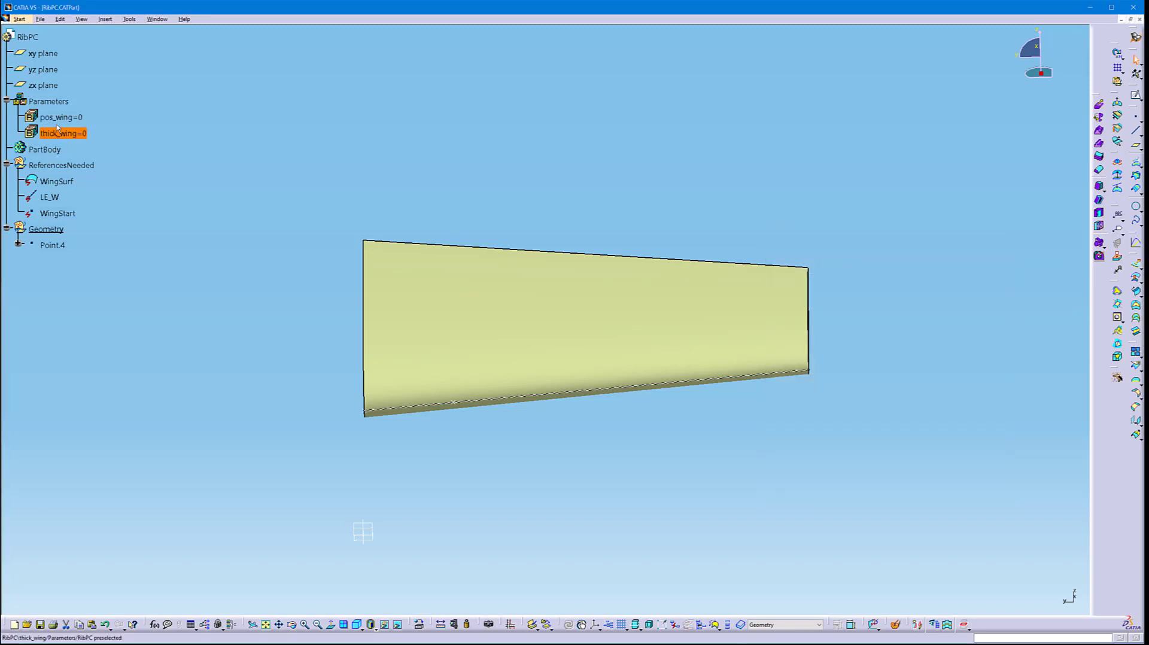
# Set the value of the pos_wing parameter to 0,3
pyautogui.doubleClick(61, 118)
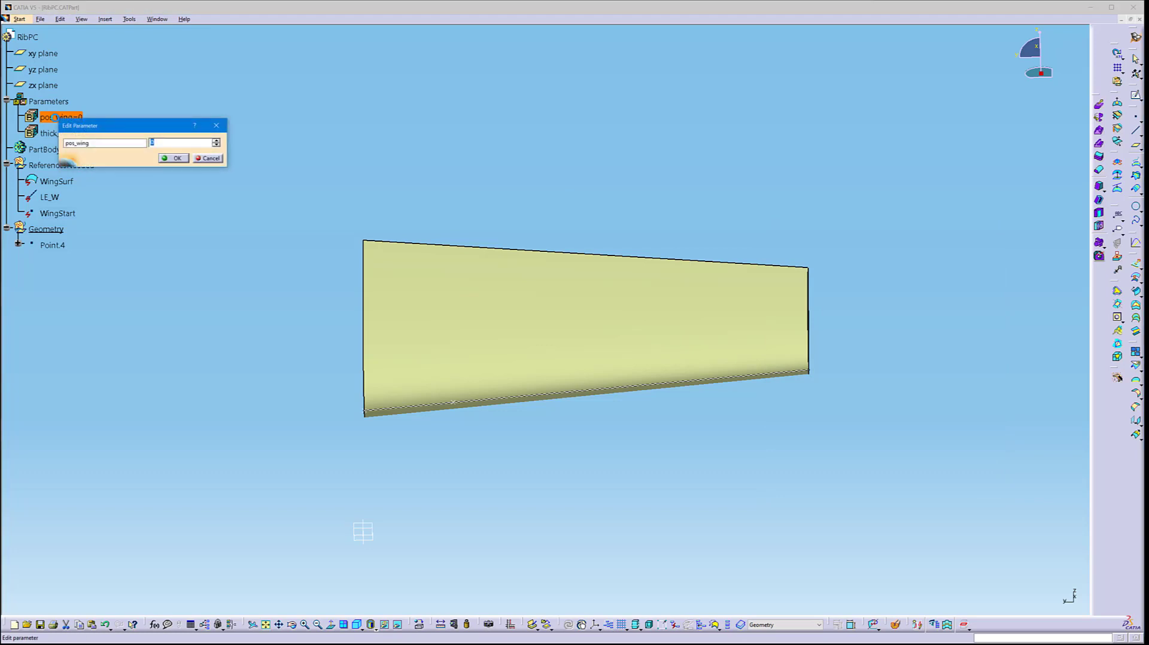
pyautogui.write(',3')
pyautogui.press('Return')
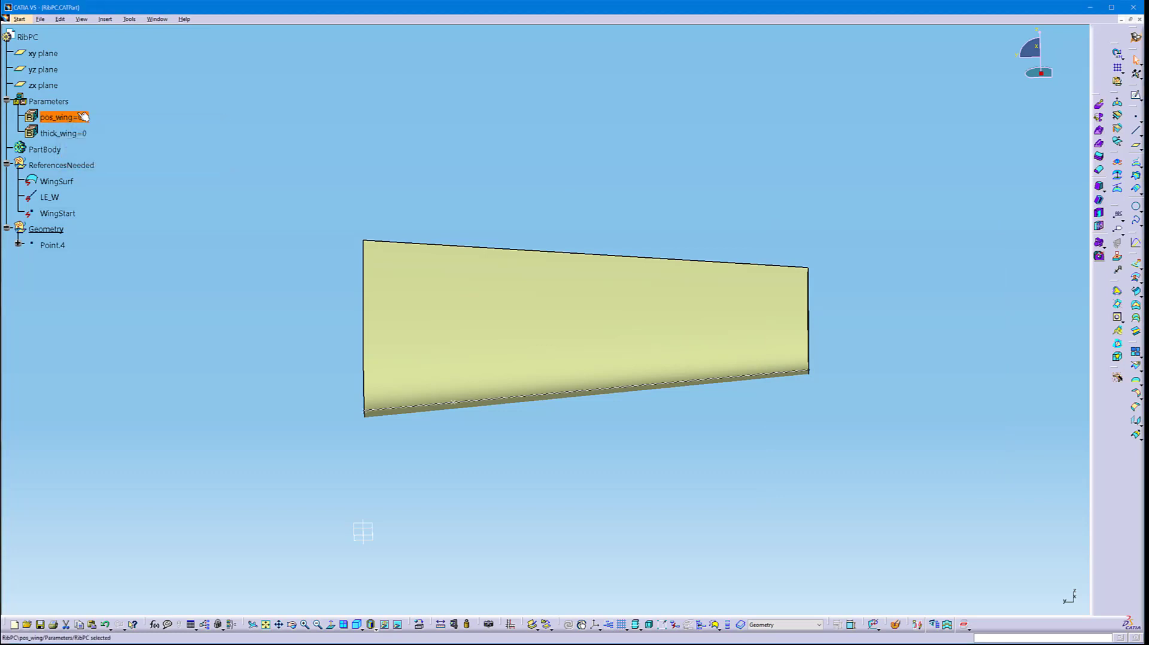
# Set the value of the thick_wing parameter to 0,1
pyautogui.doubleClick(68, 133)
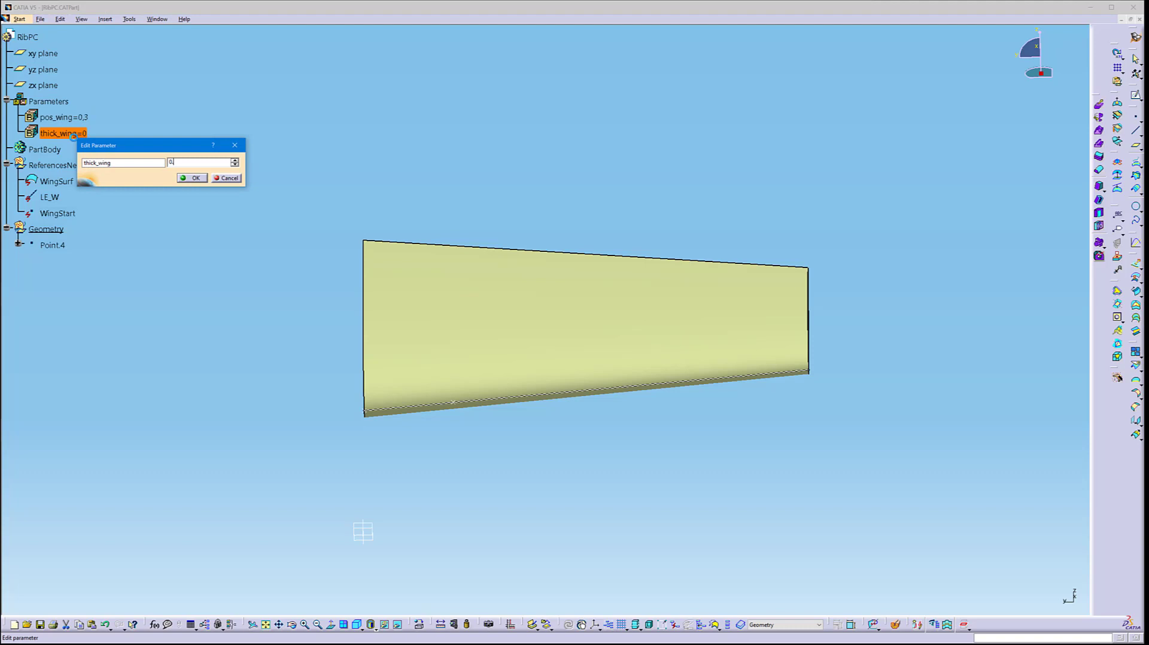
pyautogui.press('Return')
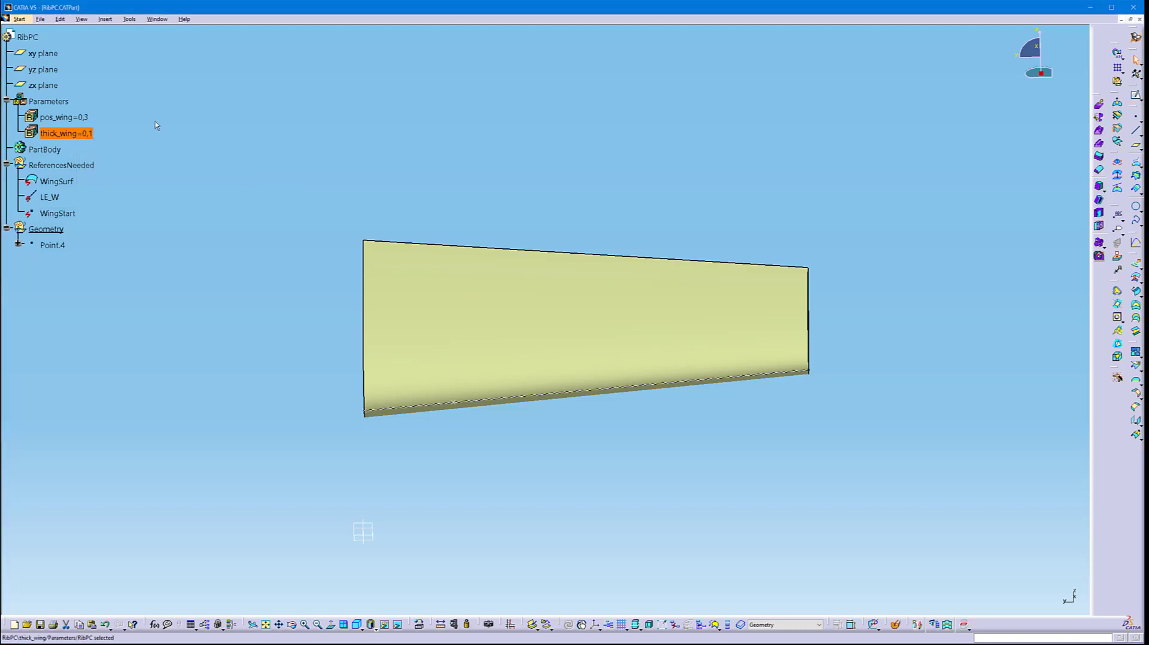
pyautogui.click(256, 259)
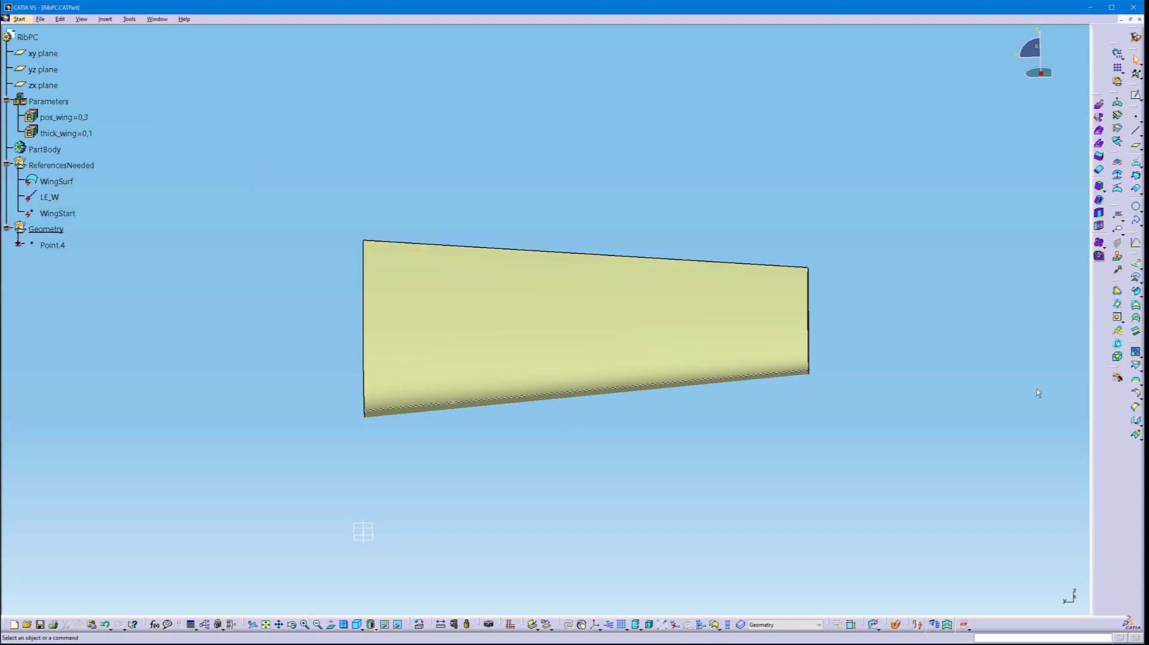
# Define a point on the LE_W curve by ratio of curve length, using Point.4 as its reference point
pyautogui.write('c:Transfer')
pyautogui.press('BackSpace')
pyautogui.press('BackSpace')
pyautogui.press('BackSpace')
pyautogui.press('BackSpace')
pyautogui.press('BackSpace')
pyautogui.press('BackSpace')
pyautogui.press('BackSpace')
pyautogui.press('BackSpace')
pyautogui.write('Point')
pyautogui.press('Return')
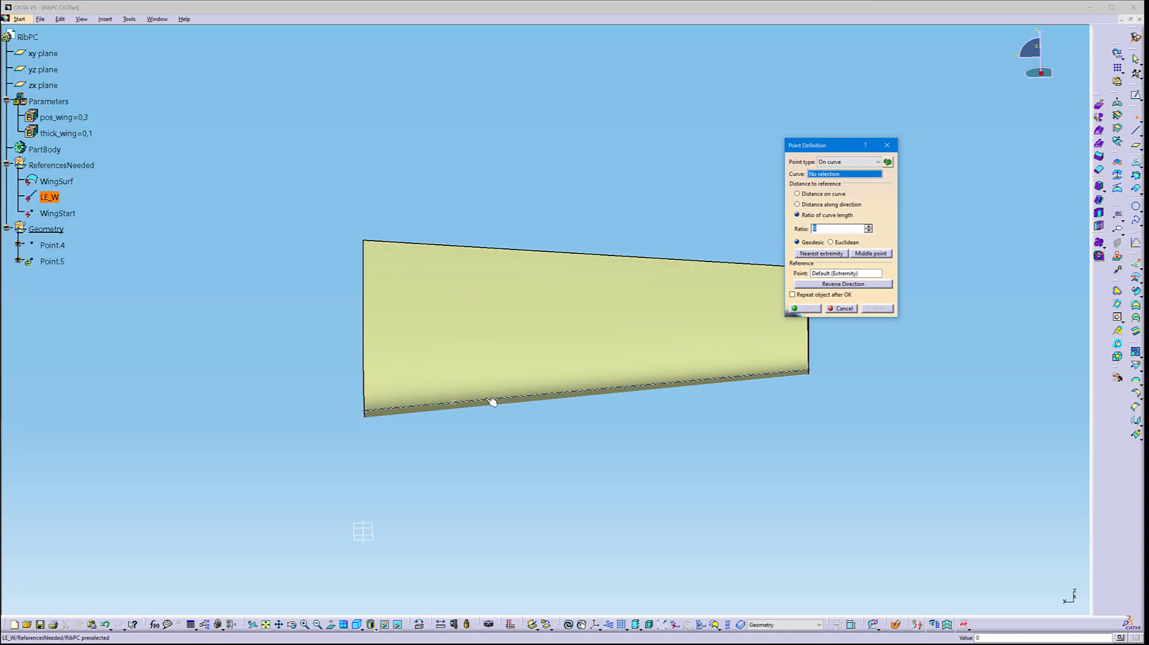
pyautogui.click(459, 406)
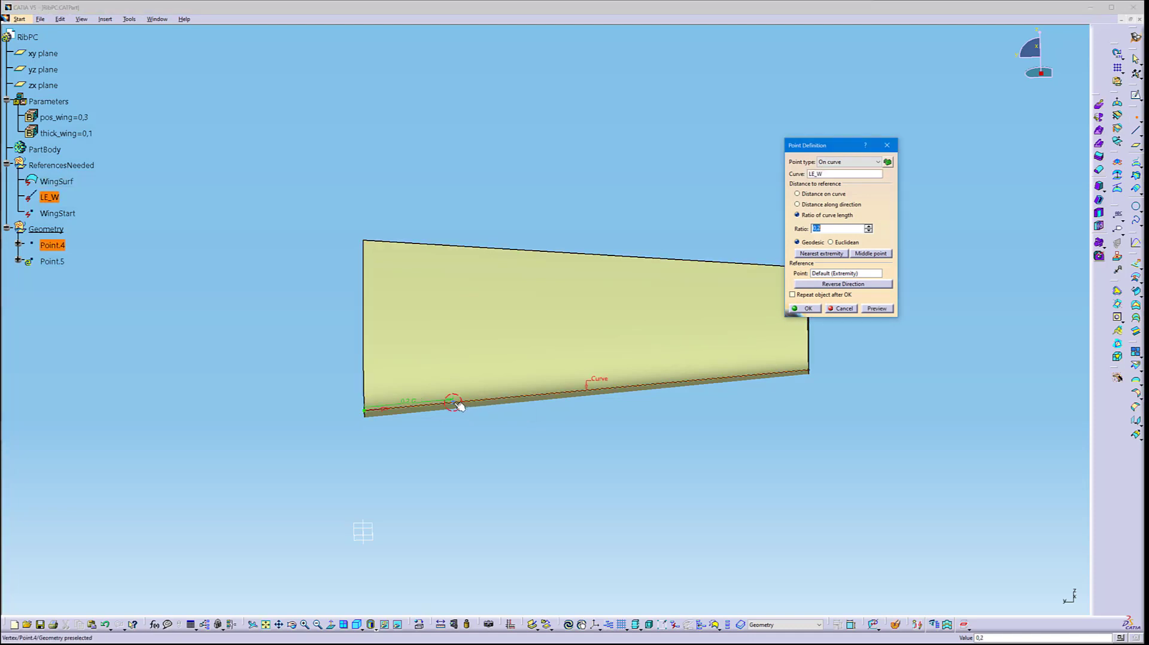
pyautogui.click(820, 275)
pyautogui.click(453, 401)
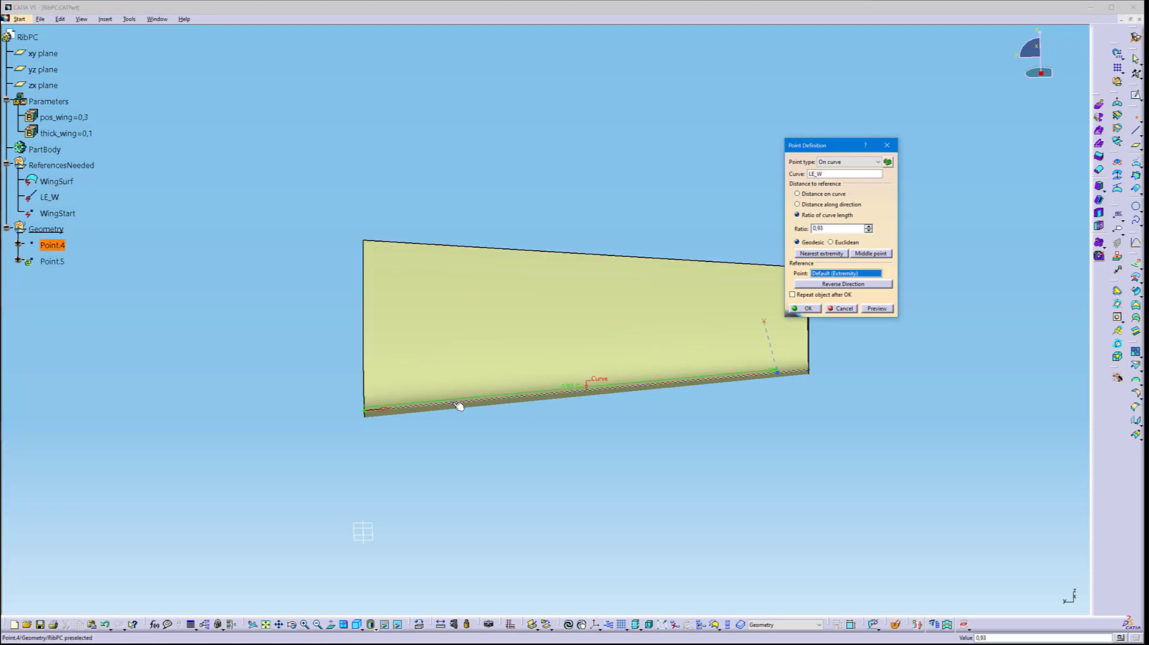
# Drive the new point's ratio with a formula equal to thick_wing and create the point
pyautogui.rightClick(833, 228)
pyautogui.click(862, 234)
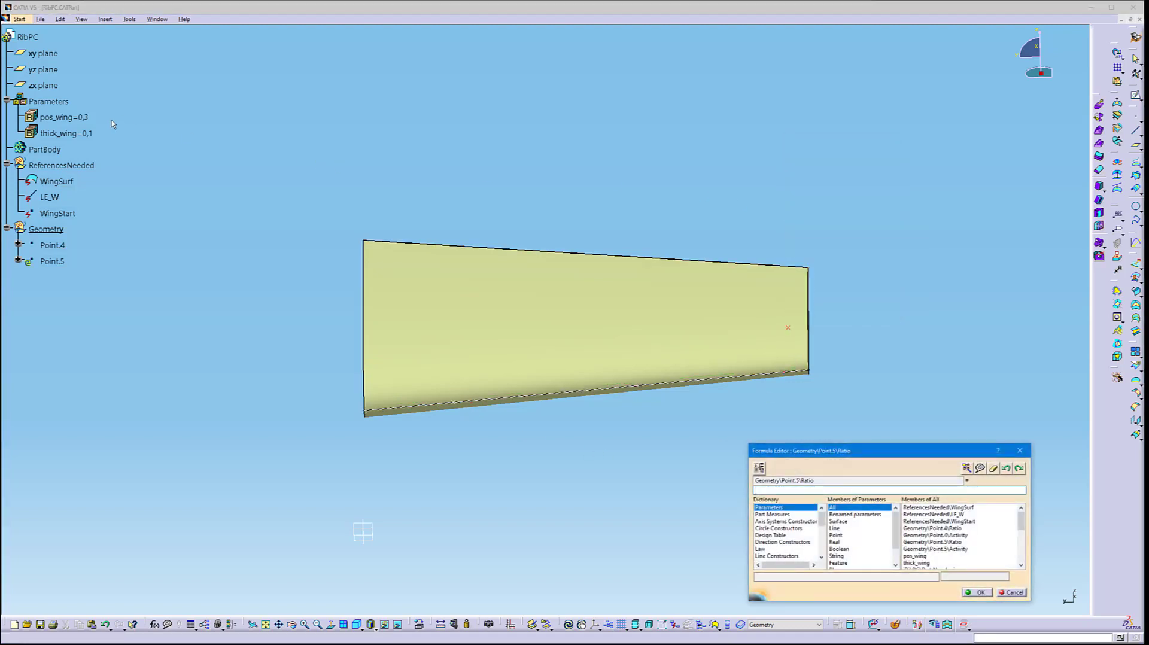
pyautogui.click(66, 133)
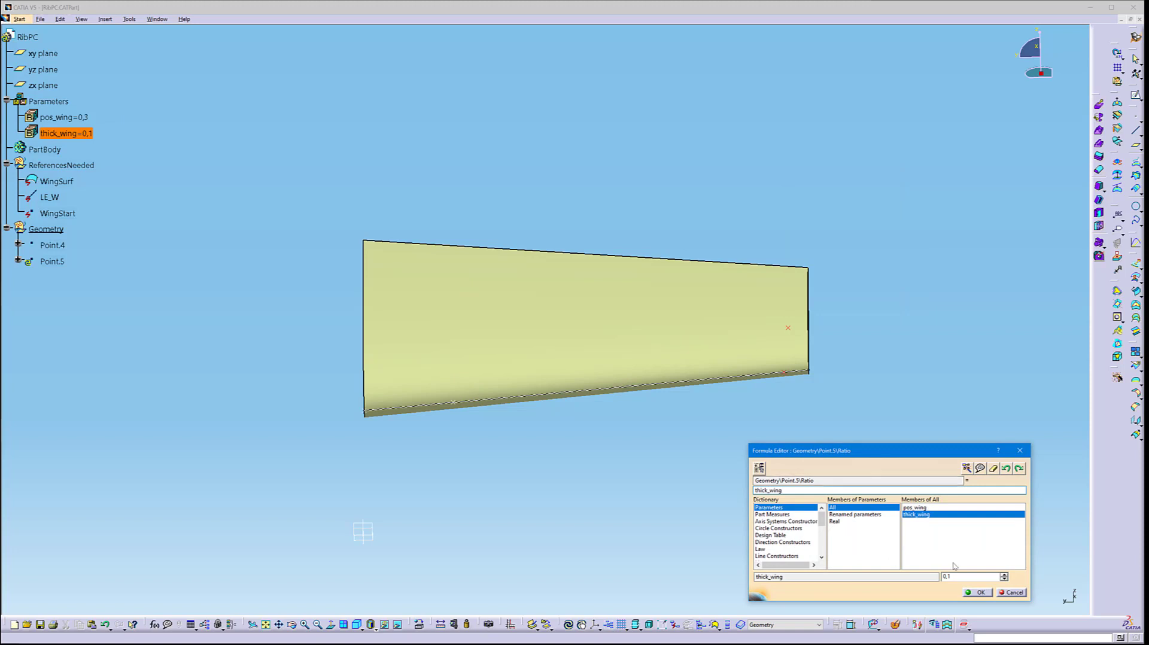
pyautogui.click(978, 593)
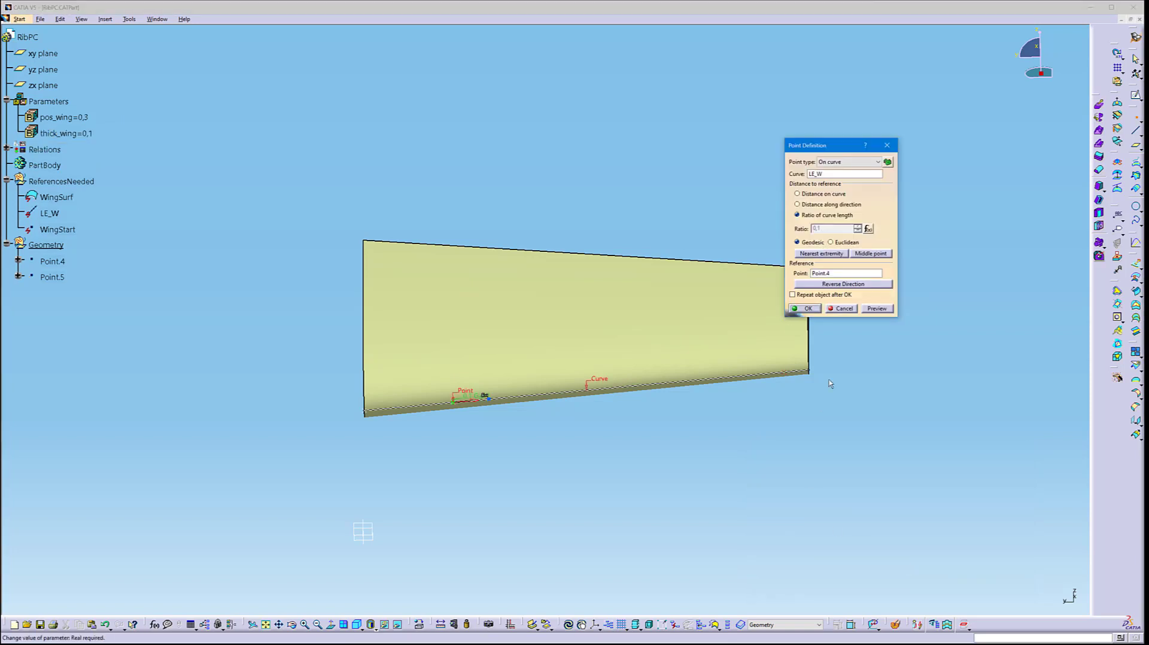
pyautogui.click(805, 308)
# Link the ratio of Point.4 to the pos_wing parameter with a formula
pyautogui.moveTo(403, 325); pyautogui.dragTo(518, 376, button='middle')
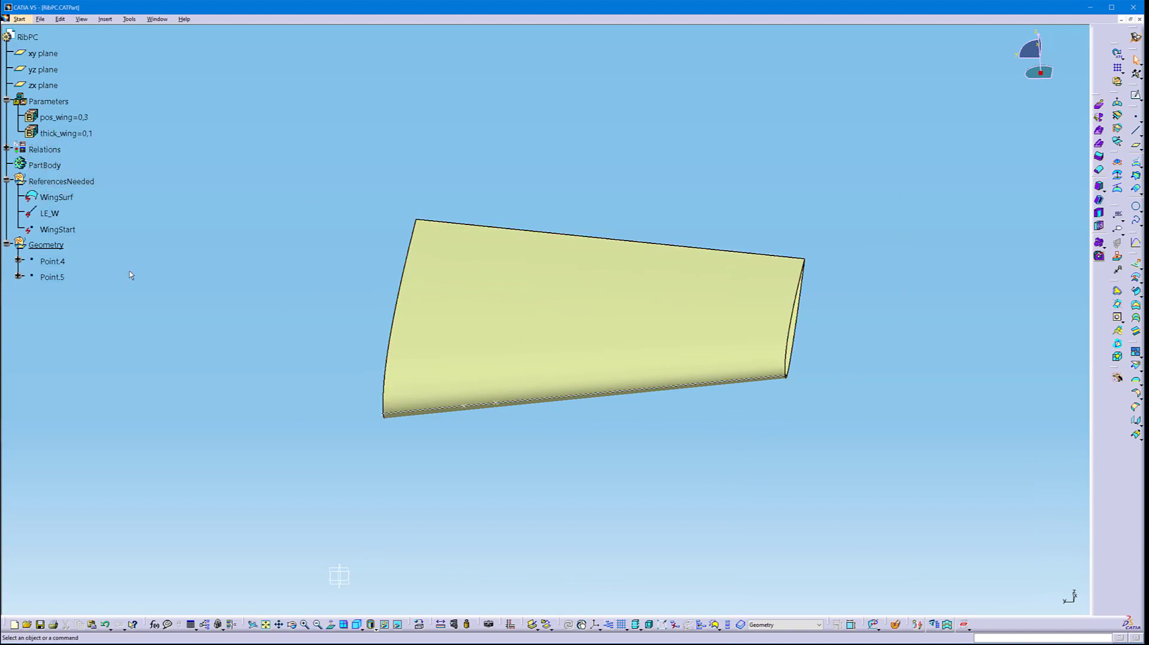
pyautogui.click(19, 261)
pyautogui.doubleClick(66, 277)
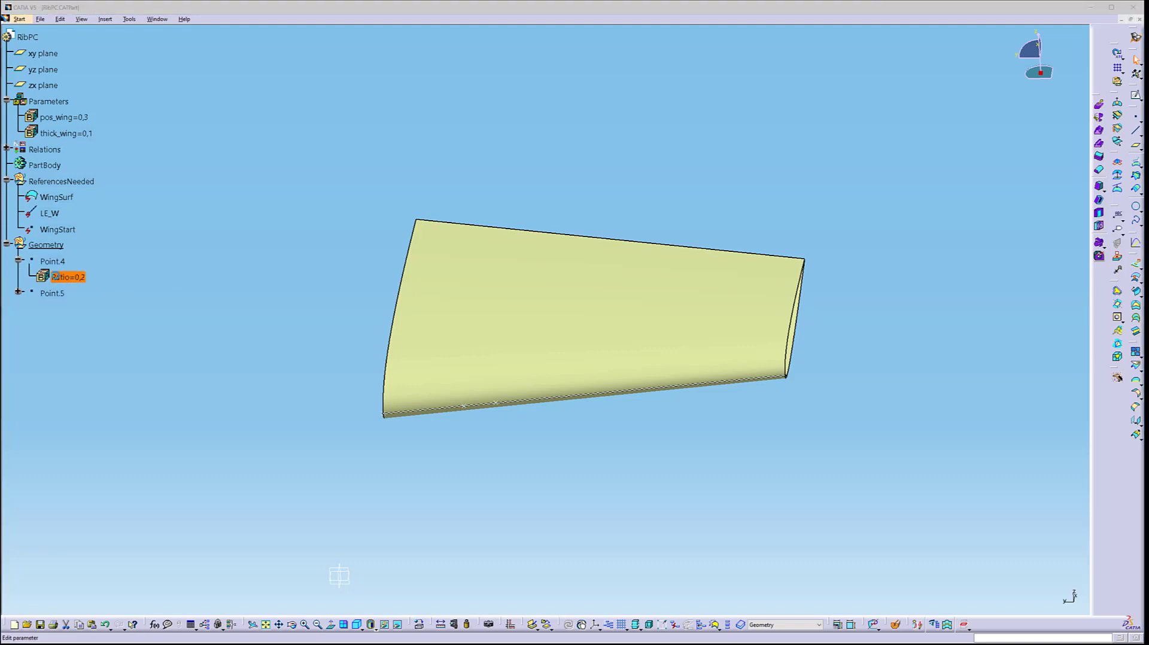
pyautogui.rightClick(171, 299)
pyautogui.click(189, 307)
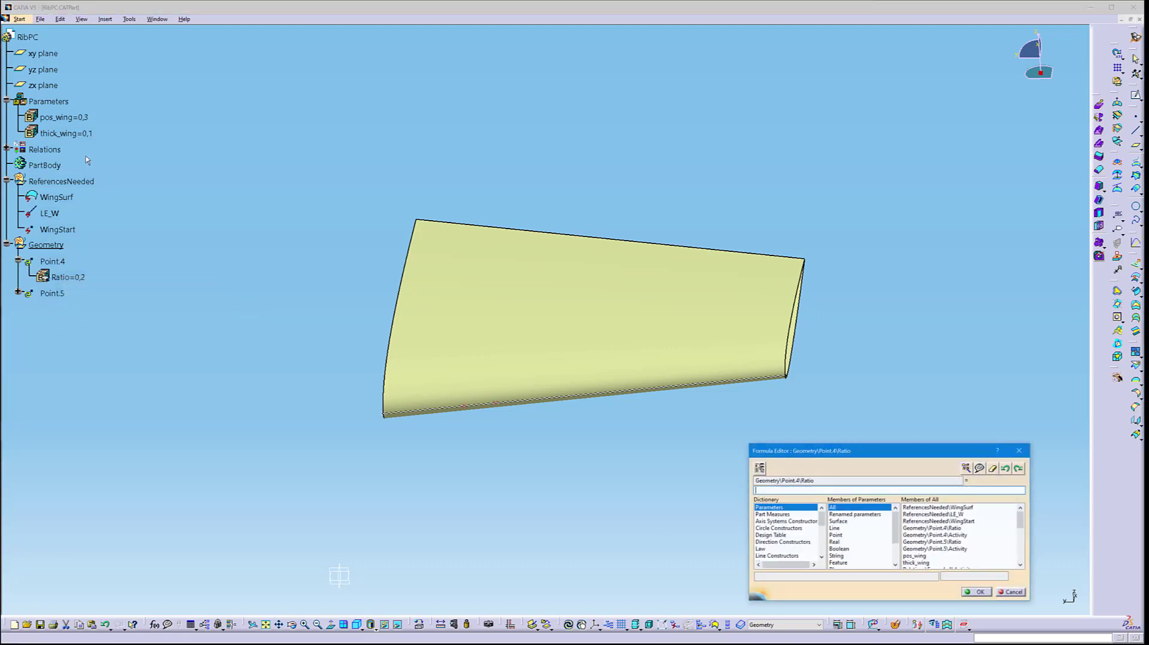
pyautogui.click(79, 119)
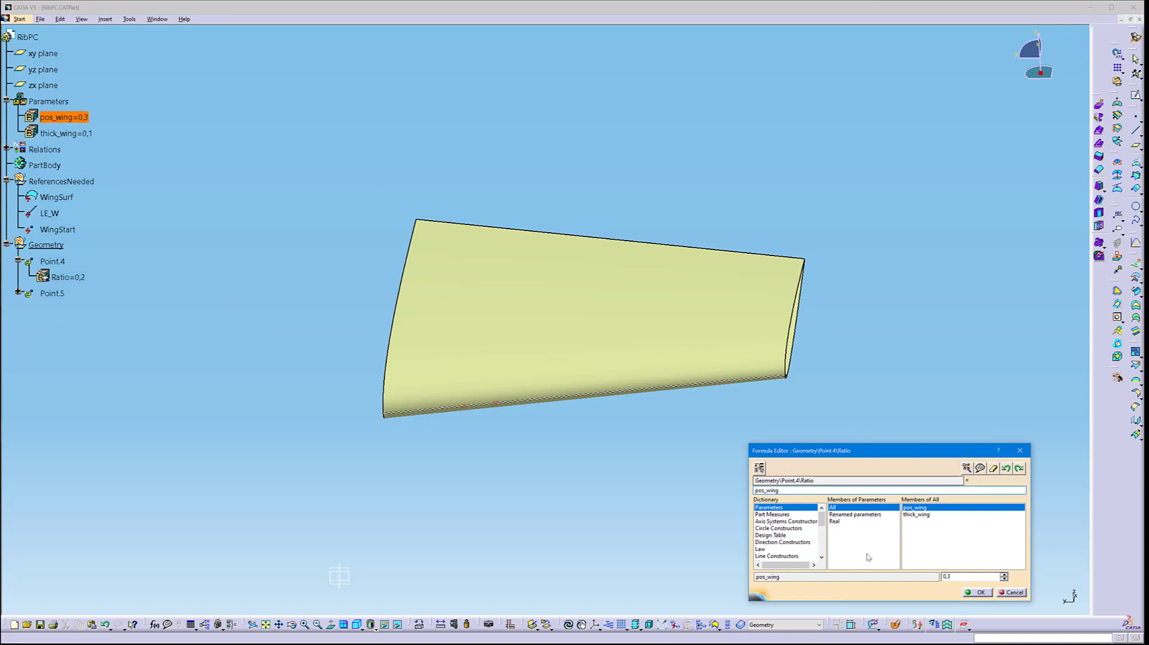
pyautogui.click(976, 593)
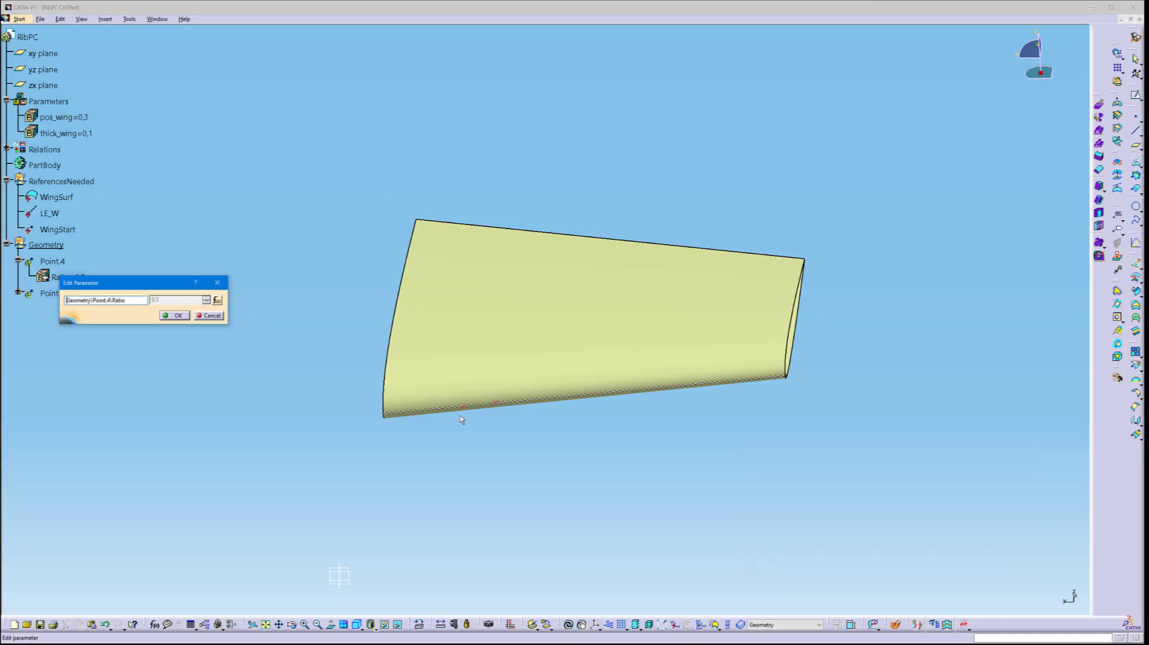
pyautogui.click(171, 316)
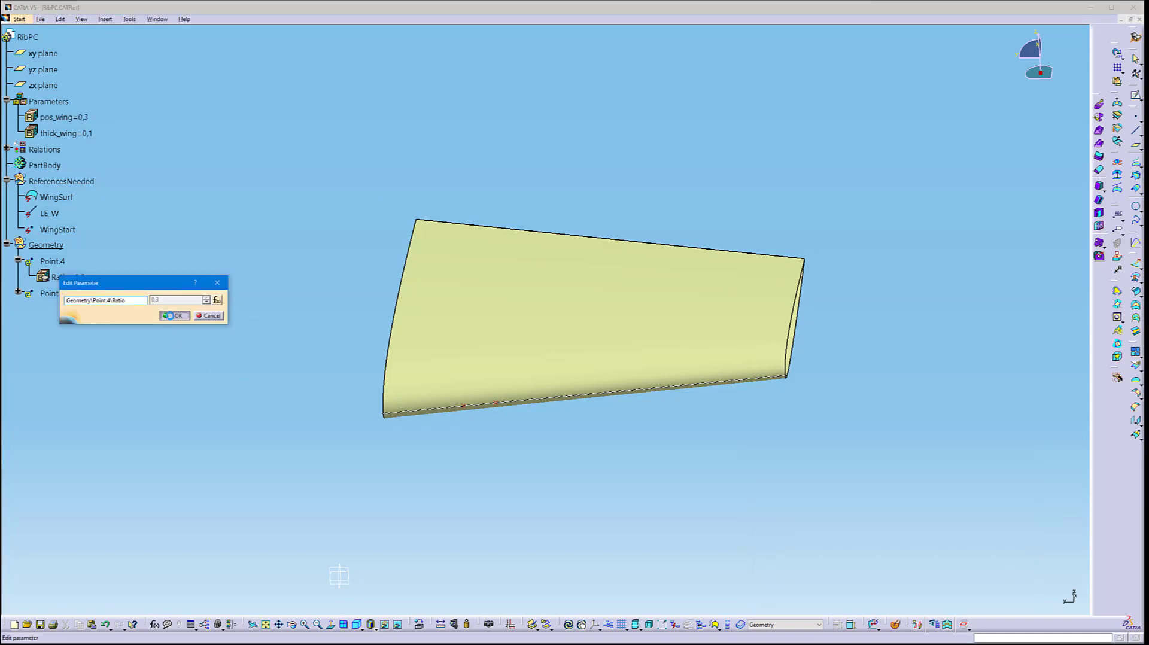
pyautogui.doubleClick(65, 133)
pyautogui.click(189, 154)
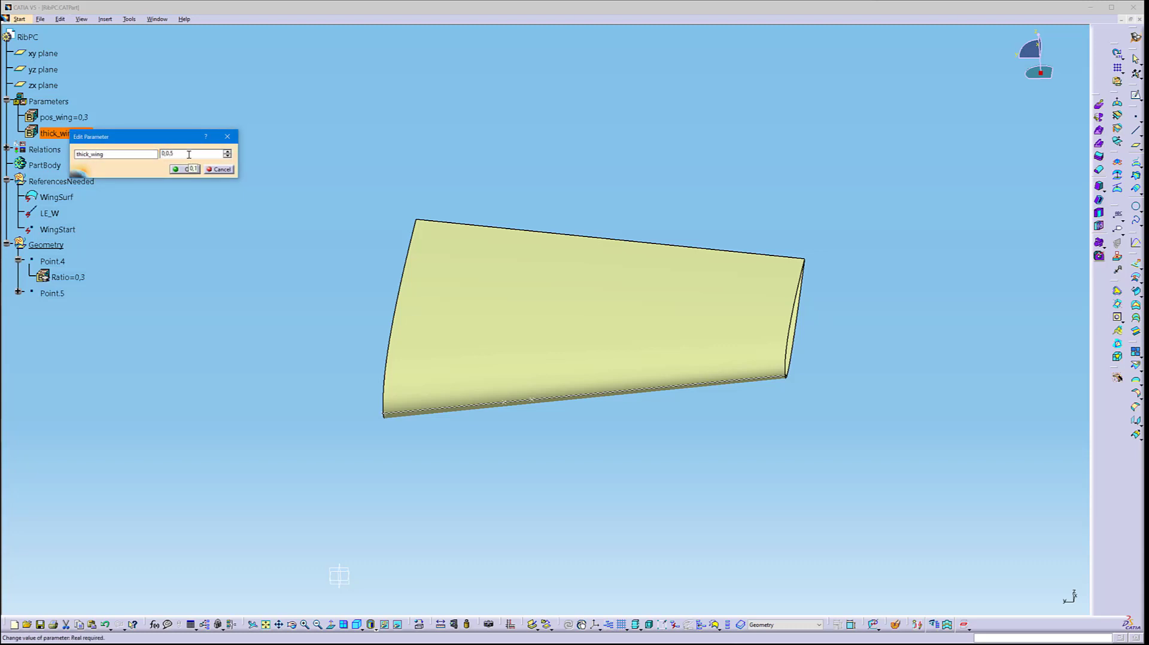
pyautogui.press('Return')
pyautogui.press('Return')
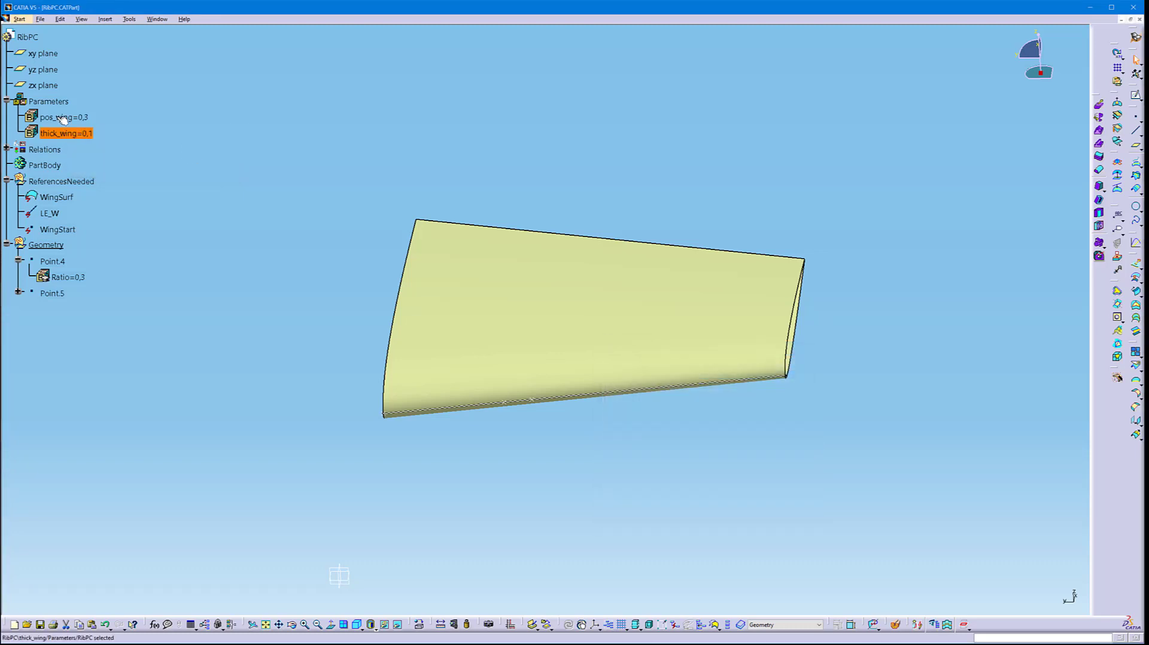
# Set the value of the thick_wing parameter to 0,05
pyautogui.doubleClick(57, 134)
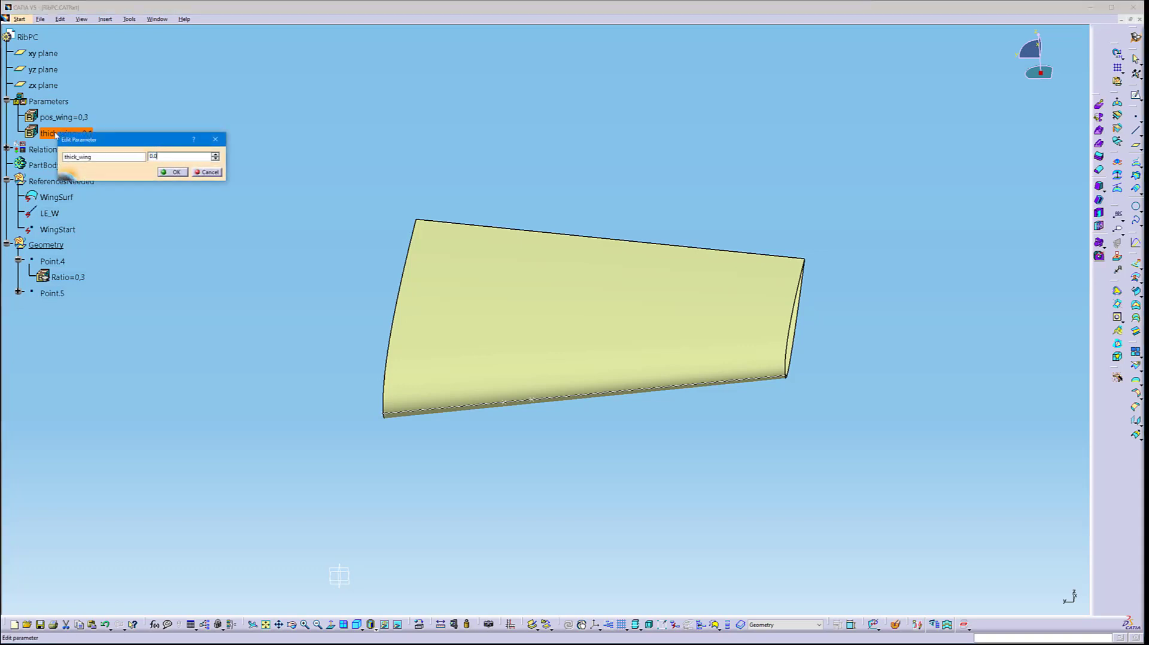
pyautogui.write('0,05')
pyautogui.press('Return')
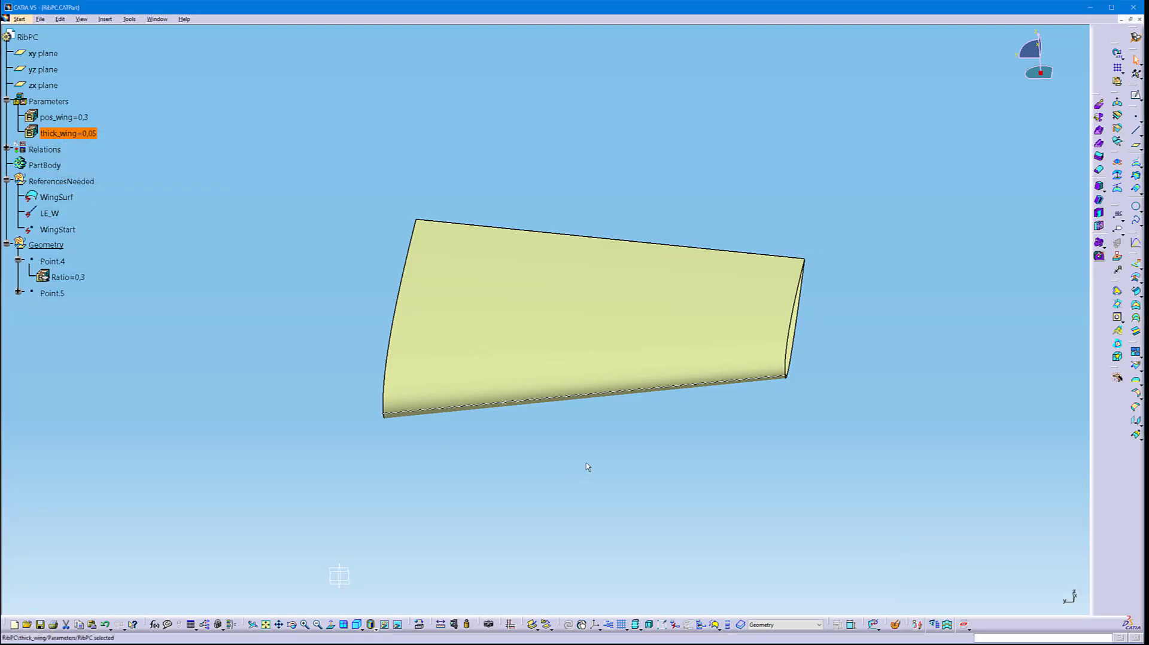
pyautogui.click(294, 353)
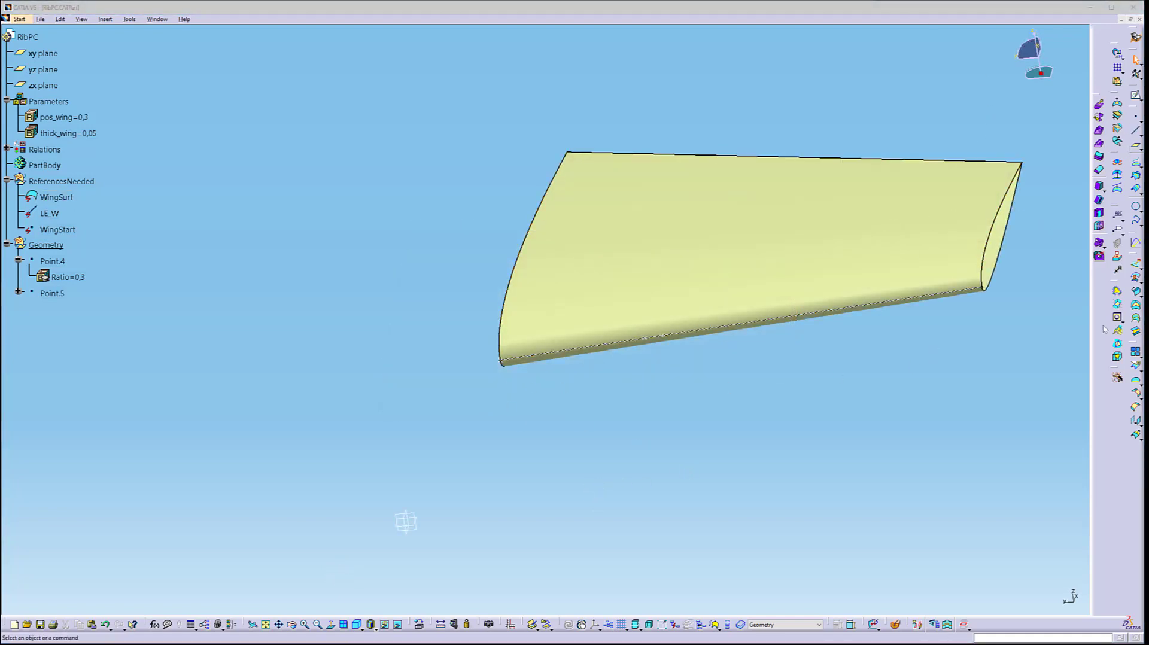
# Create a boundary curve of WingSurf at the wing root, using WingStart as the first limit
pyautogui.click(1137, 381)
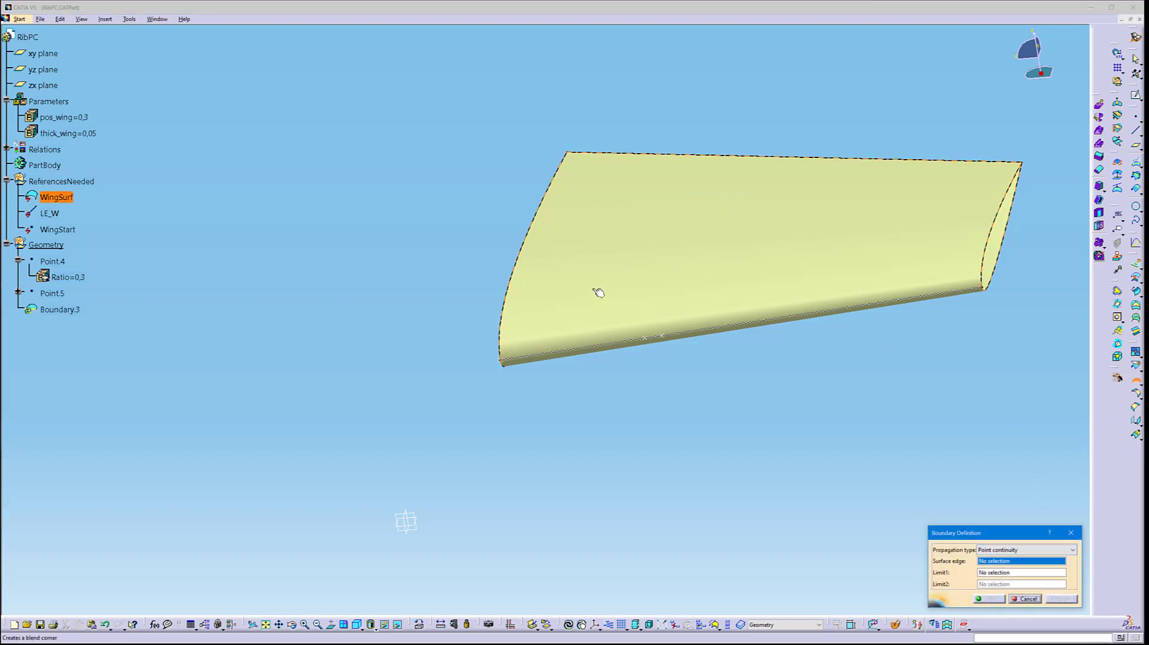
pyautogui.click(37, 198)
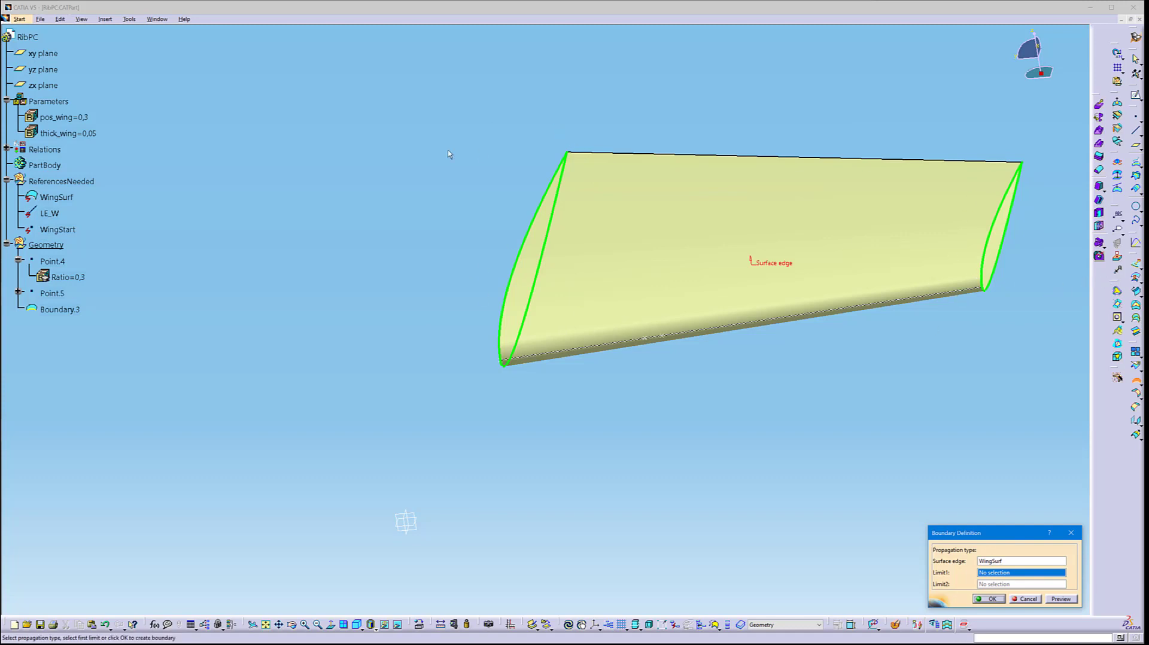
pyautogui.click(506, 361)
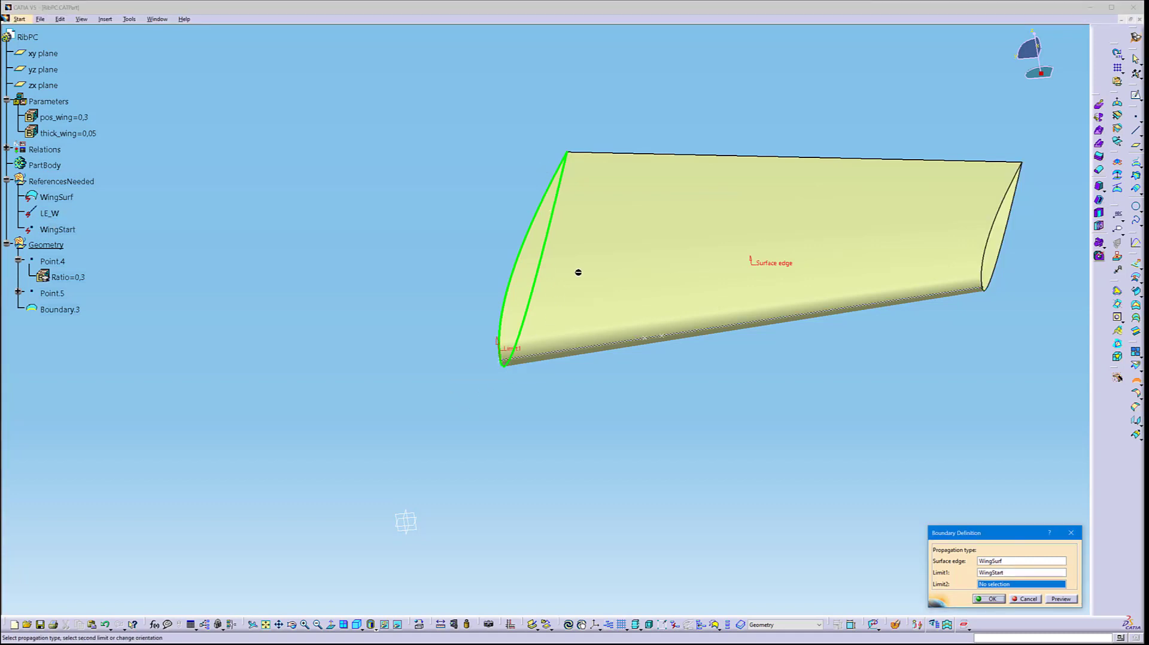
pyautogui.click(991, 598)
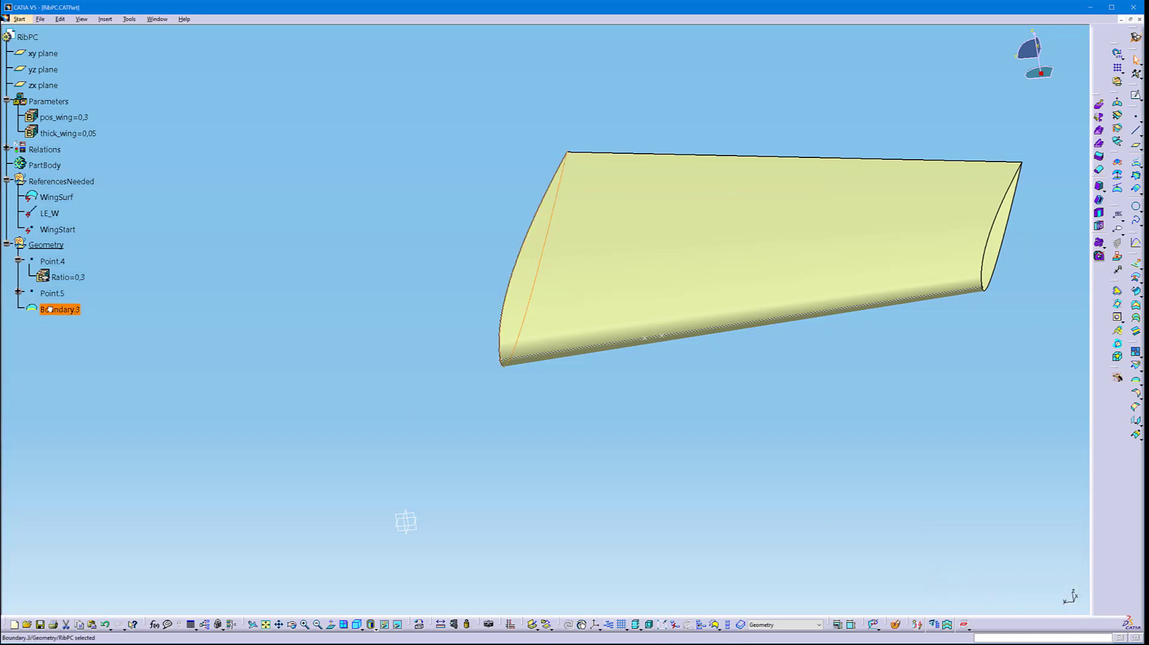
# Create a point on the LE_W curve at its wing-tip end, defined by ratio of curve length
pyautogui.click(1135, 116)
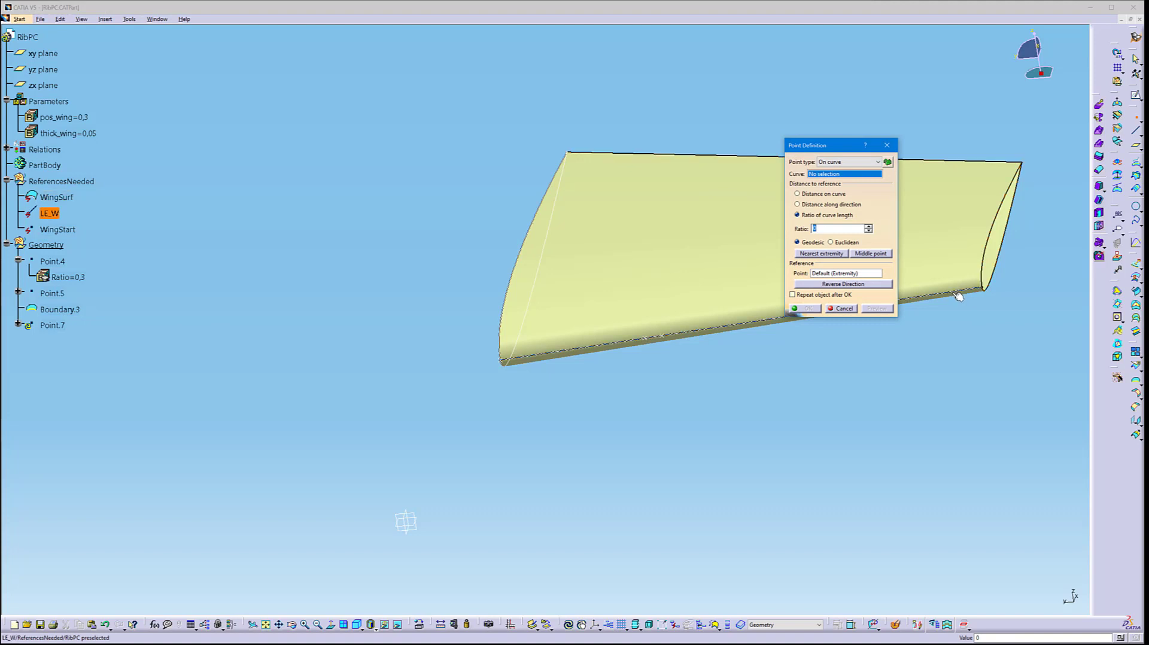
pyautogui.click(956, 293)
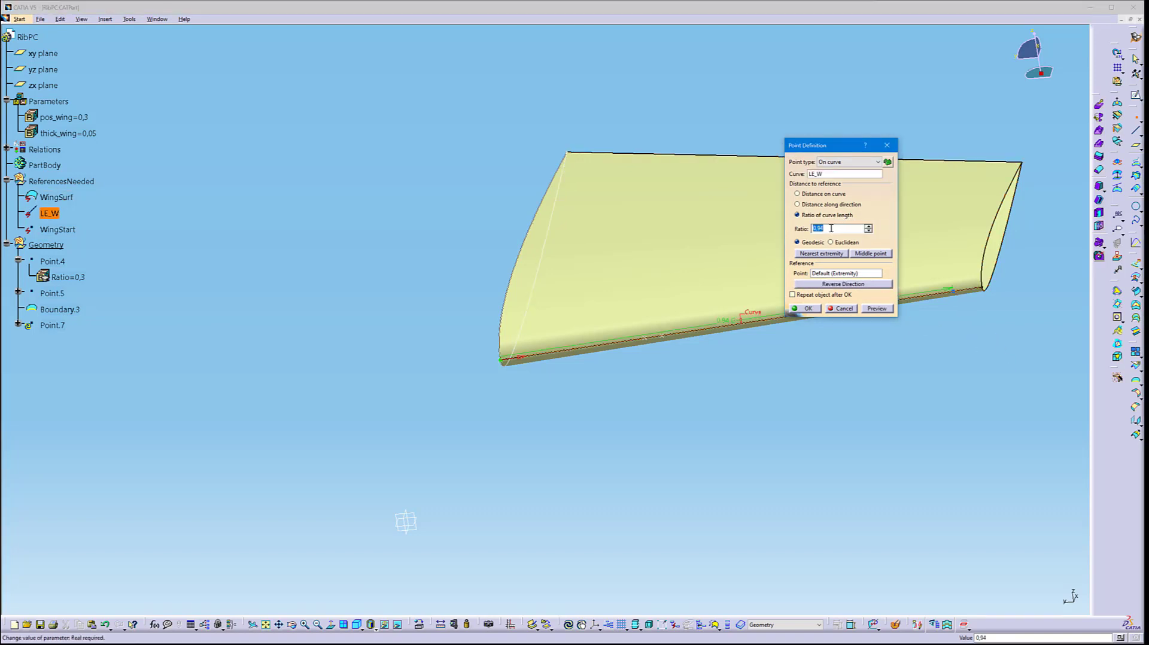
pyautogui.press('Return')
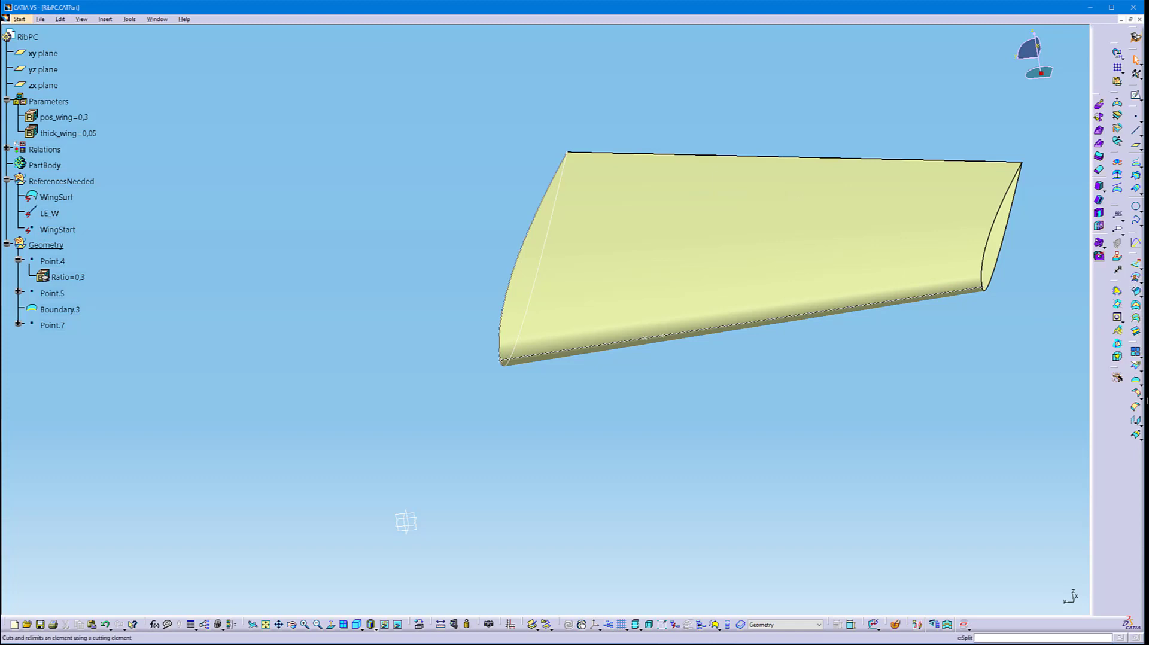
# Create a boundary curve of WingSurf at the wing tip, using Point.7 as the first limit
pyautogui.click(1136, 382)
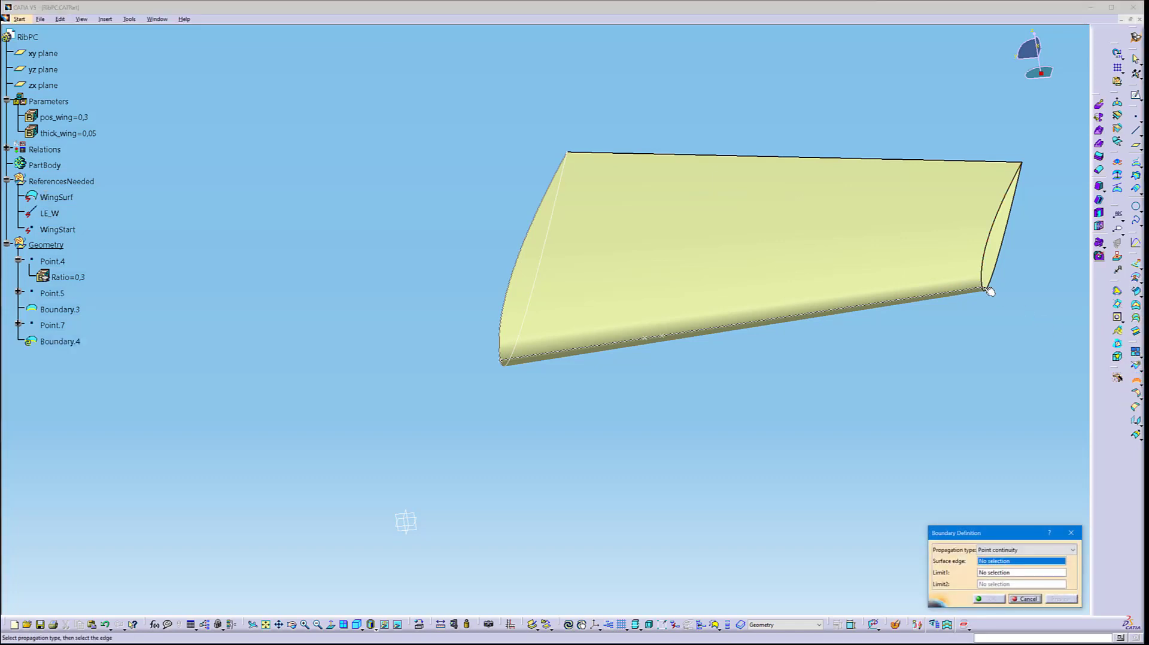
pyautogui.click(950, 273)
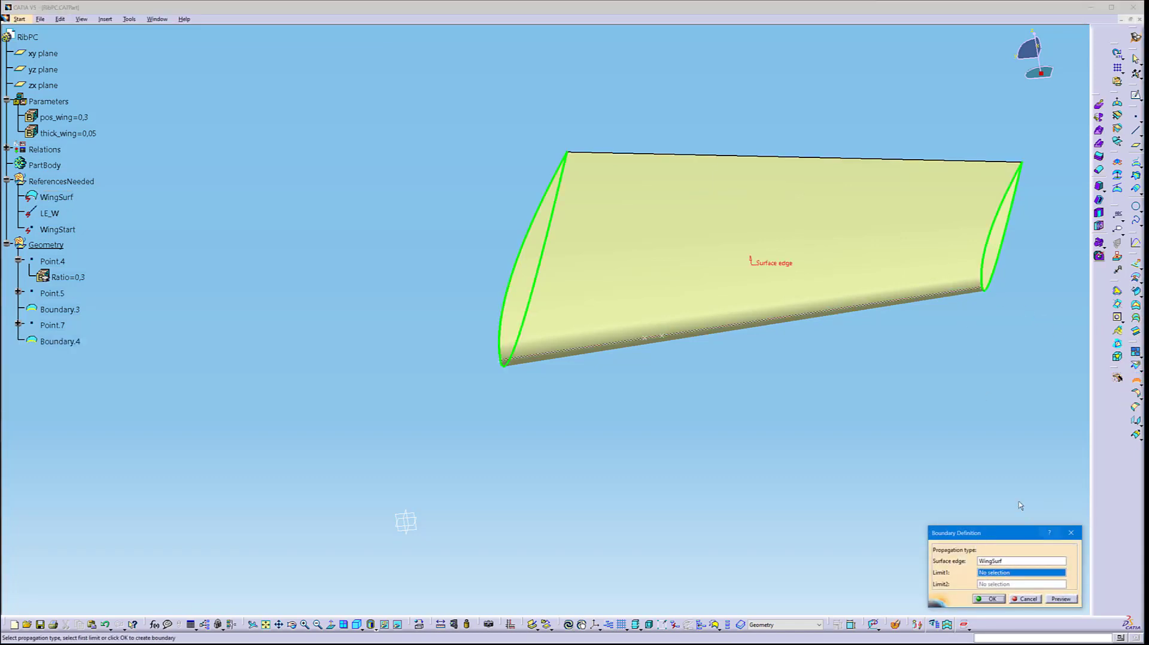
pyautogui.click(984, 292)
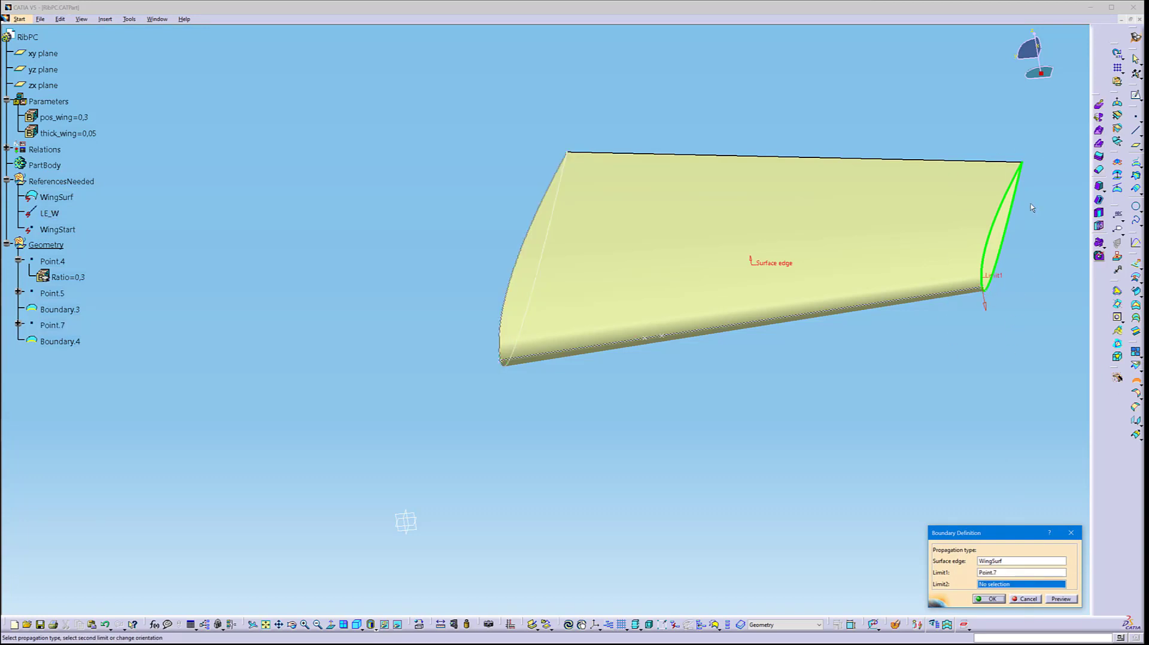
pyautogui.click(987, 599)
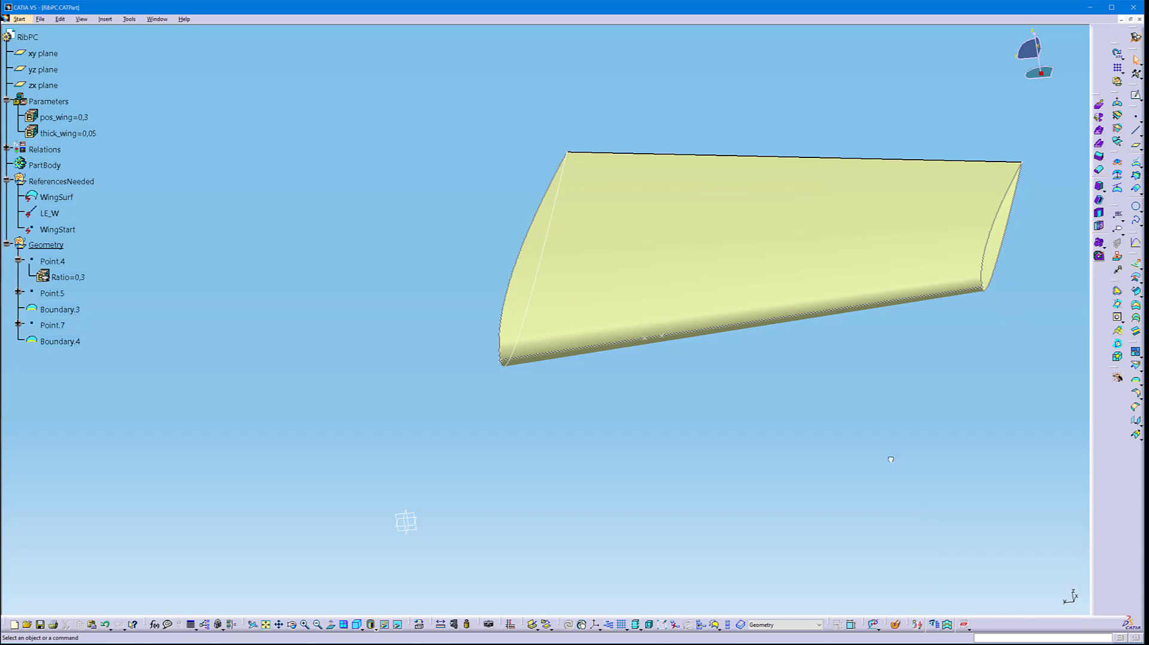
# Create a point on the root boundary curve Boundary.3, defined by ratio of curve length
pyautogui.click(1135, 117)
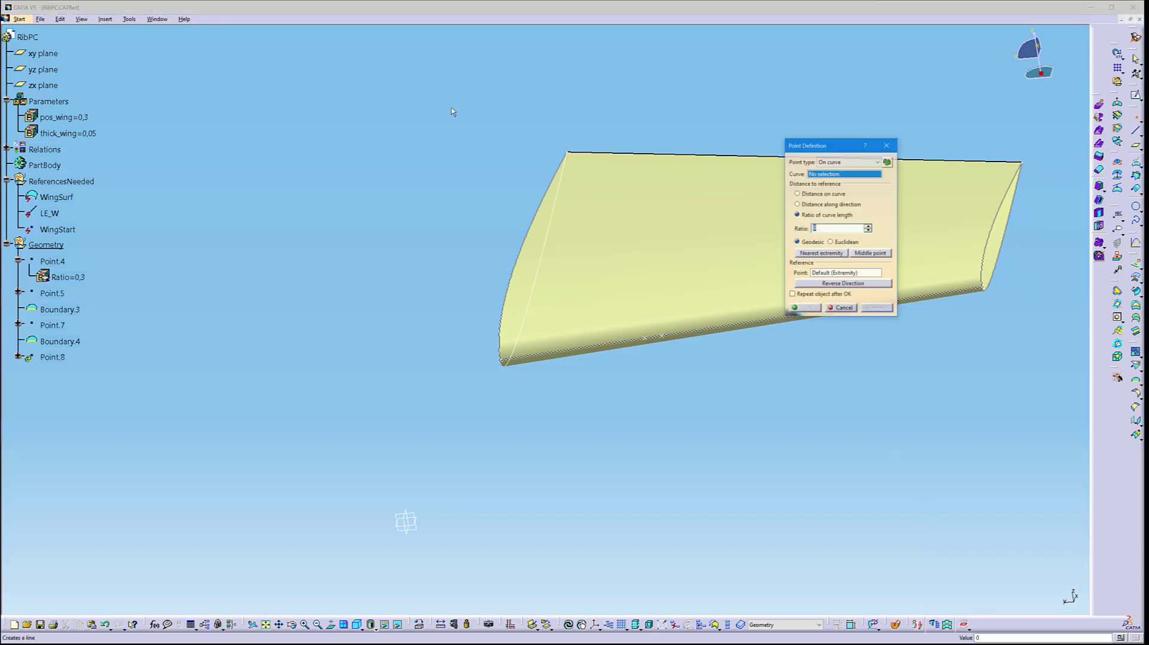
pyautogui.click(536, 209)
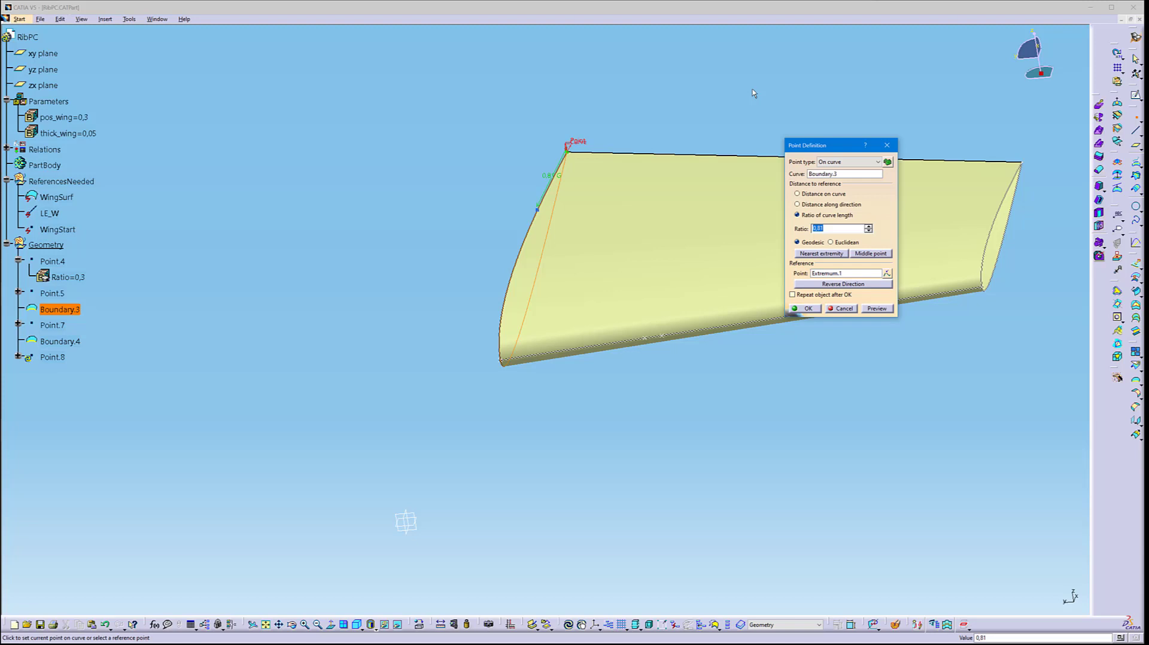
pyautogui.press('Return')
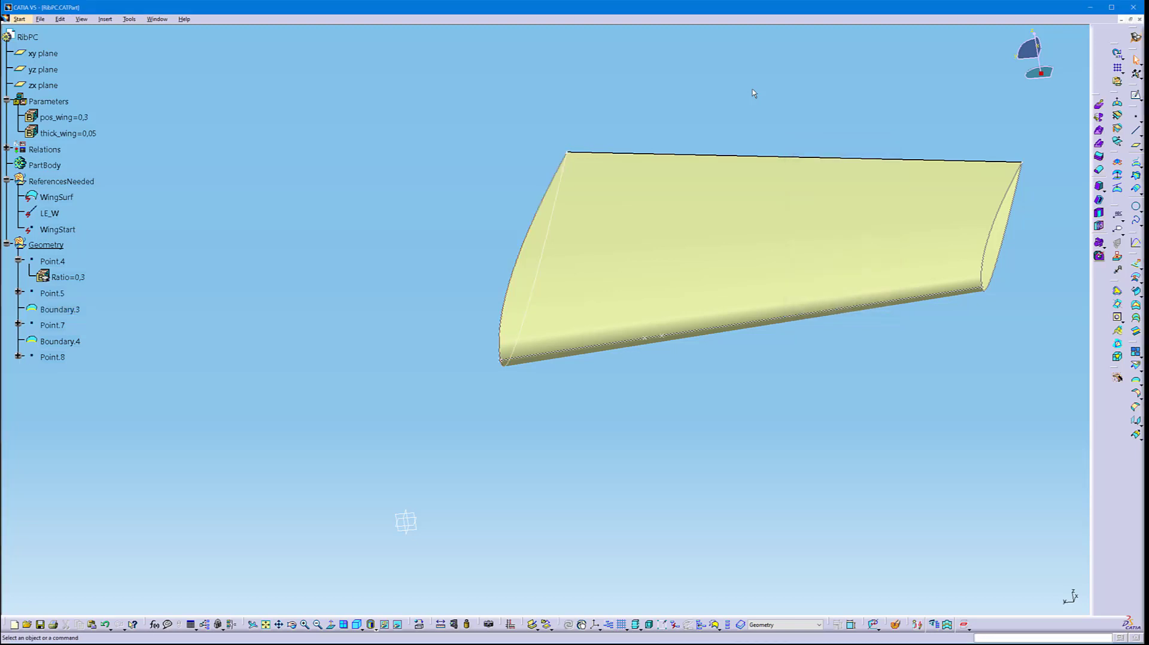
# Create a point on the wing-tip boundary curve Boundary.4, defined by ratio of curve length
pyautogui.click(1137, 120)
pyautogui.click(1101, 123)
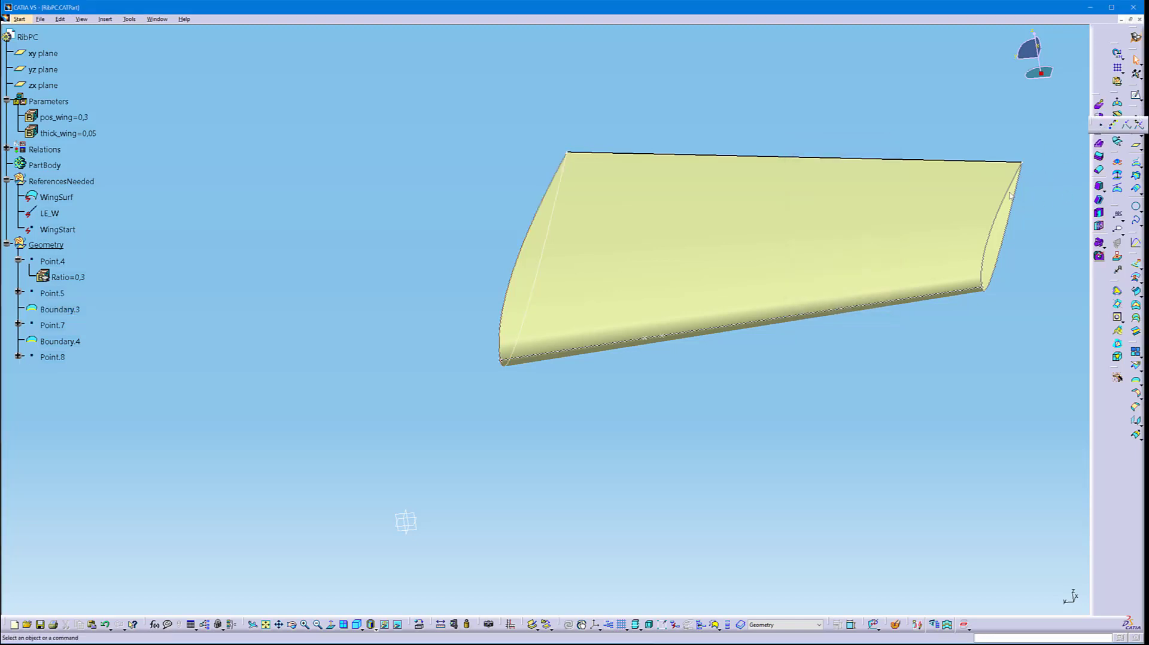
pyautogui.click(996, 200)
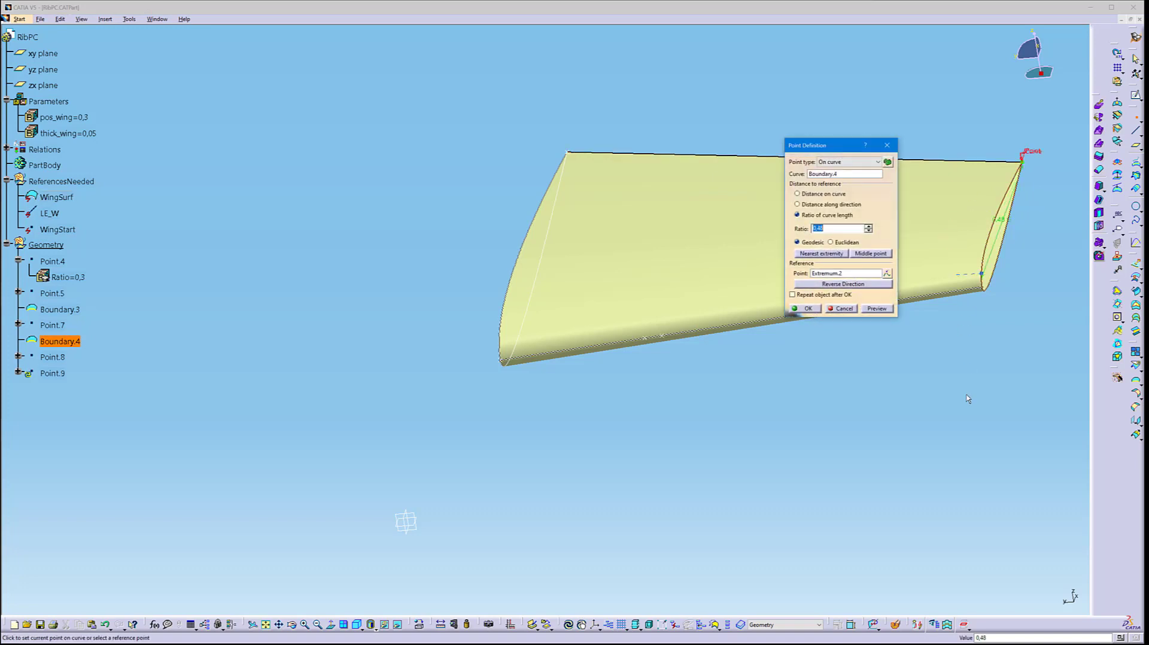
pyautogui.click(807, 309)
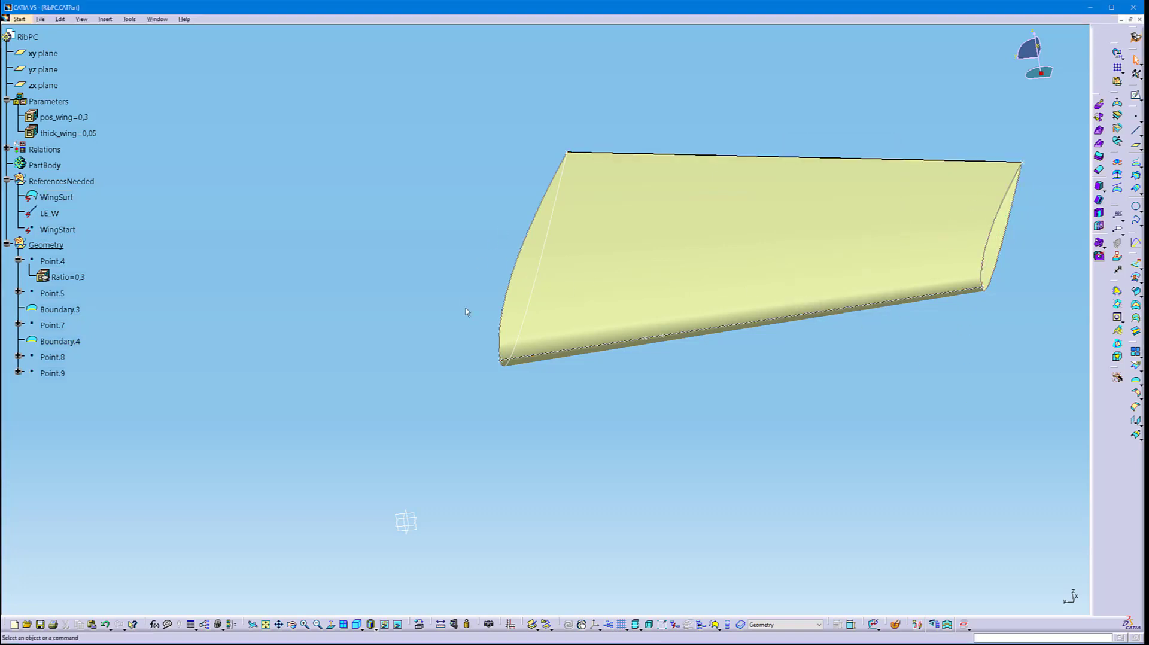
# Create a point-point line at the wing root from WingStart to the trailing-edge point Point.8
pyautogui.moveTo(517, 407); pyautogui.dragTo(646, 373, button='middle')
pyautogui.moveTo(582, 367); pyautogui.dragTo(583, 377, button='middle')
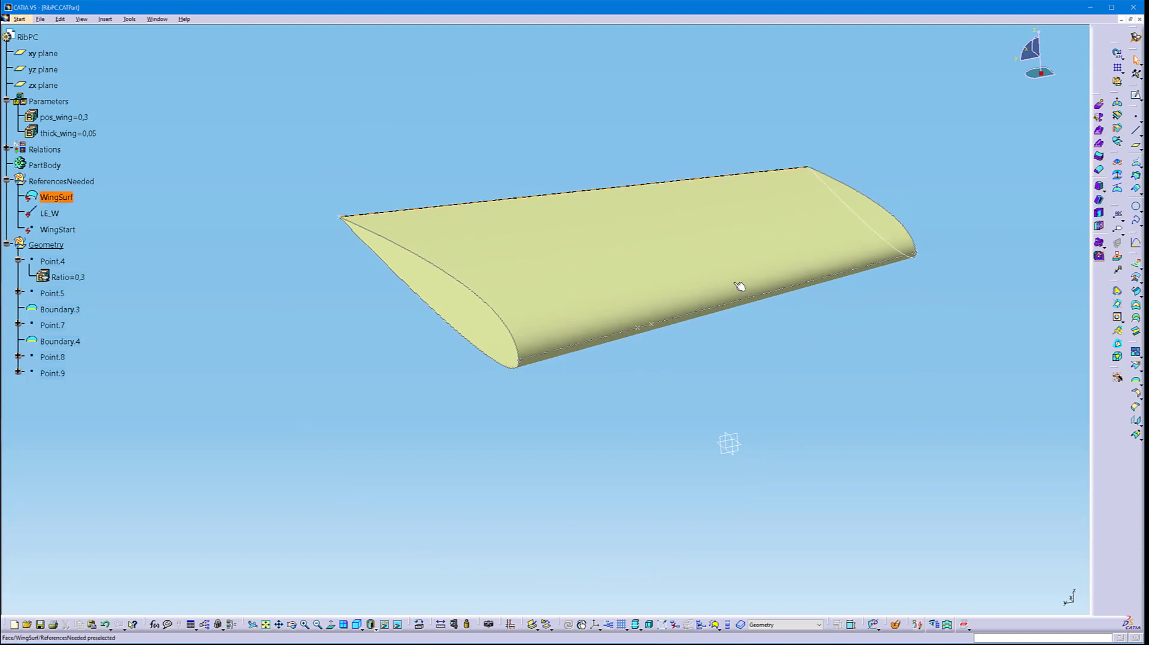
pyautogui.click(1136, 132)
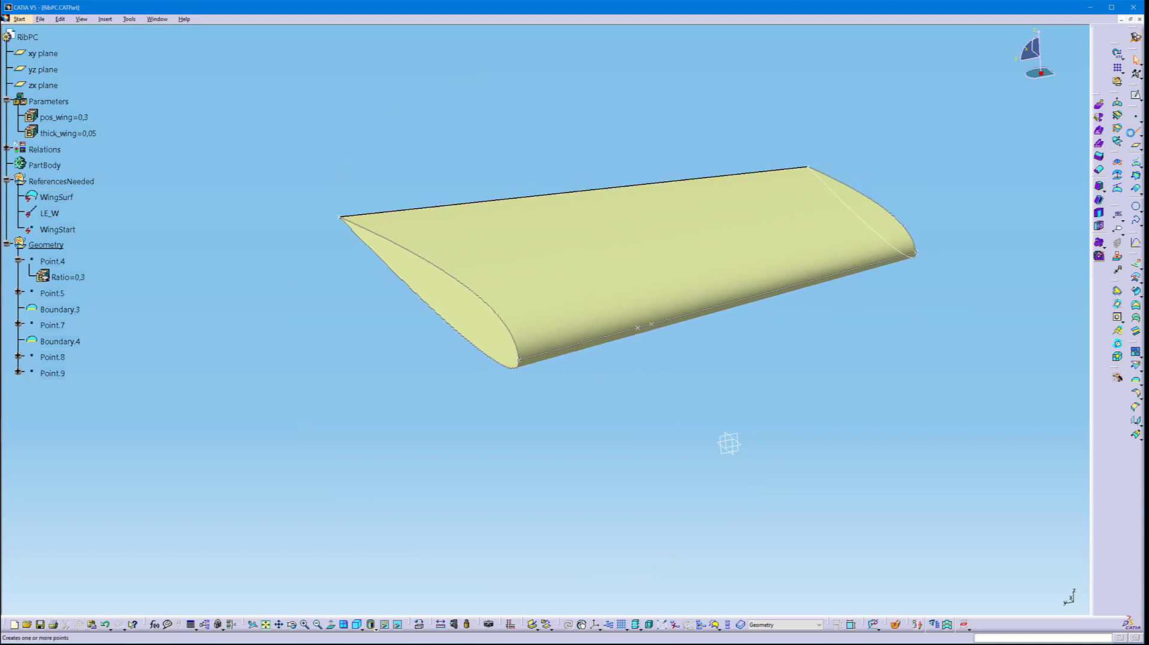
pyautogui.click(518, 360)
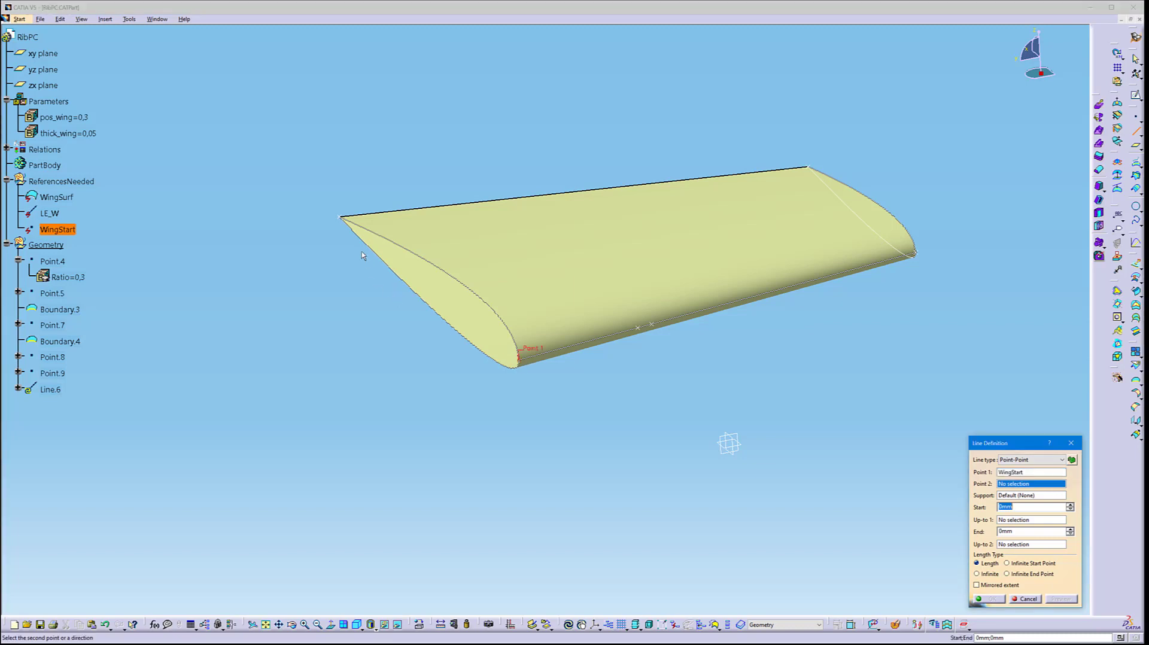
pyautogui.click(340, 217)
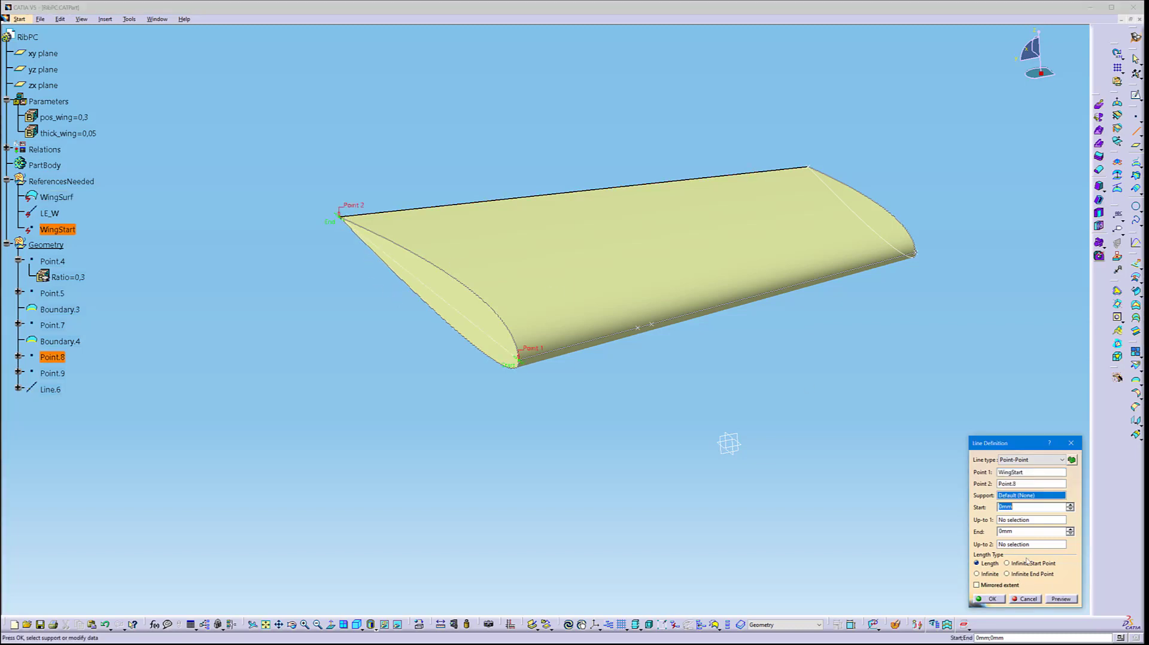
pyautogui.click(989, 599)
# Create a point-point line at the wing tip from Point.7 to the trailing-edge point Point.9
pyautogui.moveTo(633, 294); pyautogui.dragTo(636, 298, button='middle')
pyautogui.middleClick(768, 333)
pyautogui.moveTo(599, 254); pyautogui.dragTo(763, 382, button='middle')
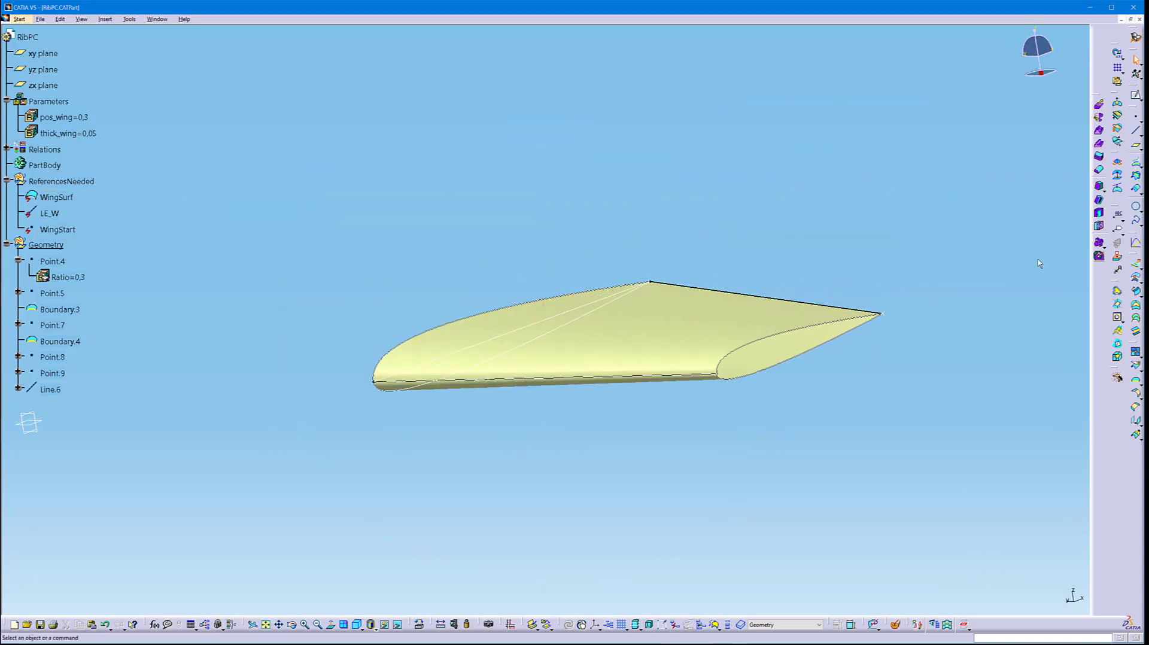
pyautogui.click(1135, 130)
pyautogui.click(717, 372)
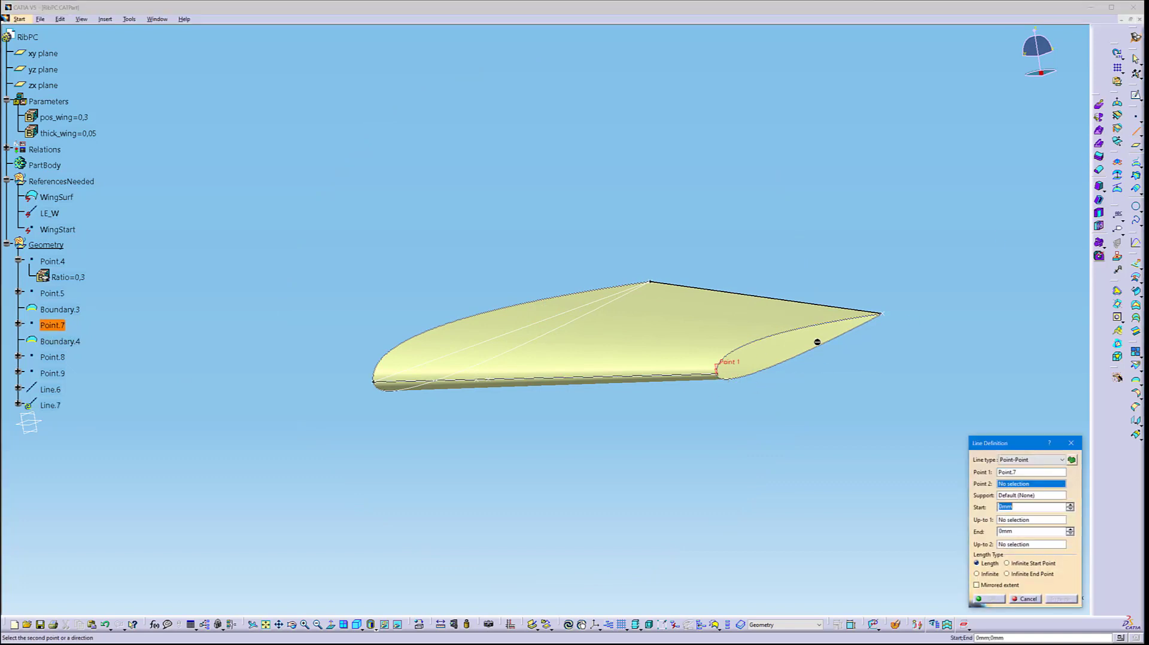
pyautogui.click(886, 314)
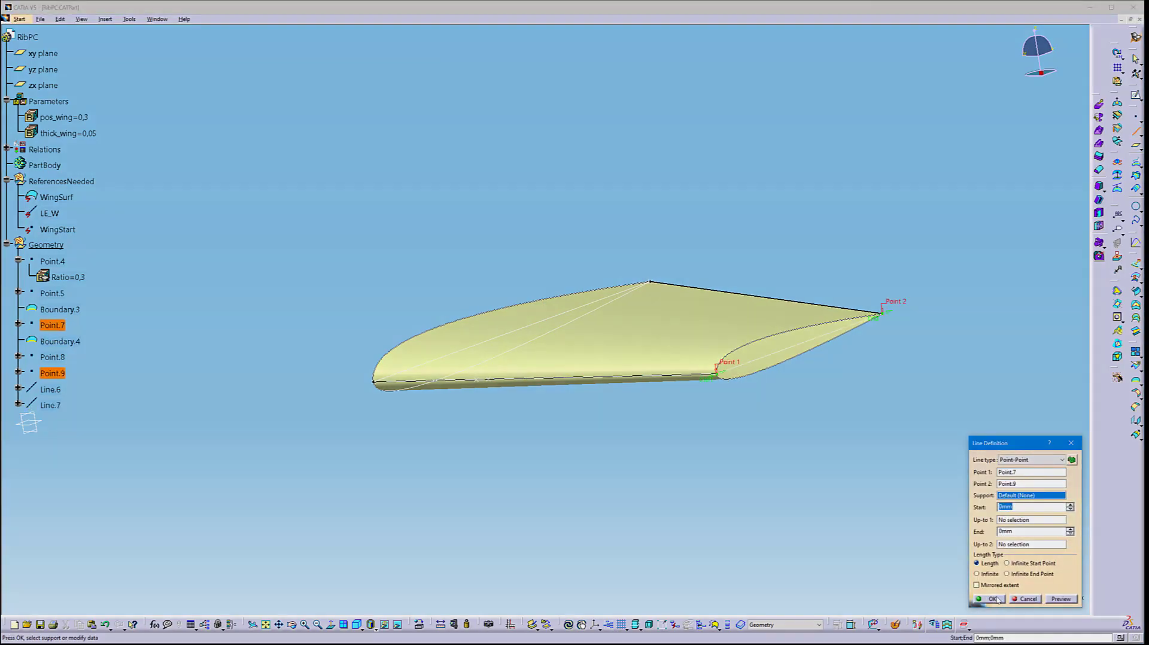
pyautogui.click(988, 598)
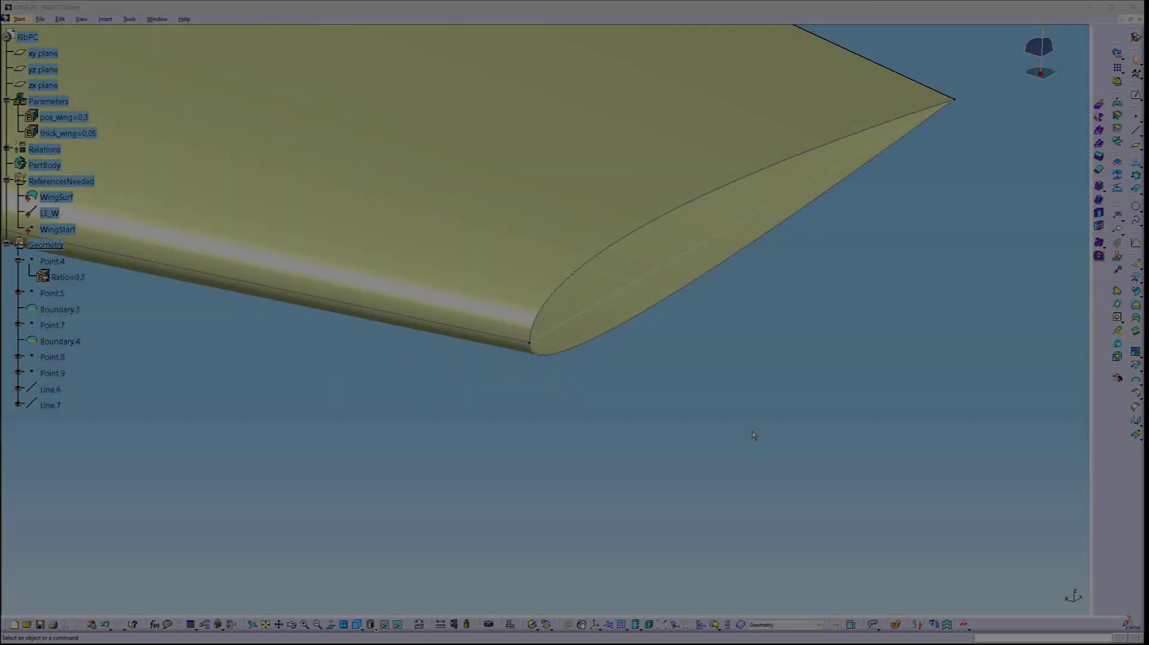
# Create a plane through the three points WingStart, Point.7 and Point.9
pyautogui.moveTo(602, 238); pyautogui.dragTo(523, 321, button='middle')
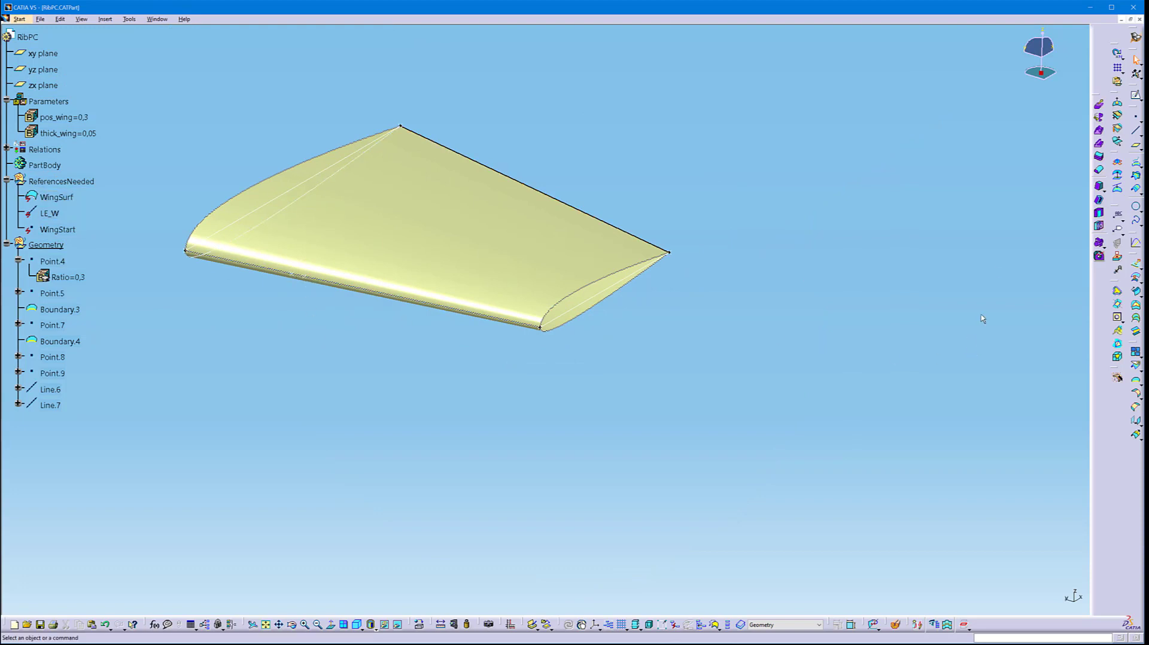
pyautogui.click(1135, 145)
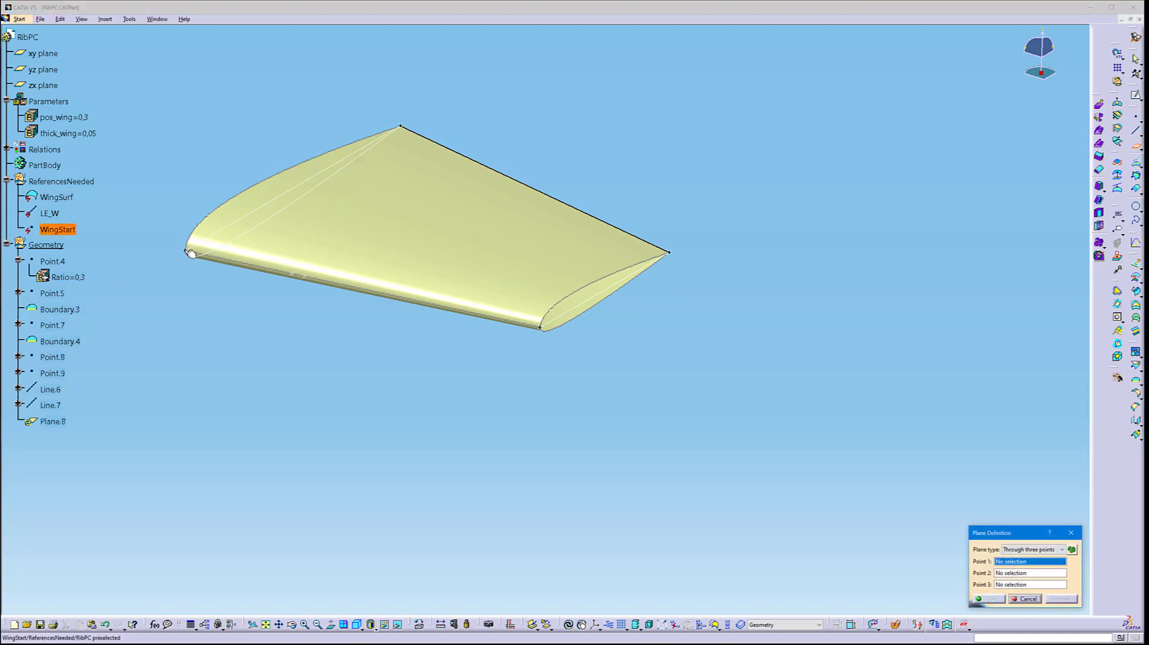
pyautogui.click(190, 253)
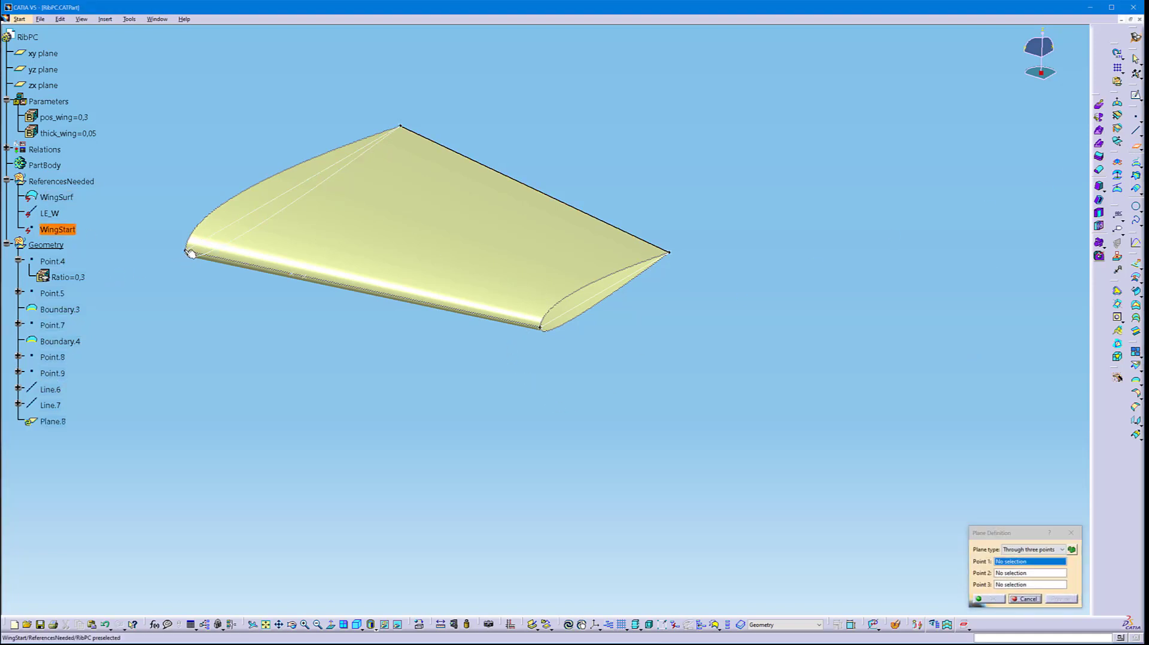
pyautogui.click(545, 332)
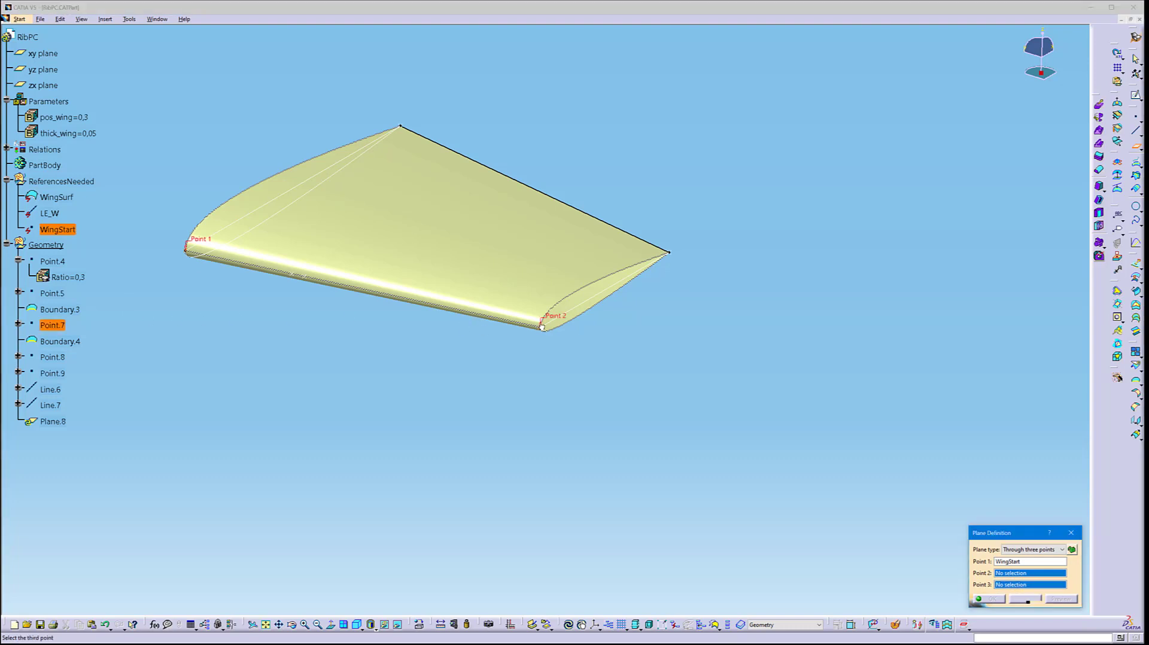
pyautogui.click(669, 251)
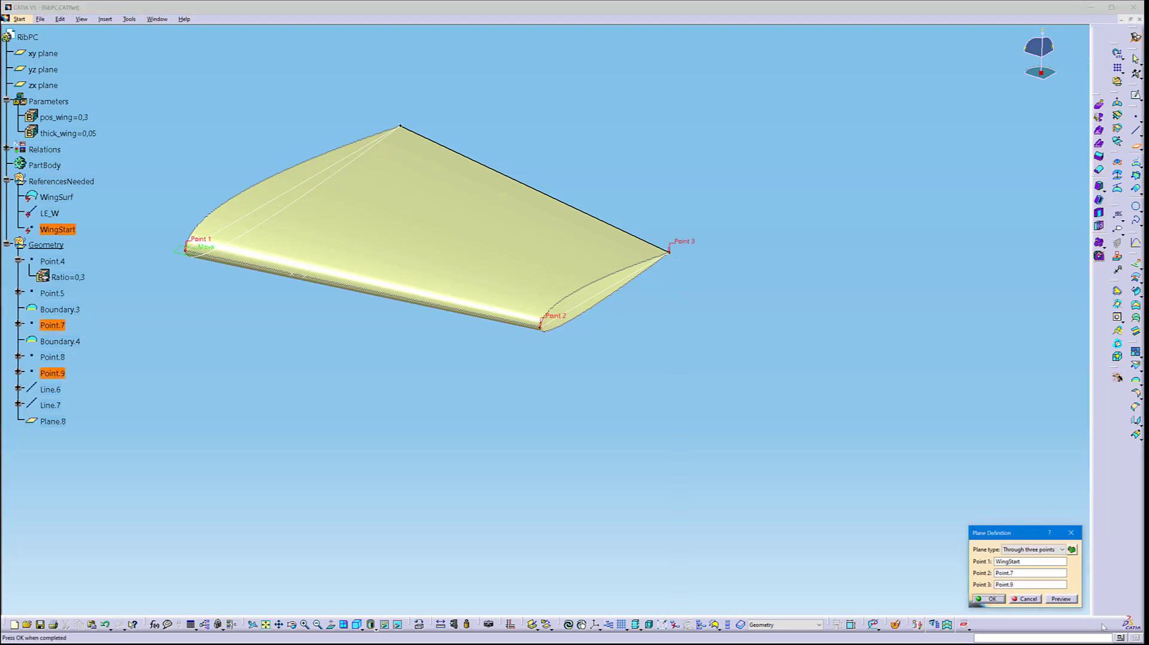
pyautogui.click(991, 599)
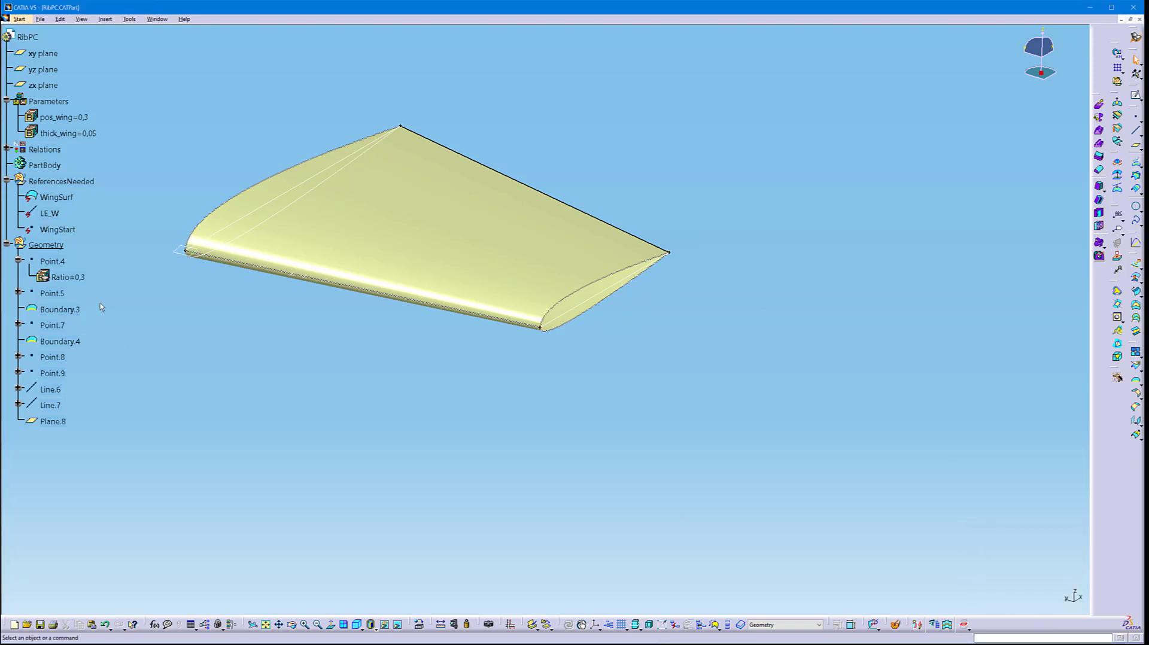
# Create an Angle/Normal to plane plane at 90deg to Plane.8, using the root line Line.6 as rotation axis
pyautogui.click(52, 421)
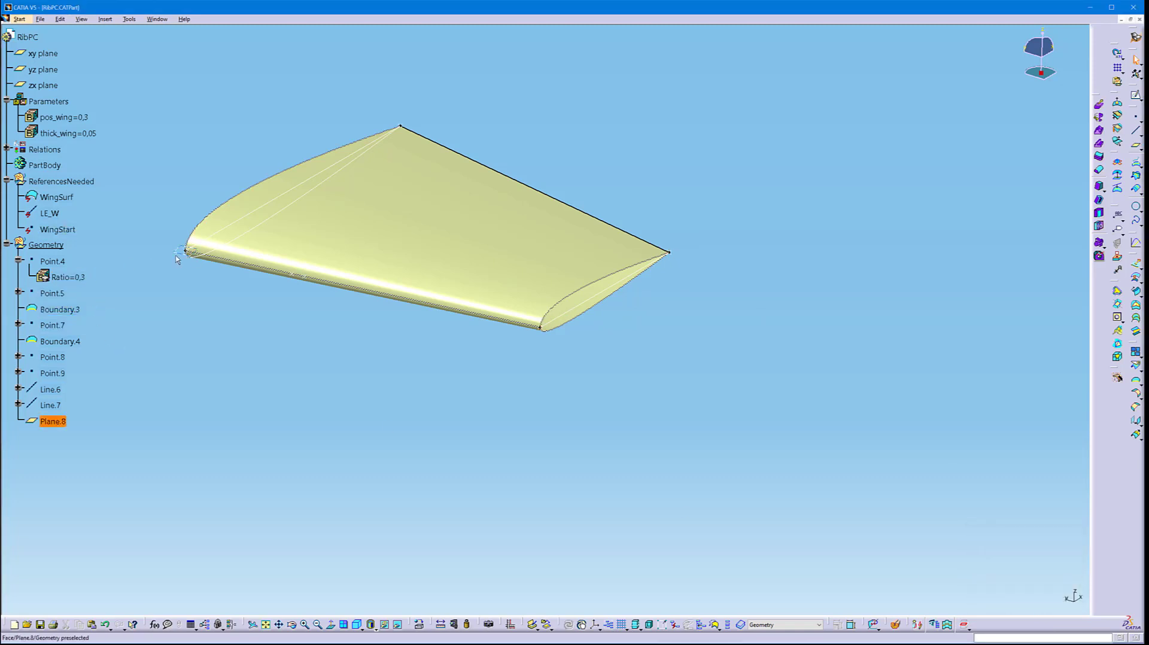
pyautogui.click(284, 428)
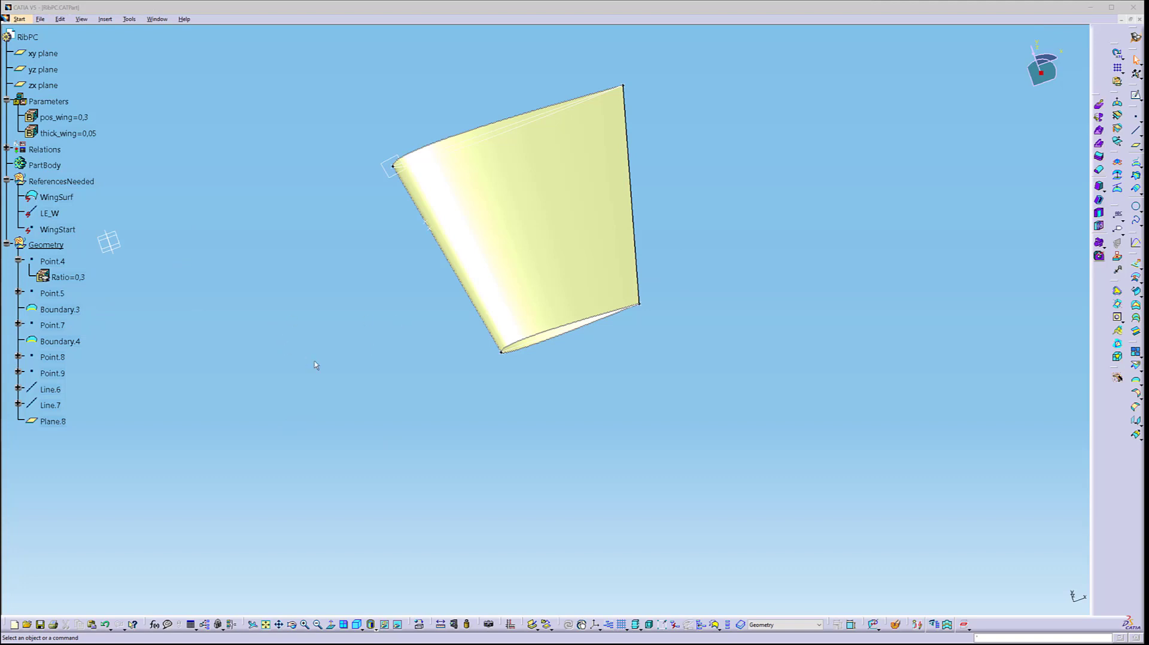
pyautogui.moveTo(318, 369); pyautogui.dragTo(386, 350, button='middle')
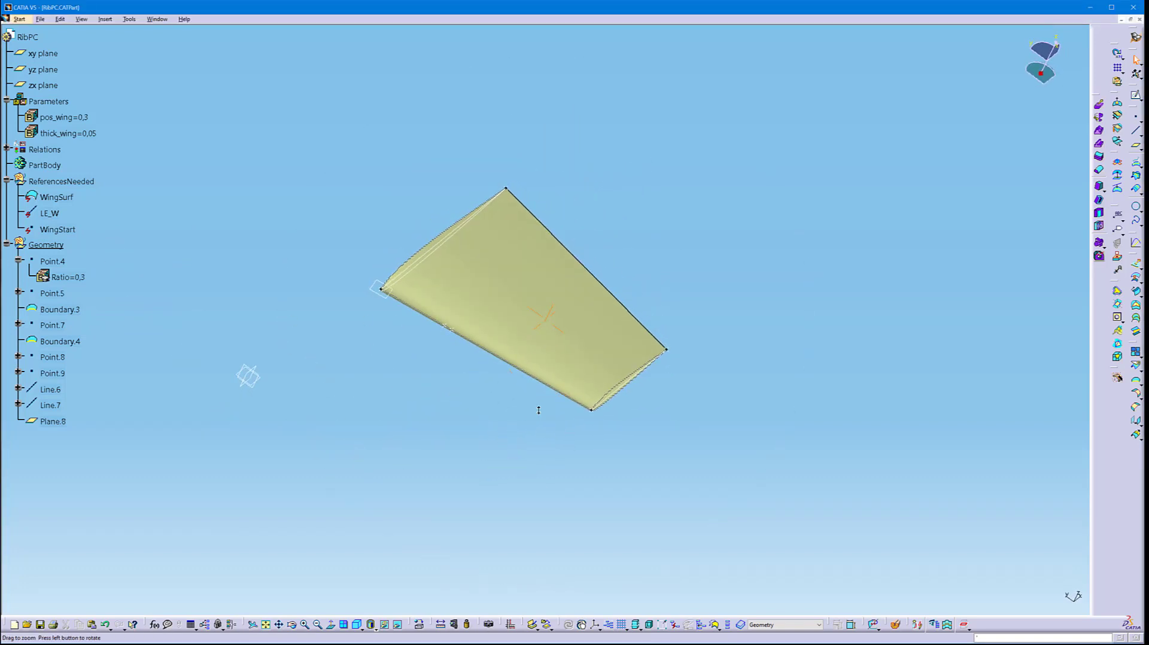
pyautogui.click(383, 292)
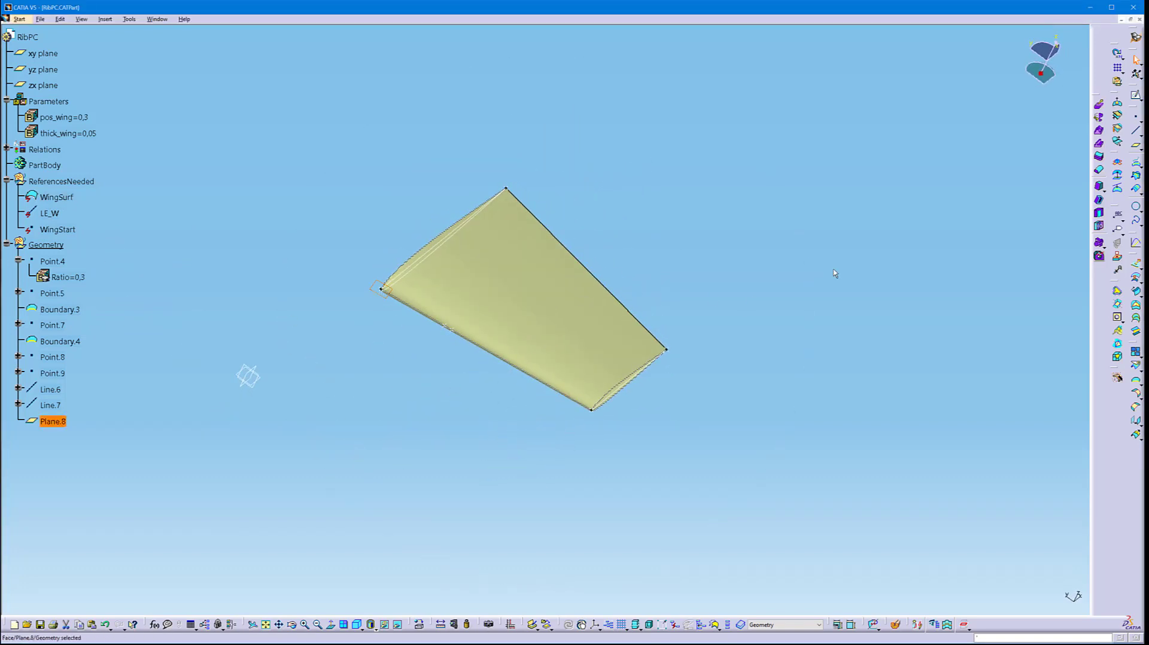
pyautogui.click(1136, 143)
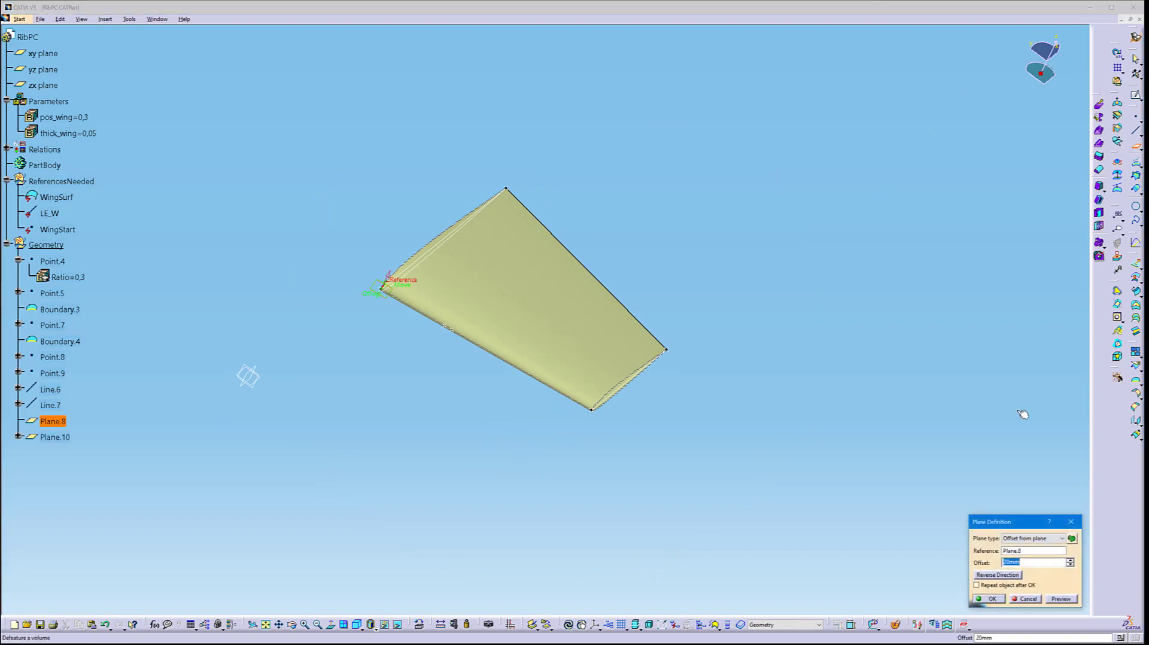
pyautogui.click(1042, 538)
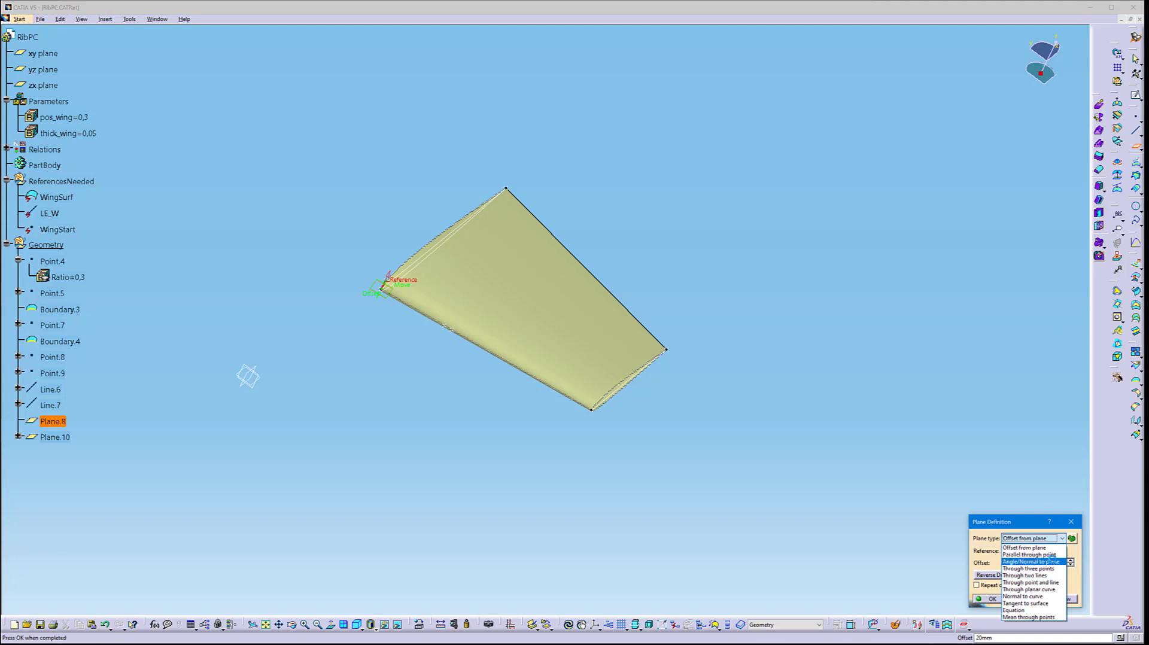
pyautogui.click(1052, 561)
pyautogui.moveTo(1021, 521); pyautogui.dragTo(838, 378)
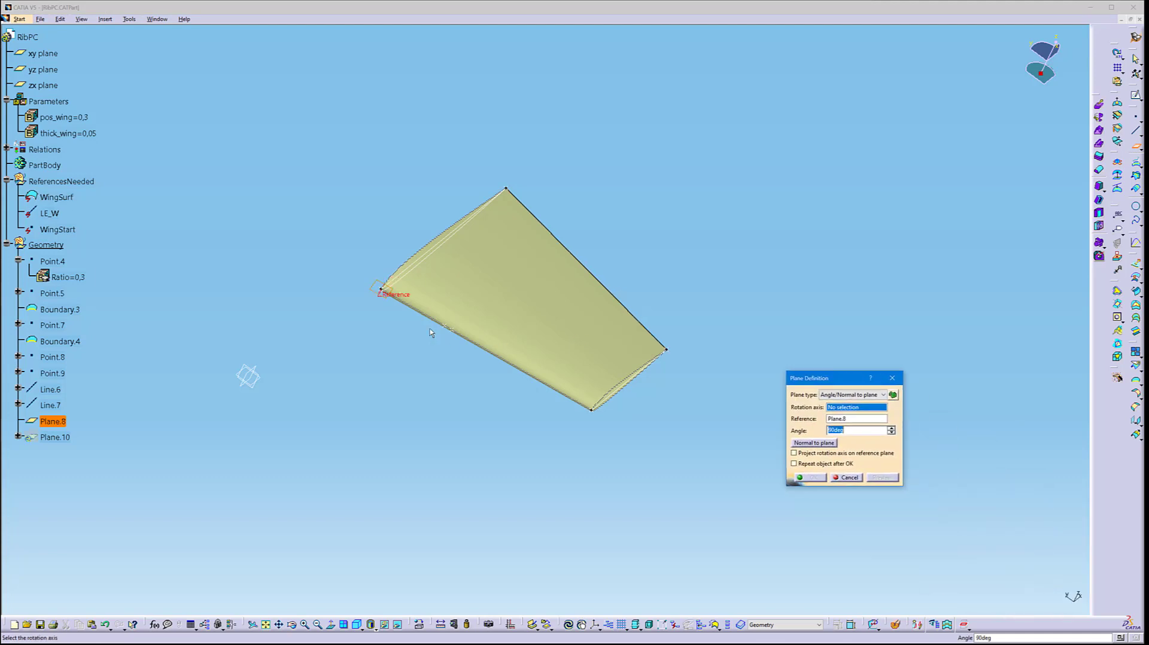
pyautogui.click(871, 409)
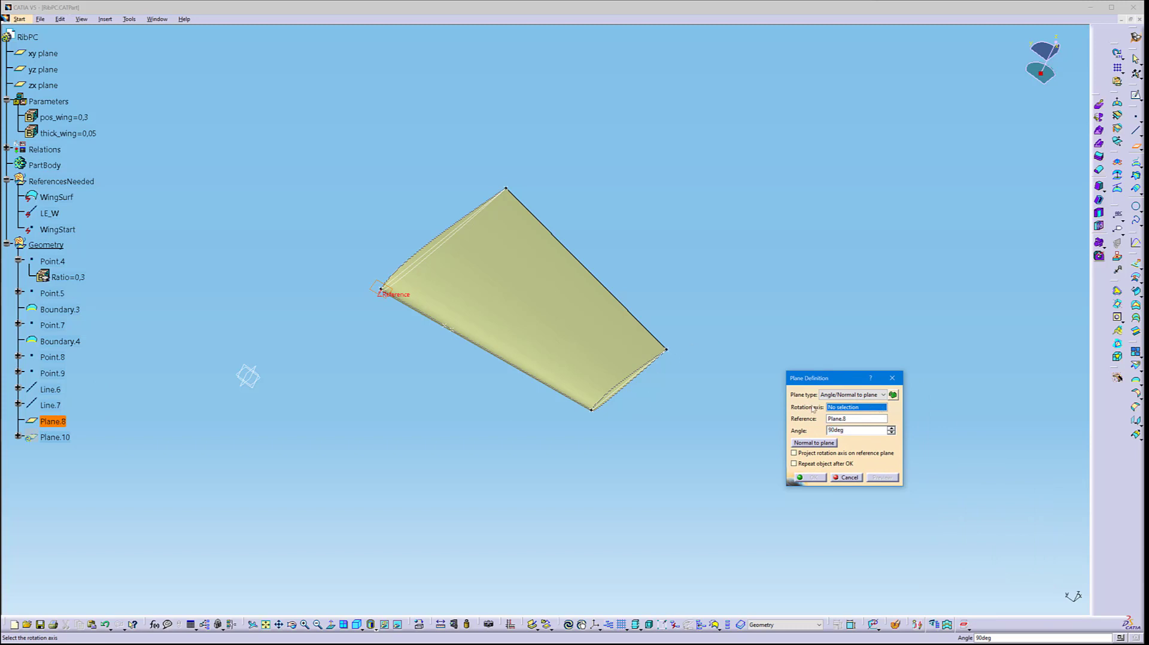
pyautogui.click(407, 273)
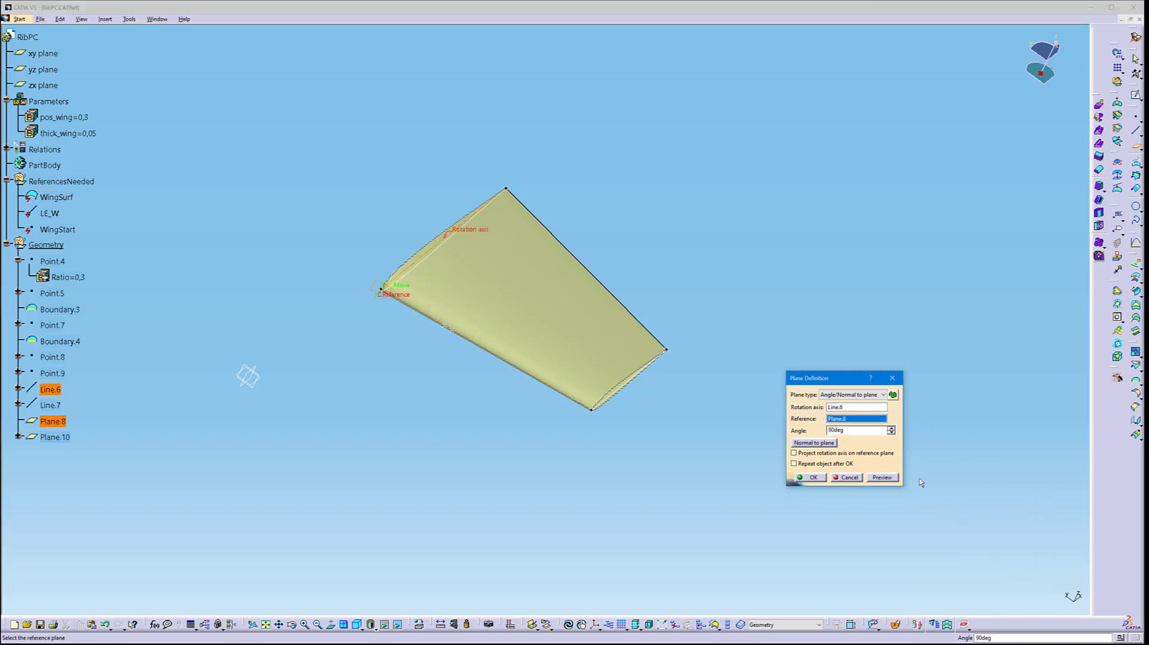
pyautogui.click(813, 478)
pyautogui.click(812, 478)
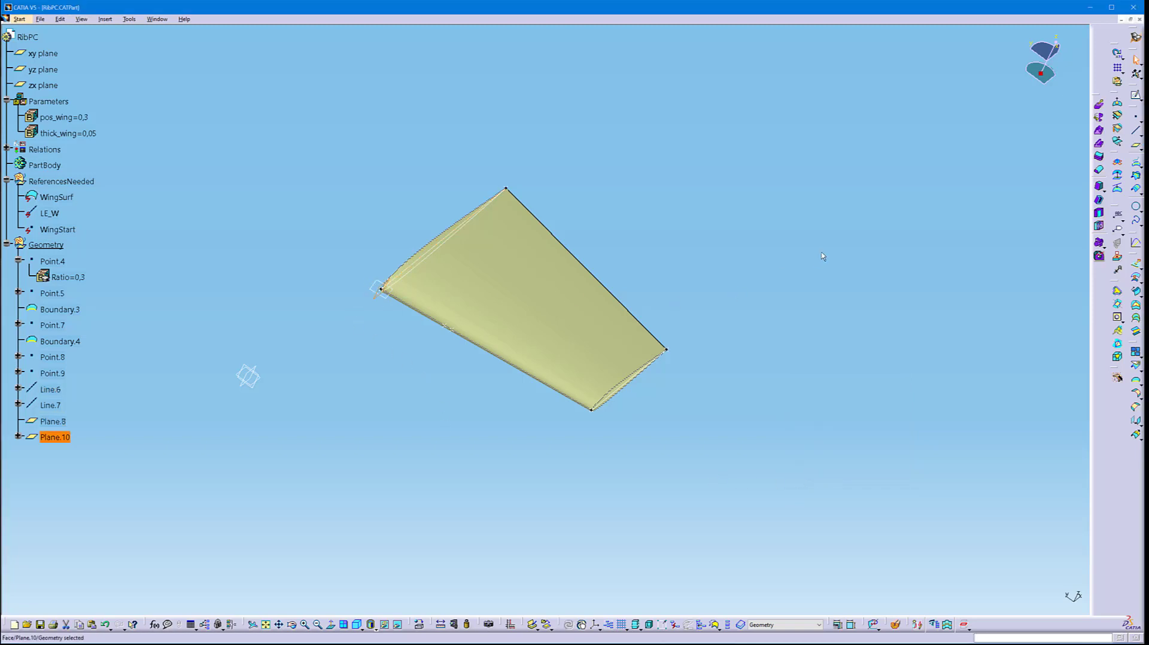
# Create a plane parallel to Plane.10 through Point.4 on the leading edge
pyautogui.click(1136, 146)
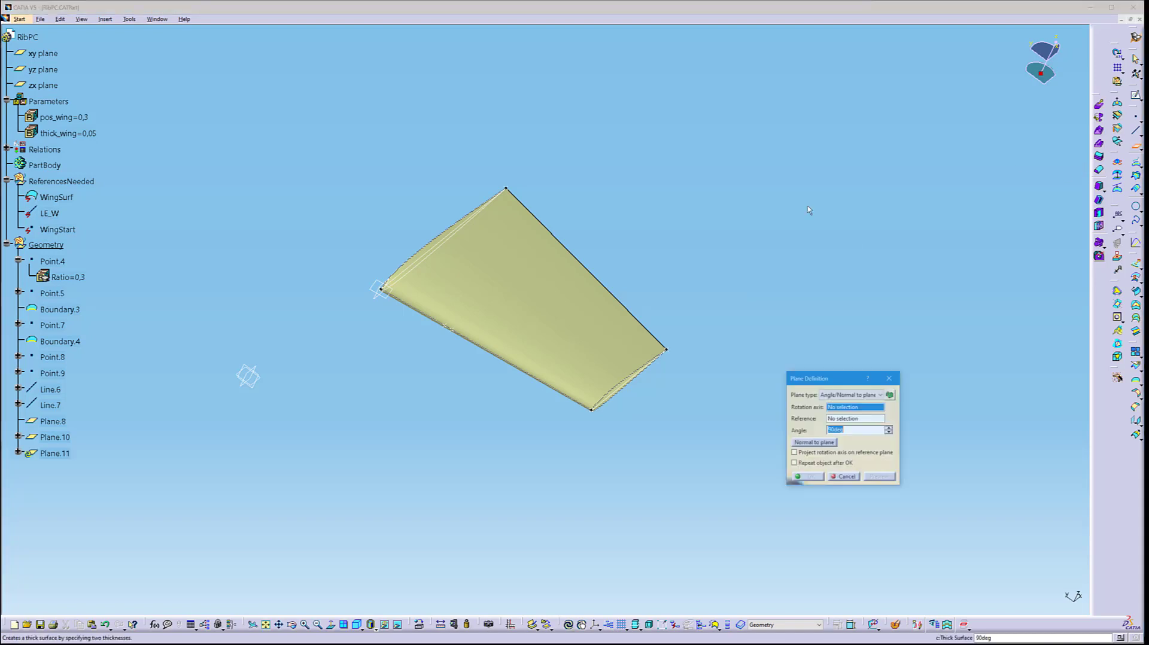
pyautogui.click(377, 299)
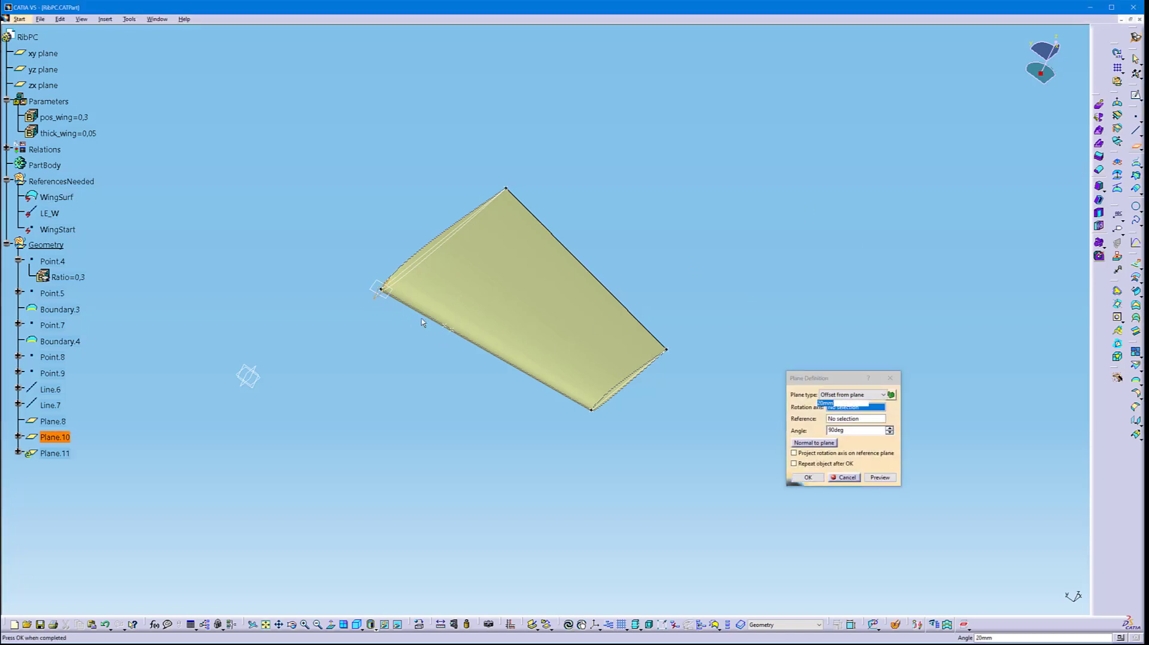
pyautogui.click(445, 327)
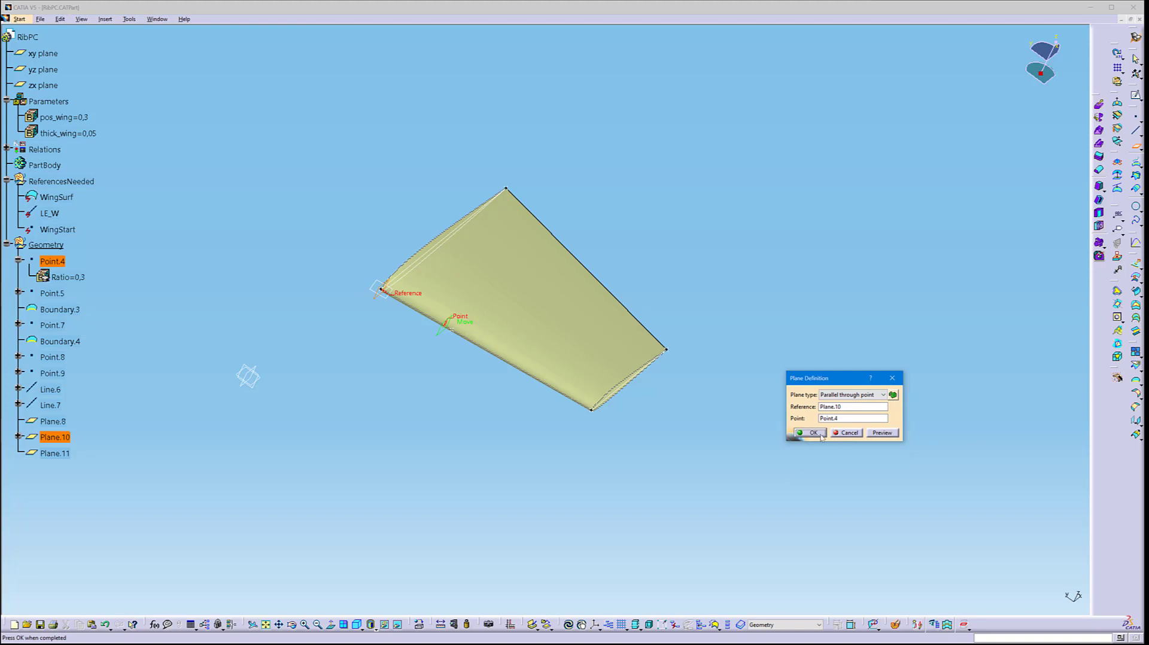
pyautogui.click(813, 433)
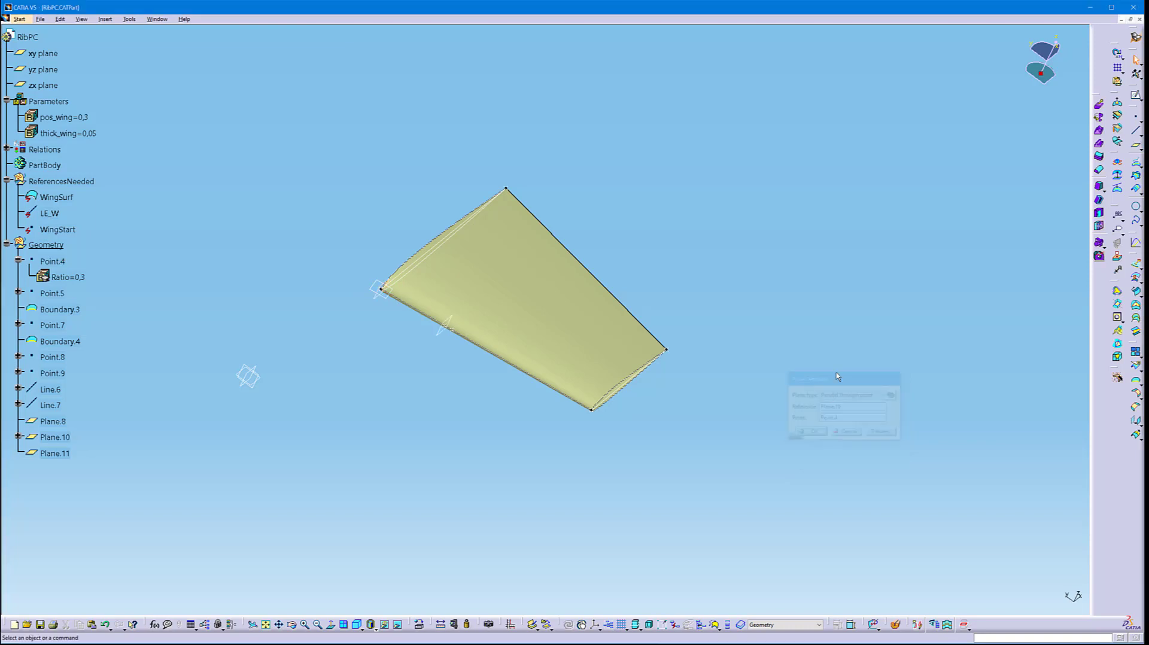
# Create a second plane parallel to Plane.10, passing through Point.5 on the leading edge
pyautogui.click(1136, 150)
pyautogui.click(379, 296)
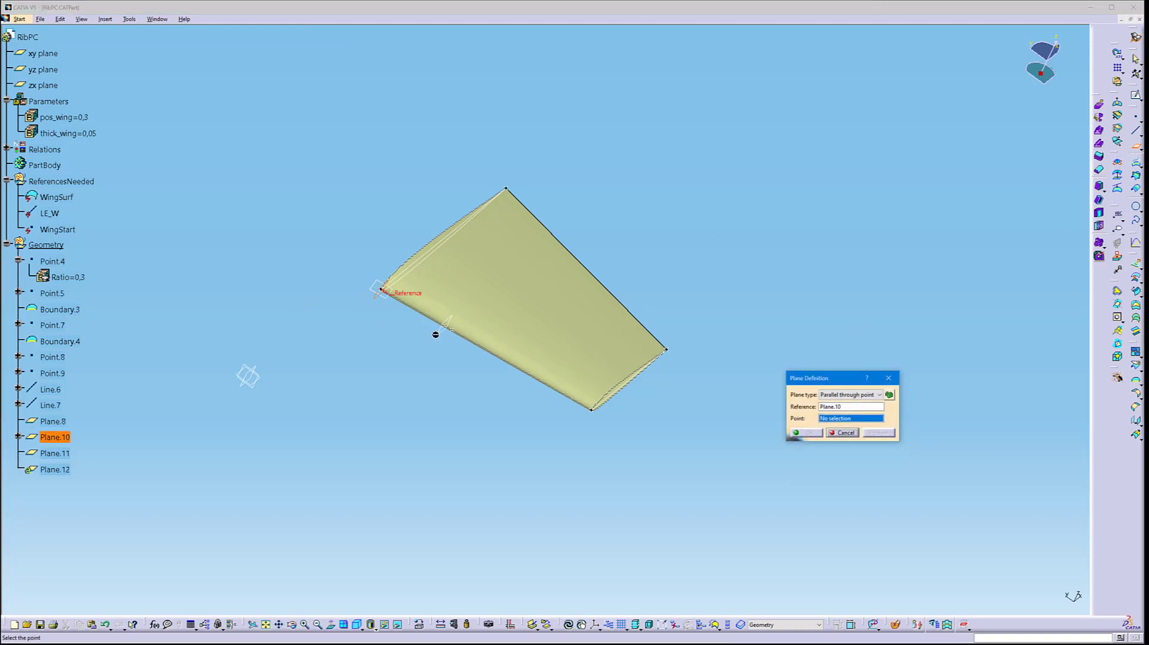
pyautogui.click(448, 329)
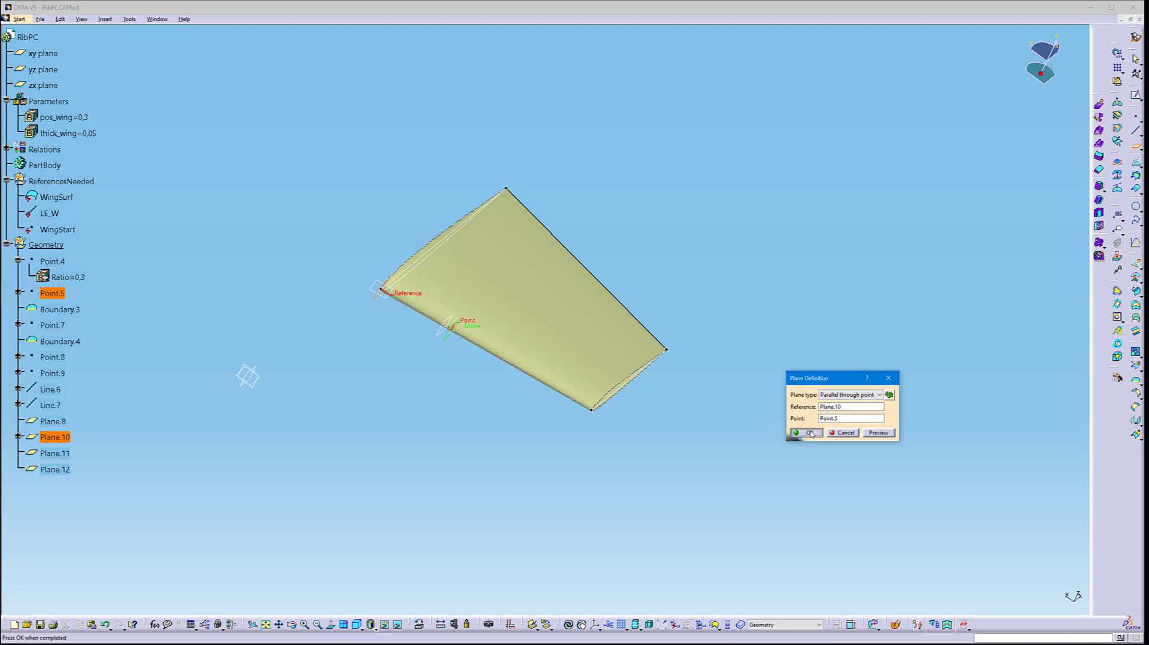
pyautogui.click(808, 432)
# Save the part as RibPC.CATPart in the Aircraft_tmtk57 folder
pyautogui.moveTo(521, 356); pyautogui.dragTo(385, 528, button='middle')
pyautogui.moveTo(525, 344); pyautogui.dragTo(568, 481, button='middle')
pyautogui.moveTo(539, 411); pyautogui.dragTo(433, 495, button='middle')
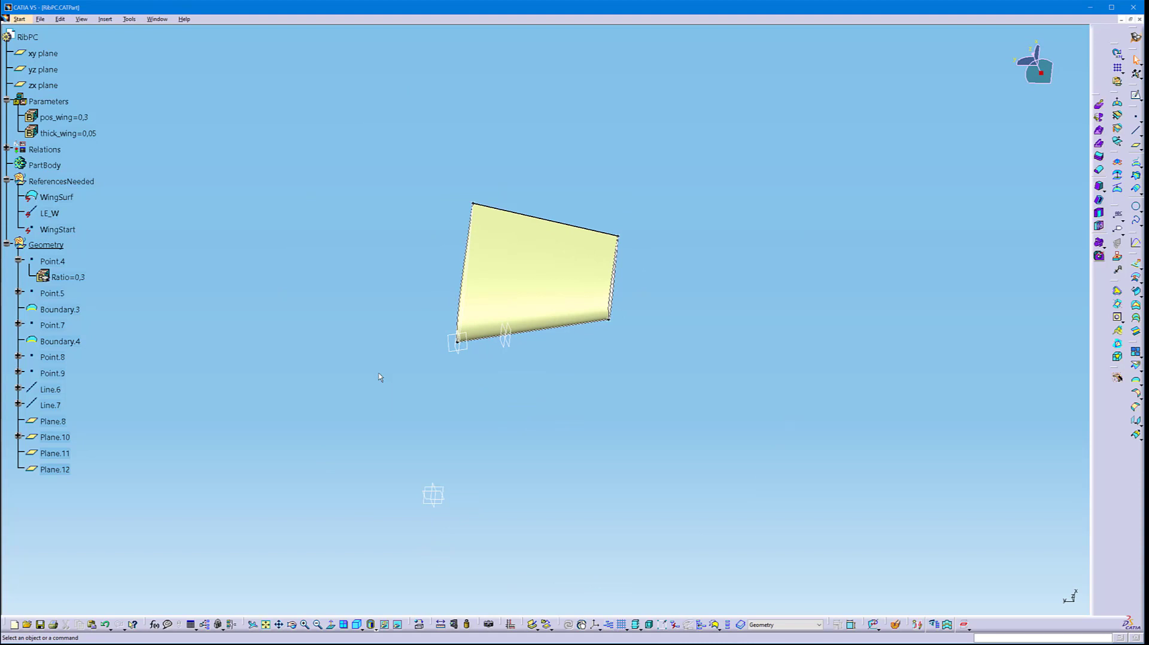
pyautogui.click(106, 18)
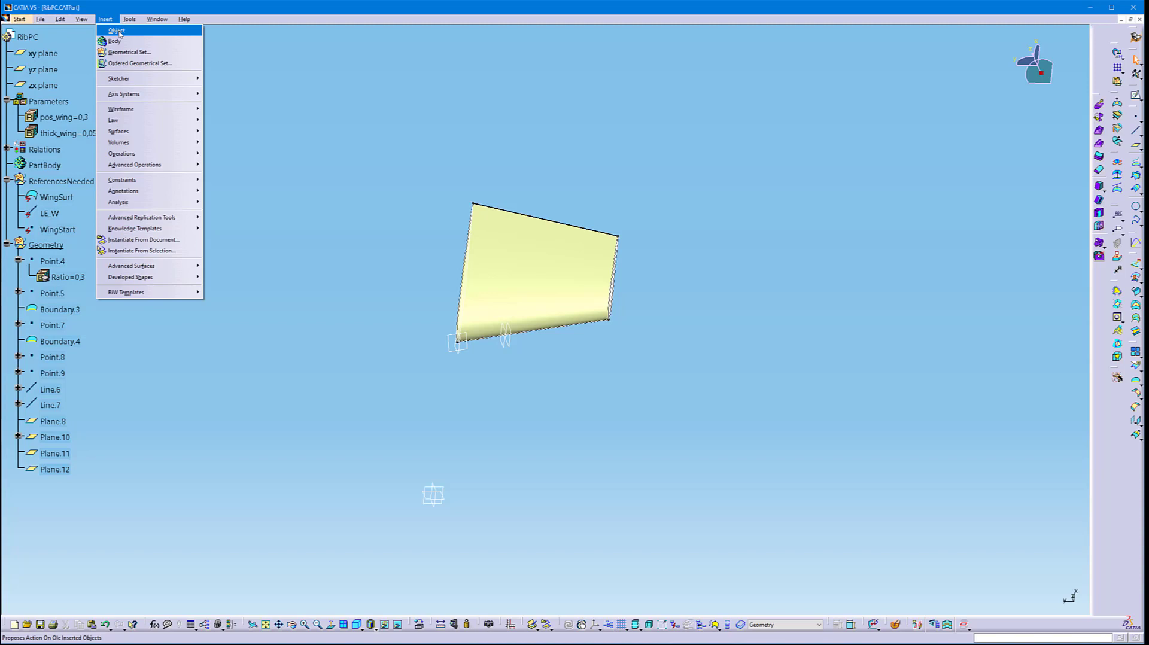
pyautogui.moveTo(40, 18)
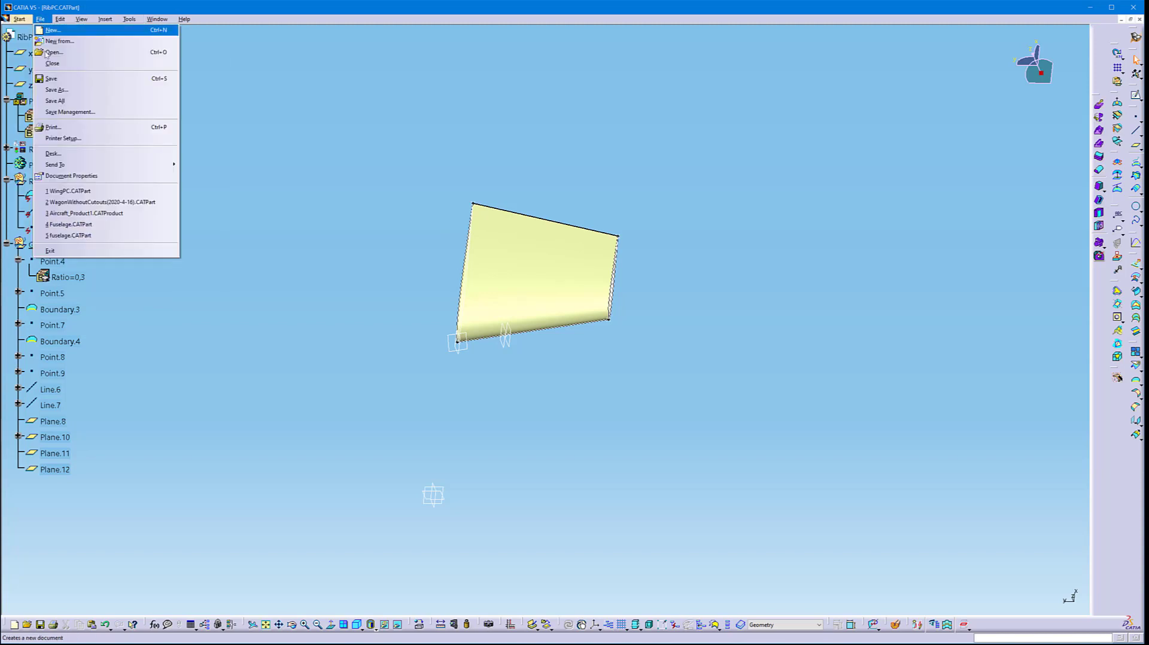
pyautogui.click(51, 79)
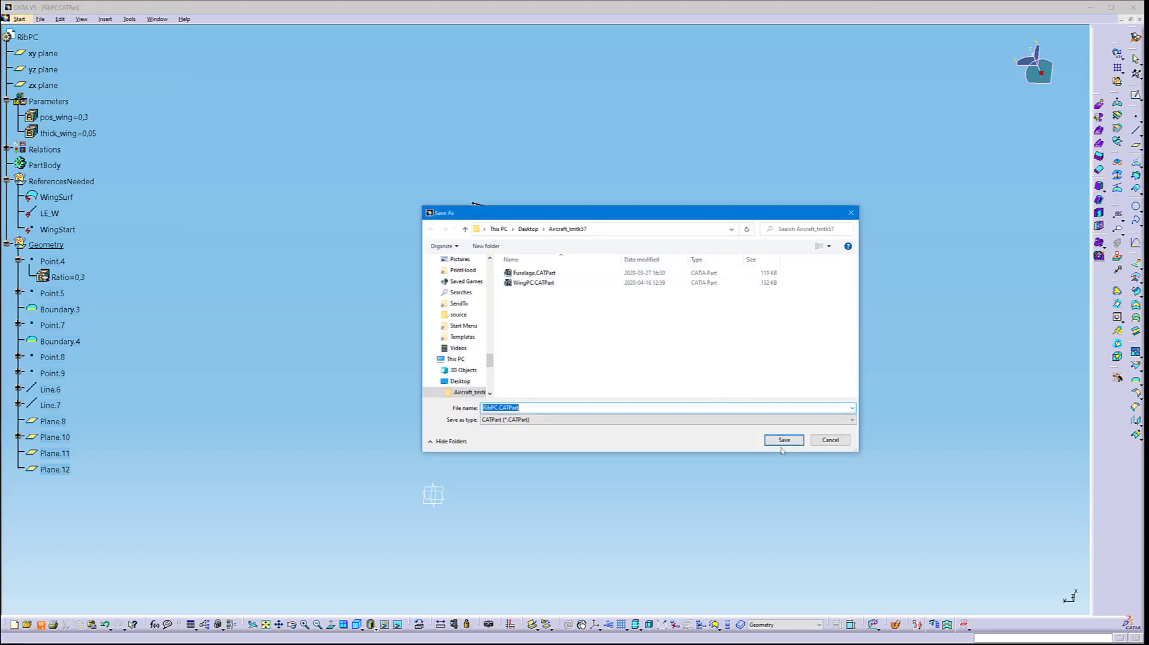
pyautogui.click(781, 443)
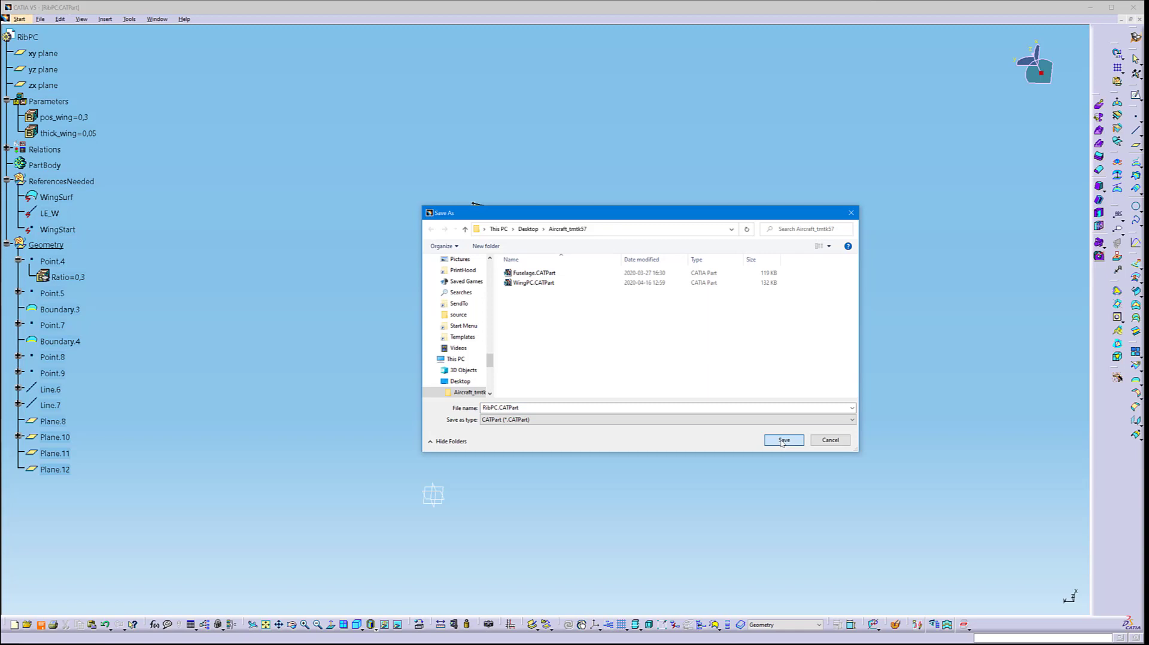
# Create a PowerCopy named PowerCopy containing the Geometry set, the Parameters and the Relations, with LE_W, WingStart and WingSurf as inputs
pyautogui.click(104, 18)
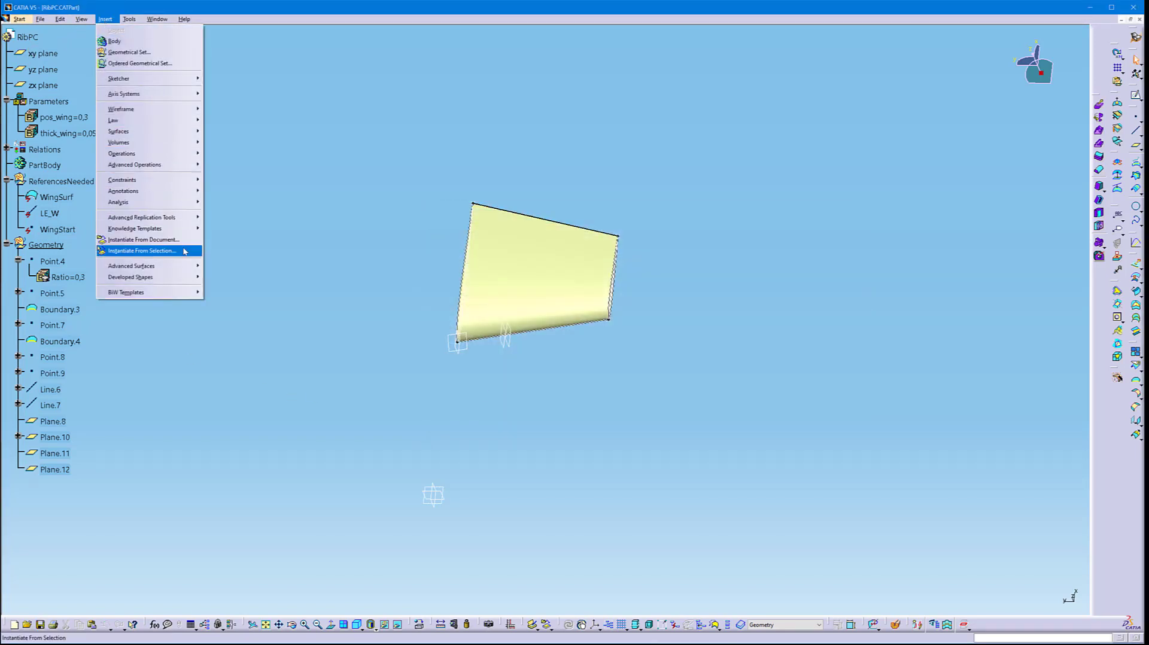
pyautogui.moveTo(190, 265)
pyautogui.moveTo(196, 227)
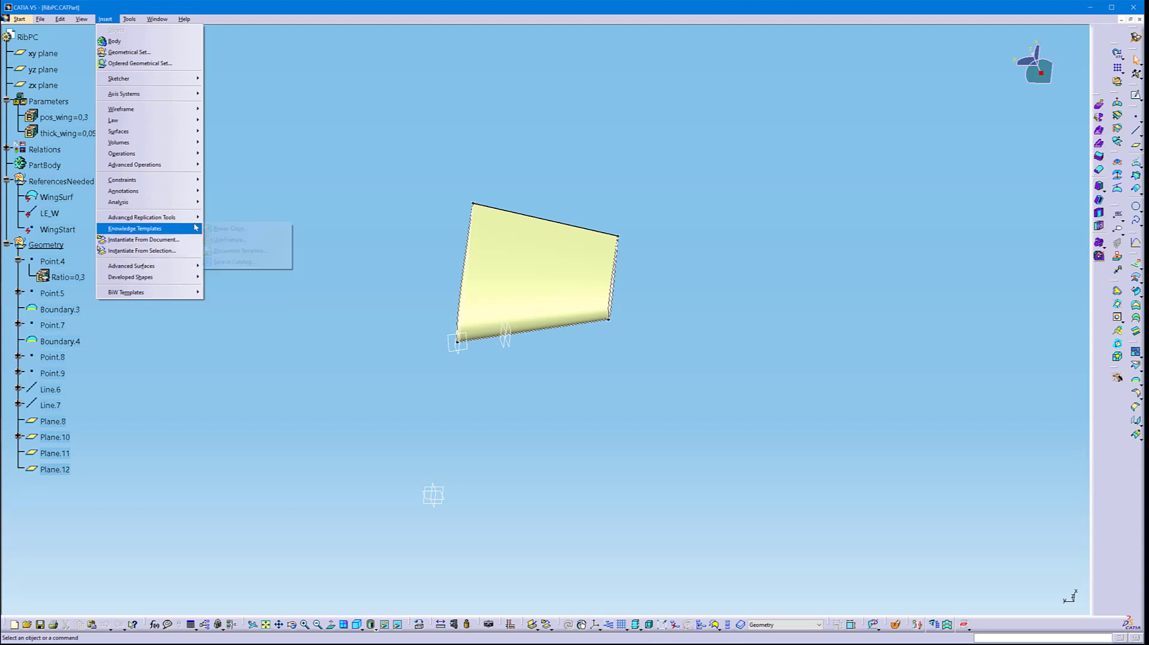
pyautogui.click(242, 231)
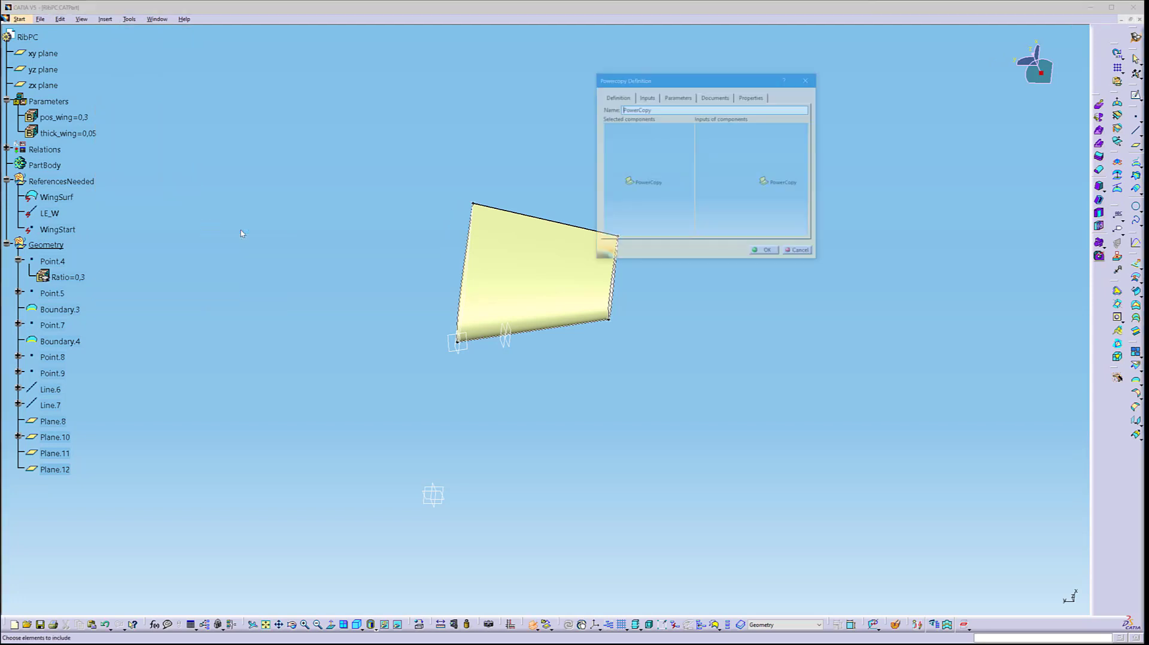
pyautogui.click(46, 246)
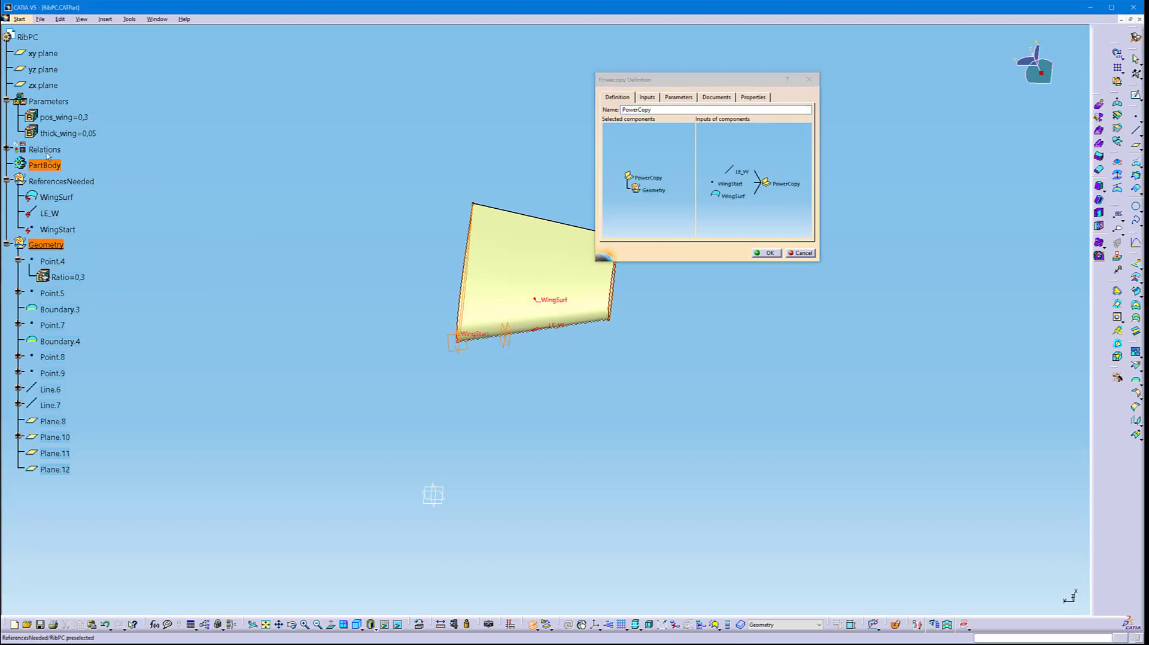
pyautogui.click(48, 101)
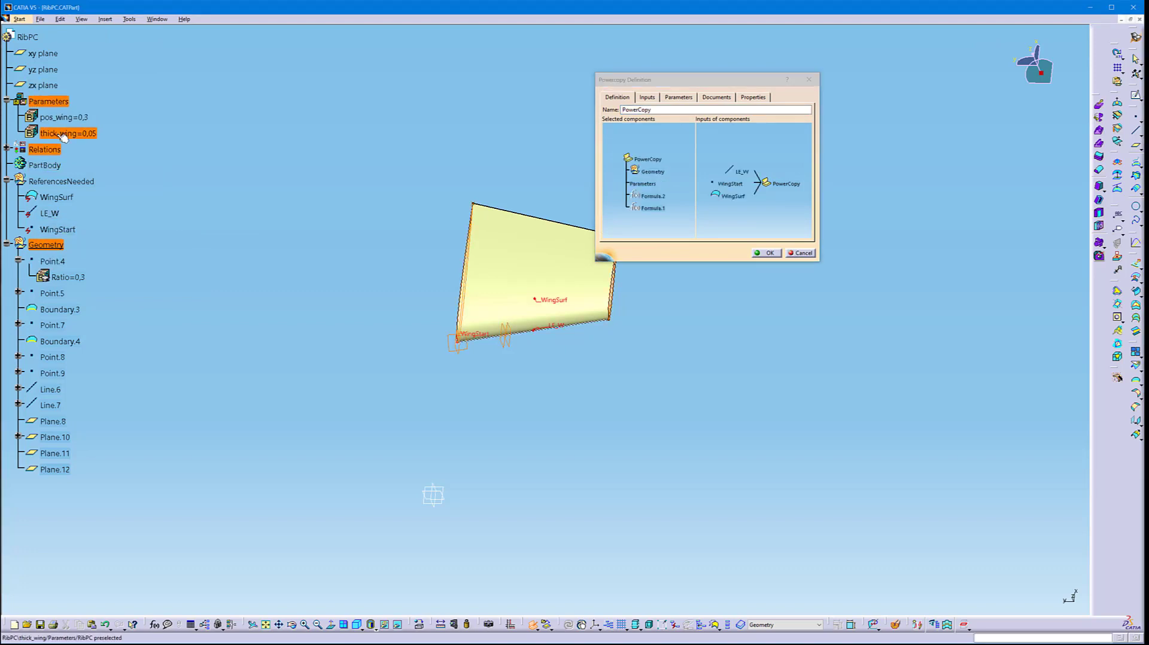
pyautogui.click(47, 149)
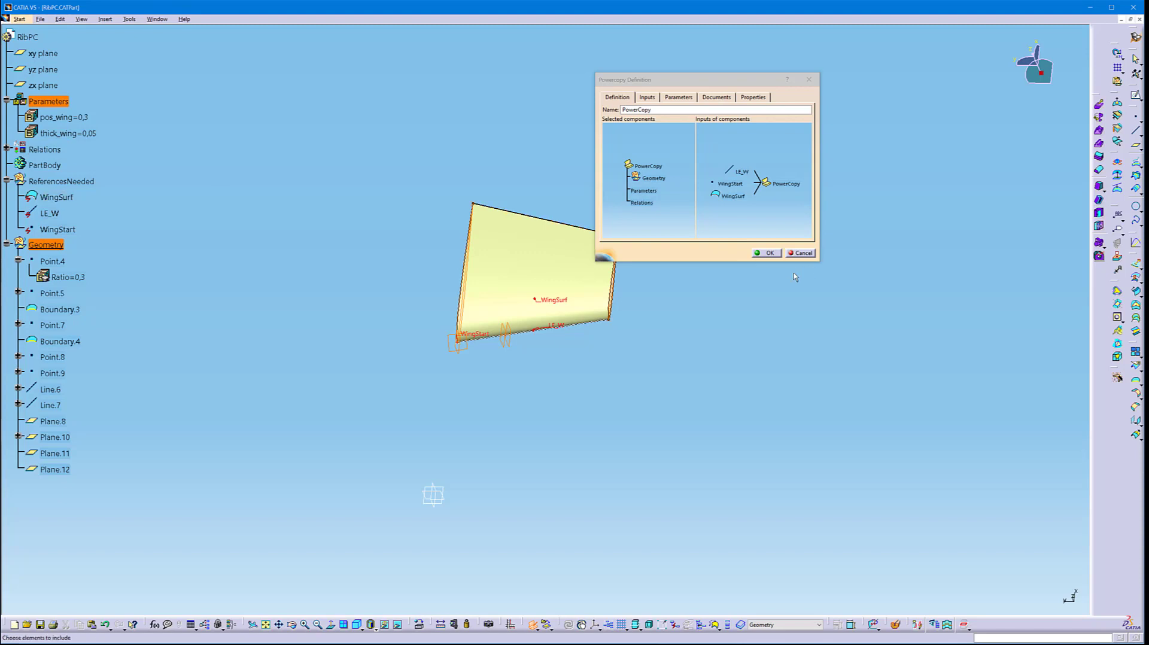
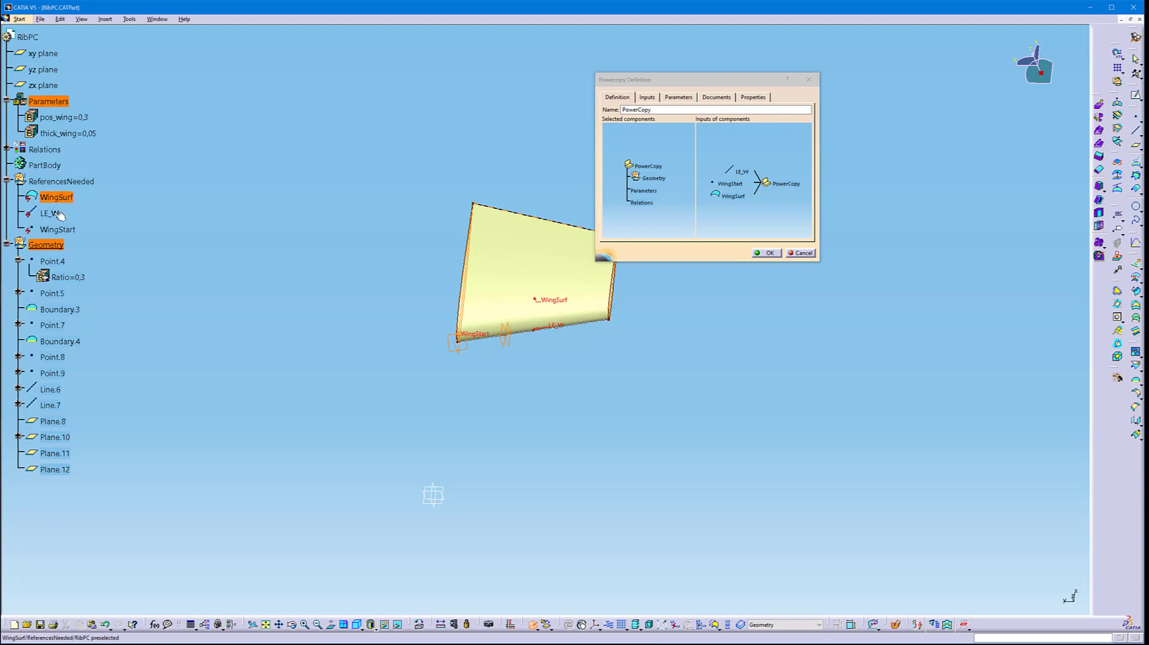
pyautogui.click(765, 257)
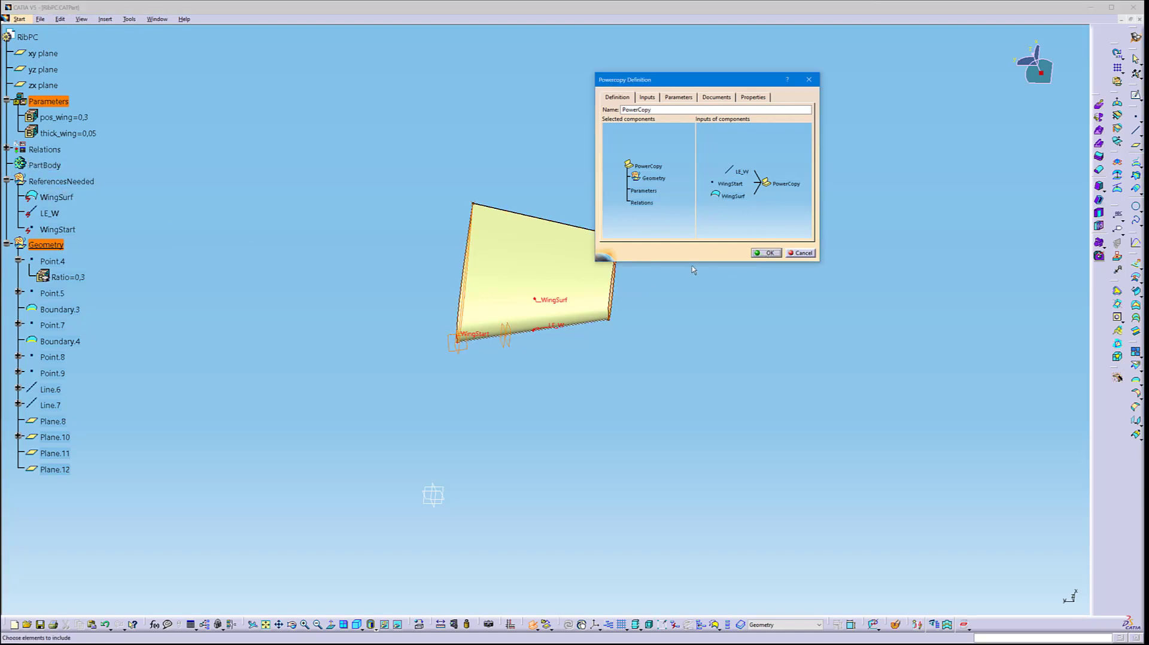
pyautogui.click(765, 253)
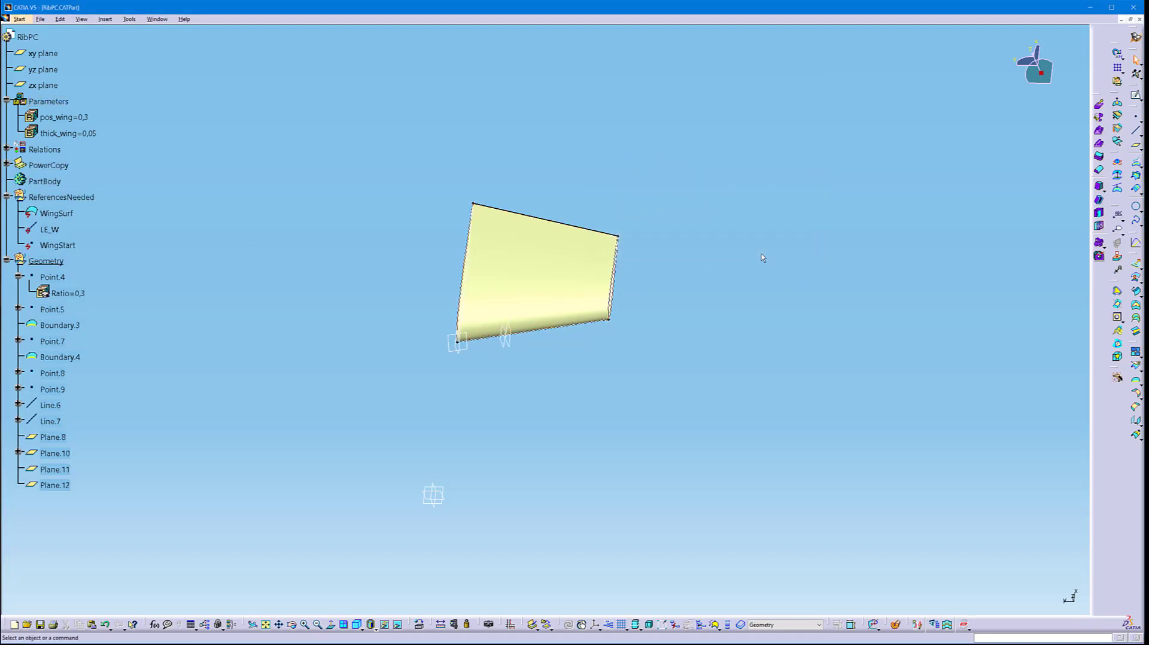
# Save and close the RibPC part, and switch to the Aircraft Config macro in the Visual Basic for Applications editor
pyautogui.hotkey('ctrl', 's')
pyautogui.click(1139, 20)
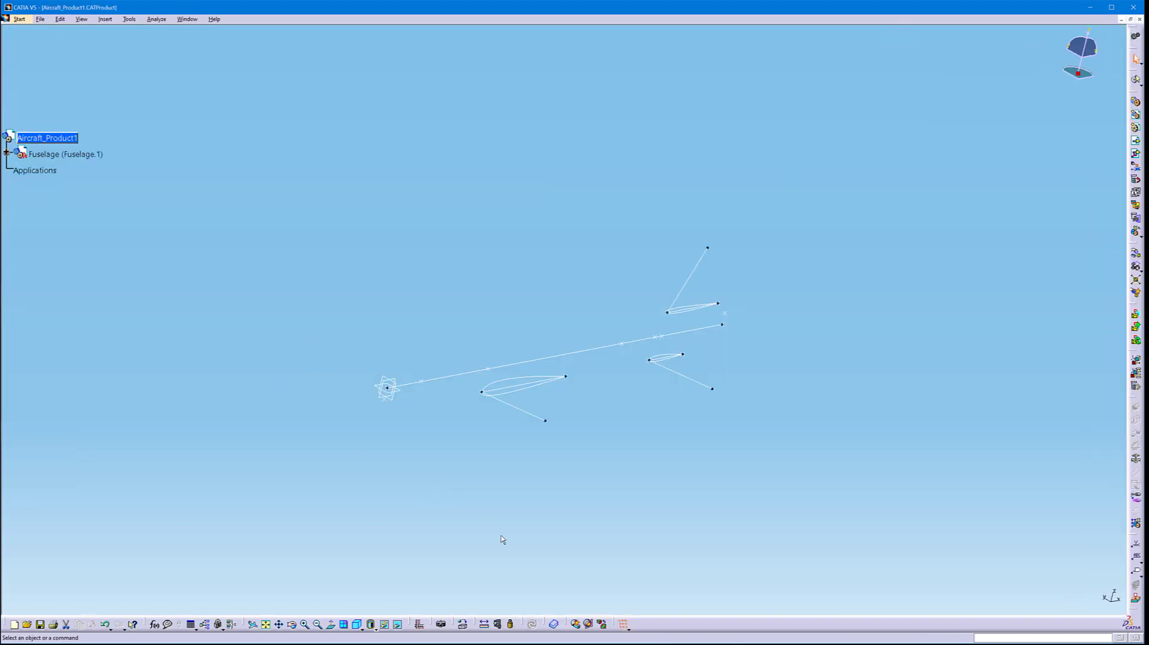
pyautogui.hotkey('alt', 'Tab')
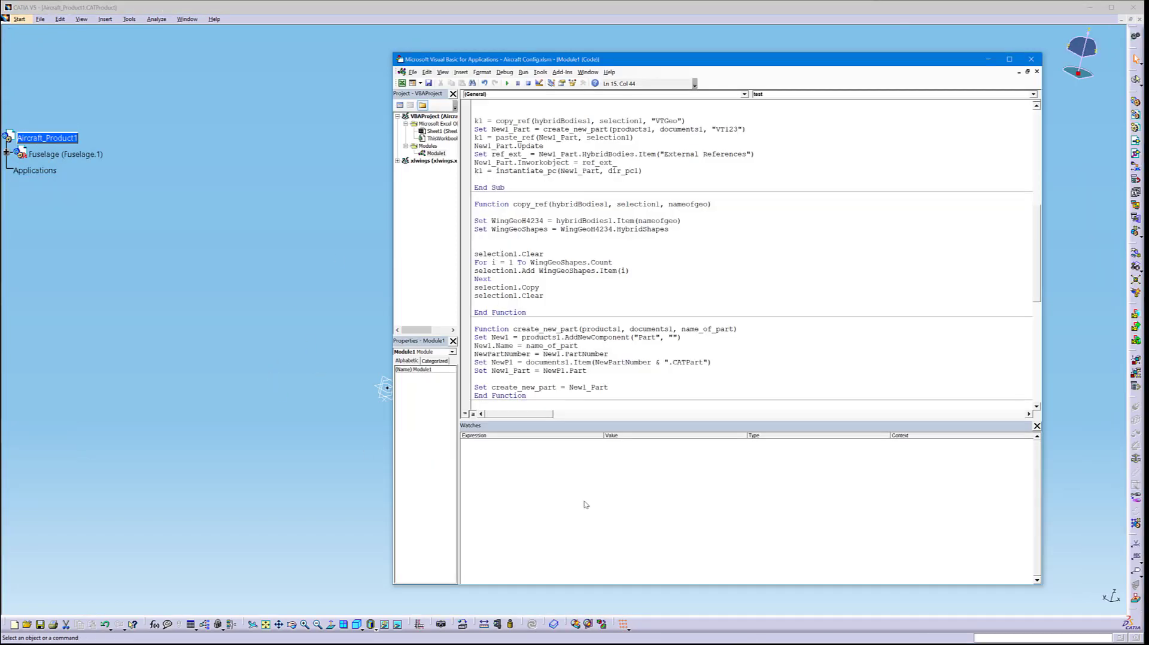
# Select the HTGeo and VTGeo code blocks in the test procedure, through the last instantiate_pc line
pyautogui.click(647, 222)
pyautogui.scroll(12, 634, 227)
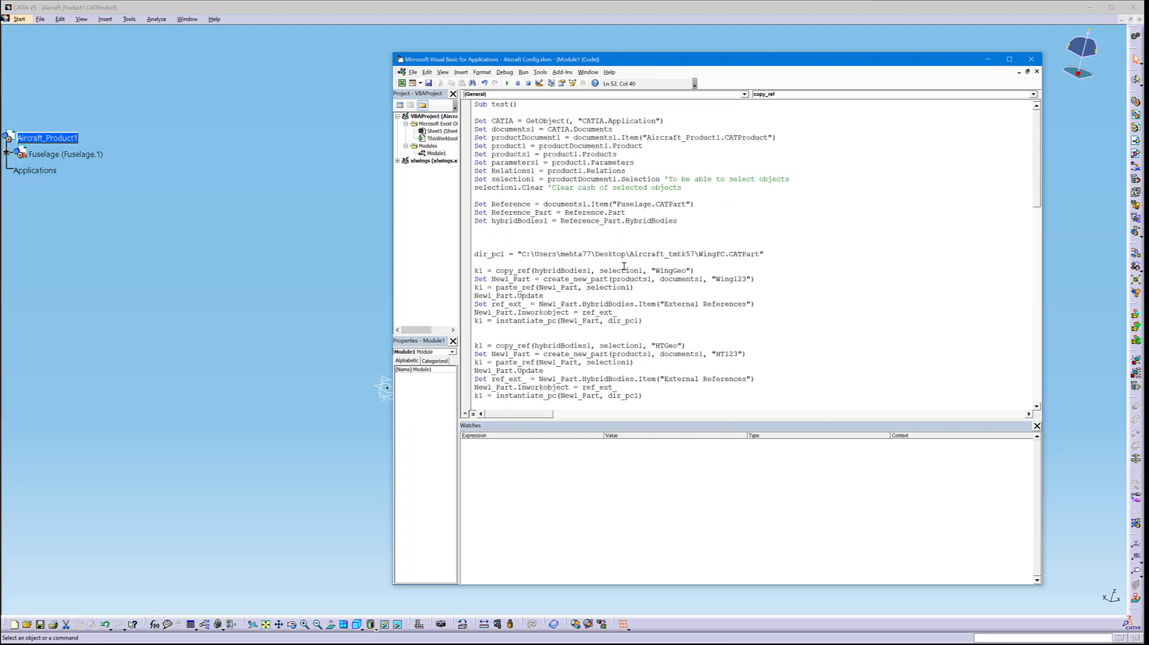
pyautogui.scroll(-4, 625, 263)
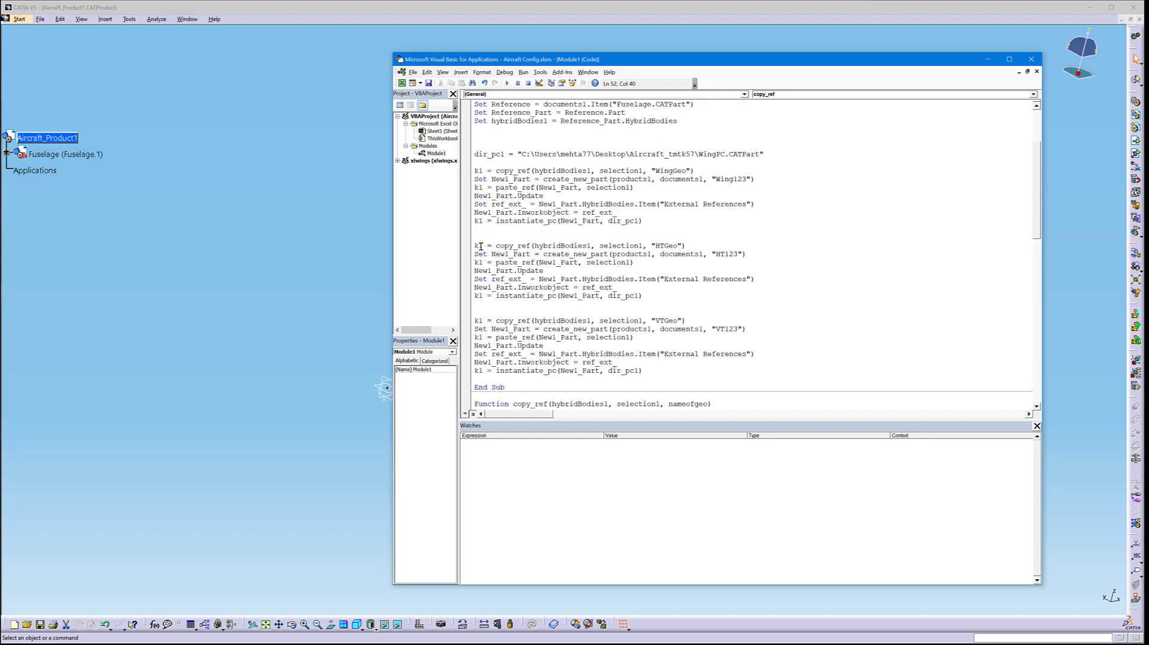
pyautogui.moveTo(476, 245); pyautogui.dragTo(705, 372)
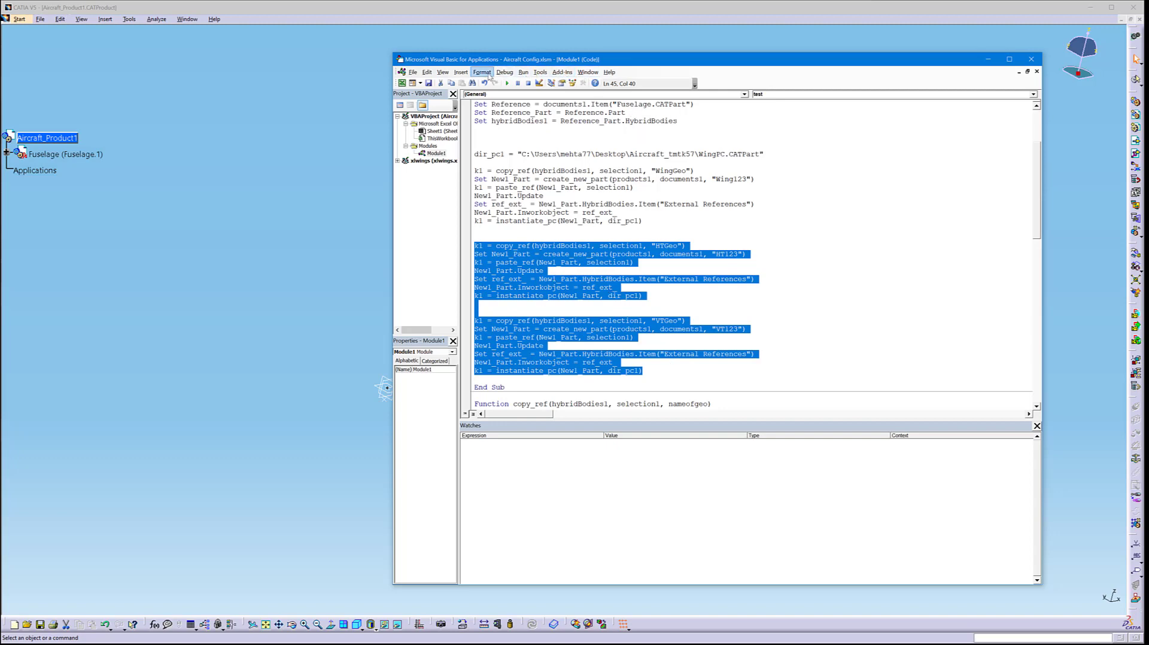
pyautogui.click(537, 73)
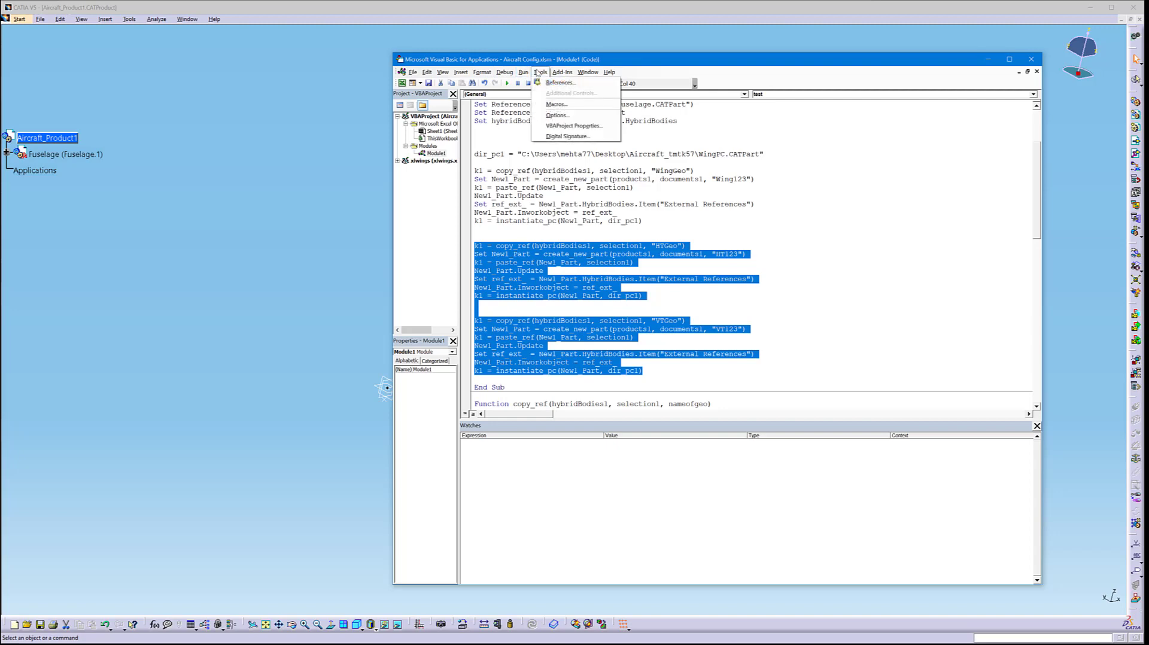
pyautogui.click(560, 72)
pyautogui.click(509, 73)
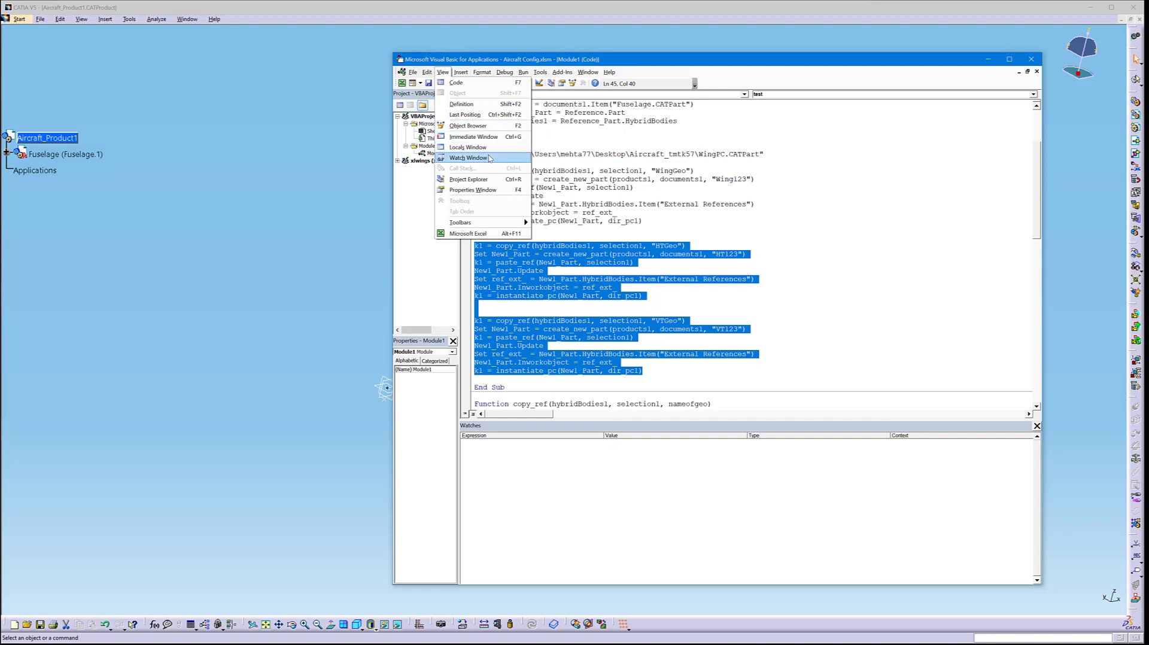
pyautogui.moveTo(465, 72)
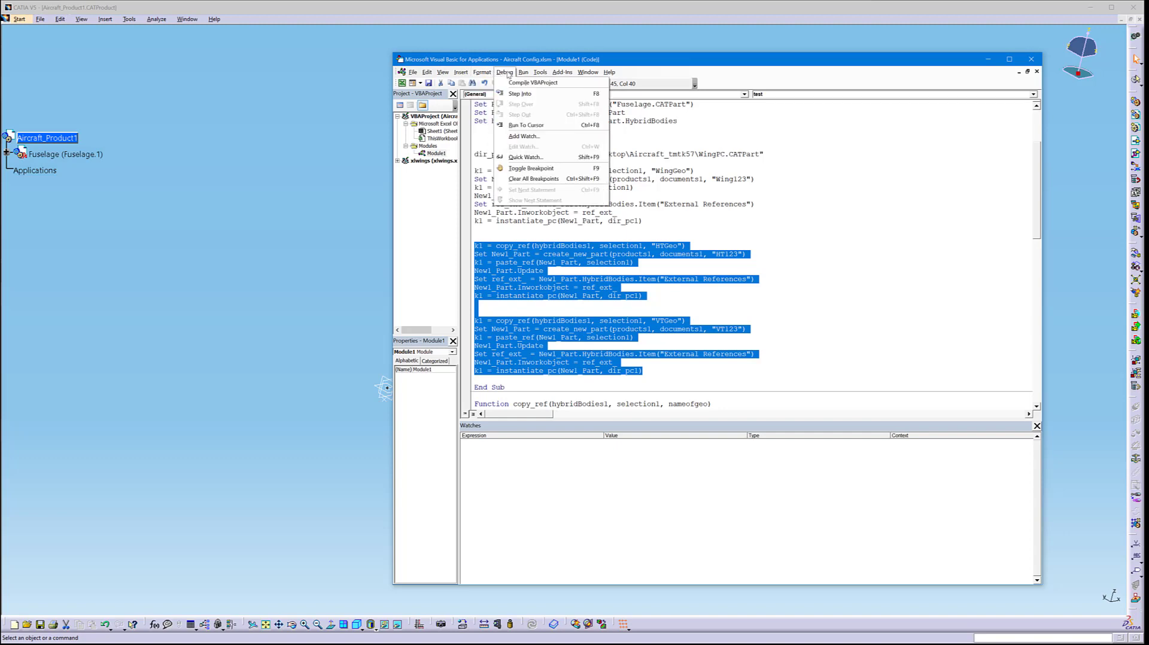
pyautogui.click(507, 73)
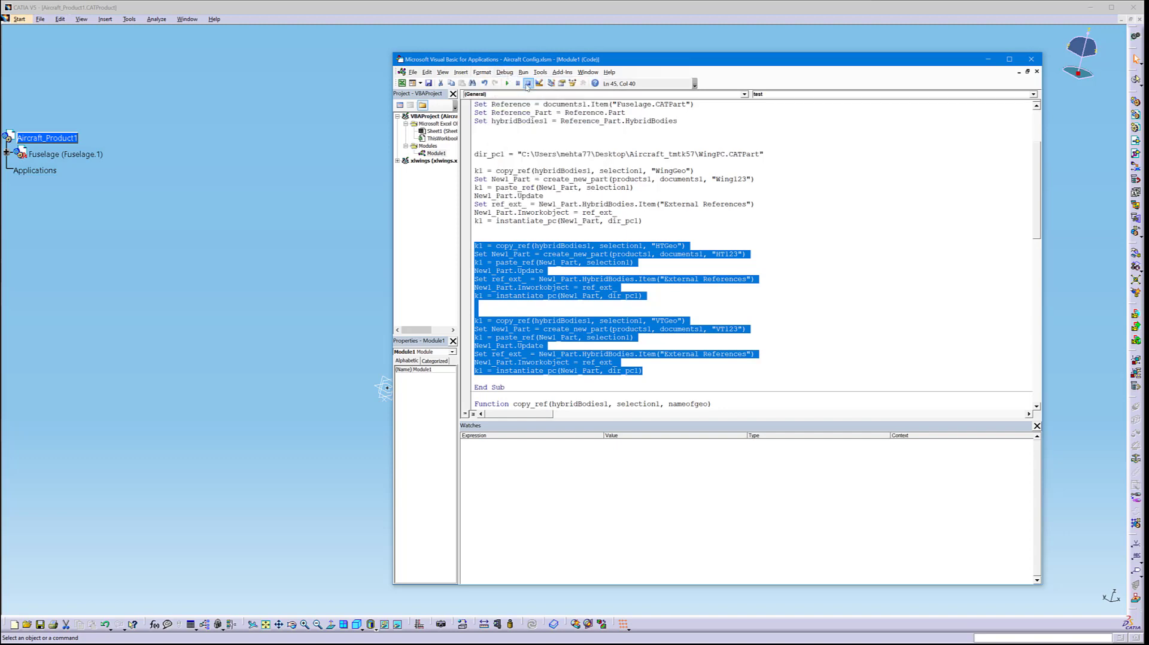
pyautogui.click(442, 72)
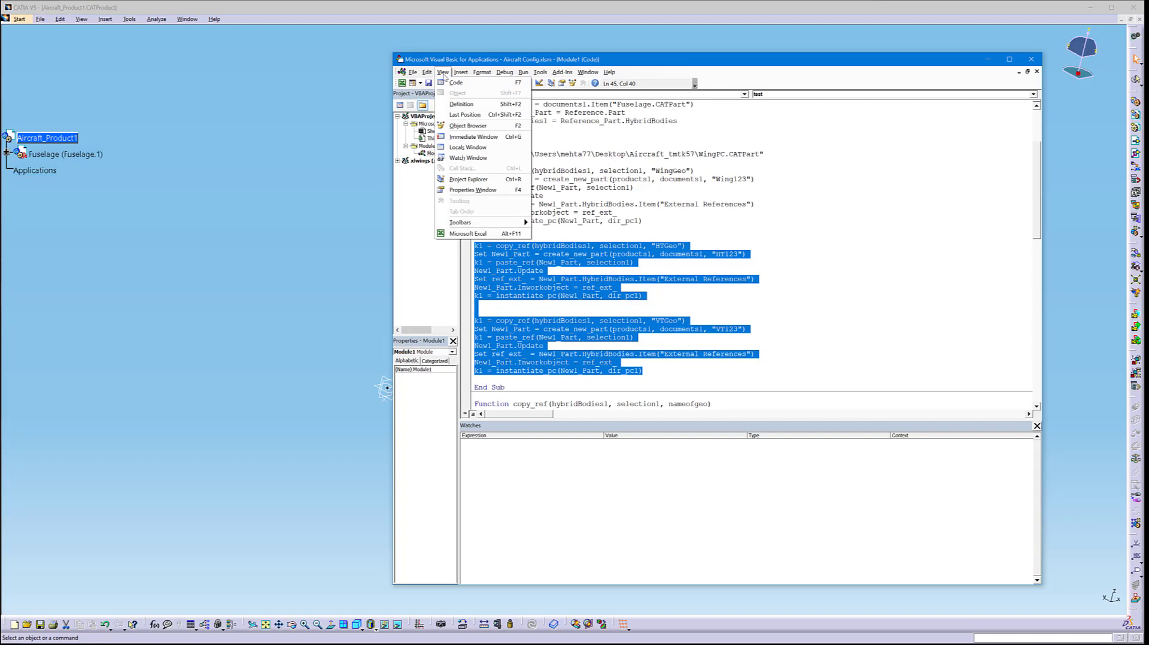
# Display the editor's Debug toolbar and dock it beside the Standard toolbar
pyautogui.rightClick(746, 78)
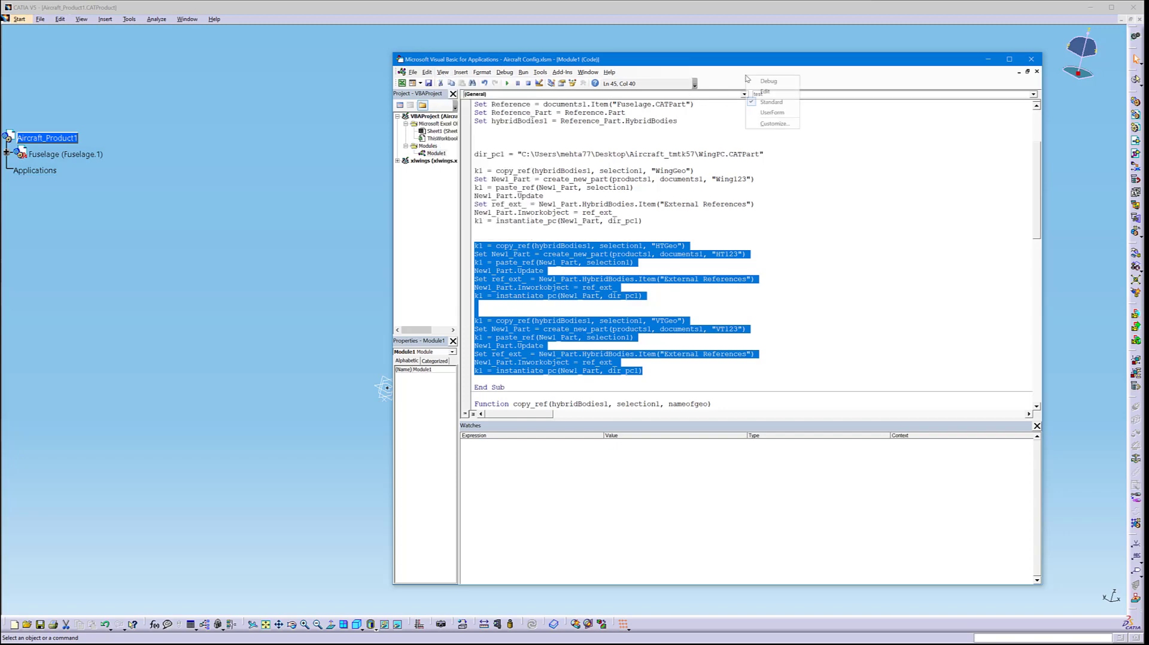
pyautogui.click(776, 82)
pyautogui.moveTo(63, 75); pyautogui.dragTo(805, 85)
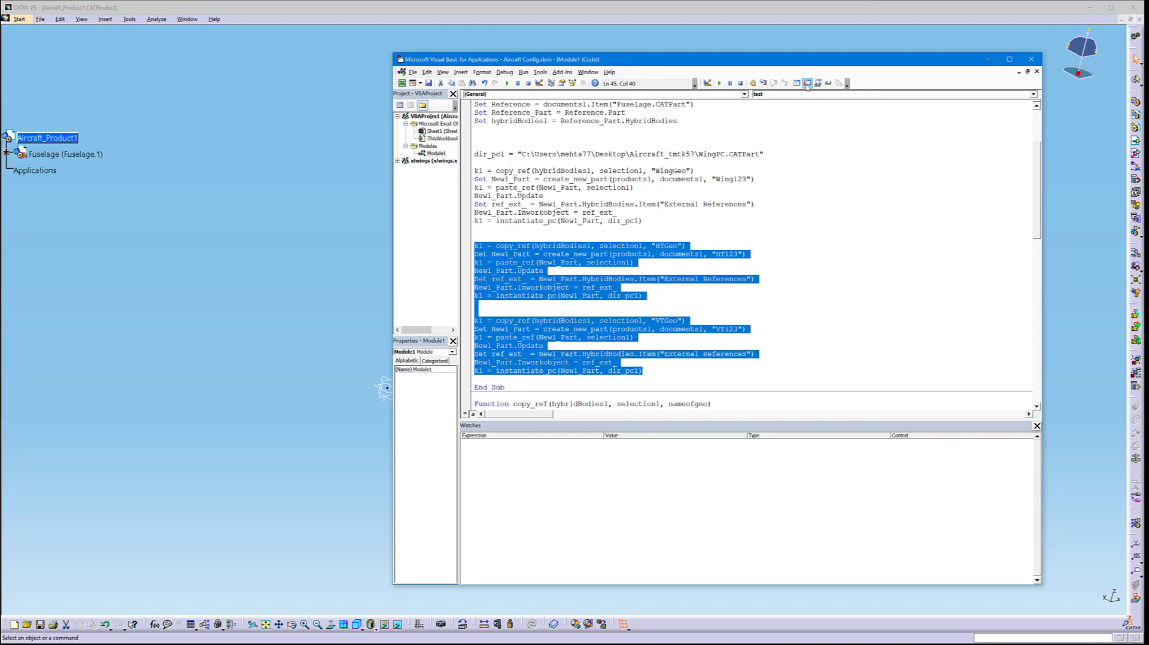
# Display and dock the Edit toolbar beside the Debug toolbar, and comment out the selected HTGeo and VTGeo blocks
pyautogui.rightClick(772, 72)
pyautogui.click(790, 86)
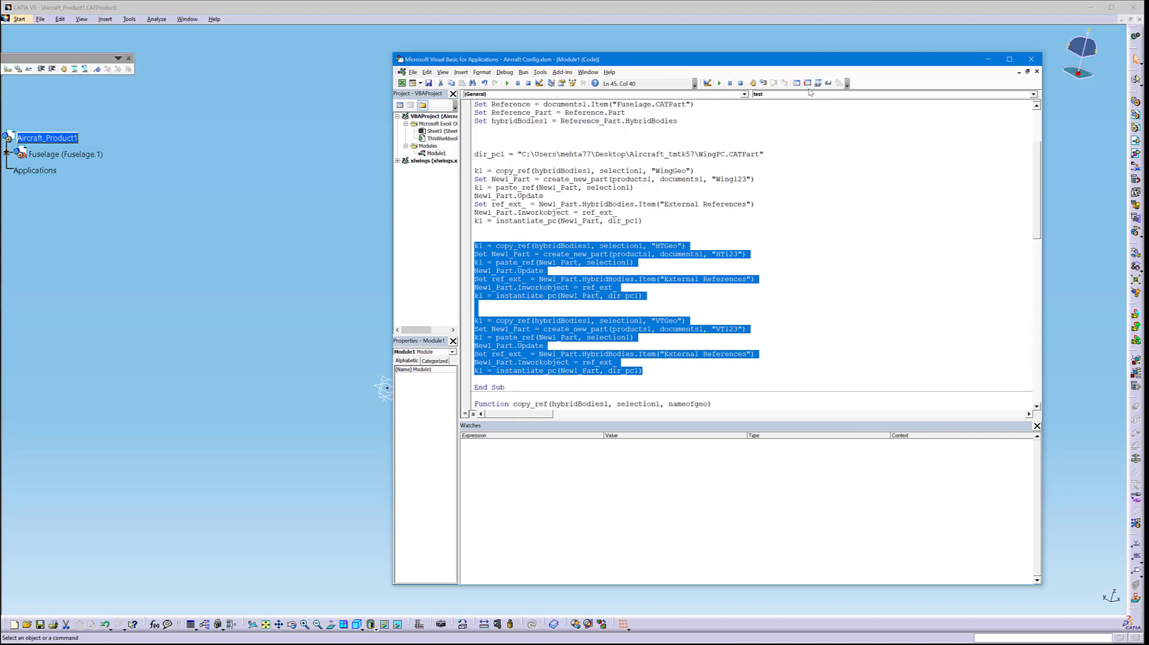
pyautogui.moveTo(50, 58); pyautogui.dragTo(910, 84)
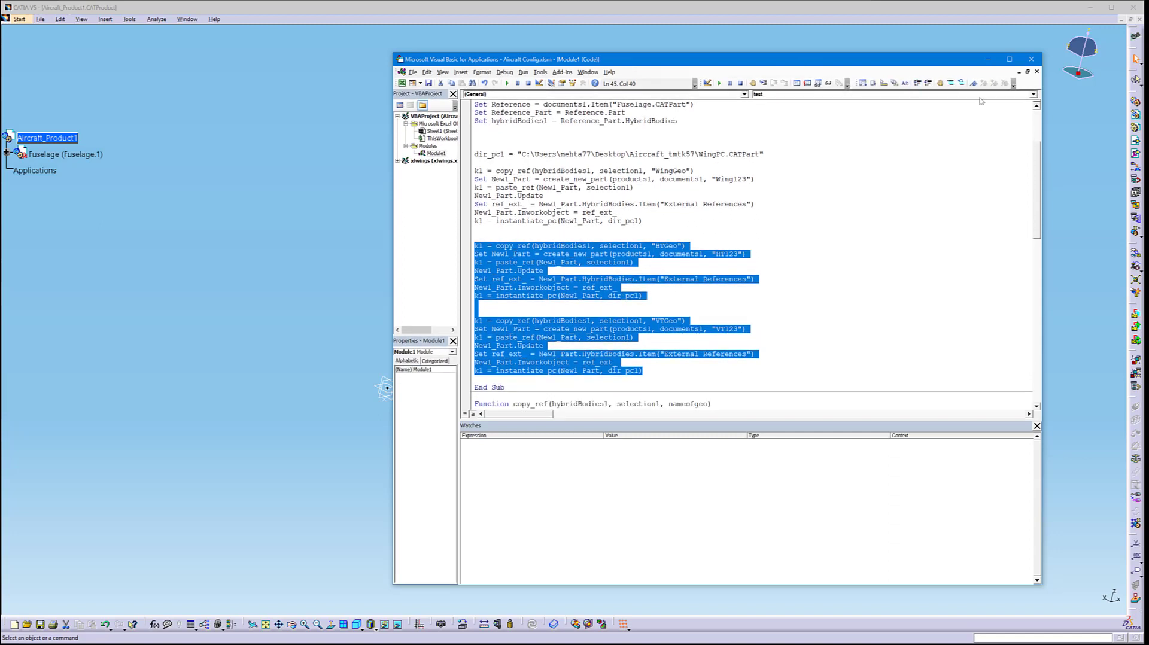
pyautogui.click(951, 83)
pyautogui.click(675, 180)
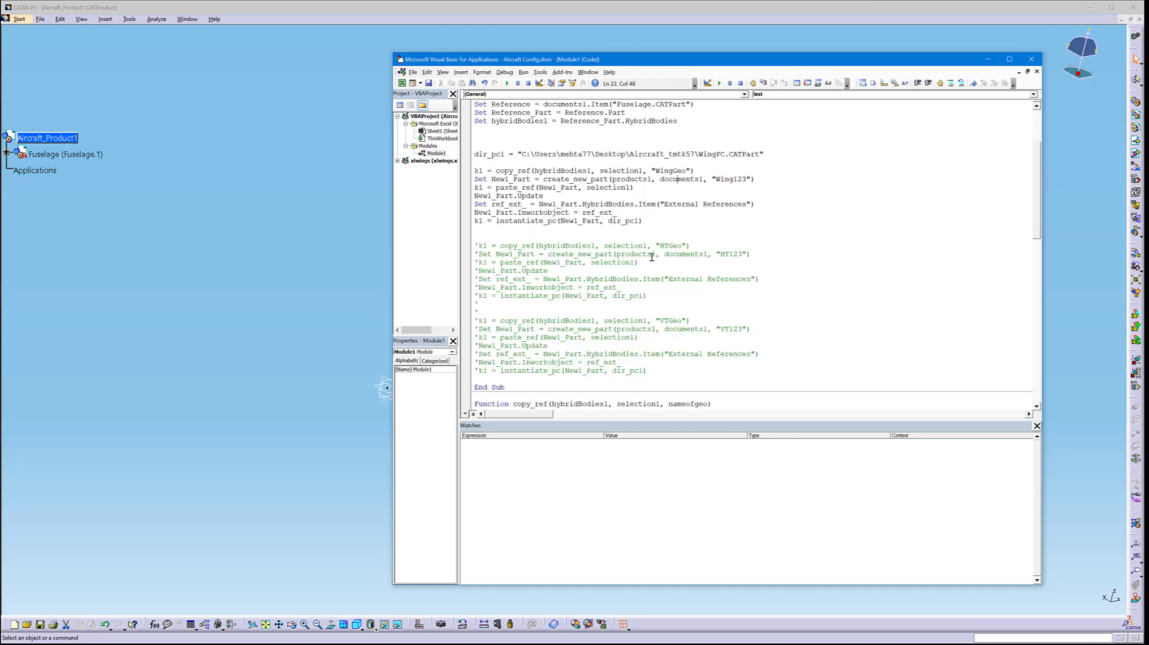
# Copy the code from the Set Reference line for Fuselage.CATPart through the instantiate_pc line of the WingGeo block
pyautogui.moveTo(657, 222); pyautogui.dragTo(415, 144)
pyautogui.scroll(2, 696, 218)
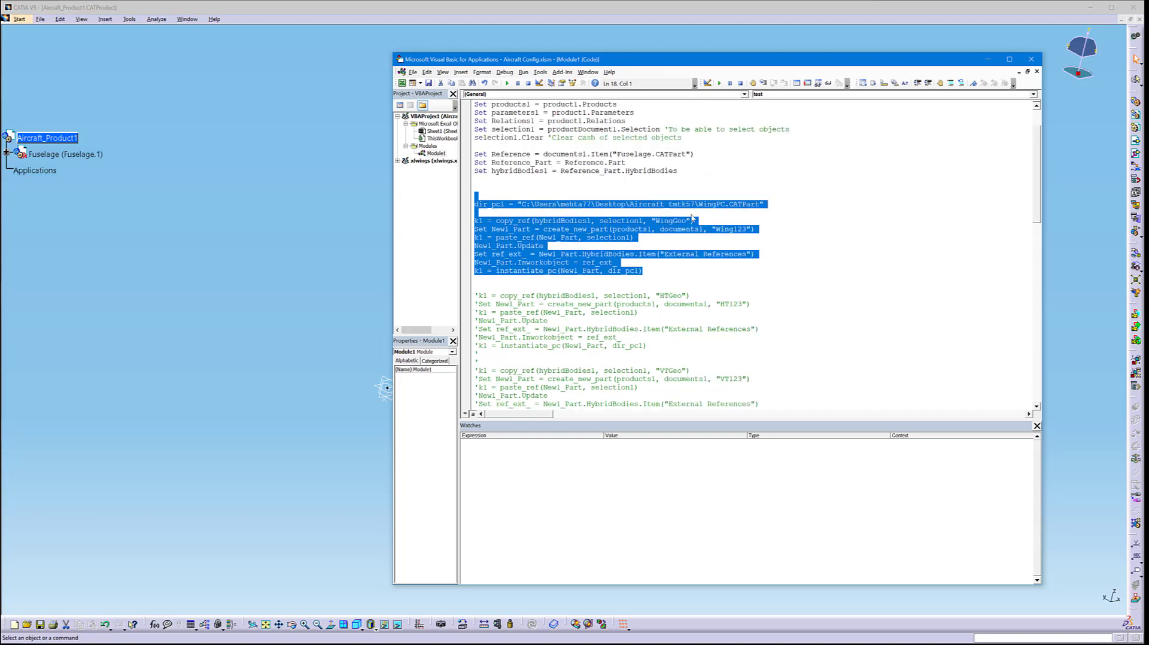
pyautogui.click(656, 276)
pyautogui.hotkey('shift', 'Up')
pyautogui.hotkey('shift', 'Up')
pyautogui.hotkey('shift', 'Up')
pyautogui.hotkey('shift', 'Up')
pyautogui.hotkey('shift', 'Up')
pyautogui.hotkey('shift', 'Up')
pyautogui.hotkey('shift', 'Up')
pyautogui.hotkey('shift', 'Up')
pyautogui.hotkey('shift', 'Up')
pyautogui.hotkey('shift', 'Up')
pyautogui.hotkey('shift', 'Up')
pyautogui.hotkey('shift', 'Up')
pyautogui.hotkey('shift', 'Up')
pyautogui.hotkey('shift', 'Up')
pyautogui.hotkey('shift', 'Up')
pyautogui.hotkey('ctrl', 'c')
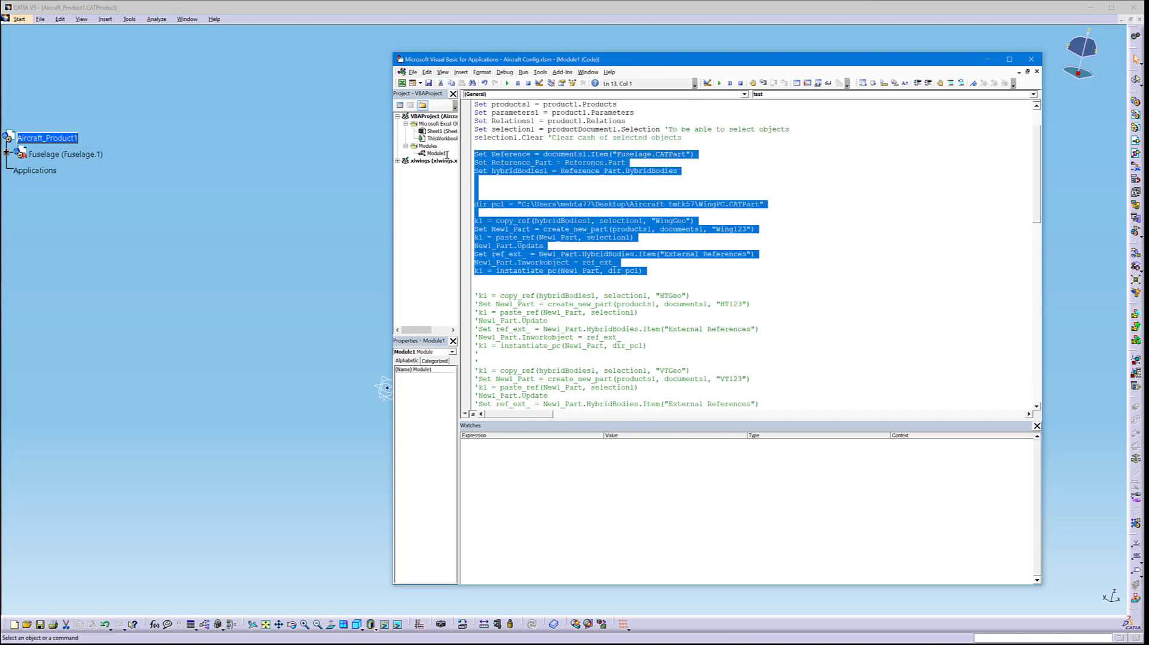
# Insert four blank lines below the WingGeo block and paste the copied code there, above the commented HTGeo block
pyautogui.click(679, 279)
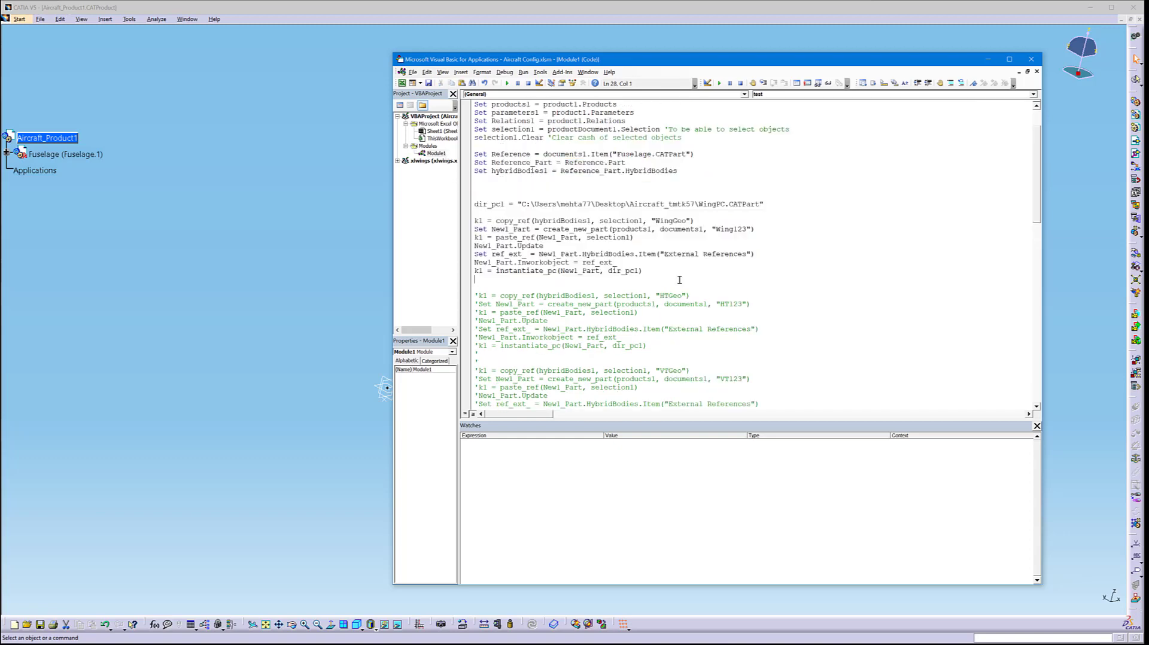
pyautogui.press('Return')
pyautogui.press('Return')
pyautogui.press('Return')
pyautogui.press('Return')
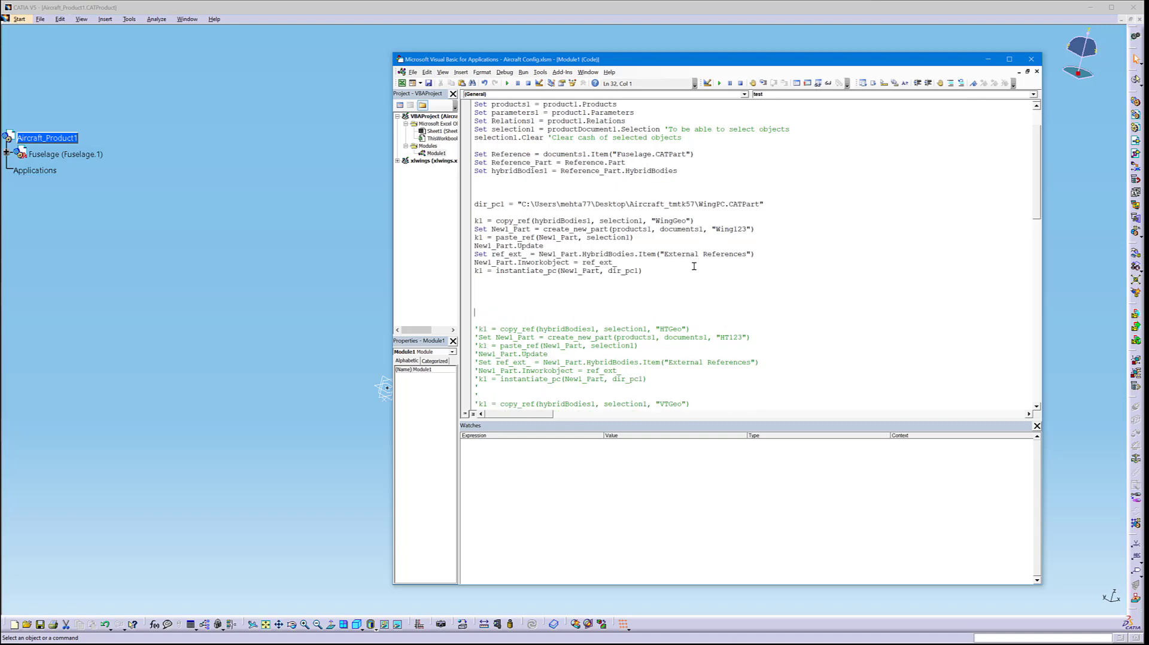
pyautogui.hotkey('ctrl', 'v')
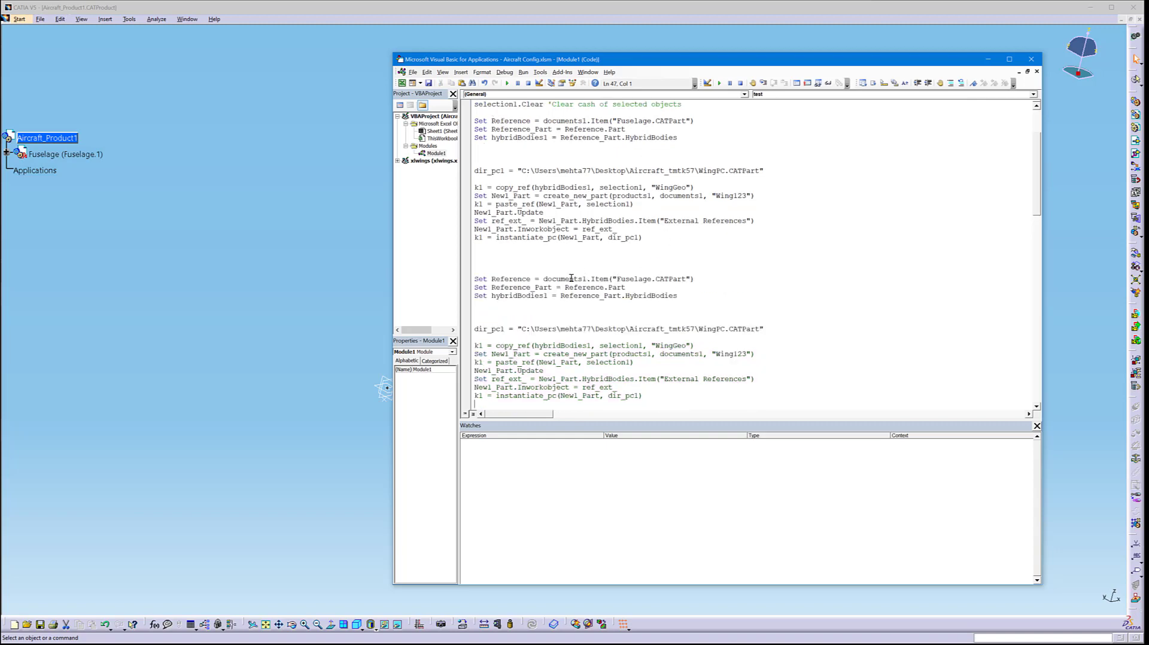
pyautogui.scroll(-3, 590, 350)
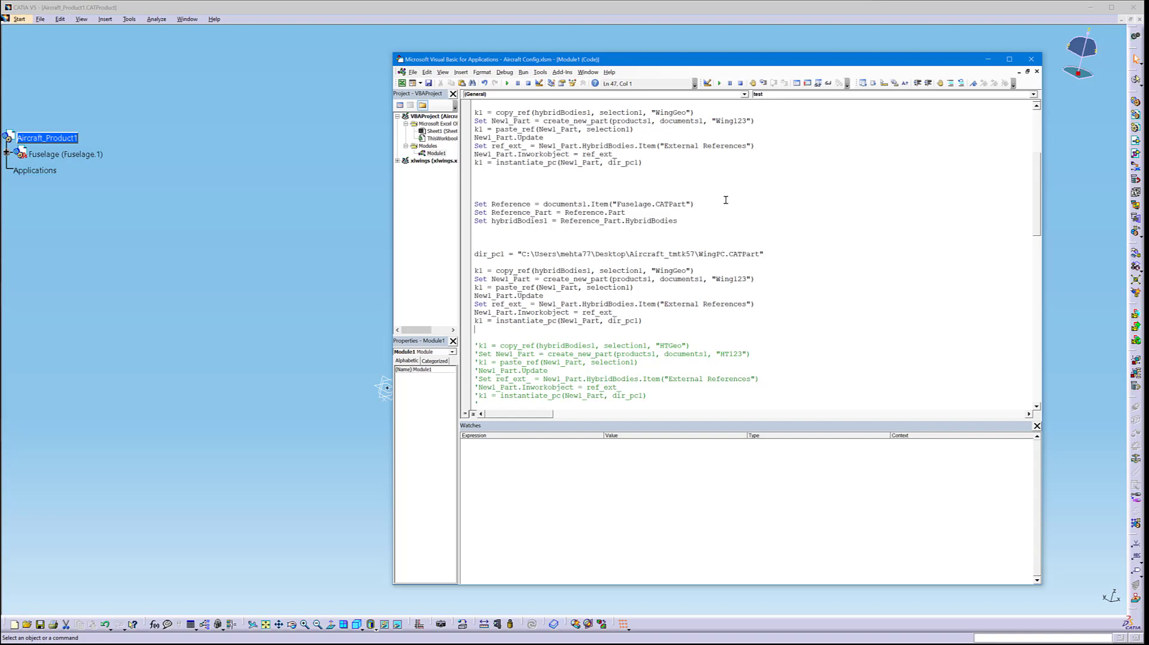
# Move the code editor aside and set a breakpoint on the second Set Reference line for Fuselage.CATPart
pyautogui.moveTo(583, 60); pyautogui.dragTo(748, 31)
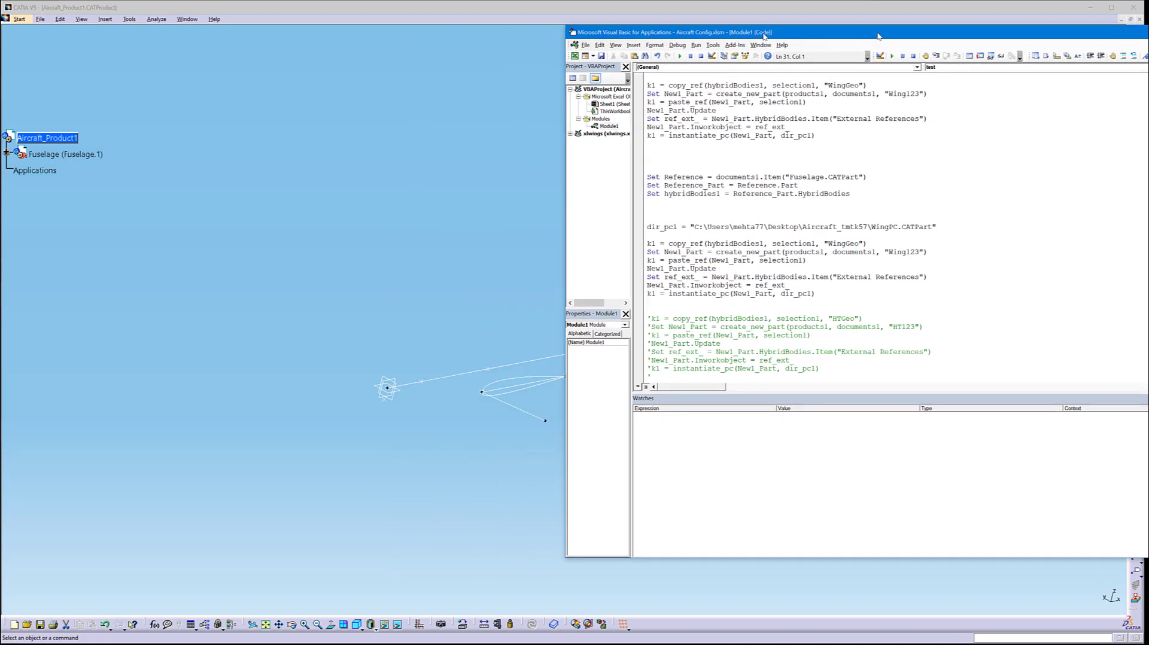
pyautogui.scroll(2, 828, 216)
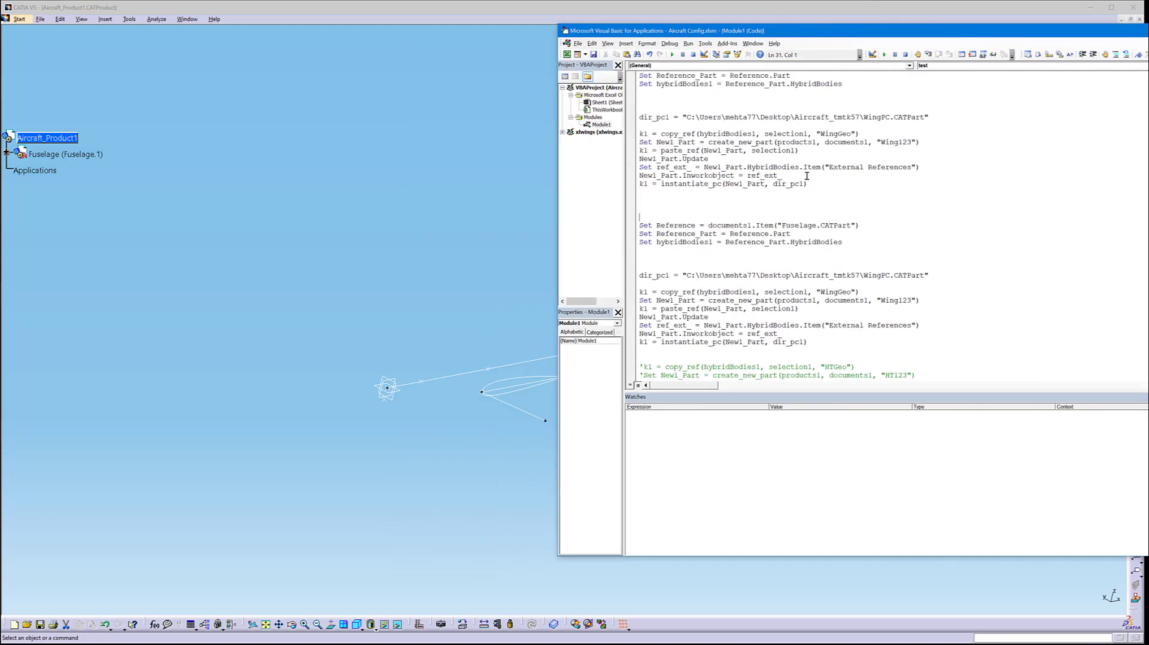
pyautogui.doubleClick(679, 243)
pyautogui.moveTo(718, 249); pyautogui.dragTo(709, 244)
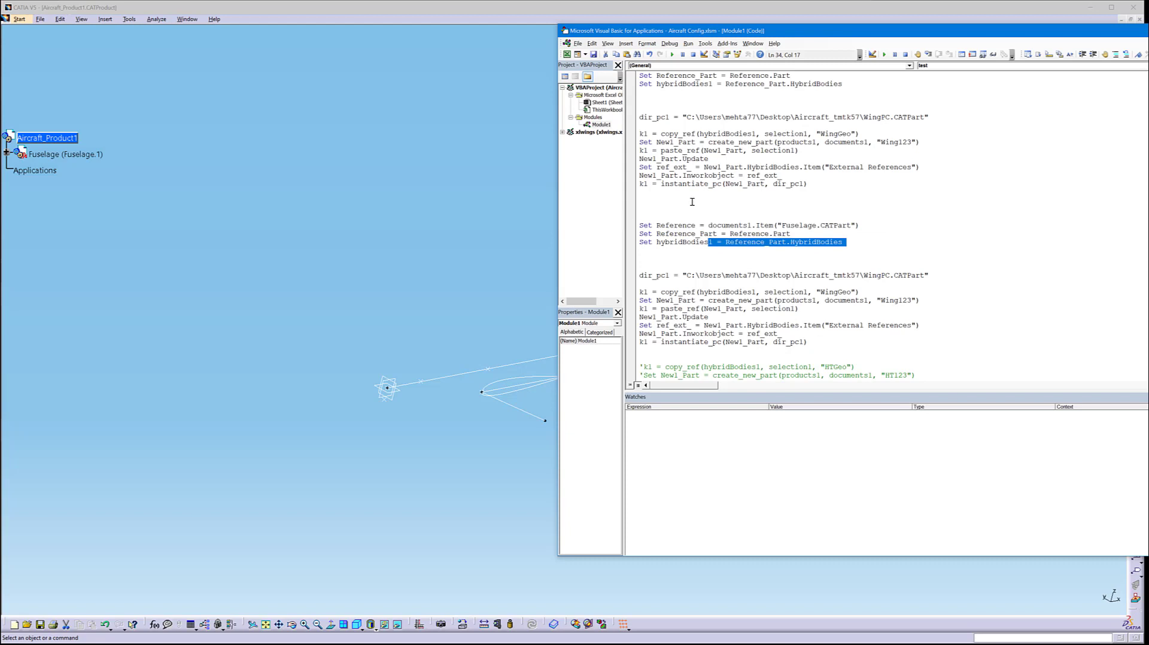
pyautogui.click(668, 198)
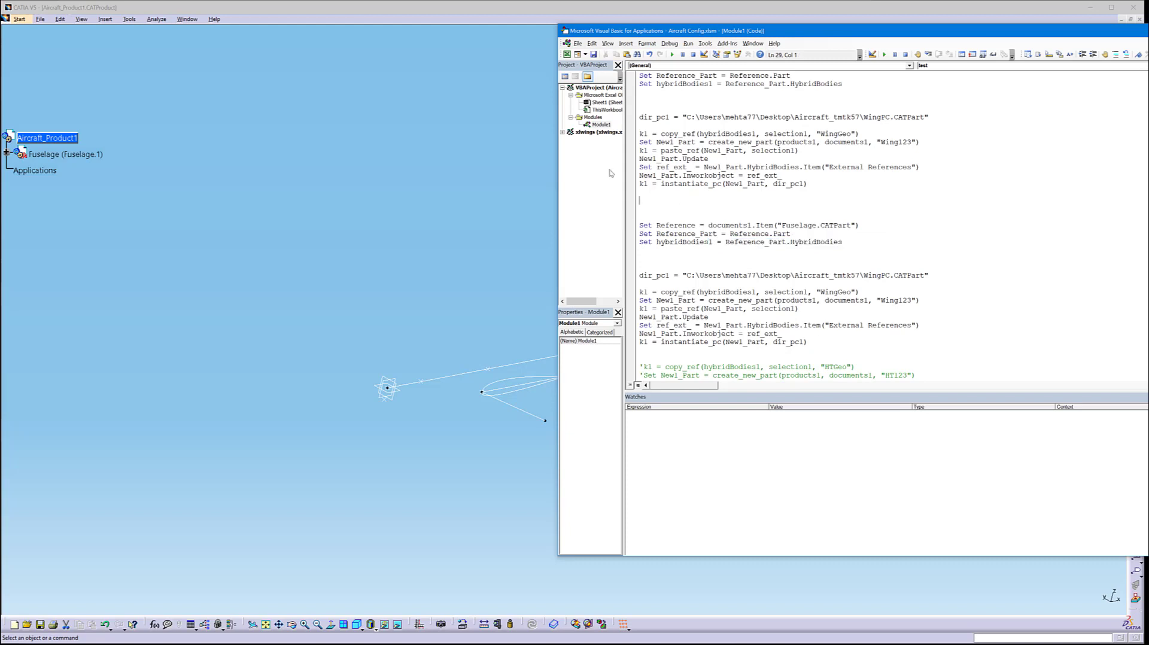
pyautogui.click(630, 226)
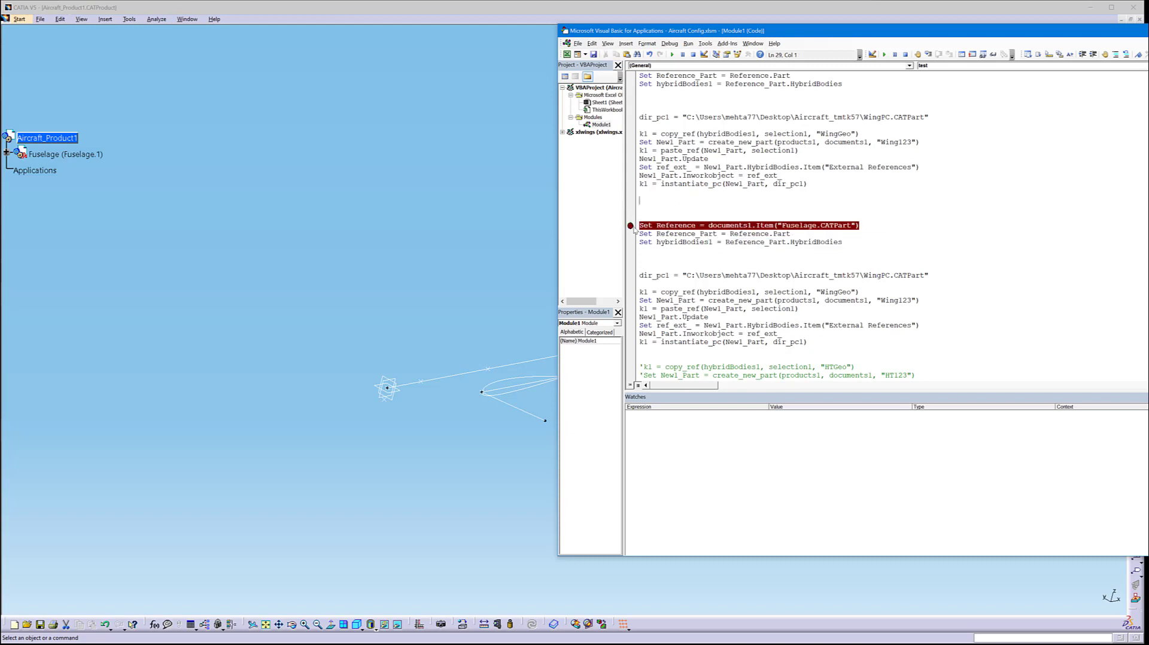
# Run the test macro up to the breakpoint to instantiate the Wing123 part
pyautogui.scroll(4, 703, 151)
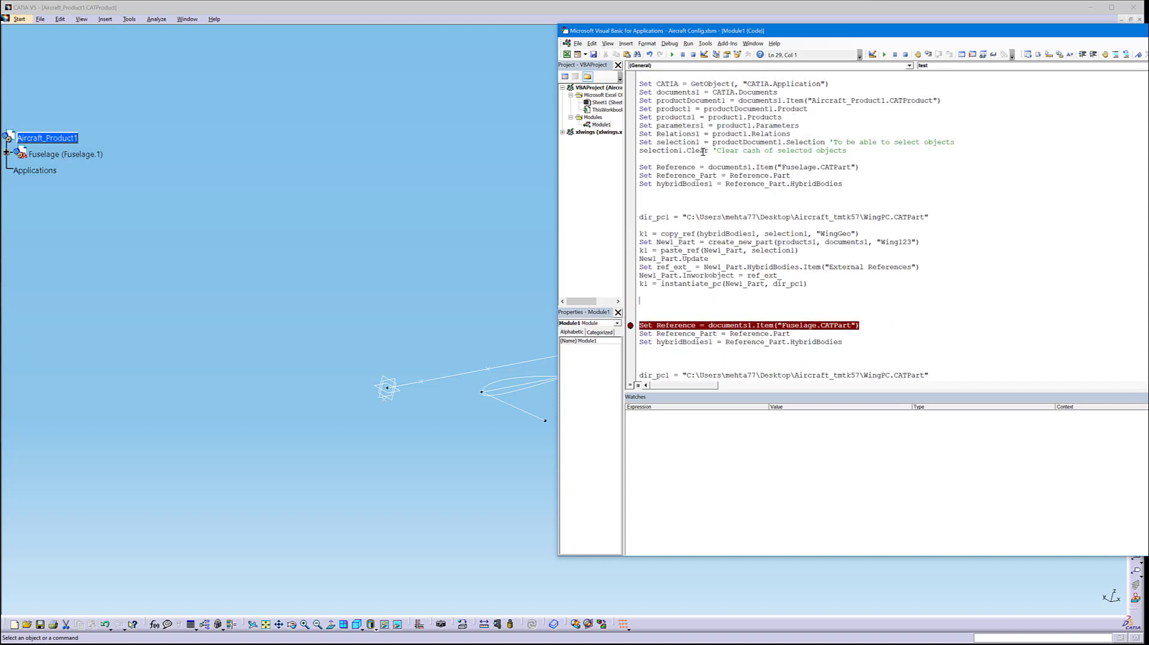
pyautogui.scroll(1, 703, 152)
pyautogui.click(672, 55)
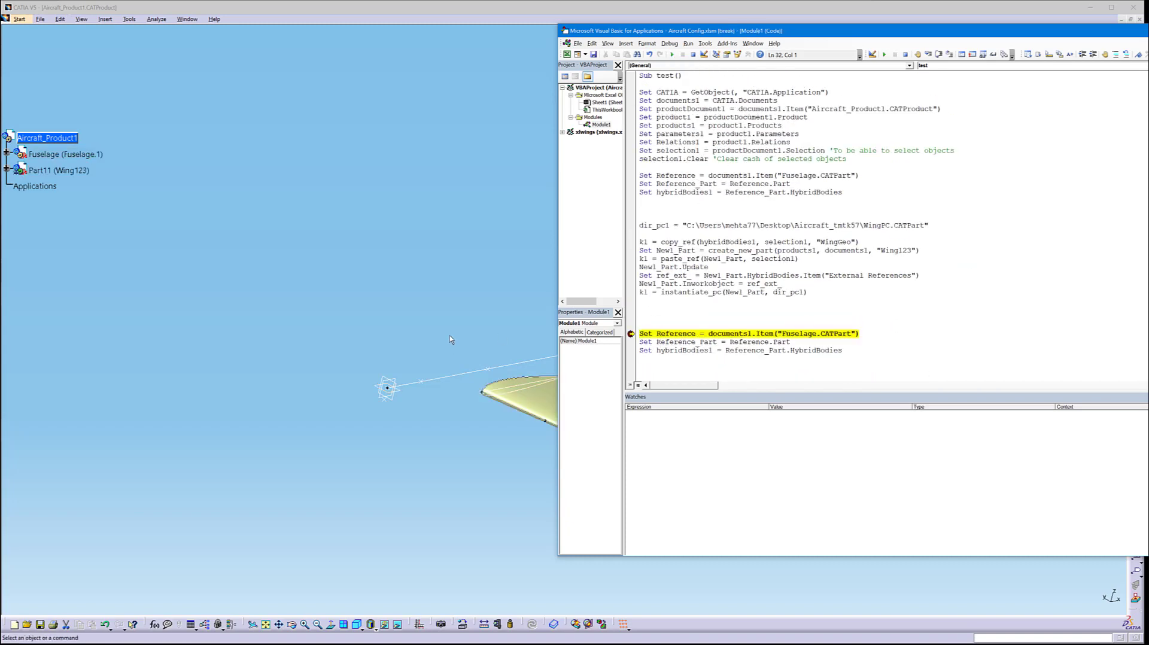
# Switch to CATIA, expand Wing123 down to the contents of its RibGeo set, and return to the copied code
pyautogui.click(293, 289)
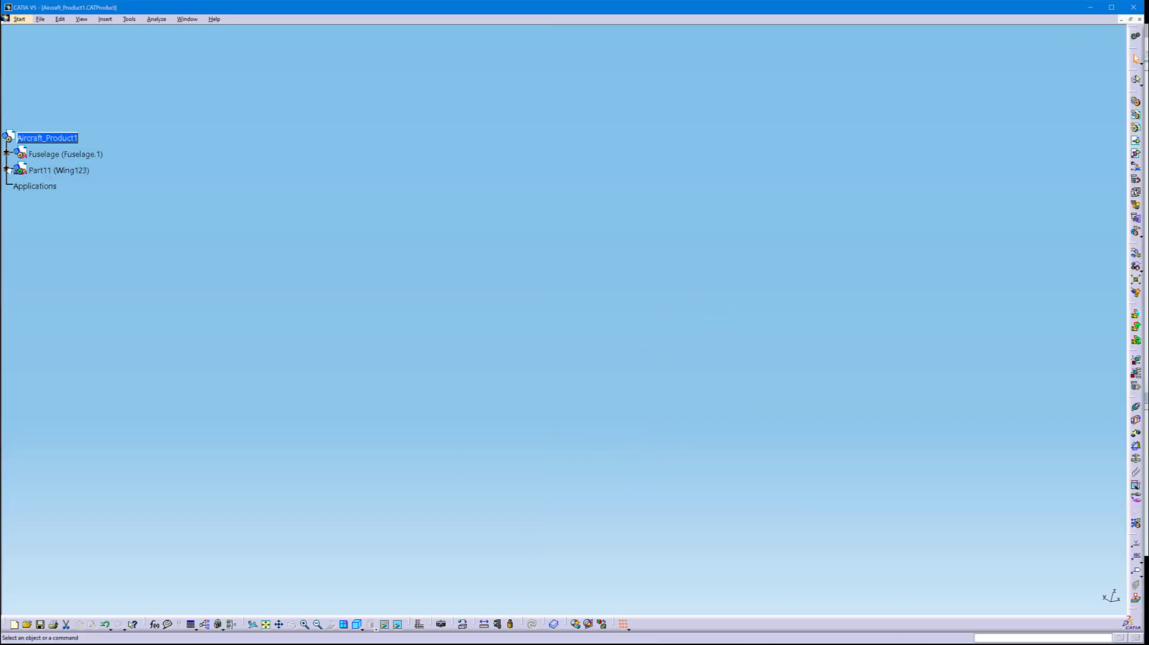
pyautogui.click(6, 171)
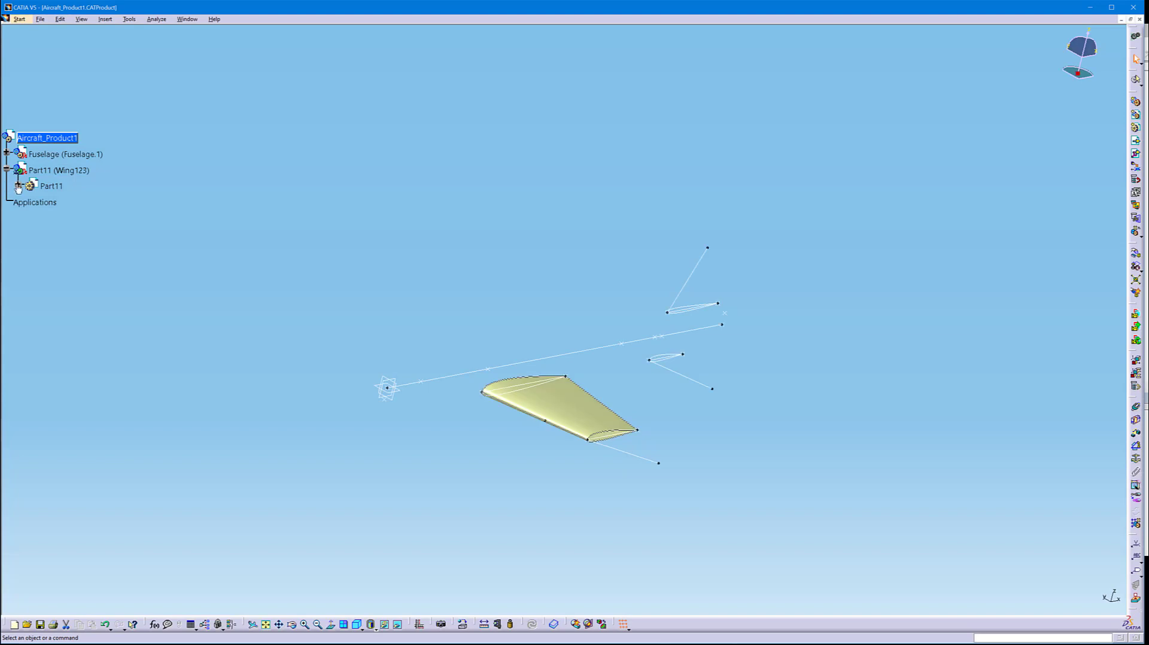
pyautogui.click(19, 186)
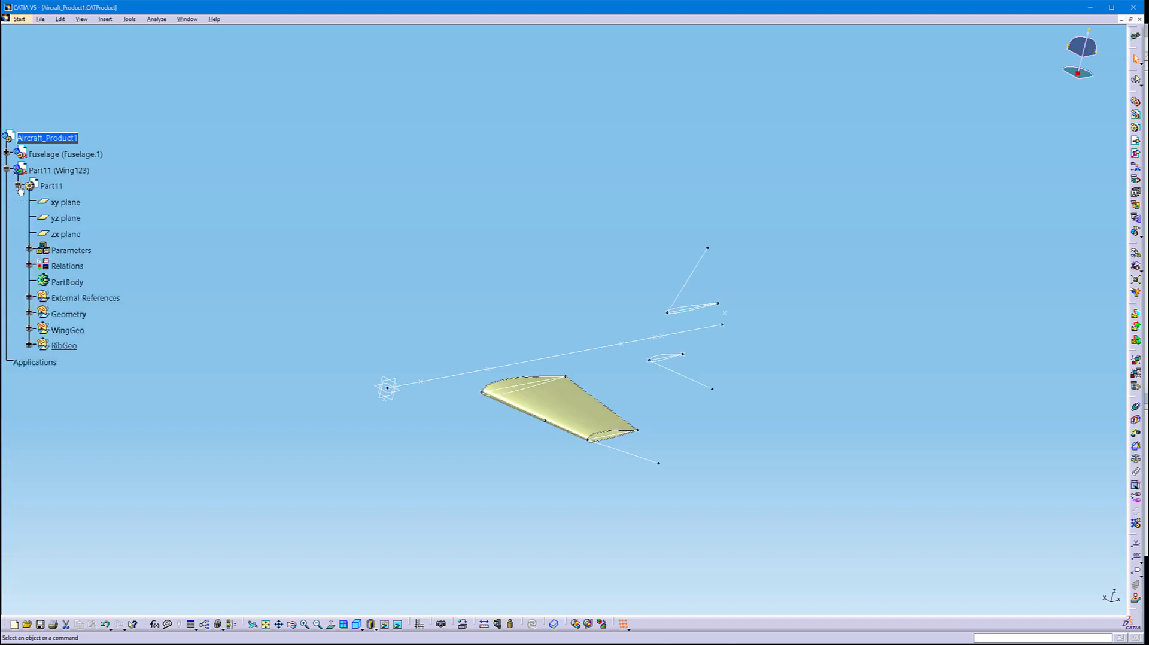
pyautogui.click(30, 346)
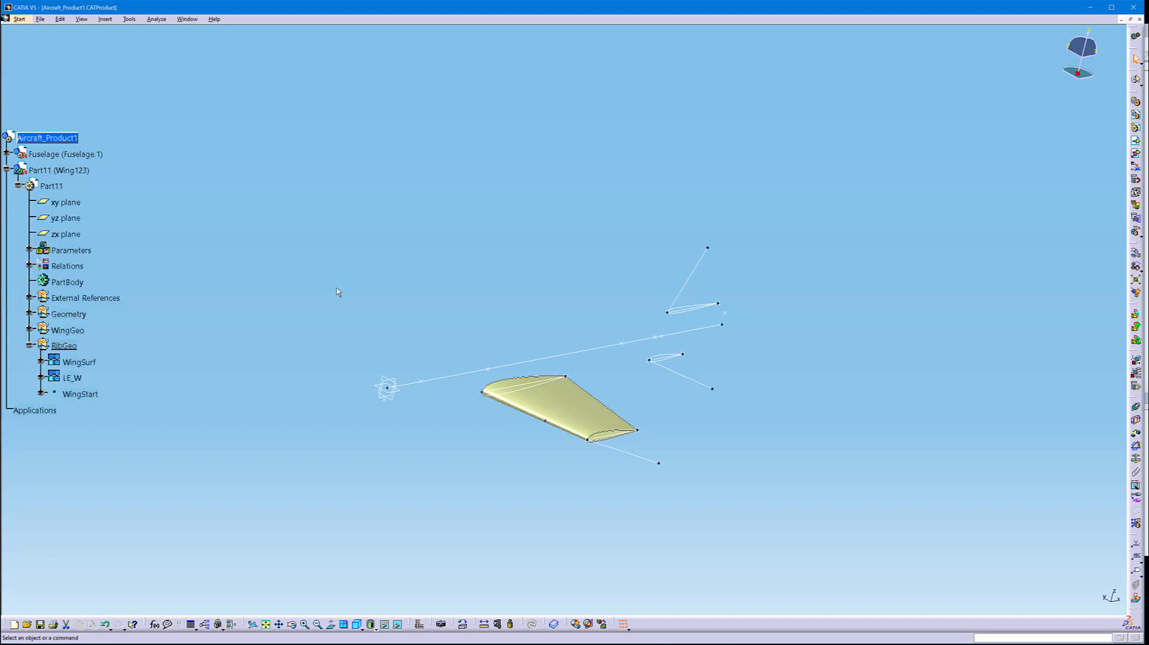
pyautogui.hotkey('alt', 'Tab')
pyautogui.scroll(-4, 804, 269)
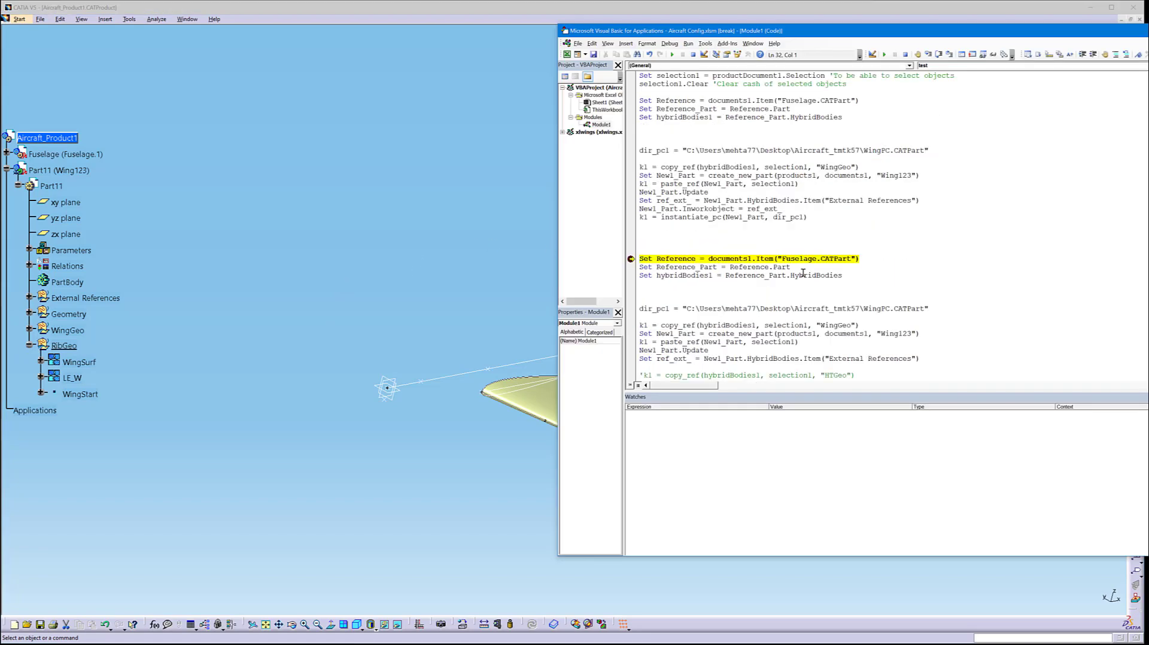
pyautogui.scroll(-2, 799, 264)
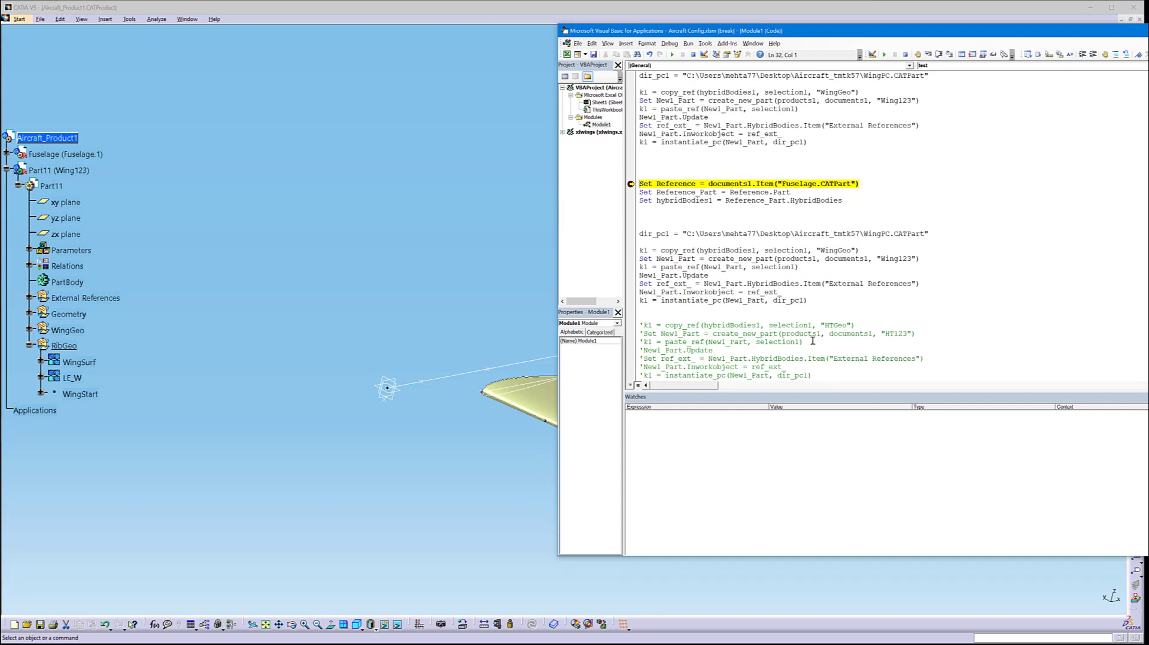
# Switch to PowerPoint, review the Automation procedures slide in TMKT57_LE4_DA_groups.pptx, and minimize both presentations
pyautogui.hotkey('alt', 'Tab')
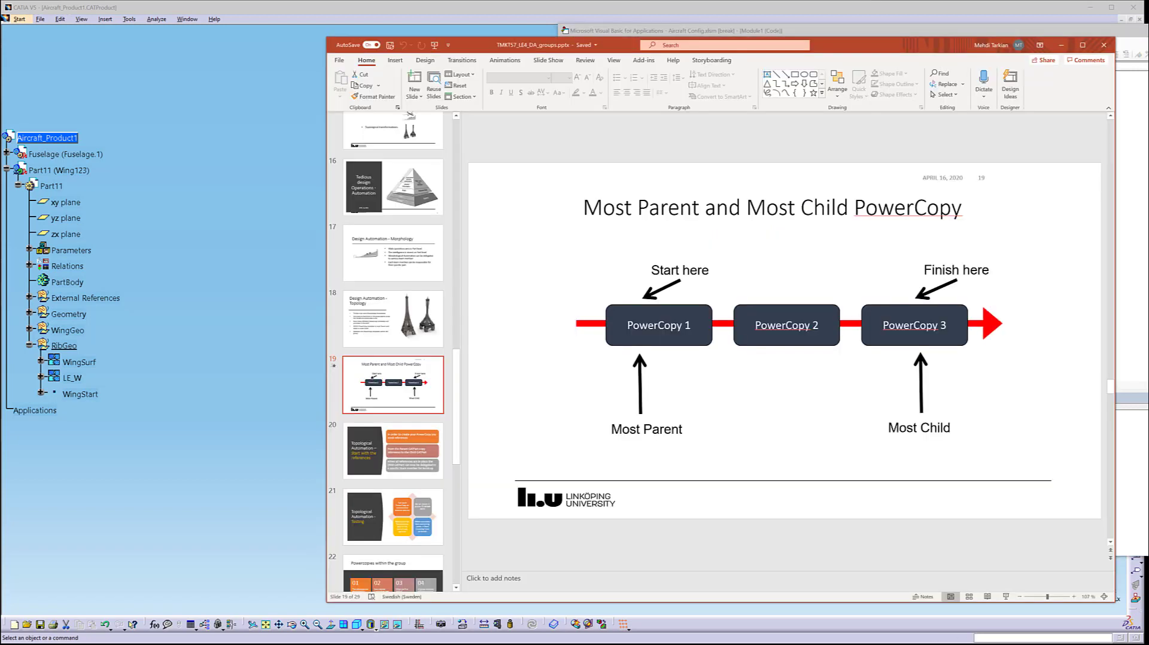
pyautogui.hotkey('alt', 'Tab')
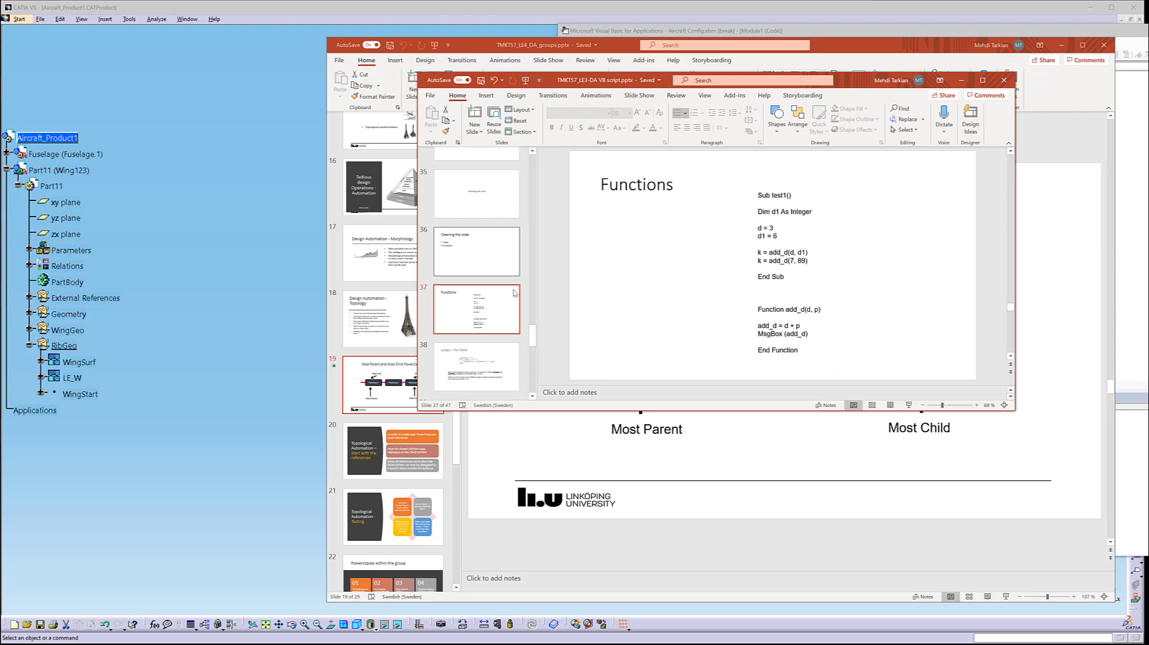
pyautogui.moveTo(532, 333); pyautogui.dragTo(532, 175)
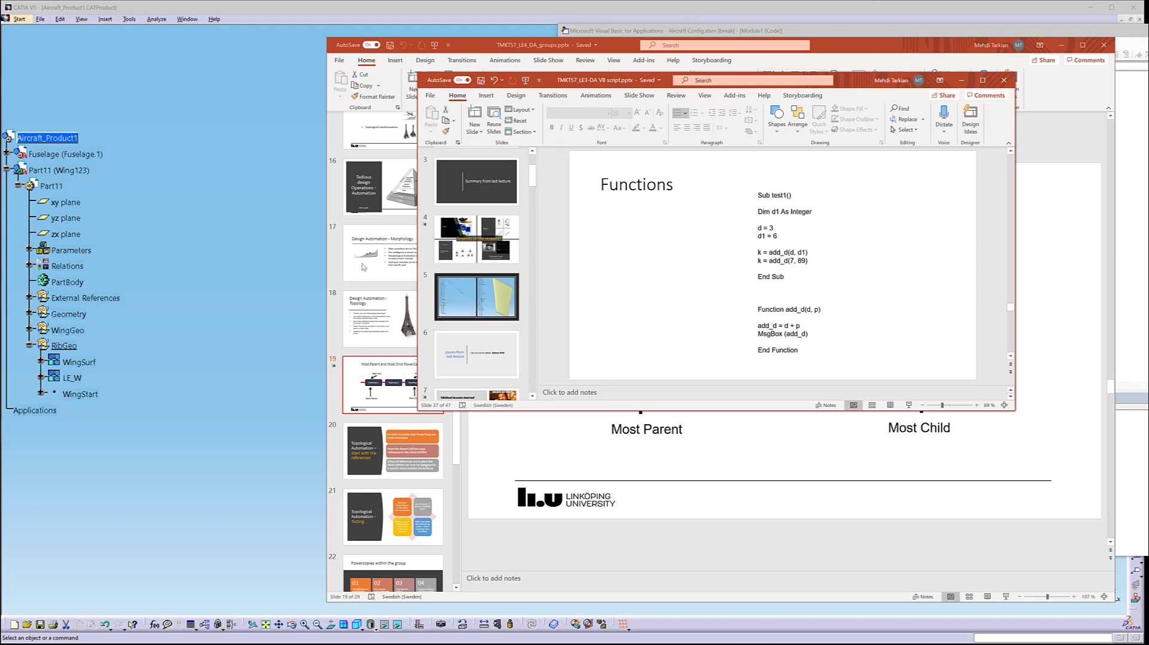
pyautogui.hotkey('alt', 'Tab')
pyautogui.moveTo(460, 383); pyautogui.dragTo(460, 165)
pyautogui.click(385, 270)
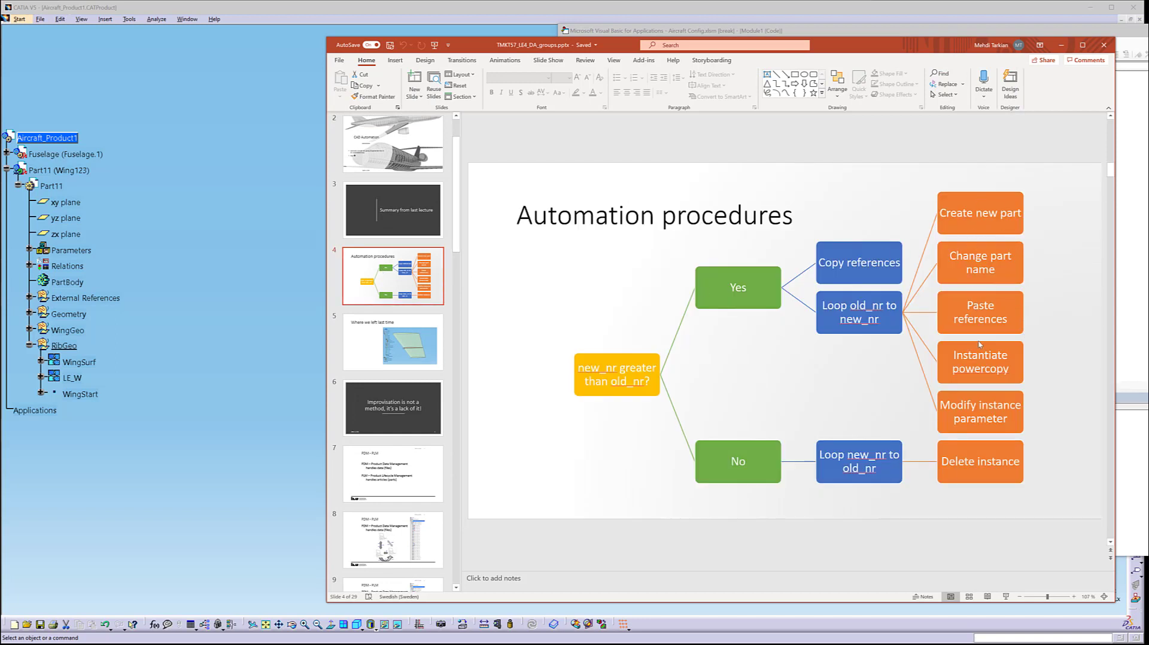
pyautogui.click(1061, 44)
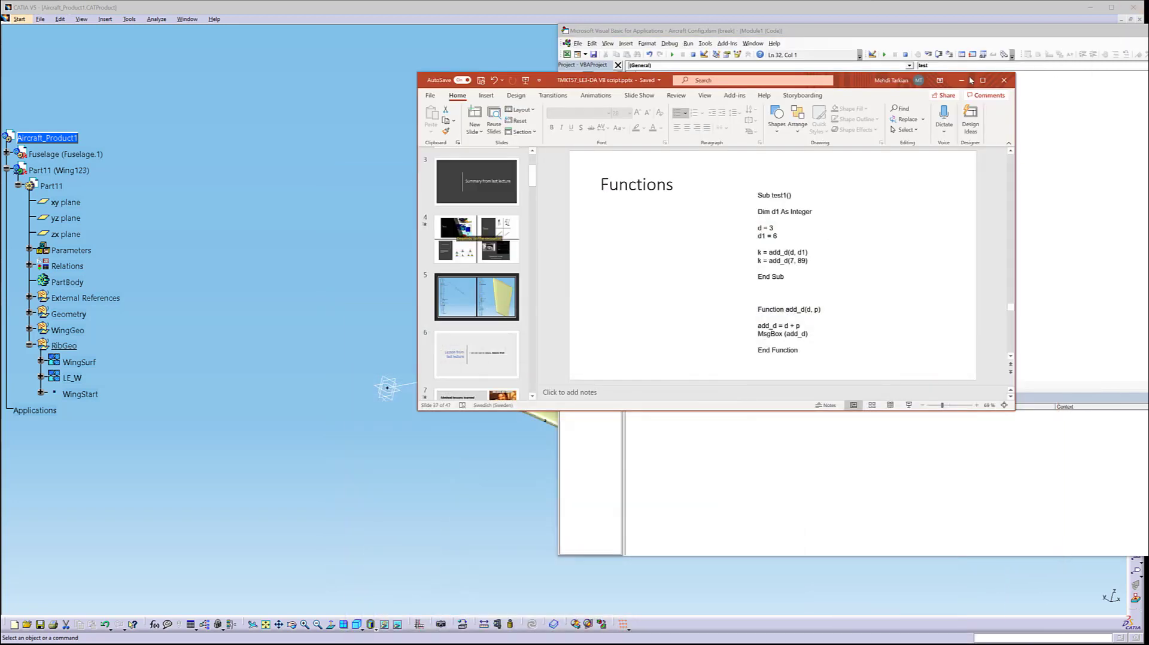
pyautogui.click(962, 81)
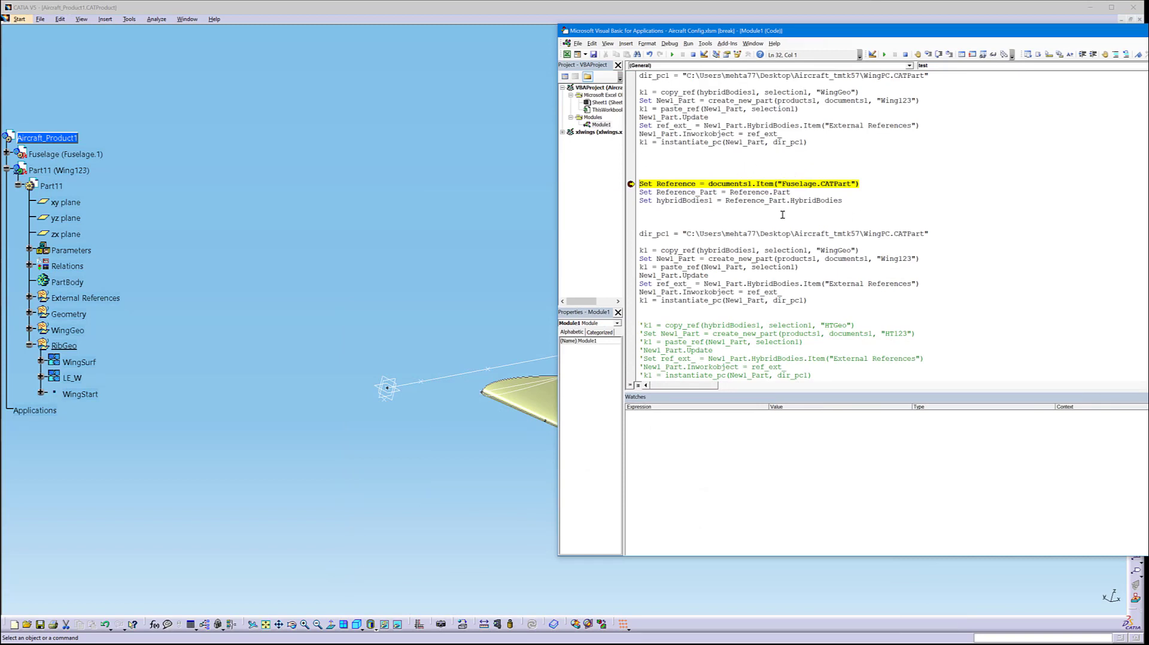
# Examine how hybridBodies1 and New1_Part are defined and used in the two WingGeo code blocks
pyautogui.doubleClick(684, 200)
pyautogui.doubleClick(721, 250)
pyautogui.scroll(2, 769, 135)
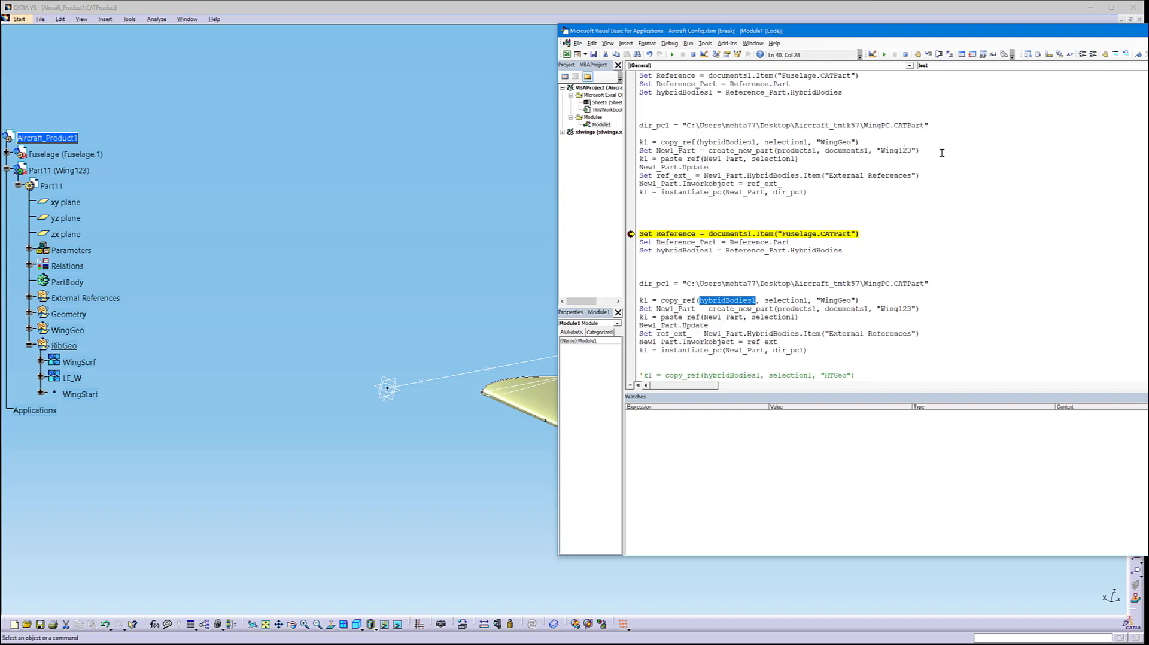
pyautogui.moveTo(941, 150); pyautogui.dragTo(635, 153)
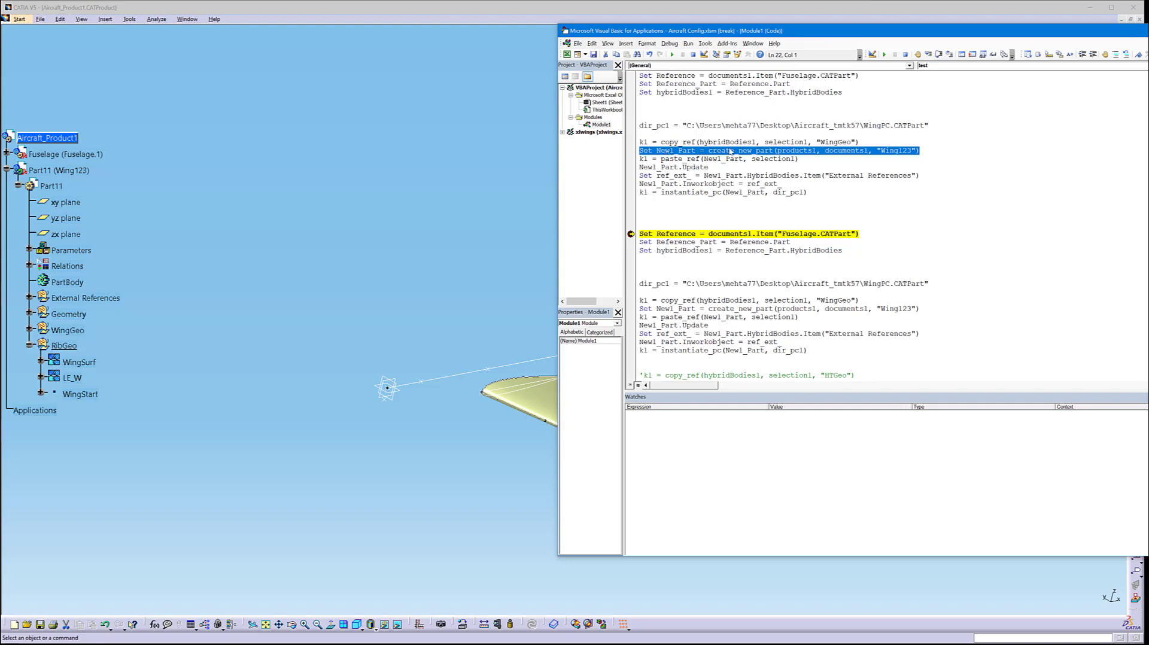
pyautogui.doubleClick(681, 151)
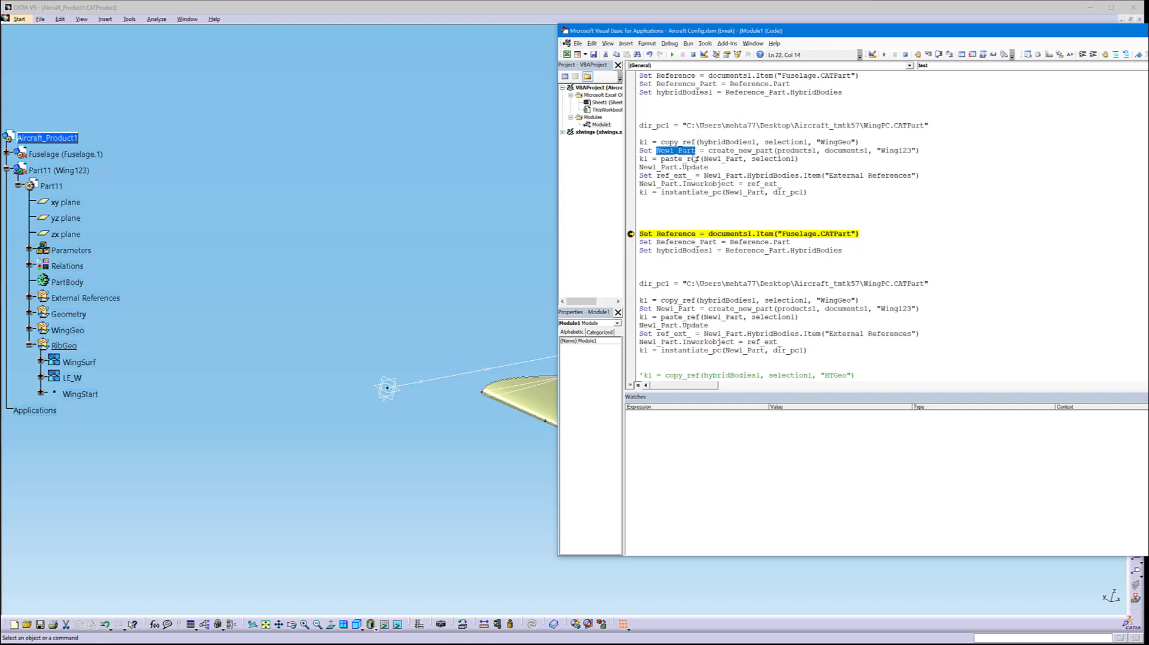
# Examine the create_new_part function for how New1_Part is obtained and returned
pyautogui.moveTo(810, 35); pyautogui.dragTo(638, 13)
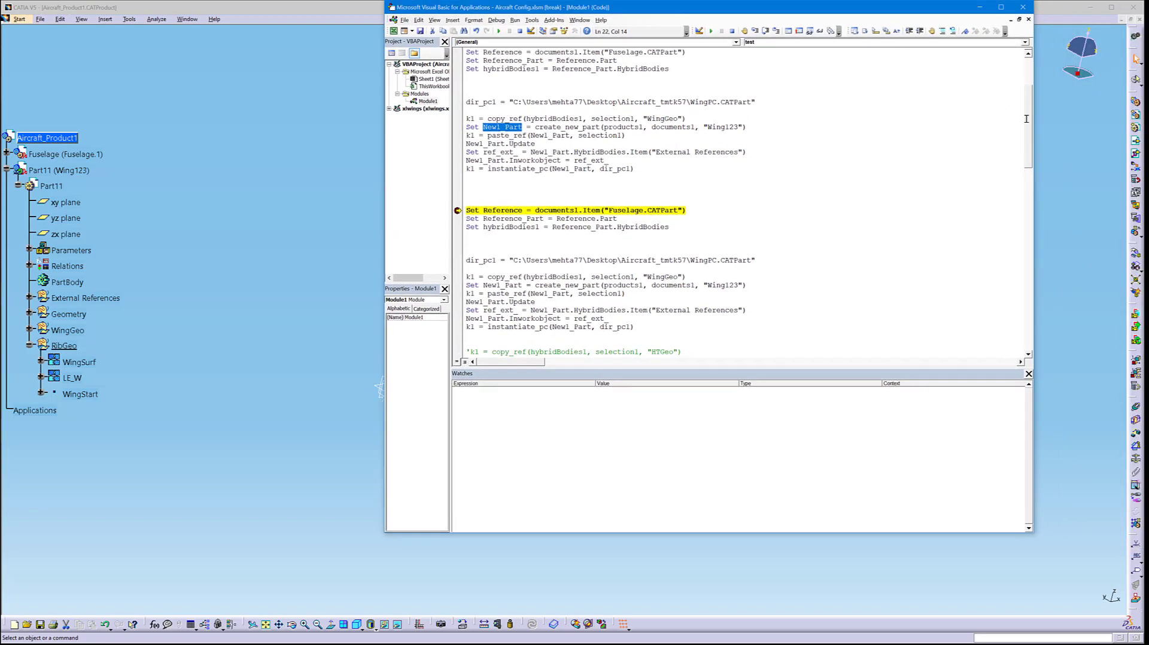
pyautogui.scroll(-5, 1016, 178)
pyautogui.scroll(-15, 1016, 178)
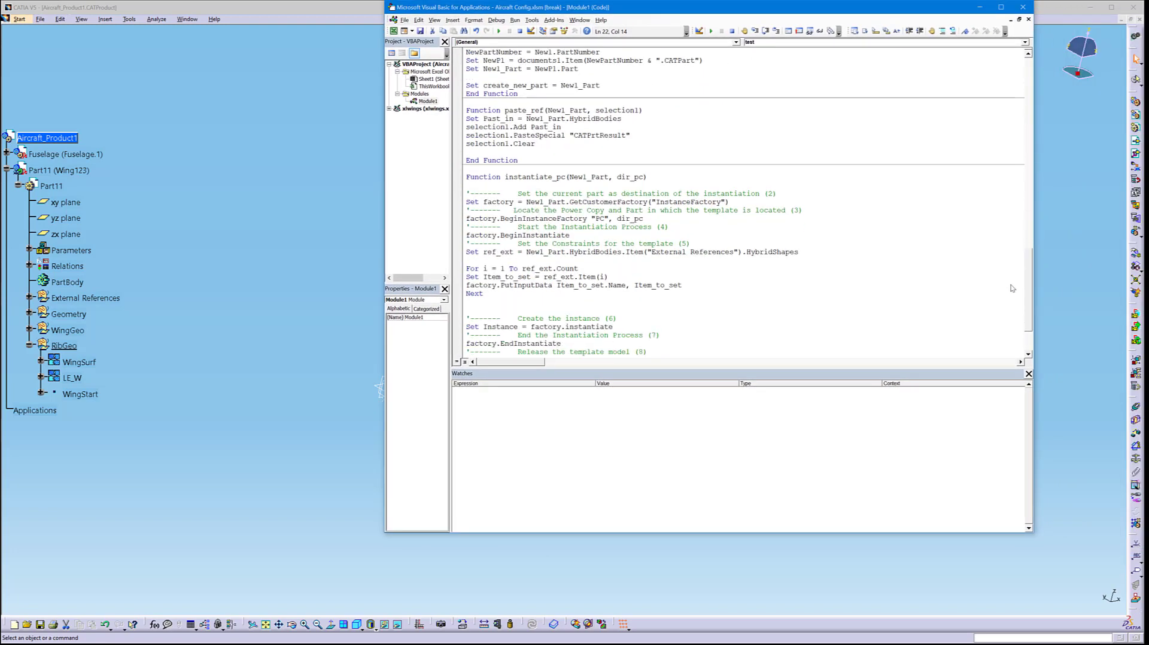
pyautogui.scroll(2, 627, 225)
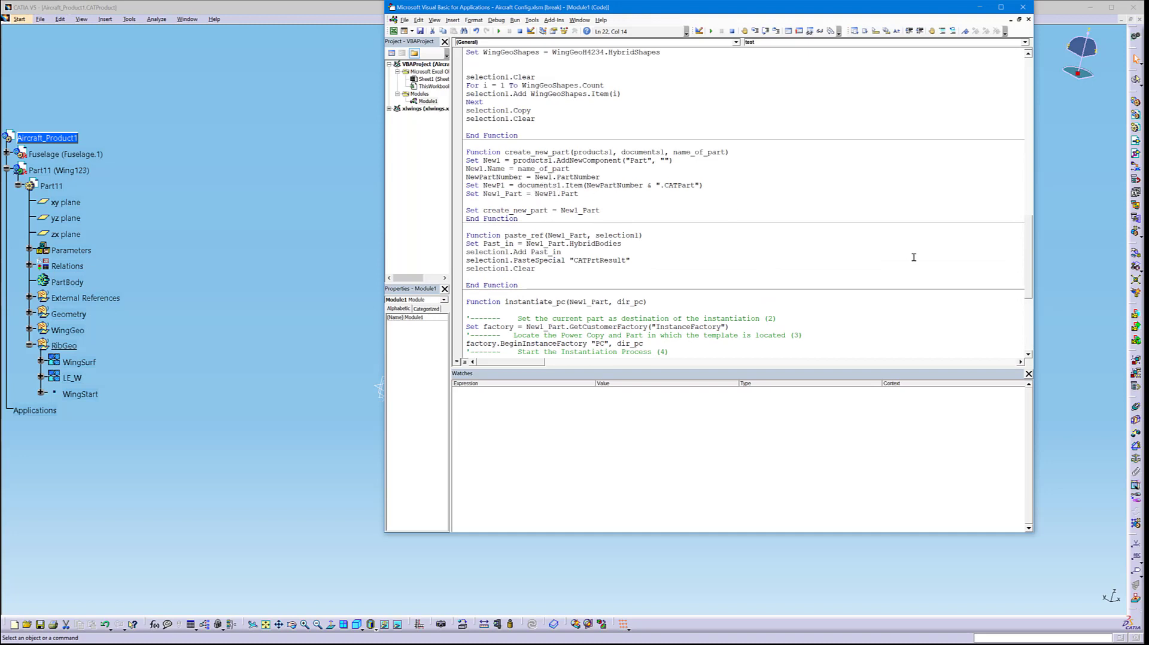
pyautogui.moveTo(578, 193); pyautogui.dragTo(551, 193)
# Return to the test procedure and locate the copied block starting at the breakpoint line
pyautogui.moveTo(1028, 269); pyautogui.dragTo(1021, 58)
pyautogui.doubleClick(792, 12)
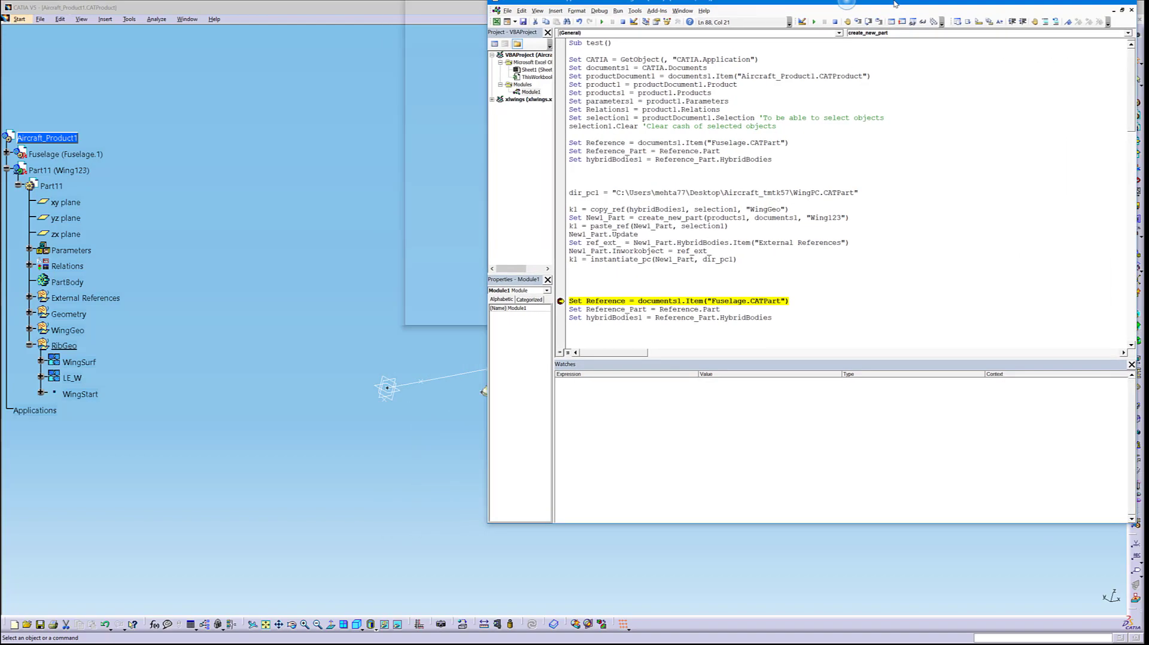
pyautogui.doubleClick(652, 5)
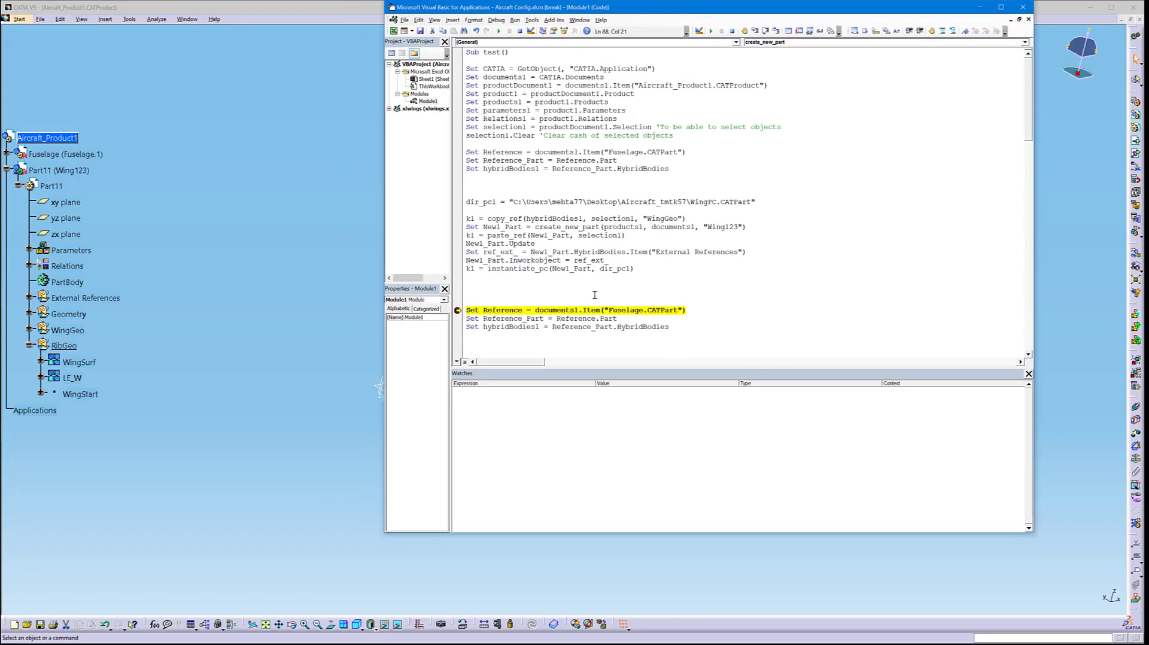
pyautogui.scroll(-4, 527, 243)
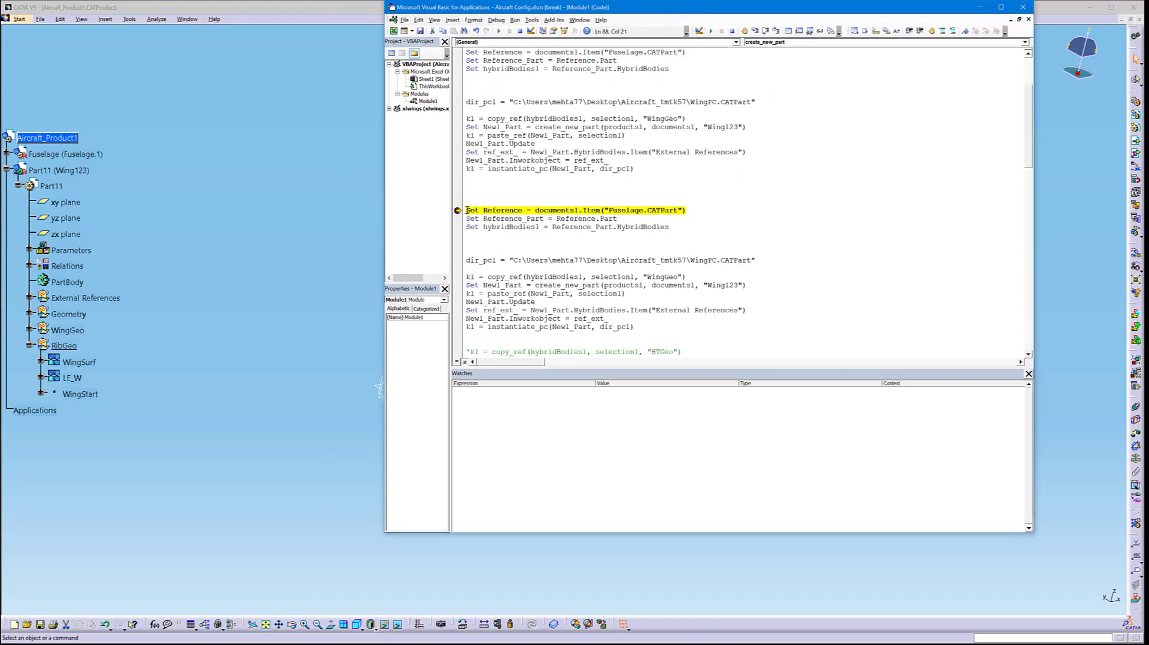
# Comment out the second Set Reference line for Fuselage.CATPart and step past it in the paused macro
pyautogui.click(466, 210)
pyautogui.write("'")
pyautogui.press('F8')
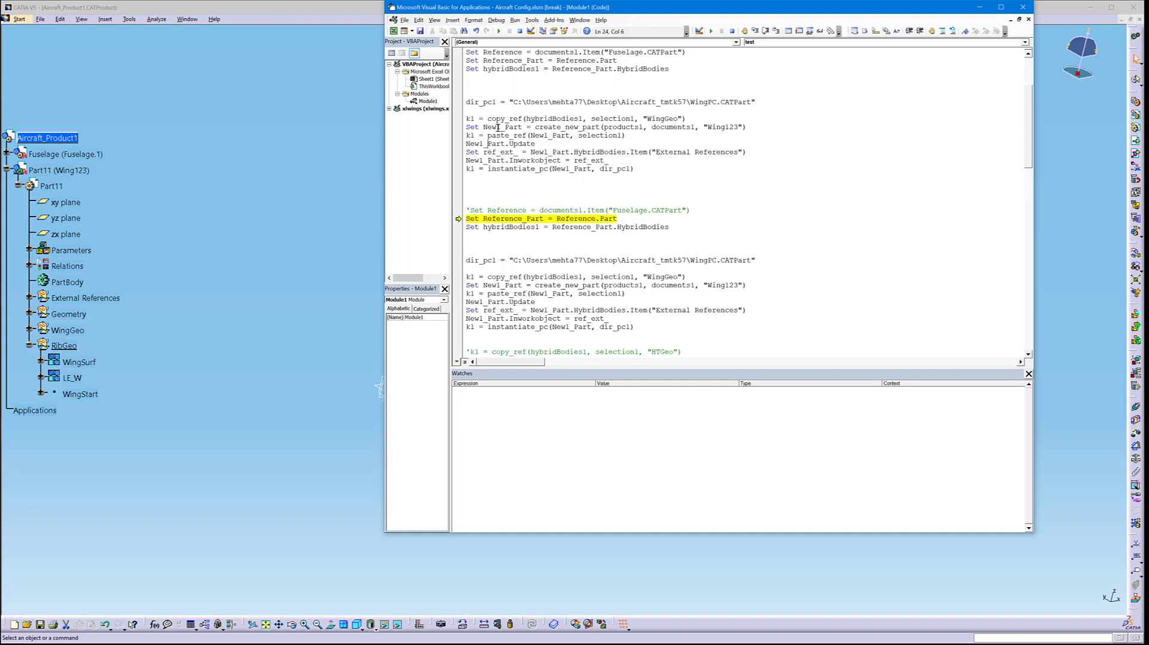
# Replace Reference.Part with New1_Part in the Reference_Part assignment of the second code block
pyautogui.doubleClick(499, 127)
pyautogui.hotkey('ctrl', 'c')
pyautogui.moveTo(616, 219); pyautogui.dragTo(557, 219)
pyautogui.hotkey('ctrl', 'v')
pyautogui.click(569, 244)
# Look up the rib part's file name in the Aircraft_tmtk57 folder and set the second dir_pc1 path to RibPC.CATPart
pyautogui.doubleClick(703, 260)
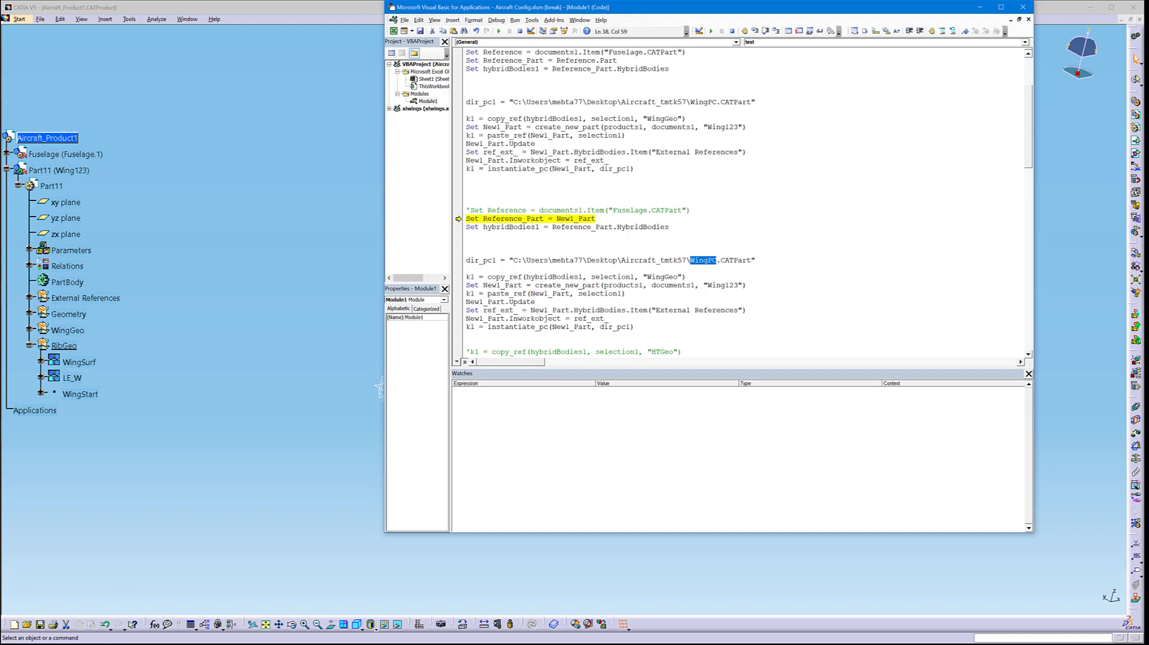
pyautogui.moveTo(243, 644)
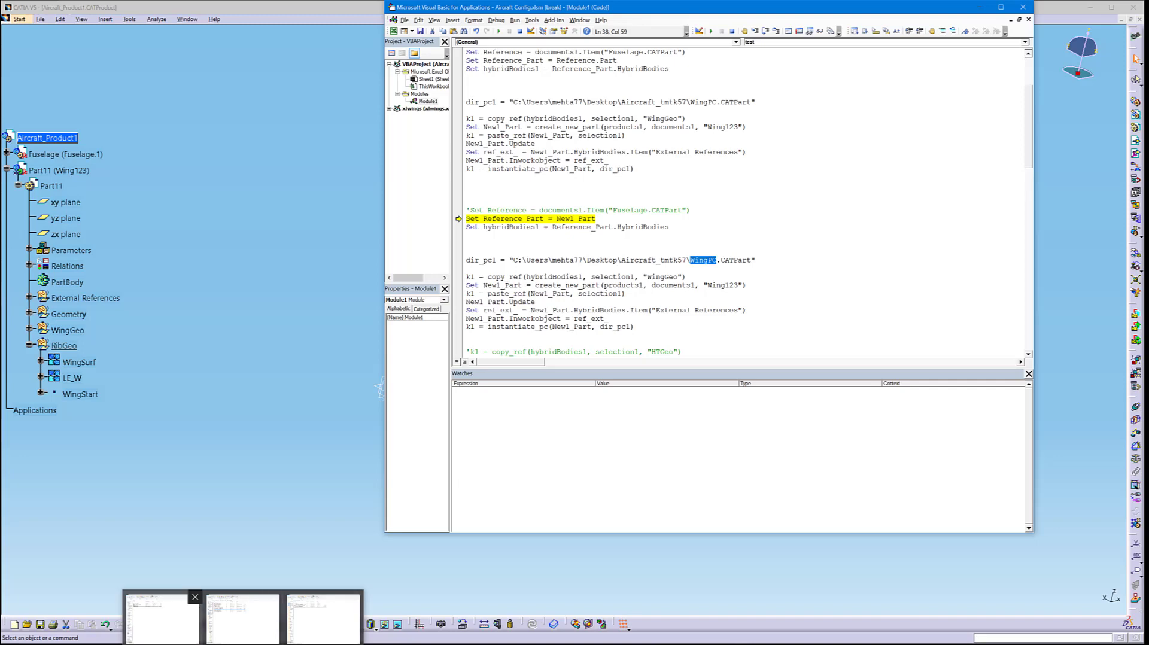
pyautogui.click(162, 618)
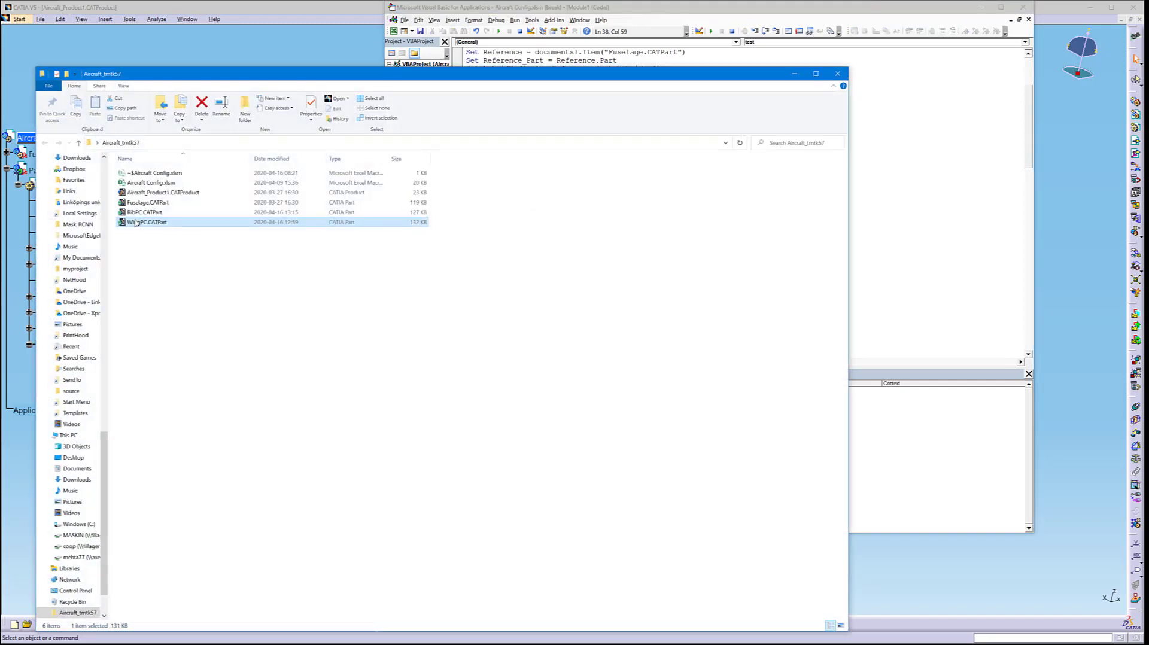
pyautogui.click(141, 214)
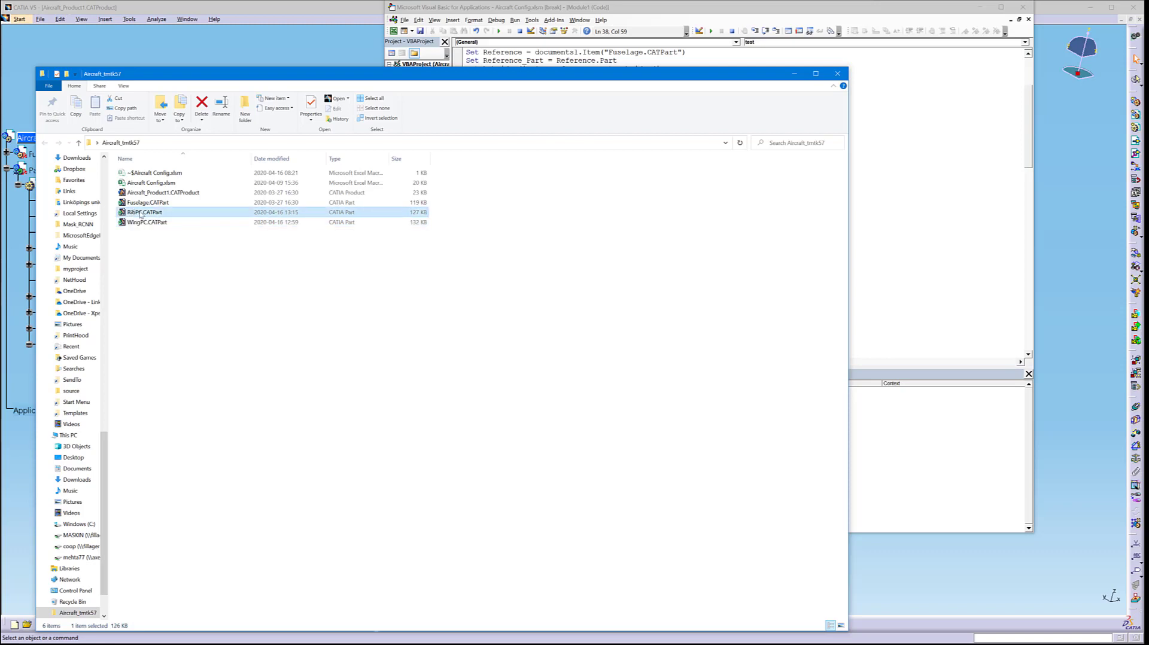
pyautogui.click(140, 214)
pyautogui.click(795, 73)
pyautogui.write('RibPC.CATPart"')
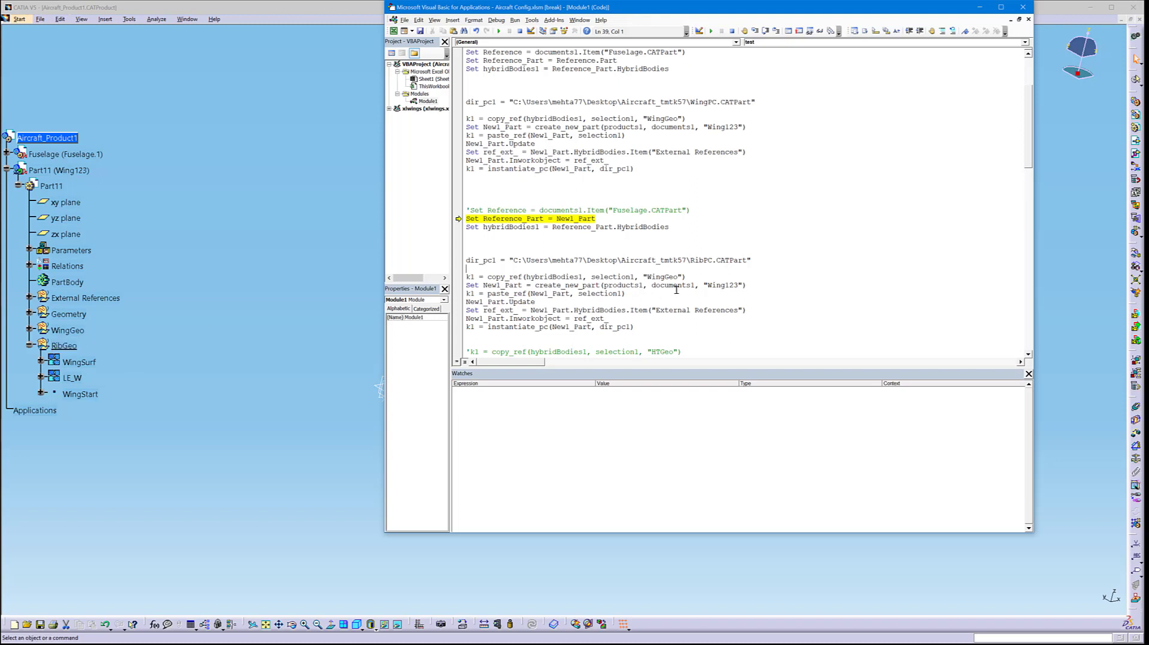
# Change the second block's geometry name to "RibGeo" and its new part name to "Rib123"
pyautogui.moveTo(663, 278); pyautogui.dragTo(647, 277)
pyautogui.write('Rib')
pyautogui.moveTo(707, 285); pyautogui.dragTo(726, 285)
pyautogui.write('Rib')
# Uncomment the HTGeo copy_ref line and set a breakpoint on it
pyautogui.scroll(-3, 476, 338)
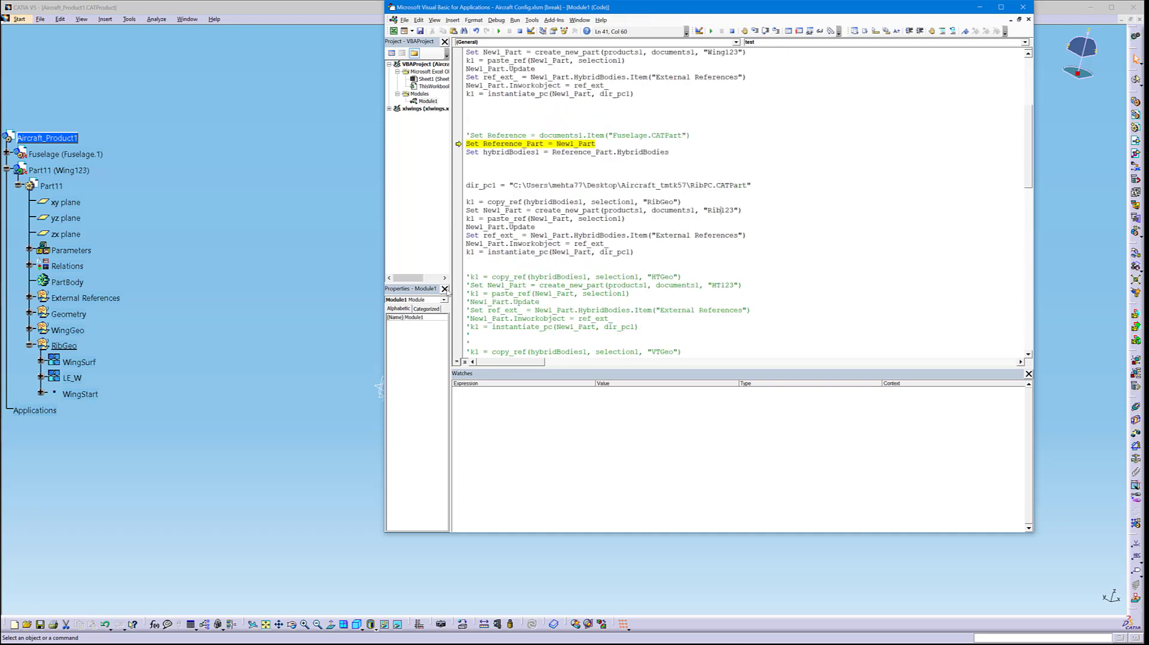
pyautogui.click(470, 261)
pyautogui.press('Delete')
pyautogui.press('F9')
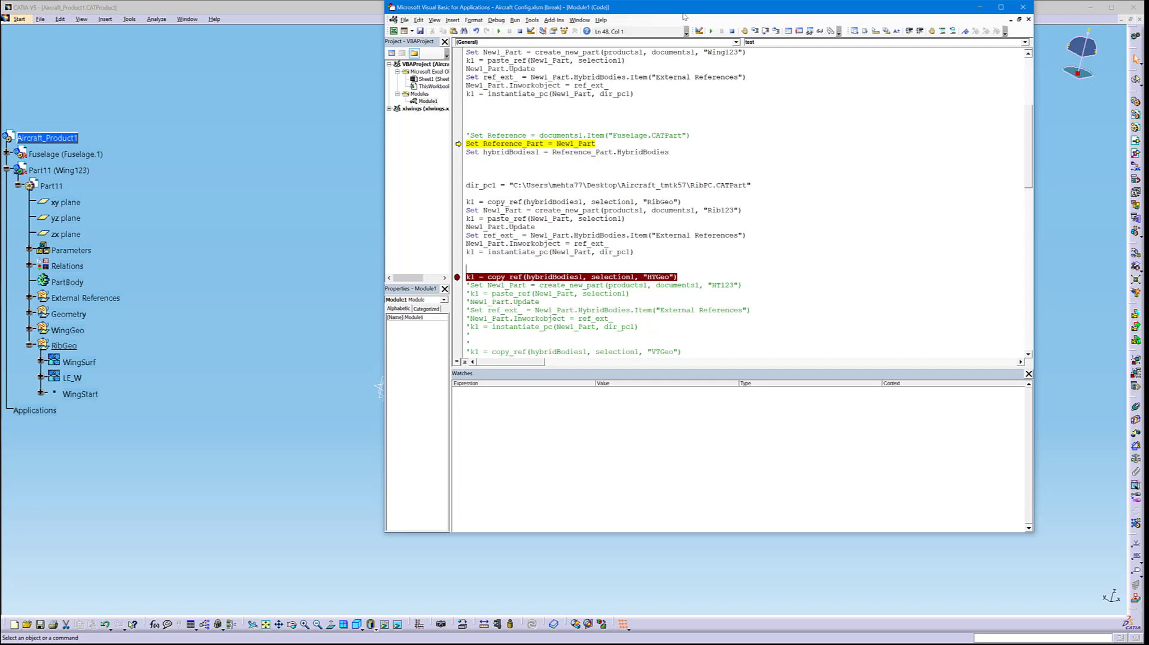
# Move the VBA editor aside to uncover the wing model and continue running the macro
pyautogui.moveTo(684, 11); pyautogui.dragTo(970, 27)
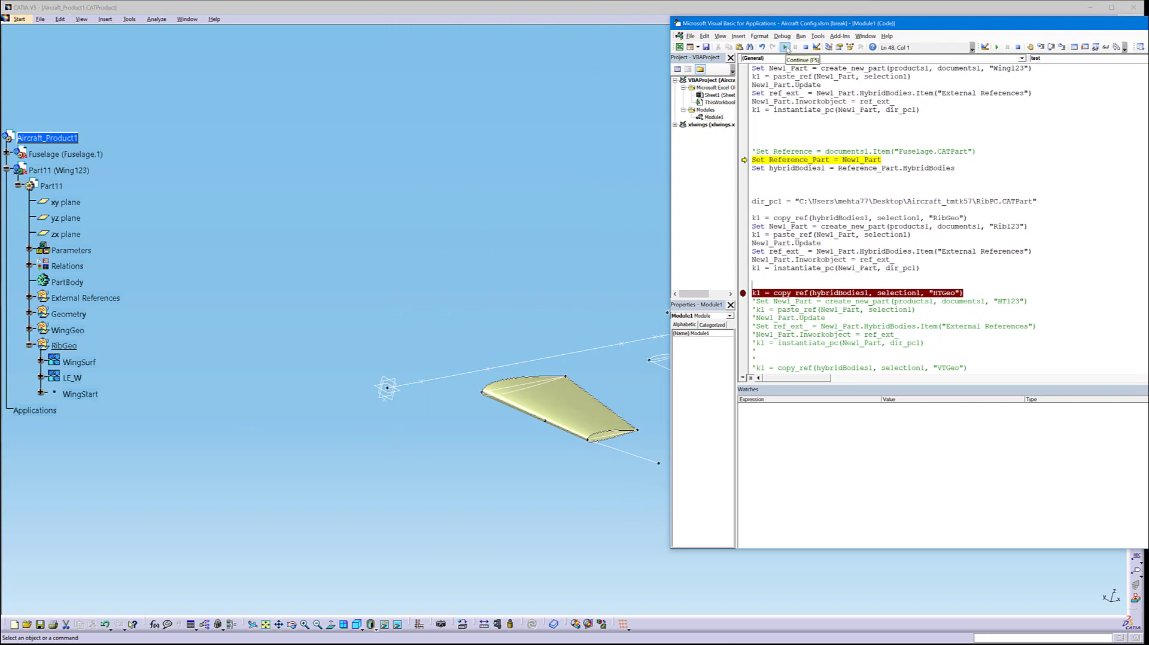
pyautogui.click(785, 47)
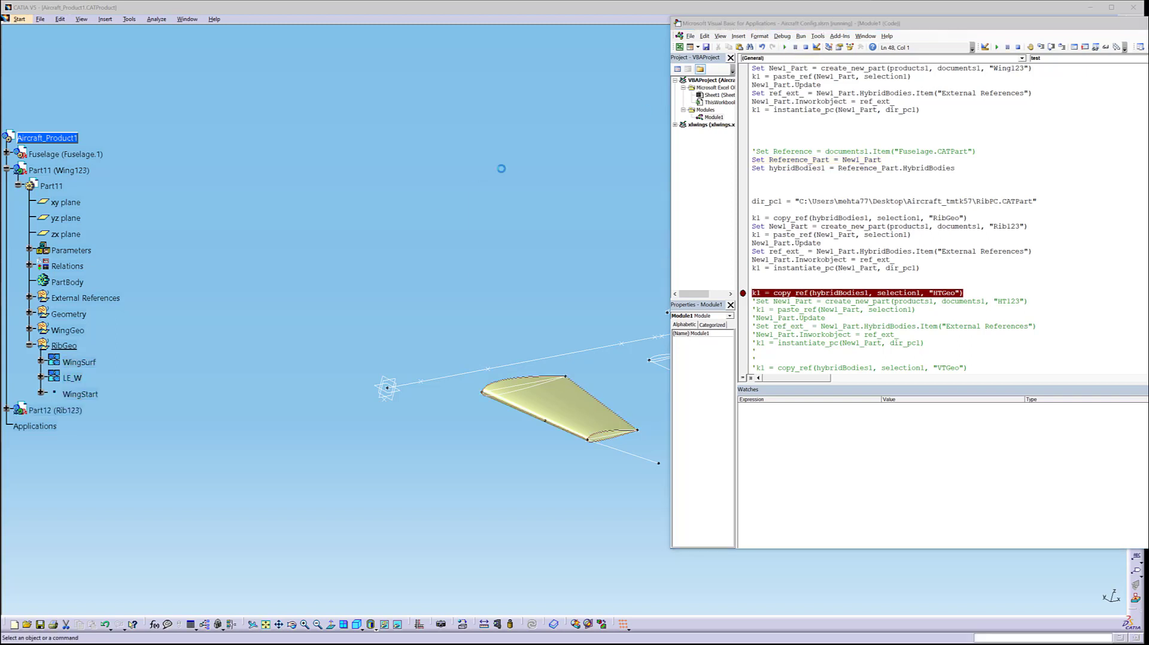
pyautogui.click(577, 267)
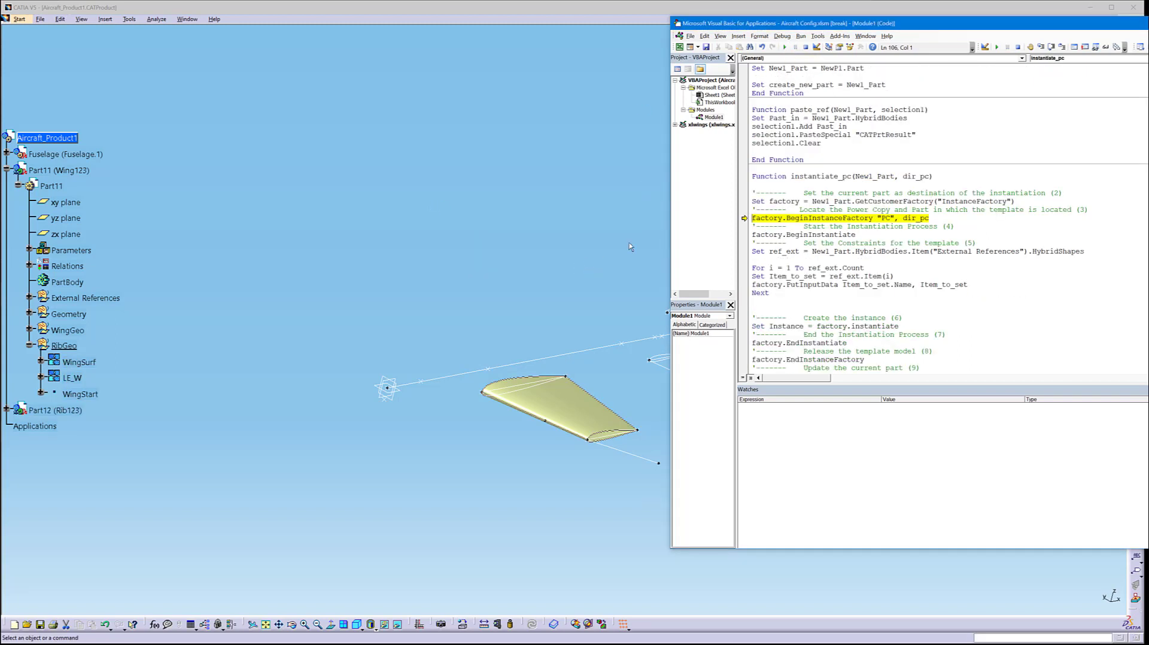
# Open the recent RibPC.CATPart file in CATIA
pyautogui.moveTo(923, 217)
pyautogui.click(189, 19)
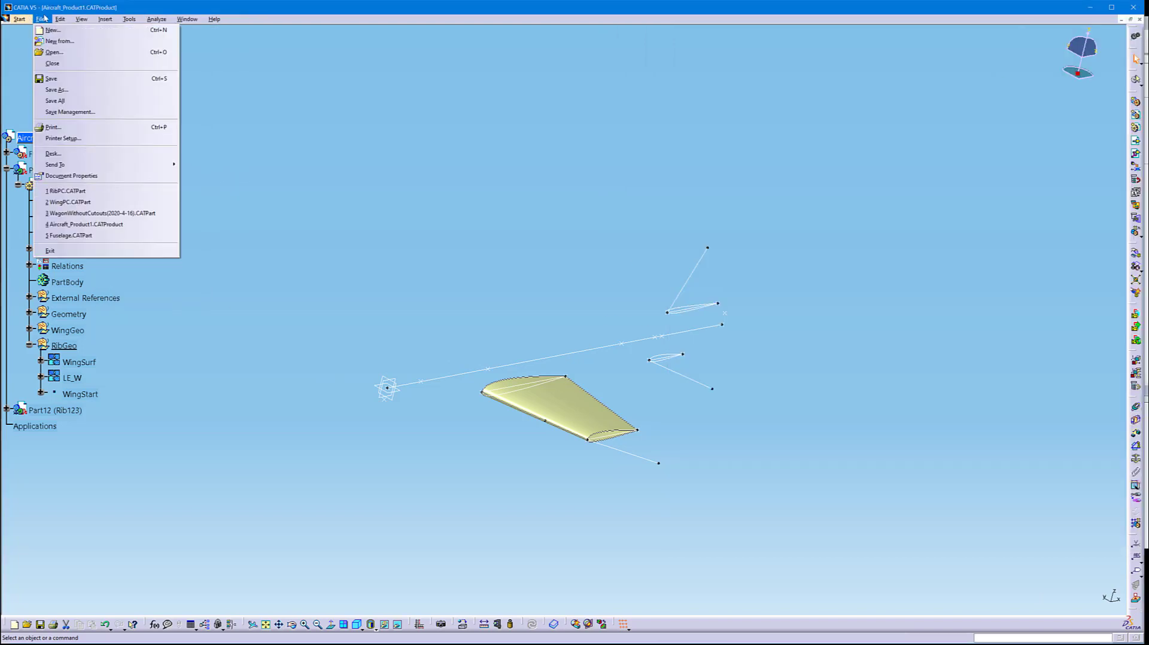
pyautogui.click(66, 191)
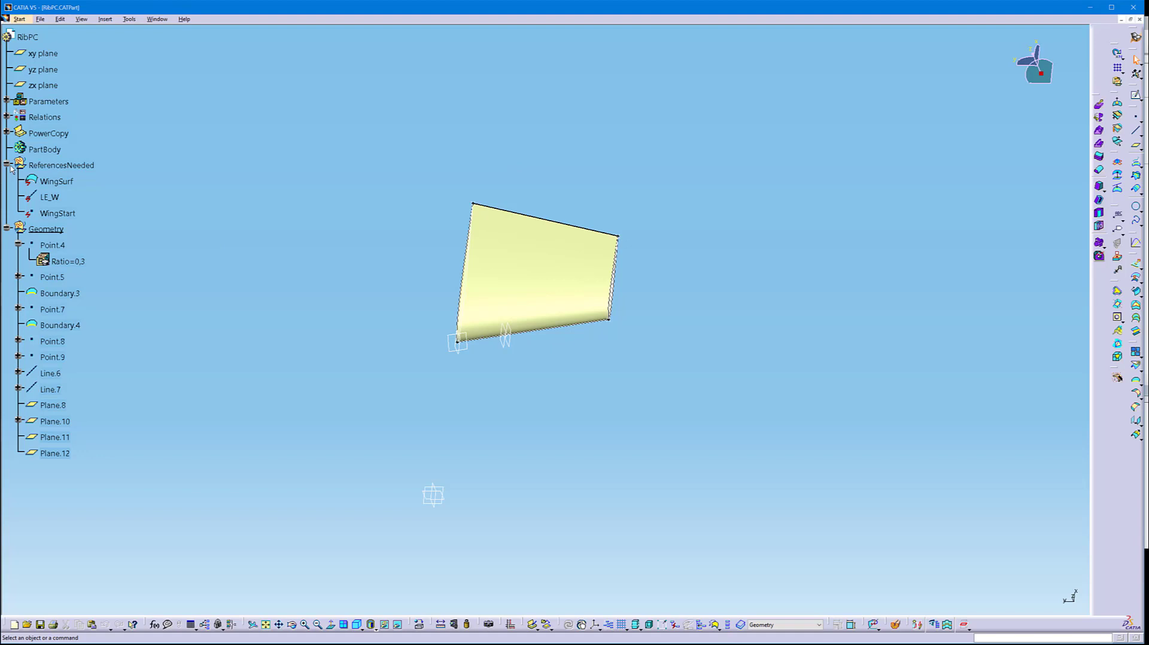
# Rename the power copy PowerCopy.1 as PC, and save and close the RibPC part
pyautogui.click(6, 133)
pyautogui.click(61, 150)
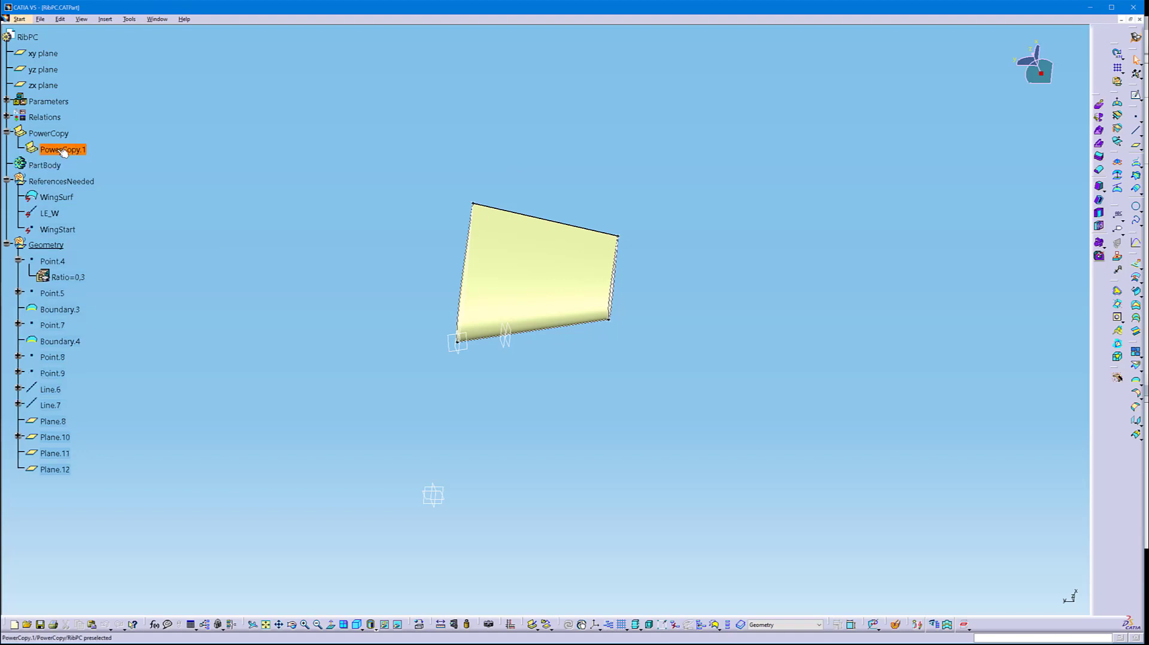
pyautogui.rightClick(58, 151)
pyautogui.click(75, 189)
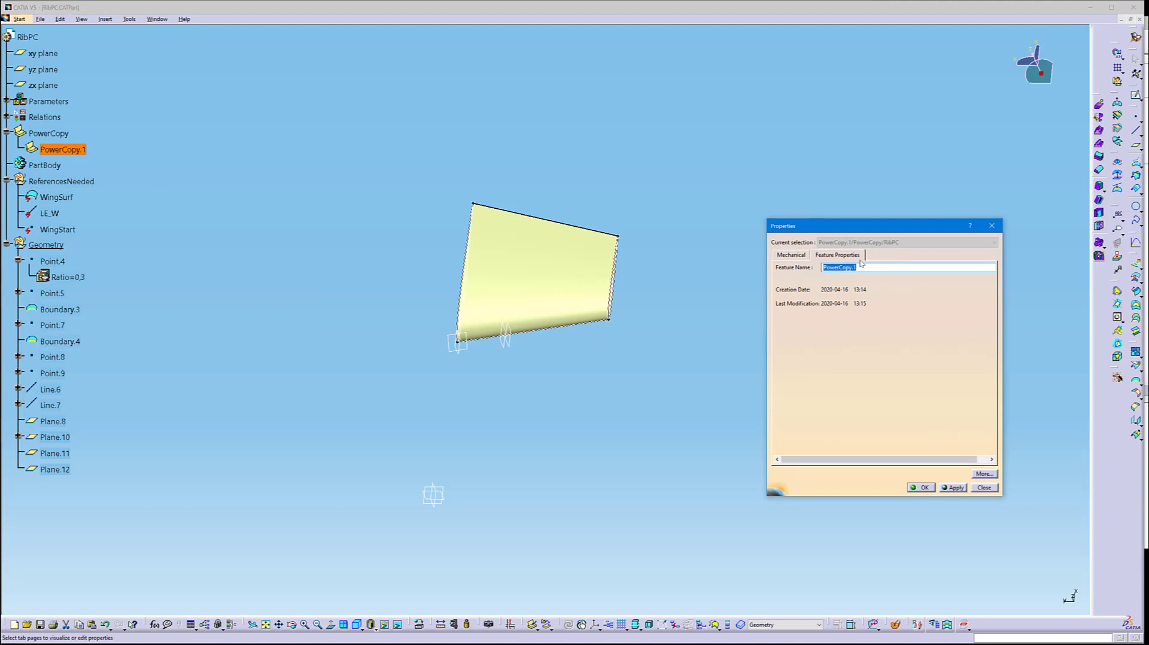
pyautogui.write('PC')
pyautogui.press('Return')
pyautogui.hotkey('ctrl', 's')
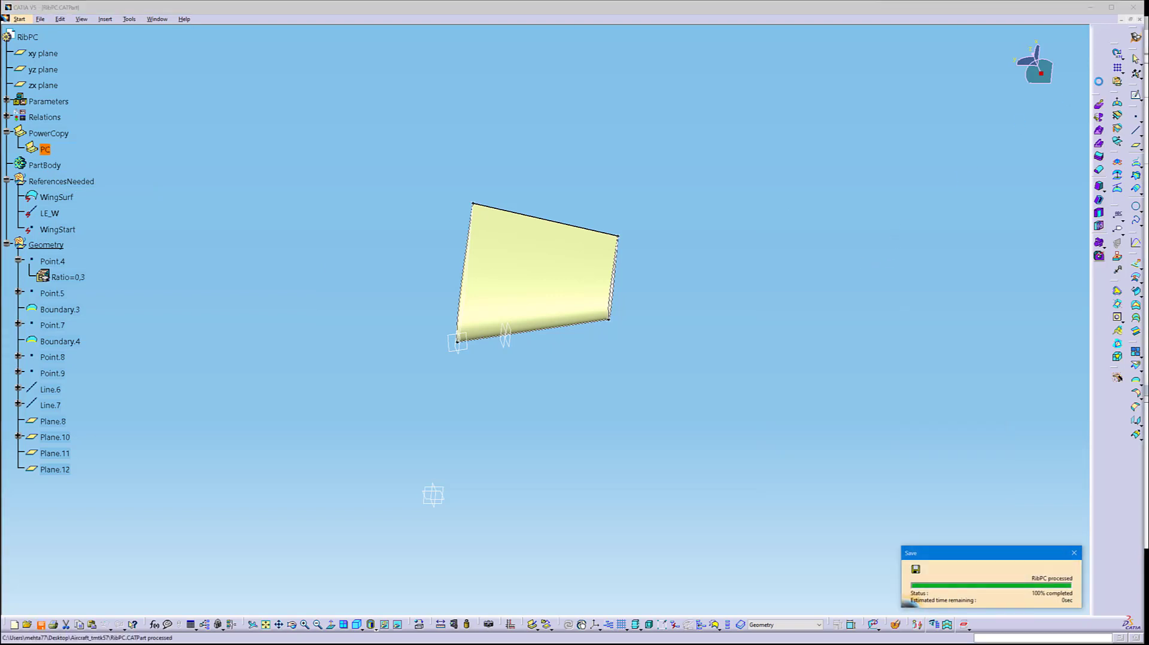
pyautogui.click(1139, 19)
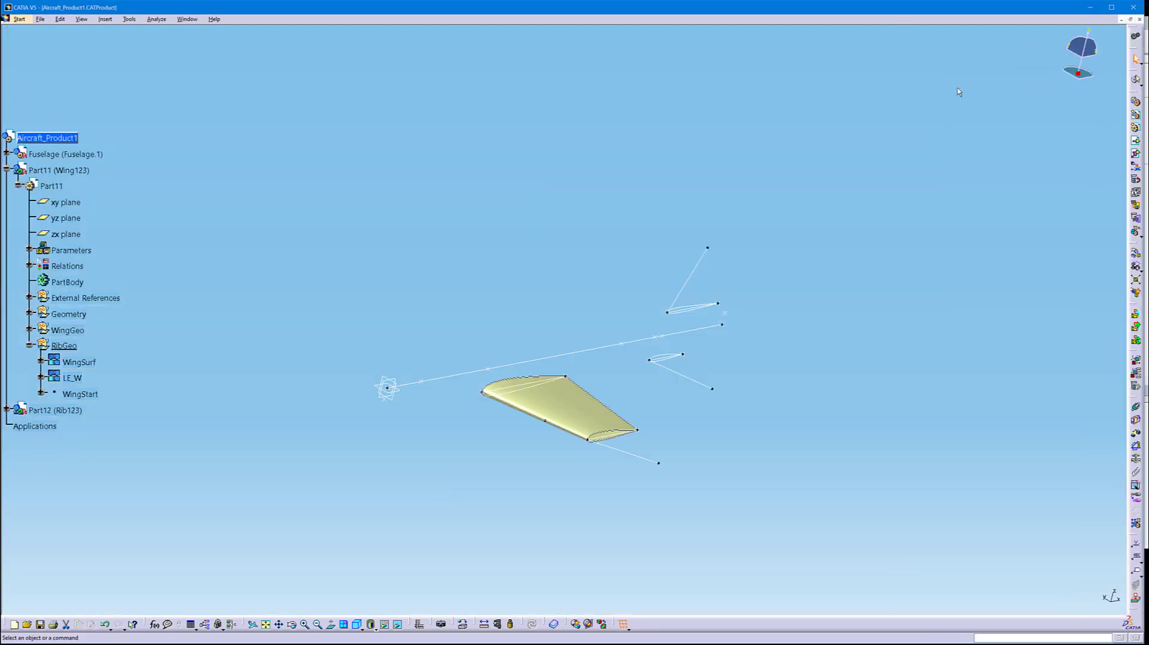
# Resume the paused macro in the VBA editor and inspect the Rib123 part on the wing in CATIA
pyautogui.hotkey('alt', 'Tab')
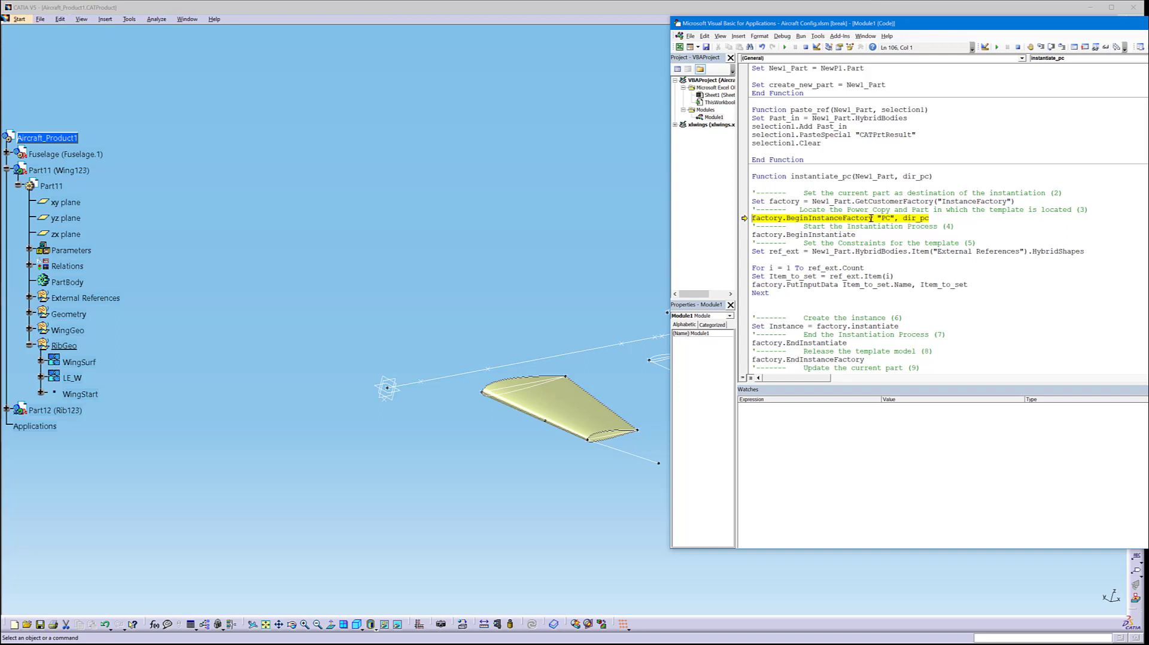
pyautogui.click(785, 47)
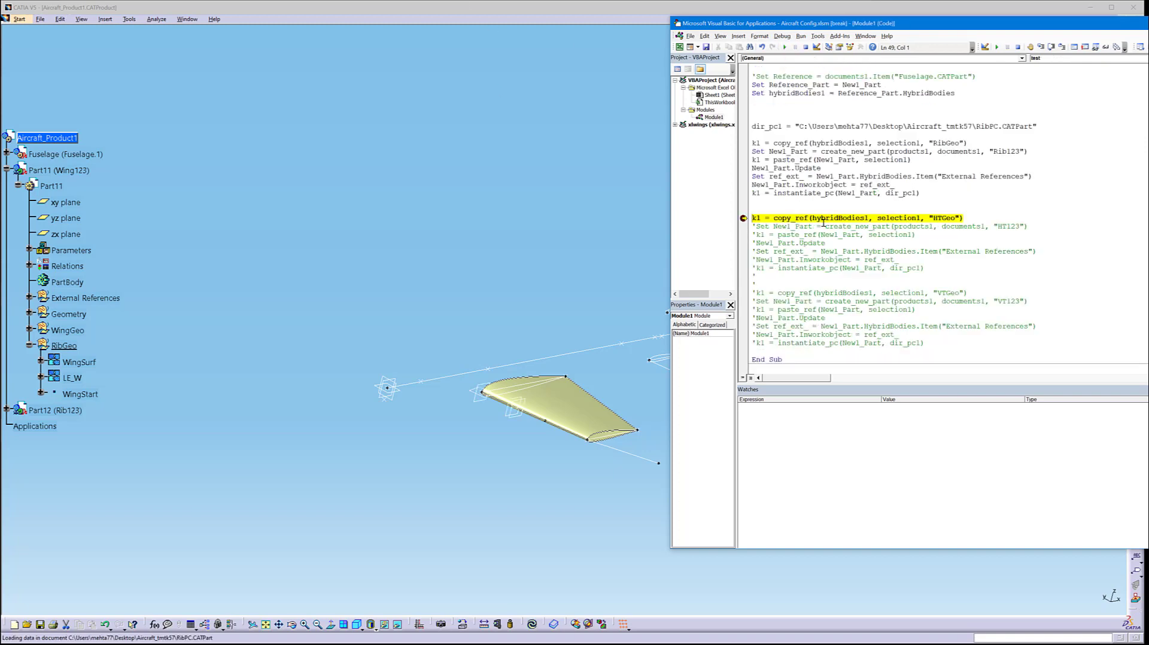
pyautogui.click(314, 330)
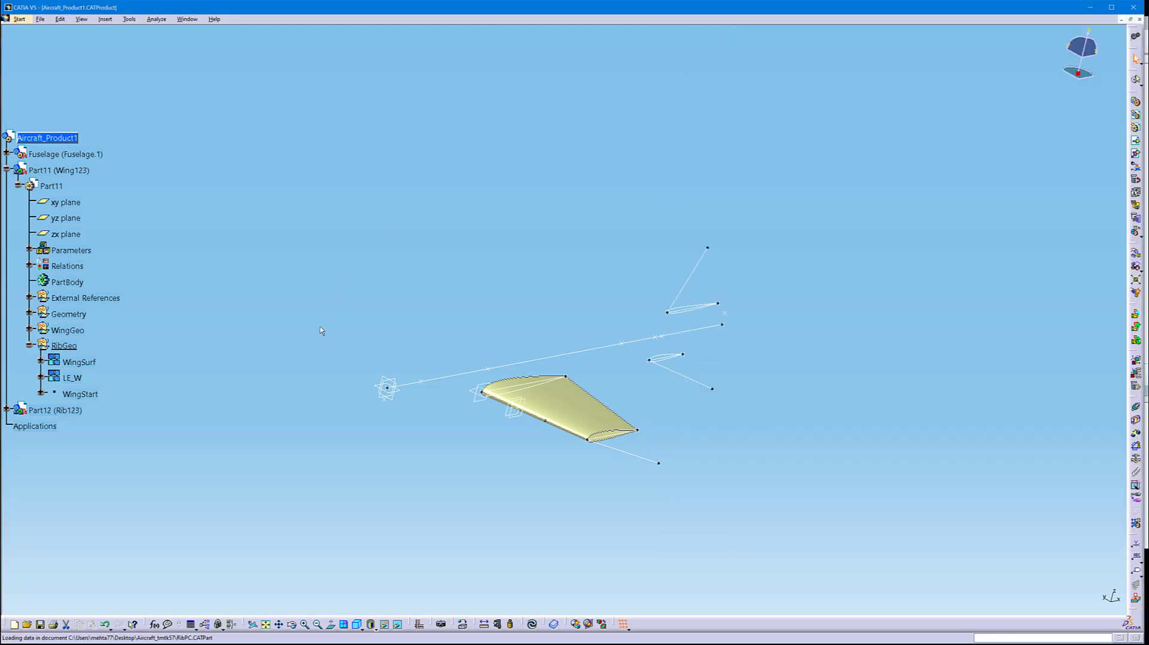
pyautogui.click(57, 410)
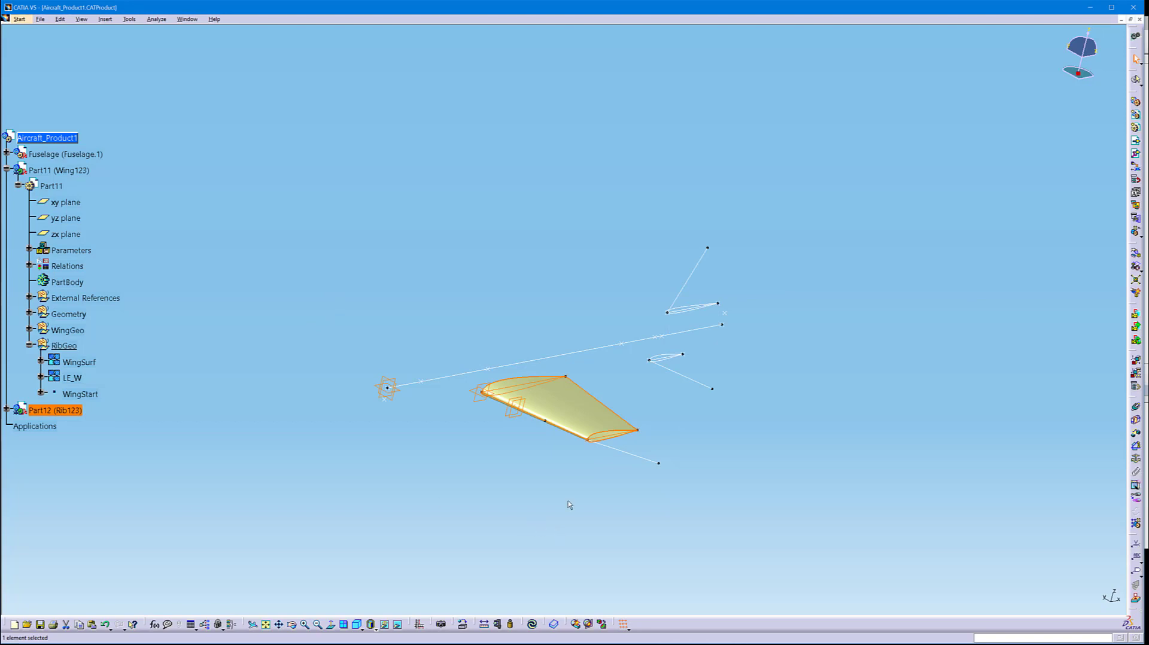
pyautogui.moveTo(527, 405); pyautogui.dragTo(555, 249, button='middle')
pyautogui.moveTo(546, 303); pyautogui.dragTo(542, 252, button='middle')
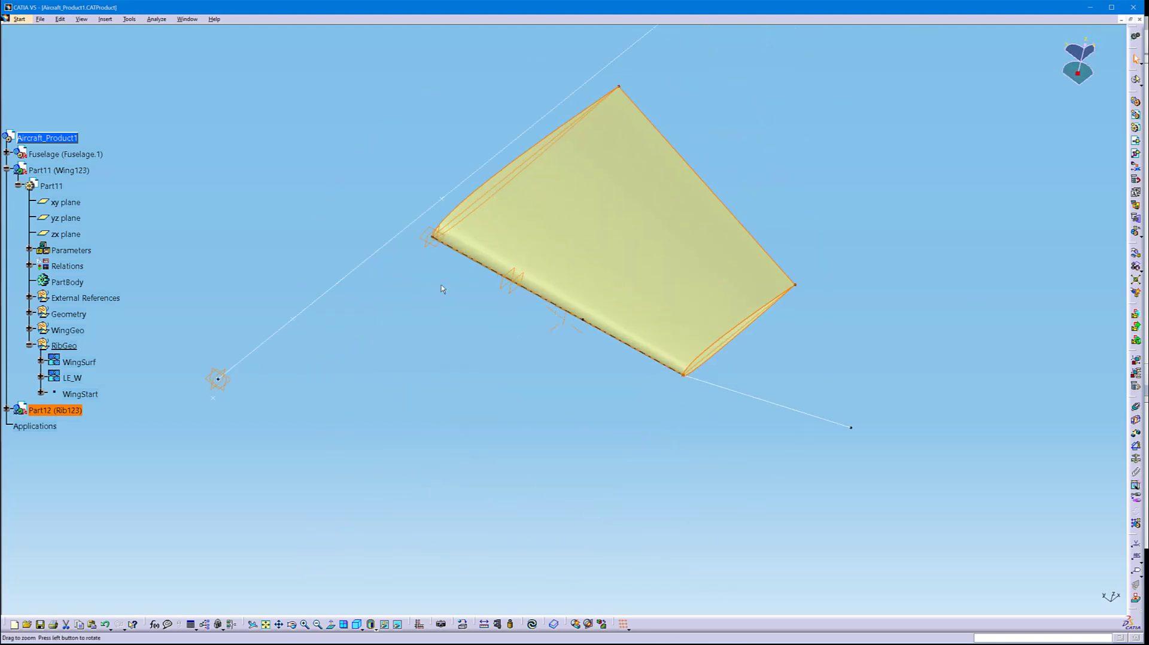
pyautogui.click(51, 413)
pyautogui.click(485, 396)
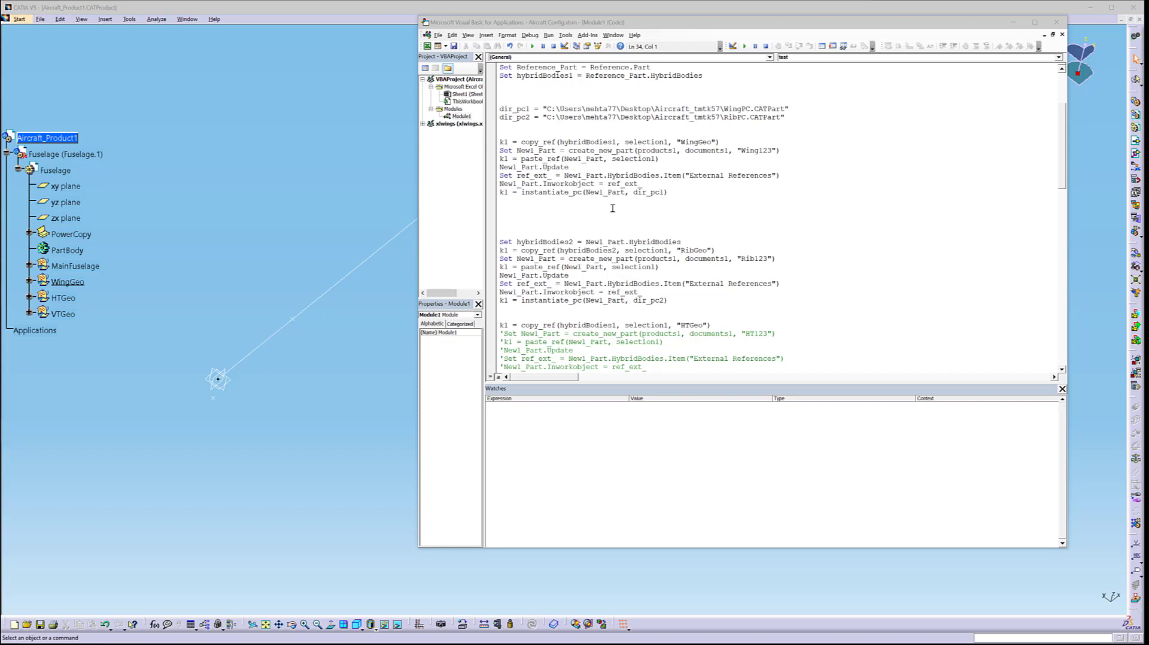
# Review the dir_pc1 and dir_pc2 paths and the use of hybridBodies2 in the wing and rib code blocks
pyautogui.moveTo(787, 117); pyautogui.dragTo(493, 115)
pyautogui.click(516, 111)
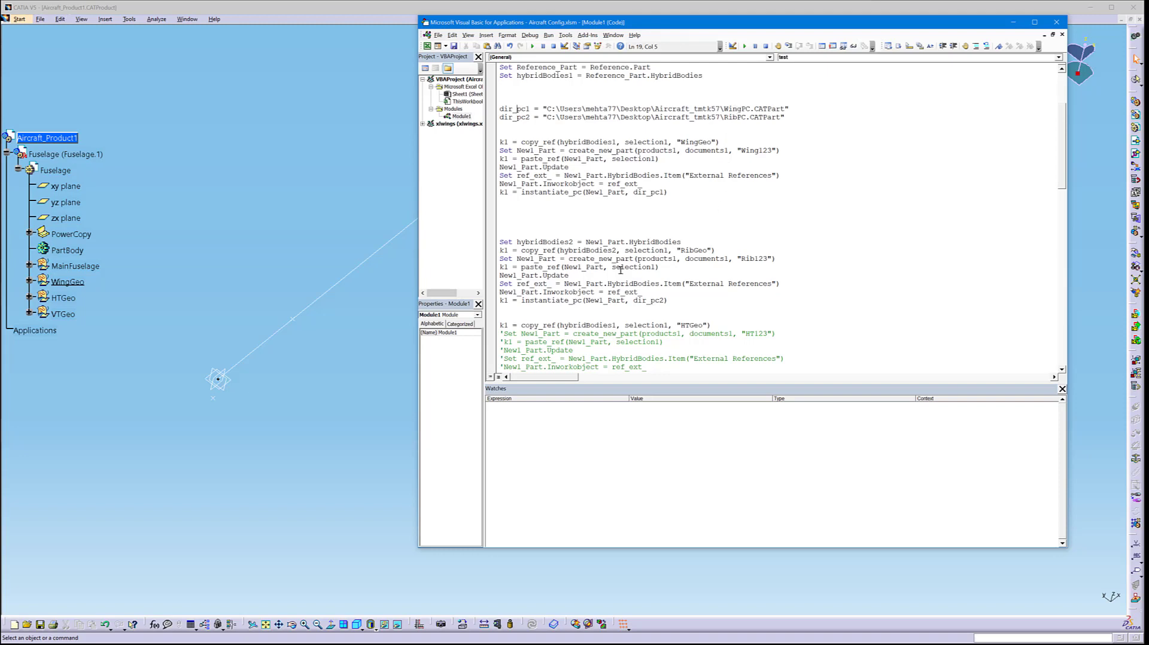
pyautogui.doubleClick(546, 242)
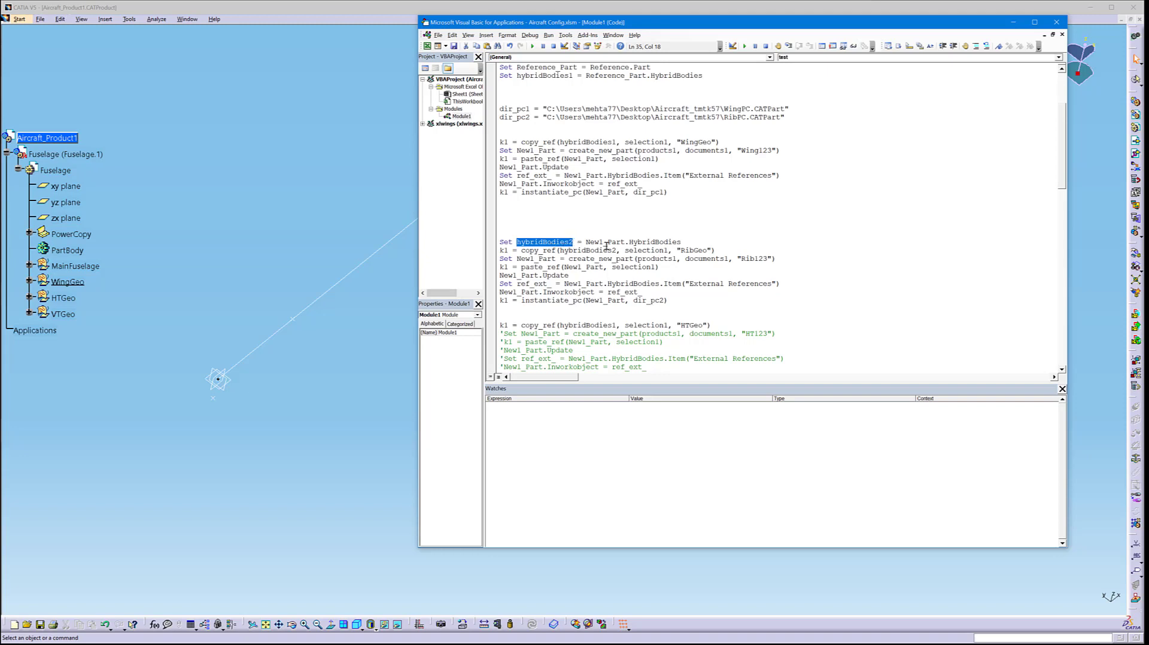
pyautogui.scroll(2, 551, 167)
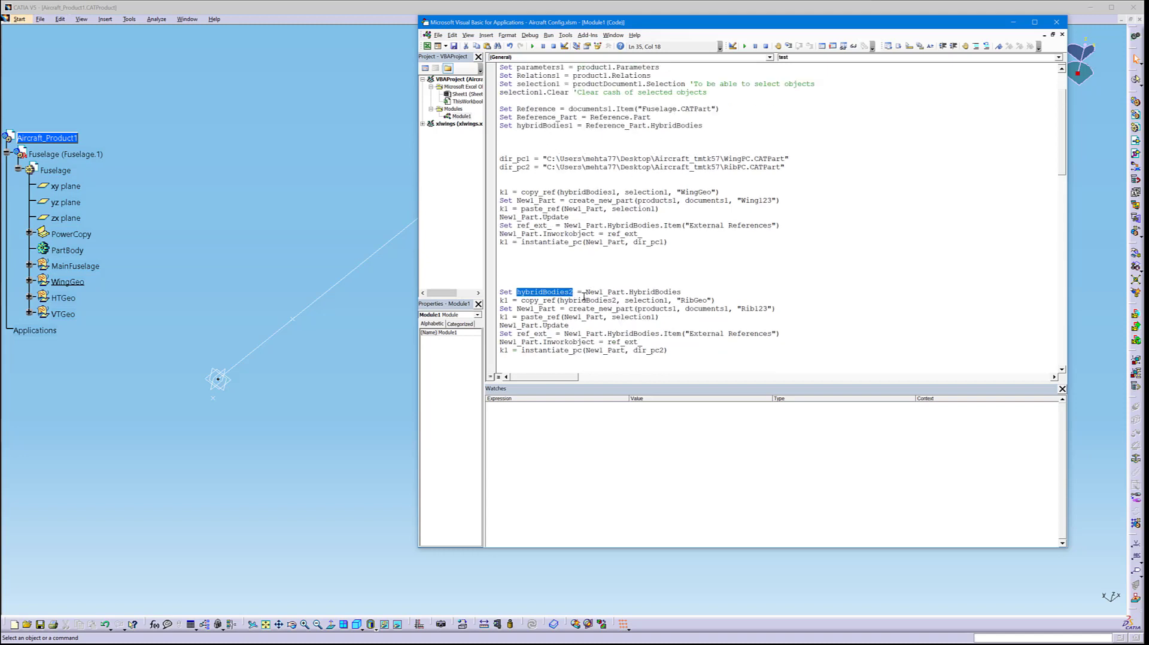
pyautogui.scroll(-1, 583, 295)
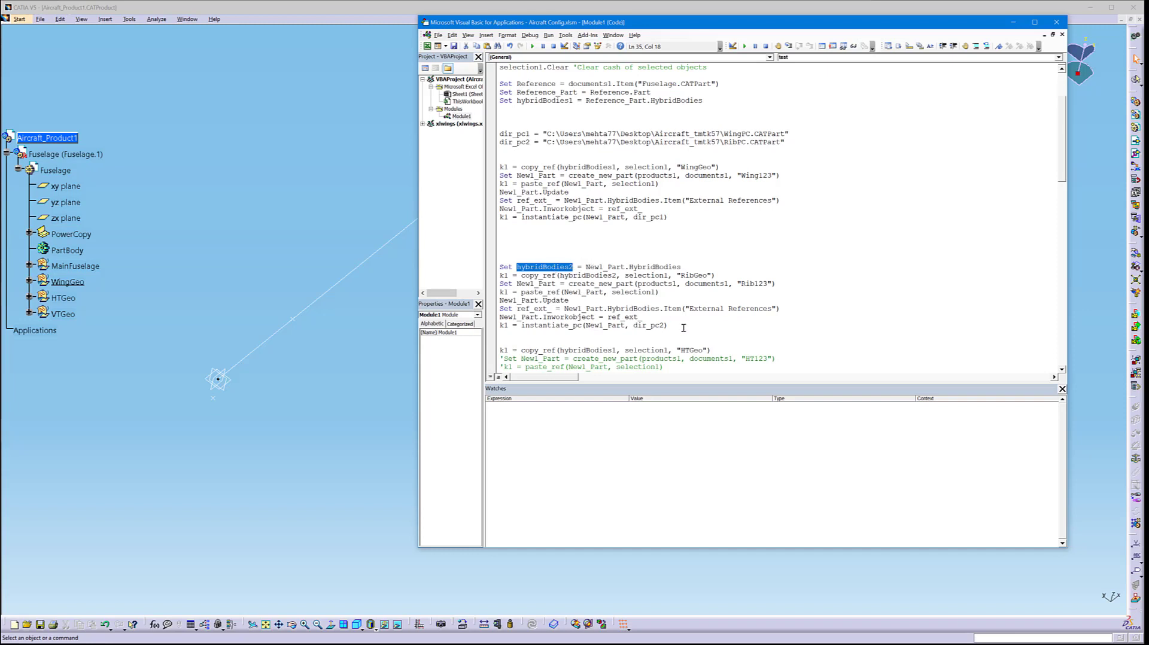
pyautogui.scroll(-4, 685, 326)
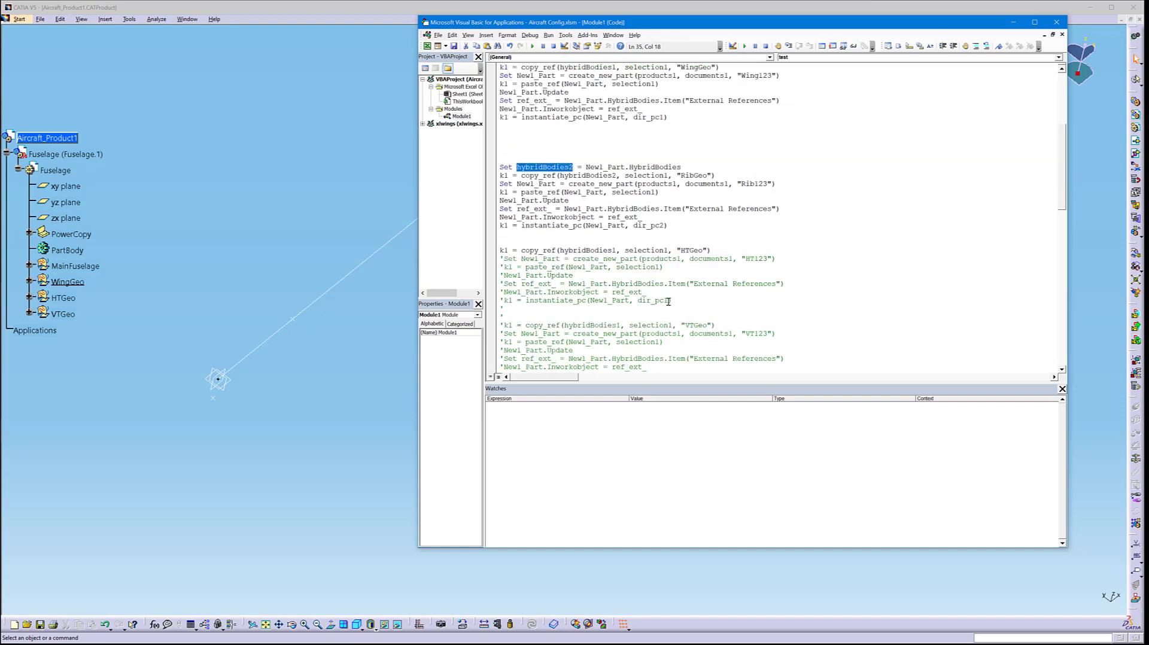
# Uncomment the remaining code lines of the HTGeo and VTGeo blocks
pyautogui.scroll(-2, 685, 233)
pyautogui.moveTo(501, 209); pyautogui.dragTo(772, 250)
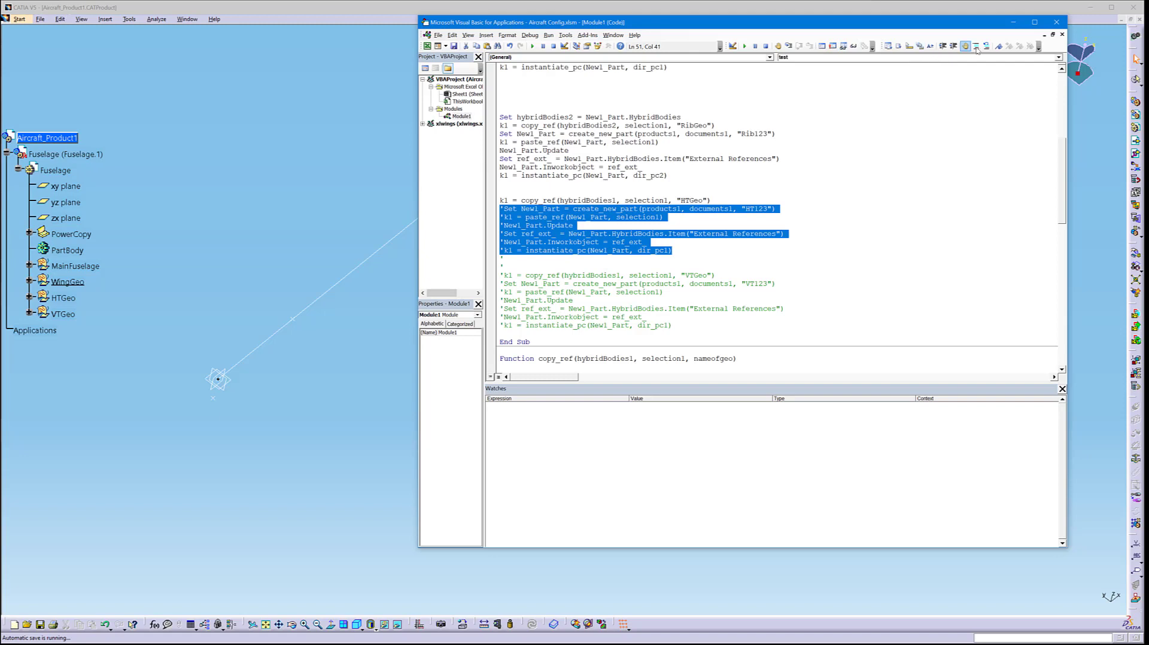
pyautogui.moveTo(682, 325); pyautogui.dragTo(485, 209)
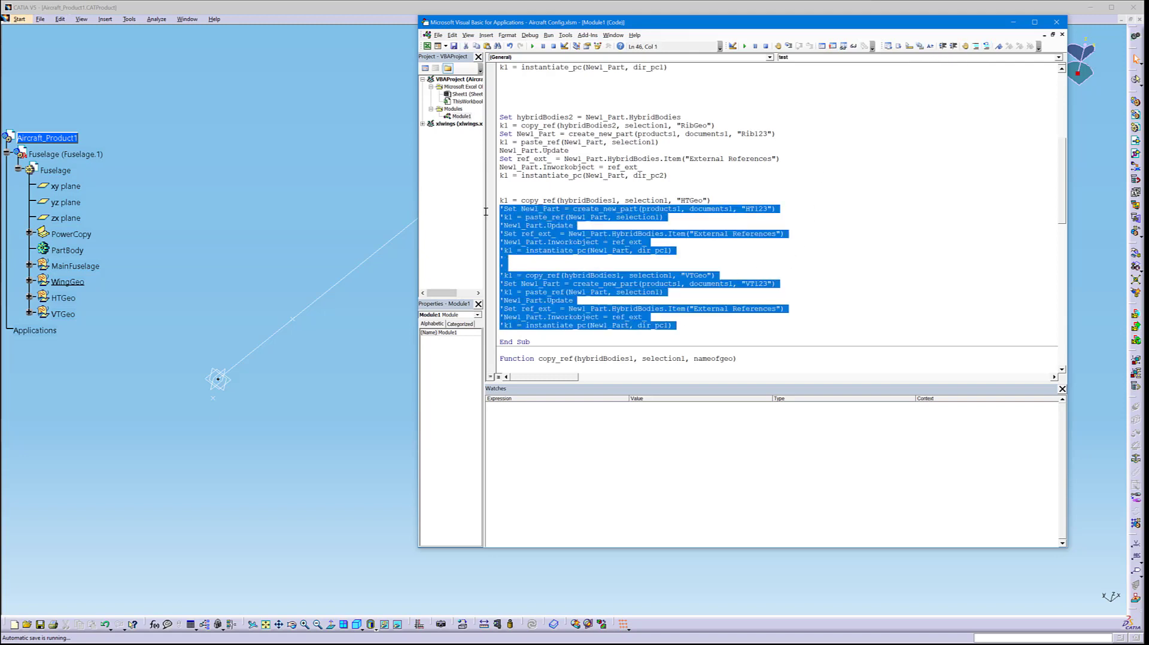
pyautogui.click(985, 46)
# Insert a copy of the RibGeo code block, using hybridBodies2 and dir_pc2, below the HTGeo block
pyautogui.click(706, 254)
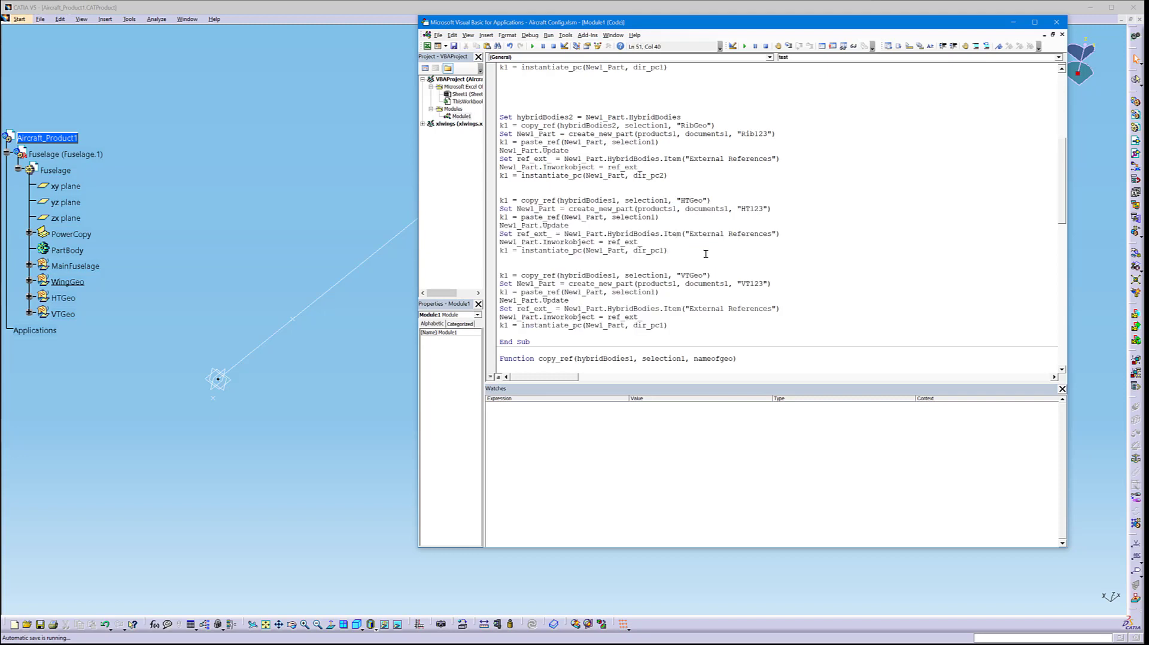
pyautogui.press('Return')
pyautogui.press('Return')
pyautogui.press('Return')
pyautogui.scroll(3, 663, 195)
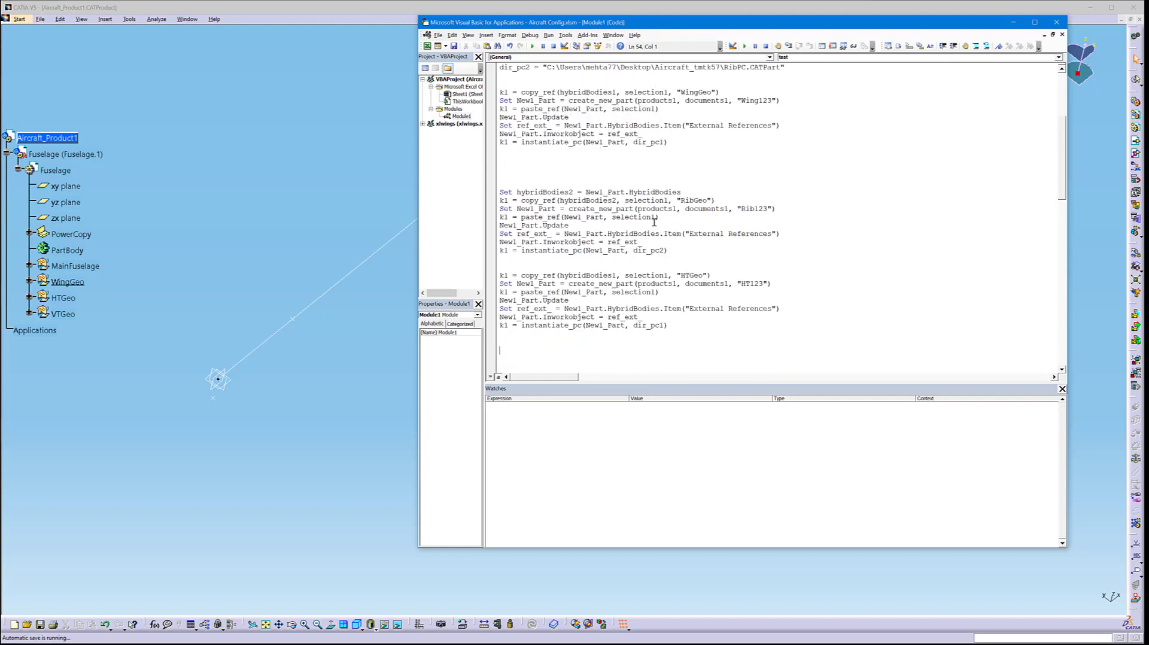
pyautogui.moveTo(681, 249); pyautogui.dragTo(437, 192)
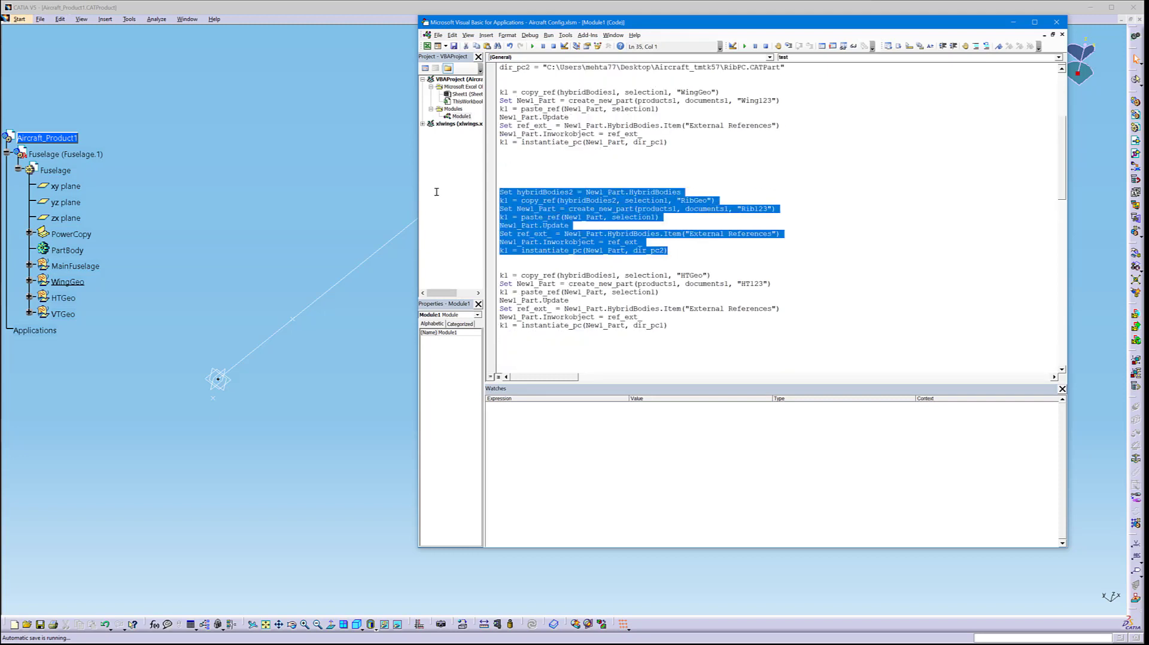
pyautogui.scroll(-4, 554, 264)
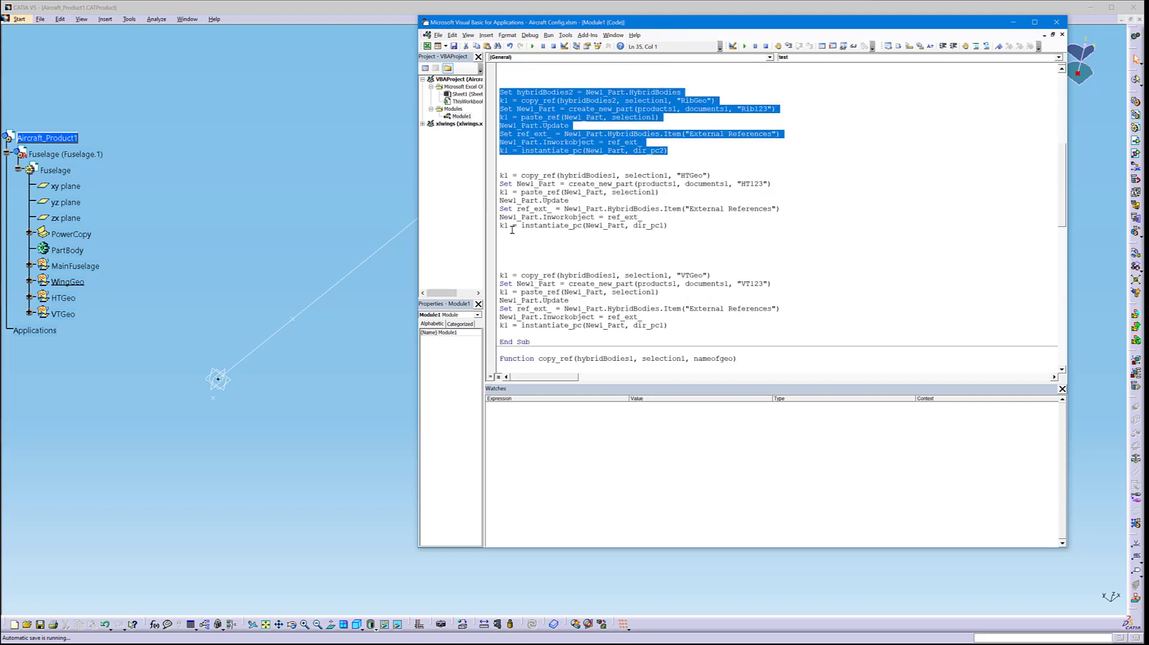
pyautogui.click(512, 241)
pyautogui.write('Set hybridBodies2 = New1_Part.HybridBodies k1 = copy_ref(hybridBodies2, selection1, "RibGeo") Set New1_Part = create_new_part(products1, documents1, "Rib123") k1 = paste_ref(New1_Part, selection1) New1_Part.Update Set ref_ext_ = New1_Part.HybridBodies.Item("External References") New1_Part.Inworkobject = ref_ext_ k1 = instantiate_pc(New1_Part, dir_pc2)')
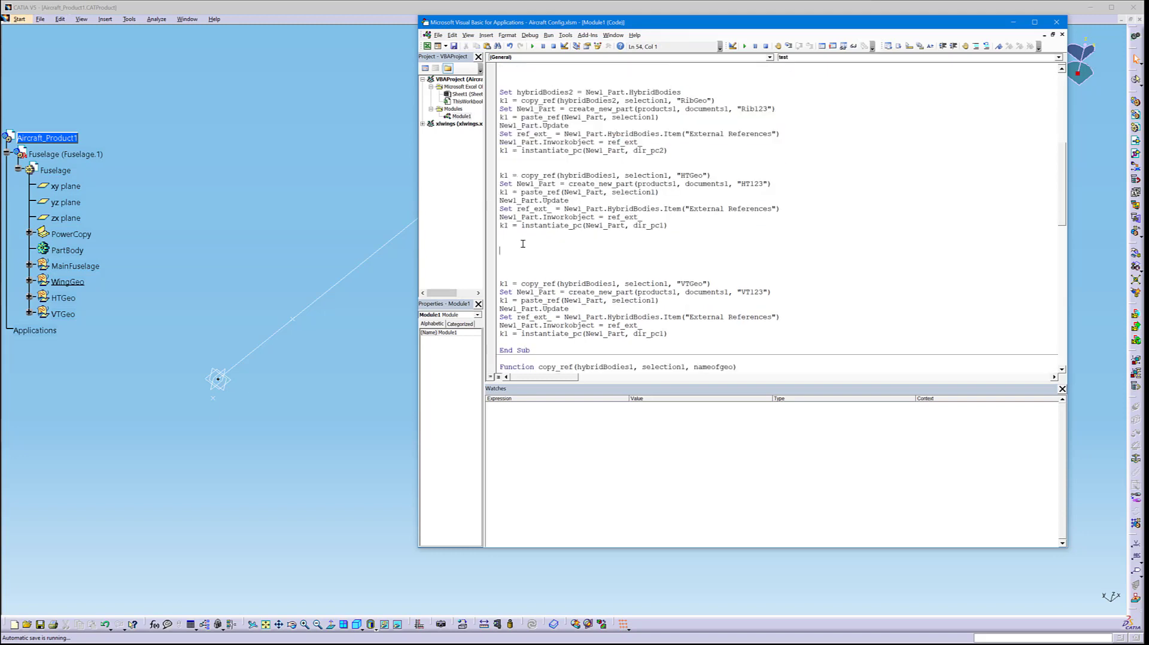
# Add another copy of the RibGeo code block after the VTGeo block, before the end of the test sub
pyautogui.scroll(-5, 562, 259)
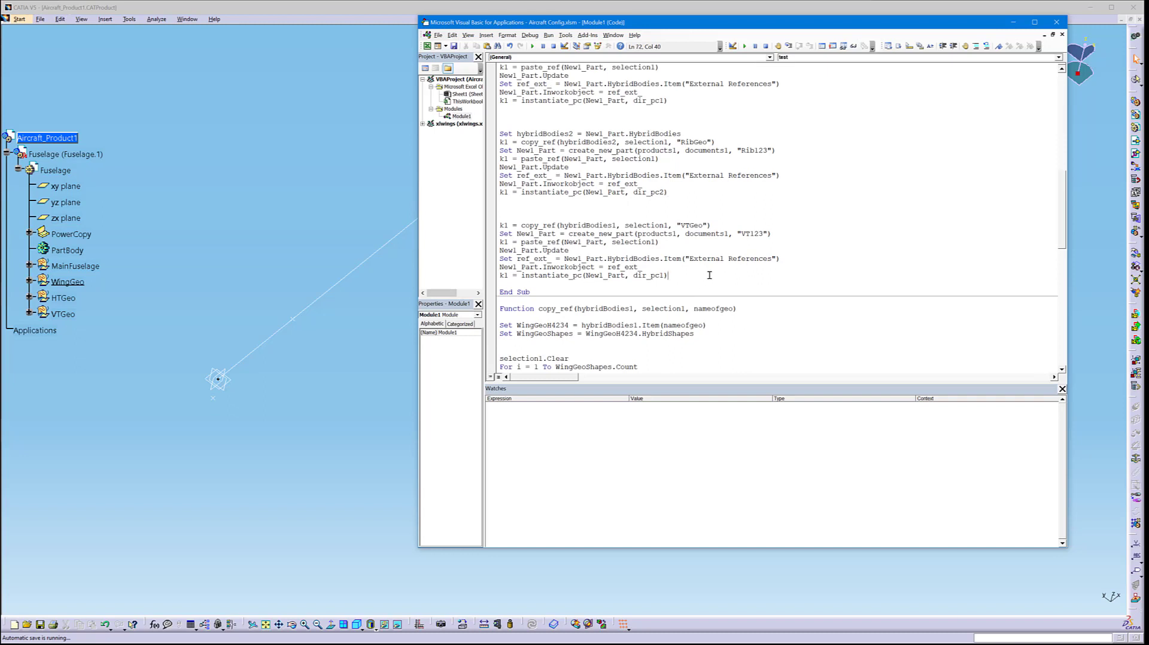
pyautogui.press('Return')
pyautogui.press('Return')
pyautogui.press('Return')
pyautogui.write('Set hybridBodies2 = New1_Part.HybridBodies k1 = copy_ref(hybridBodies2, selection1, "RibGeo") Set New1_Part = create_new_part(products1, documents1, "Rib123") k1 = paste_ref(New1_Part, selection1) New1_Part.Update Set ref_ext_ = New1_Part.HybridBodies.Item("External References") New1_Part.Inworkobject = ref_ext_ k1 = instantiate_pc(New1_Part, dir_pc2)')
pyautogui.scroll(-4, 672, 289)
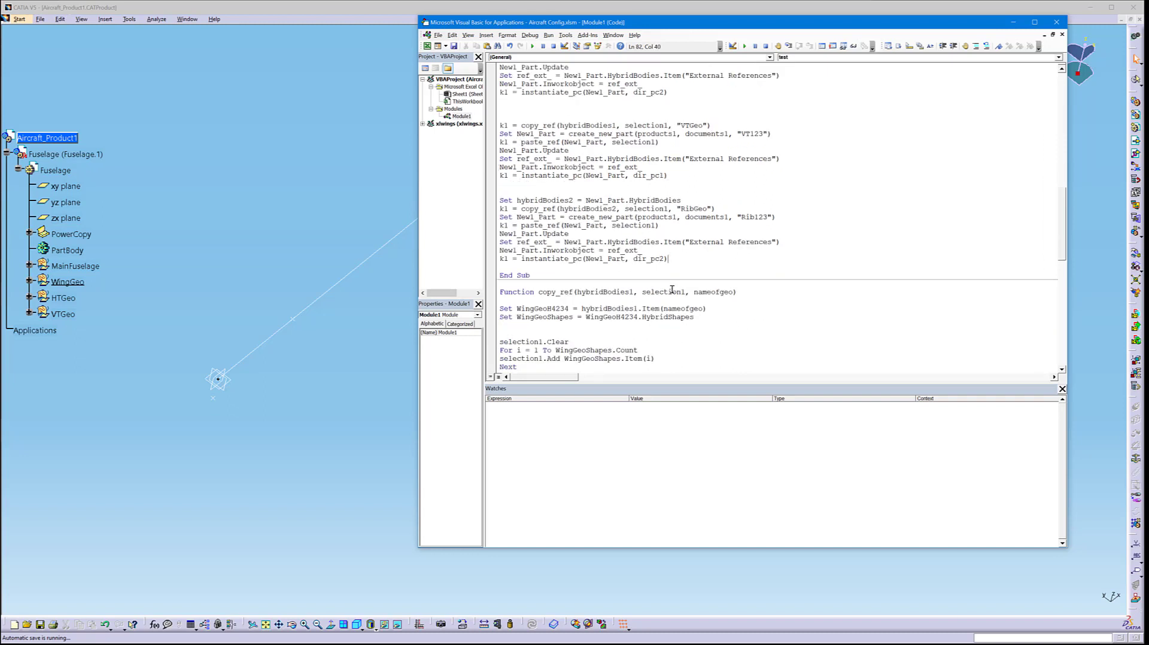
# Review how hybridBodies2 and New1_Part are assigned across the wing, HT, VT and rib code blocks
pyautogui.scroll(6, 628, 221)
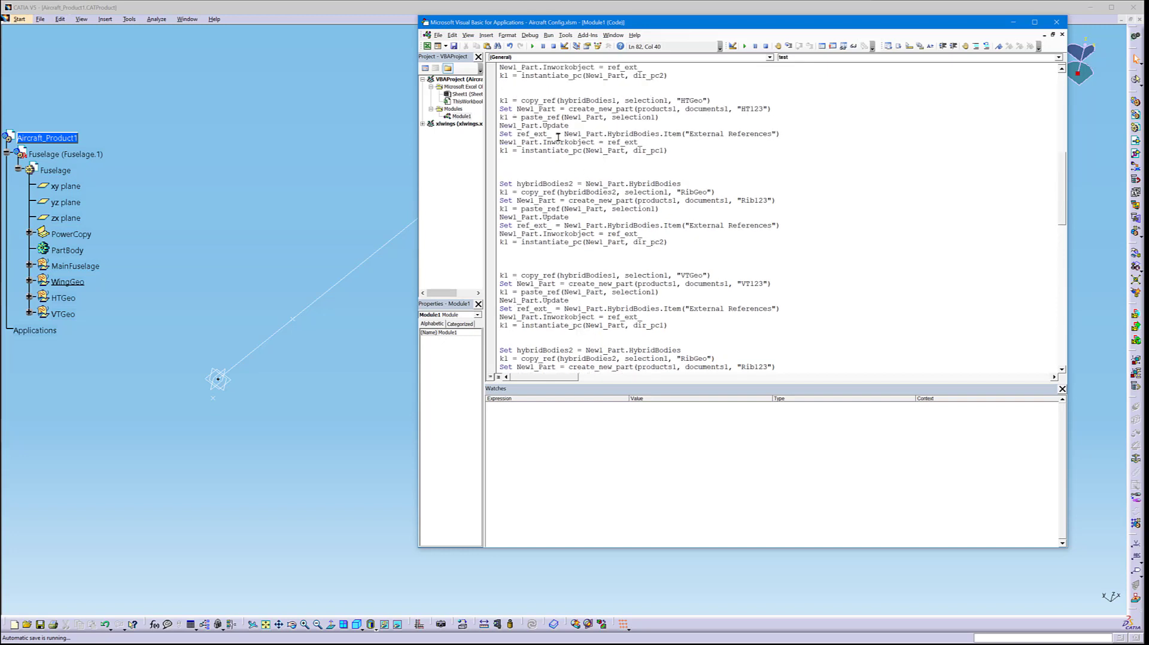
pyautogui.doubleClick(545, 185)
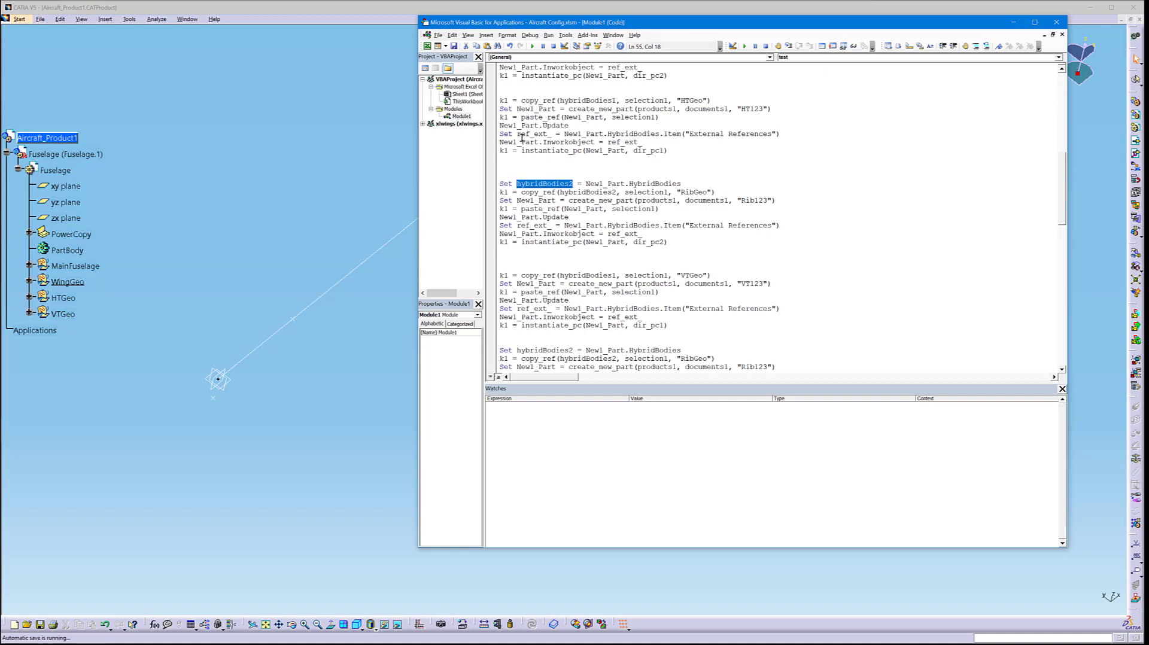
pyautogui.doubleClick(535, 109)
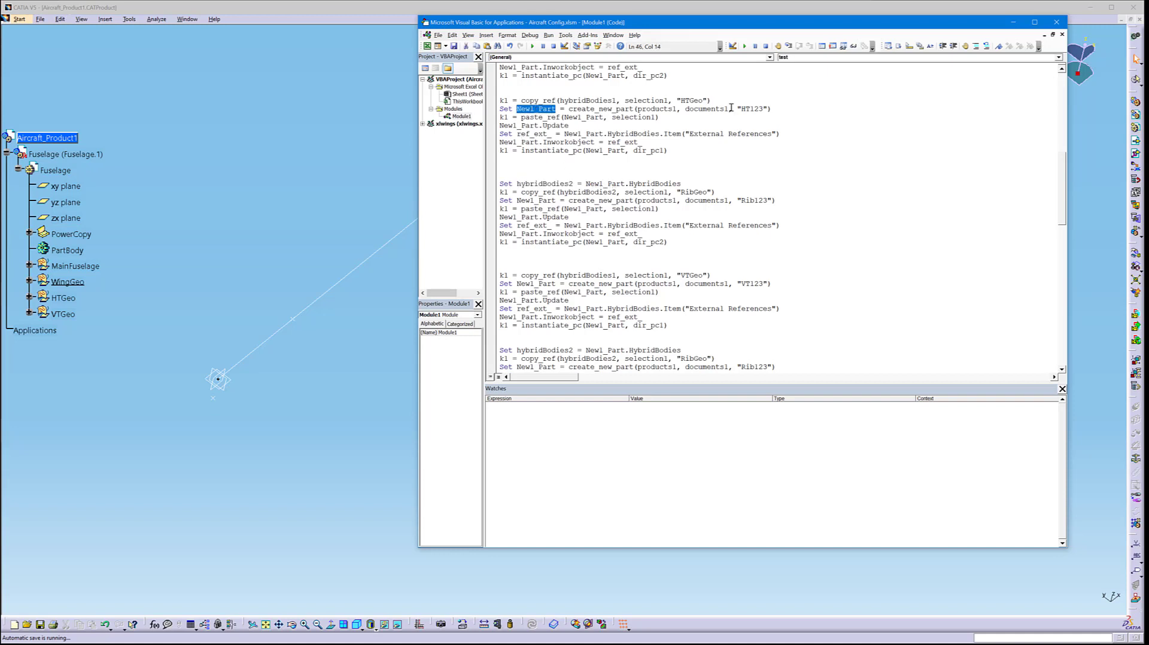
pyautogui.scroll(-1, 595, 228)
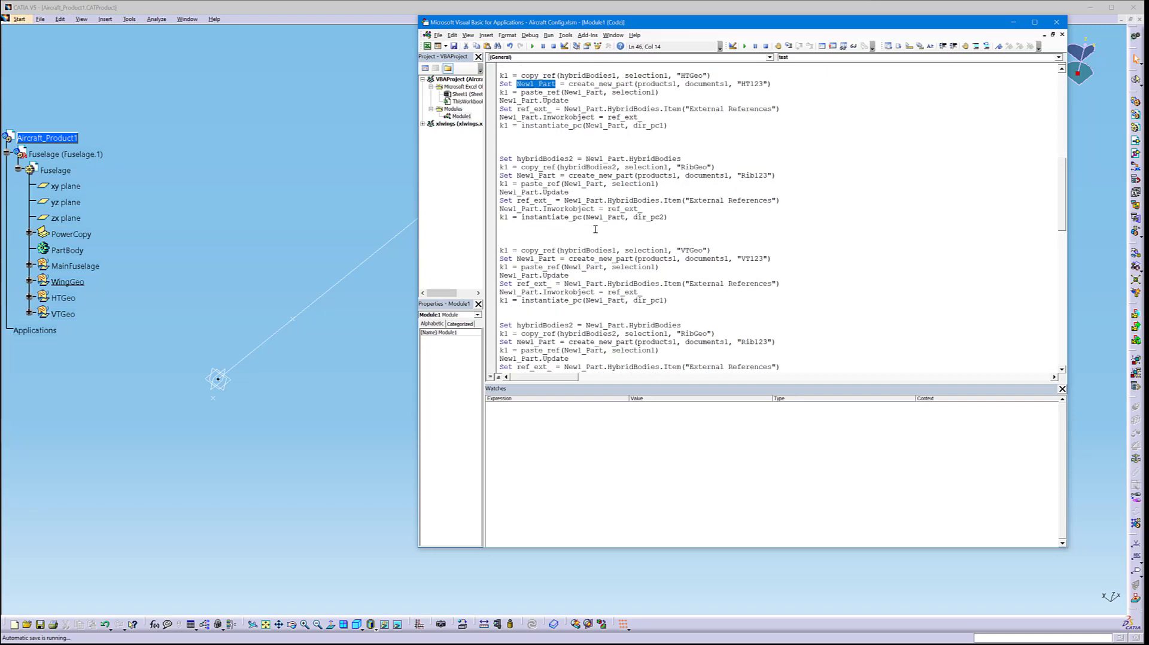
pyautogui.scroll(-4, 596, 230)
pyautogui.click(542, 183)
pyautogui.scroll(12, 554, 163)
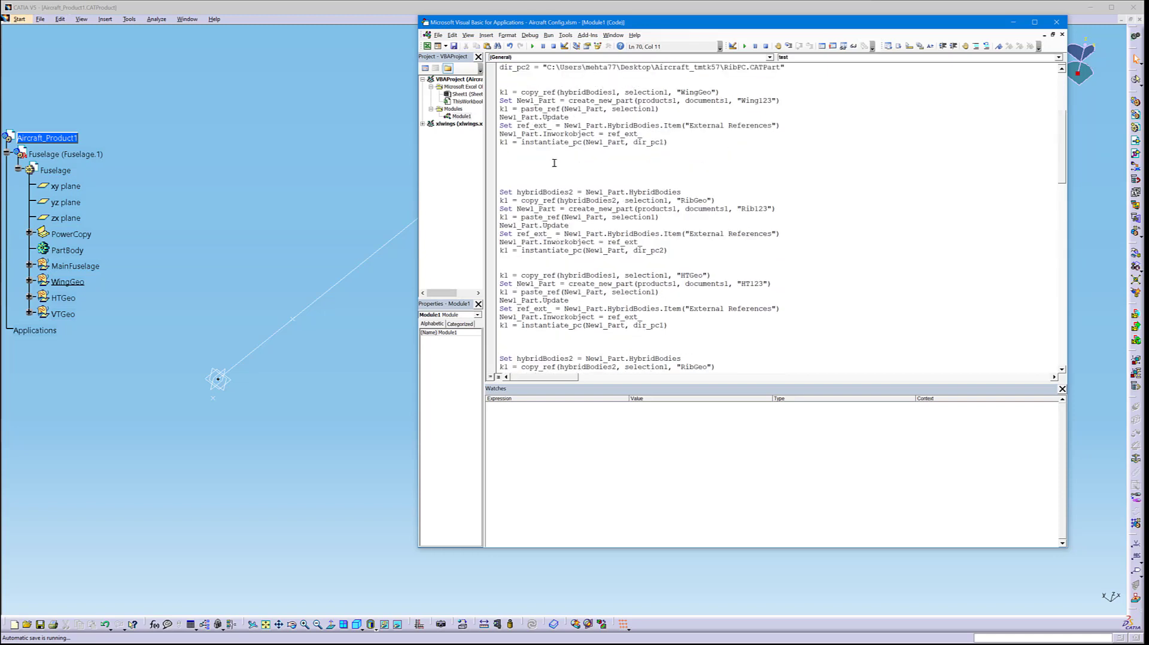
pyautogui.scroll(4, 555, 76)
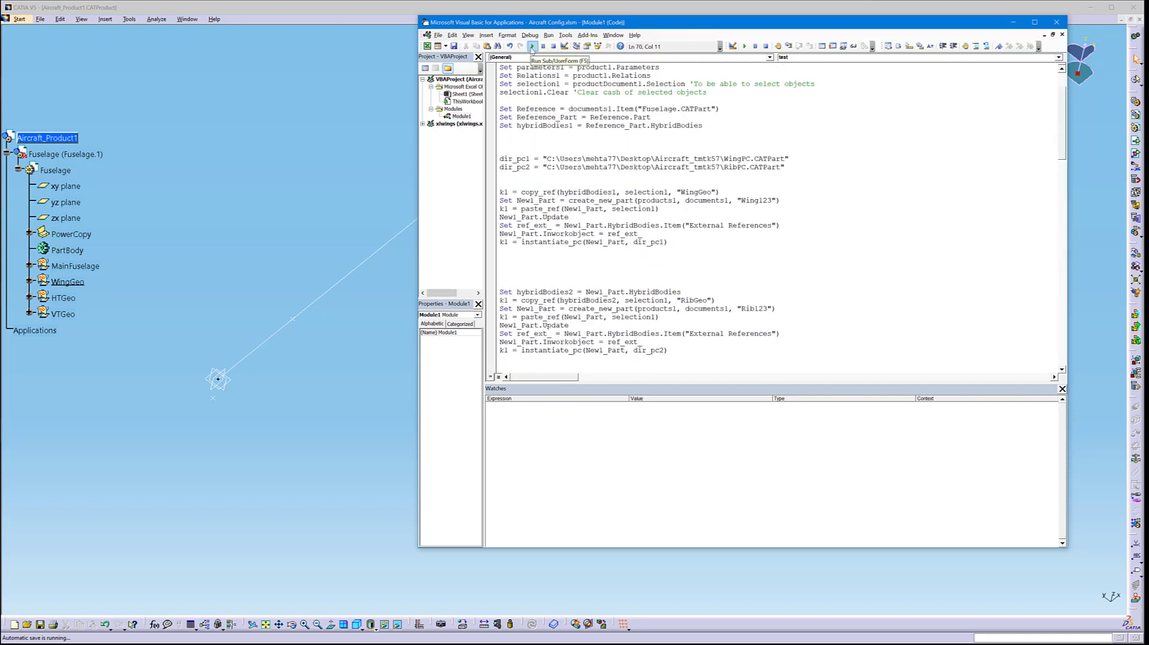
# Run the test macro, examine the highlighted New1.Name line of create_new_part in the debugger, and reset the execution
pyautogui.click(531, 47)
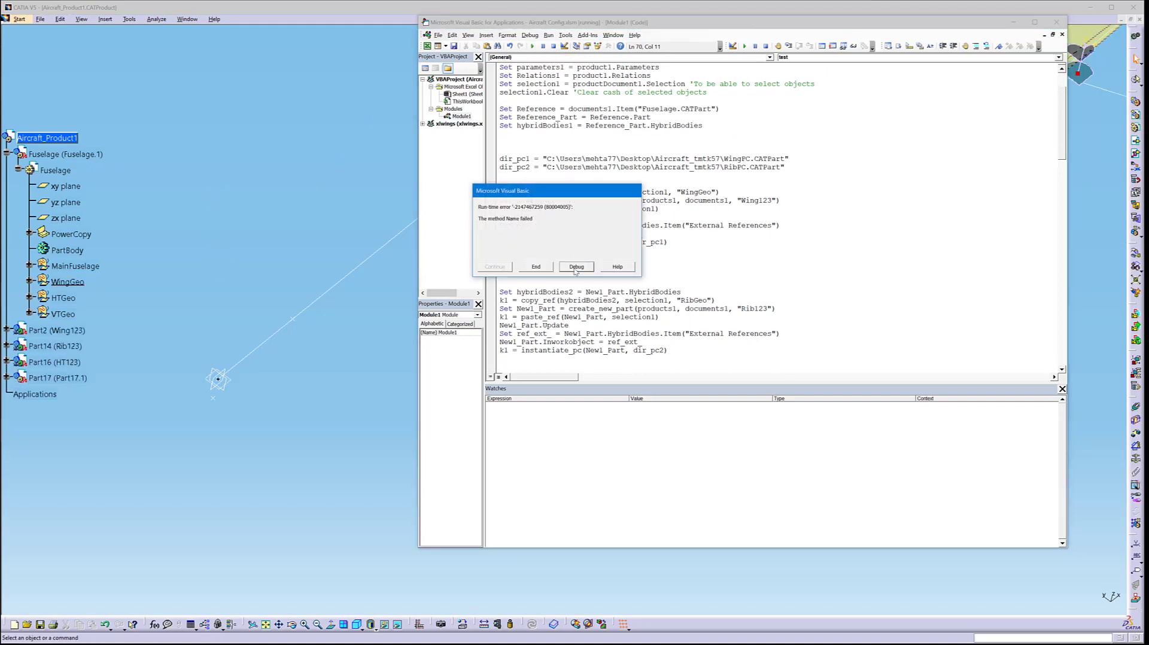
pyautogui.click(575, 266)
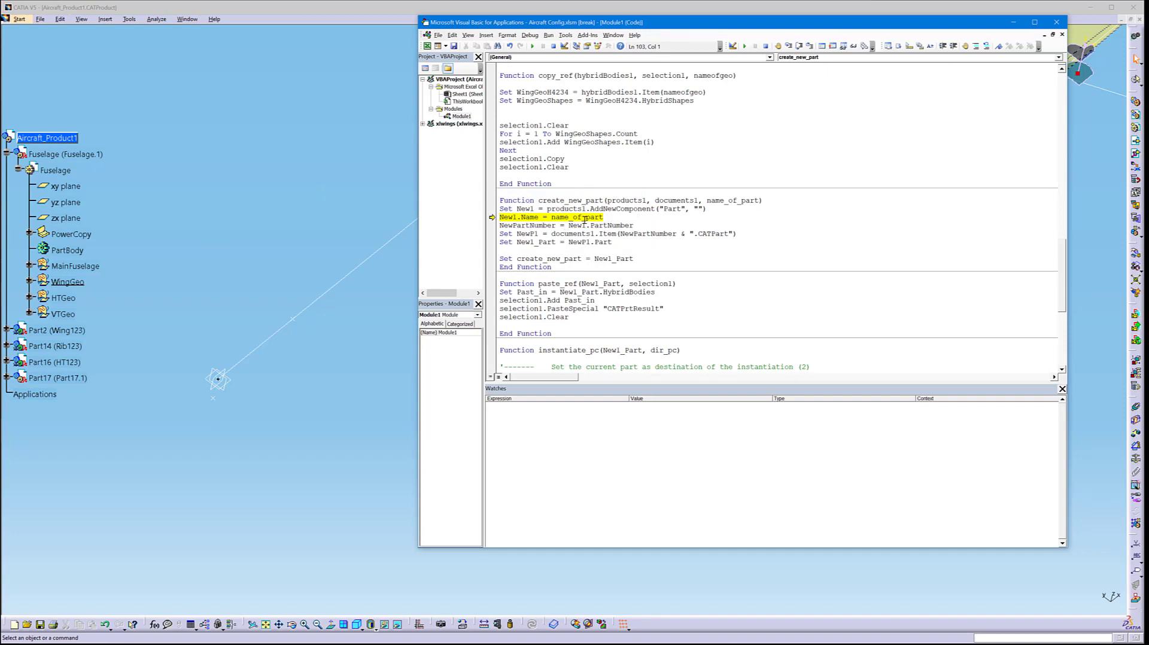
pyautogui.moveTo(585, 219)
pyautogui.moveTo(750, 200)
pyautogui.click(553, 46)
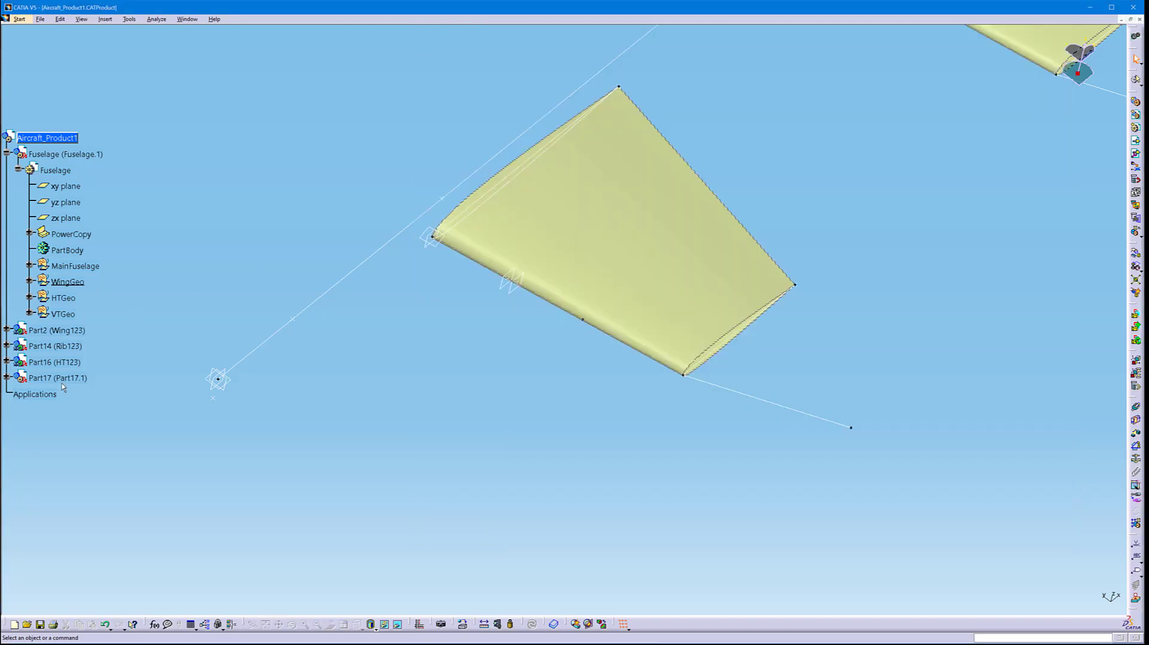
# Delete the generated Wing123, Rib123, HT123 and Part17.1 components from the aircraft product in CATIA
pyautogui.click(61, 394)
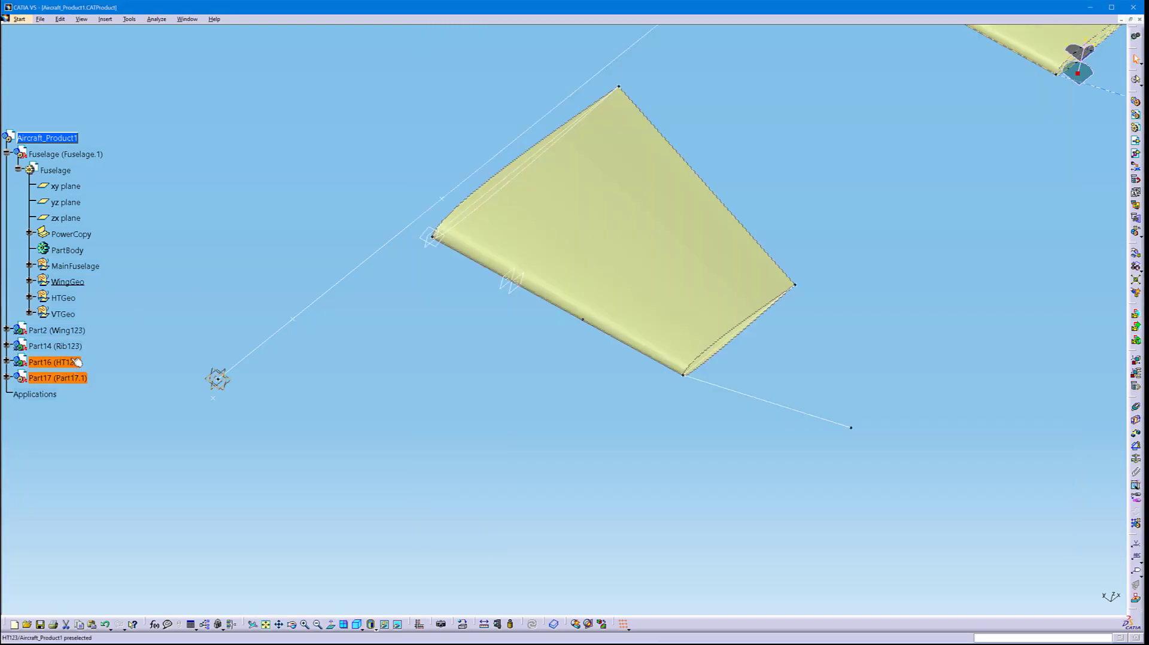
pyautogui.keyDown('shift'); pyautogui.click(77, 333); pyautogui.keyUp('shift')
pyautogui.press('Delete')
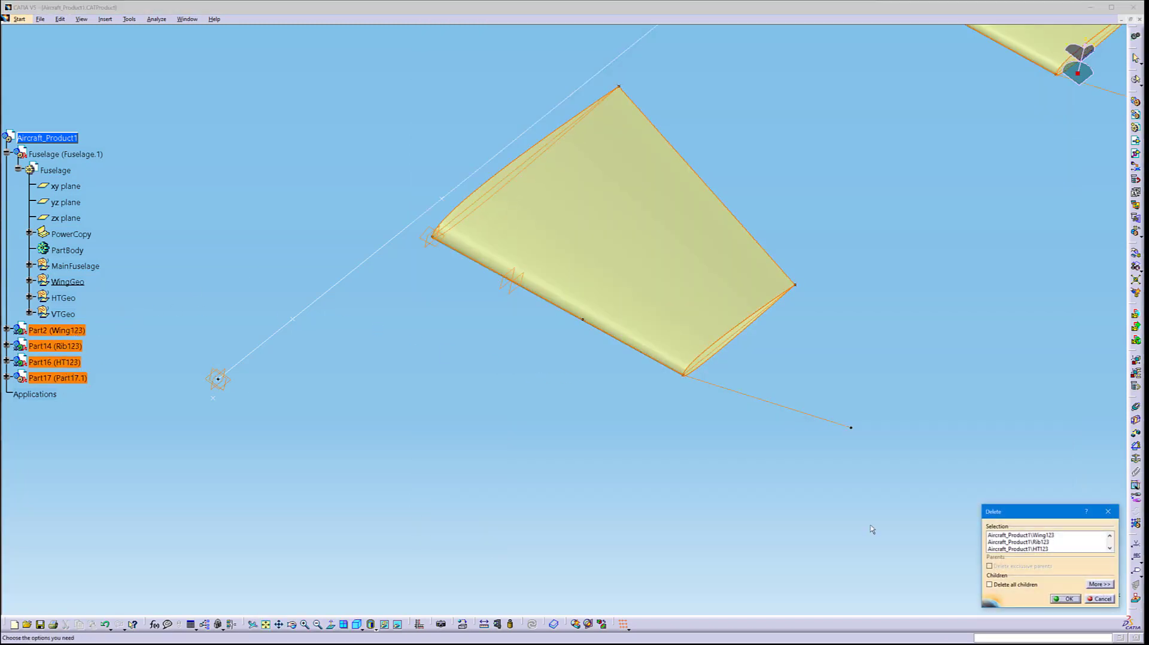
pyautogui.click(1066, 600)
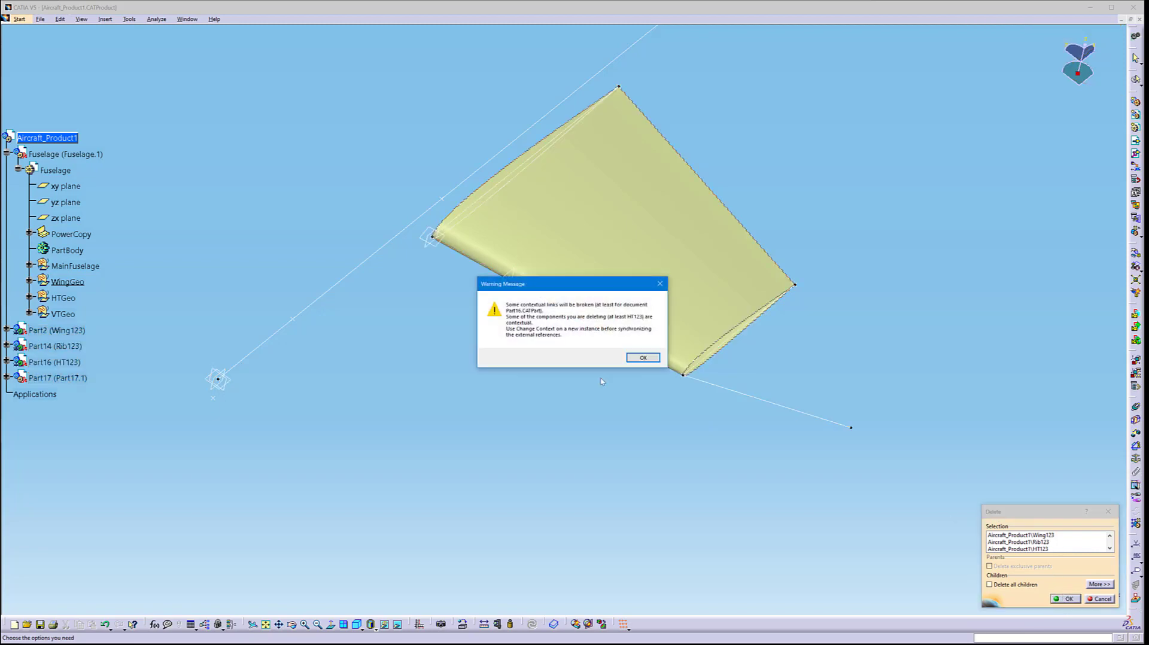
pyautogui.click(640, 359)
pyautogui.click(600, 368)
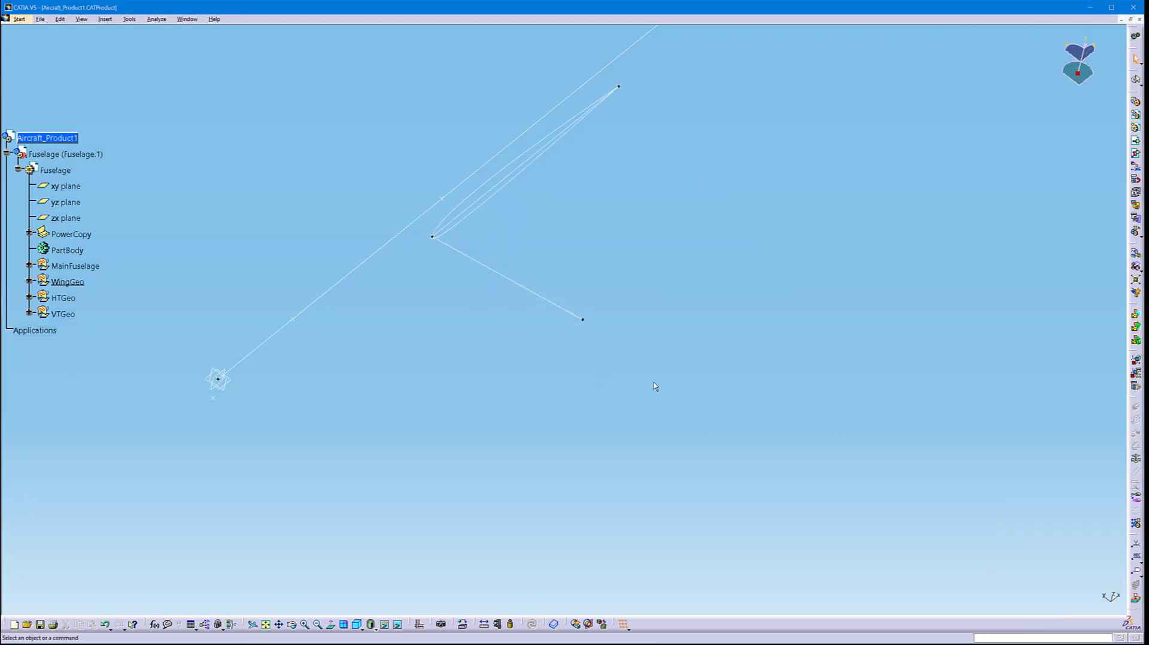
# In the VBA editor, rename the parts created by the three RibGeo blocks as Rib1, Rib2 and Rib3
pyautogui.hotkey('alt', 'Tab')
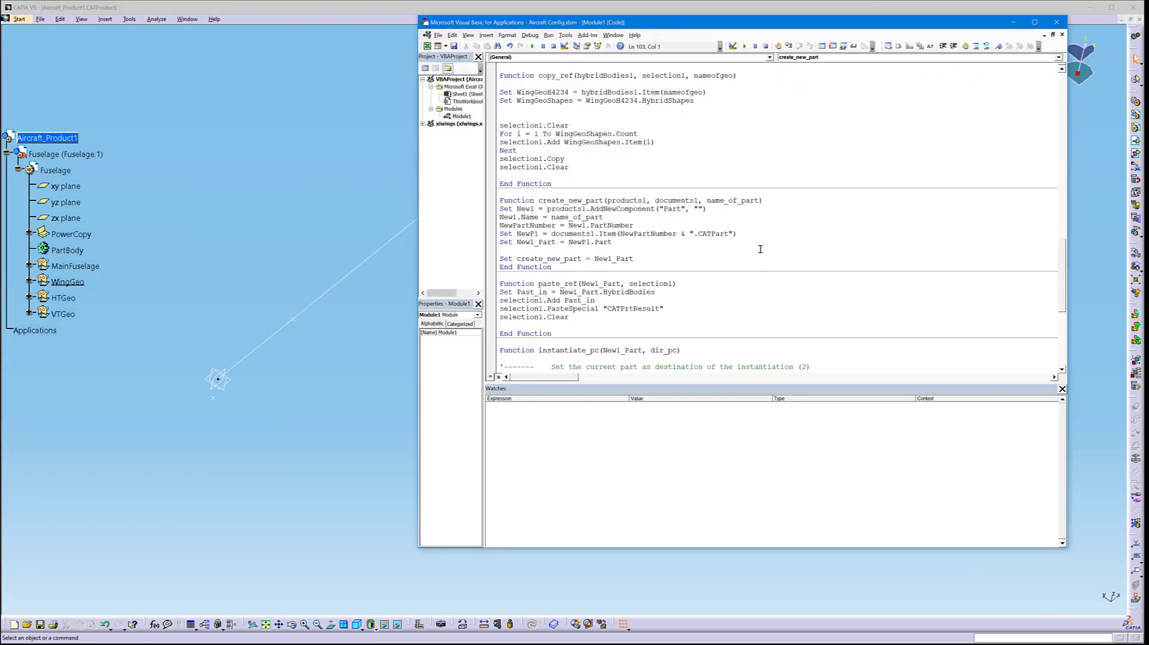
pyautogui.scroll(-10, 611, 228)
pyautogui.scroll(5, 612, 228)
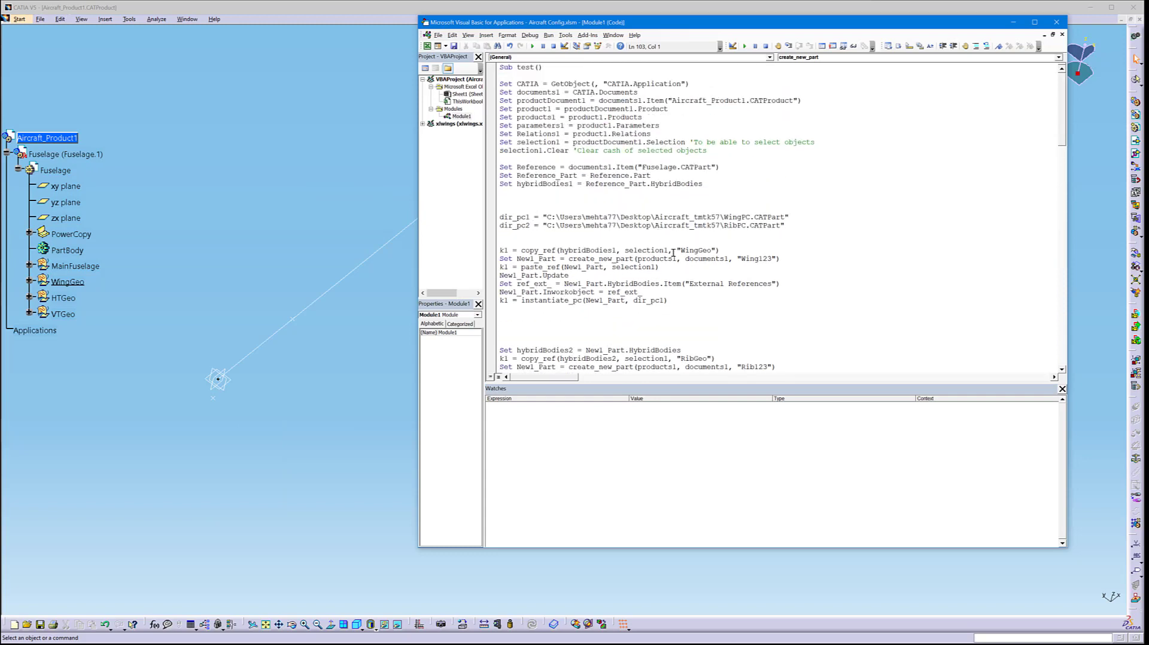
pyautogui.scroll(-6, 673, 253)
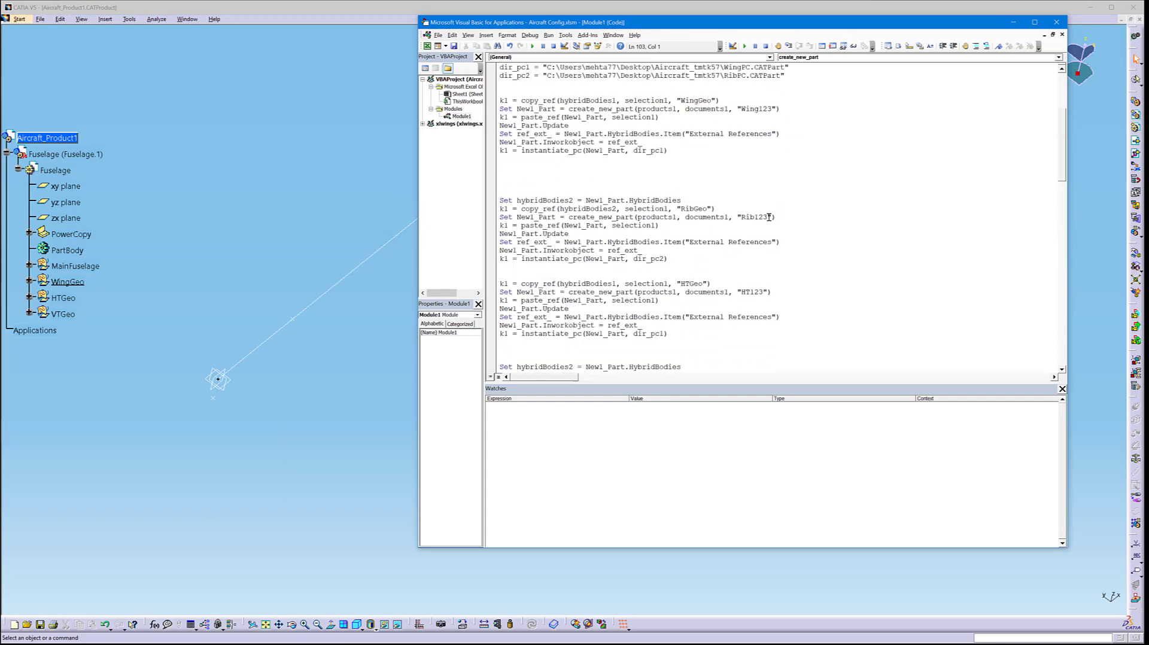
pyautogui.click(769, 217)
pyautogui.scroll(-4, 748, 263)
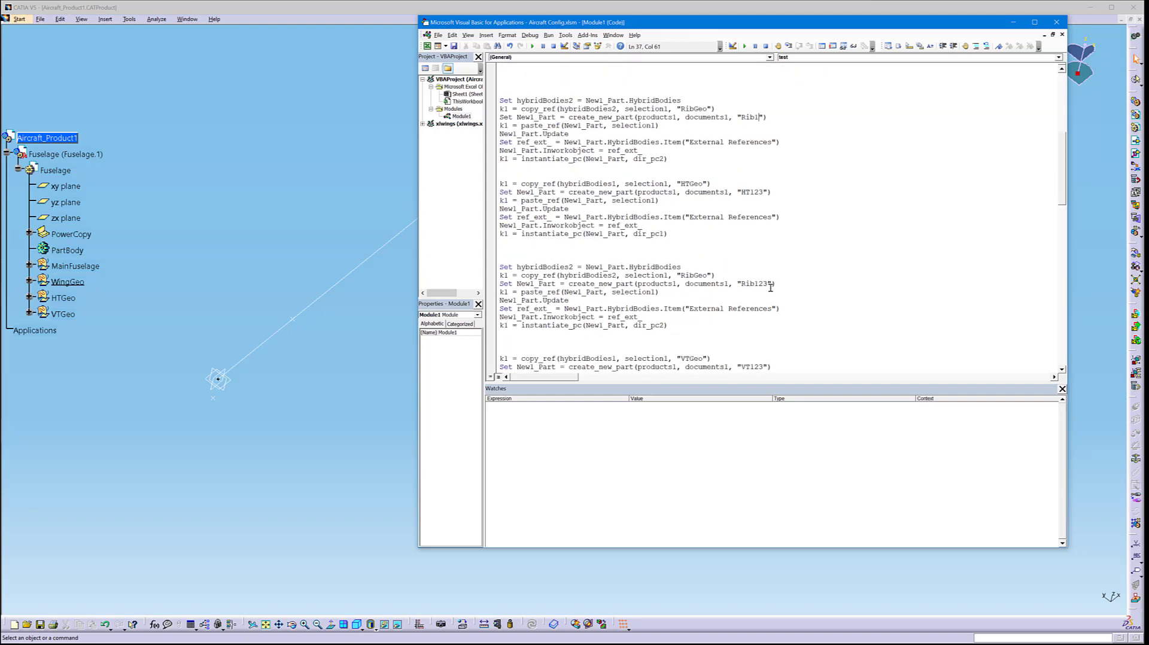
pyautogui.press('BackSpace')
pyautogui.press('BackSpace')
pyautogui.scroll(-6, 813, 307)
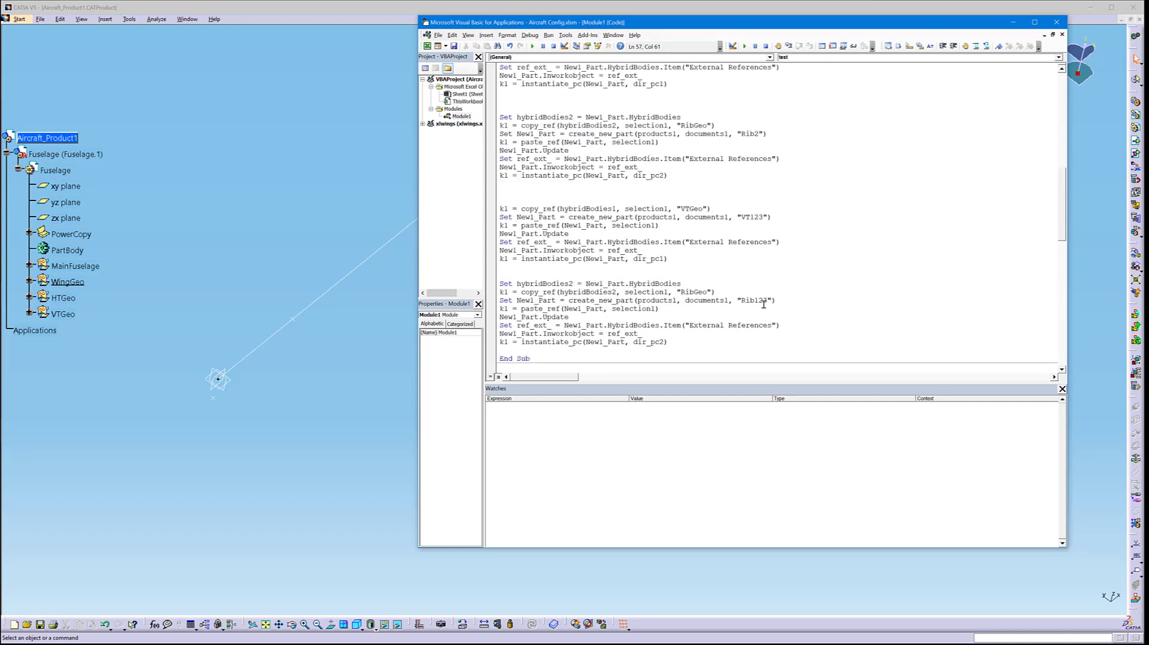
pyautogui.press('BackSpace')
pyautogui.press('BackSpace')
# Try running the test macro and reset it from the debugger, deleting the generated Wing123 part from the product
pyautogui.click(532, 46)
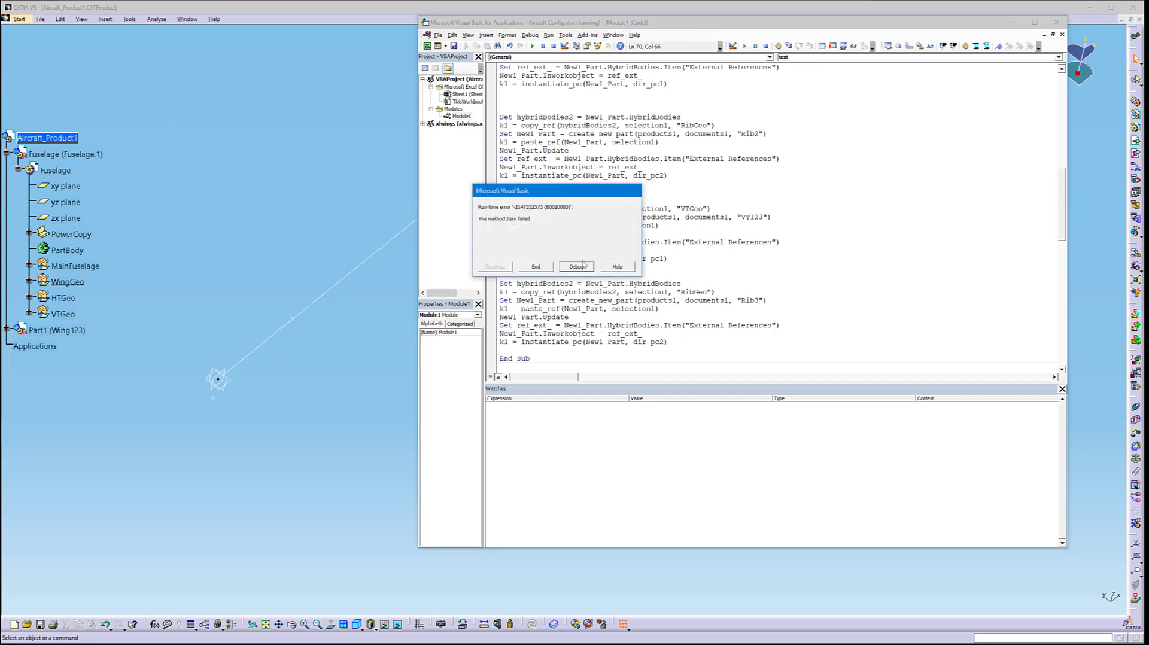
pyautogui.click(577, 267)
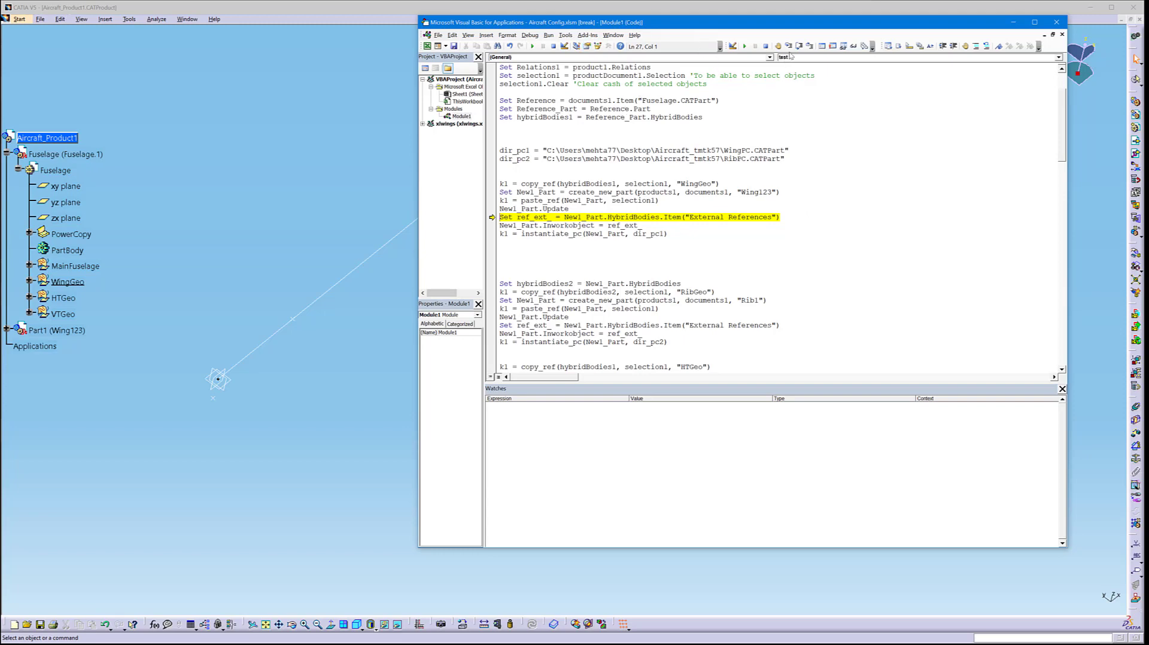
pyautogui.click(764, 46)
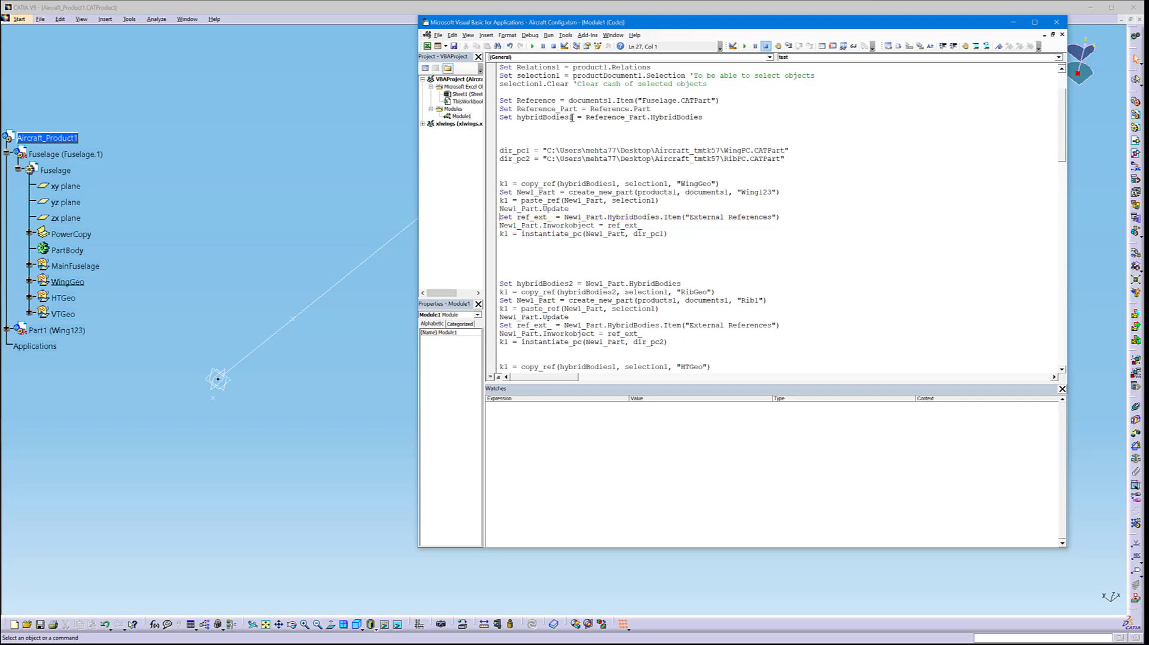
pyautogui.click(48, 329)
pyautogui.press('Delete')
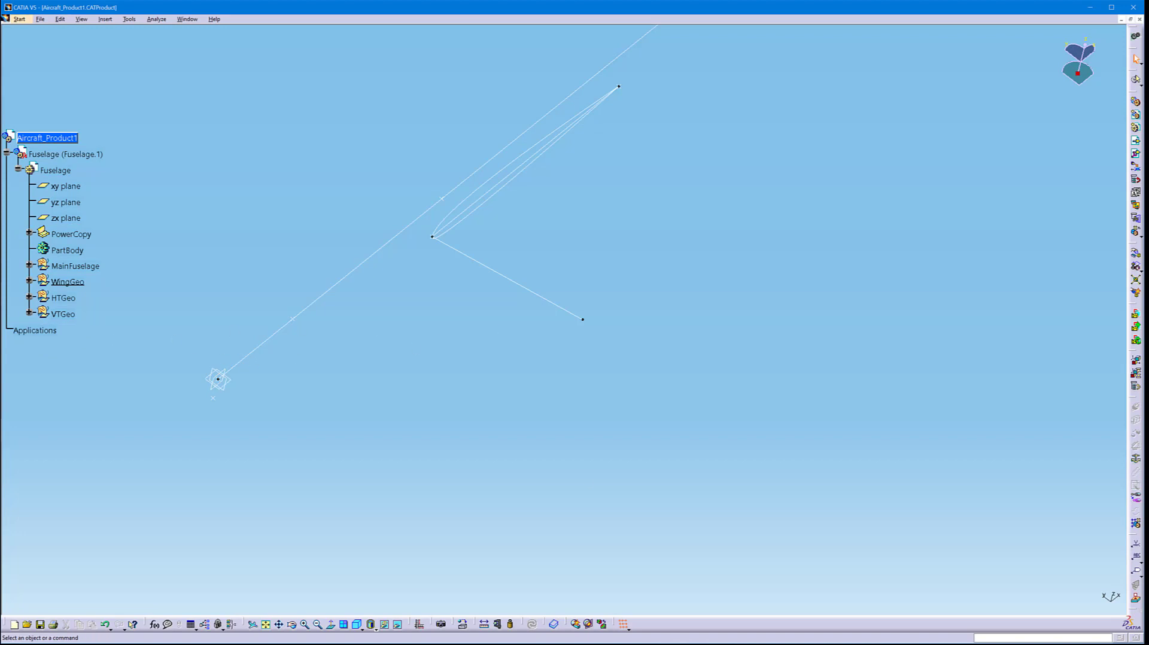
# Return to the VBA editor and run the test macro to generate the wing, tail and rib parts
pyautogui.click(626, 643)
pyautogui.doubleClick(617, 244)
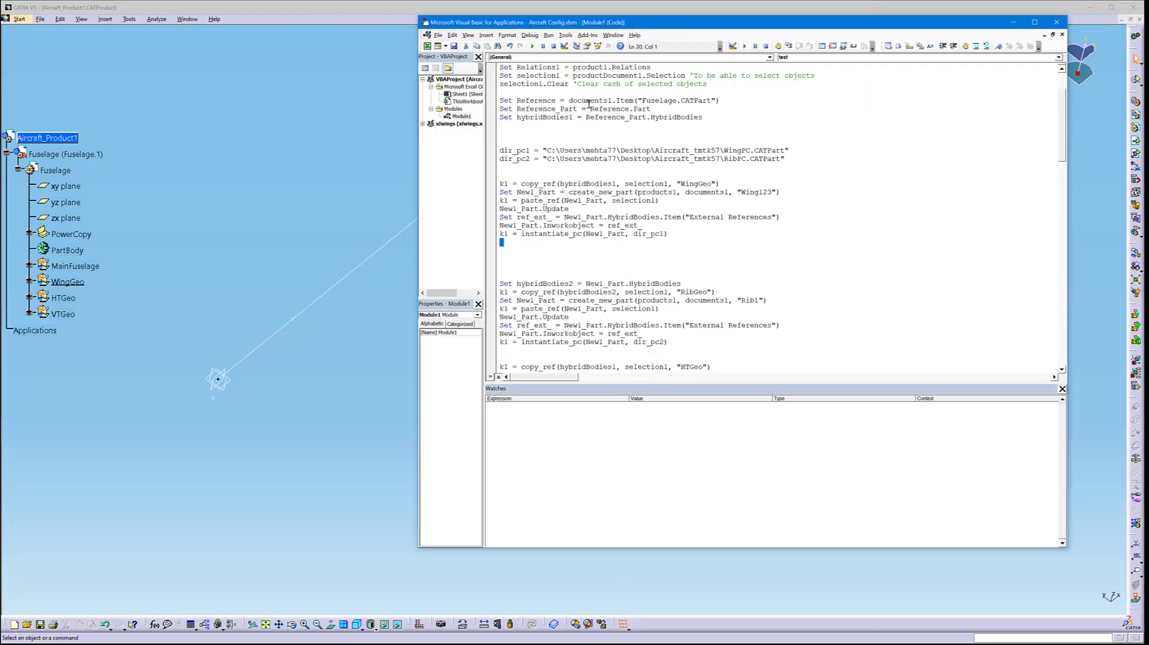
pyautogui.moveTo(707, 117); pyautogui.dragTo(581, 117)
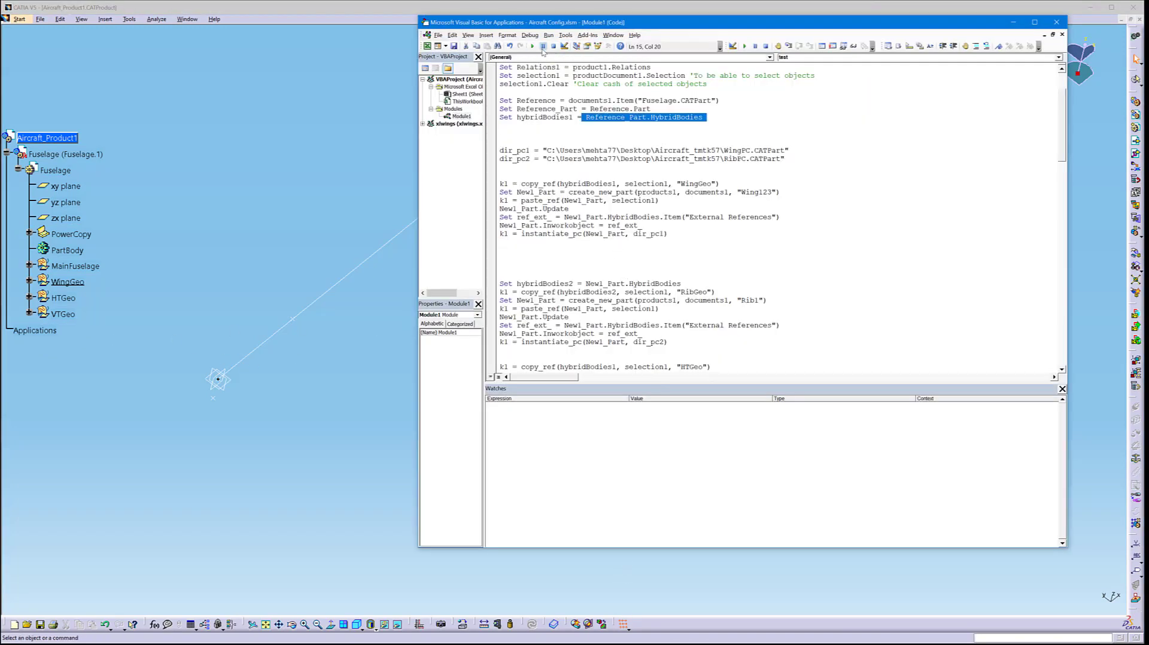
pyautogui.click(532, 46)
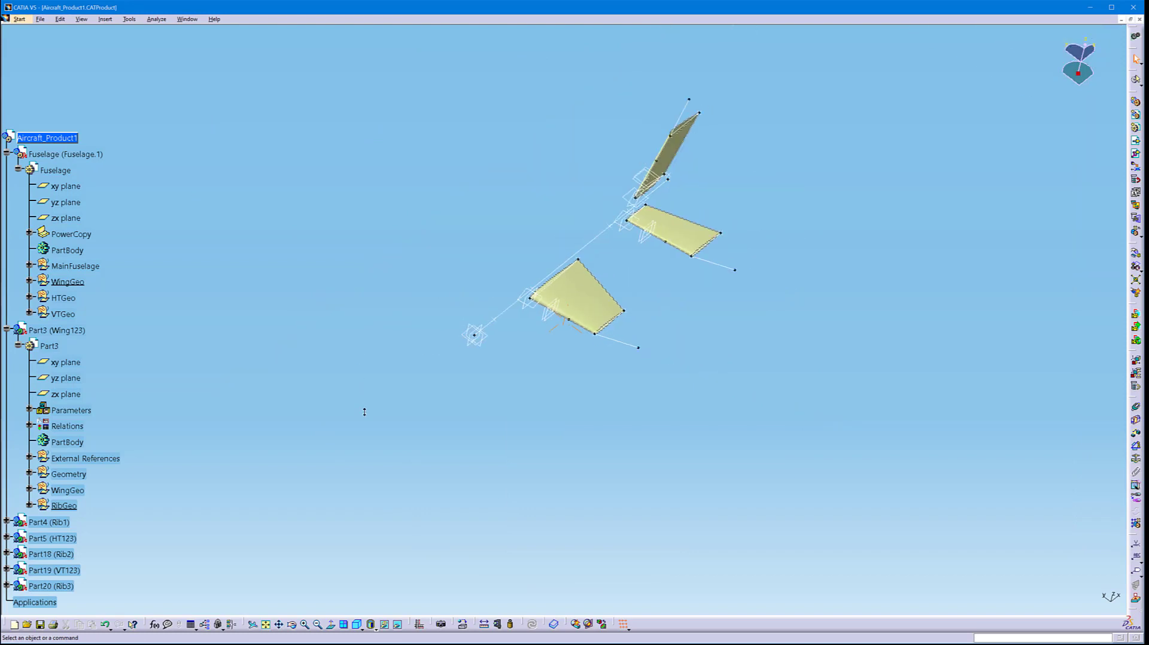
# Inspect the generated wing and tail surfaces in CATIA, highlighting the Rib1 and Rib2 parts
pyautogui.middleClick(591, 227)
pyautogui.moveTo(589, 294); pyautogui.dragTo(557, 283, button='middle')
pyautogui.middleClick(669, 371)
pyautogui.moveTo(549, 360); pyautogui.dragTo(527, 353, button='middle')
pyautogui.moveTo(586, 510); pyautogui.dragTo(739, 331, button='middle')
pyautogui.scroll(-1, 109, 455)
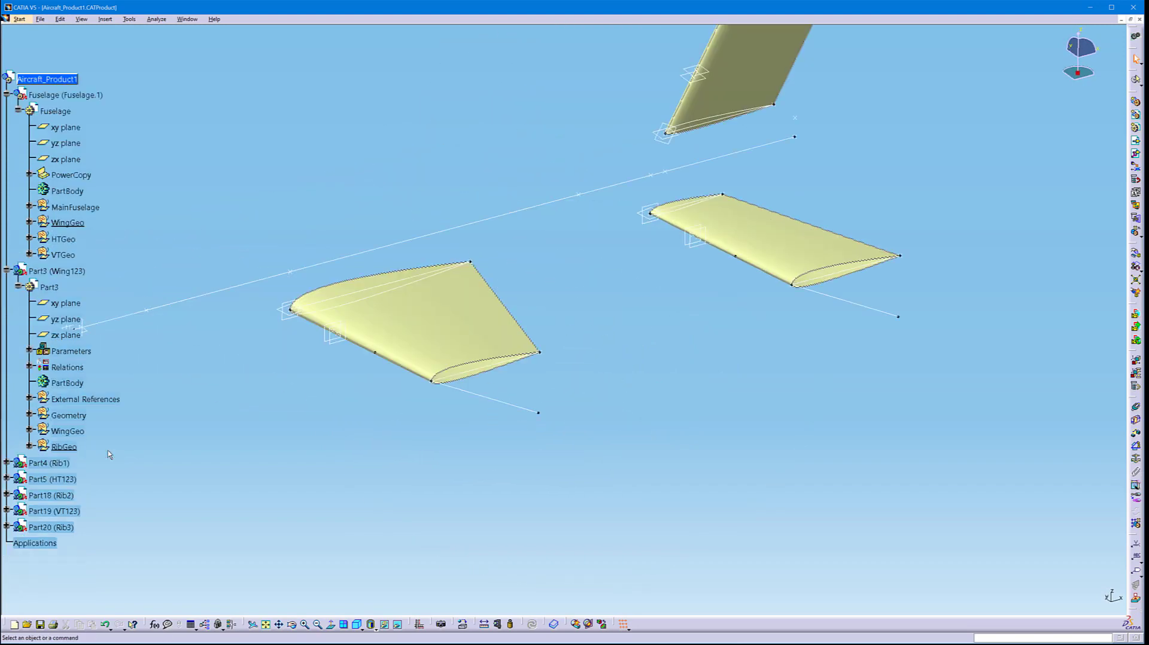
pyautogui.click(50, 464)
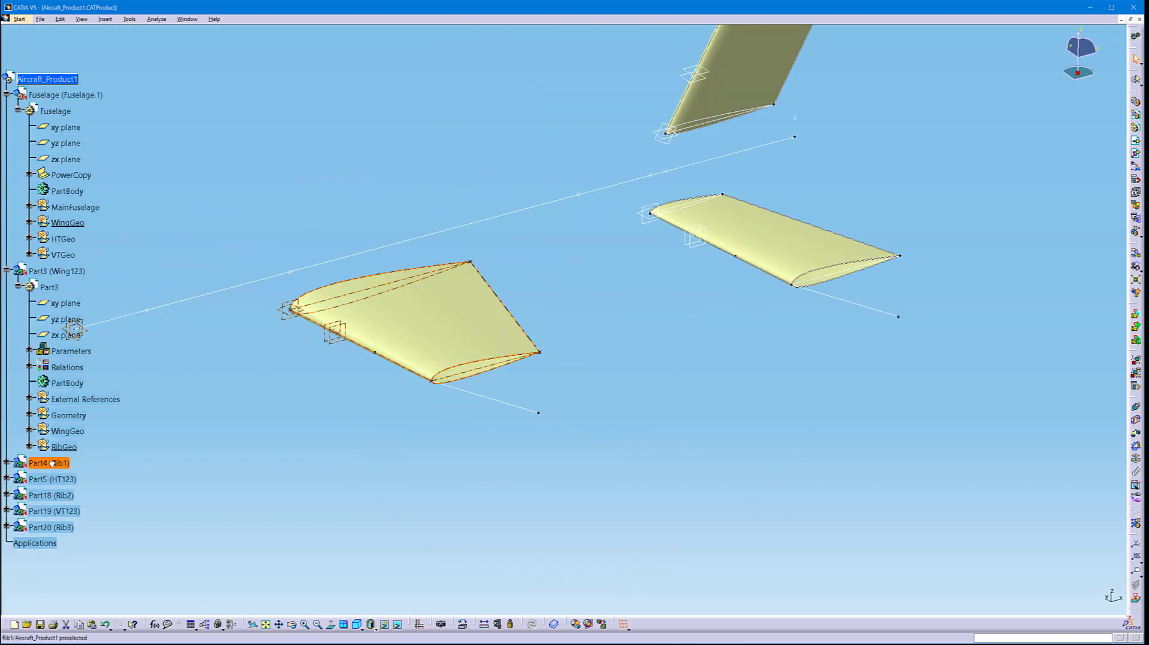
pyautogui.click(53, 497)
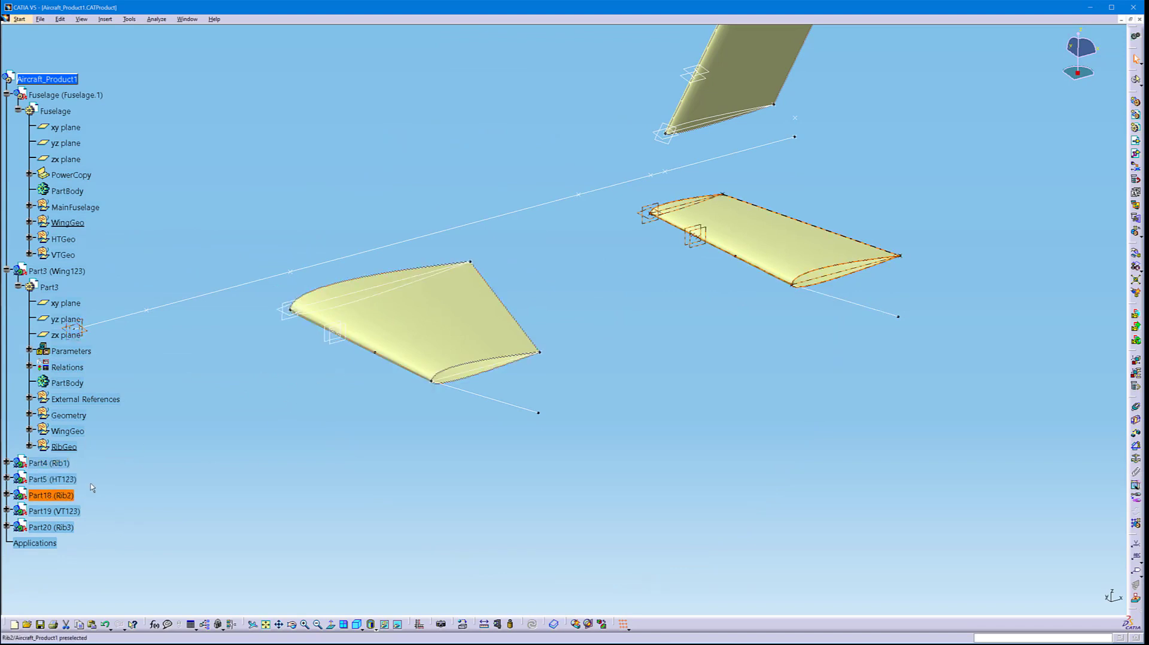
# In the Rib3 part on the vertical tail, set the pos_wing parameter to 0,7
pyautogui.click(64, 528)
pyautogui.moveTo(701, 176); pyautogui.dragTo(628, 231, button='middle')
pyautogui.middleClick(748, 214)
pyautogui.moveTo(485, 295)
pyautogui.mouseDown(button='middle')
pyautogui.moveTo(480, 226)
pyautogui.moveTo(481, 273)
pyautogui.mouseUp(button='middle')
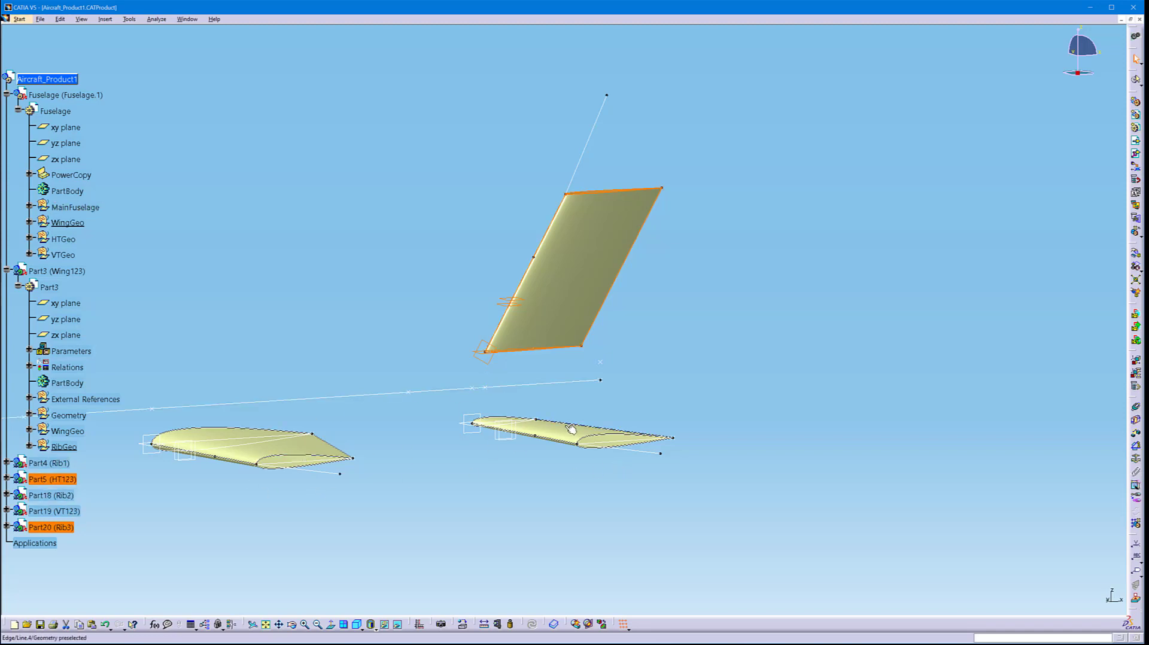
pyautogui.moveTo(519, 334); pyautogui.dragTo(425, 318, button='middle')
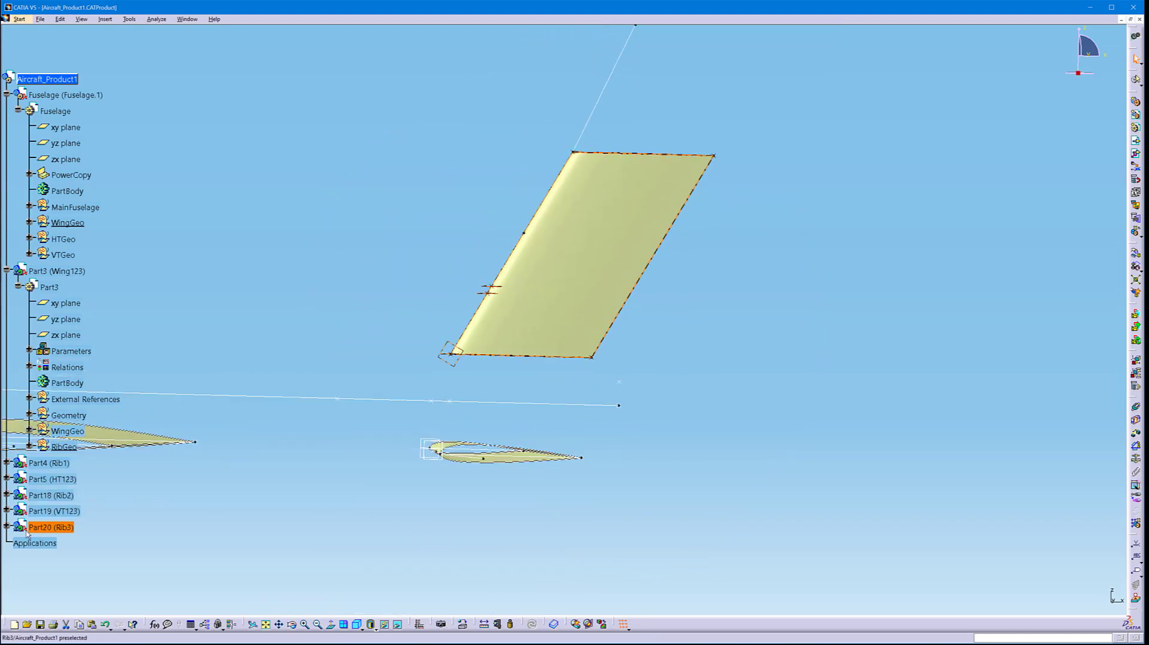
pyautogui.click(7, 528)
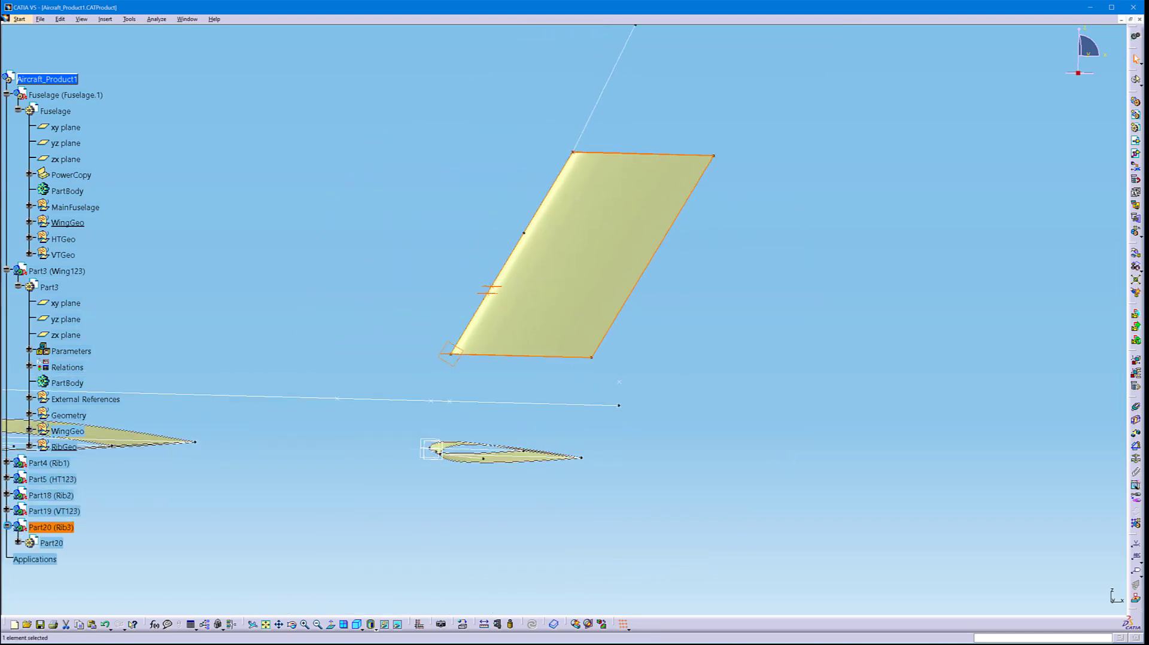
pyautogui.click(18, 542)
pyautogui.click(35, 532)
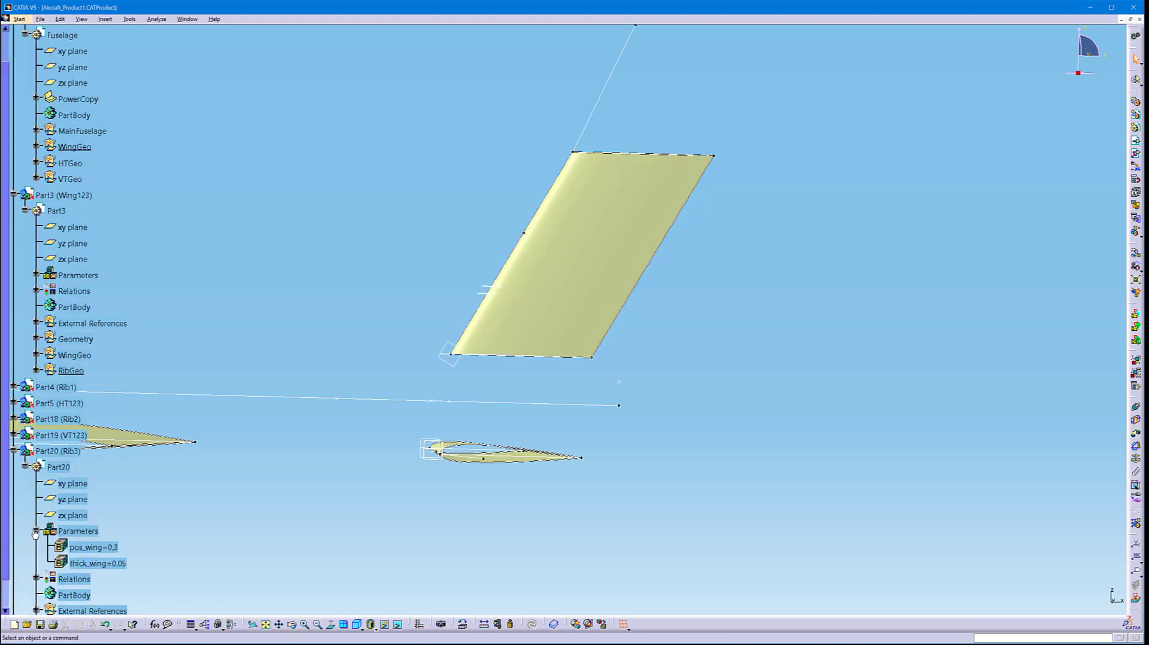
pyautogui.click(105, 546)
pyautogui.doubleClick(106, 546)
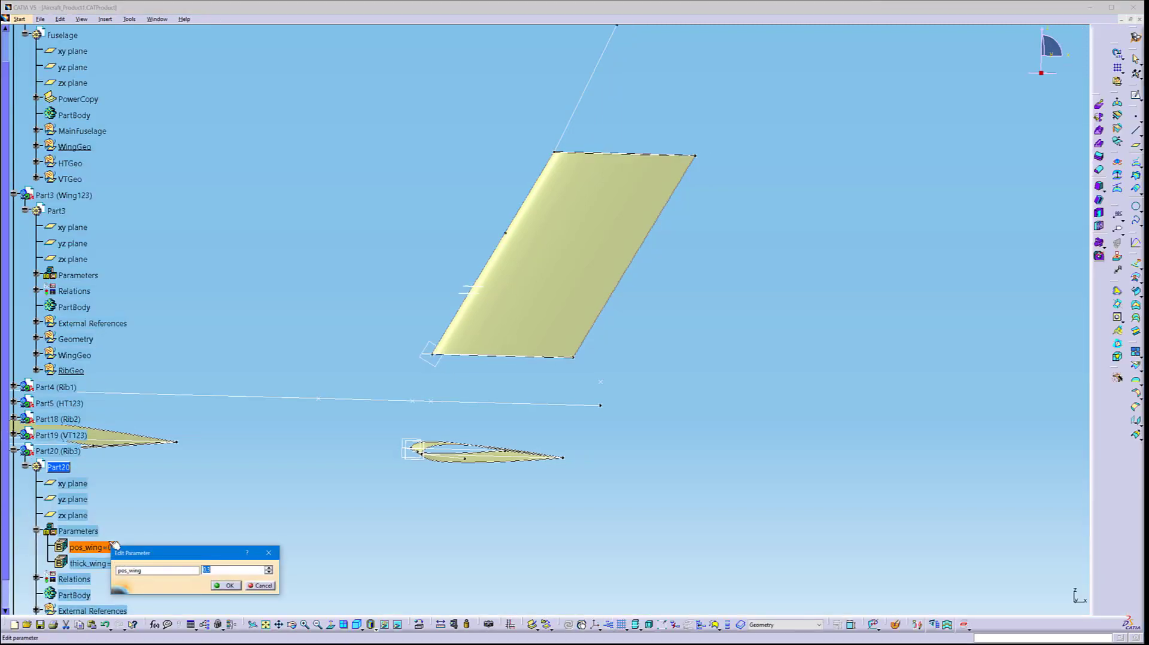
pyautogui.write(',7')
pyautogui.press('Return')
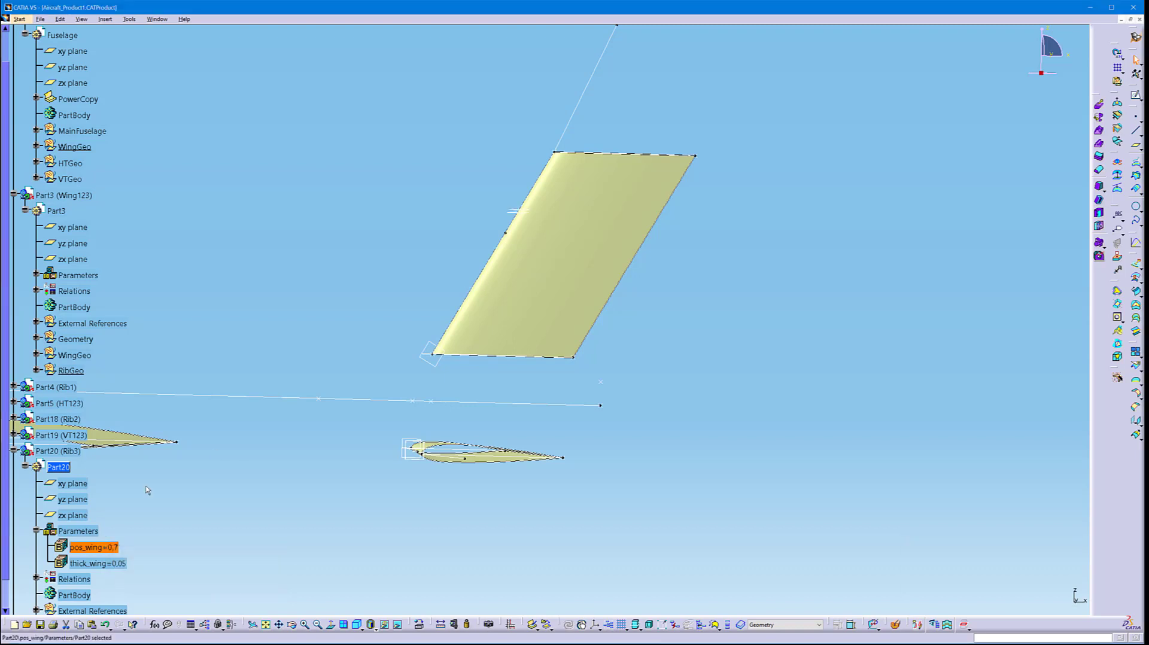
pyautogui.click(112, 548)
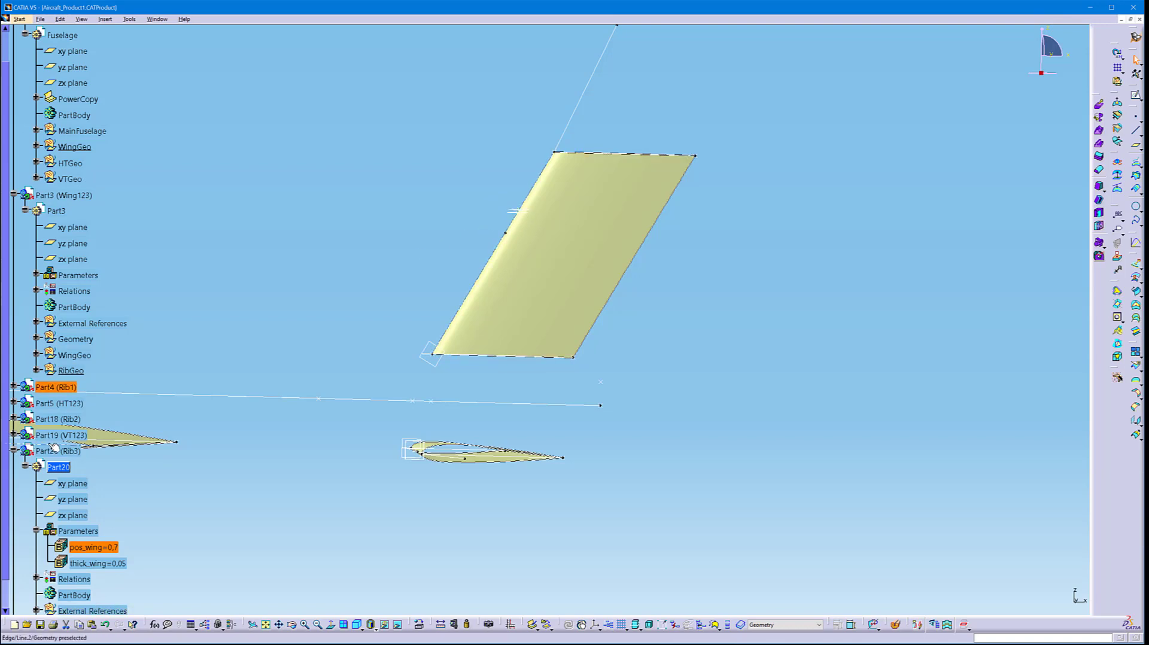
# Activate the aircraft product and delete all generated parts from Wing123 through Rib3, discarding their unsaved documents
pyautogui.scroll(4, 211, 171)
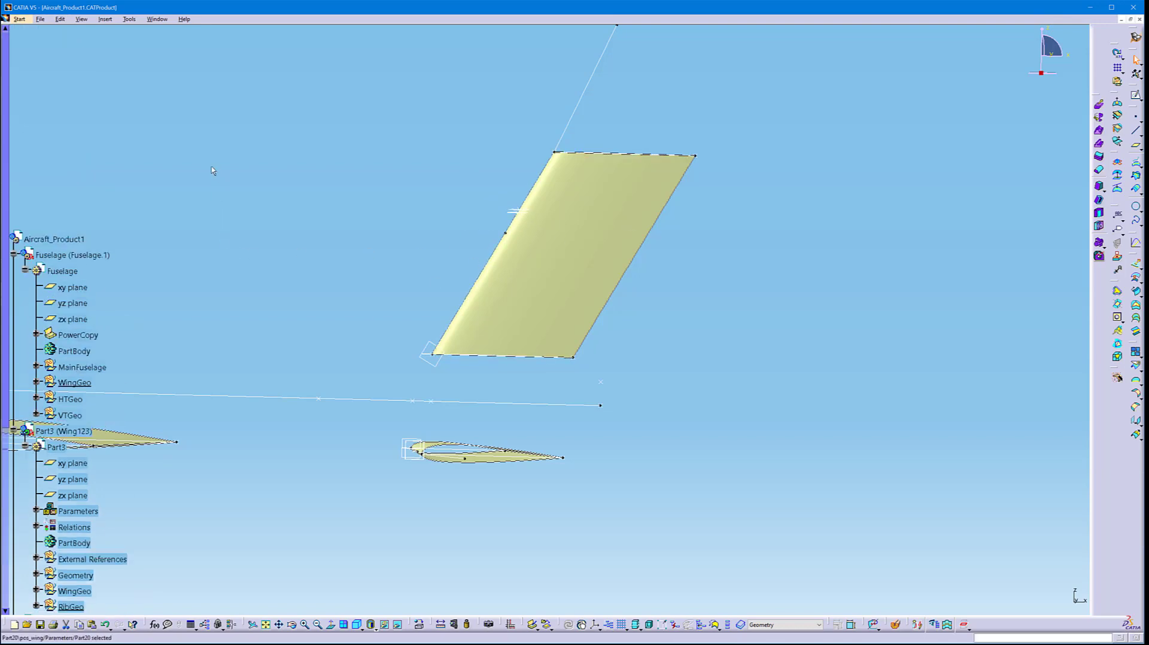
pyautogui.doubleClick(48, 240)
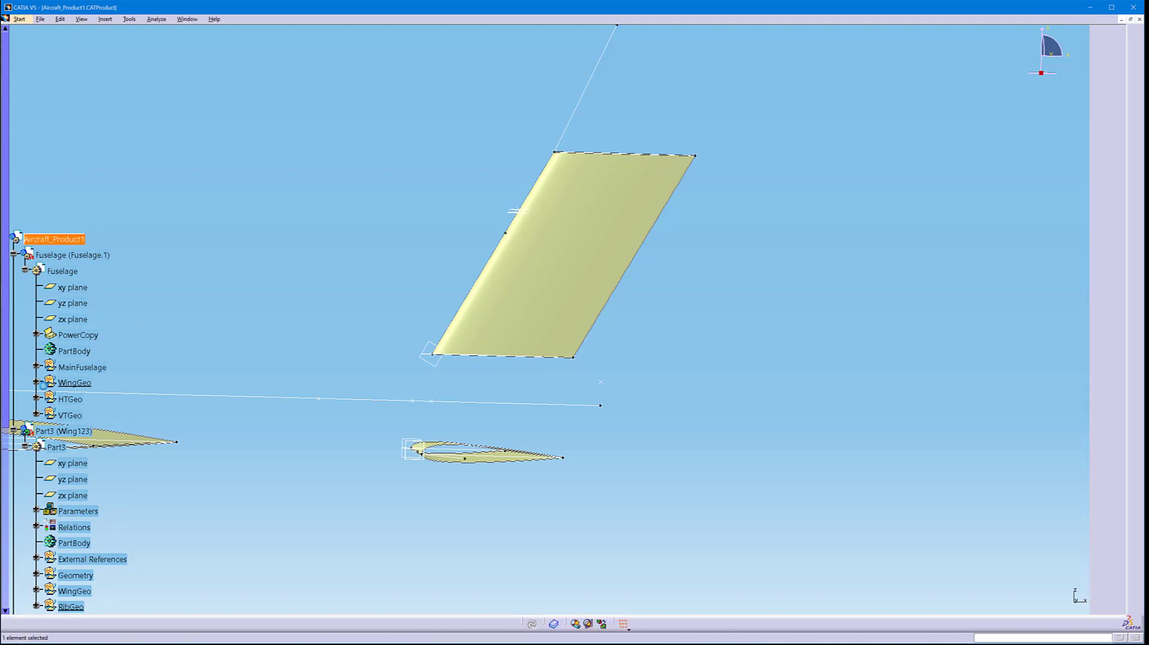
pyautogui.click(59, 436)
pyautogui.scroll(-5, 59, 436)
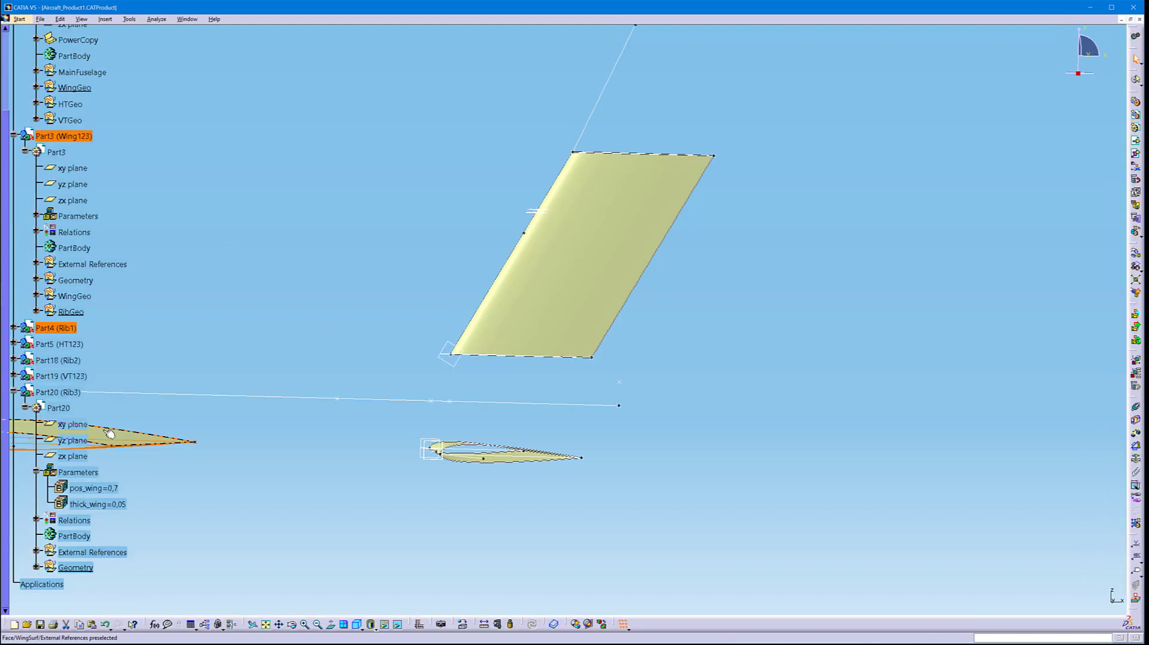
pyautogui.click(47, 331)
pyautogui.click(60, 136)
pyautogui.keyDown('shift'); pyautogui.click(55, 393); pyautogui.keyUp('shift')
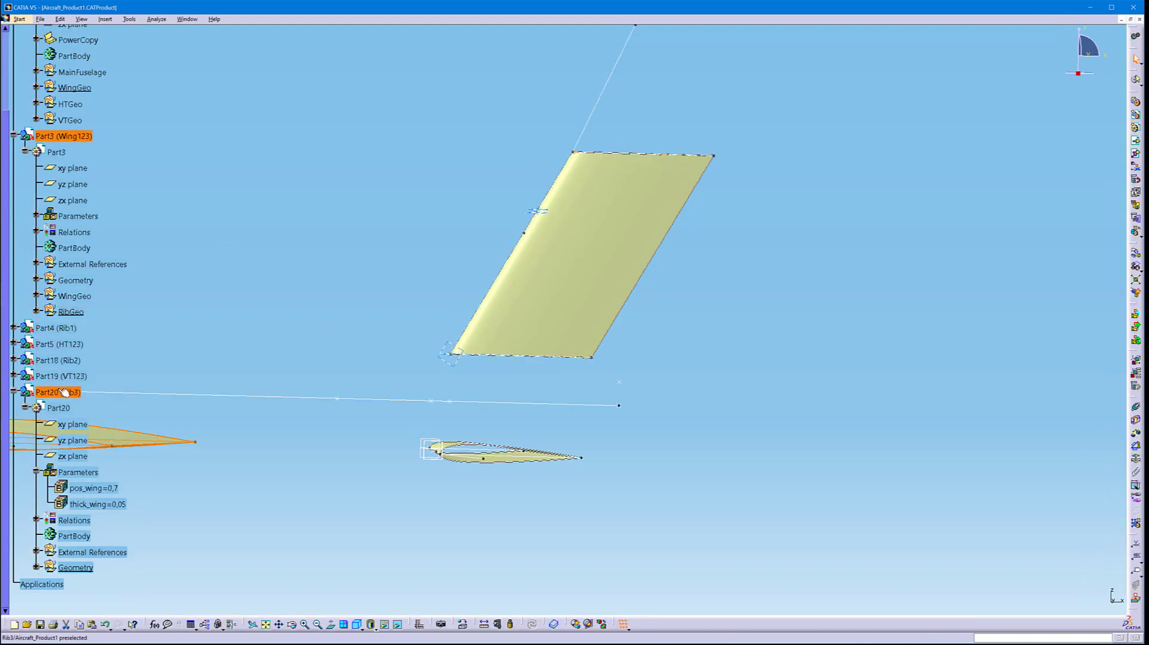
pyautogui.press('Delete')
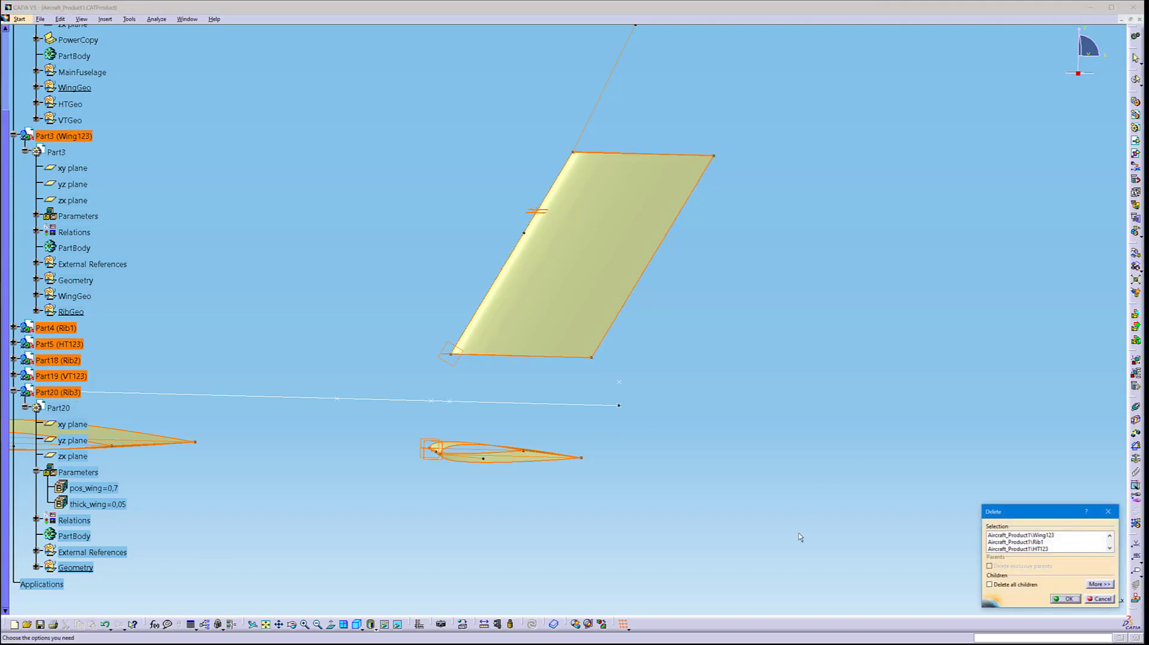
pyautogui.click(1065, 599)
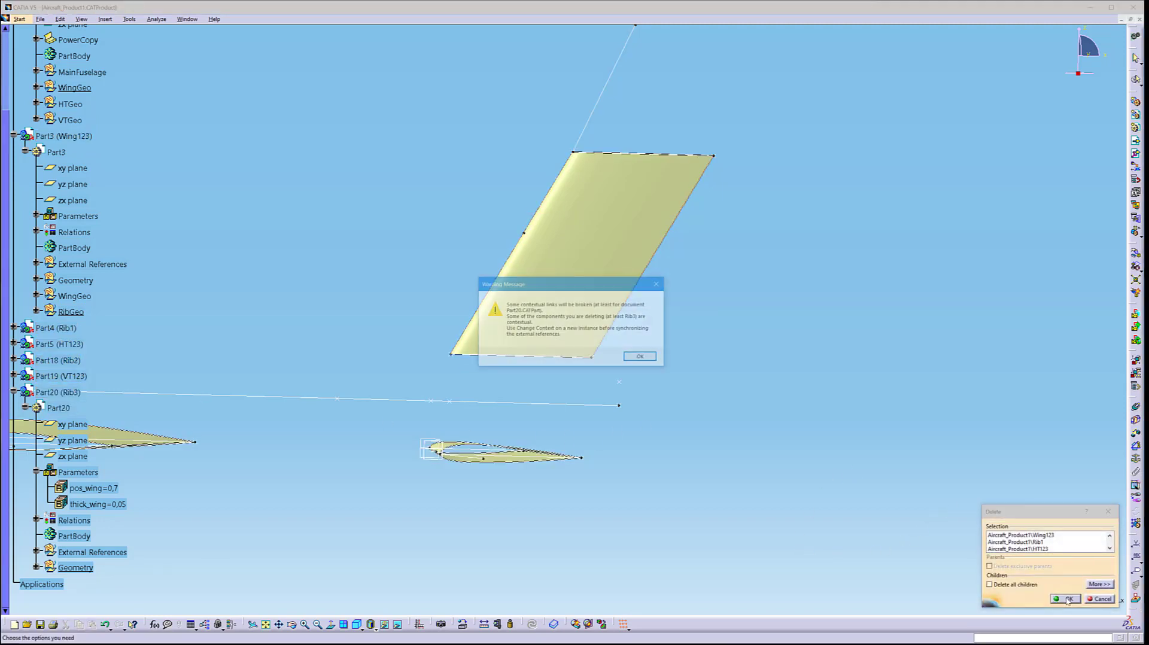
pyautogui.click(644, 358)
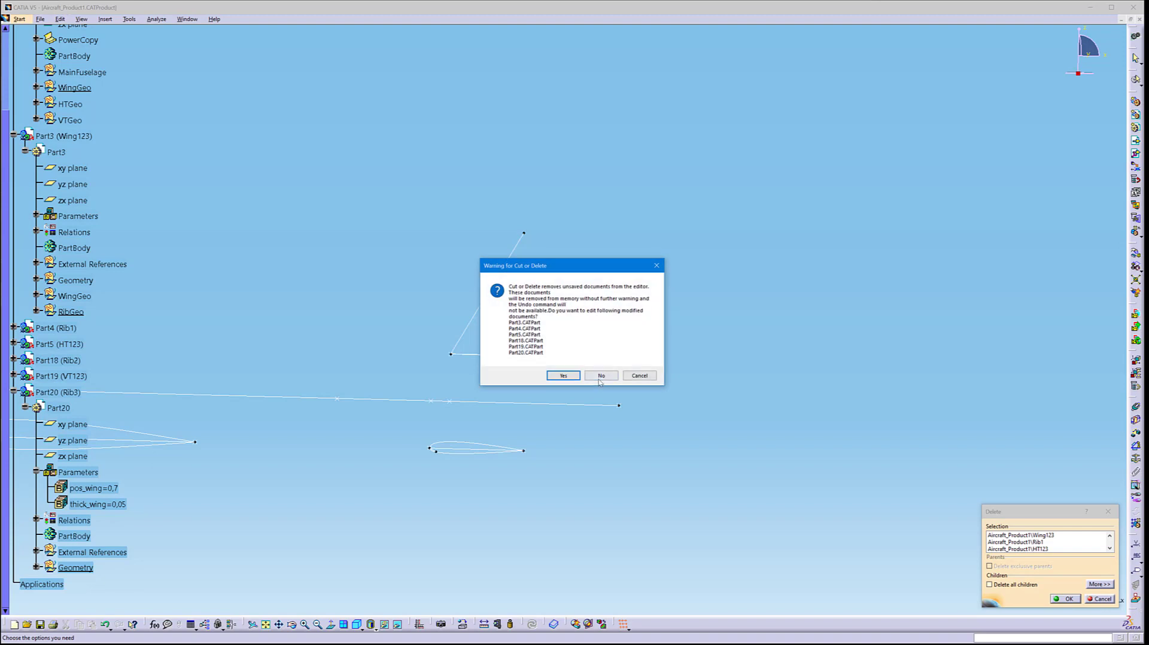
pyautogui.click(600, 377)
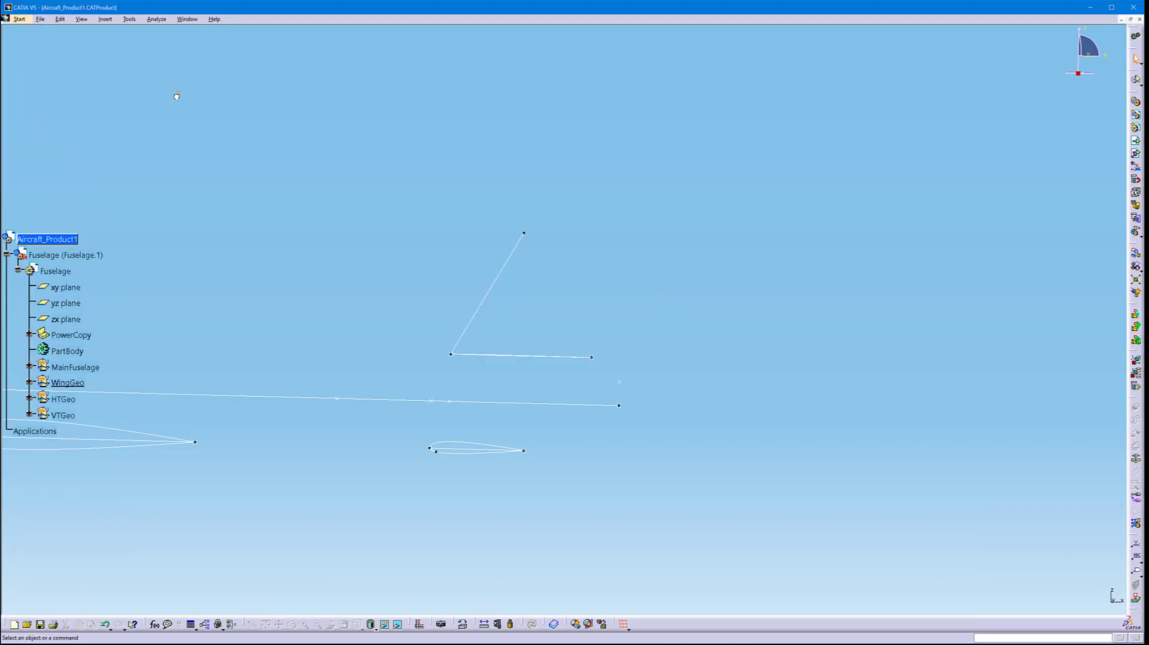
# Try opening RibPC.CATPart, decline updating its rights to read/write, and close the document
pyautogui.click(46, 19)
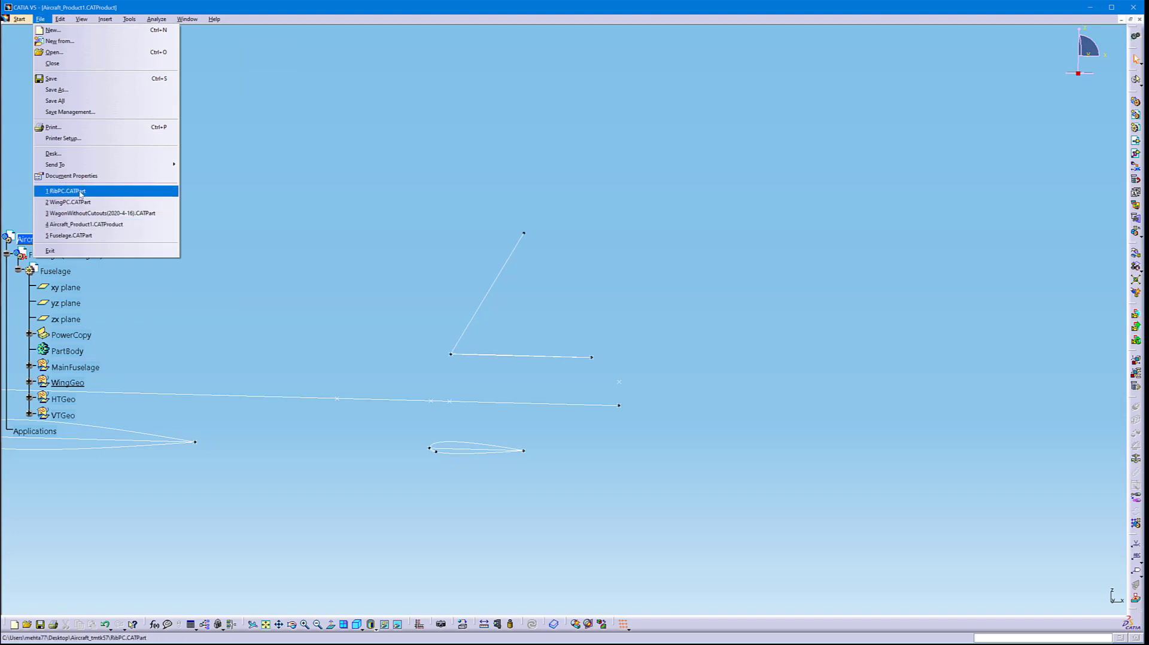
pyautogui.click(57, 191)
pyautogui.click(653, 357)
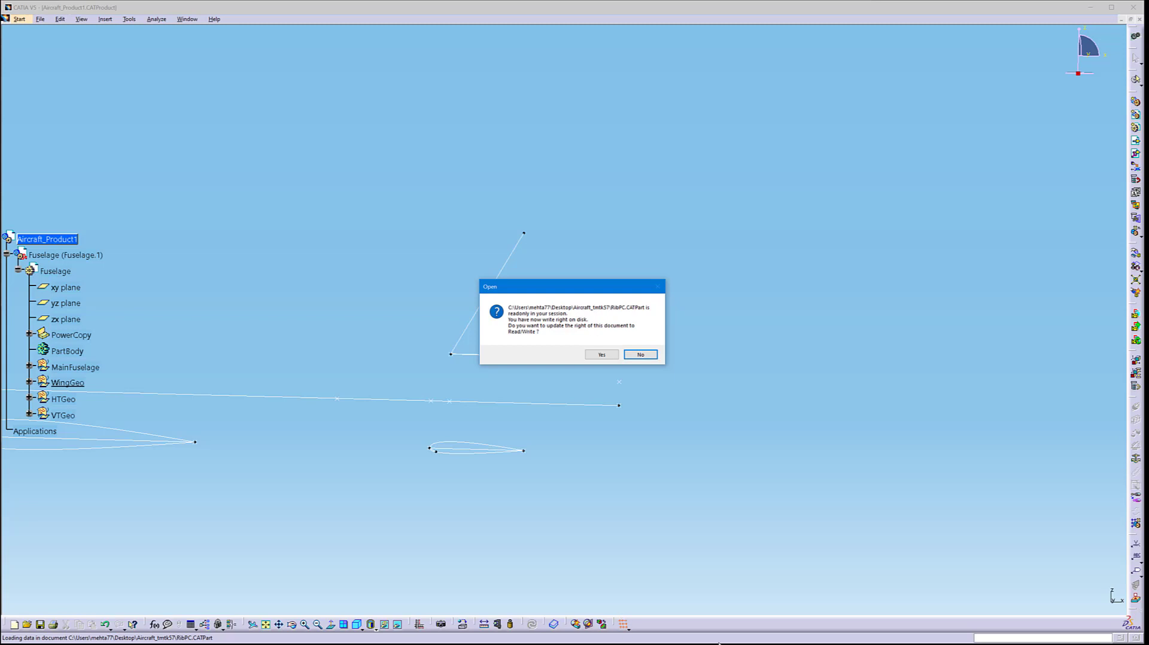
pyautogui.click(646, 356)
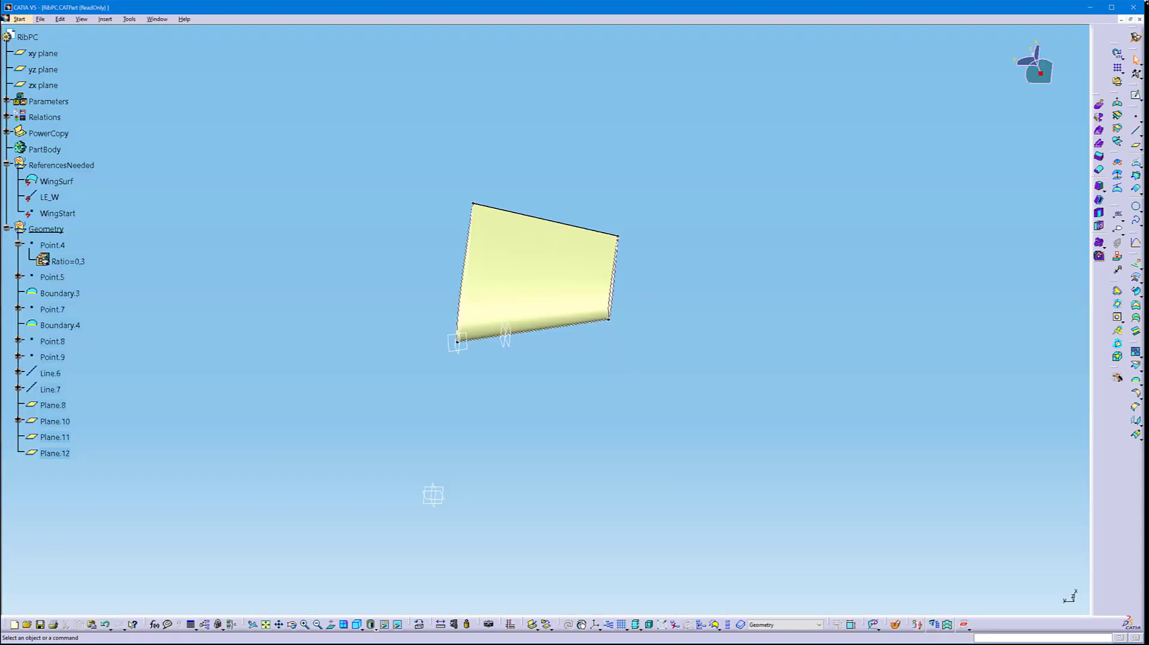
pyautogui.click(1140, 19)
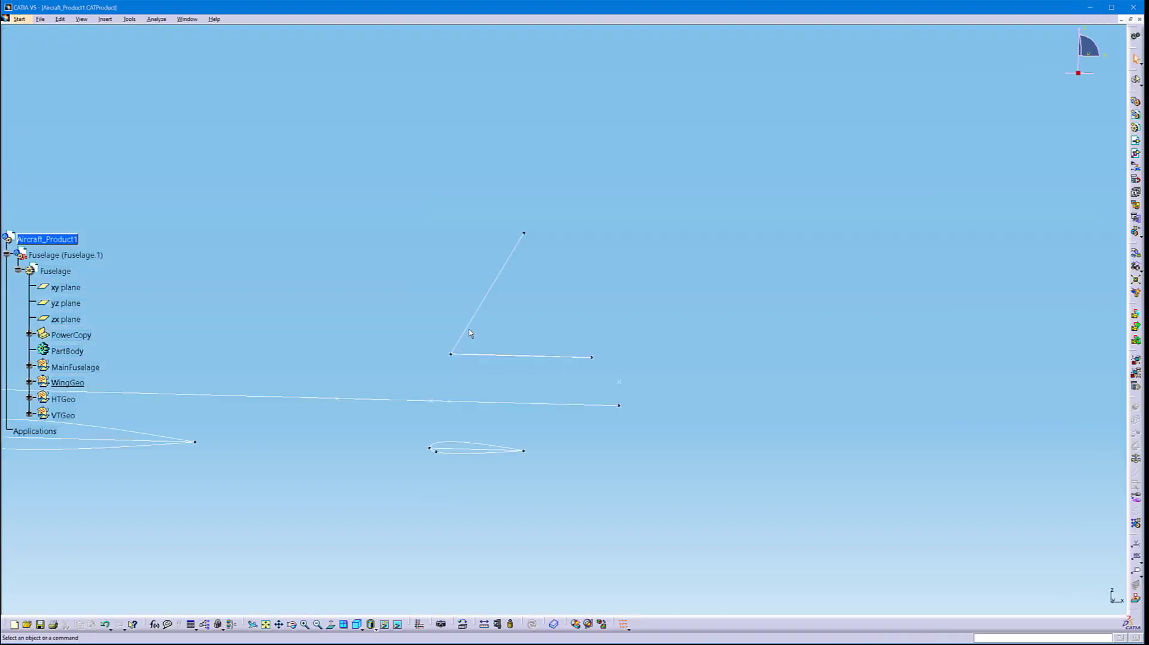
# Save the aircraft product, exit CATIA and launch CATIA V5-6R2017 again
pyautogui.hotkey('ctrl', 's')
pyautogui.click(1130, 7)
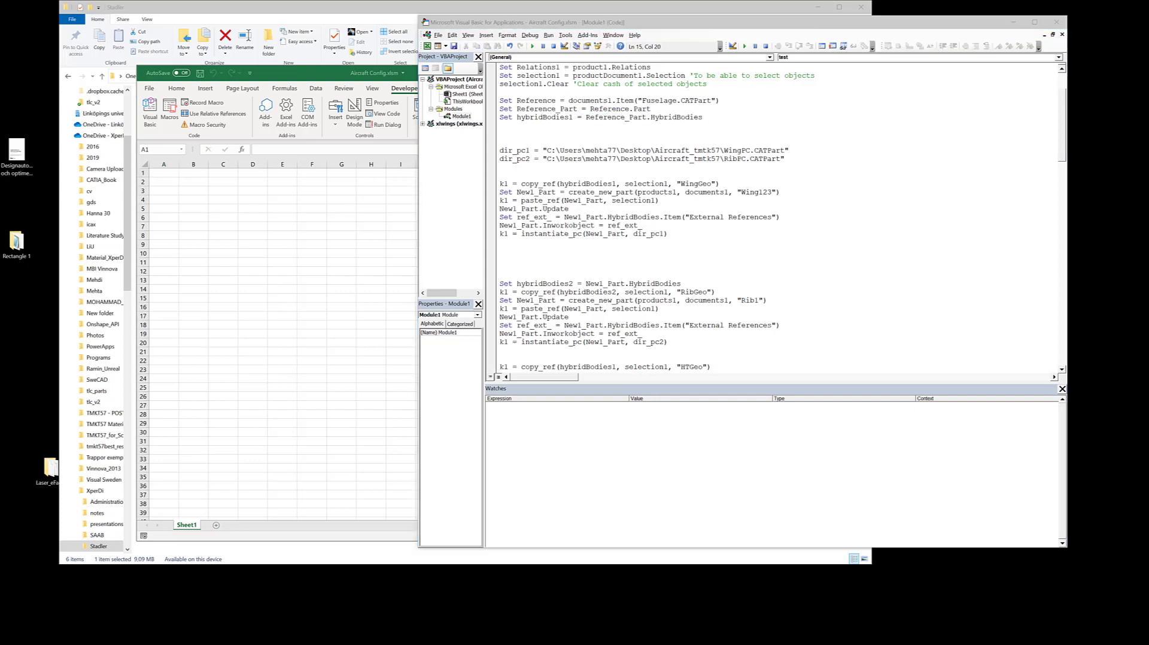
pyautogui.press('super')
pyautogui.click(41, 475)
pyautogui.write('cati')
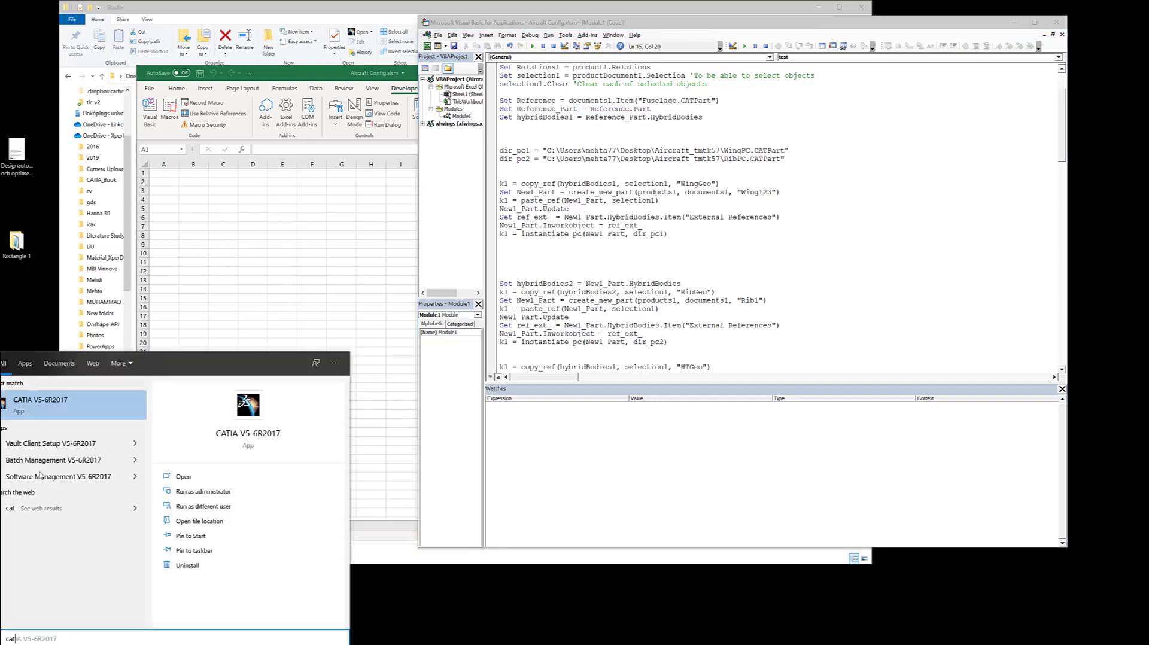
pyautogui.click(106, 402)
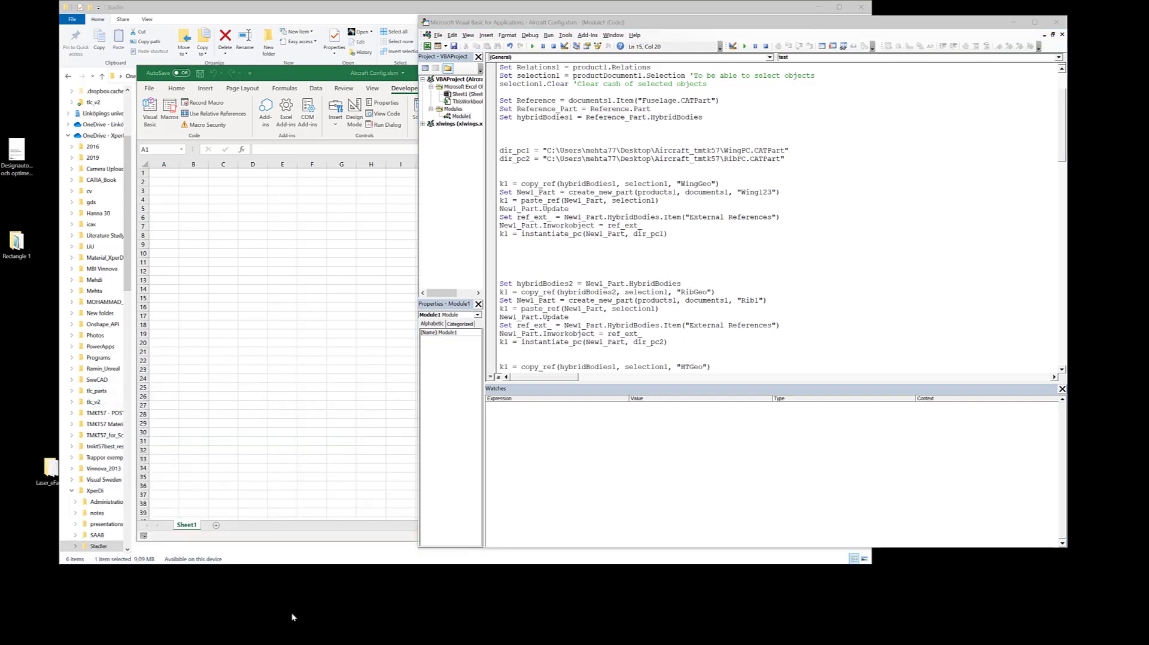
# In the VBA editor, remove two blank lines between the WingGeo block and the first RibGeo block of the test macro
pyautogui.click(542, 277)
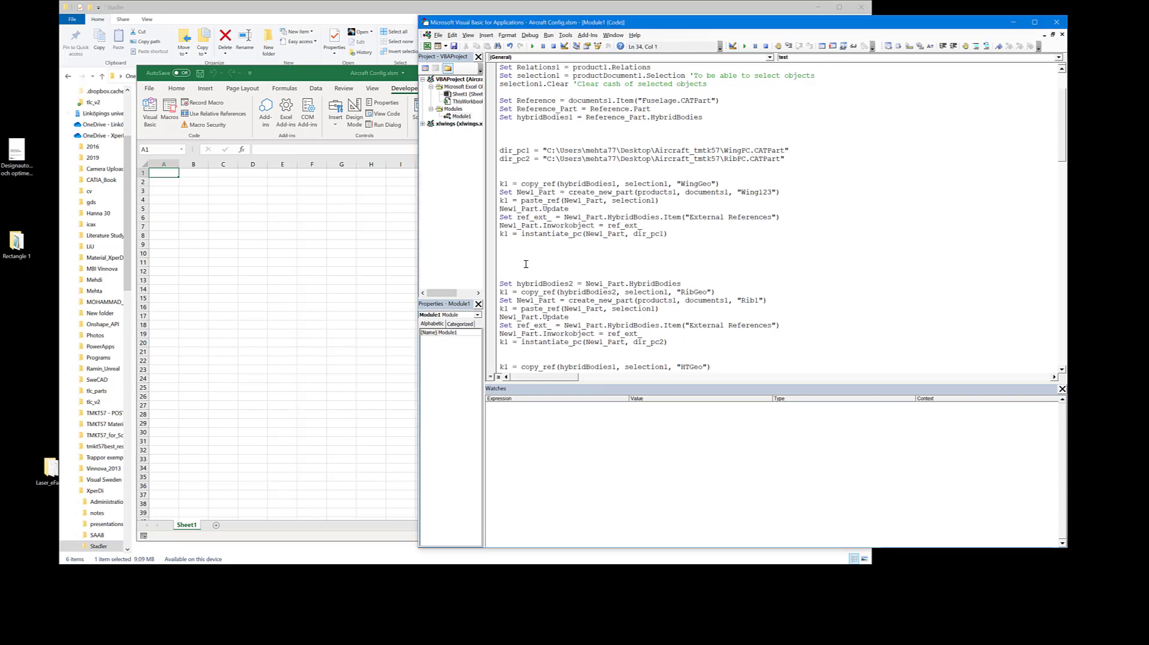
pyautogui.press('BackSpace')
pyautogui.press('BackSpace')
pyautogui.scroll(-6, 584, 268)
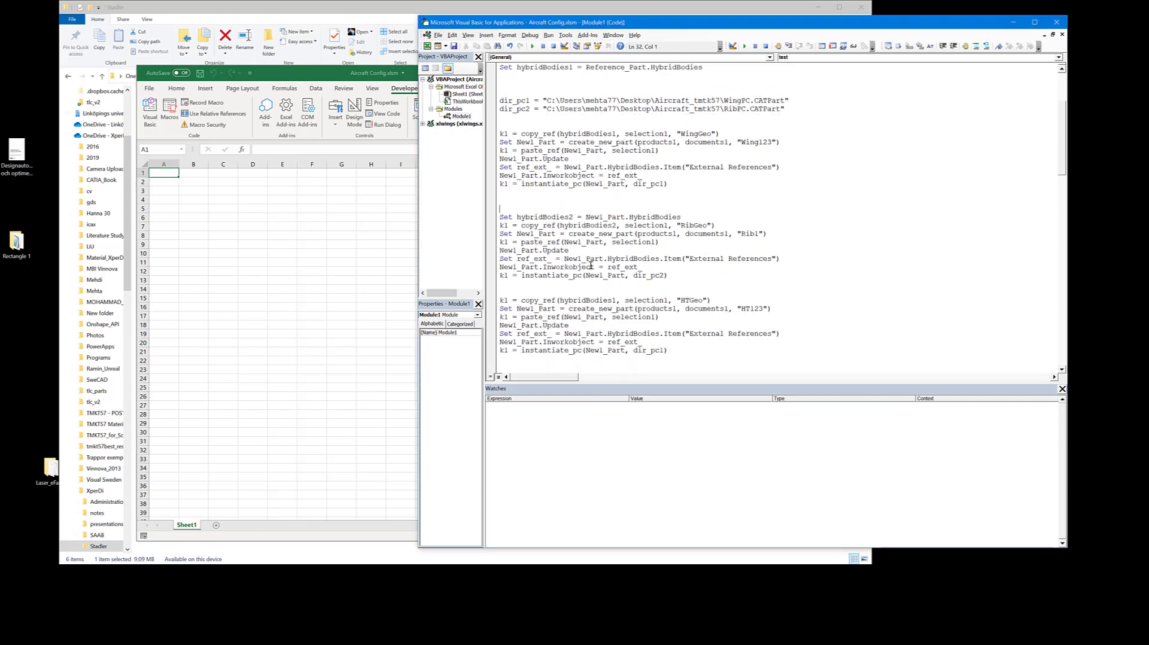
pyautogui.scroll(-6, 584, 268)
pyautogui.scroll(13, 584, 267)
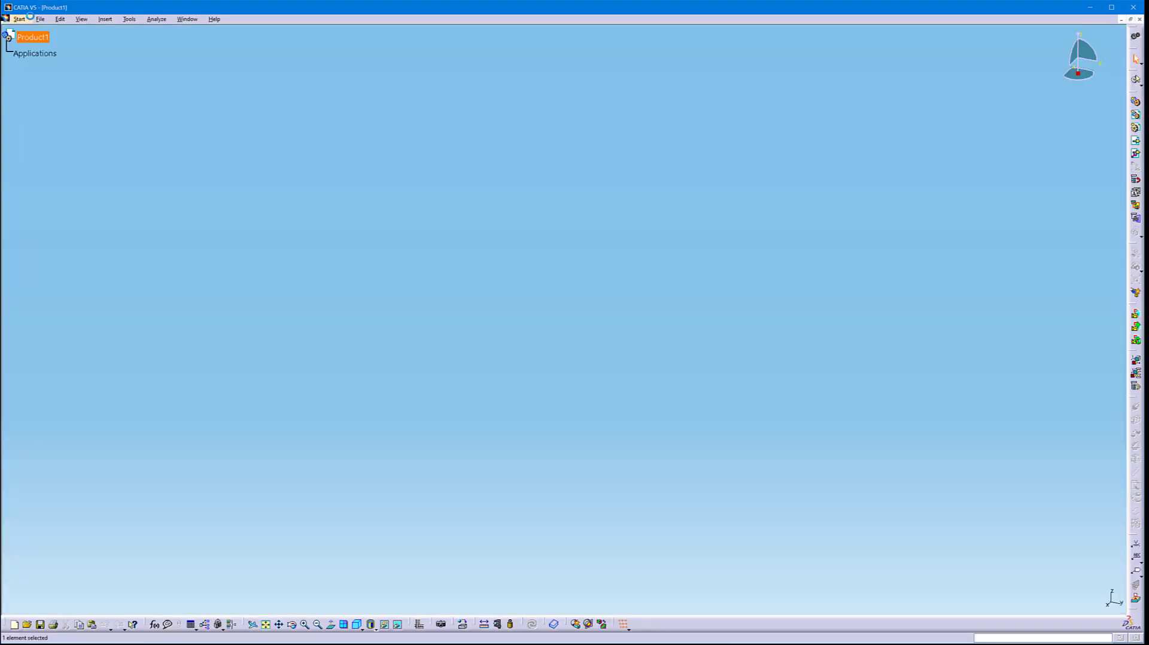
# Switch to CATIA, open RibPC.CATPart and rename its pos_wing parameter as pos_rib
pyautogui.click(40, 19)
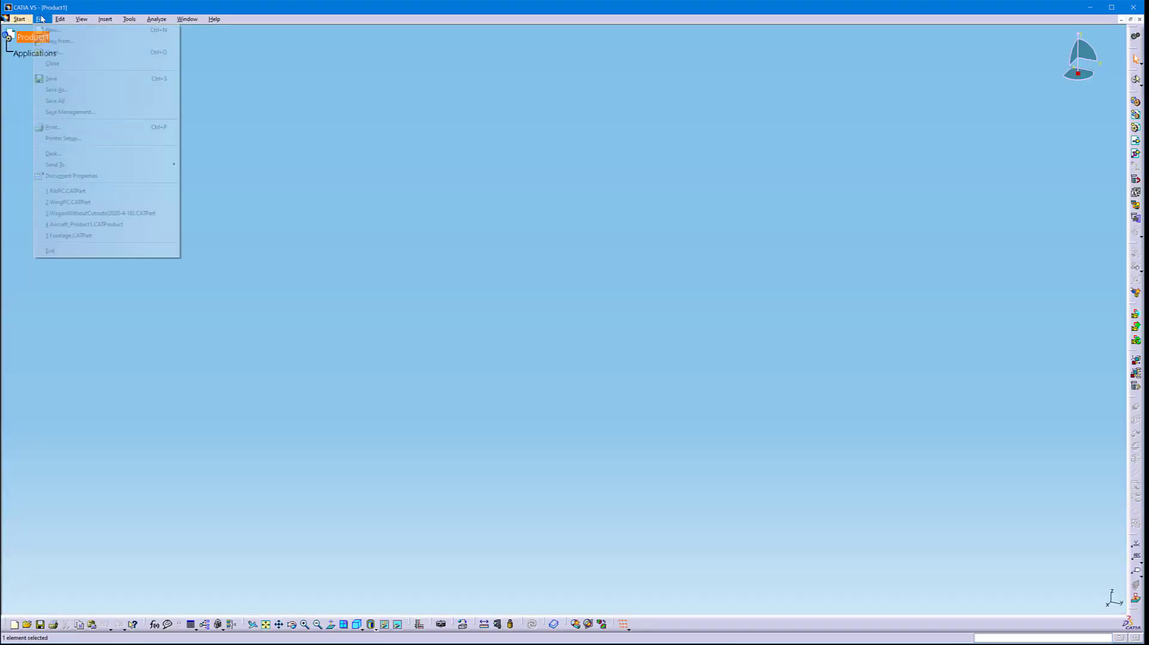
pyautogui.click(90, 191)
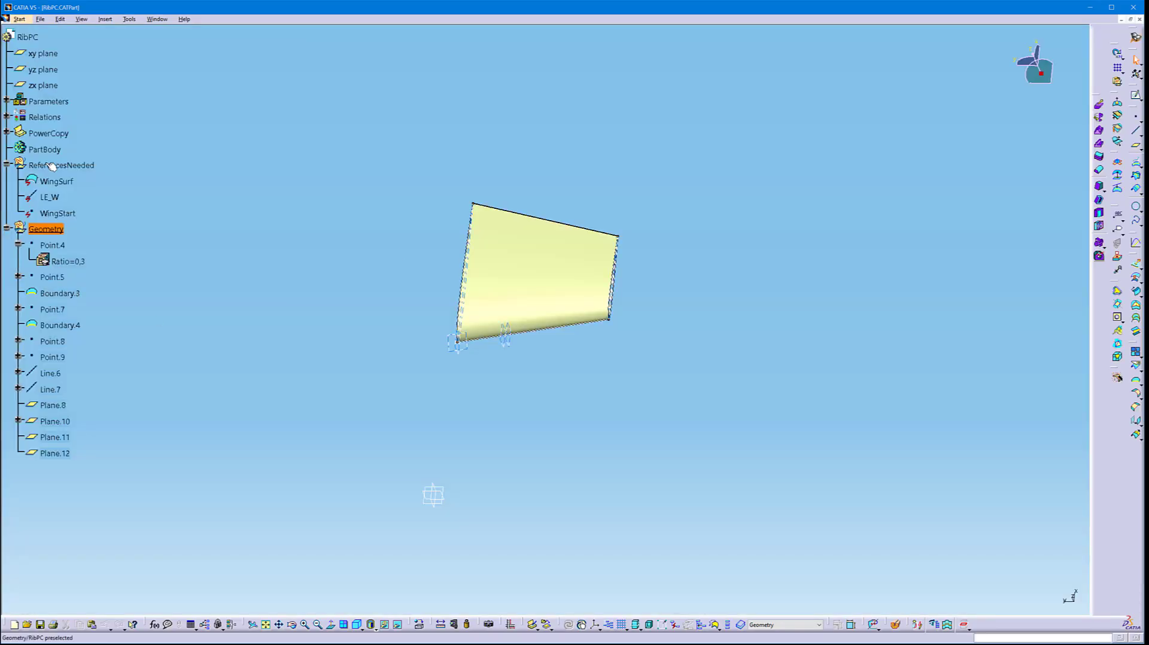
pyautogui.click(6, 101)
pyautogui.rightClick(71, 117)
pyautogui.click(96, 151)
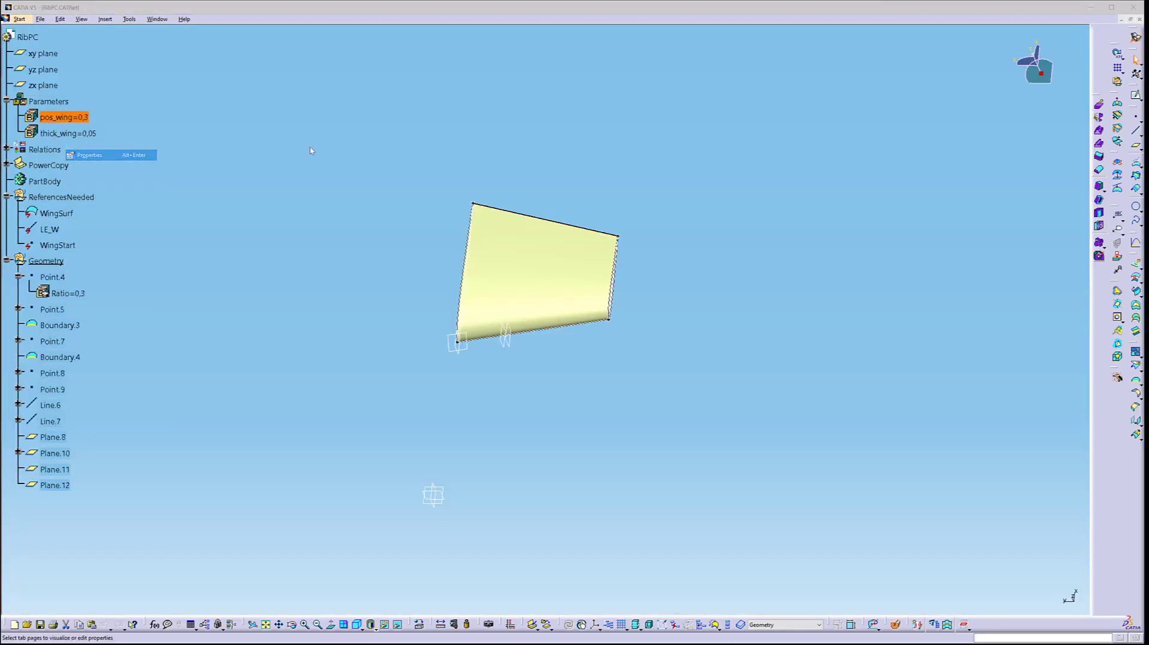
pyautogui.click(843, 269)
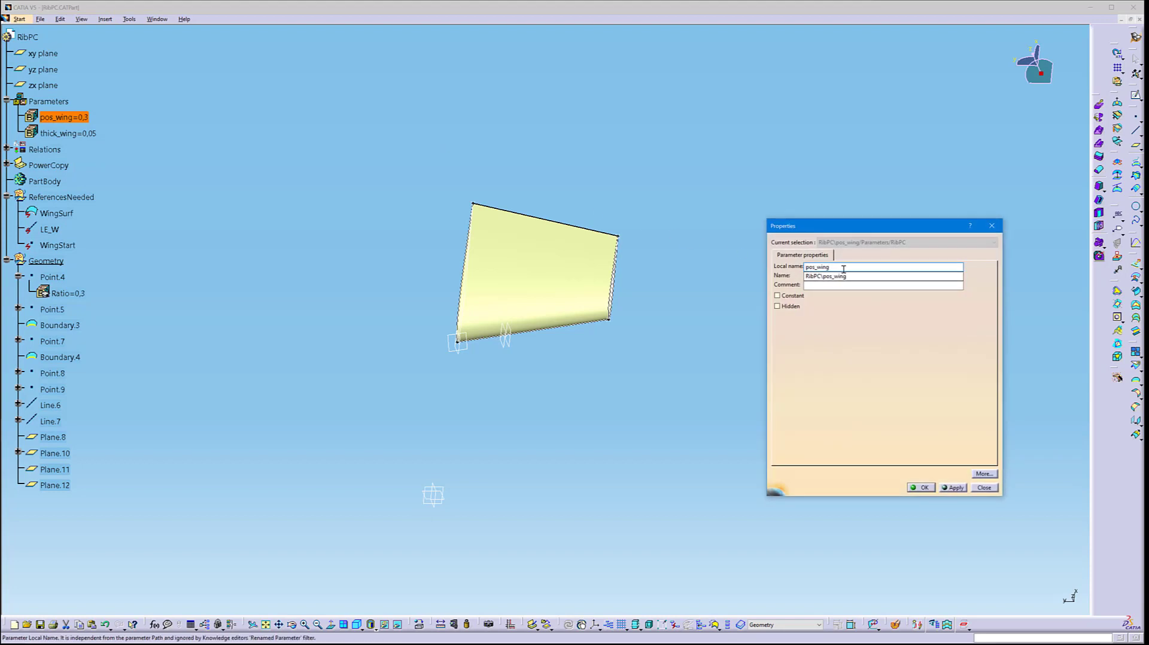
pyautogui.press('BackSpace')
pyautogui.press('BackSpace')
pyautogui.press('Return')
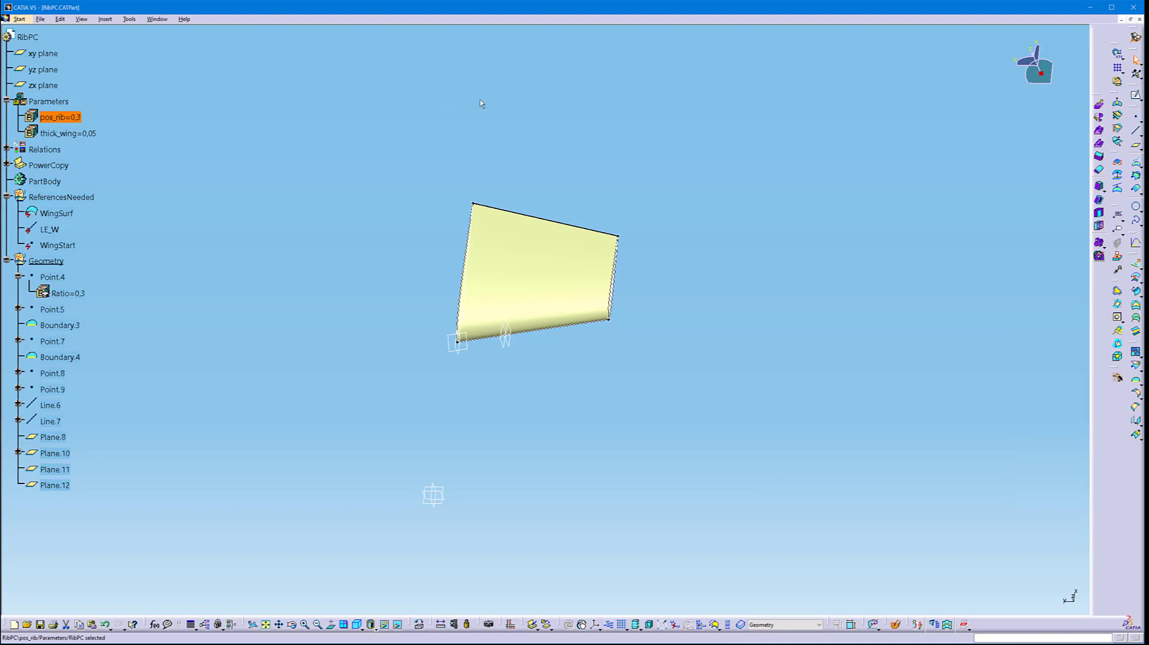
# Rename the thick_wing parameter of the RibPC part as thick_rib
pyautogui.click(89, 134)
pyautogui.rightClick(88, 134)
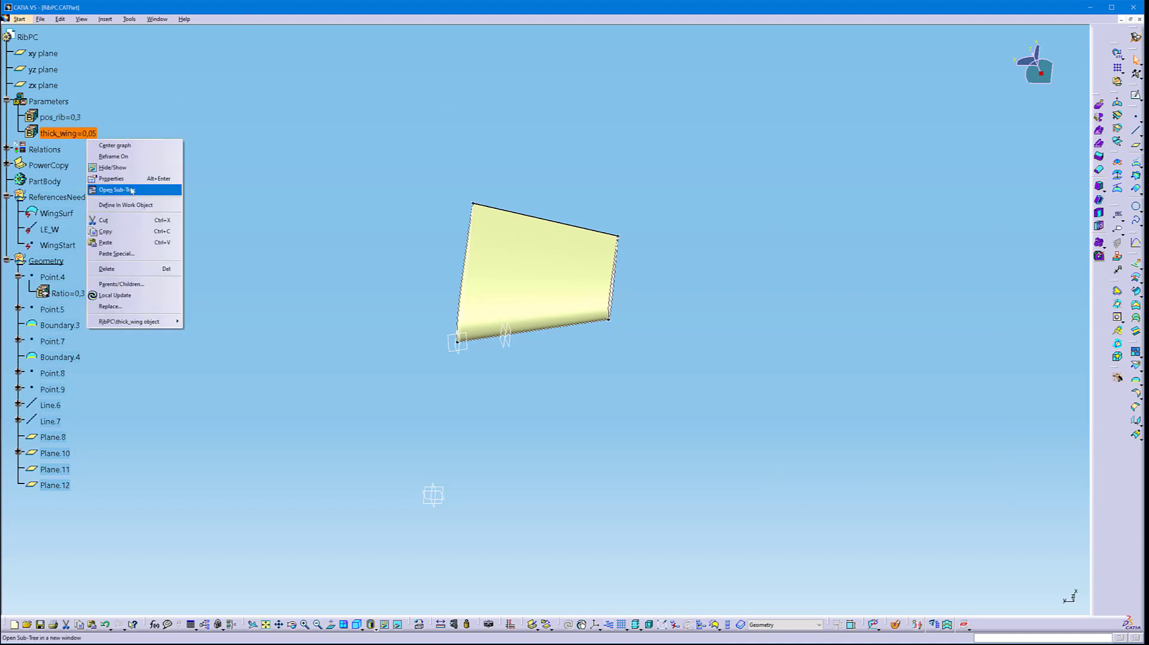
pyautogui.click(126, 178)
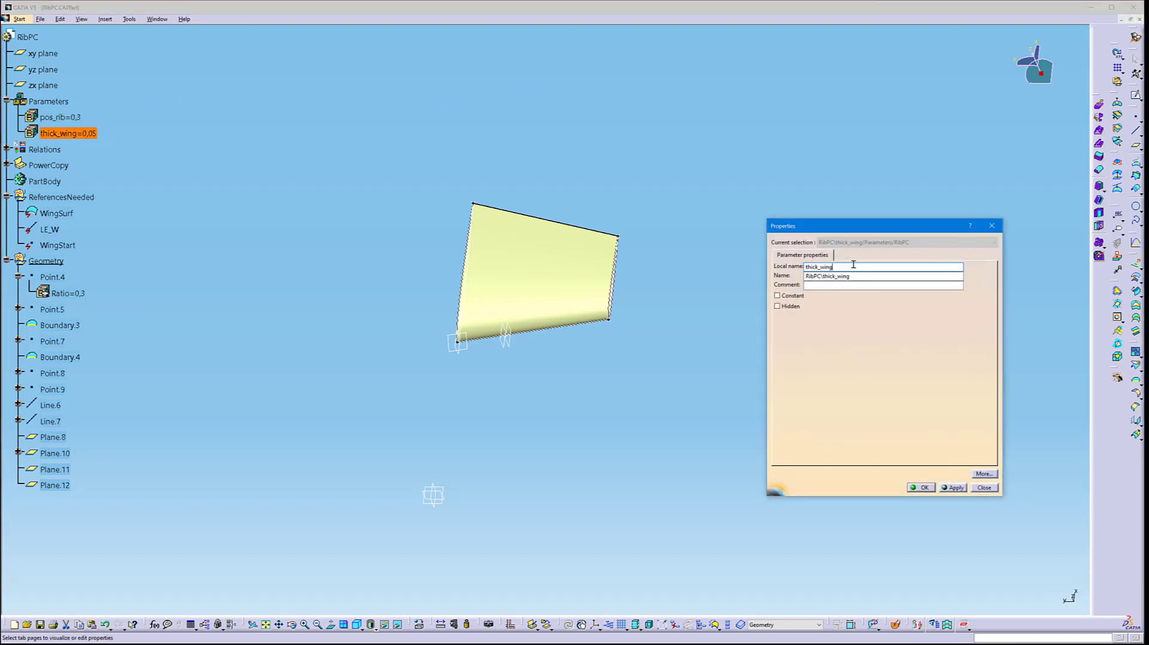
pyautogui.press('BackSpace')
pyautogui.press('BackSpace')
pyautogui.write('rib')
pyautogui.press('Return')
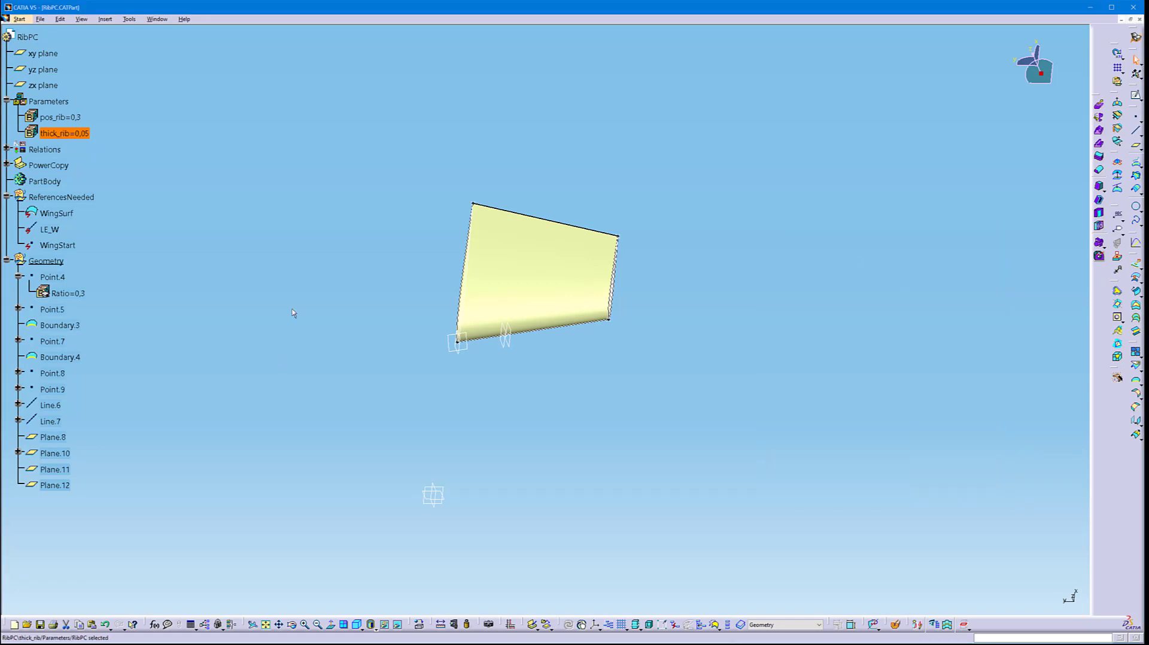
pyautogui.click(215, 344)
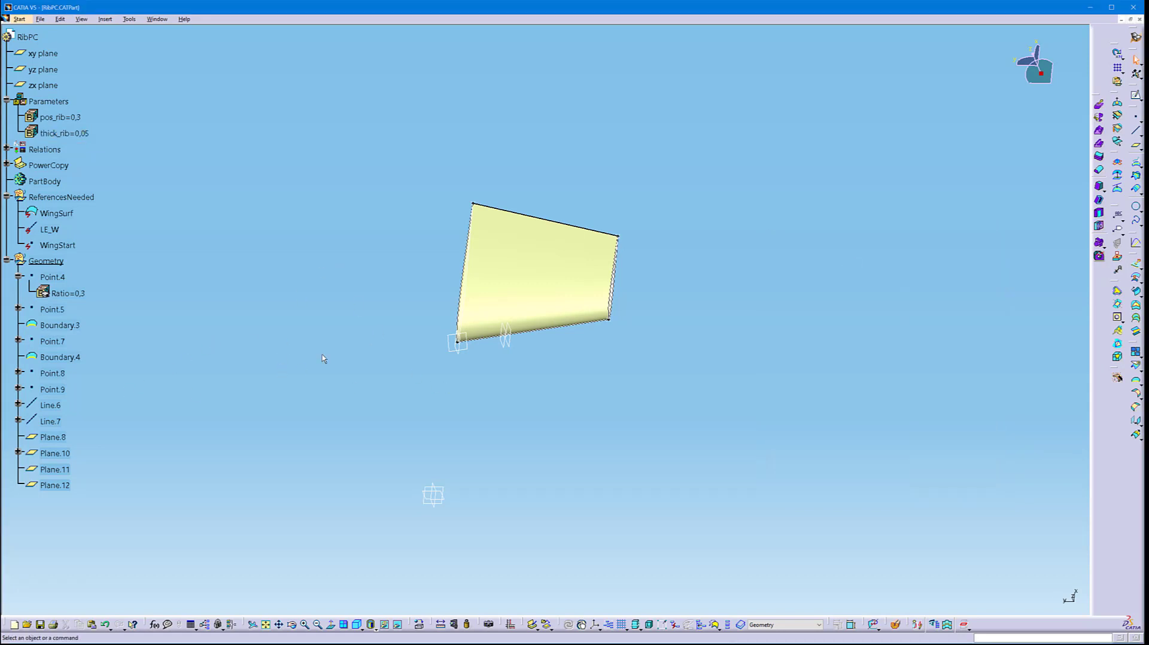
pyautogui.moveTo(488, 428); pyautogui.dragTo(539, 398, button='middle')
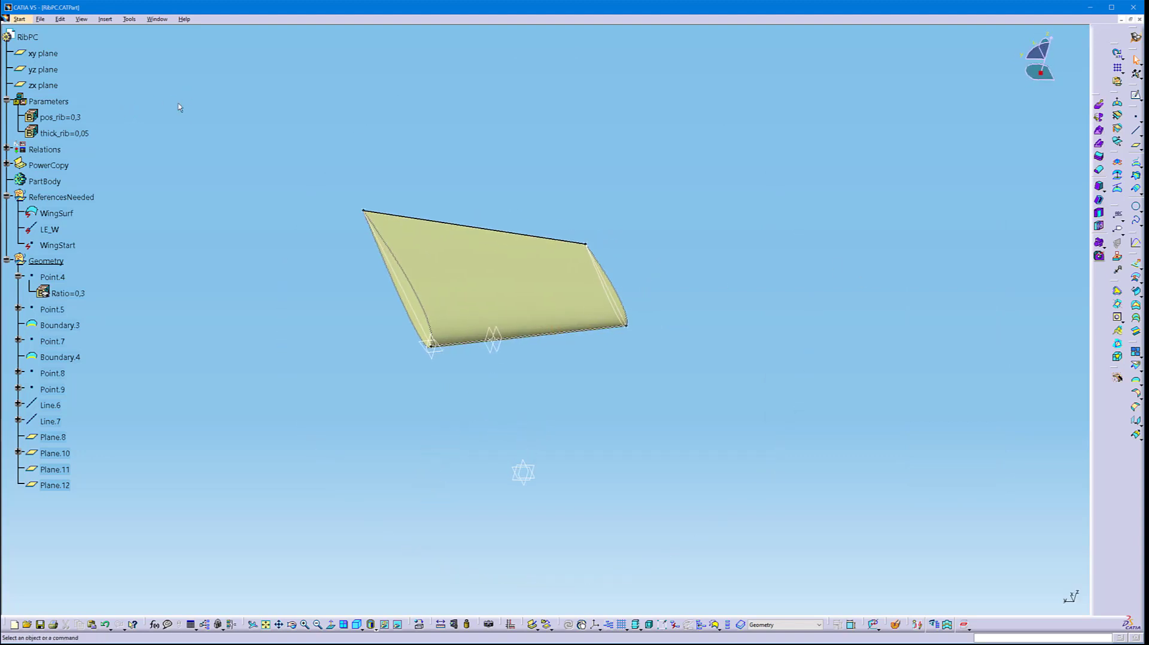
# Create two fill surfaces closing the wing's ends, one from Boundary.3 and one from Boundary.4
pyautogui.click(1136, 306)
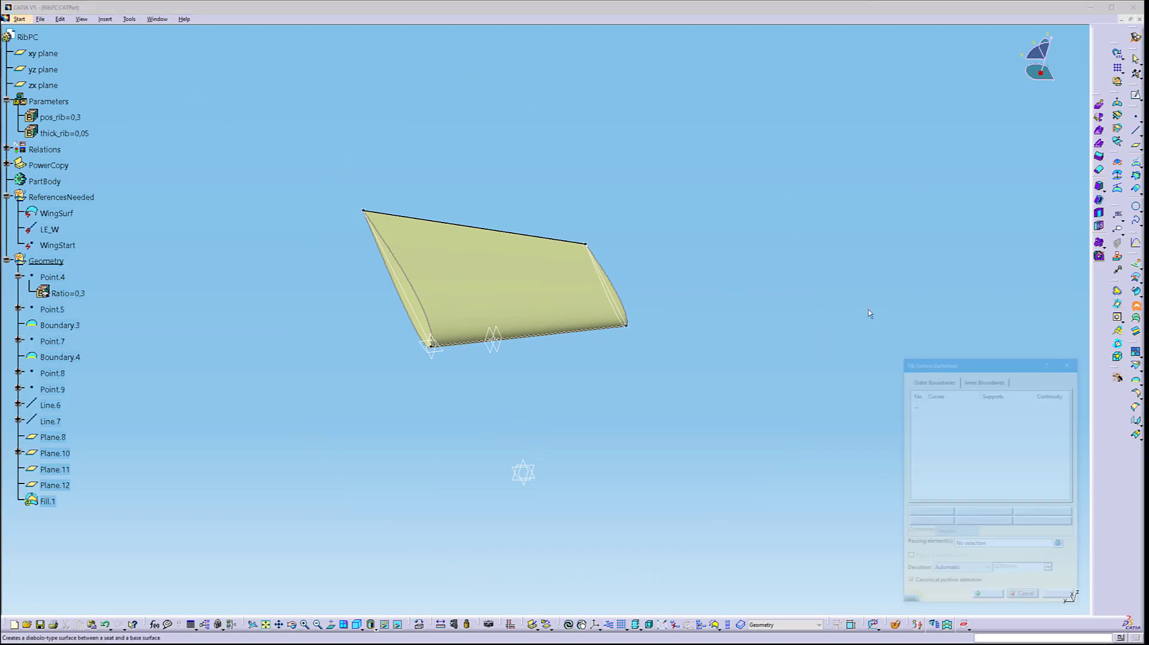
pyautogui.click(418, 290)
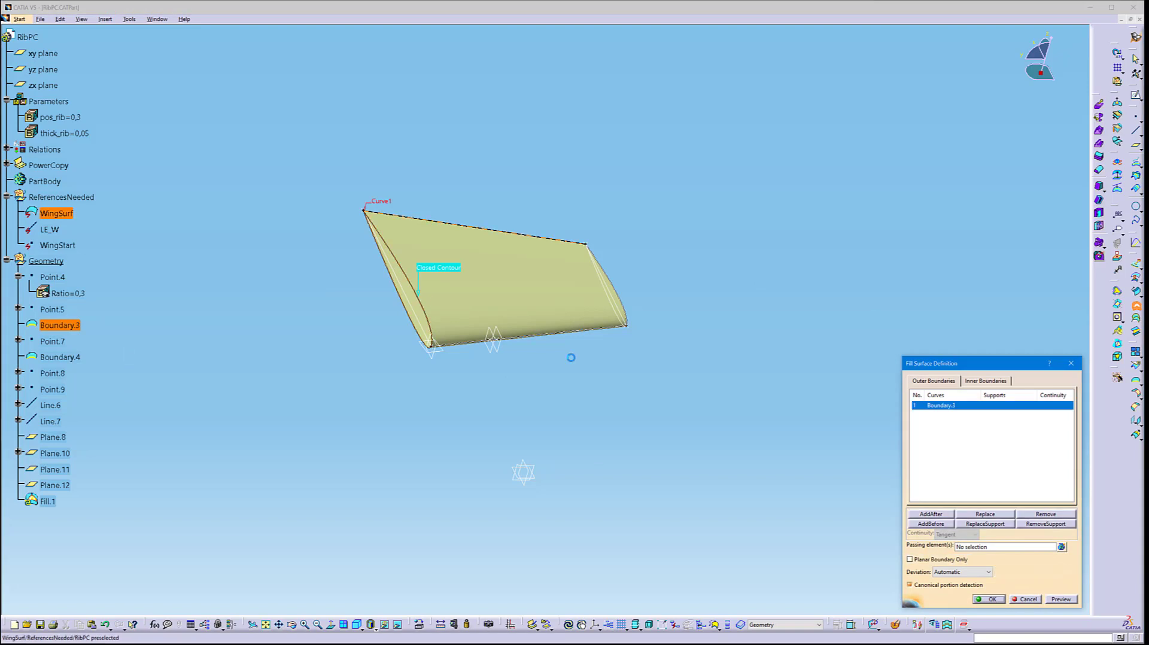
pyautogui.click(995, 600)
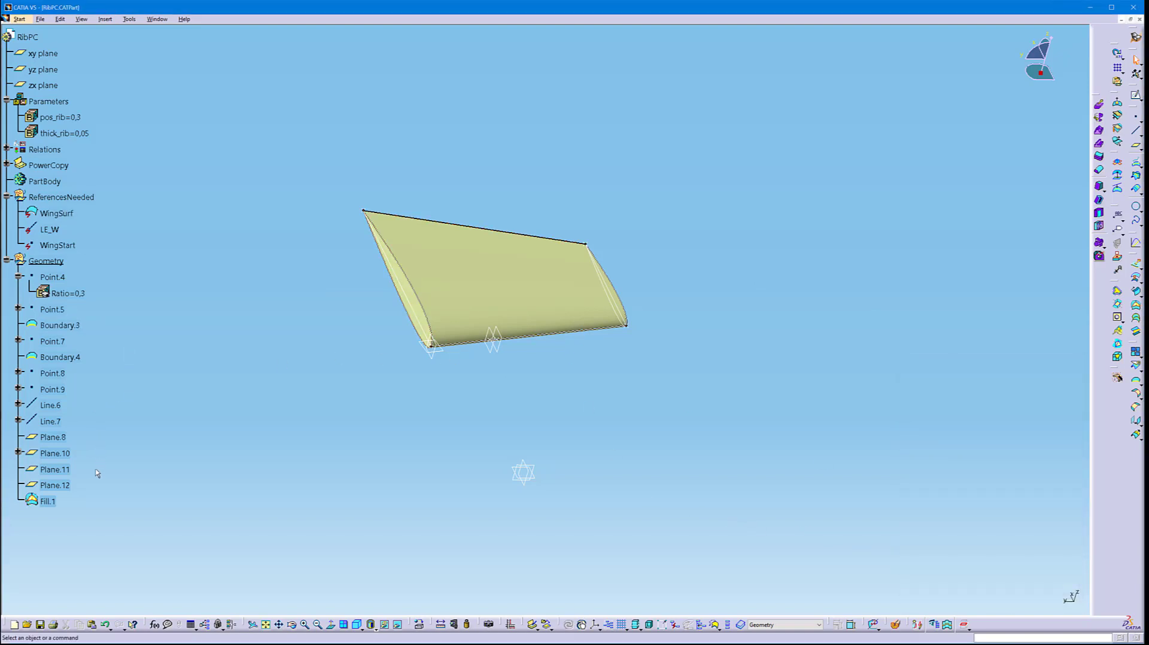
pyautogui.click(48, 502)
pyautogui.click(126, 361)
pyautogui.click(1136, 305)
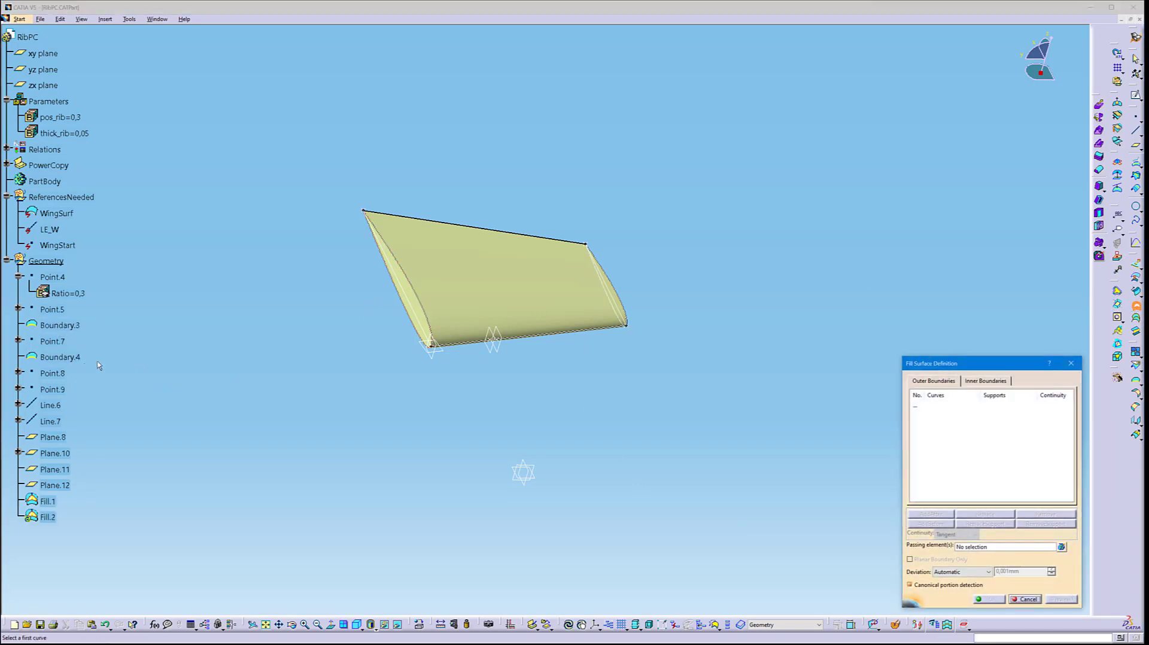
pyautogui.click(60, 357)
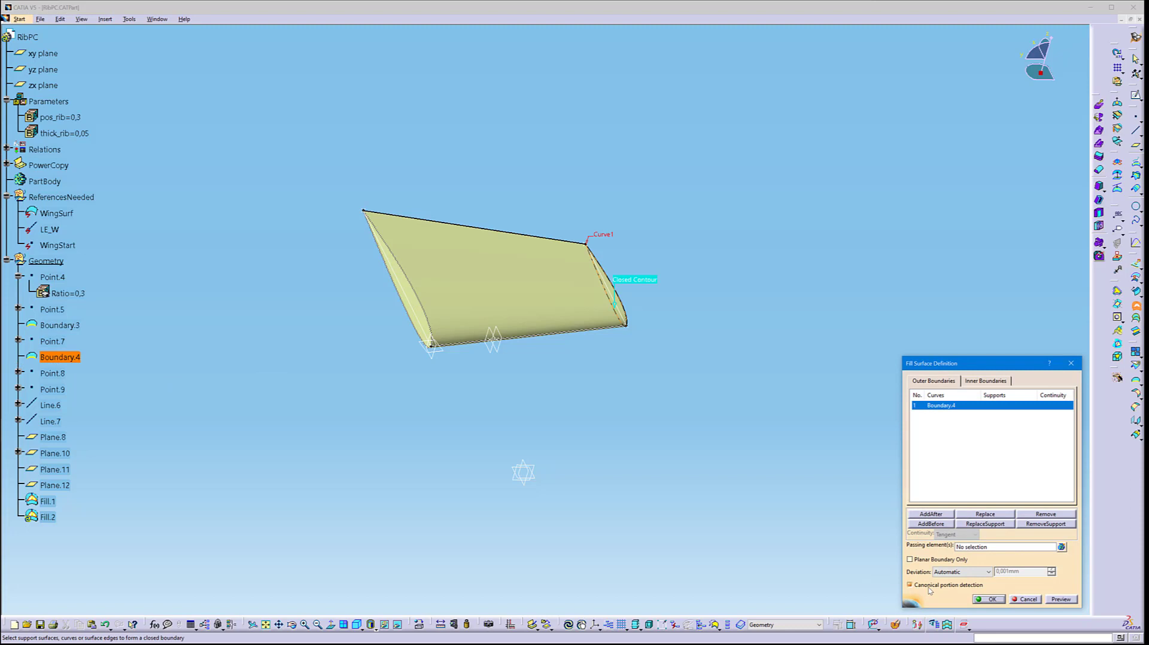
pyautogui.click(989, 599)
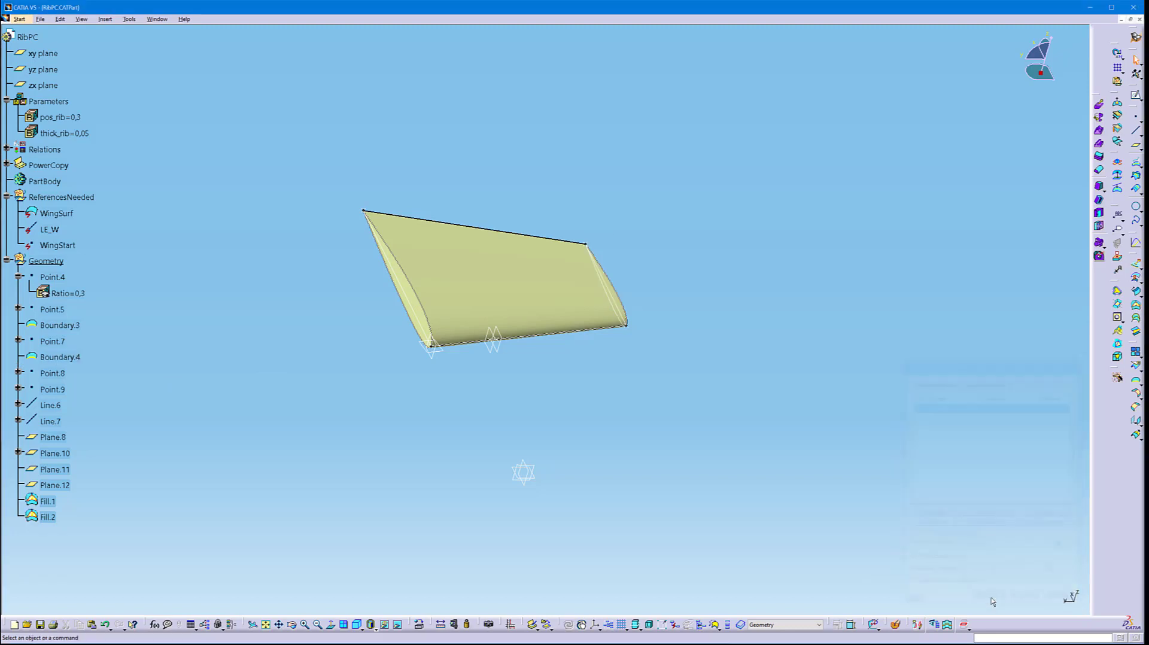
# Join the two fill surfaces with the WingSurf surface, keeping the 0,001mm merging distance
pyautogui.click(1136, 352)
pyautogui.click(48, 501)
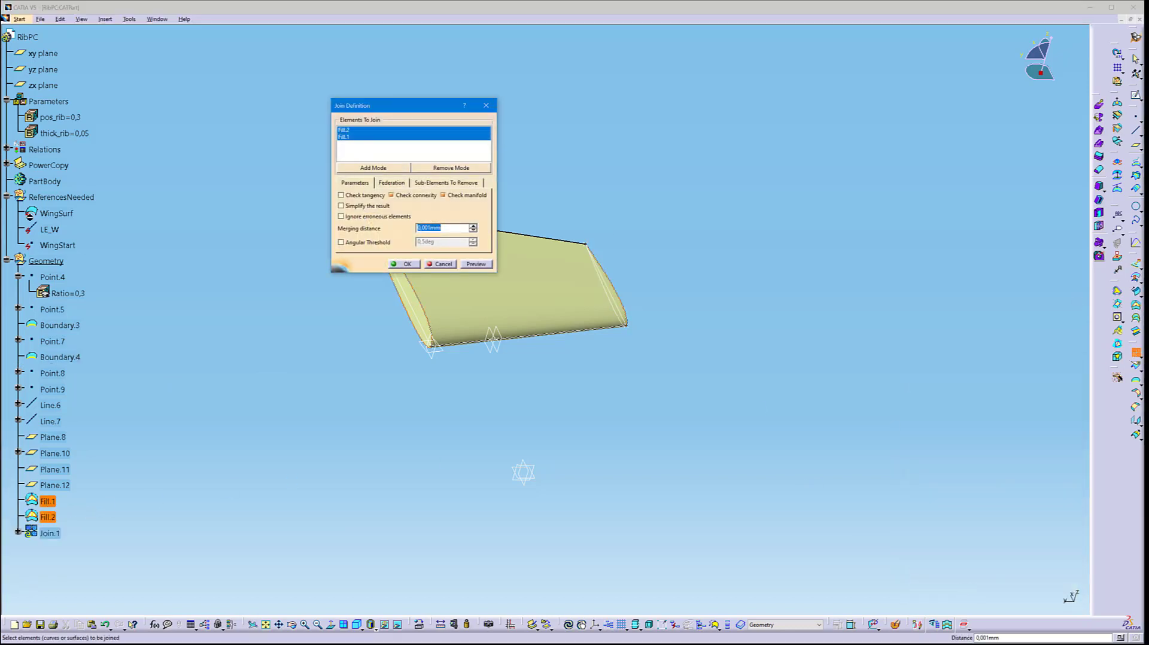
pyautogui.click(56, 213)
pyautogui.click(403, 264)
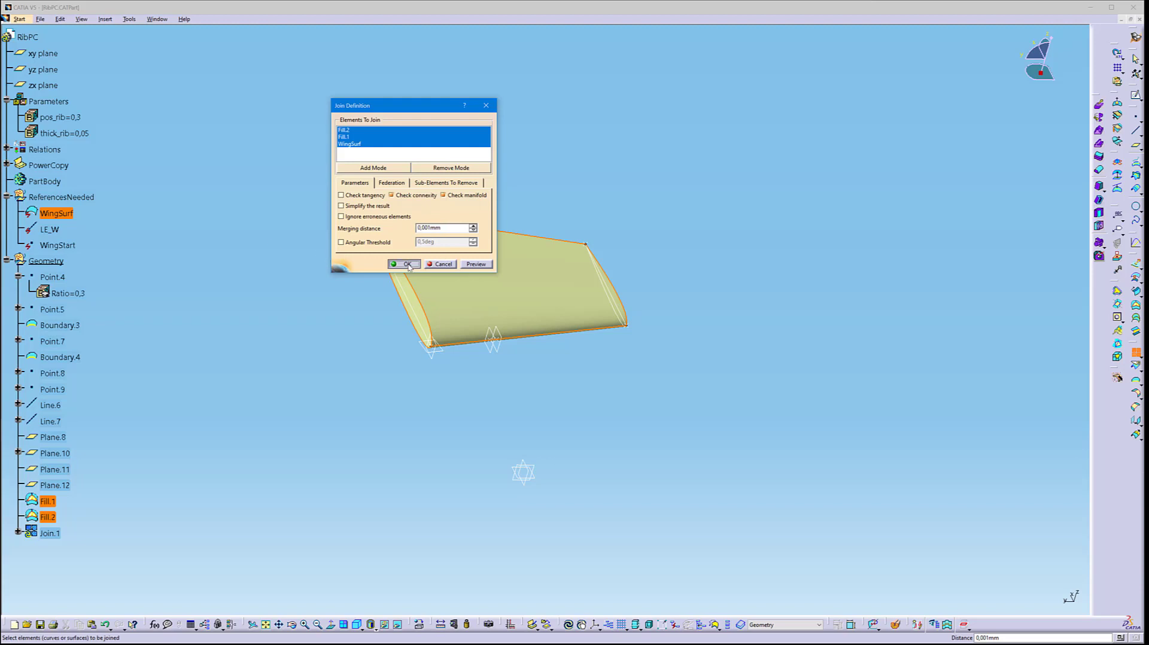
# Insert a new body in the RibPC part and switch to the Part Design workbench
pyautogui.click(40, 19)
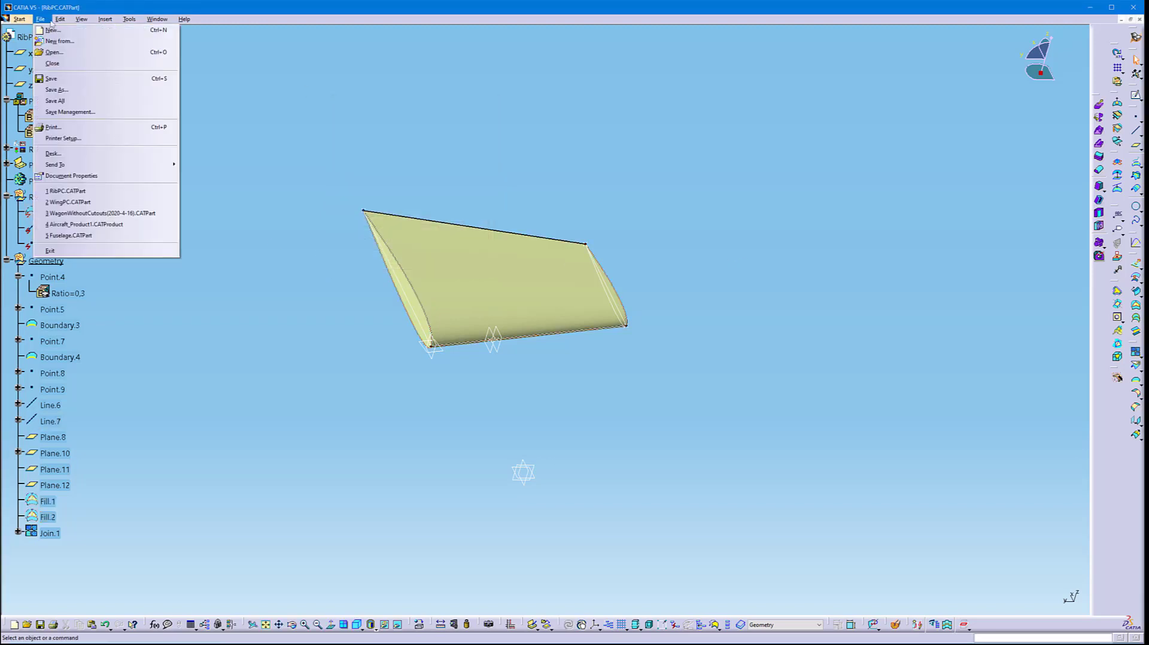
pyautogui.click(125, 42)
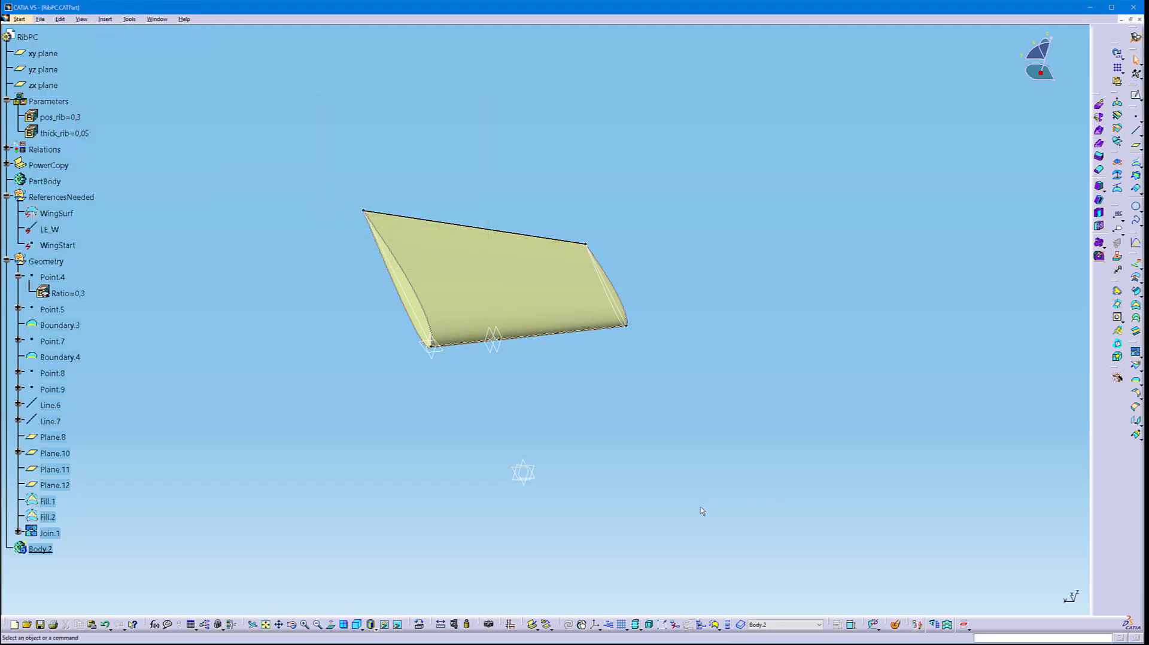
pyautogui.click(39, 19)
pyautogui.moveTo(109, 24)
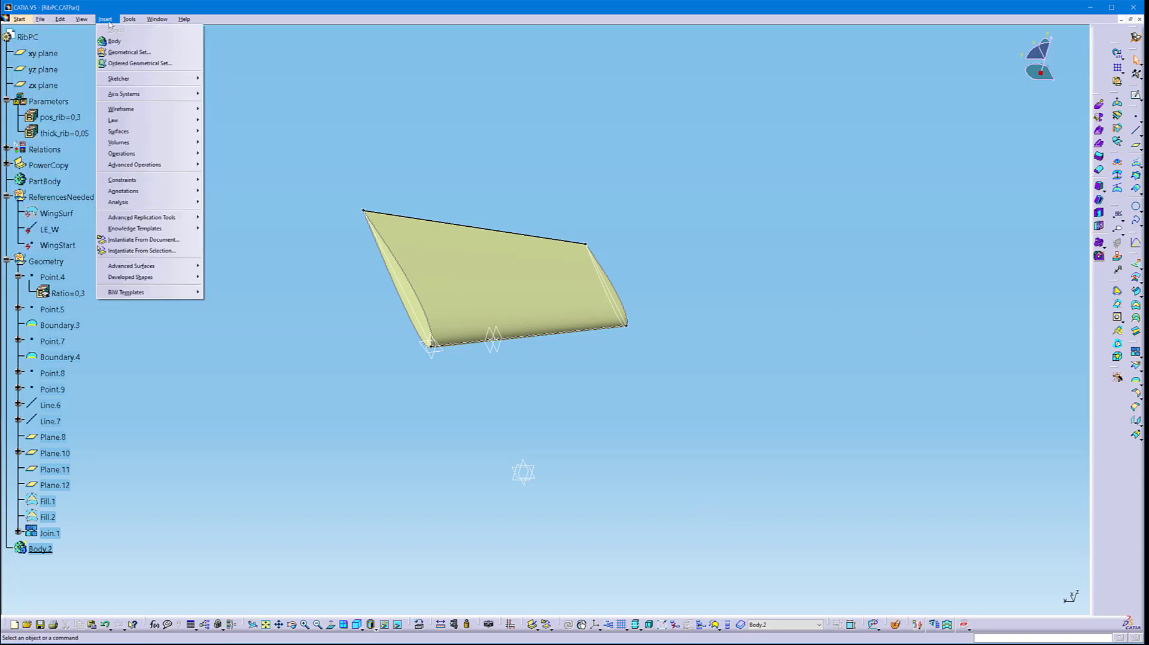
pyautogui.moveTo(18, 20)
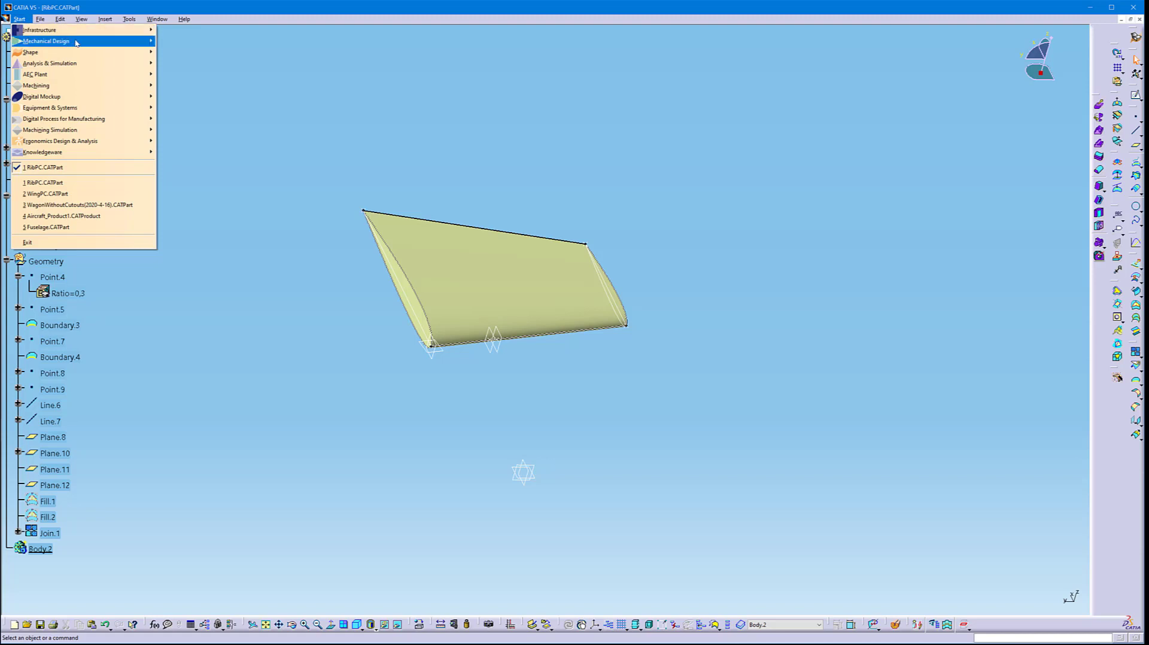
pyautogui.moveTo(54, 41)
pyautogui.click(192, 39)
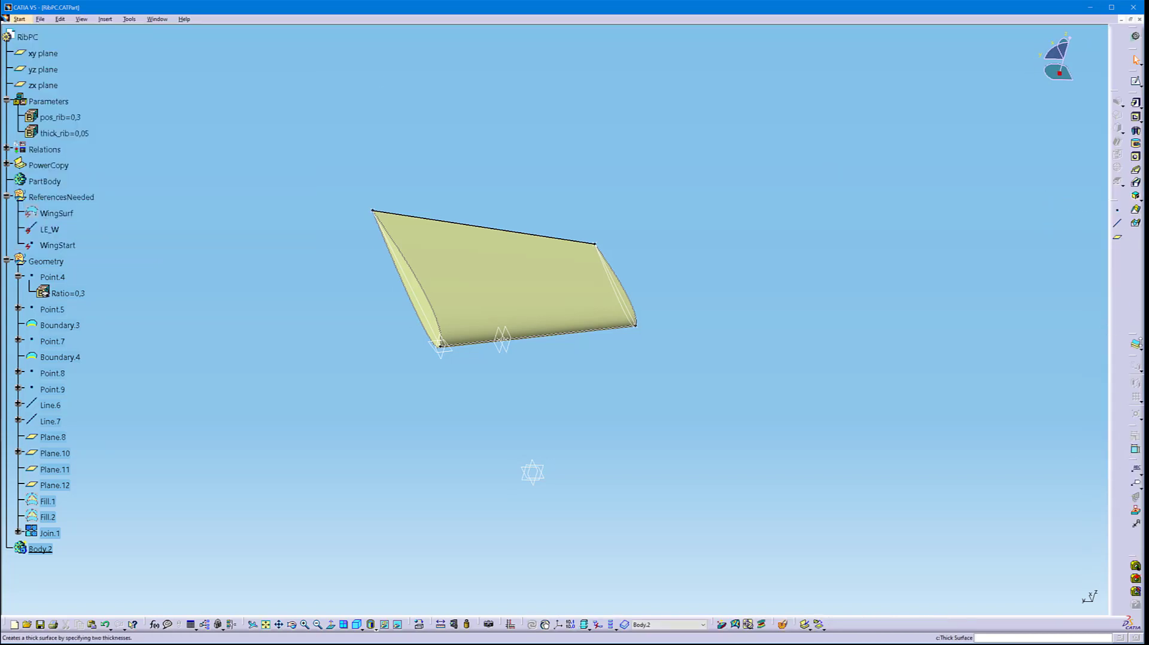
# Turn the joined wing surface into a solid with Close Surface and hide the join
pyautogui.click(1139, 354)
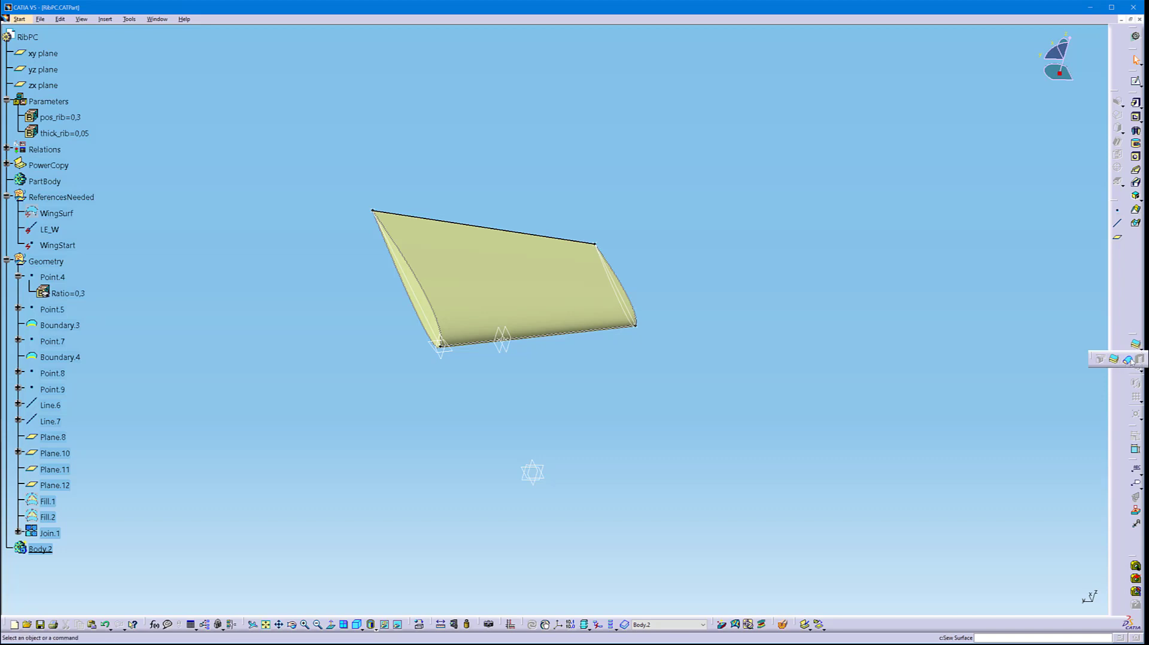
pyautogui.click(1129, 359)
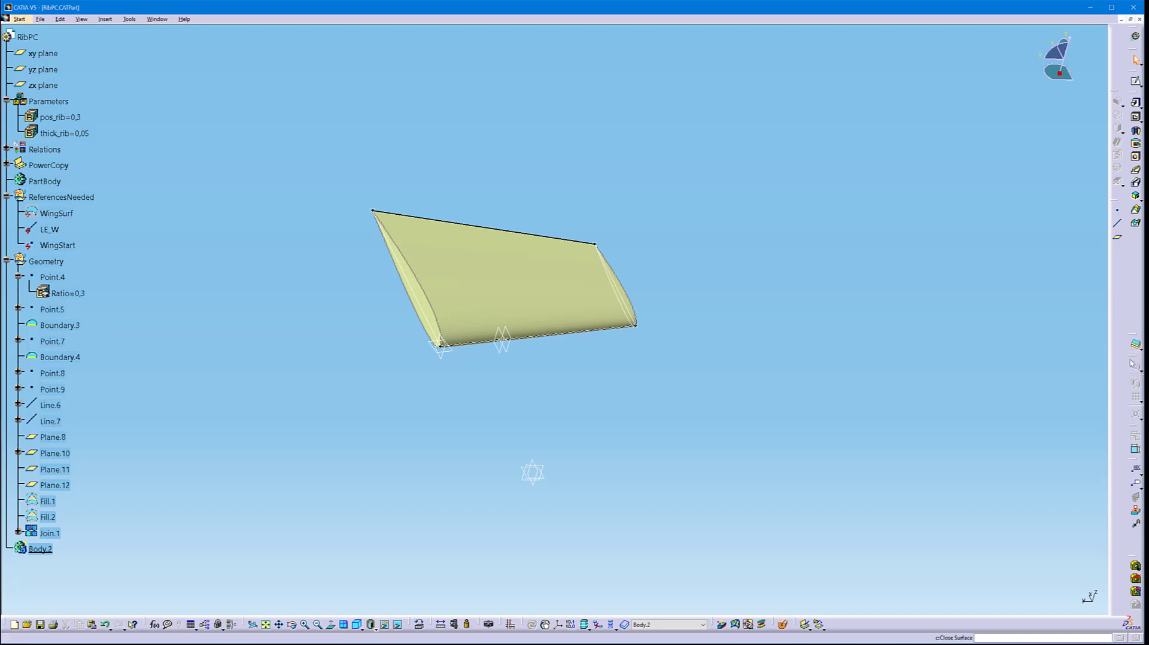
pyautogui.click(49, 532)
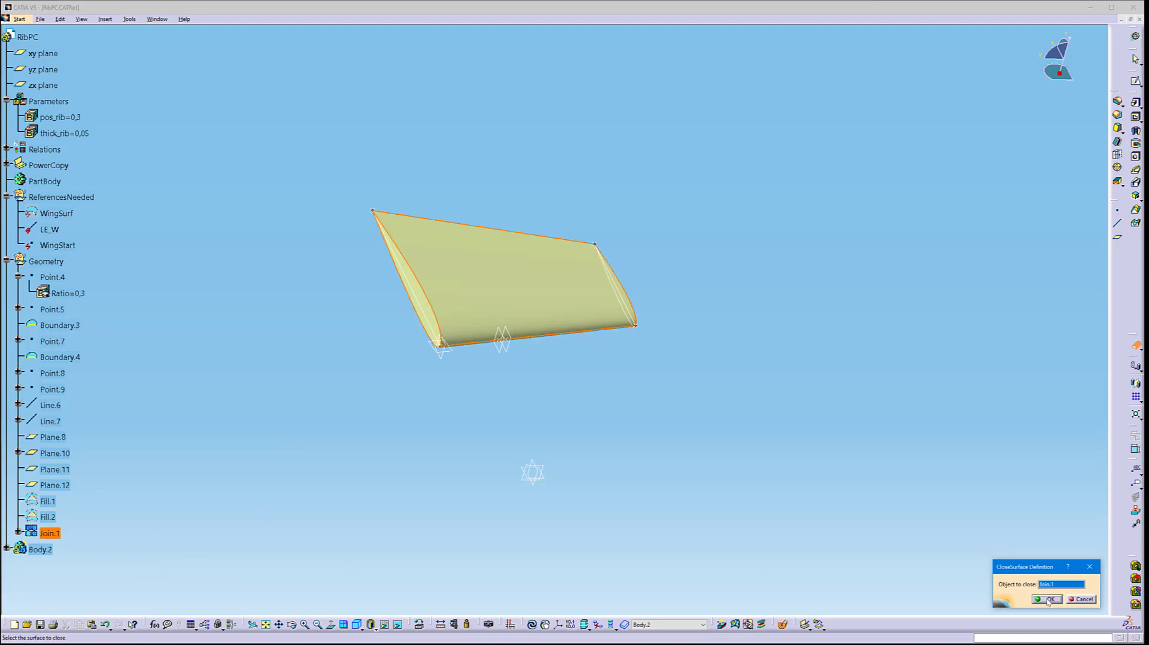
pyautogui.click(1047, 600)
pyautogui.rightClick(50, 533)
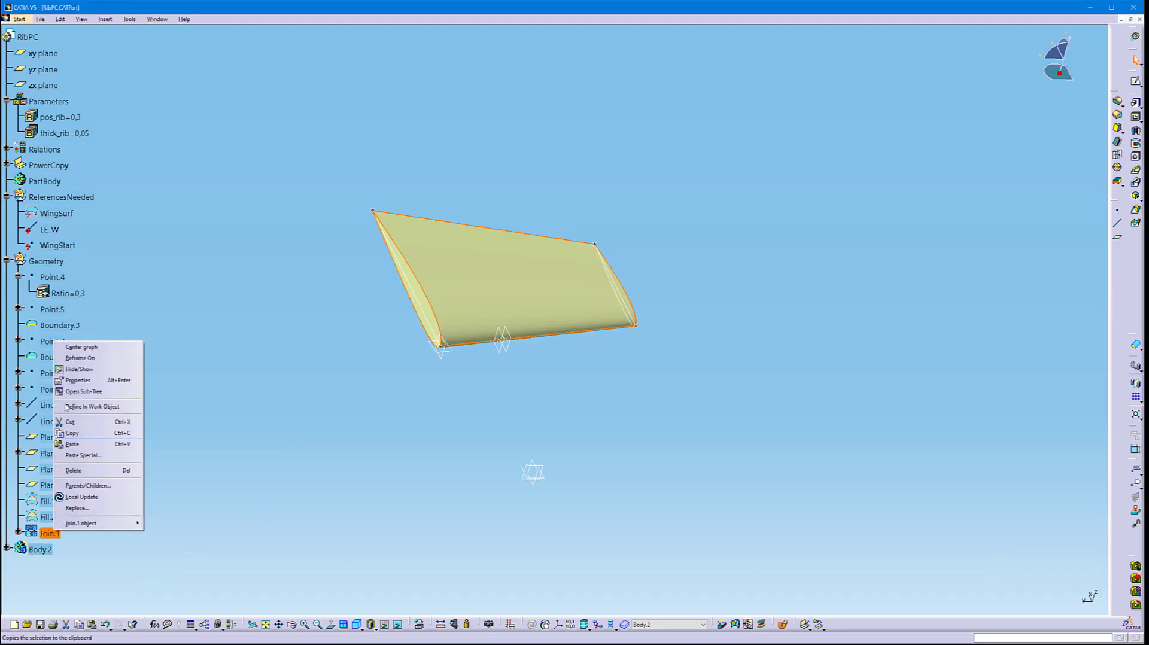
pyautogui.click(122, 368)
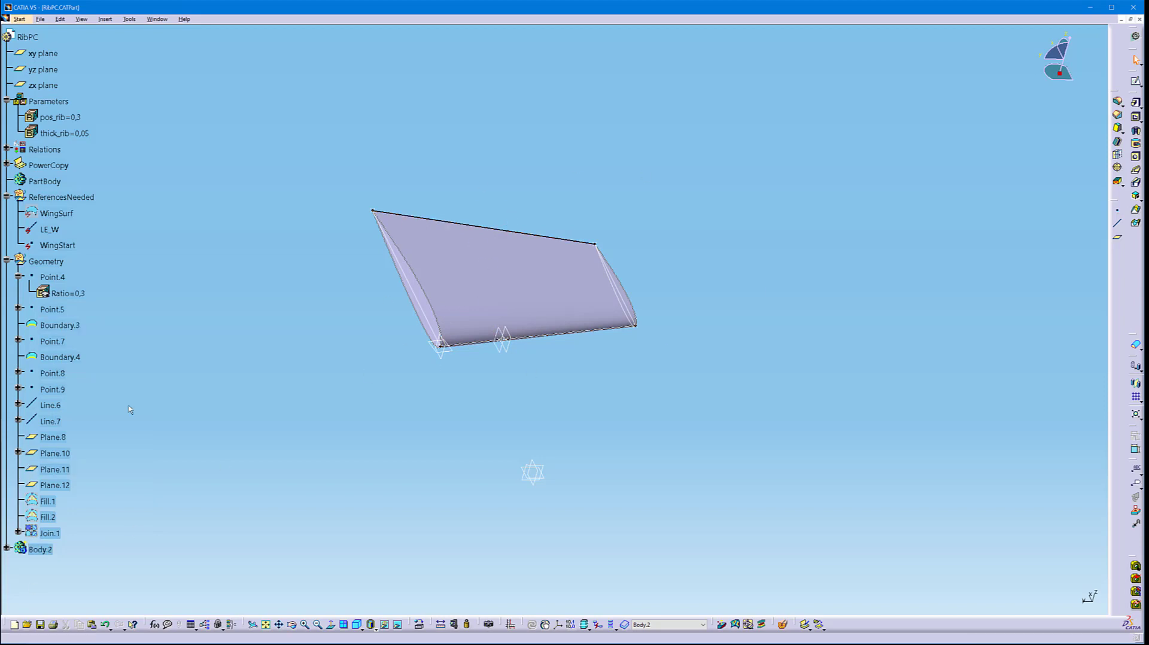
# Split the solid wing with Plane.11 and with Plane.12, keeping only the thin rib between the two planes
pyautogui.click(1134, 359)
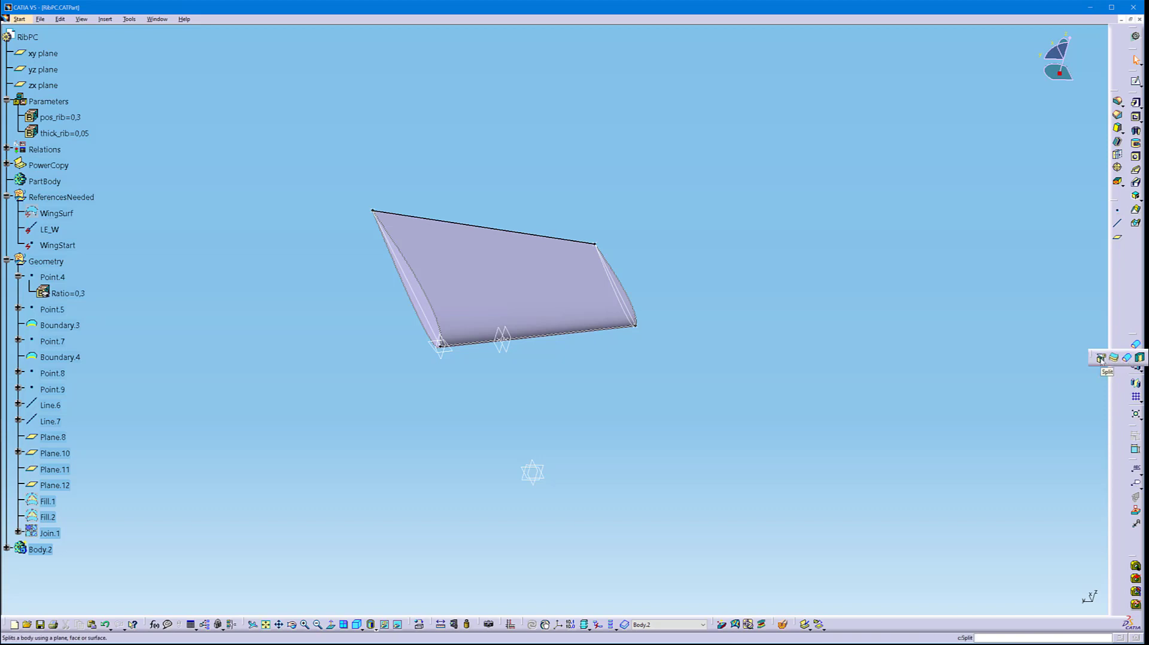
pyautogui.click(1101, 357)
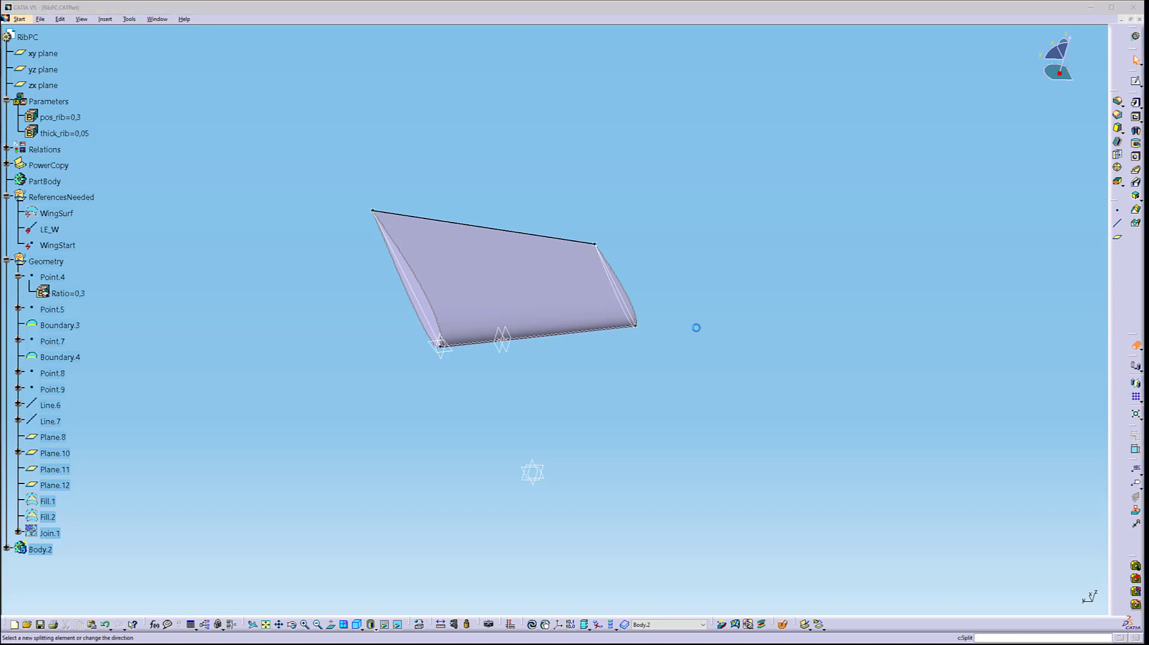
pyautogui.click(506, 347)
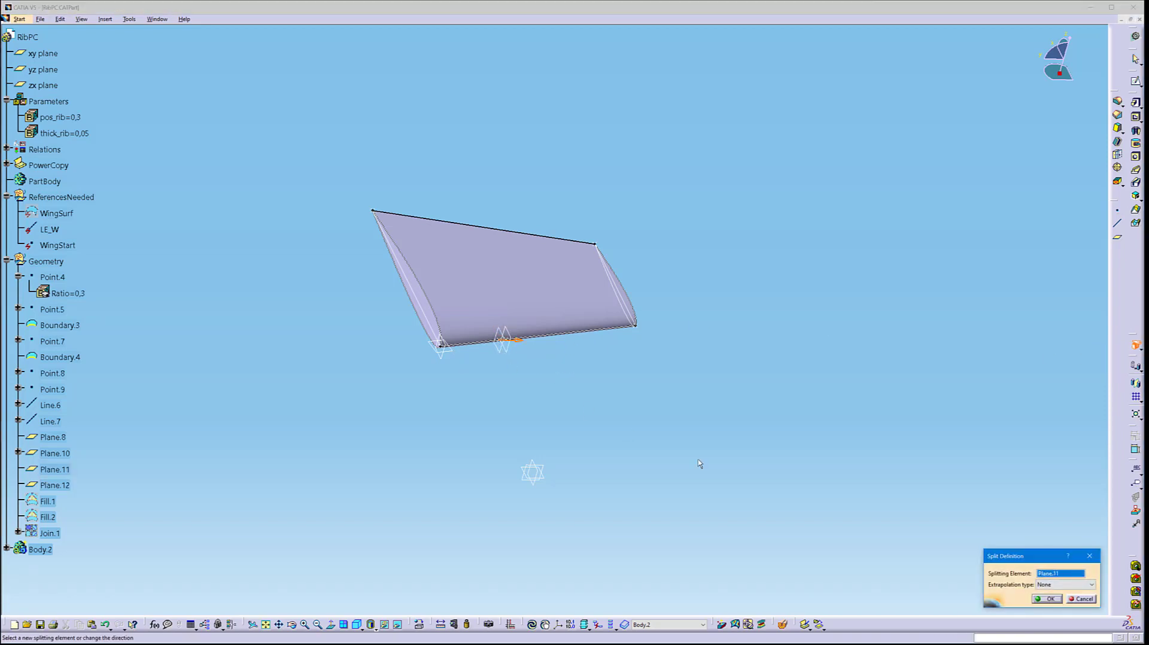
pyautogui.click(1046, 598)
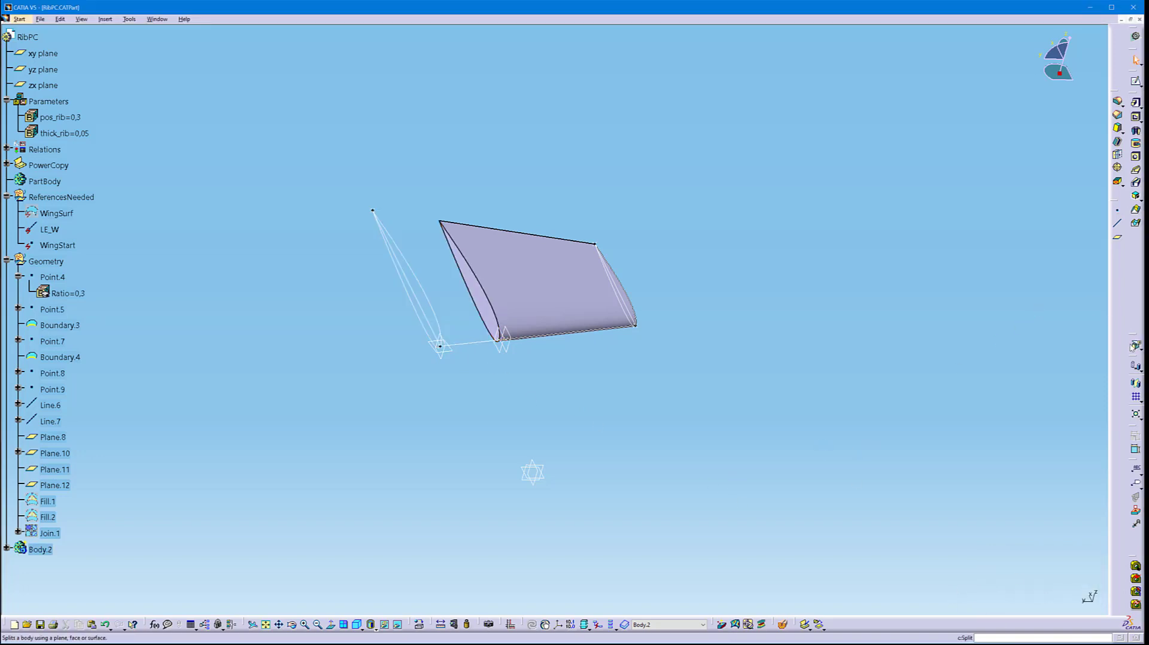
pyautogui.click(1135, 346)
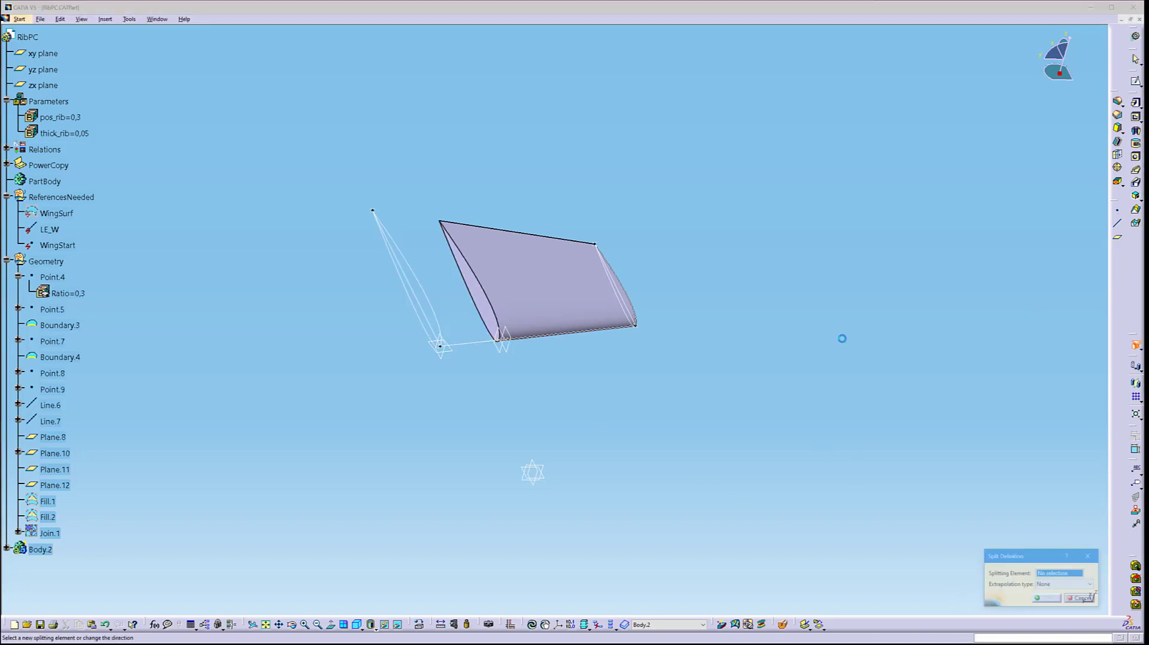
pyautogui.click(508, 354)
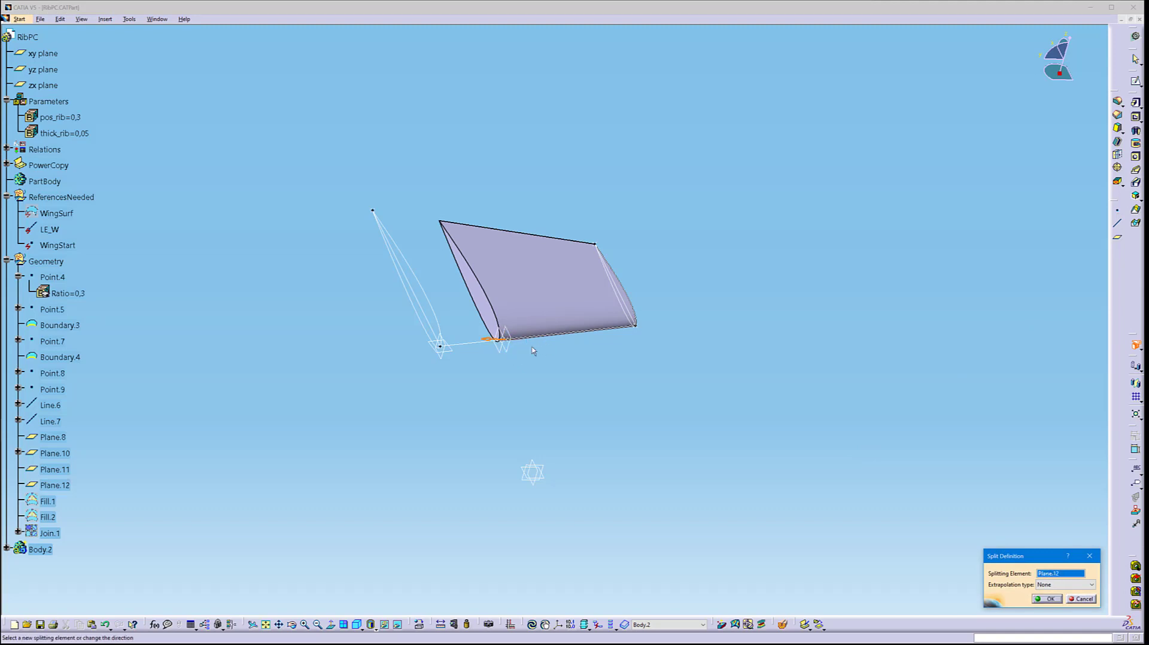
pyautogui.click(1049, 599)
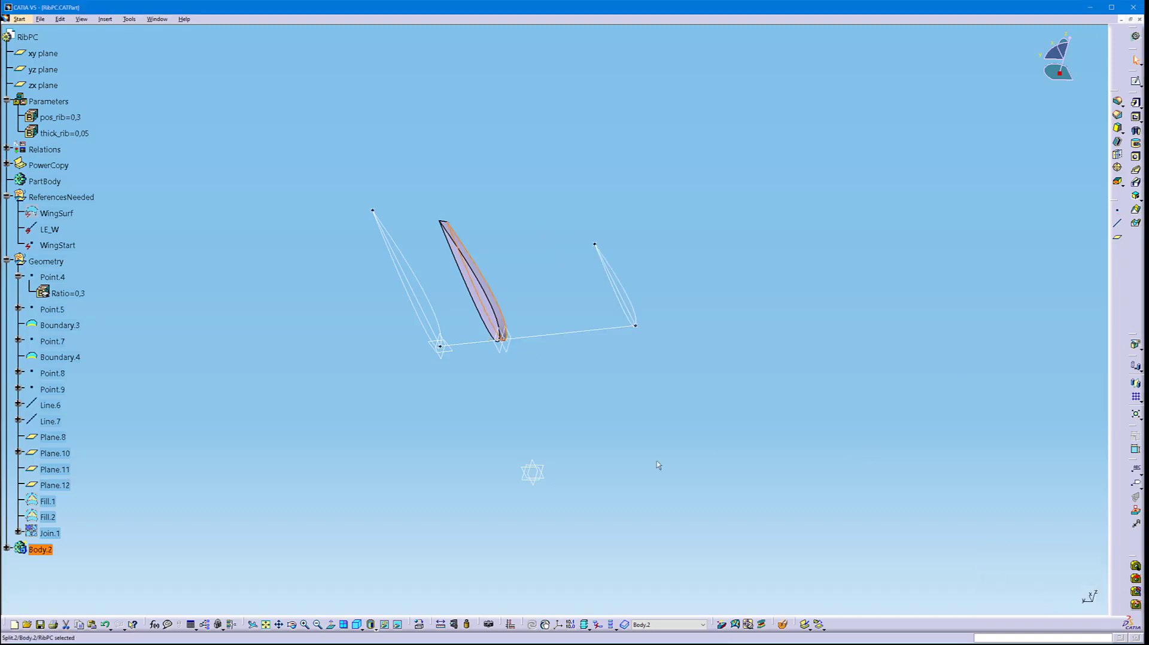
pyautogui.moveTo(506, 361); pyautogui.dragTo(377, 337, button='middle')
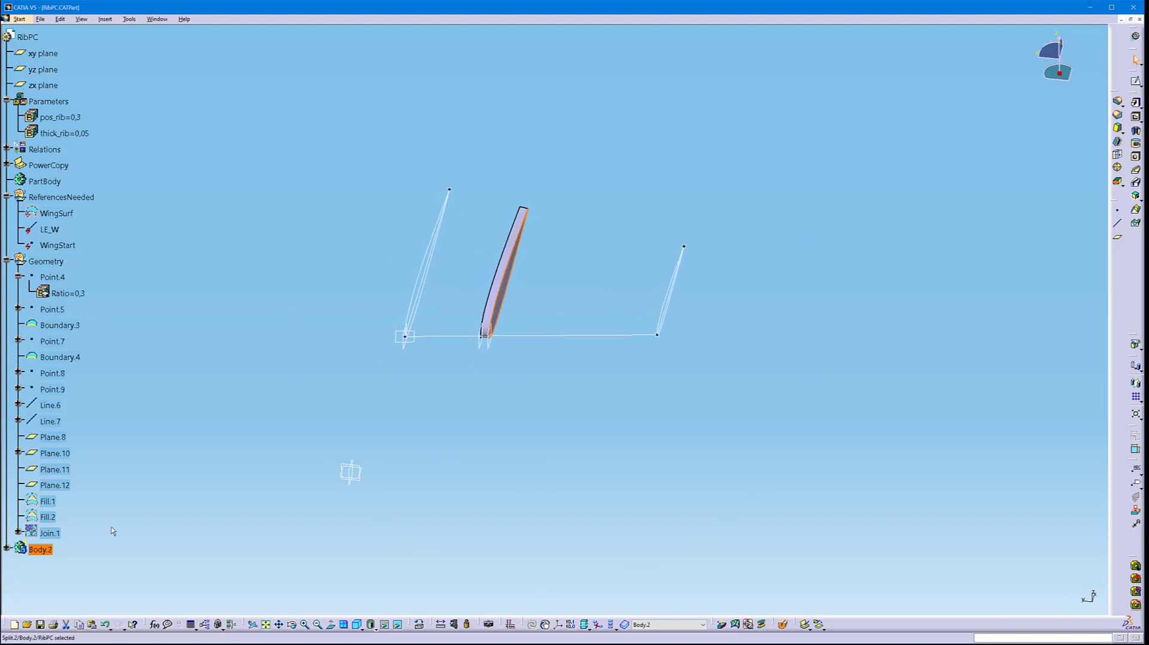
# Edit the PC power copy definition to include Body.2 in its selected components
pyautogui.click(7, 165)
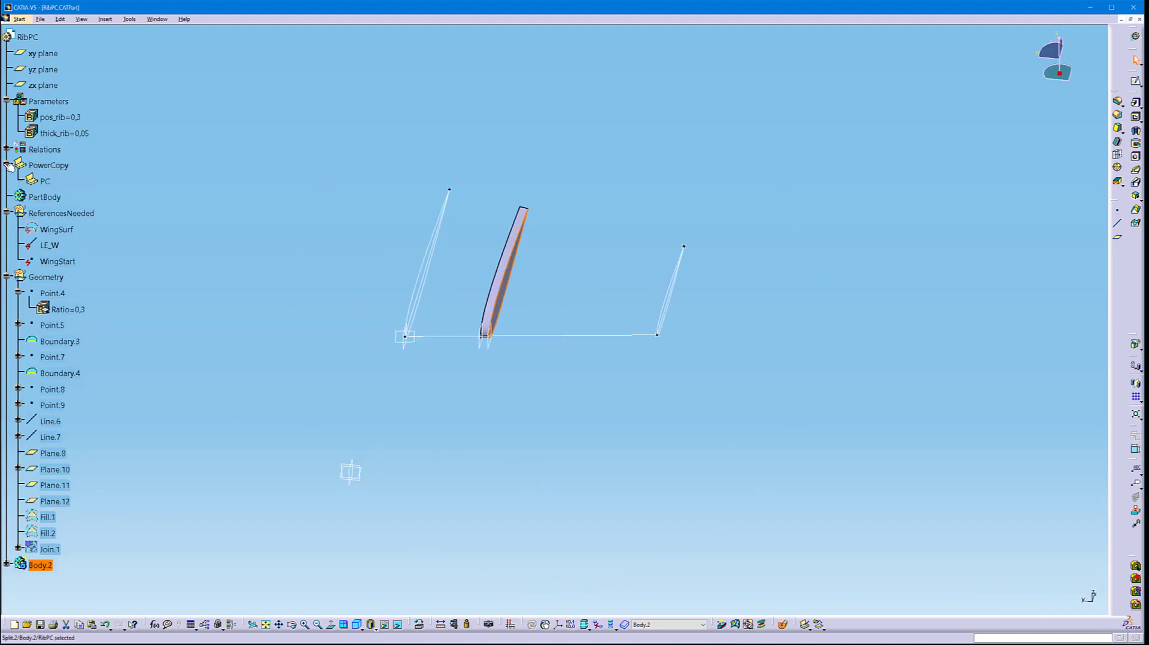
pyautogui.doubleClick(41, 181)
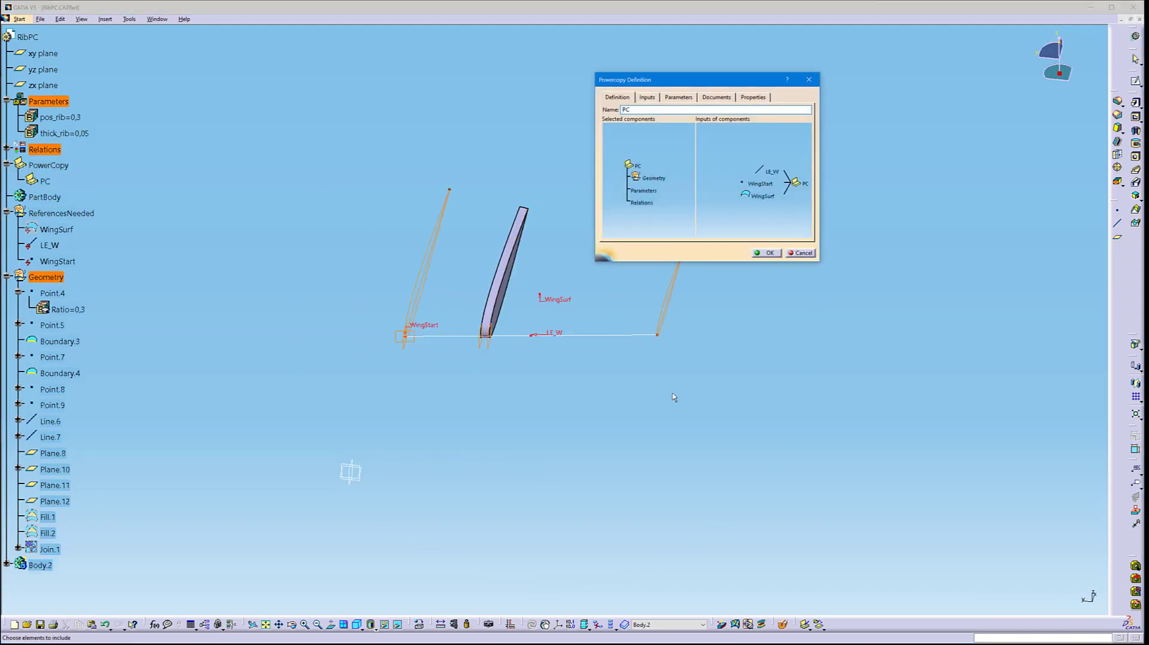
pyautogui.click(40, 565)
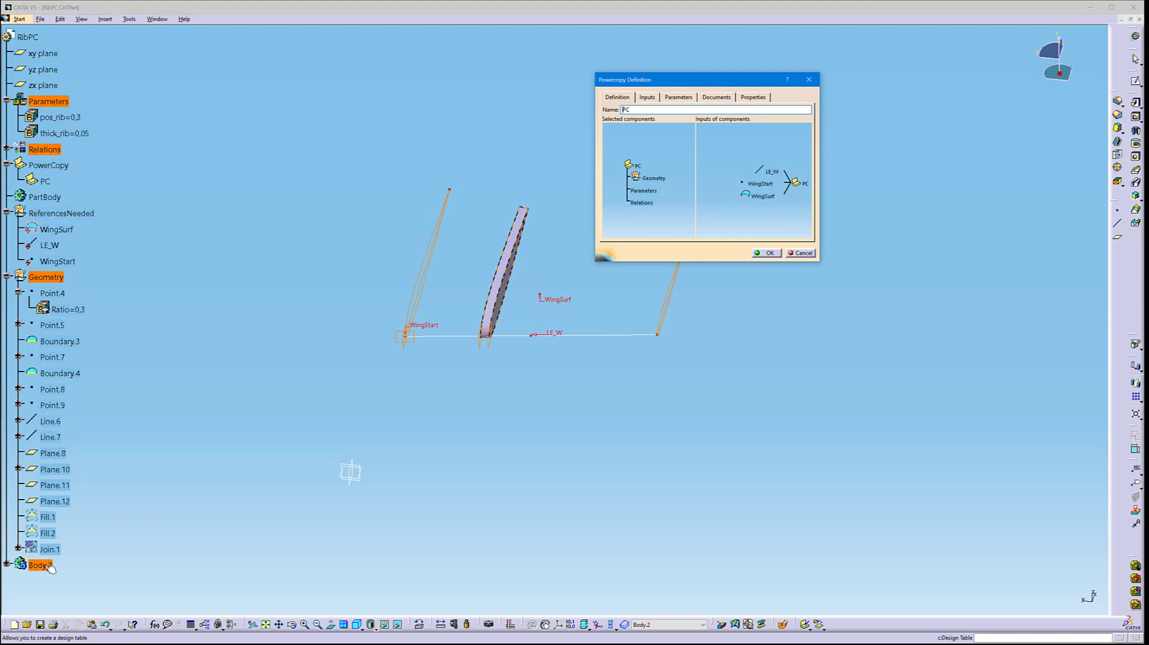
pyautogui.click(770, 253)
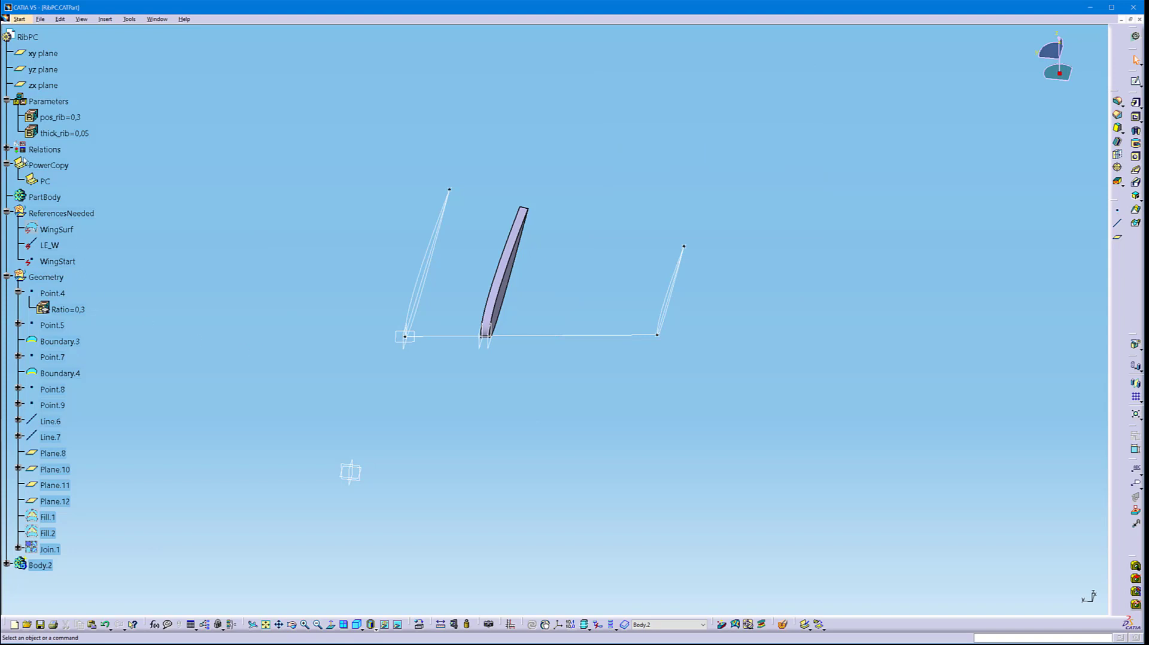
# Hide the Geometry set and the LE_W and WingStart reference elements, leaving the rib solid displayed
pyautogui.rightClick(42, 277)
pyautogui.click(72, 303)
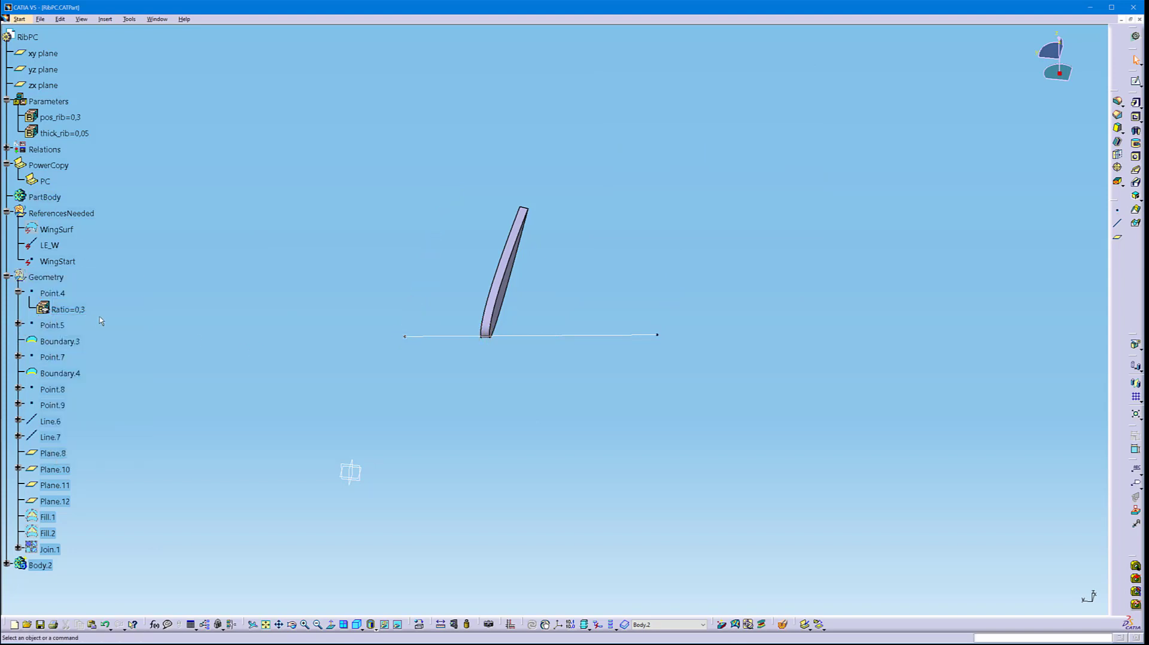
pyautogui.click(50, 245)
pyautogui.keyDown('ctrl'); pyautogui.click(57, 261); pyautogui.keyUp('ctrl')
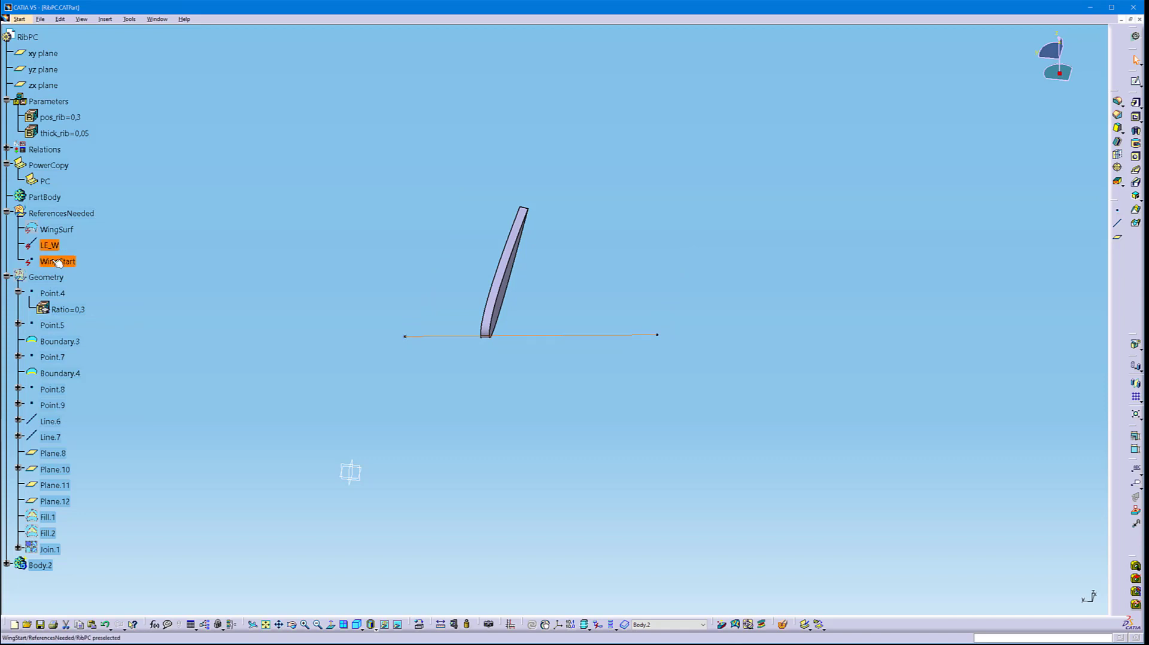
pyautogui.rightClick(55, 261)
pyautogui.click(127, 285)
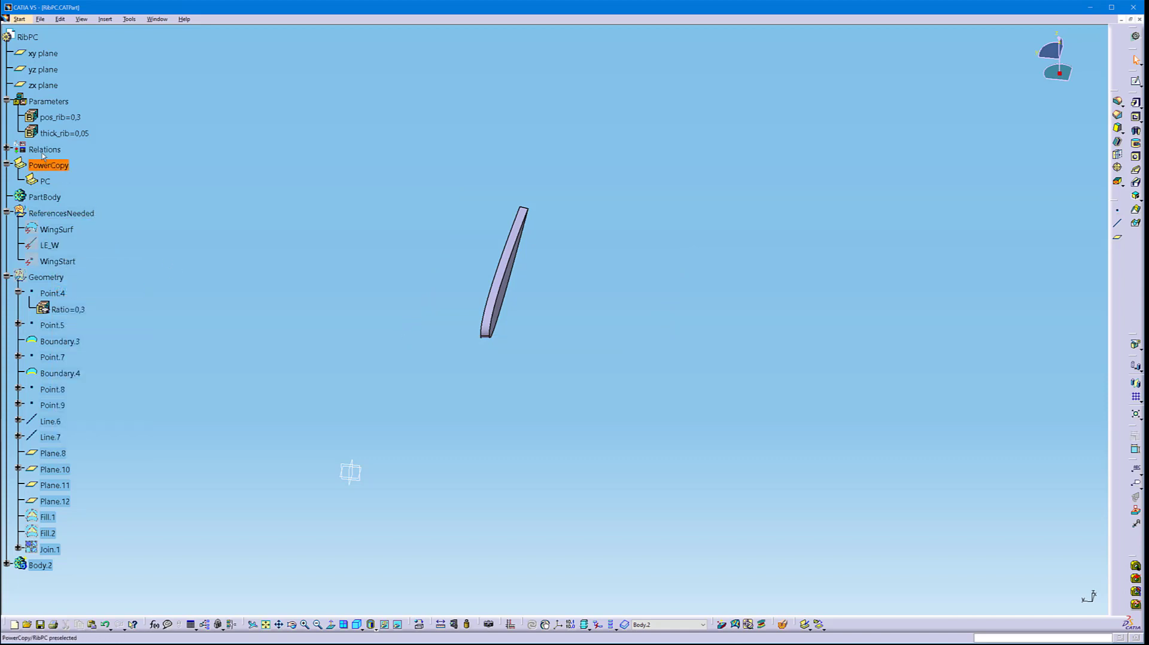
# Set the pos_rib parameter to 0,2
pyautogui.doubleClick(54, 118)
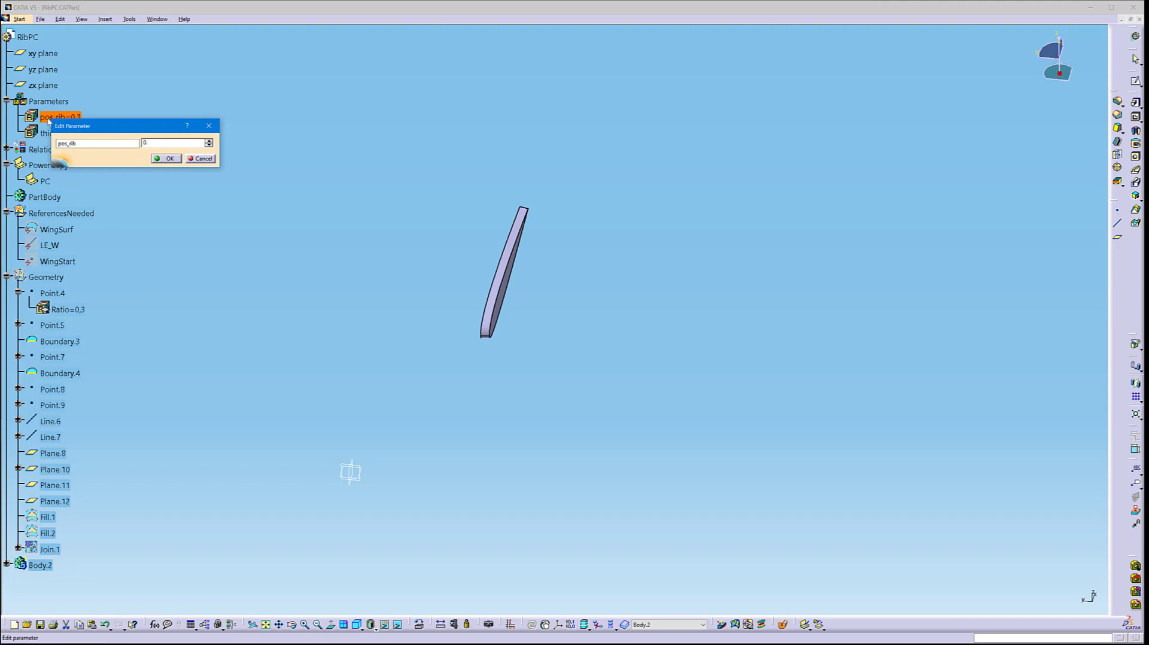
pyautogui.press('Return')
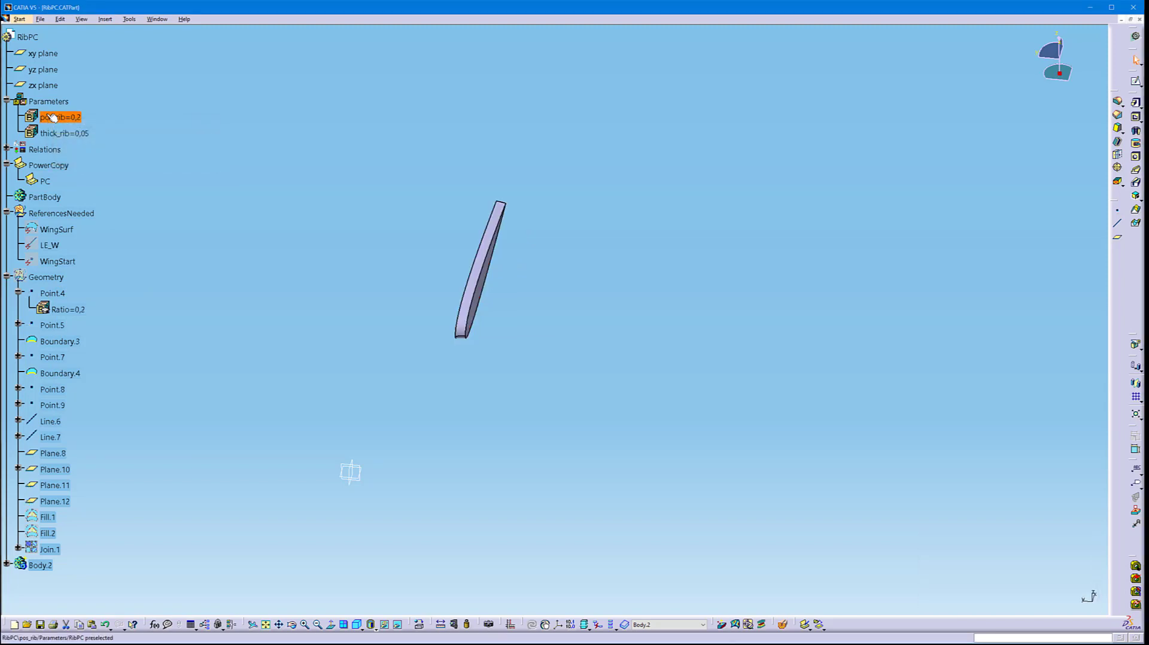
# Test the rib's repositioning by setting pos_rib to 0,7 and returning it to 0,2
pyautogui.doubleClick(46, 116)
pyautogui.write('0.7')
pyautogui.press('Return')
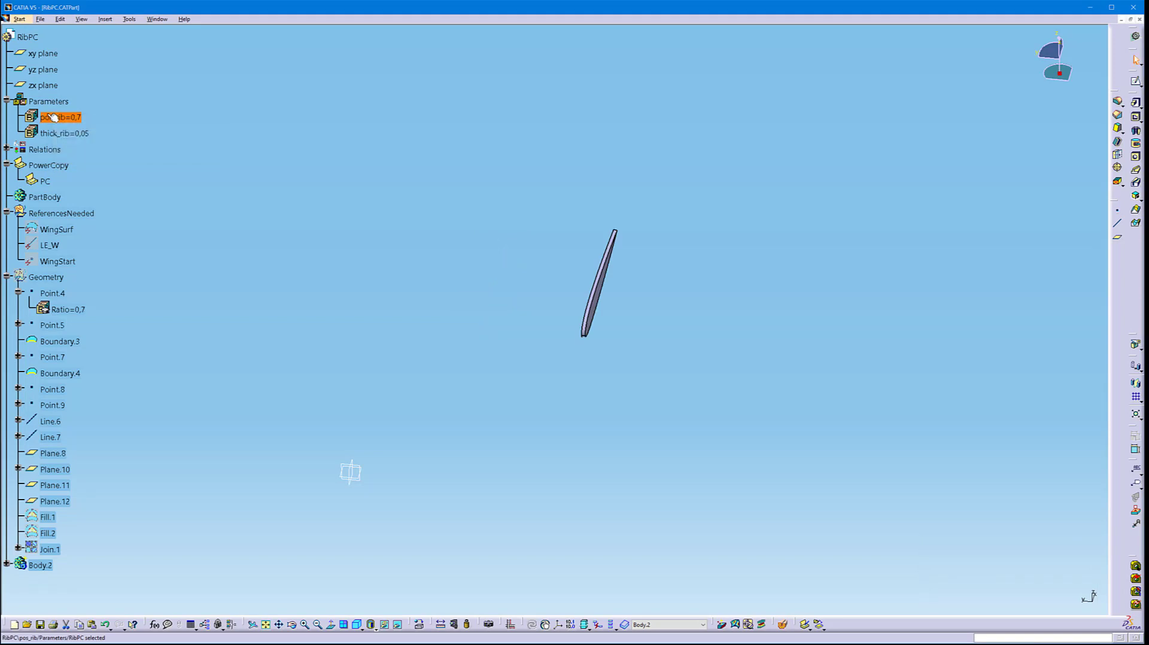
pyautogui.doubleClick(53, 116)
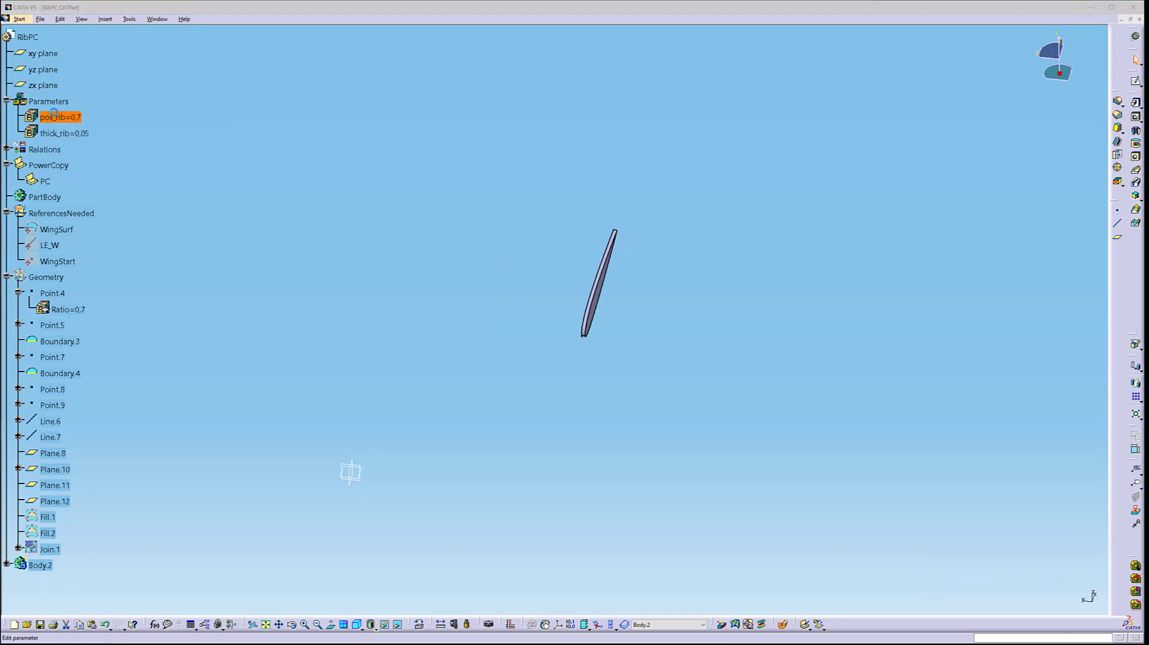
pyautogui.press('Return')
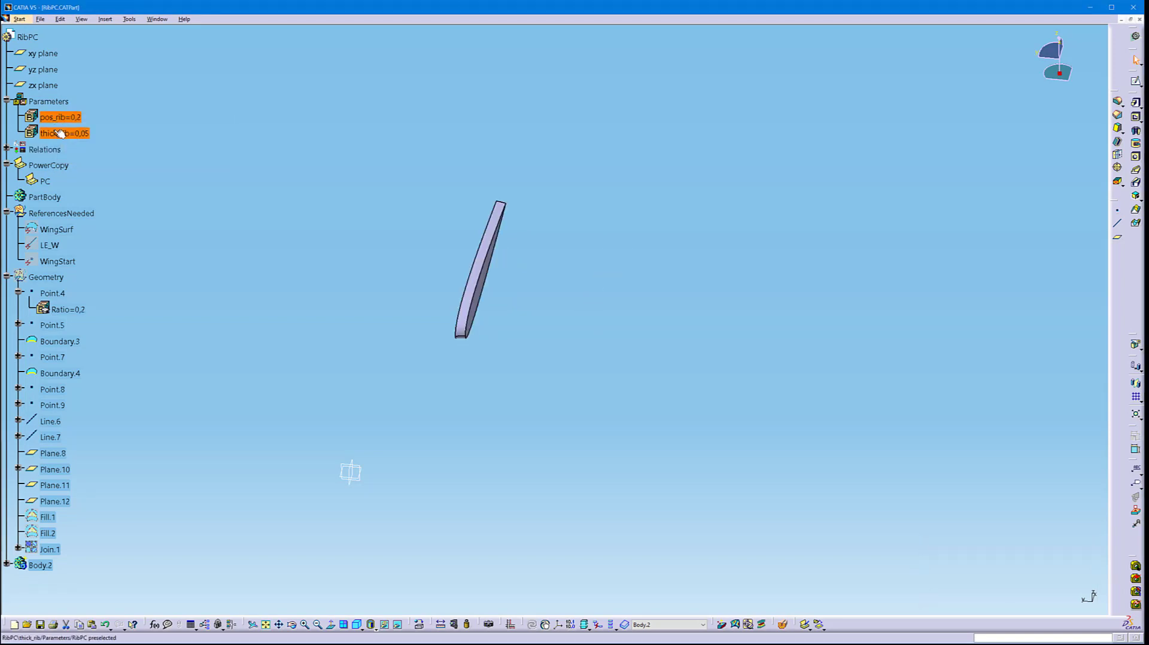
# Test the rib's thickness by setting thick_rib to 0,4 and returning it to 0,05
pyautogui.doubleClick(54, 132)
pyautogui.write('0')
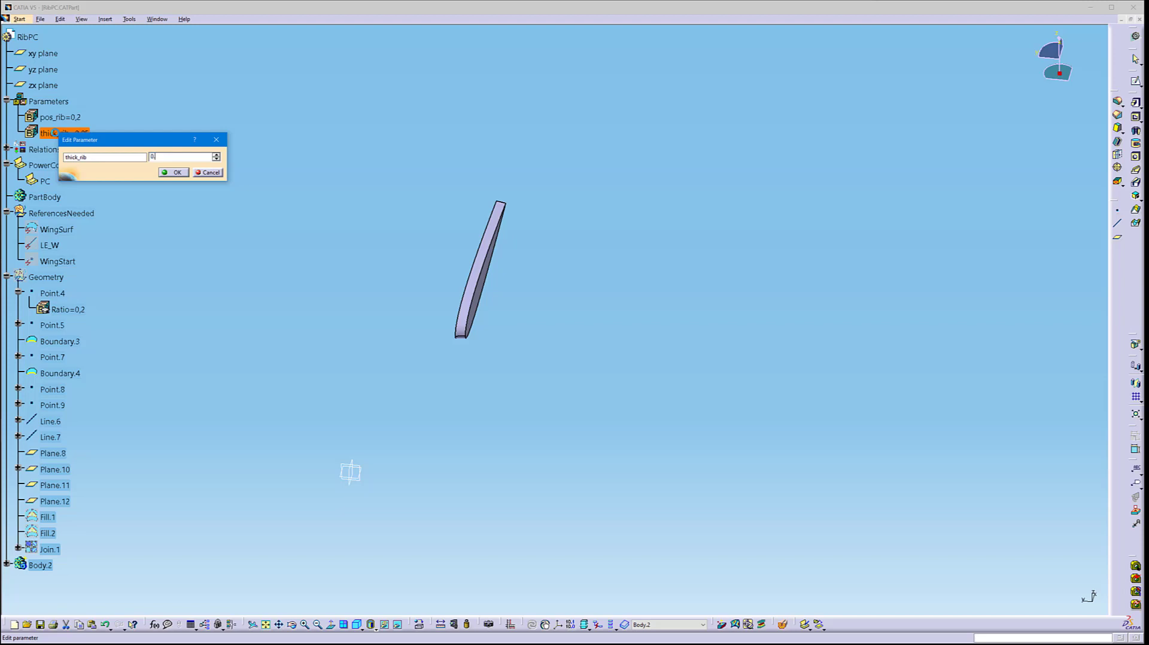
pyautogui.write('.4')
pyautogui.press('Return')
pyautogui.doubleClick(54, 132)
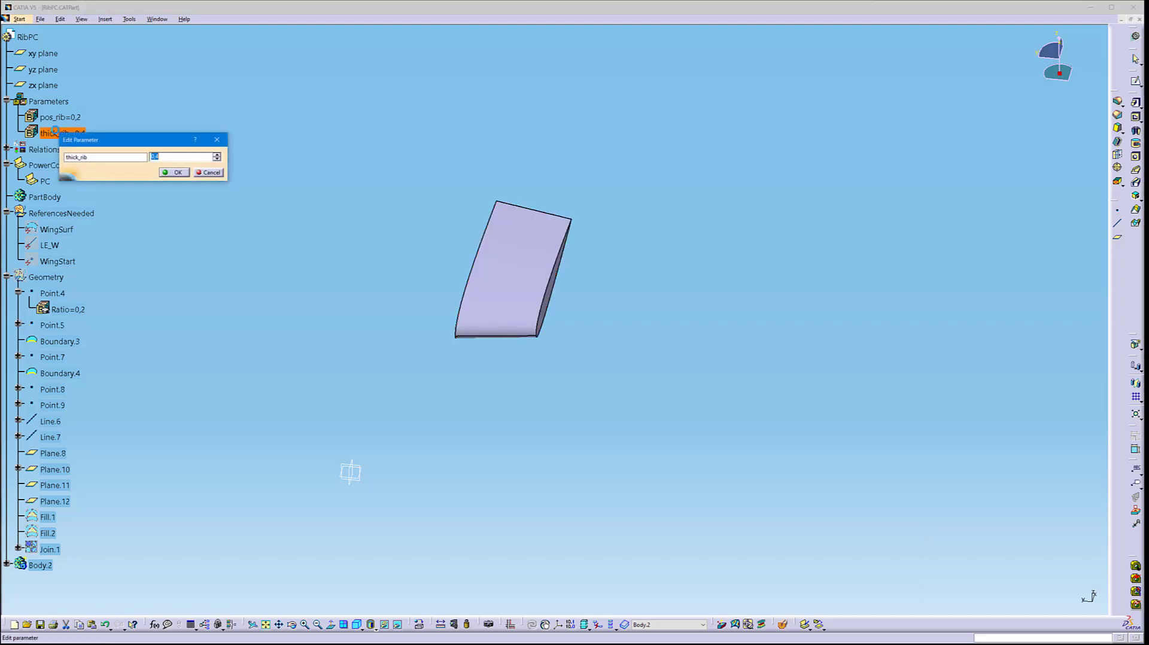
pyautogui.write('0.05')
pyautogui.press('Return')
pyautogui.click(206, 198)
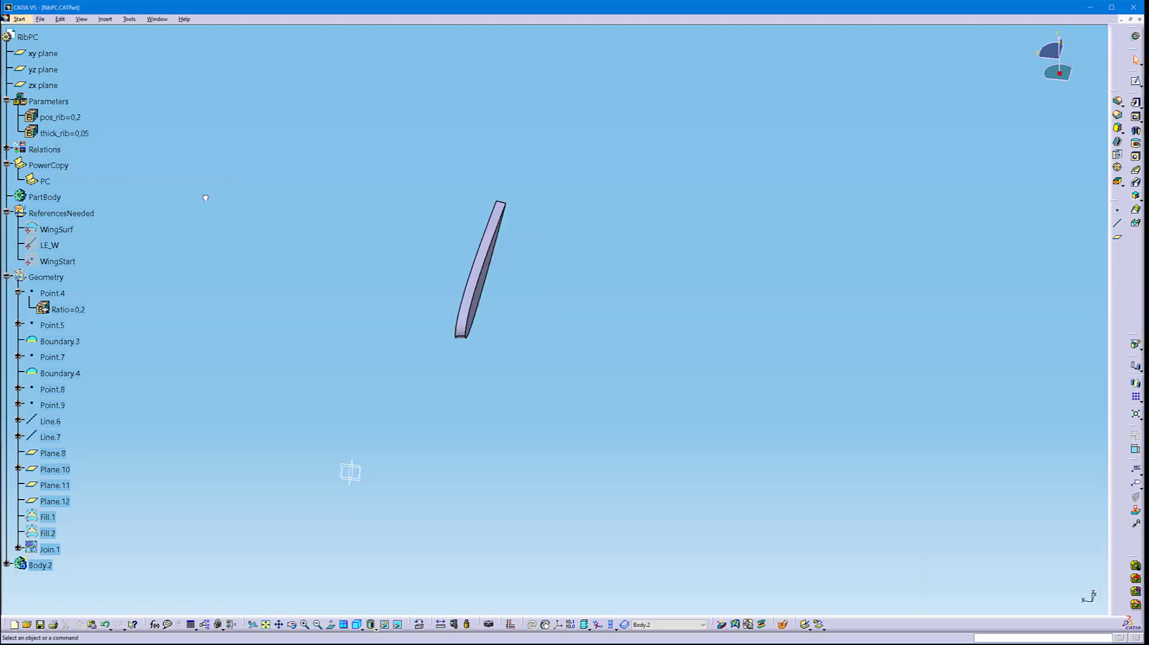
# Close the RibPC part and open Aircraft_Product1.CATProduct from the Aircraft_tmtk57 folder
pyautogui.click(1140, 19)
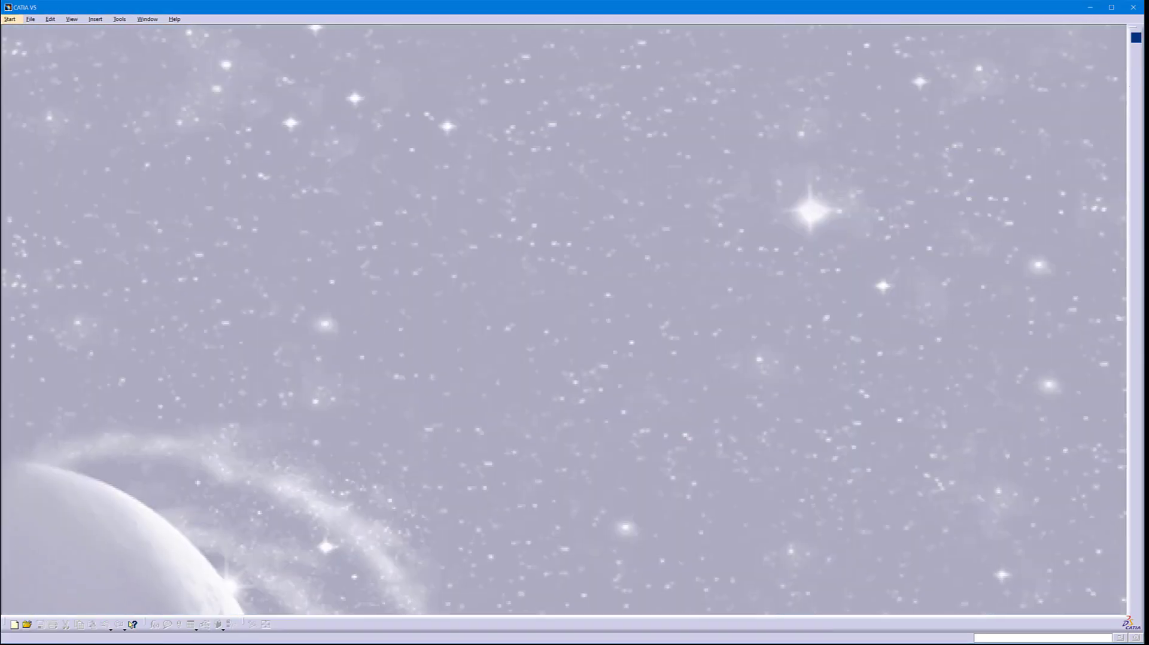
pyautogui.hotkey('alt', 'Tab')
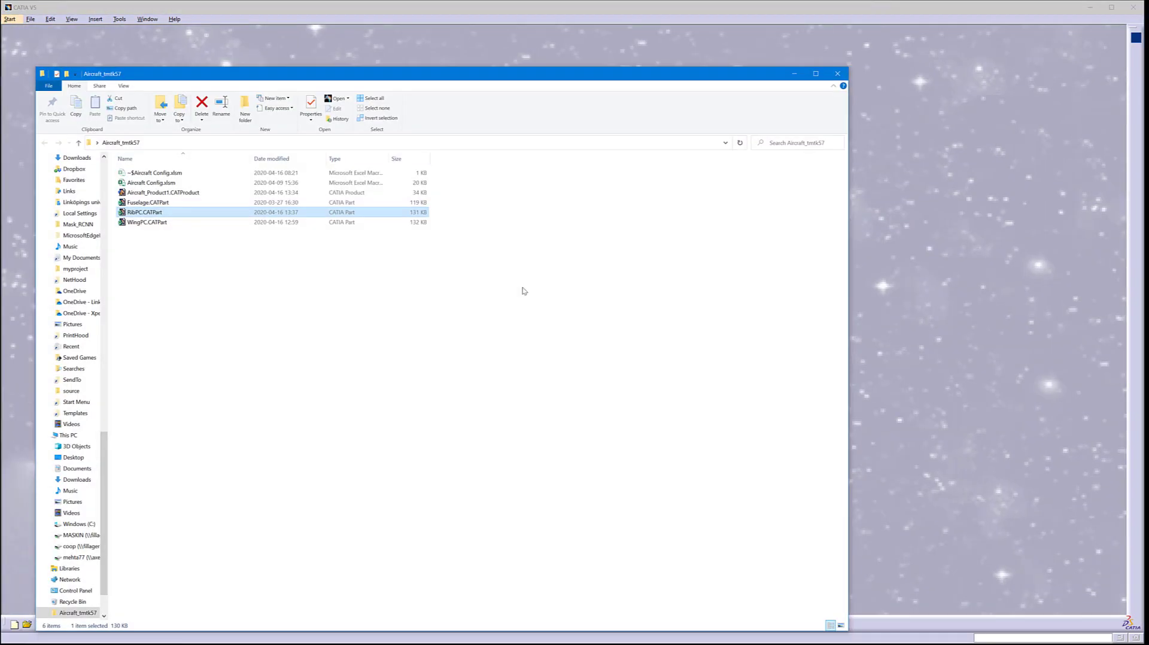
pyautogui.click(176, 193)
pyautogui.moveTo(210, 53); pyautogui.dragTo(210, 52)
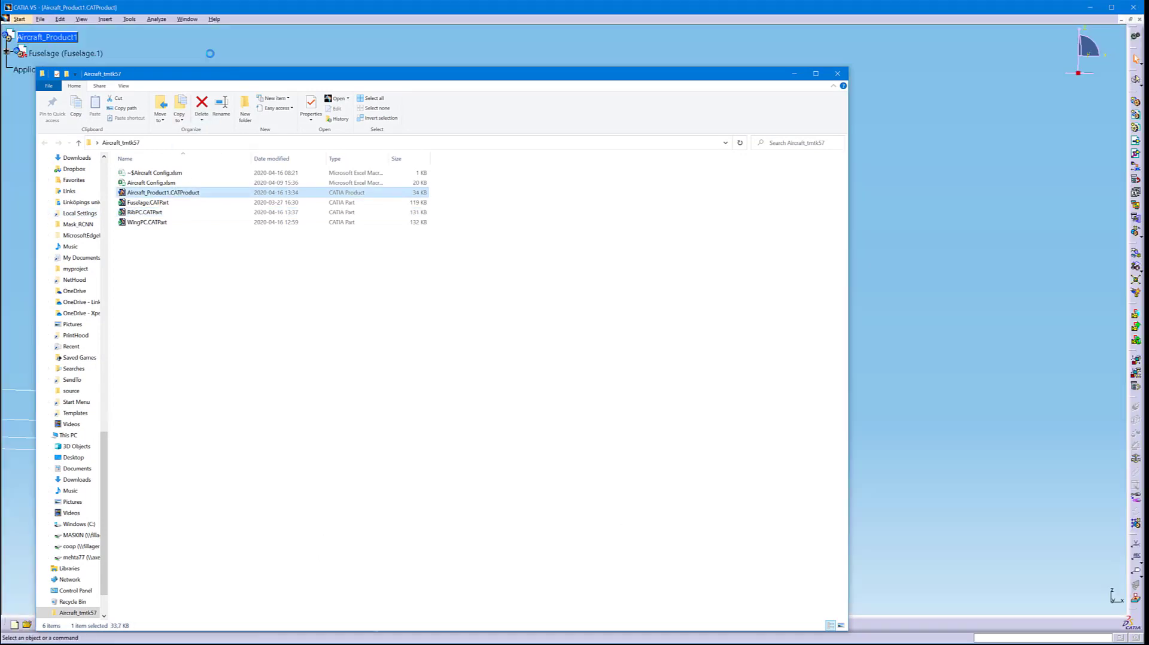
# Switch to the VBA editor, review the instantiation code and run the test macro to generate the wing, tails and ribs
pyautogui.hotkey('alt', 'Tab')
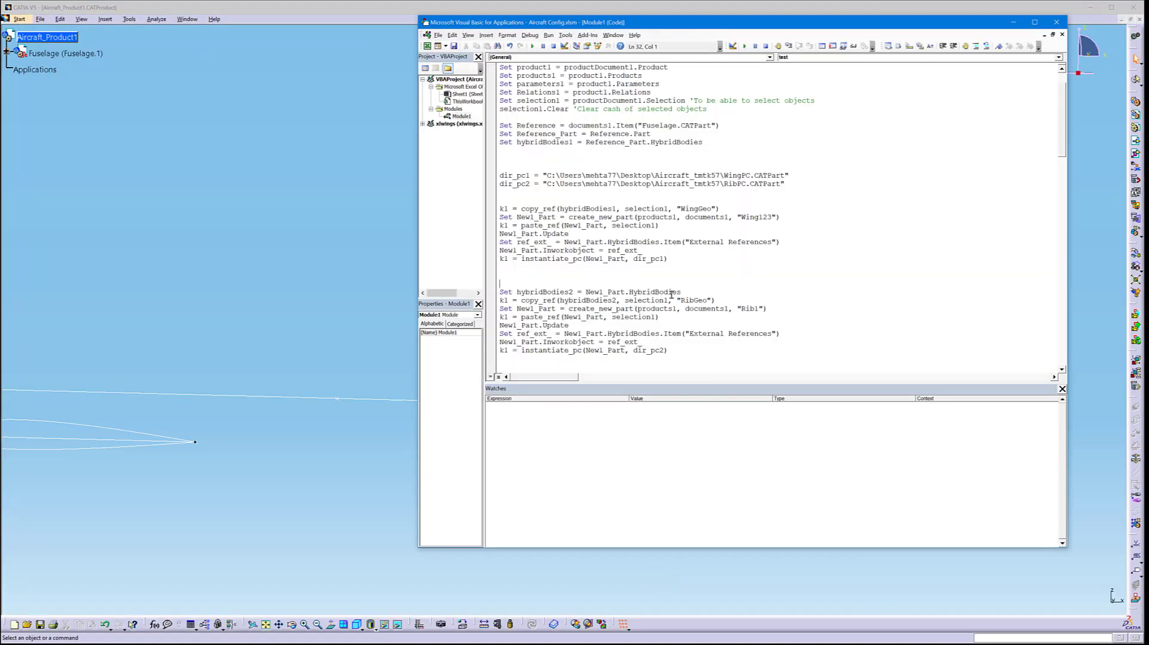
pyautogui.scroll(-3, 625, 221)
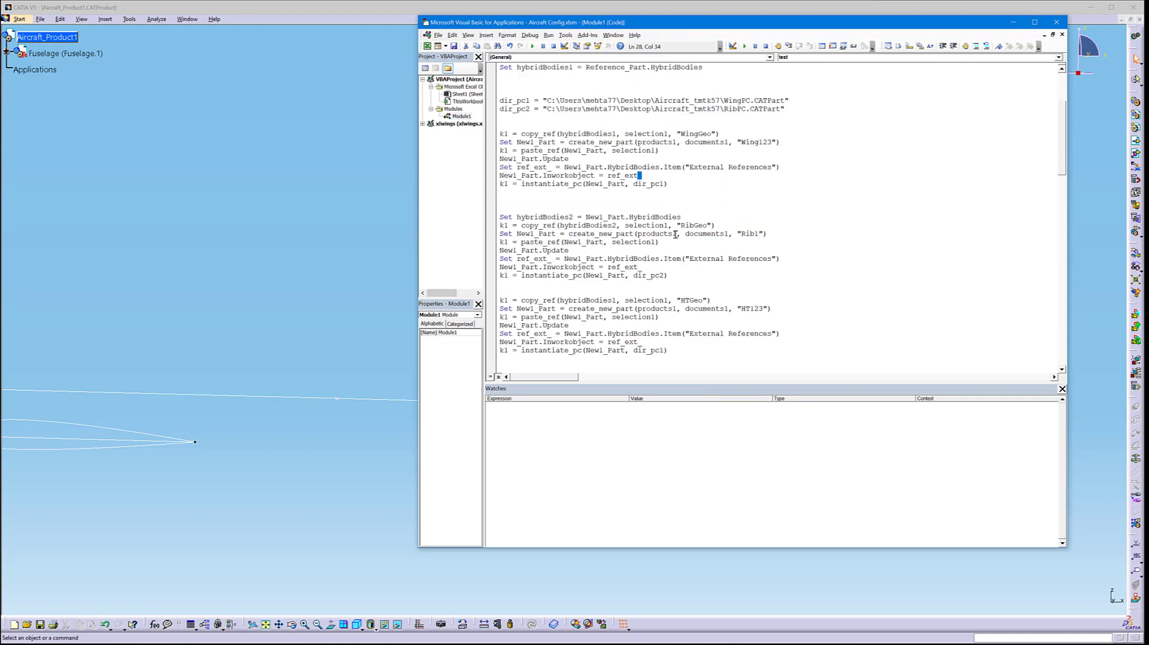
pyautogui.scroll(-2, 710, 159)
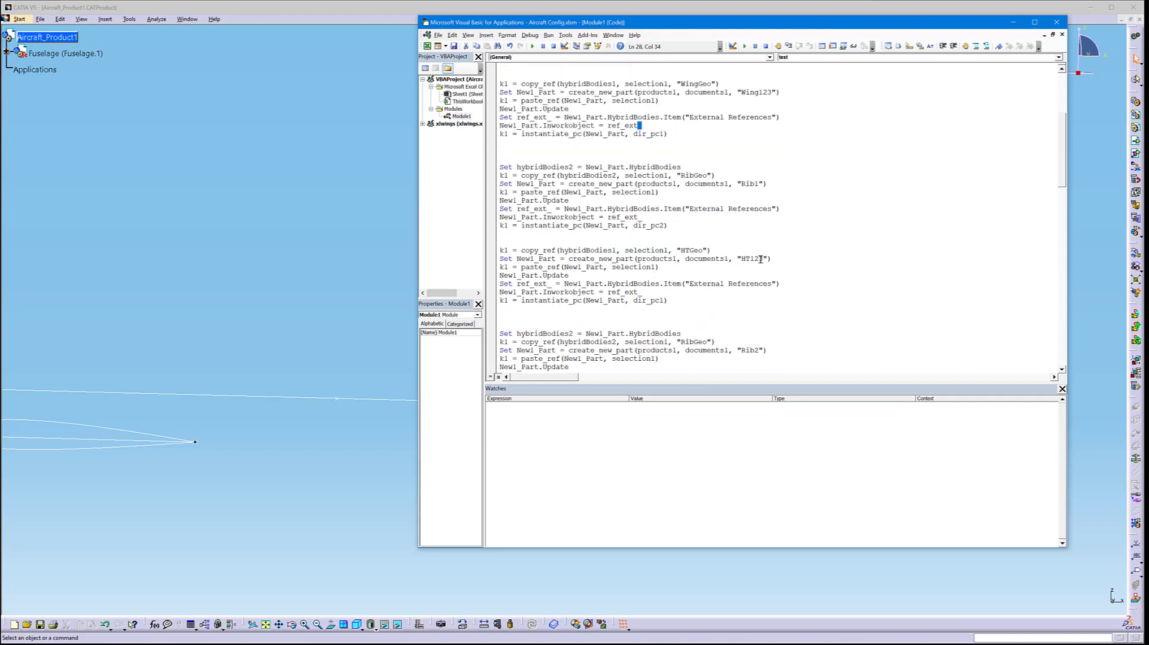
pyautogui.scroll(-7, 761, 260)
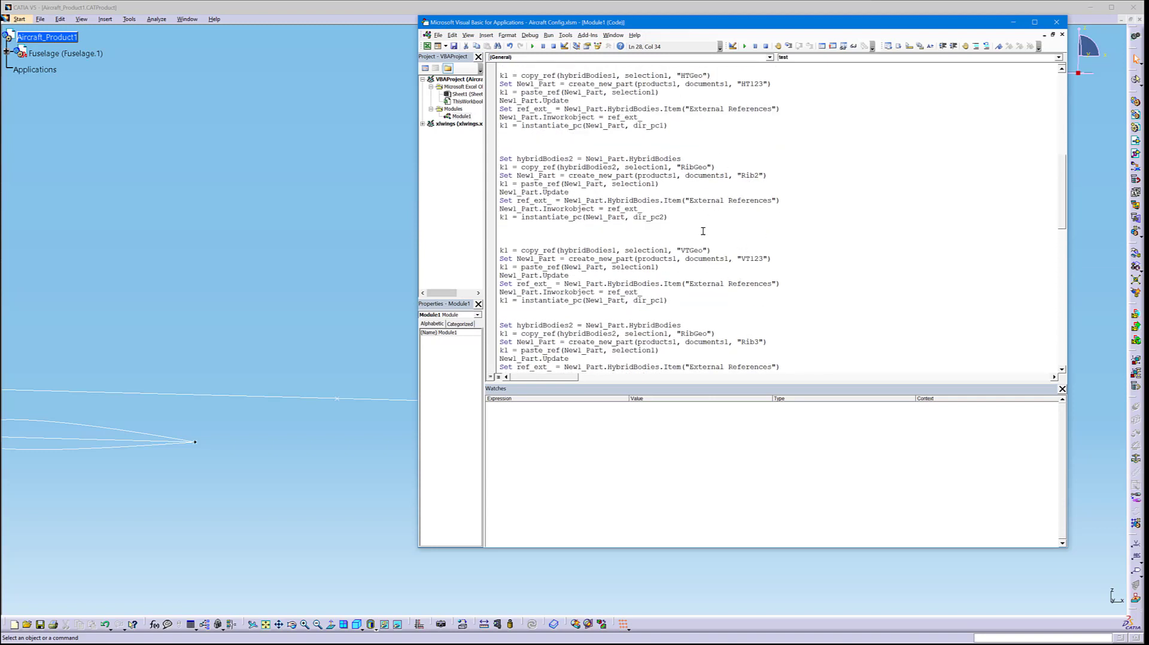
pyautogui.scroll(-5, 703, 231)
pyautogui.scroll(20, 656, 157)
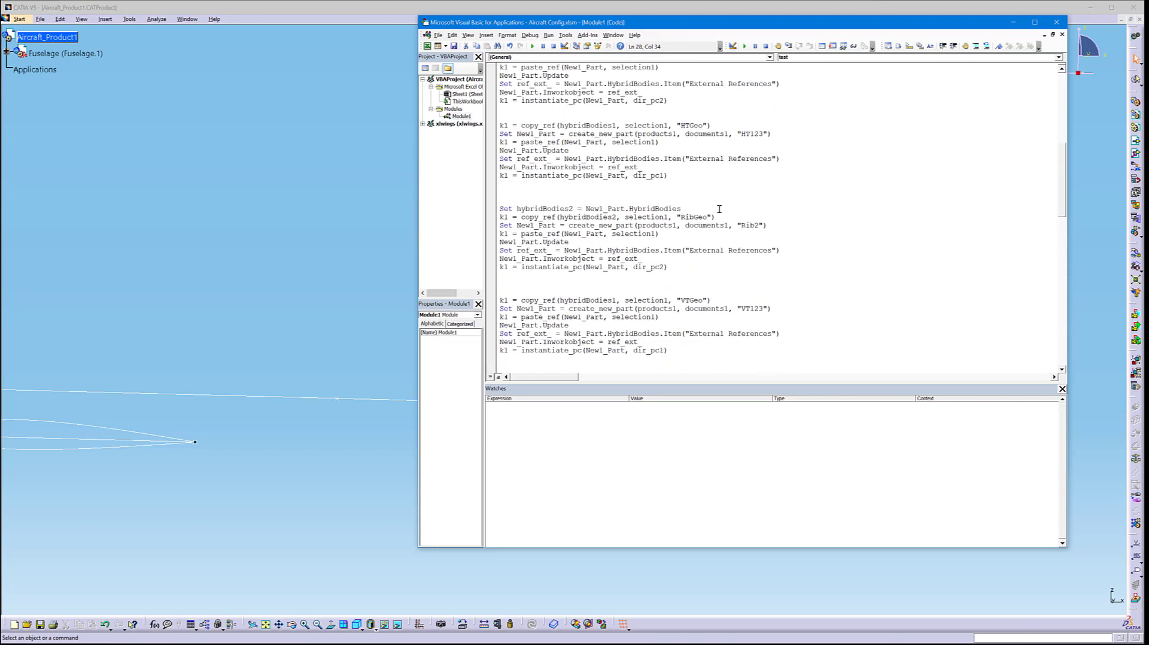
pyautogui.press('Up')
pyautogui.press('Up')
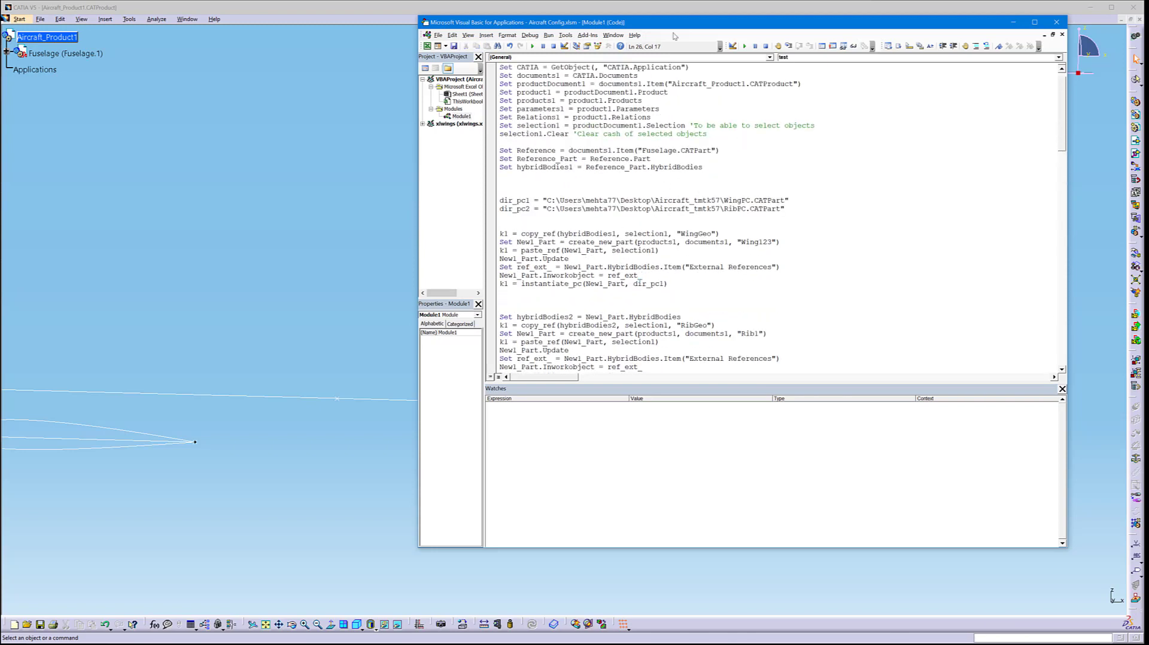
pyautogui.click(532, 46)
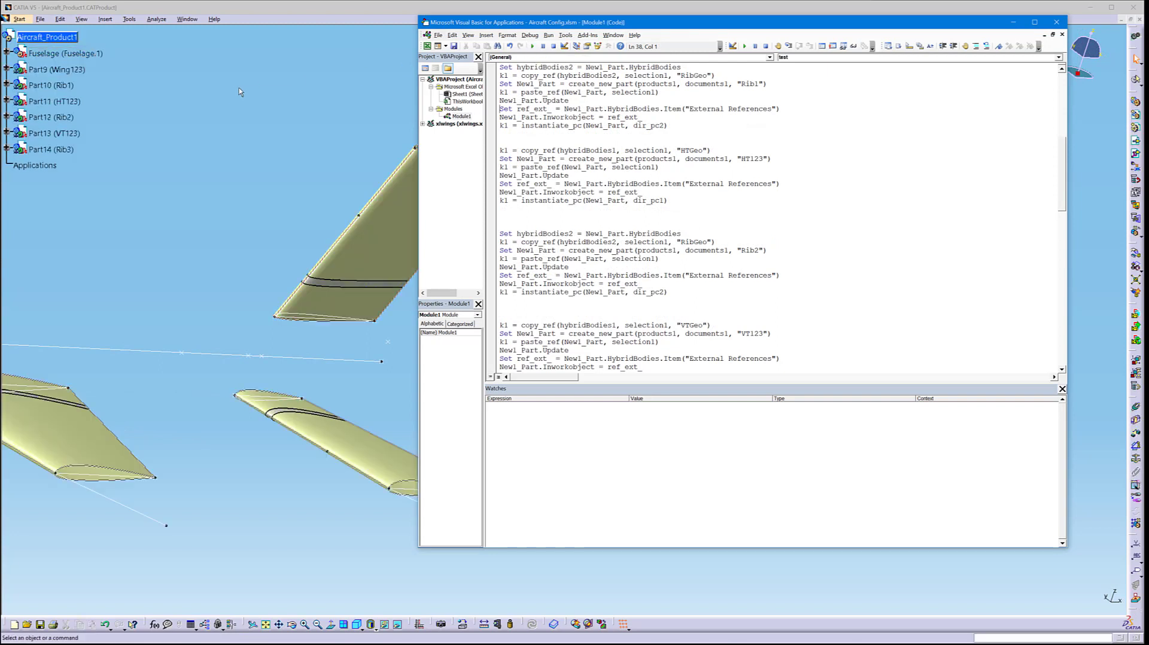
# Return to CATIA and set the pos_rib parameter of the vertical tail's rib part, Rib3, to 0,7
pyautogui.click(239, 92)
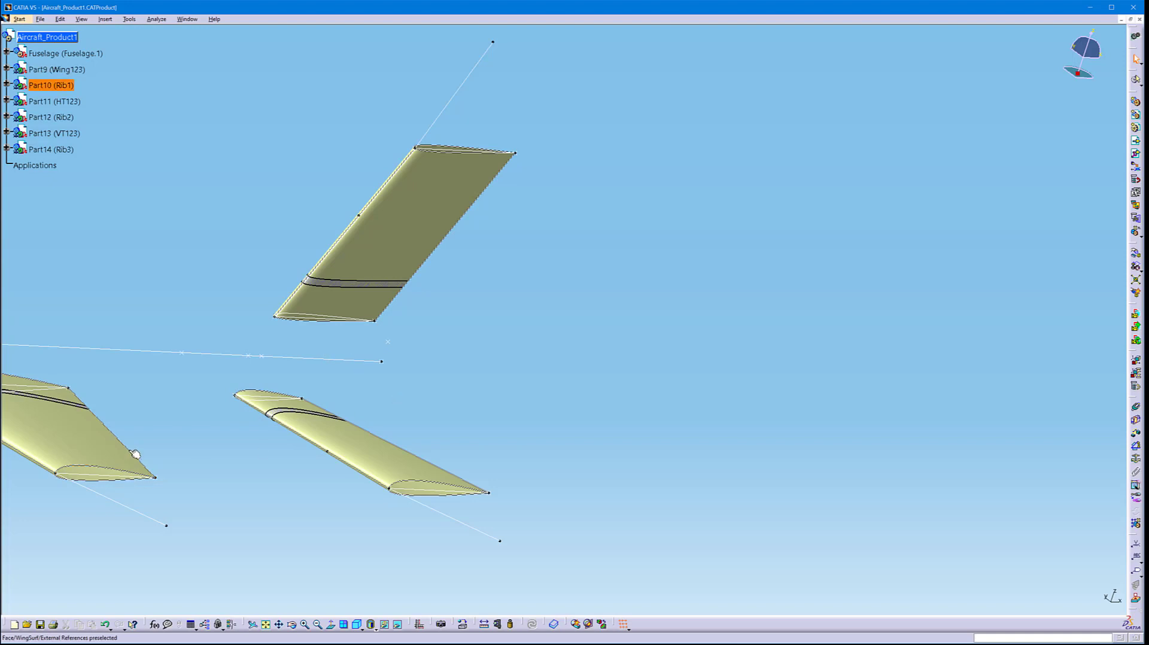
pyautogui.moveTo(134, 454); pyautogui.dragTo(497, 415, button='middle')
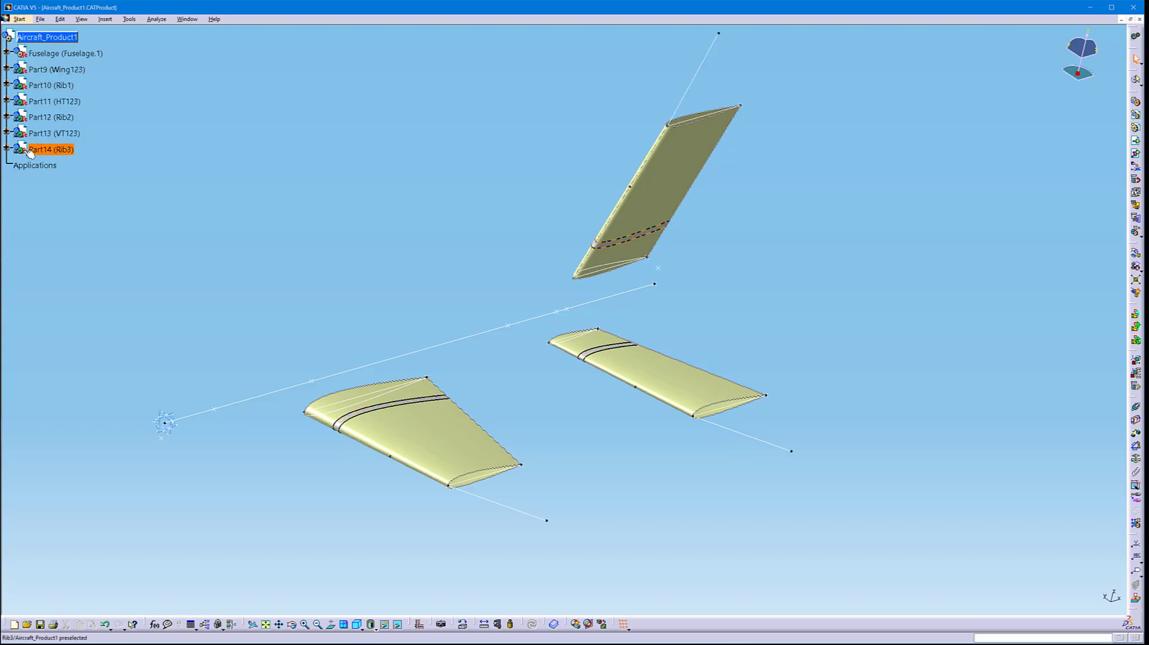
pyautogui.click(6, 149)
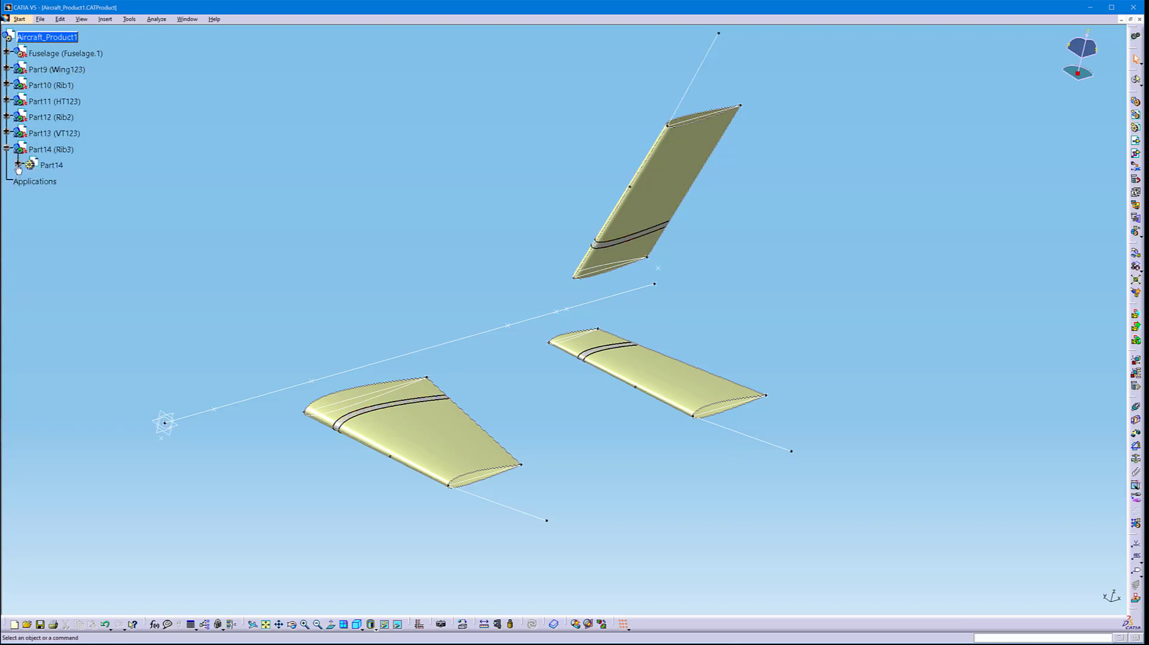
pyautogui.click(18, 165)
pyautogui.click(29, 230)
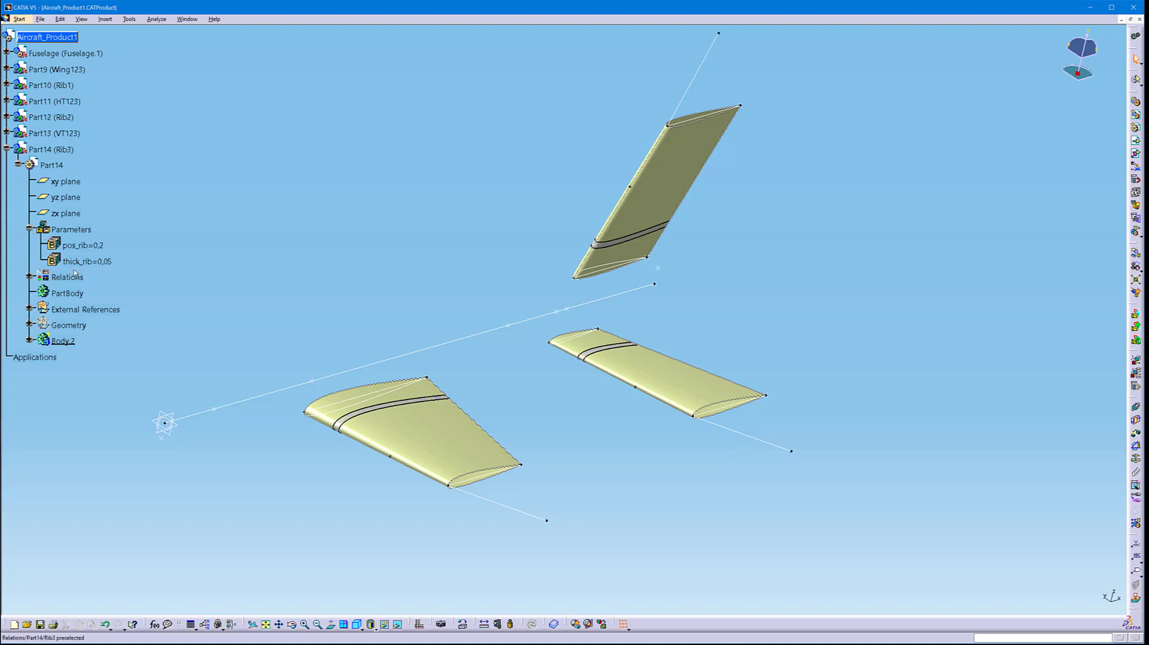
pyautogui.doubleClick(92, 246)
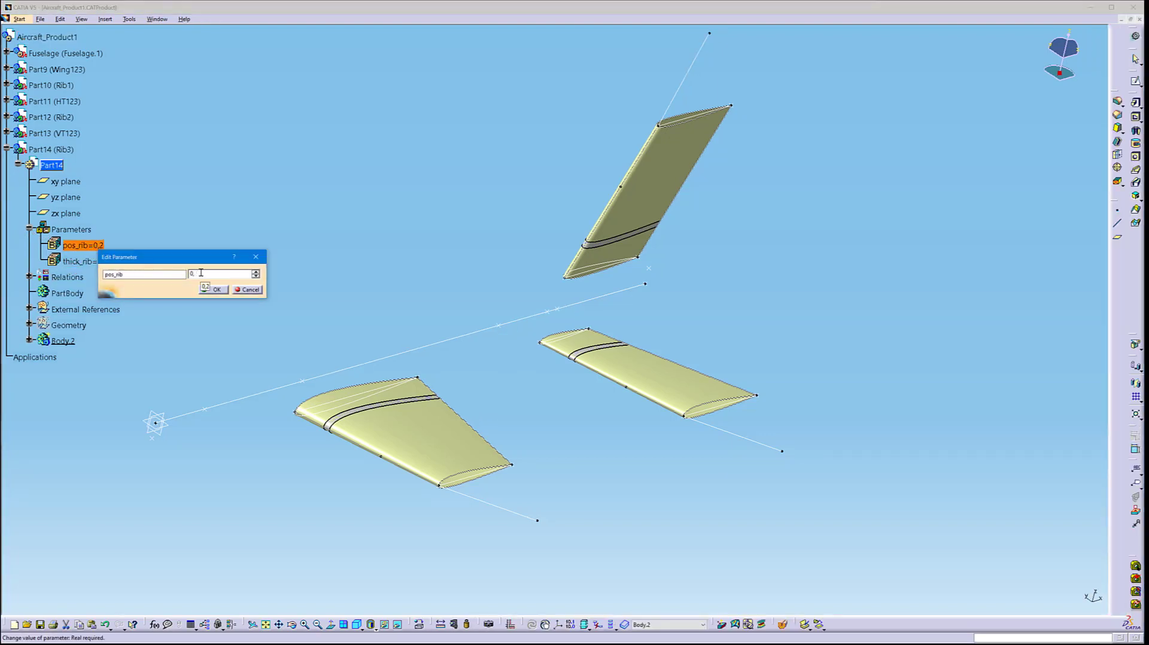
pyautogui.write('0,7')
pyautogui.press('Return')
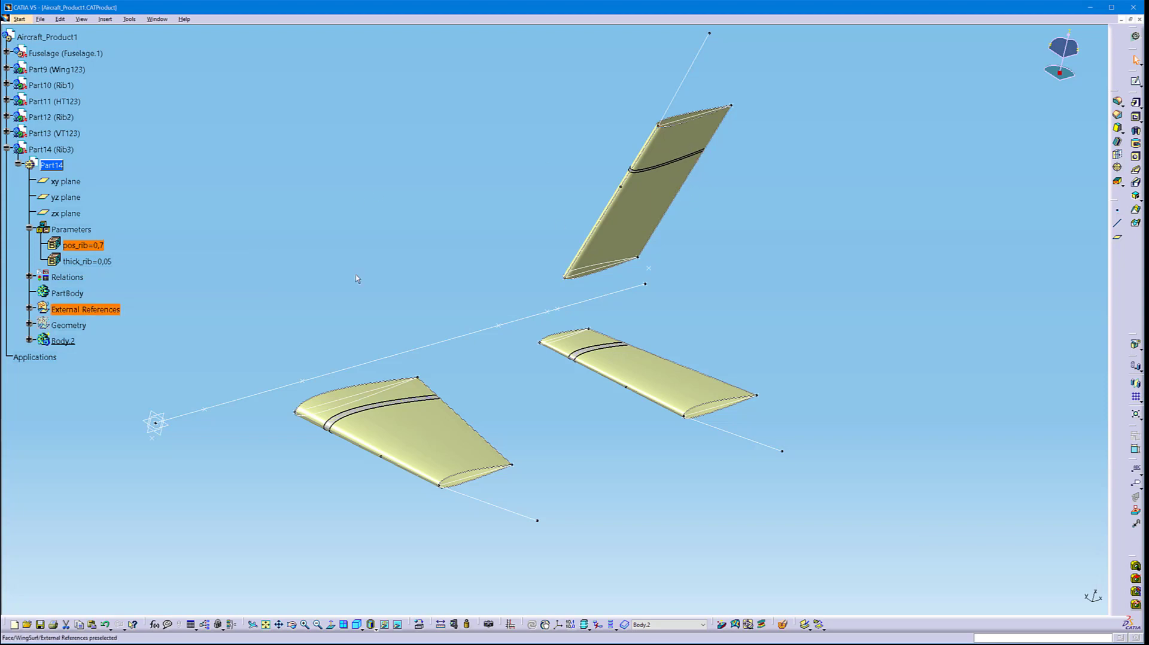
# Hide the VT123 part and Rib3's External References set to expose the vertical tail's solid rib
pyautogui.rightClick(82, 136)
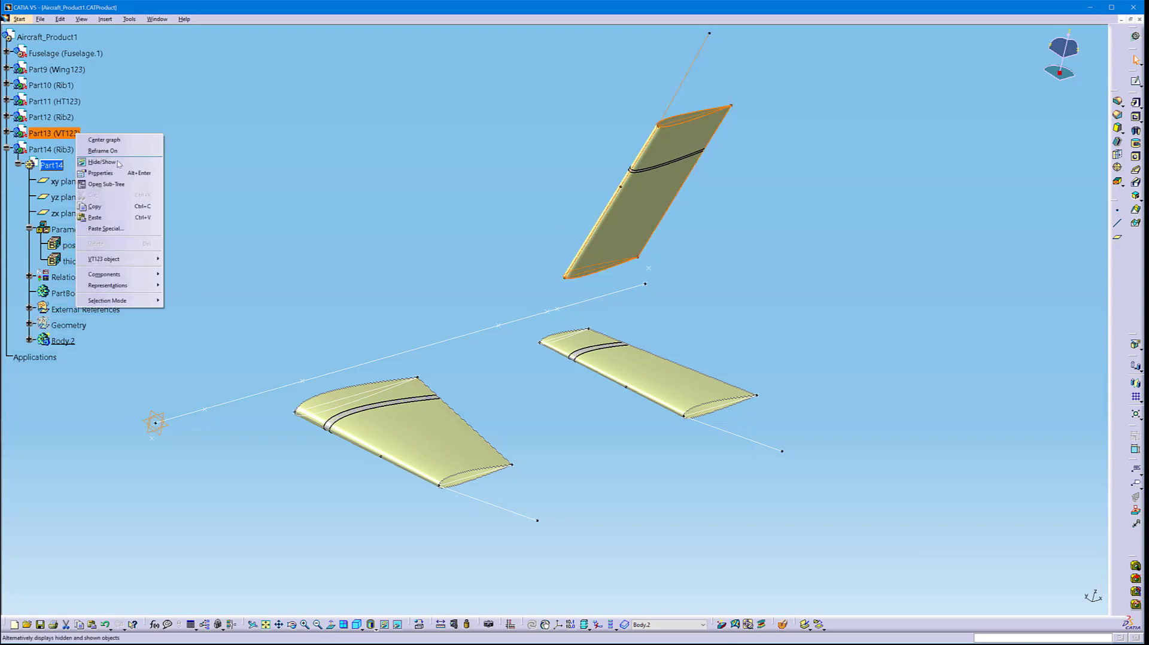
pyautogui.click(101, 160)
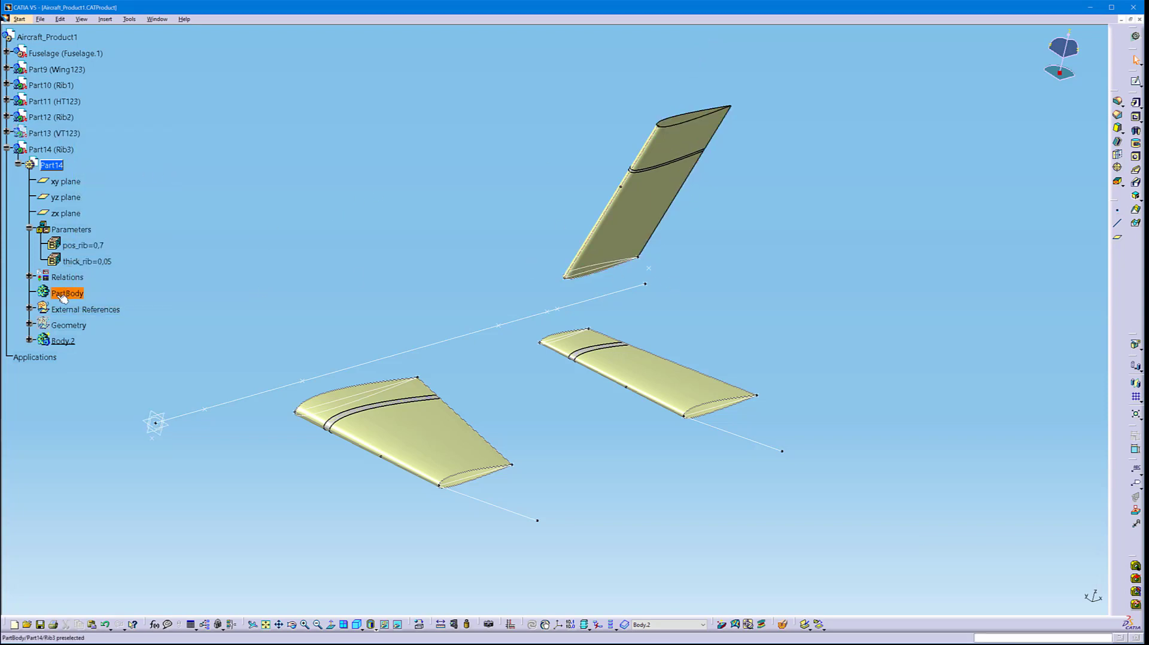
pyautogui.rightClick(87, 309)
pyautogui.click(124, 344)
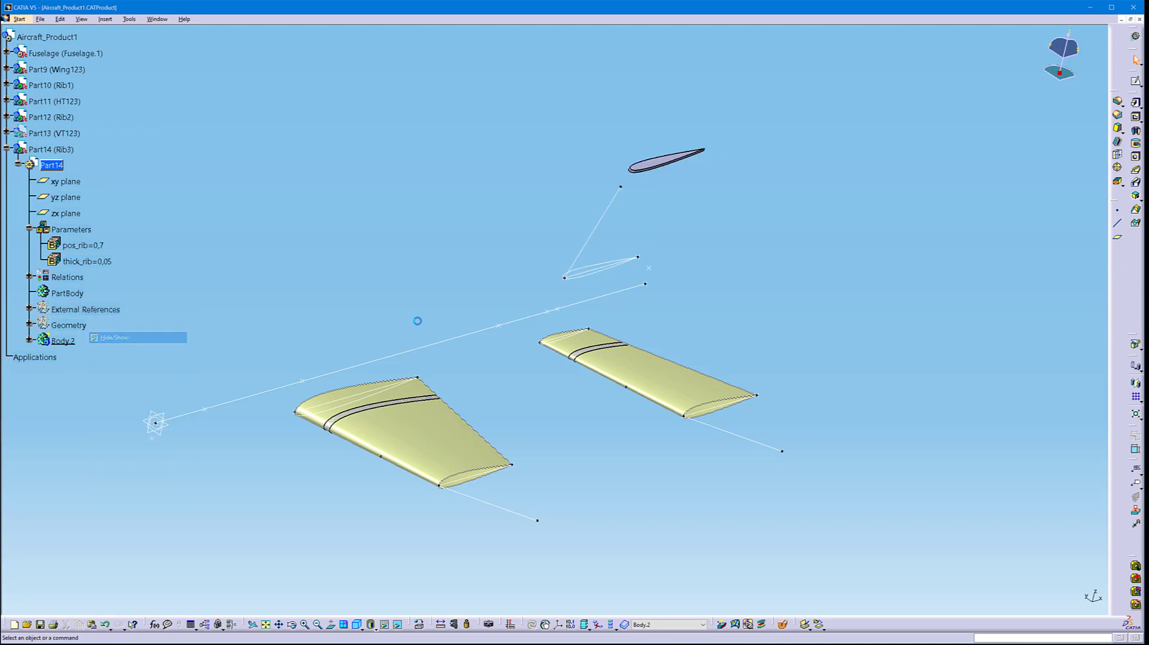
pyautogui.moveTo(633, 208); pyautogui.dragTo(576, 182, button='middle')
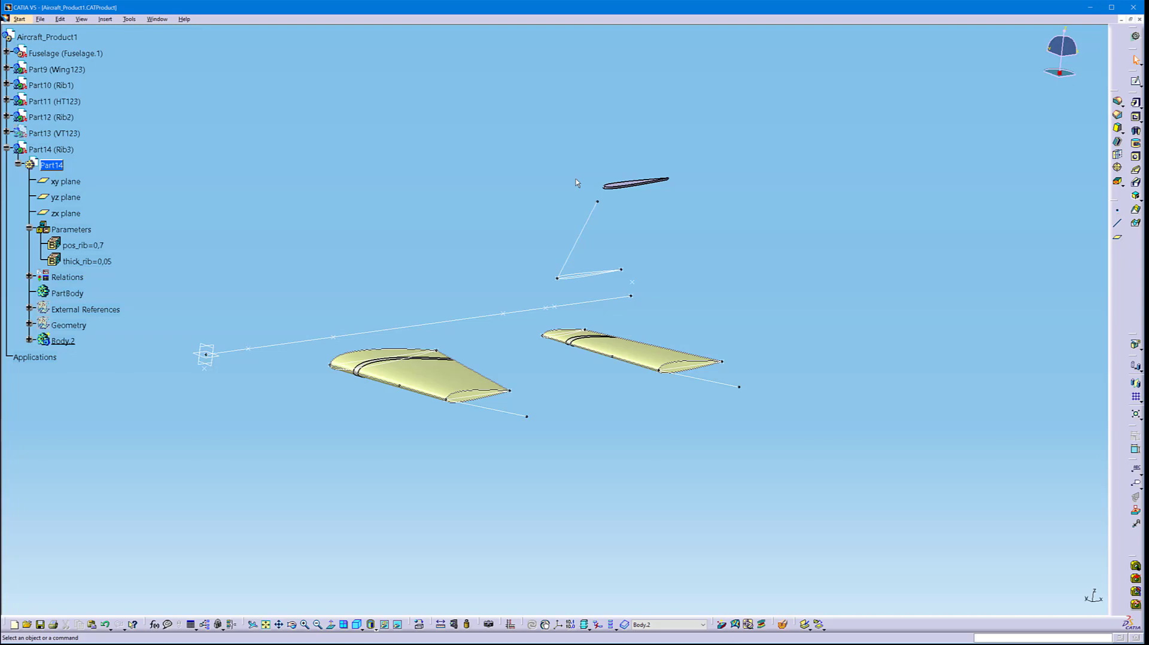
# Switch to the VBA editor and move its window aside so the aircraft geometry in CATIA can be seen beside the code
pyautogui.hotkey('alt', 'Tab')
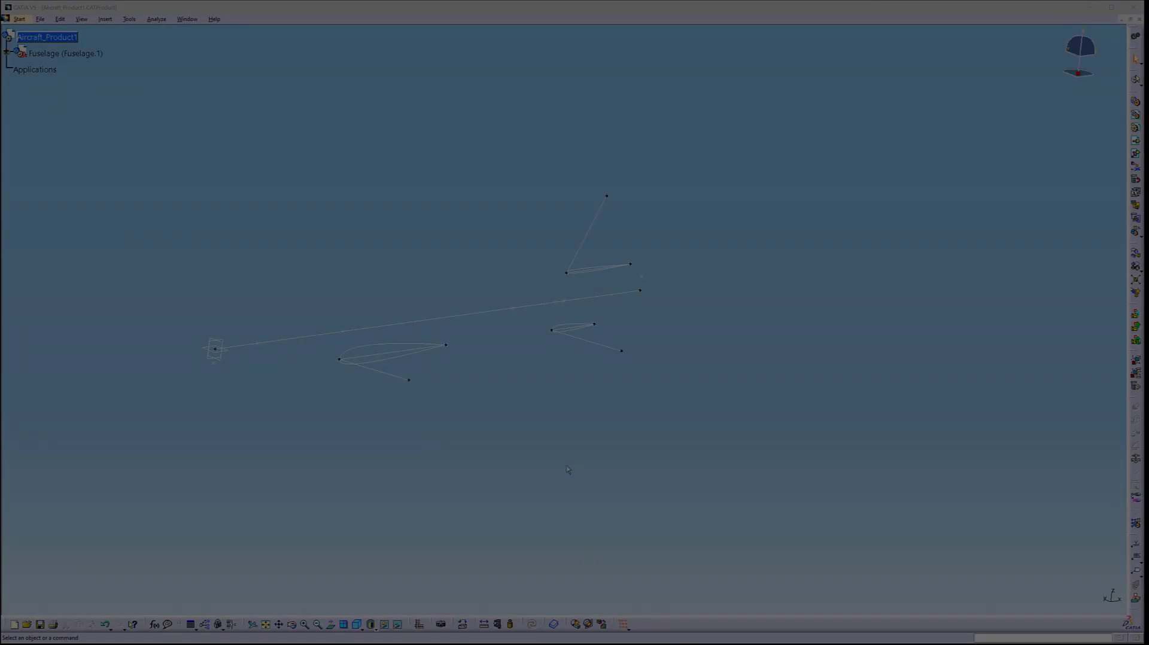
pyautogui.hotkey('alt', 'Tab')
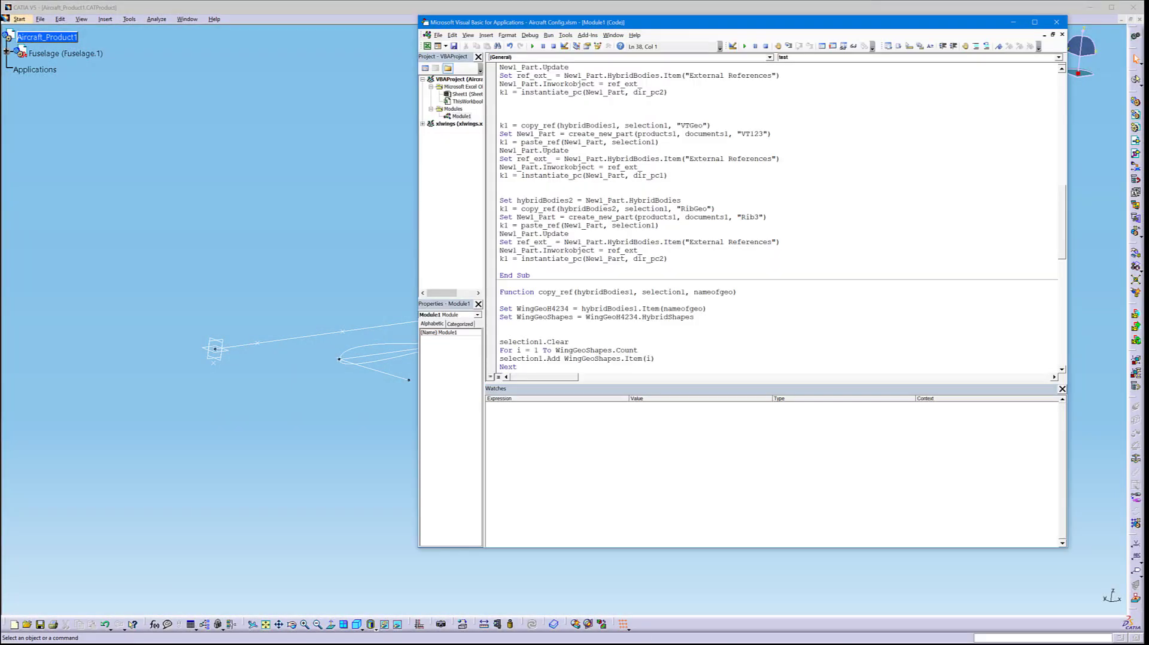
pyautogui.scroll(7, 644, 203)
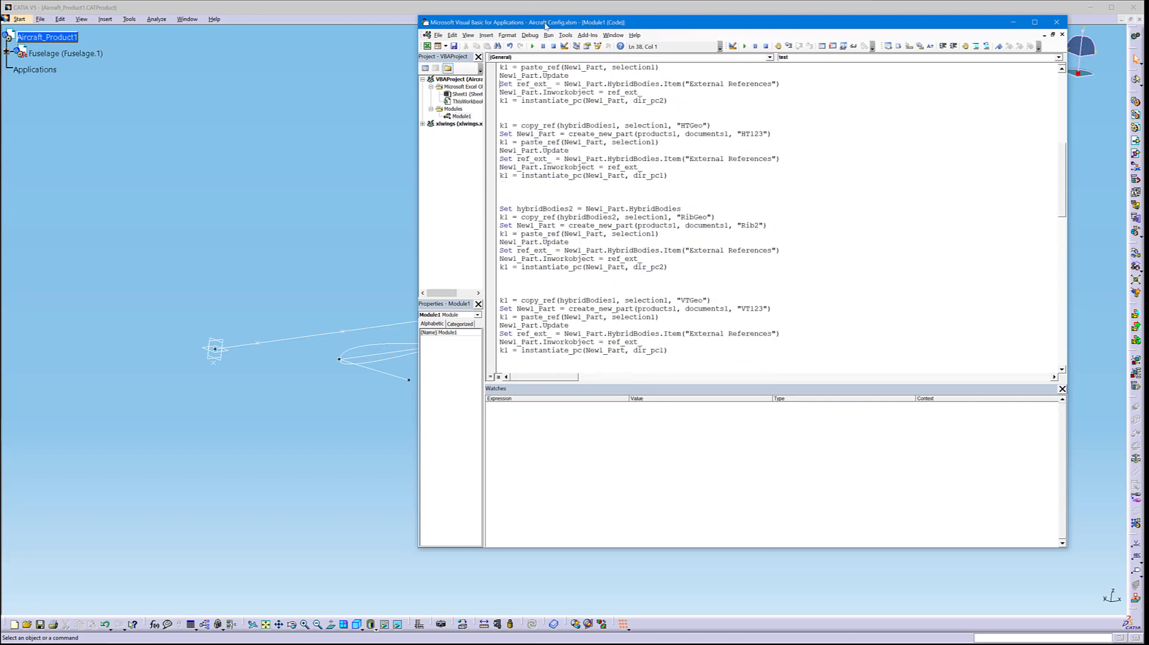
pyautogui.moveTo(546, 25); pyautogui.dragTo(760, 25)
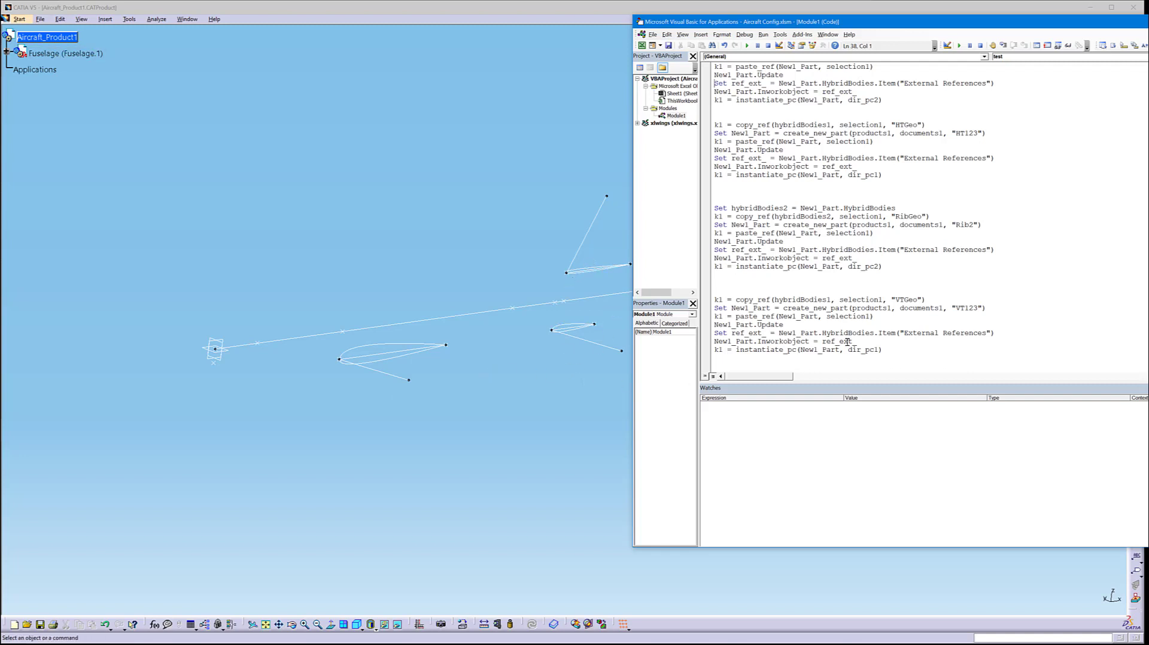
pyautogui.moveTo(923, 28); pyautogui.dragTo(855, 30)
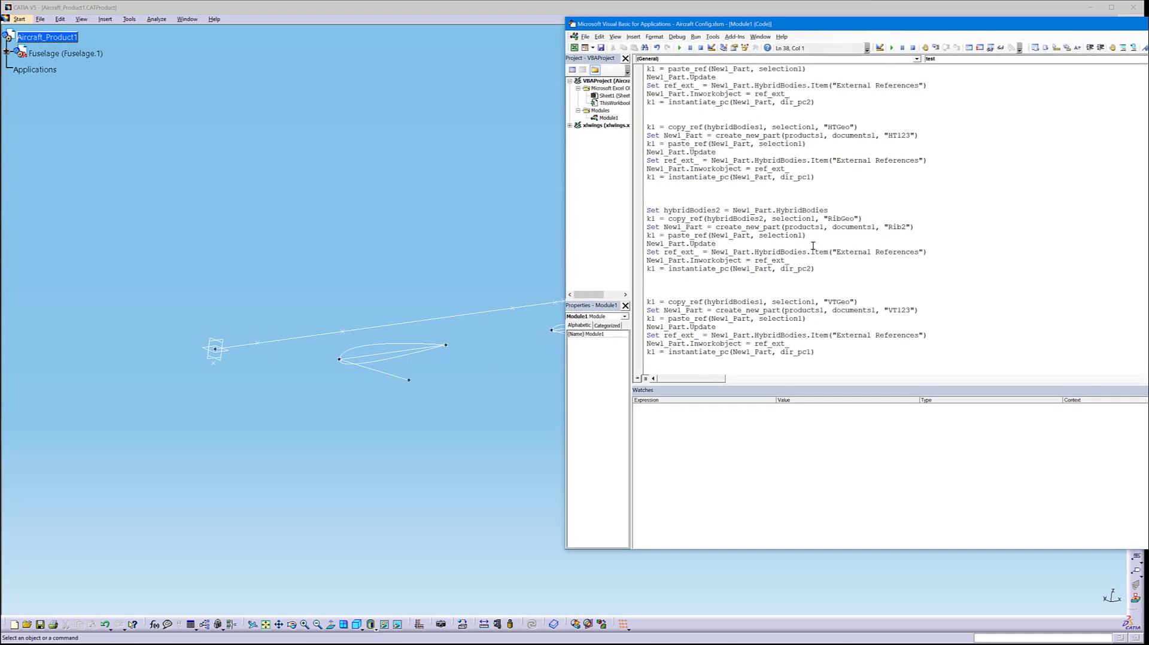
# Highlight the wing instantiation block, from the "WingGeo" copy_ref call to the instantiate_pc call using dir_pc1
pyautogui.scroll(-2, 745, 296)
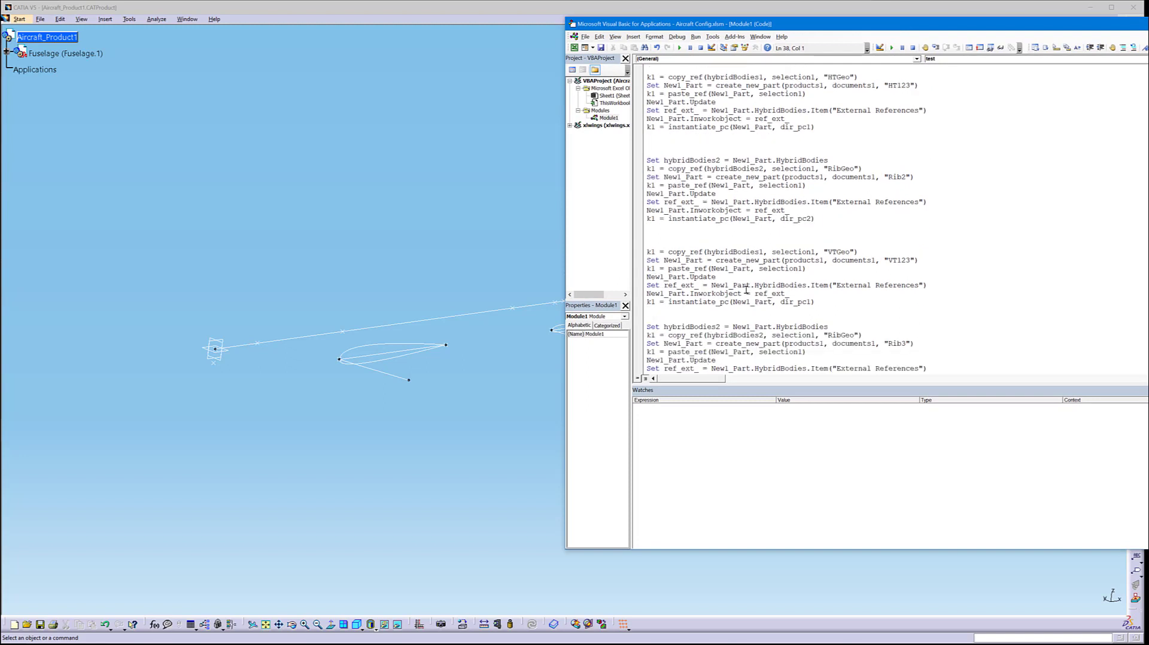
pyautogui.scroll(5, 766, 200)
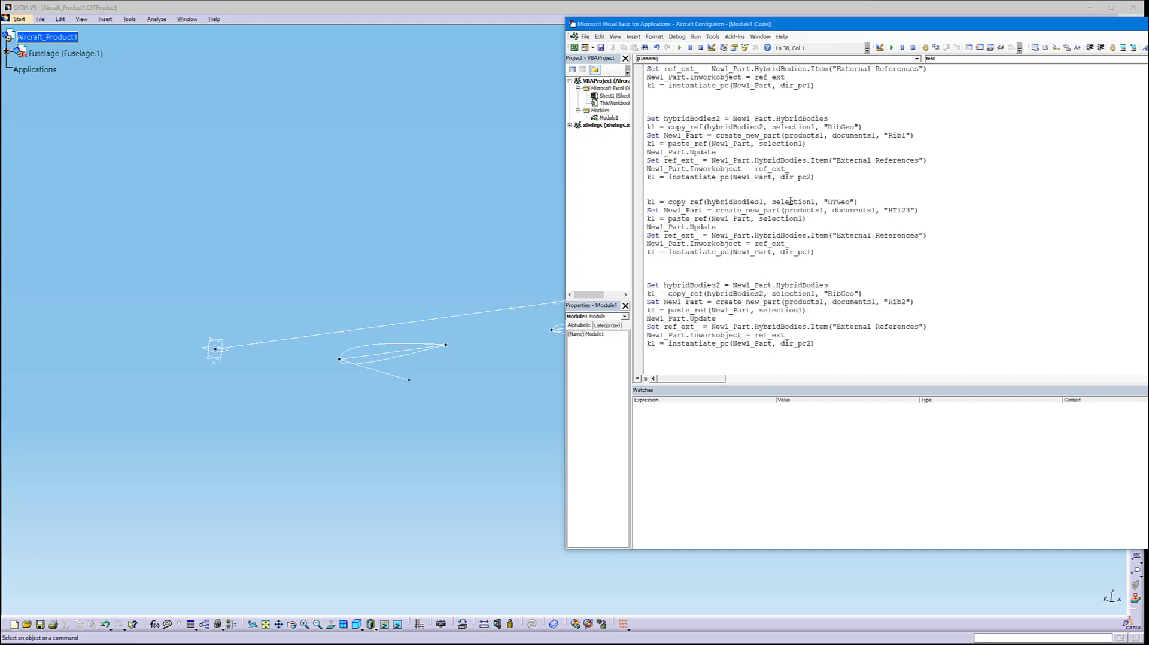
pyautogui.scroll(9, 811, 252)
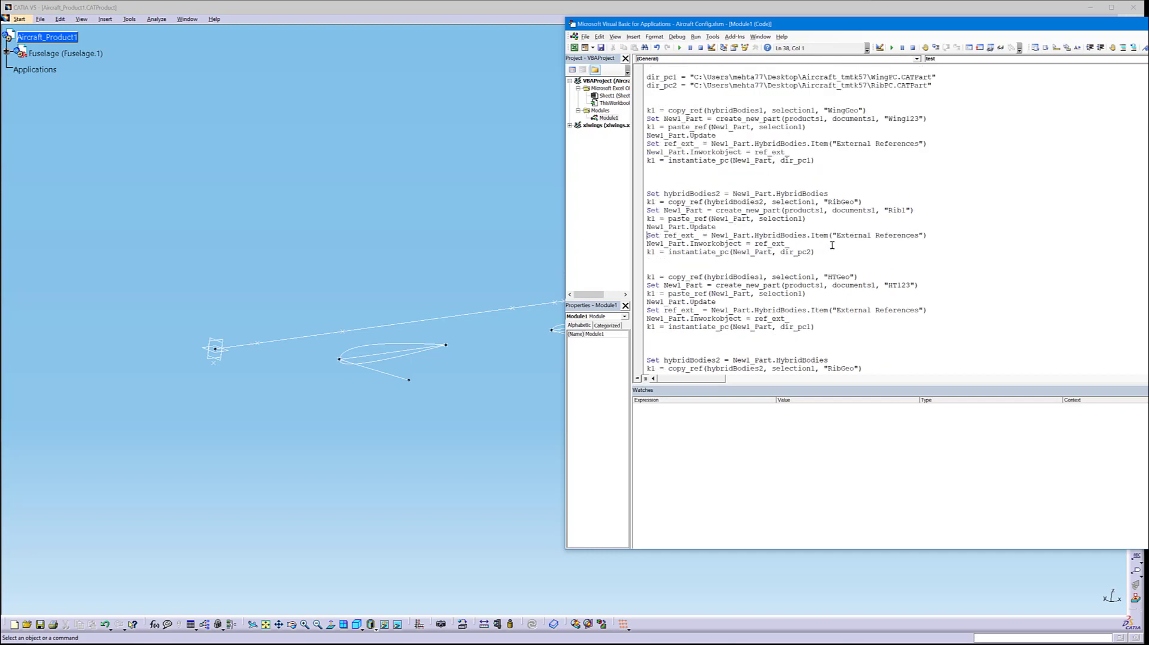
pyautogui.scroll(-2, 833, 250)
pyautogui.moveTo(841, 253); pyautogui.dragTo(644, 198)
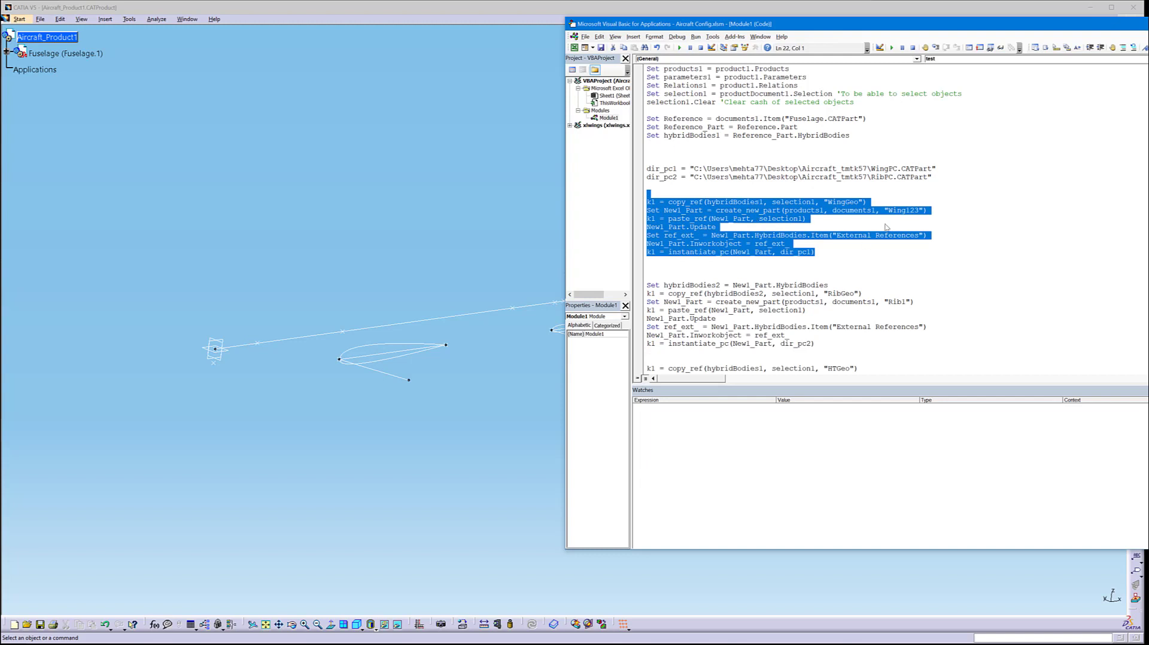
# Enclose the rib instantiation block, from Set hybridBodies2 to the instantiate_pc call using dir_pc2, in a For i = 1 To 5 loop closed with Next
pyautogui.moveTo(815, 344); pyautogui.dragTo(624, 286)
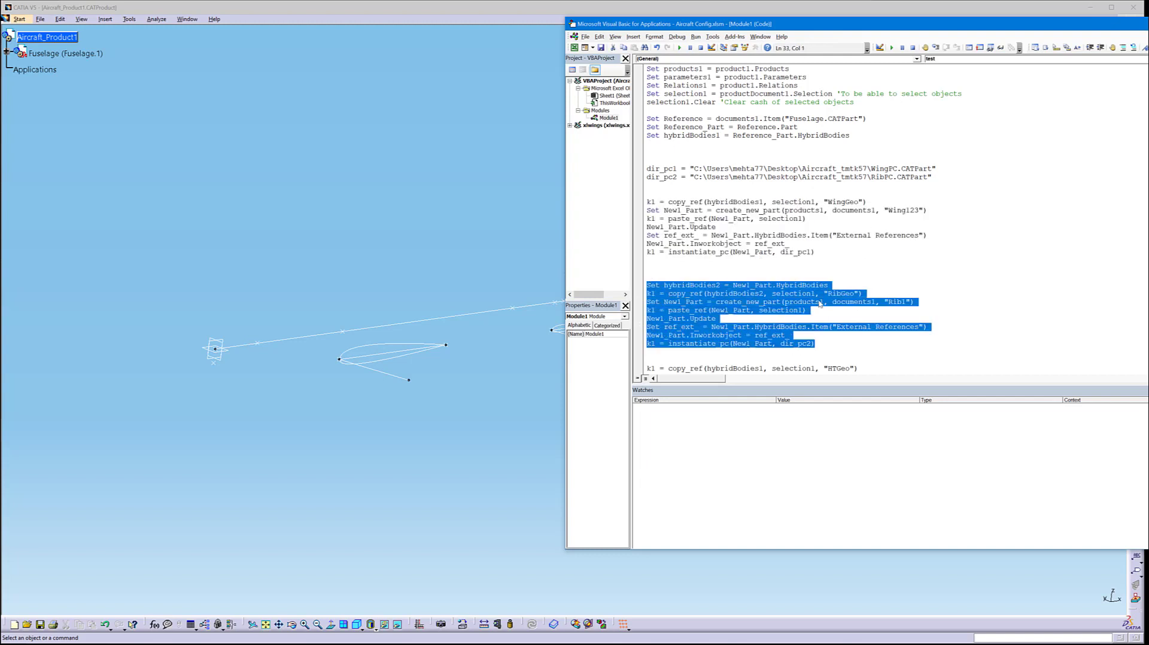
pyautogui.scroll(-2, 858, 288)
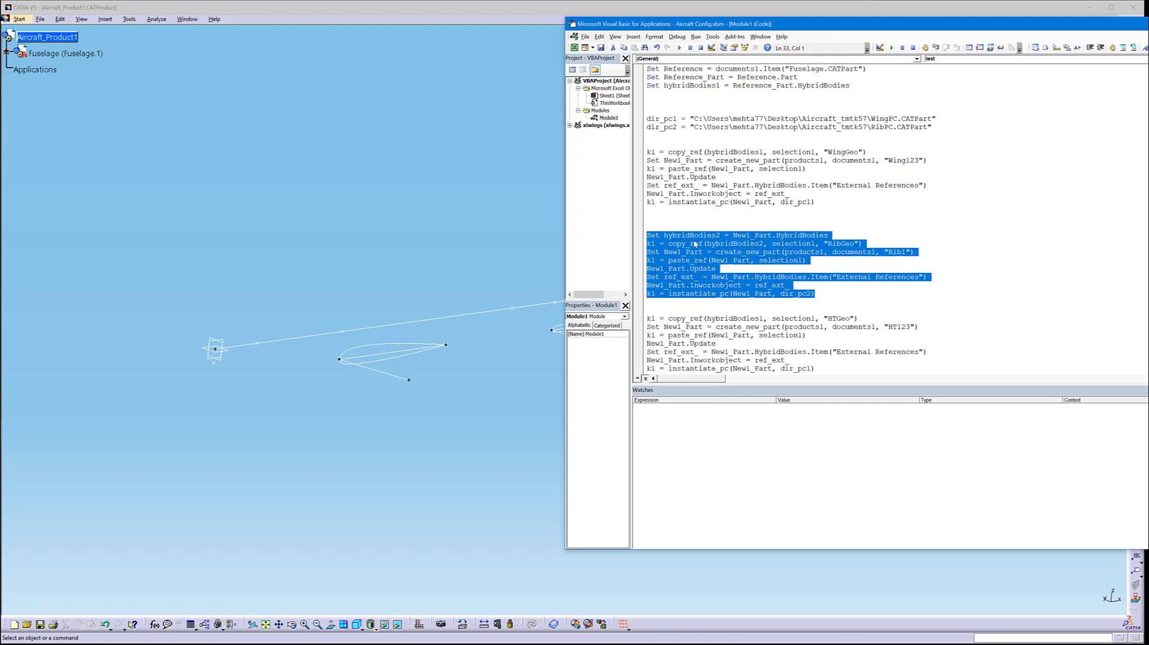
pyautogui.press('Up')
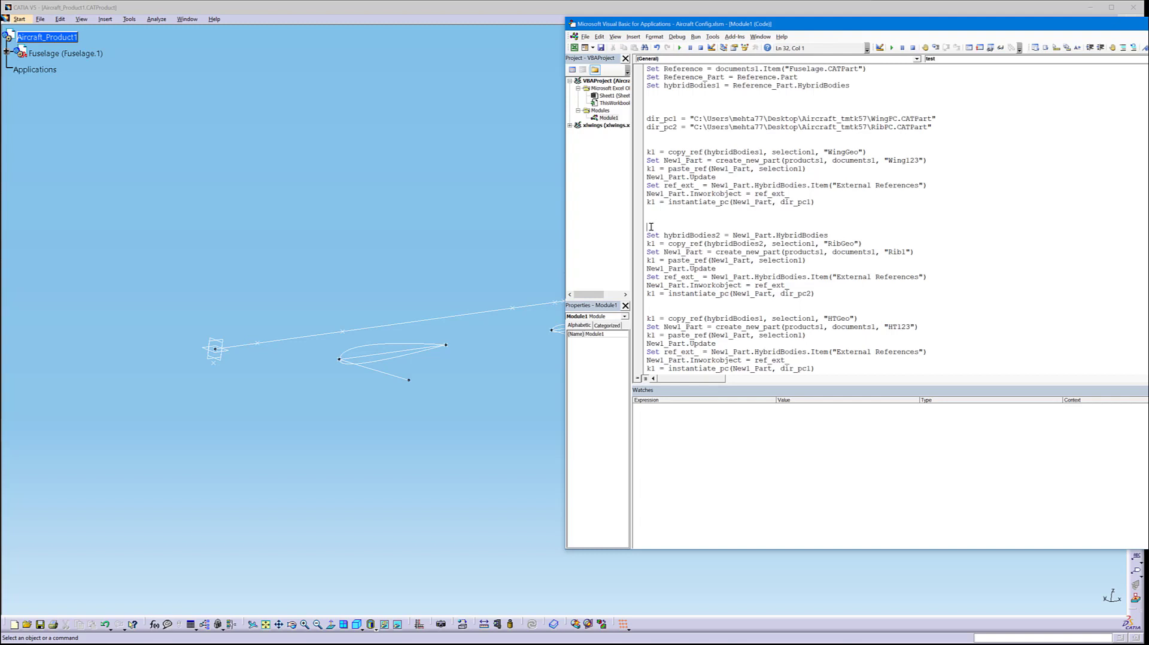
pyautogui.write('otr ')
pyautogui.write(' = 1 to ')
pyautogui.write('5')
pyautogui.click(714, 312)
pyautogui.click(673, 302)
pyautogui.write('Next')
# Indent all rib instantiation lines between the For and Next statements by one level
pyautogui.moveTo(850, 297); pyautogui.dragTo(601, 233)
pyautogui.press('Tab')
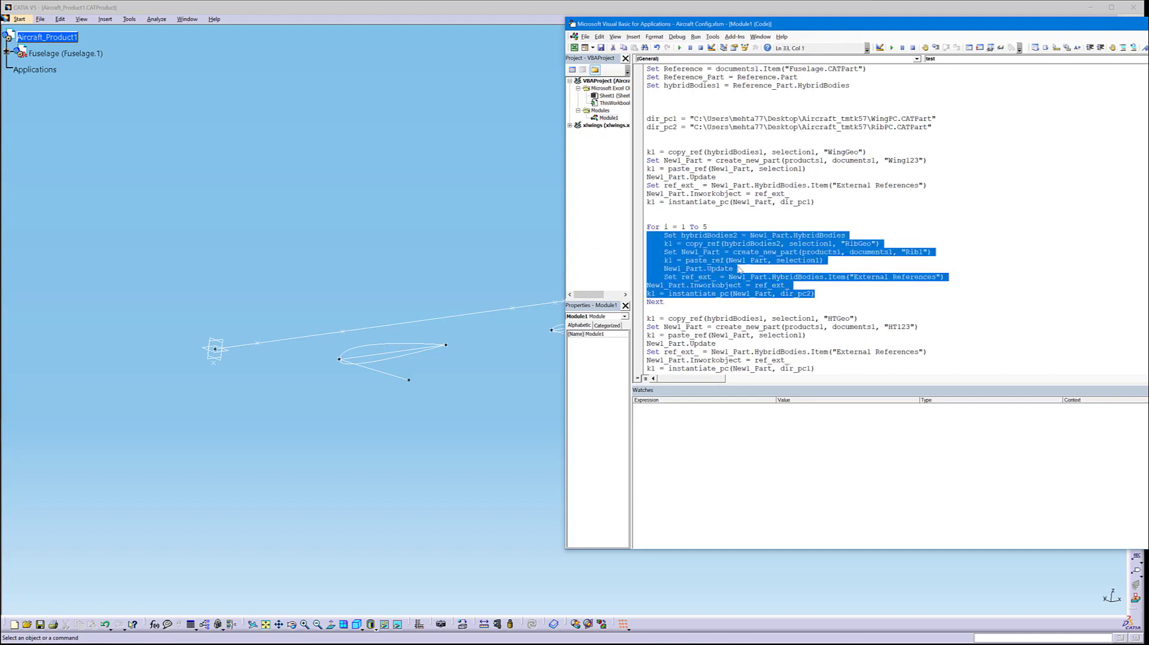
pyautogui.click(731, 317)
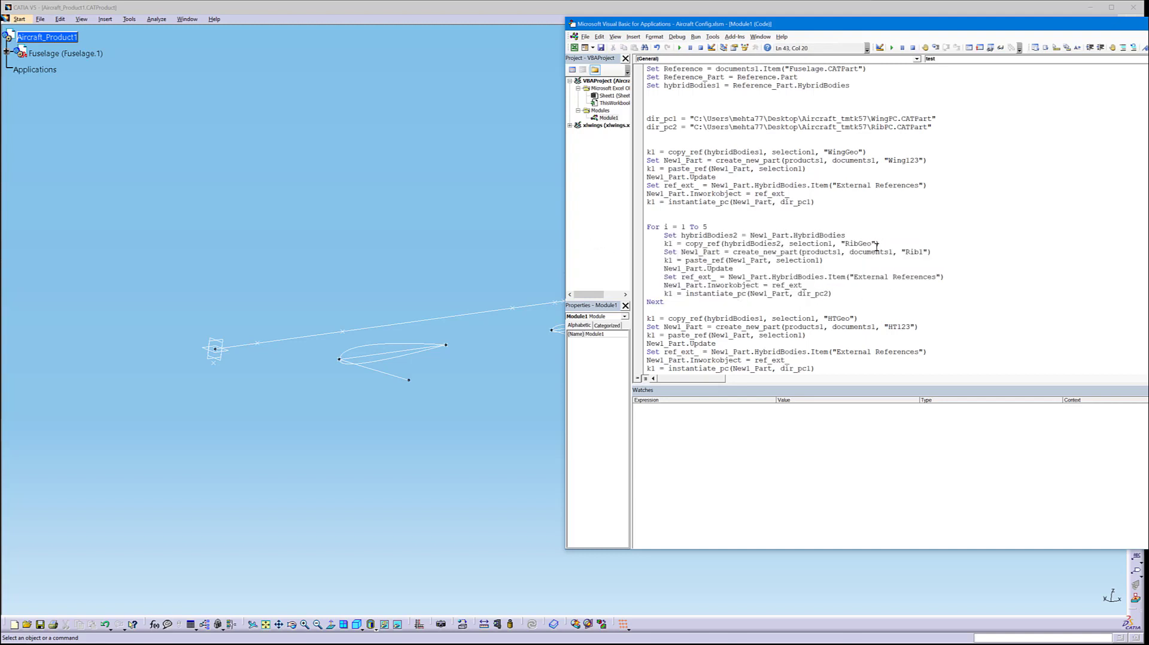
# Change the part name in the loop's create_new_part call to "RibWing" & i
pyautogui.click(925, 252)
pyautogui.press('BackSpace')
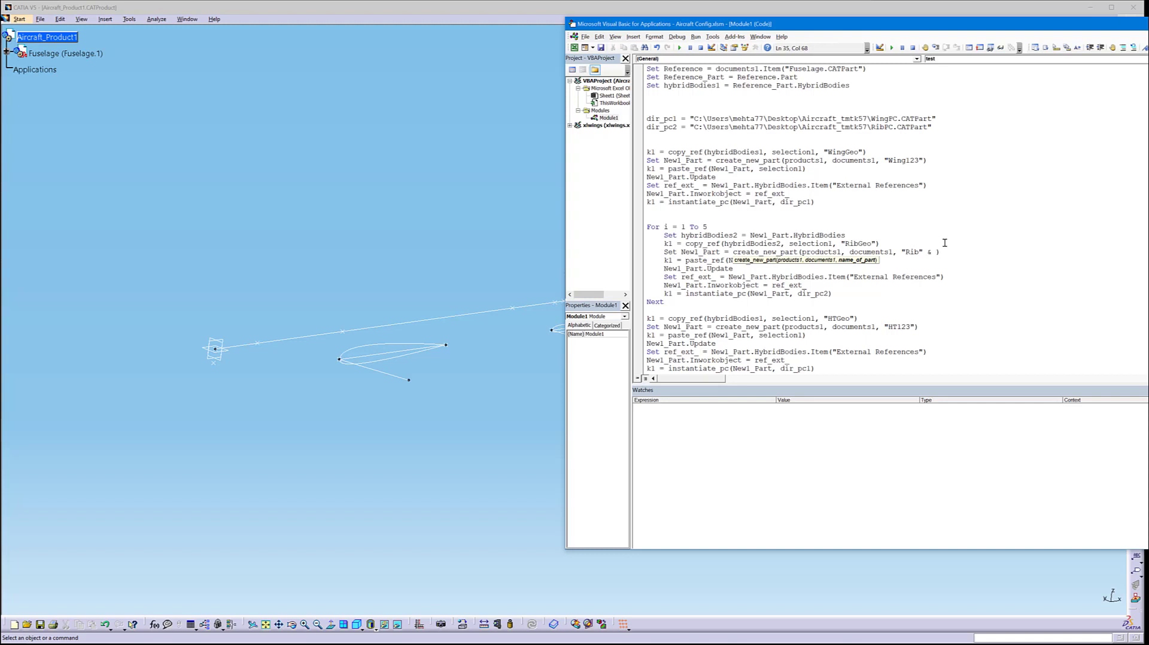
pyautogui.write('& i')
pyautogui.click(948, 270)
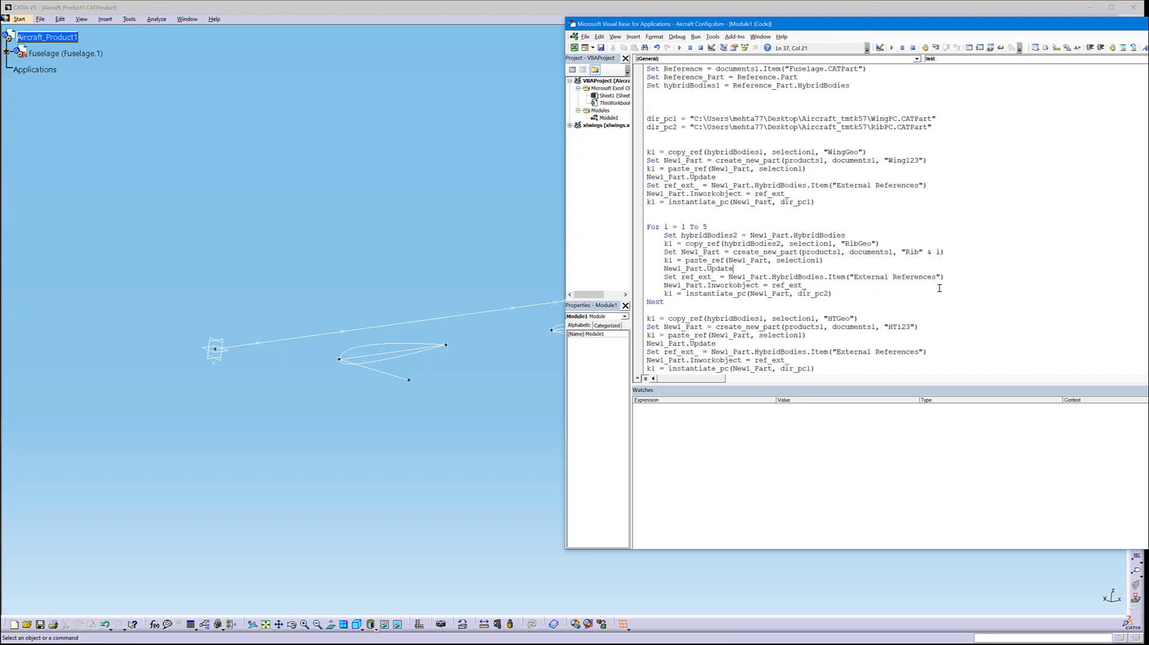
pyautogui.click(922, 252)
pyautogui.write('Wing')
# Move the line Set hybridBodies2 = New1_Part.HybridBodies out of the loop to directly above the For statement
pyautogui.click(705, 228)
pyautogui.moveTo(862, 235); pyautogui.dragTo(664, 235)
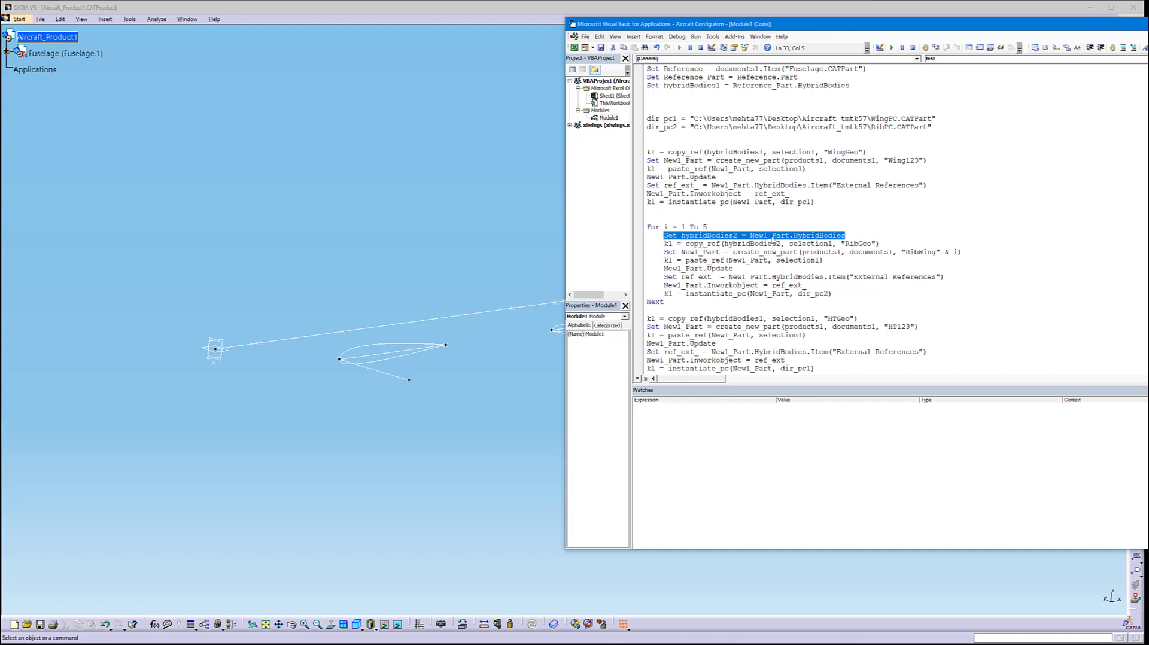
pyautogui.click(706, 219)
pyautogui.press('Return')
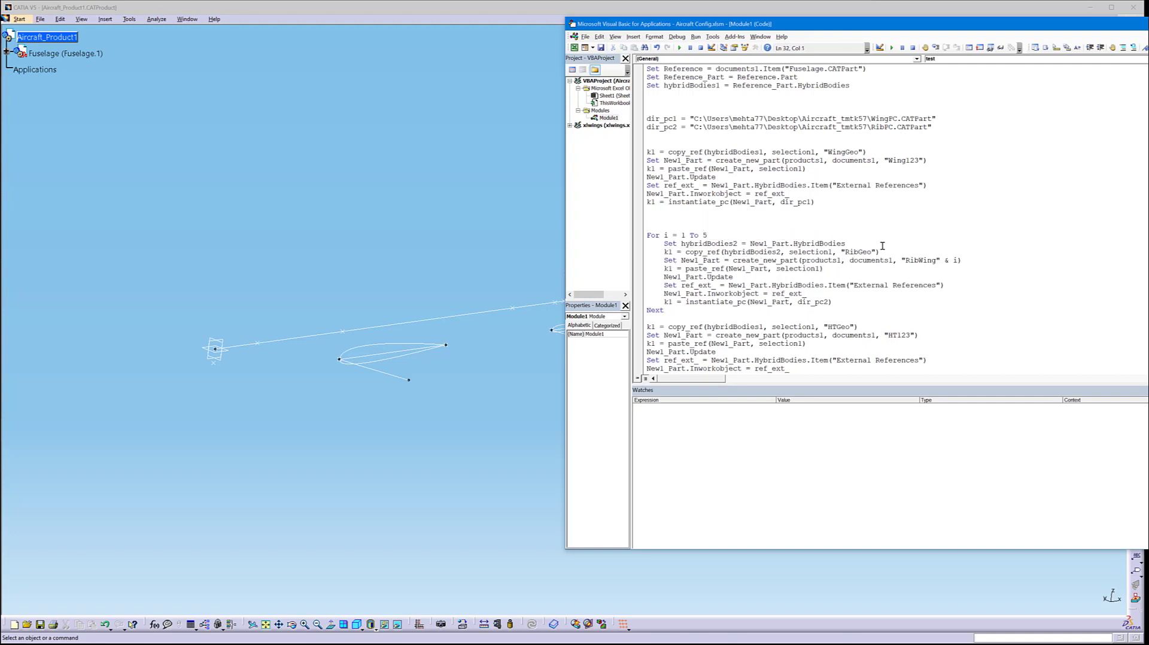
pyautogui.moveTo(854, 246); pyautogui.dragTo(669, 250)
pyautogui.click(668, 245)
pyautogui.click(641, 245)
pyautogui.hotkey('ctrl', 'c')
pyautogui.press('Delete')
pyautogui.click(658, 226)
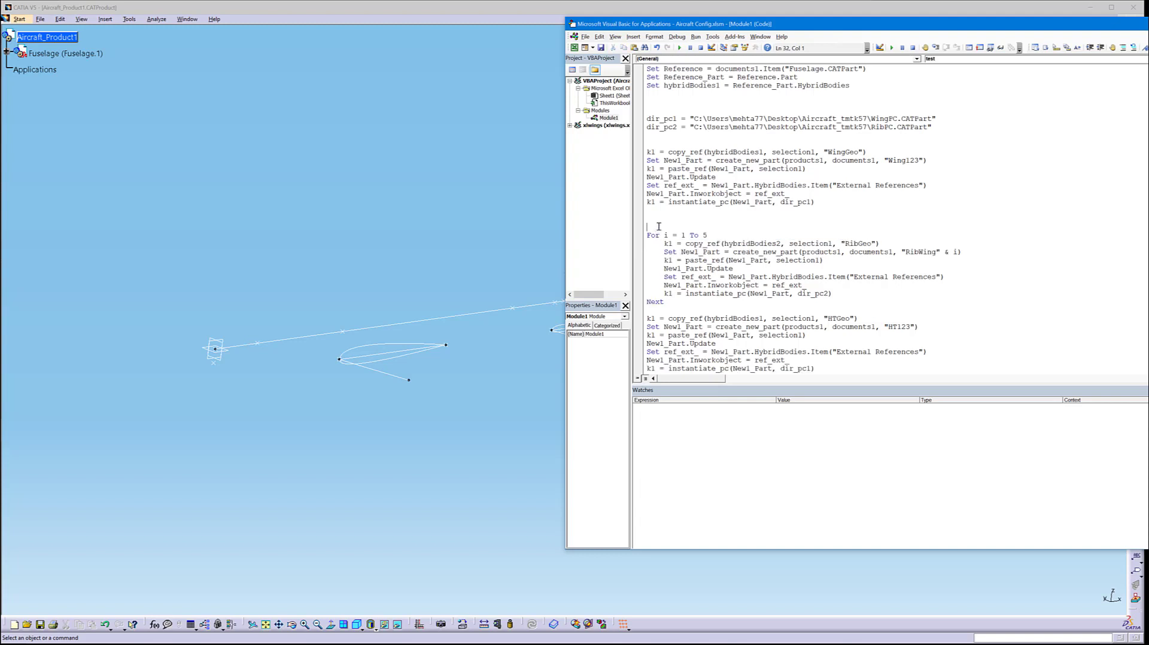
pyautogui.hotkey('ctrl', 'v')
pyautogui.press('BackSpace')
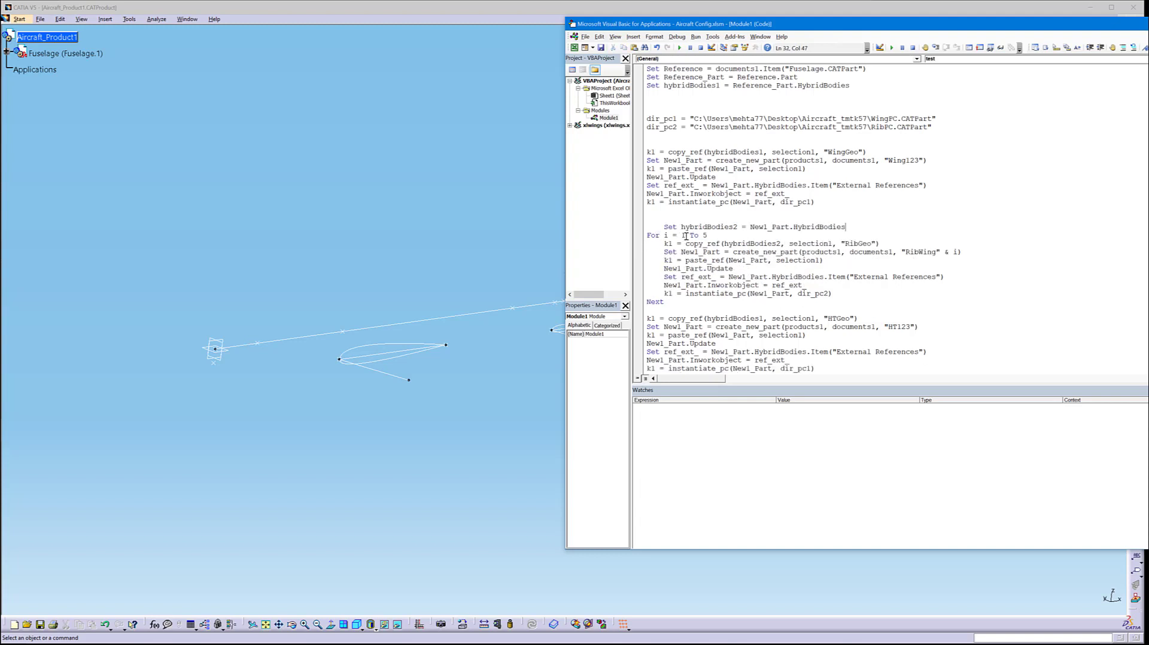
# Remove the indentation from the Set hybridBodies2 line above the loop
pyautogui.moveTo(862, 228); pyautogui.dragTo(637, 231)
pyautogui.hotkey('shift', 'Tab')
pyautogui.click(759, 270)
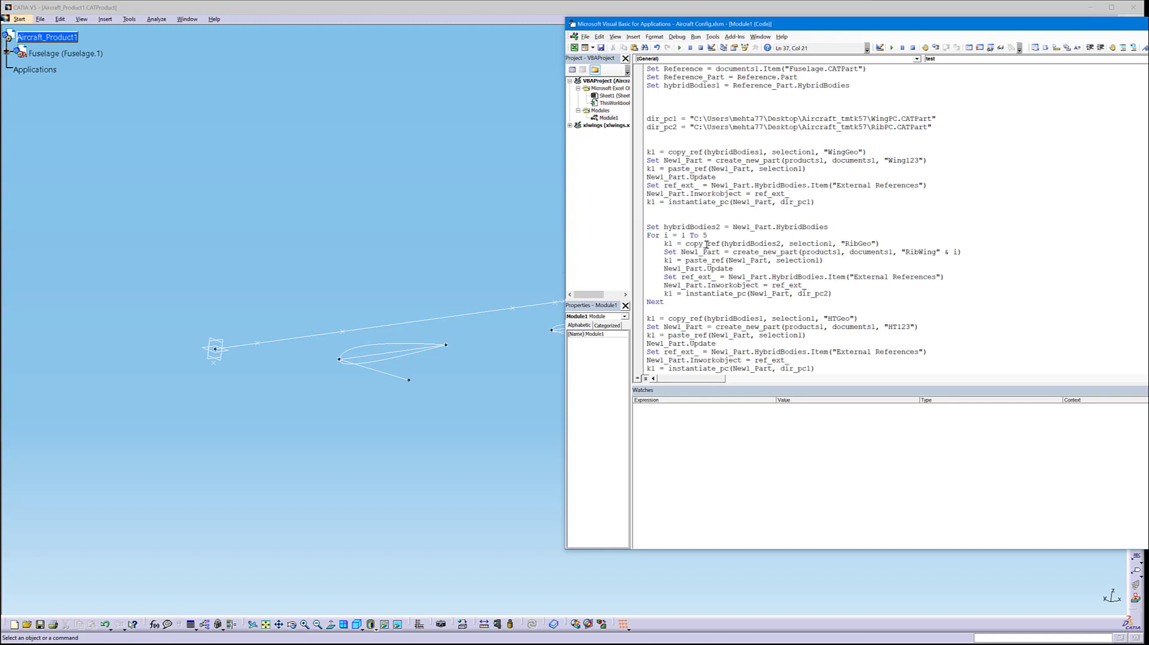
# Move the "RibGeo" copy_ref line out of the loop to below the Set hybridBodies2 line, and remove the empty line left in the loop
pyautogui.moveTo(881, 244); pyautogui.dragTo(663, 243)
pyautogui.hotkey('ctrl', 'c')
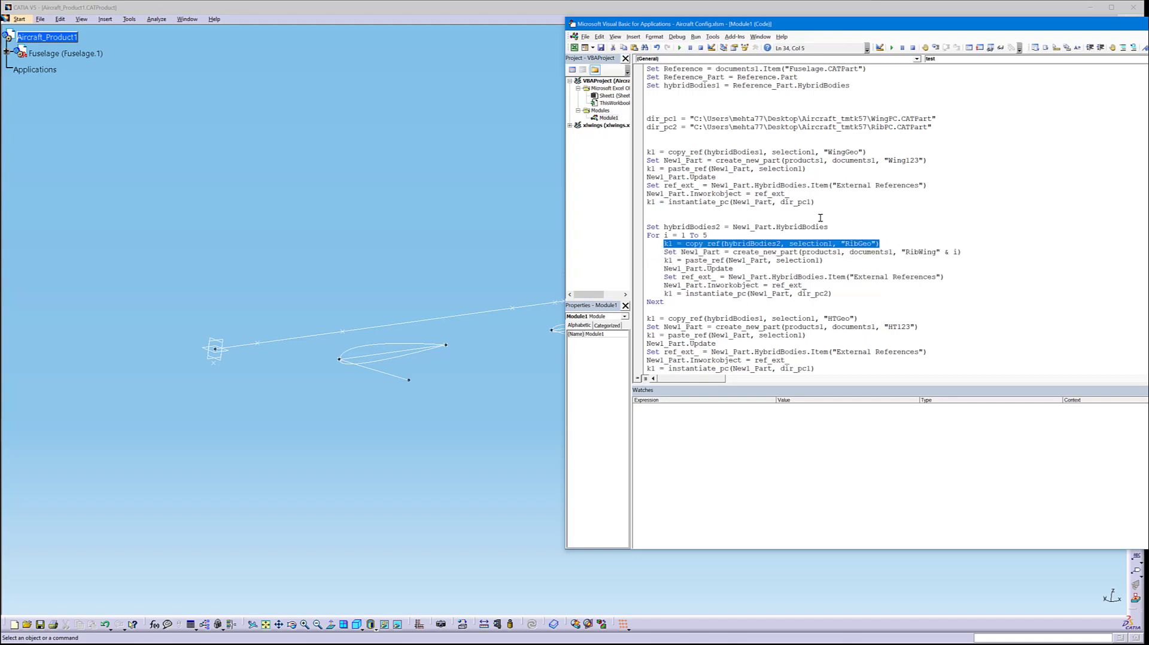
pyautogui.press('Delete')
pyautogui.click(846, 228)
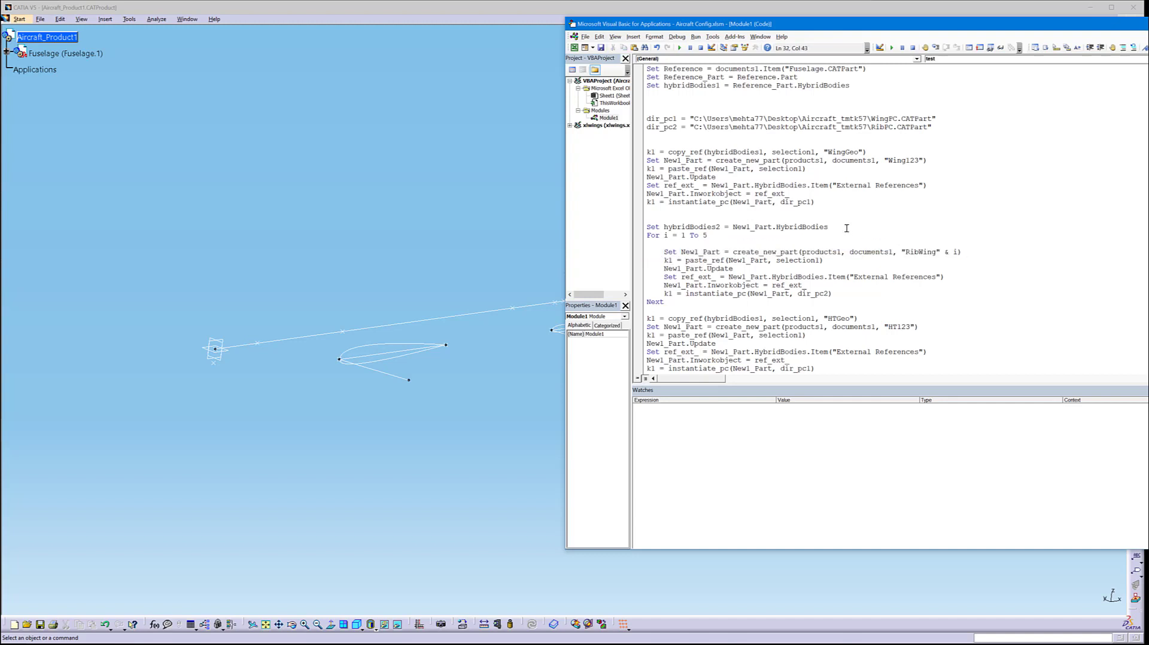
pyautogui.press('Return')
pyautogui.hotkey('ctrl', 'v')
pyautogui.moveTo(664, 253); pyautogui.dragTo(628, 252)
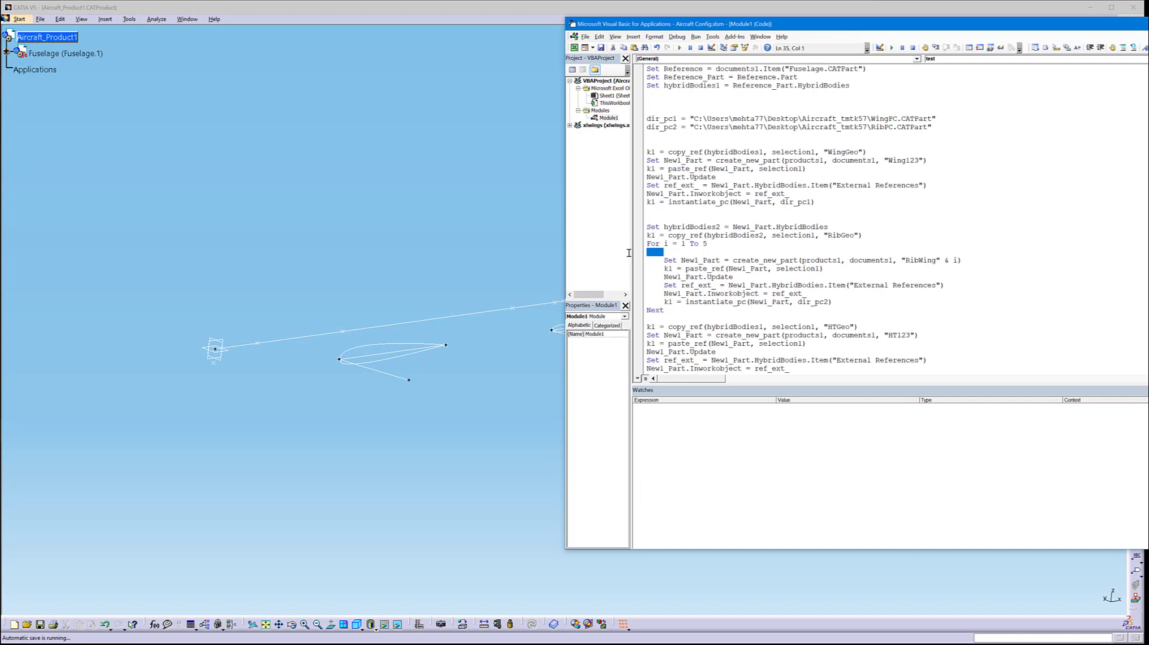
pyautogui.press('BackSpace')
pyautogui.press('BackSpace')
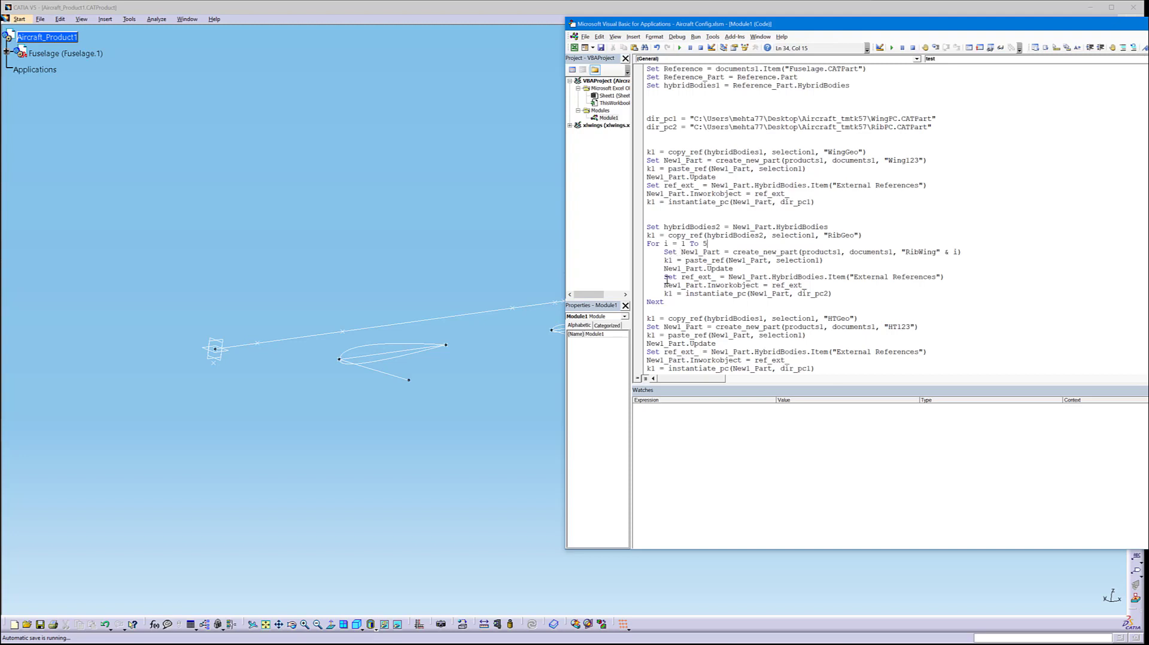
# Highlight the loop's create_new_part and instantiate_pc calls, and add an empty line after the instantiate_pc line
pyautogui.doubleClick(752, 253)
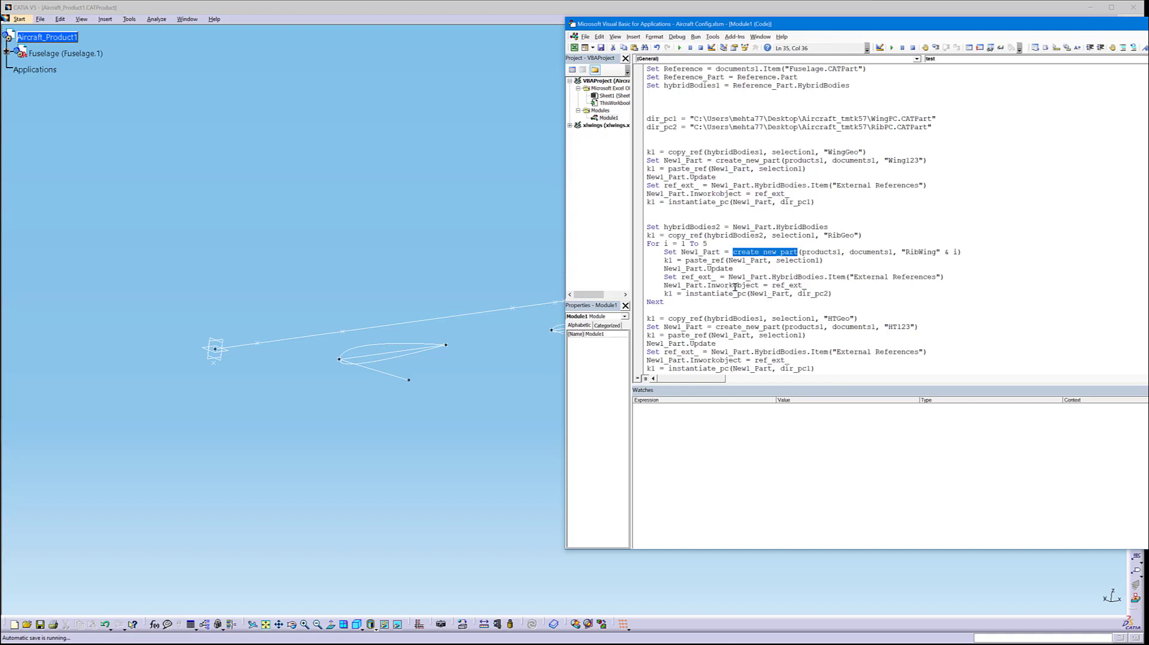
pyautogui.moveTo(833, 294); pyautogui.dragTo(686, 293)
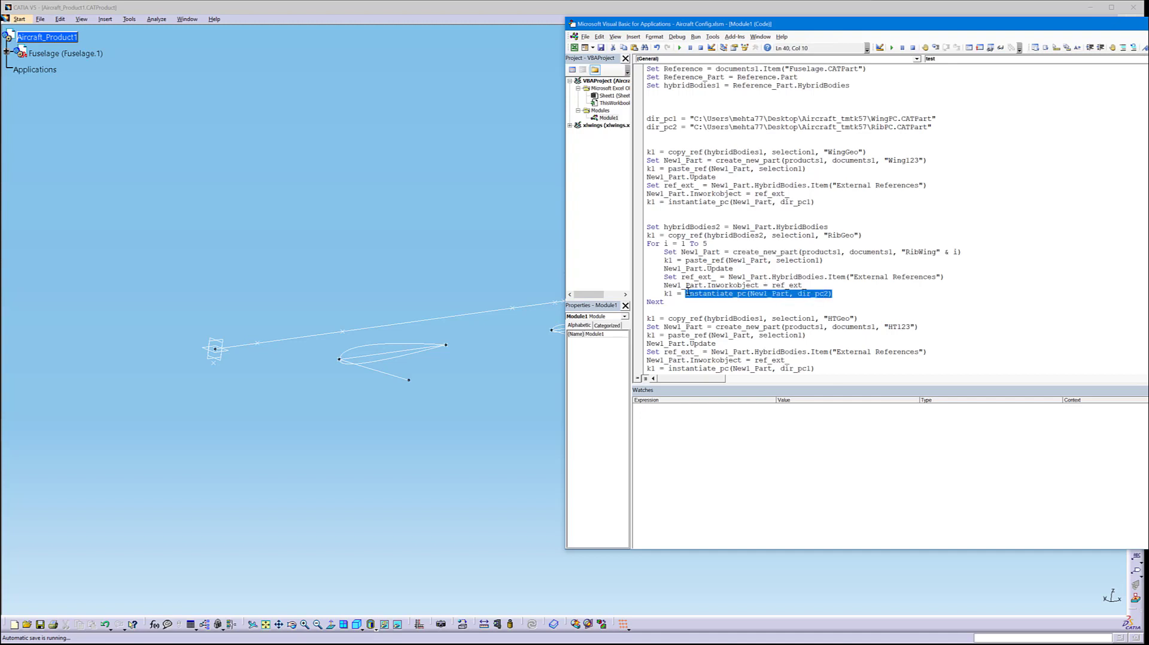
pyautogui.click(882, 295)
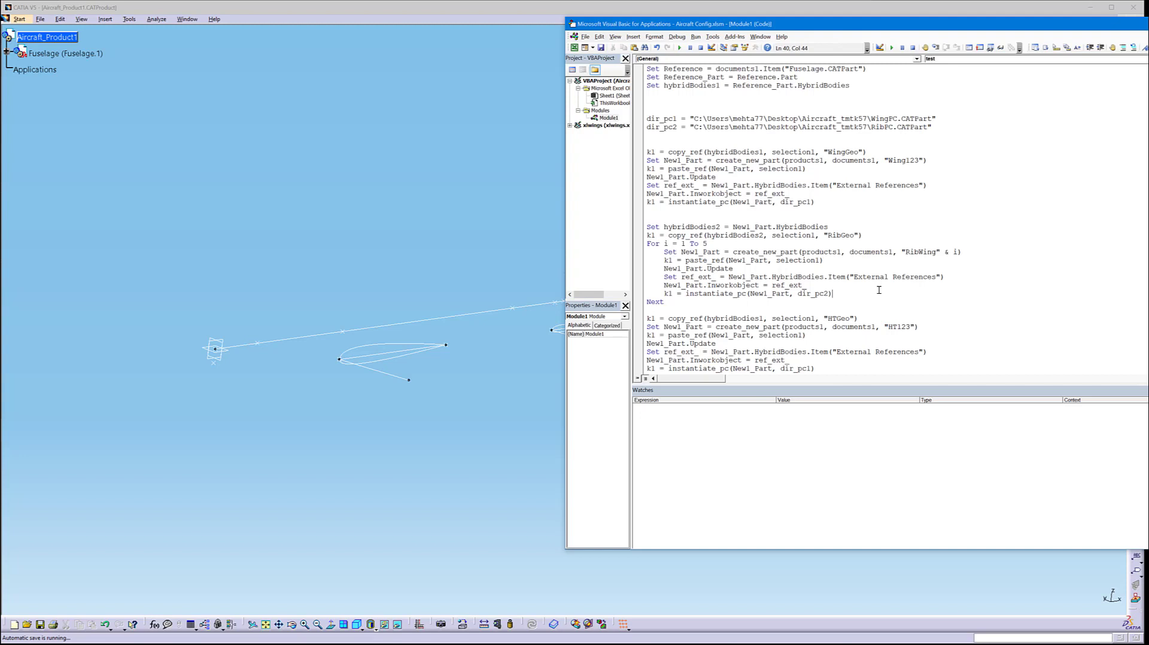
pyautogui.press('Return')
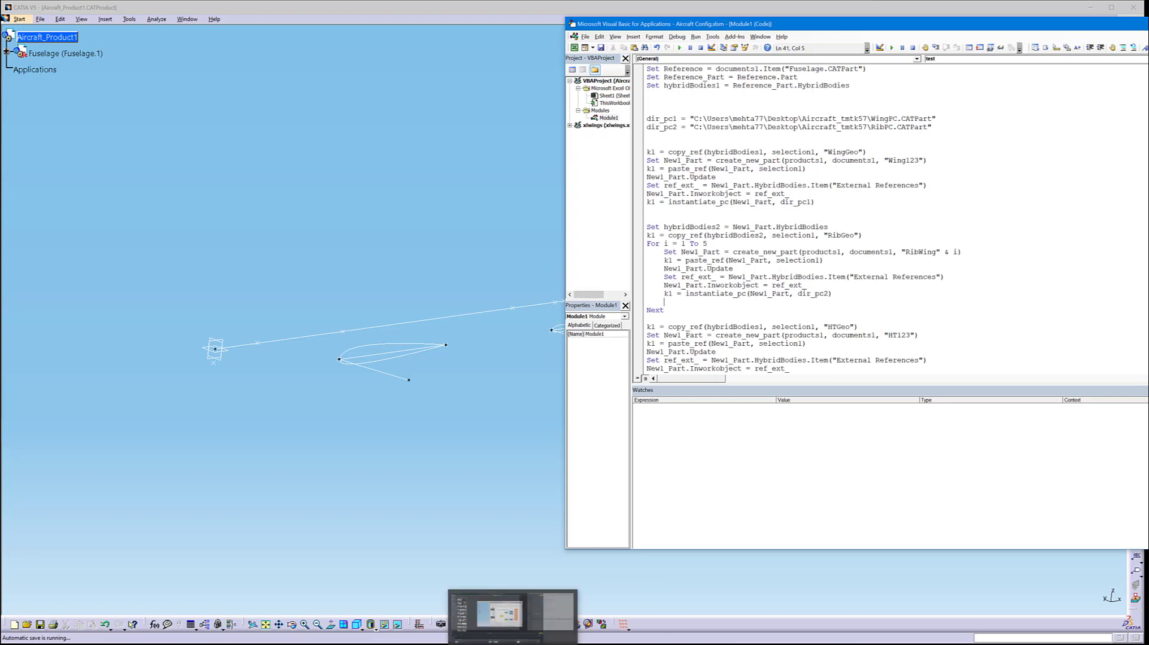
# Switch to the PowerPoint lecture, highlight Modify instance parameter on the Automation procedures slide, and minimise the presentation to return to the code
pyautogui.click(317, 623)
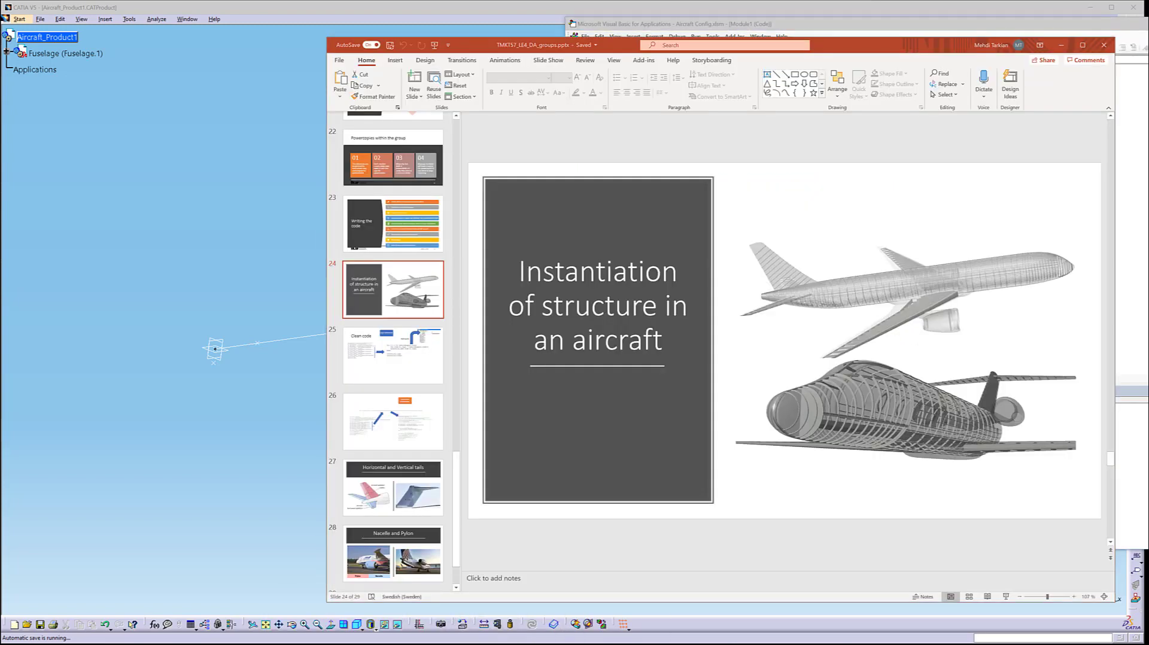
pyautogui.hotkey('alt', 'Tab')
pyautogui.hotkey('alt', 'Tab')
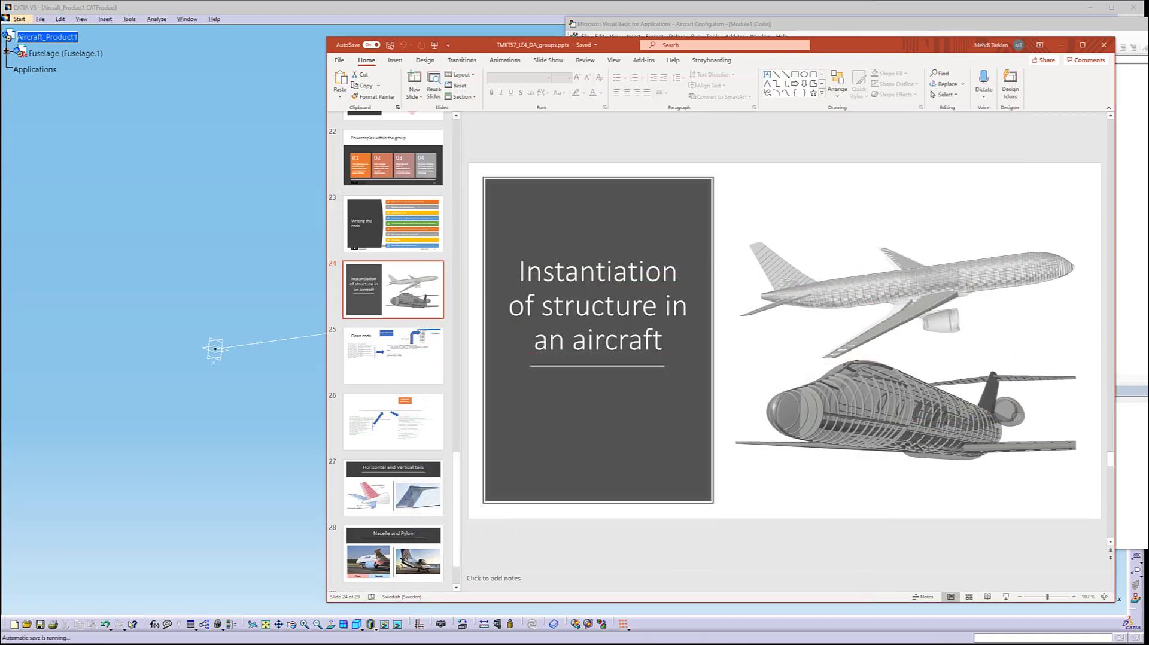
pyautogui.scroll(15, 461, 430)
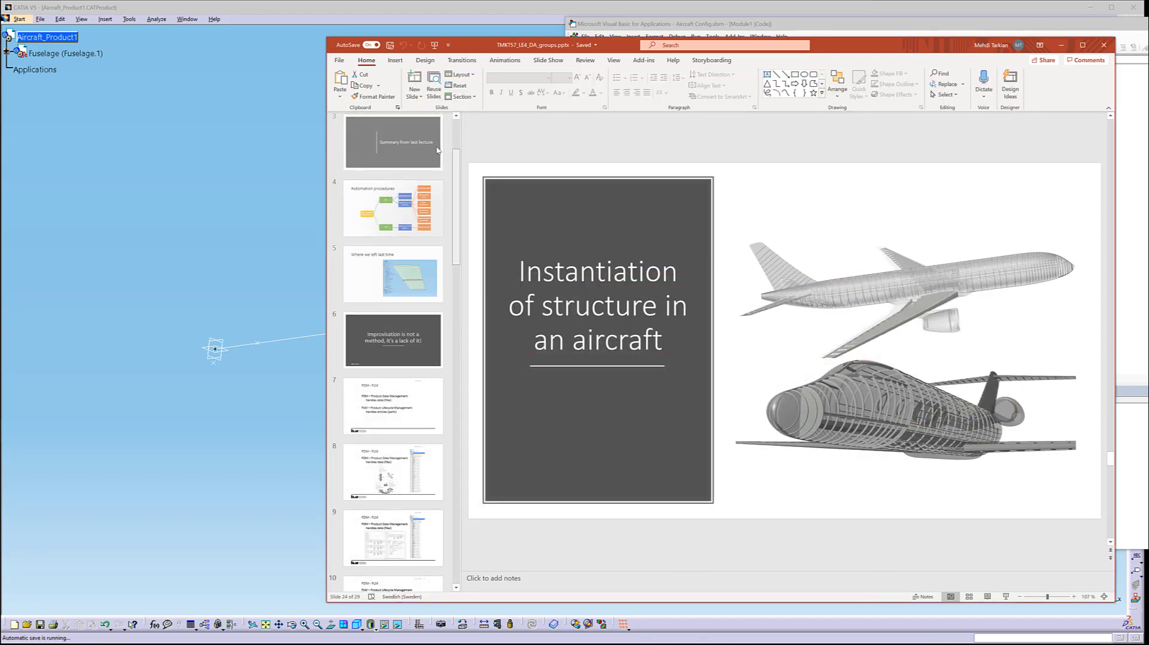
pyautogui.click(393, 263)
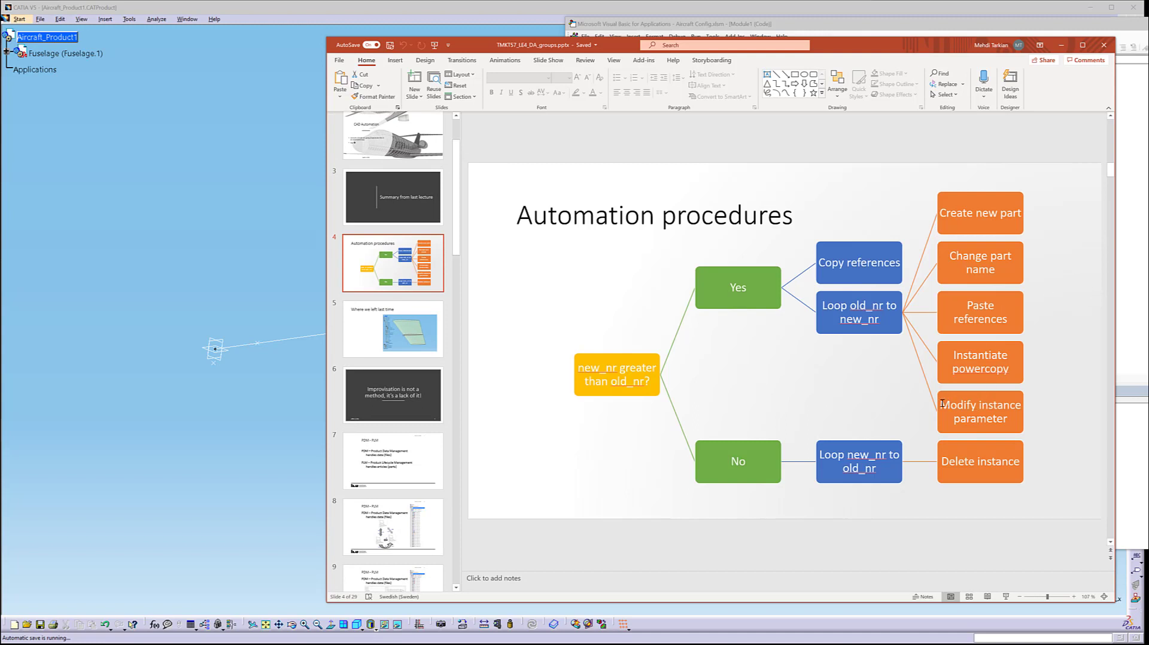
pyautogui.moveTo(942, 403); pyautogui.dragTo(1010, 421)
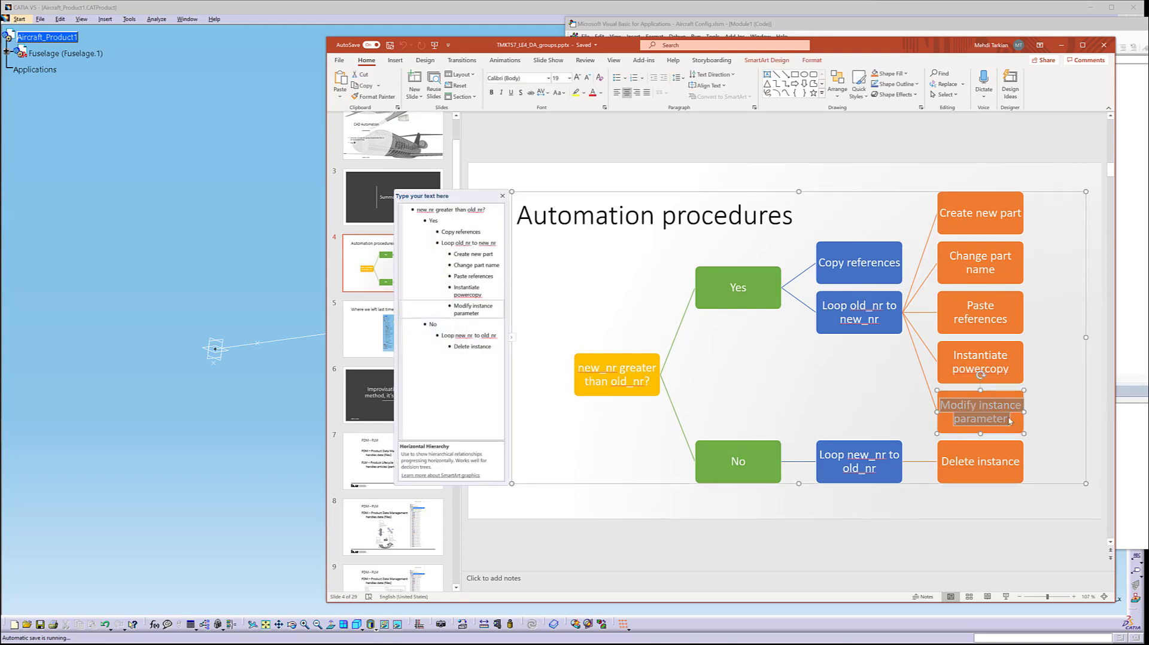
pyautogui.click(1063, 46)
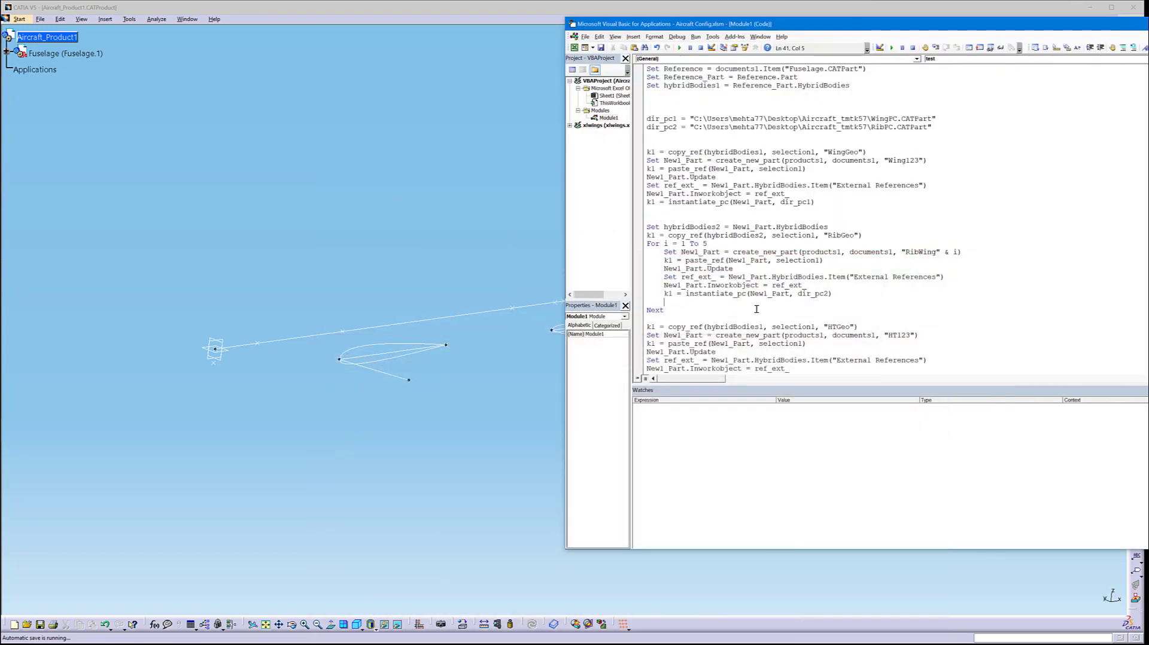
# Copy the line Set parameters1 = product1.Parameters from the start of the macro to the empty line at the end of the rib loop
pyautogui.doubleClick(682, 286)
pyautogui.click(681, 300)
pyautogui.scroll(2, 736, 228)
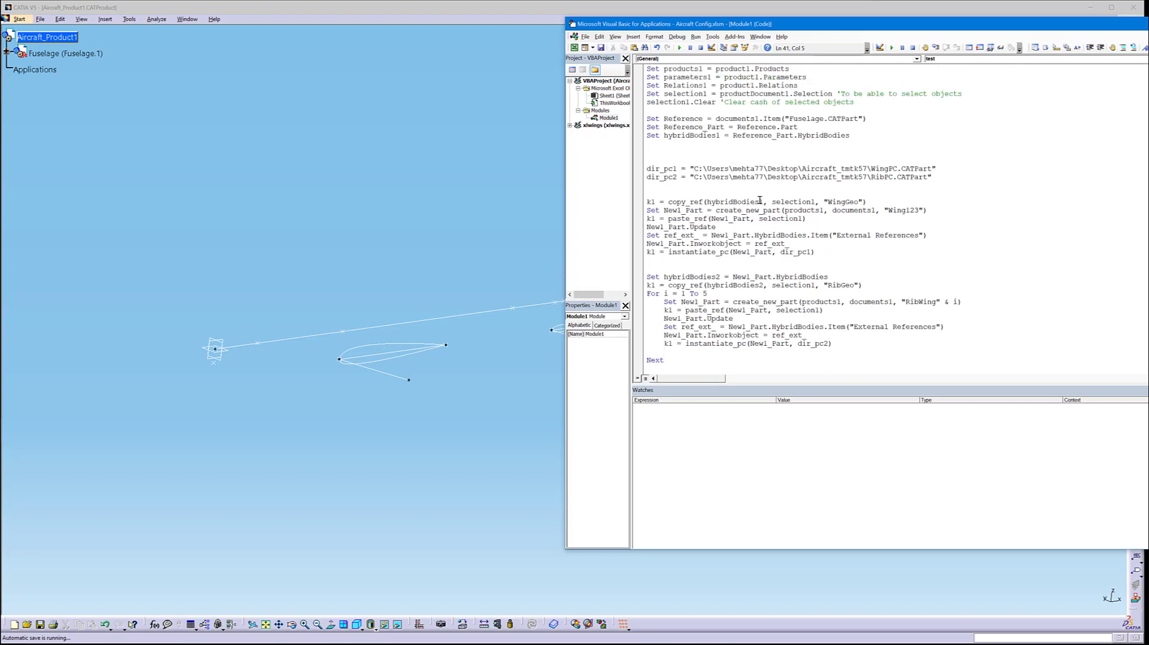
pyautogui.scroll(2, 759, 200)
pyautogui.moveTo(807, 128); pyautogui.dragTo(644, 129)
pyautogui.hotkey('ctrl', 'c')
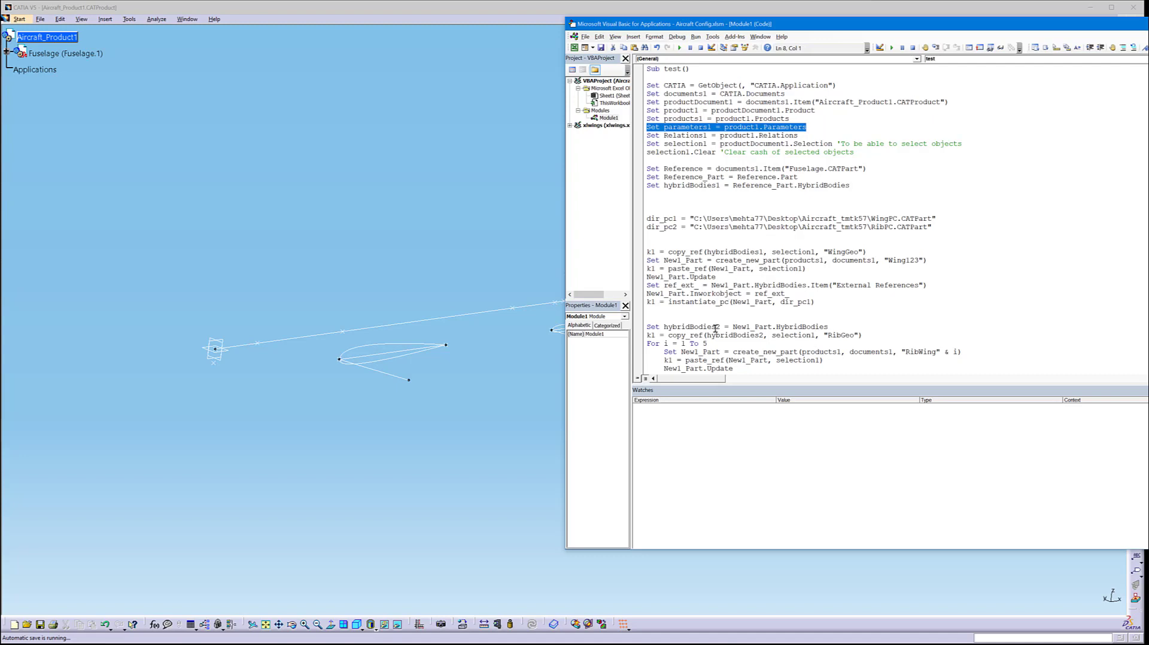
pyautogui.scroll(-5, 695, 326)
pyautogui.click(680, 274)
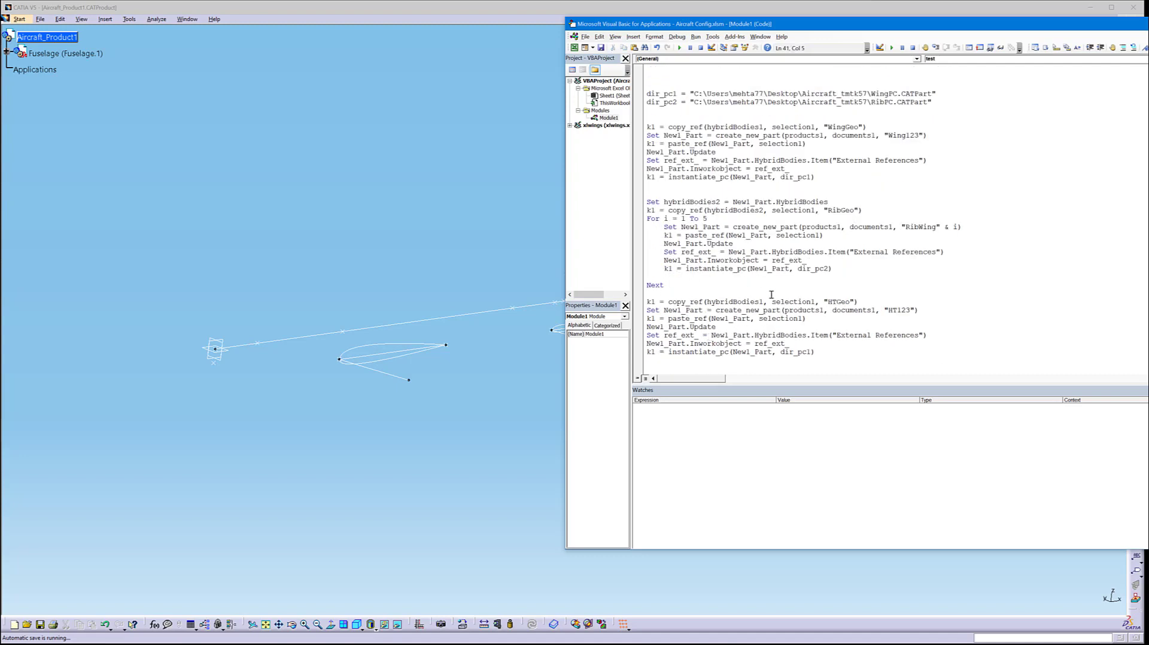
pyautogui.hotkey('ctrl', 'v')
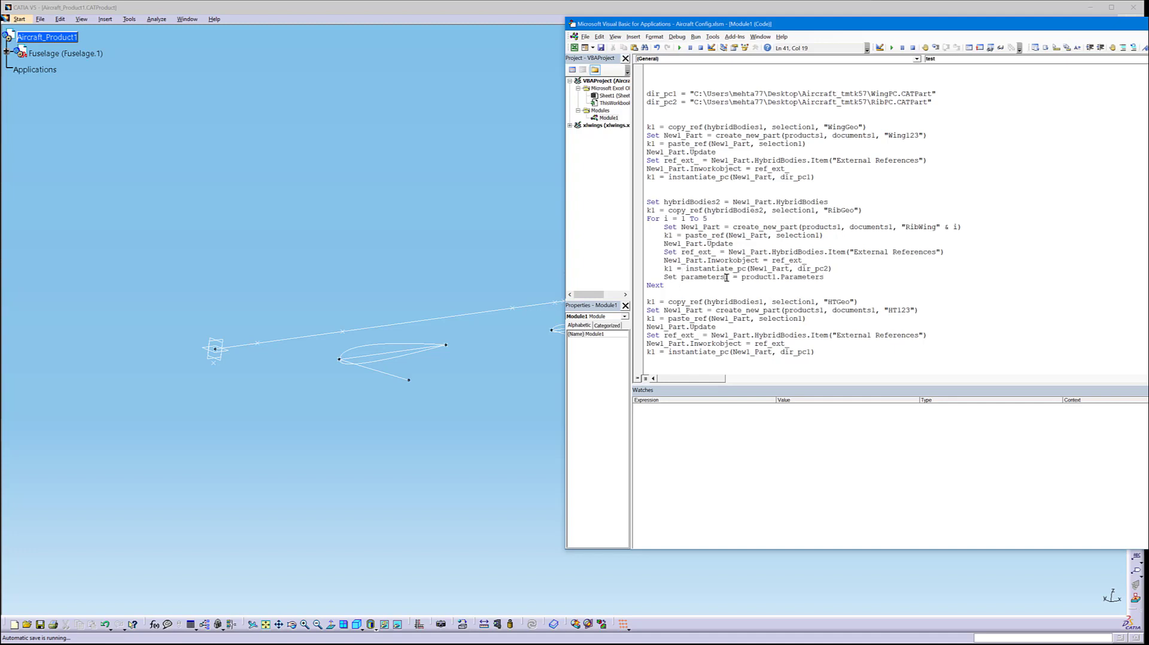
# Change the copied line to Set parameters2 = New1_Part.Parameters and add an empty line below it
pyautogui.moveTo(725, 277); pyautogui.dragTo(733, 277)
pyautogui.write('2')
pyautogui.click(828, 277)
pyautogui.doubleClick(675, 260)
pyautogui.hotkey('ctrl', 'c')
pyautogui.doubleClick(759, 277)
pyautogui.hotkey('ctrl', 'v')
pyautogui.press('Return')
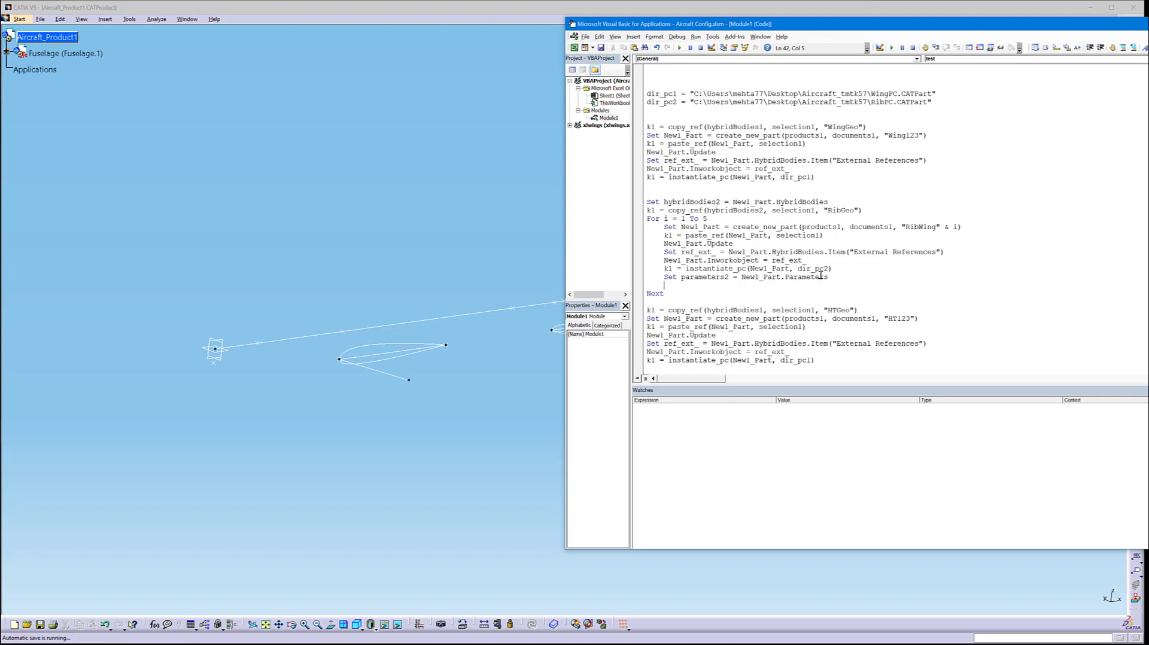
# Switch to CATIA, open the recently used part RibPC.CATPart and expand its Parameters in the tree
pyautogui.click(43, 22)
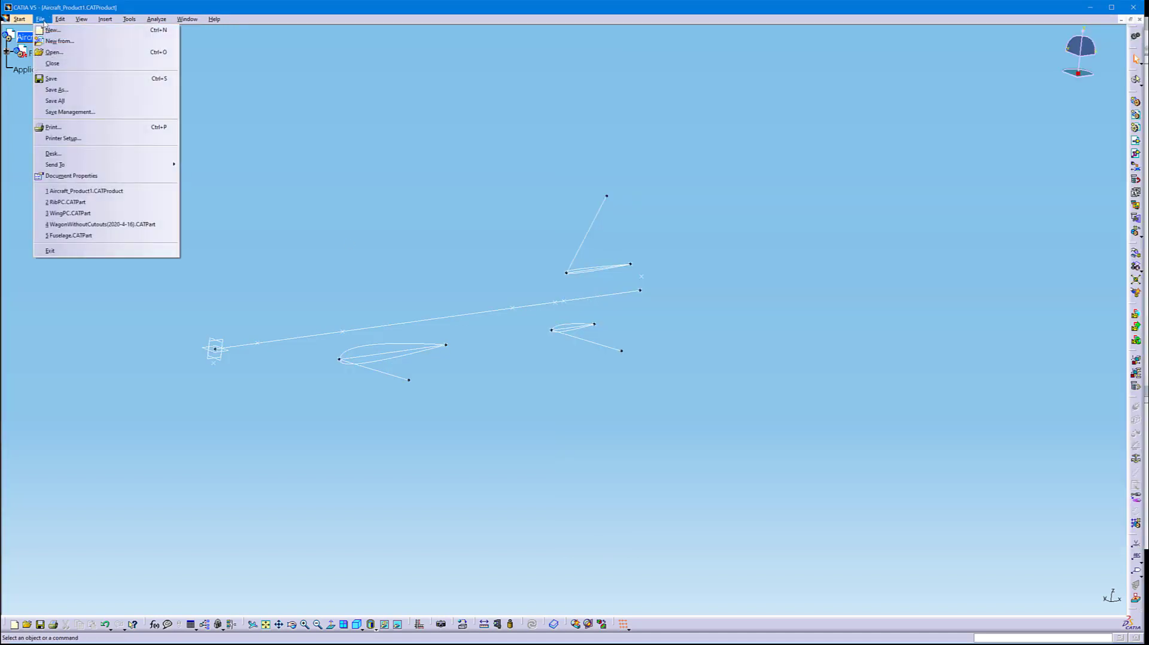
pyautogui.click(109, 202)
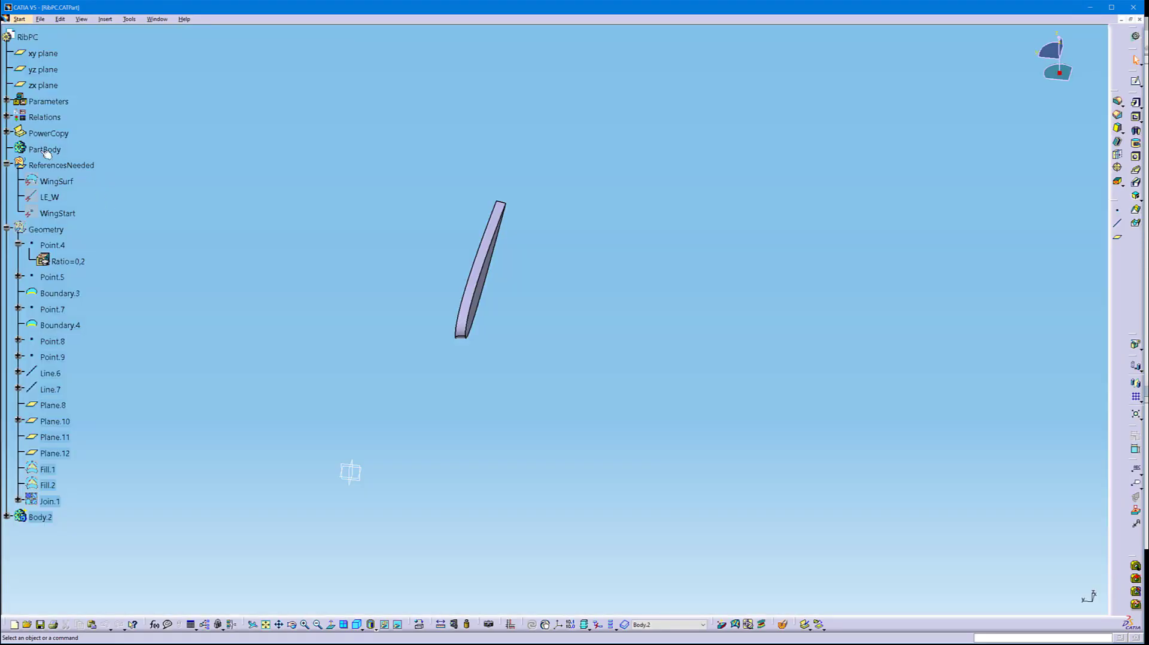
pyautogui.click(6, 101)
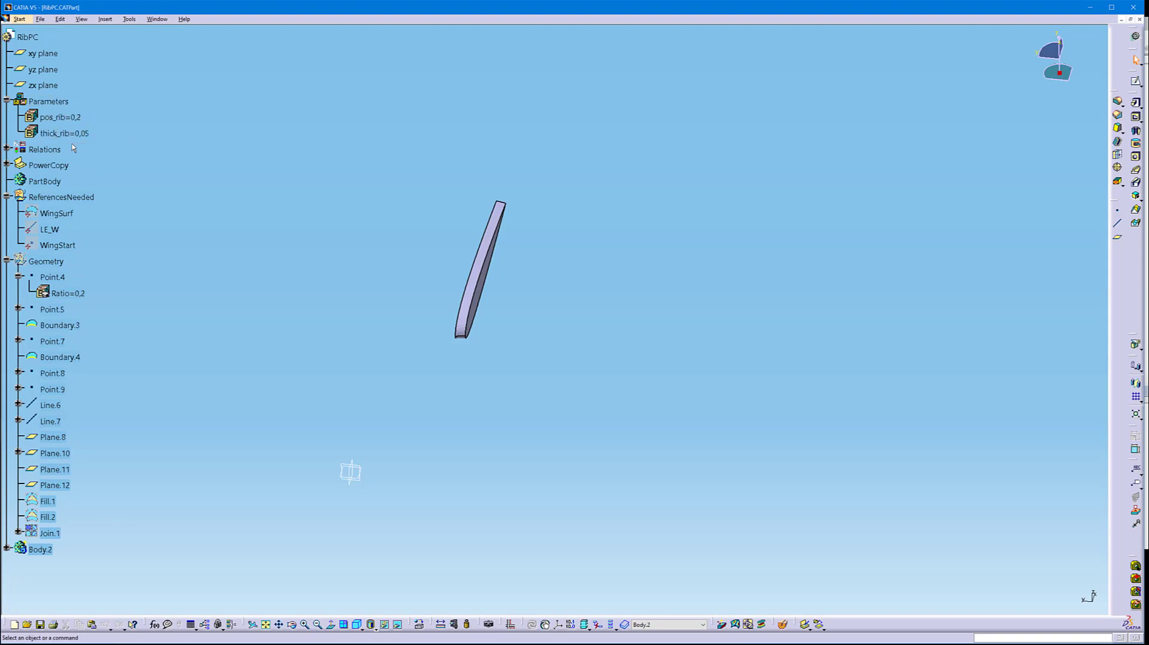
pyautogui.hotkey('alt', 'Tab')
# View the properties of the pos_rib parameter to check its local name, and close them unchanged
pyautogui.rightClick(51, 115)
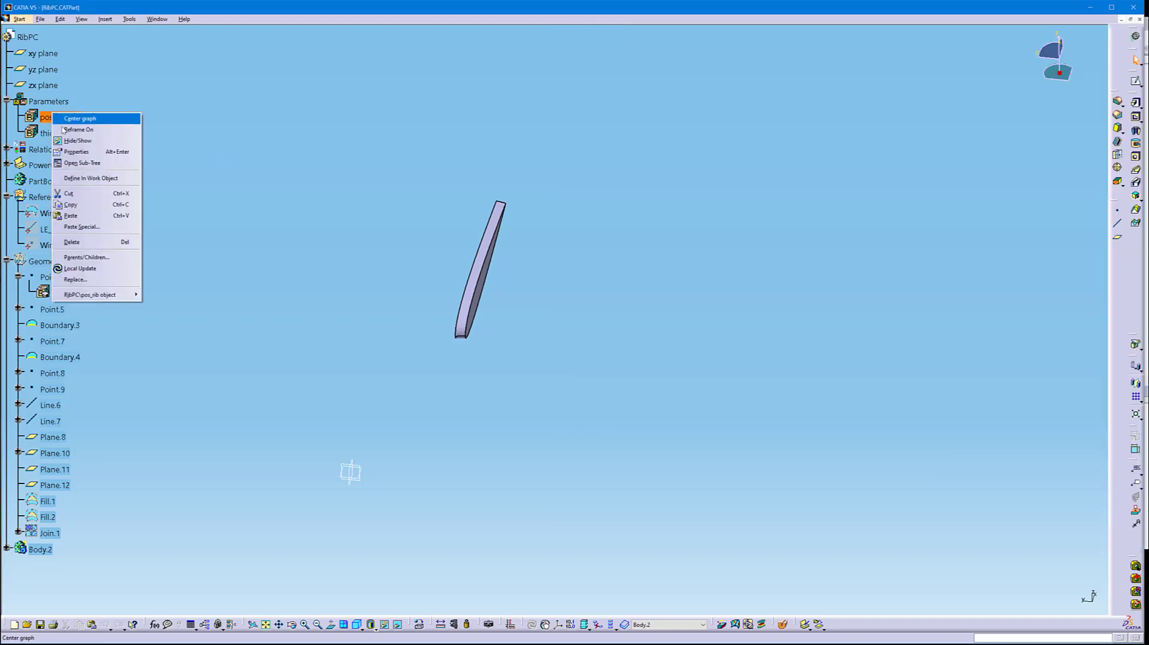
pyautogui.click(211, 132)
pyautogui.rightClick(78, 117)
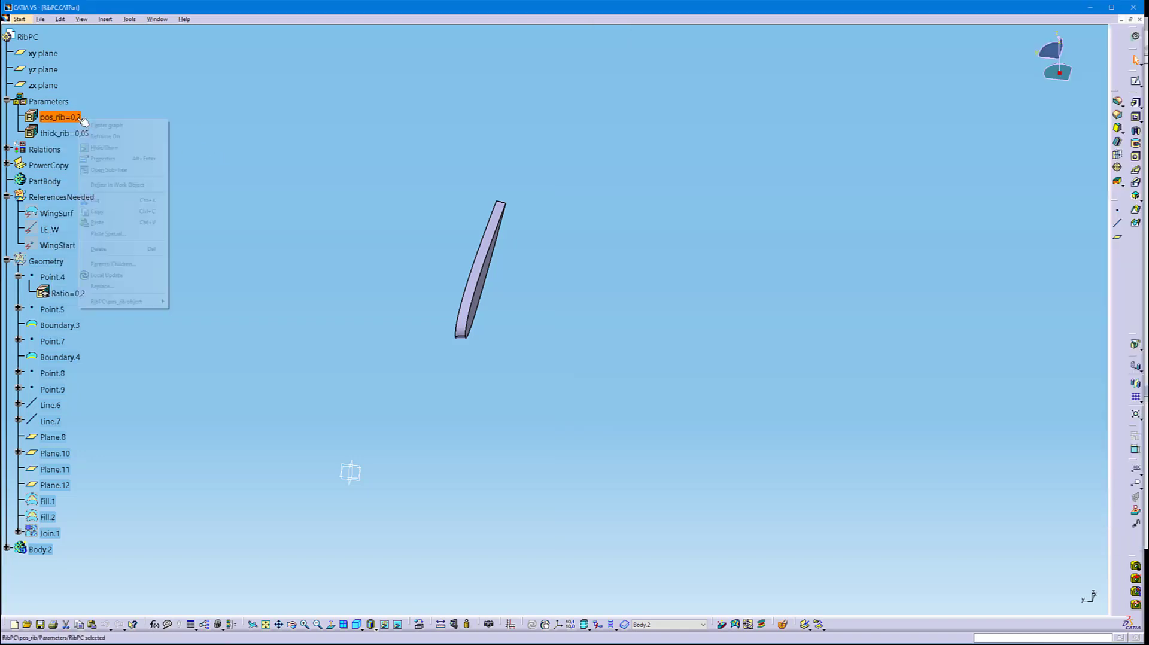
pyautogui.click(103, 158)
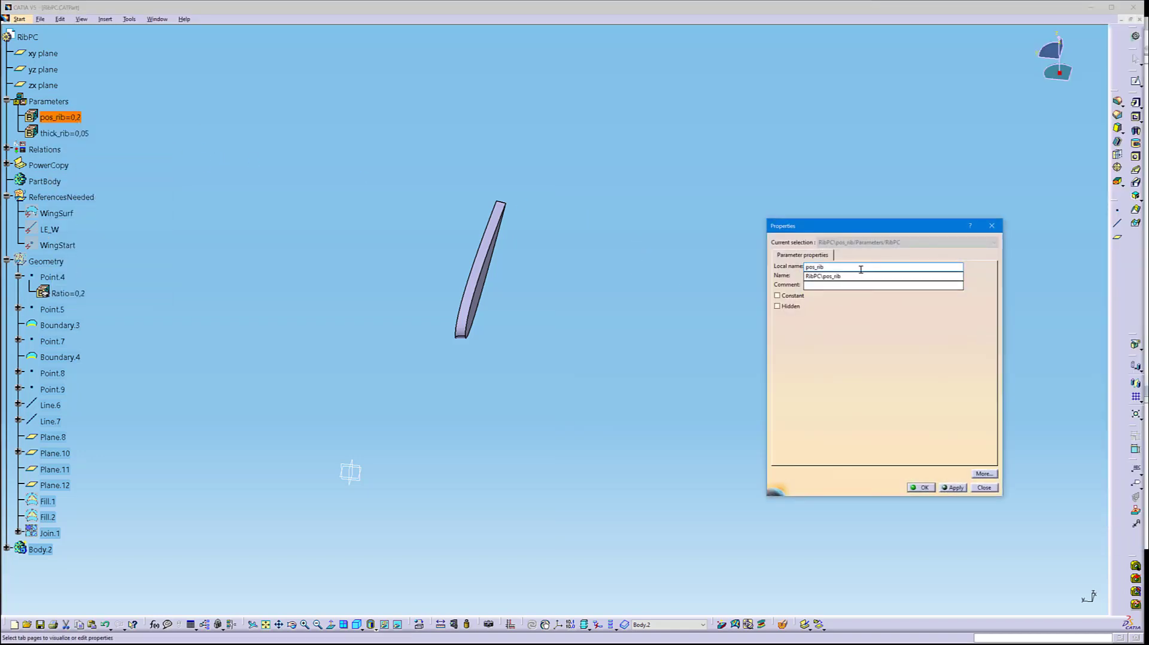
pyautogui.click(989, 488)
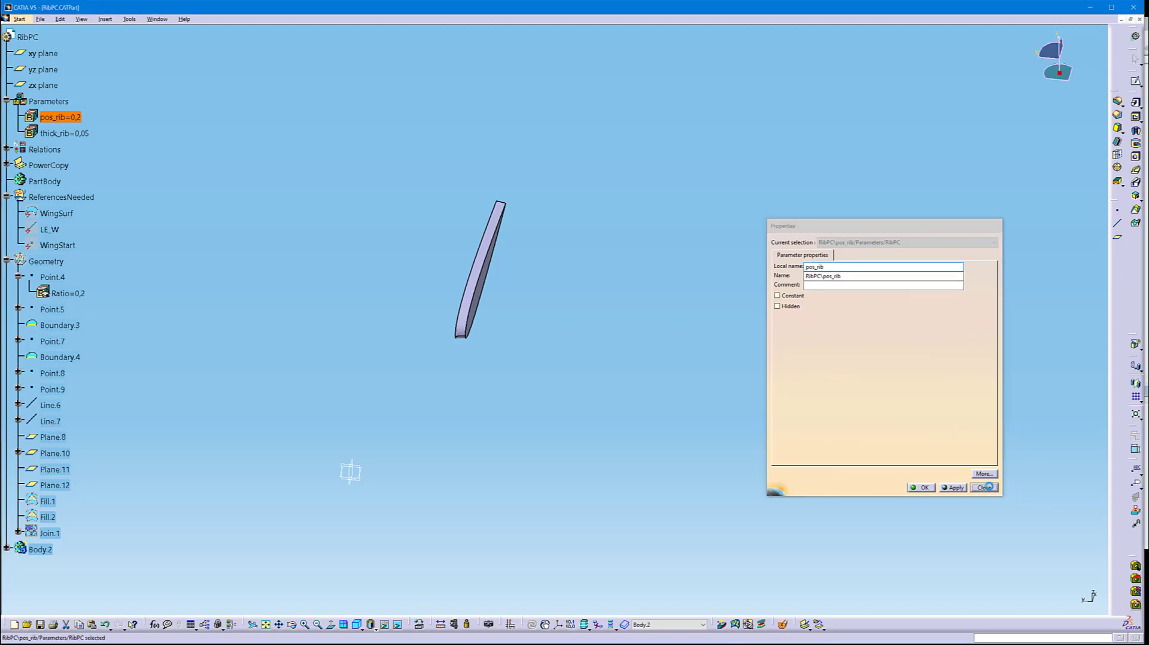
# Switch to the VBA editor and add parameters2.Item("pos_rib").Value = 0.15 * i as the last line of the rib loop
pyautogui.hotkey('alt', 'Tab')
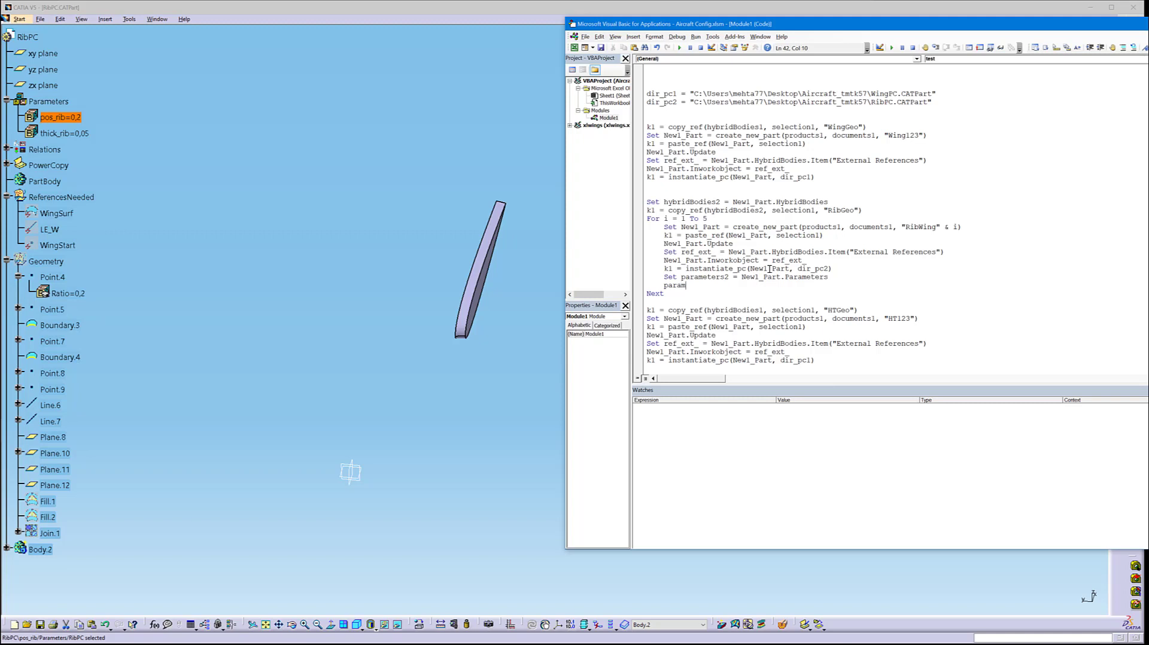
pyautogui.write('eters2.item("pos_rib").value=0.1*i')
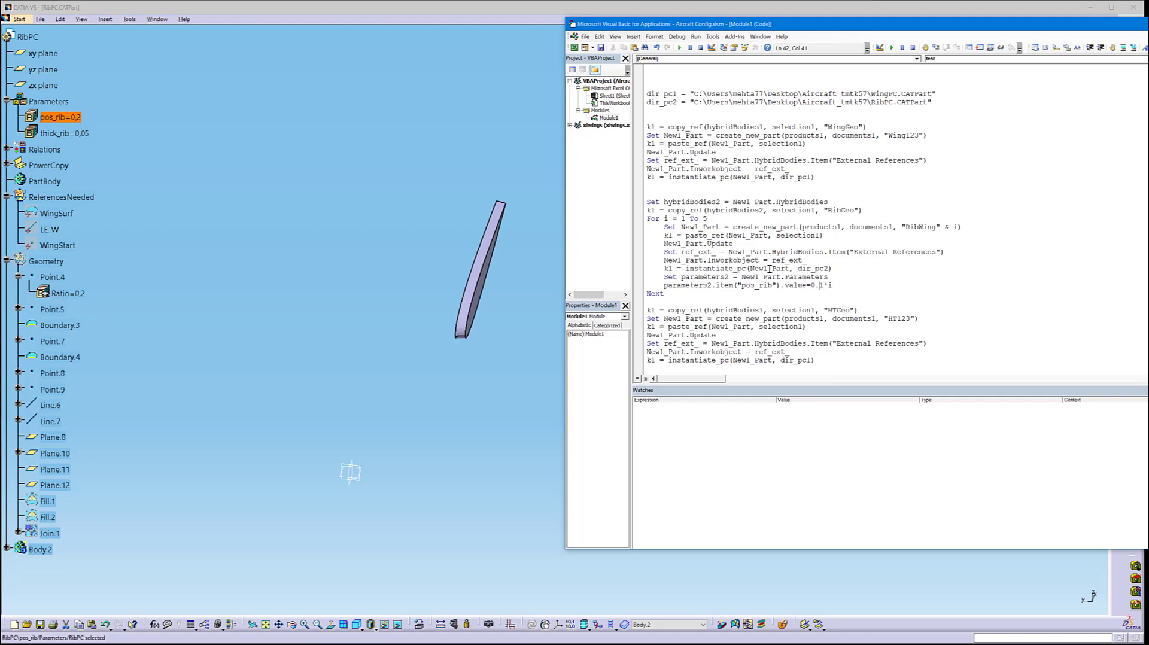
pyautogui.write('5')
pyautogui.click(870, 263)
# Highlight the statements of the For i = 1 To 5 rib loop to review them
pyautogui.moveTo(862, 285); pyautogui.dragTo(651, 219)
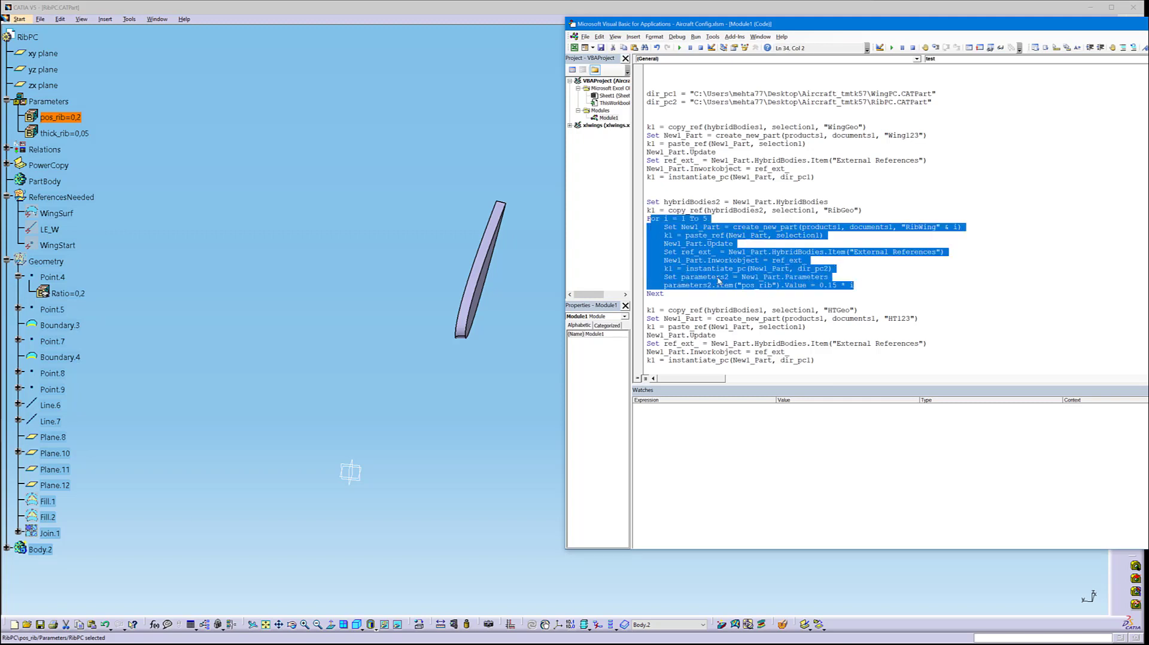
pyautogui.click(721, 327)
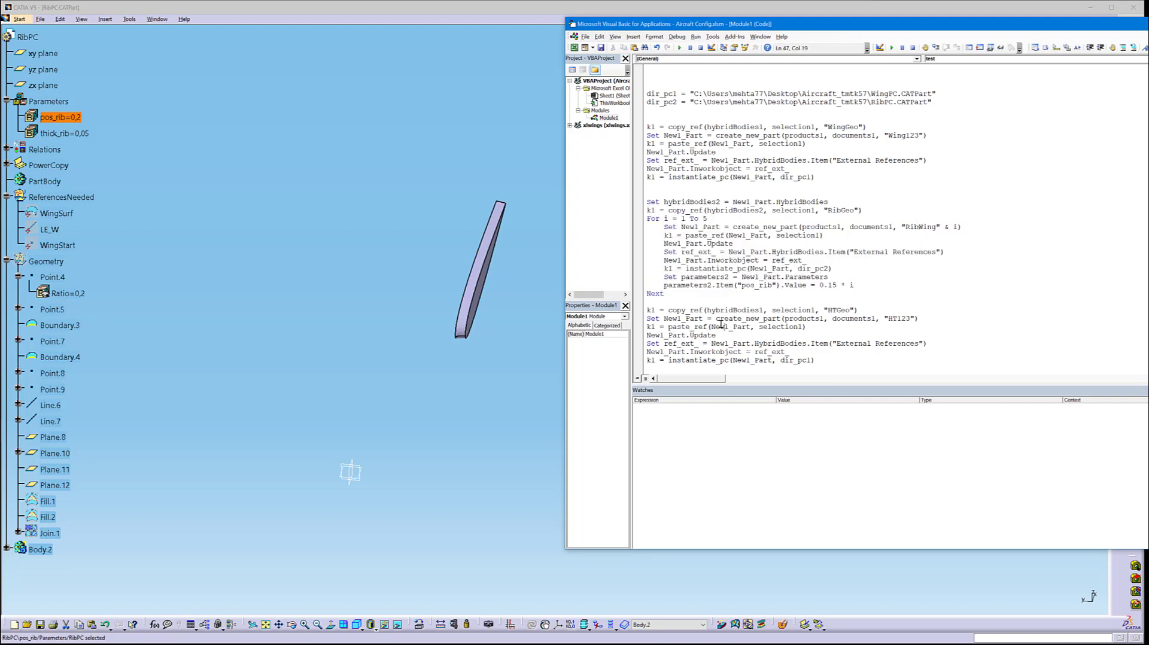
pyautogui.moveTo(653, 230); pyautogui.dragTo(696, 276)
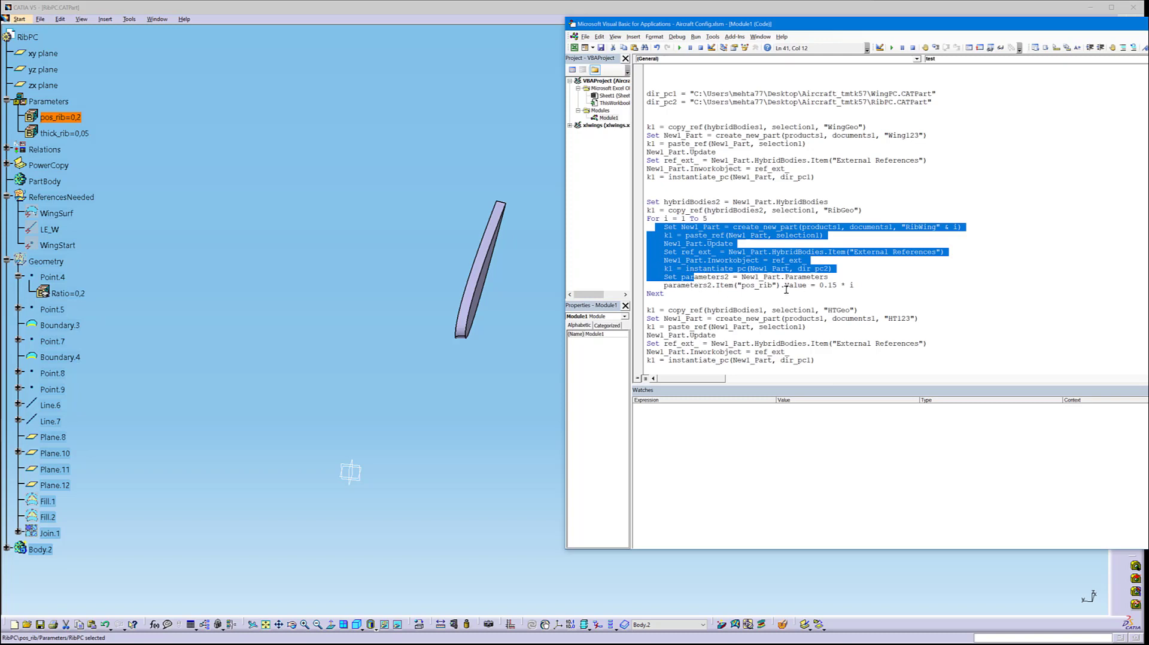
pyautogui.click(877, 285)
# Close the RibPC part in CATIA so Aircraft_Product1 is active, and return to the VBA editor
pyautogui.click(311, 222)
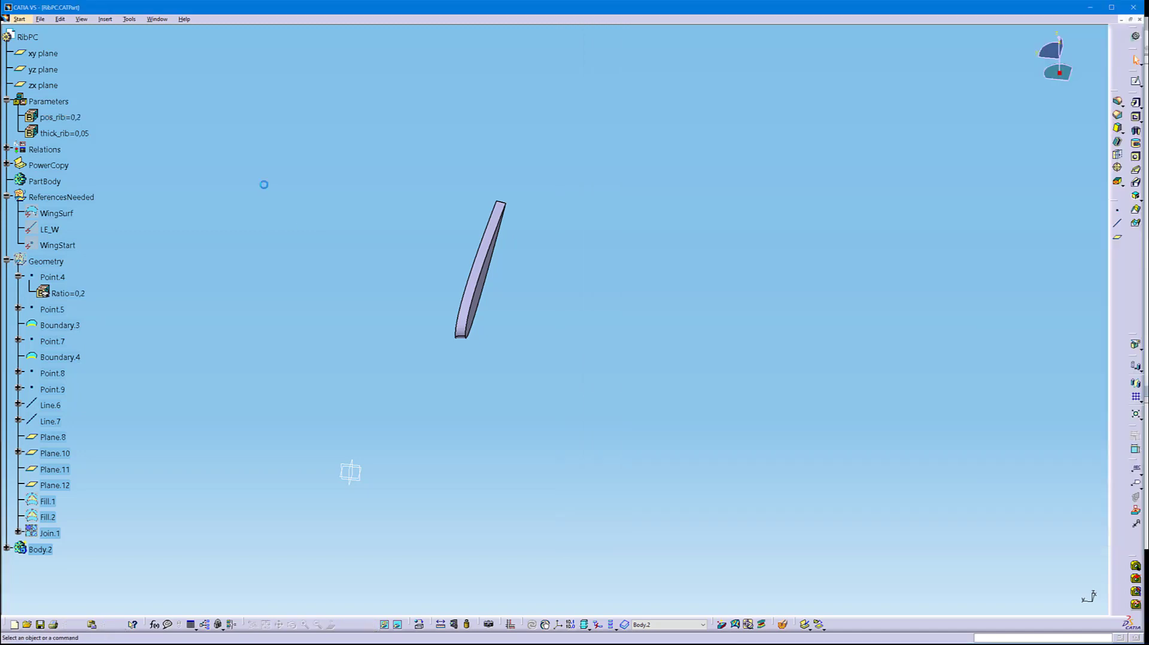
pyautogui.click(1140, 19)
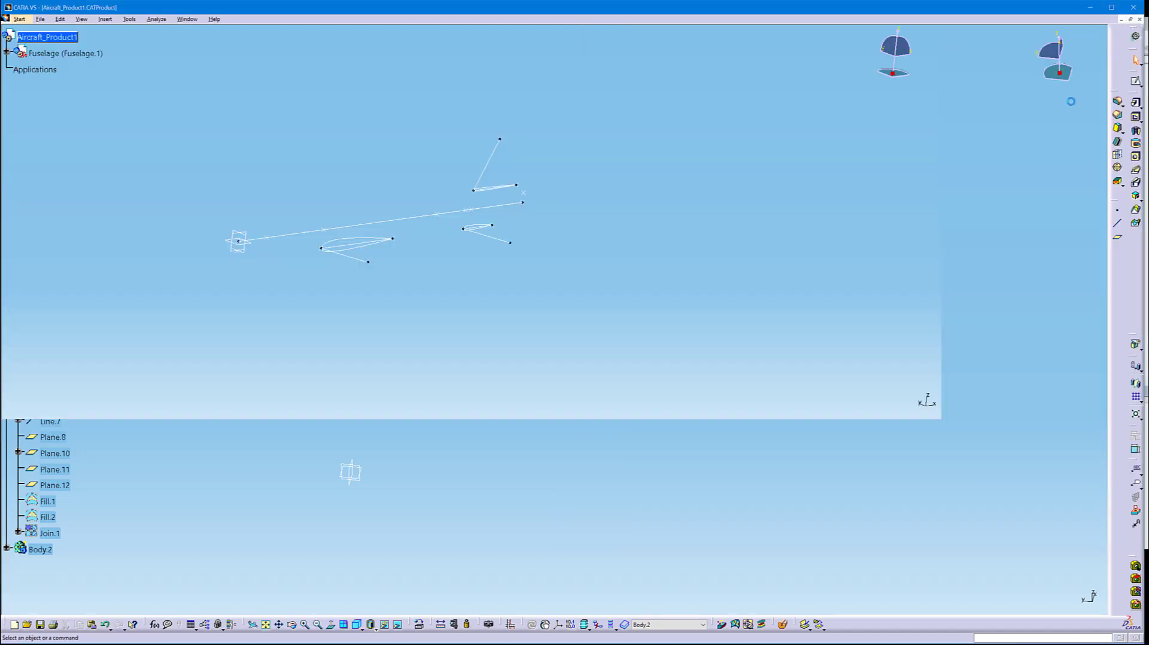
pyautogui.hotkey('alt', 'Tab')
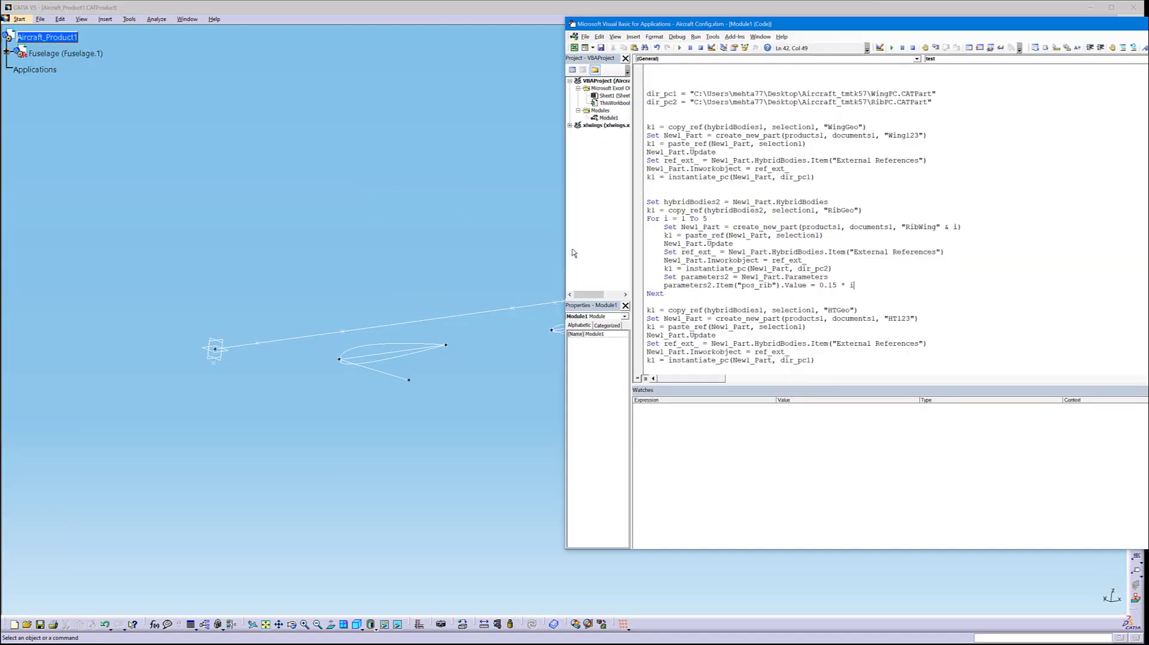
# Run the macro, switch to CATIA and update the whole aircraft product
pyautogui.click(680, 48)
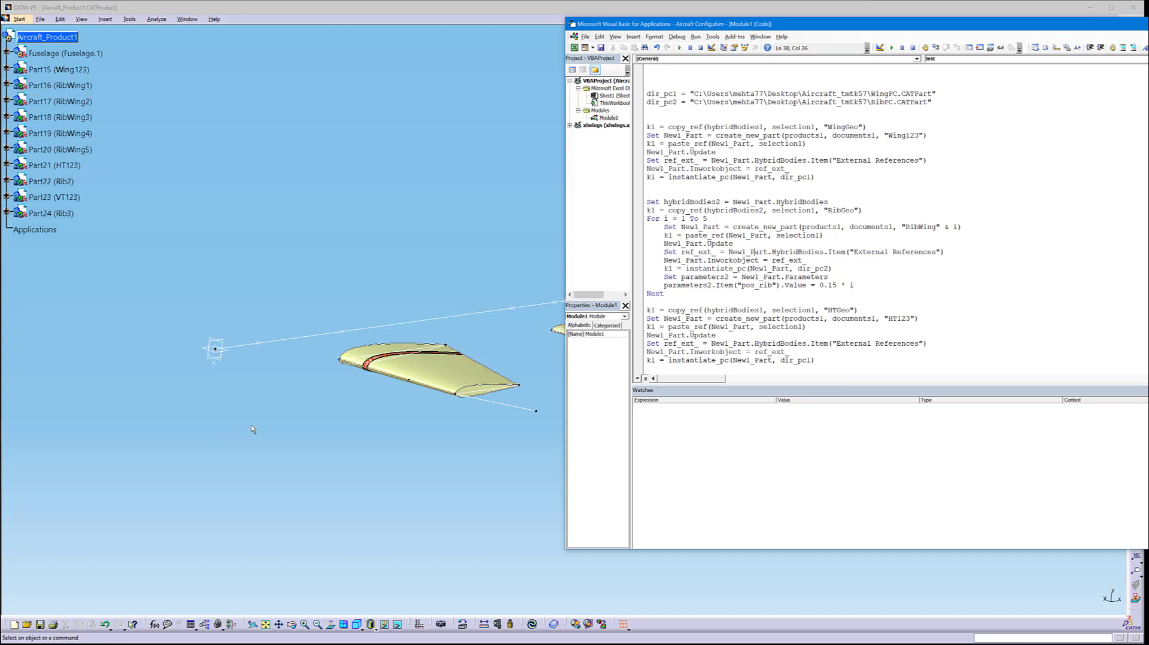
pyautogui.click(378, 407)
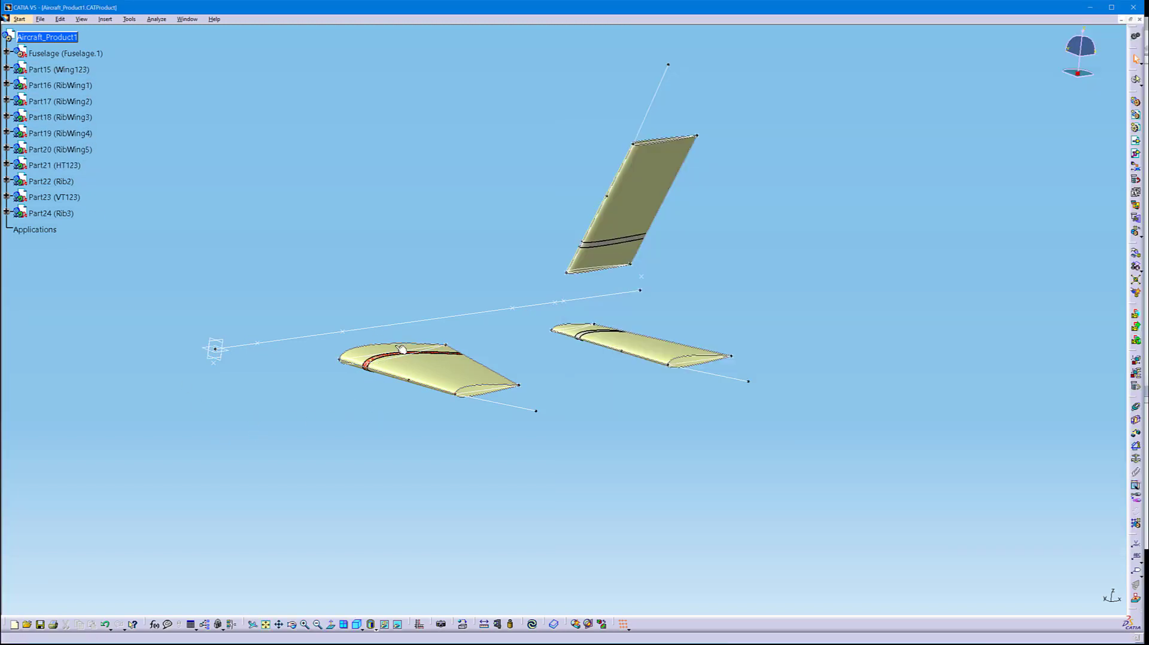
pyautogui.click(532, 624)
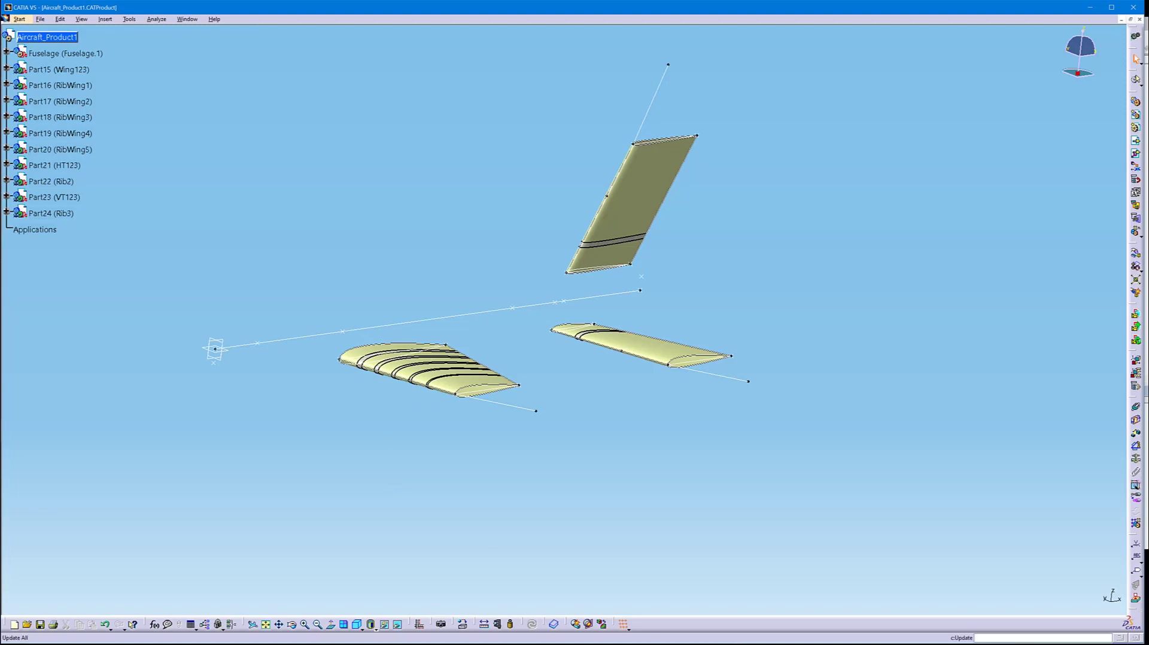
# Hide the overlapping wing surfaces of the wing part and the RibWing parts one after another to expose the ribs
pyautogui.moveTo(410, 364); pyautogui.dragTo(397, 314, button='middle')
pyautogui.moveTo(363, 359); pyautogui.dragTo(371, 281, button='middle')
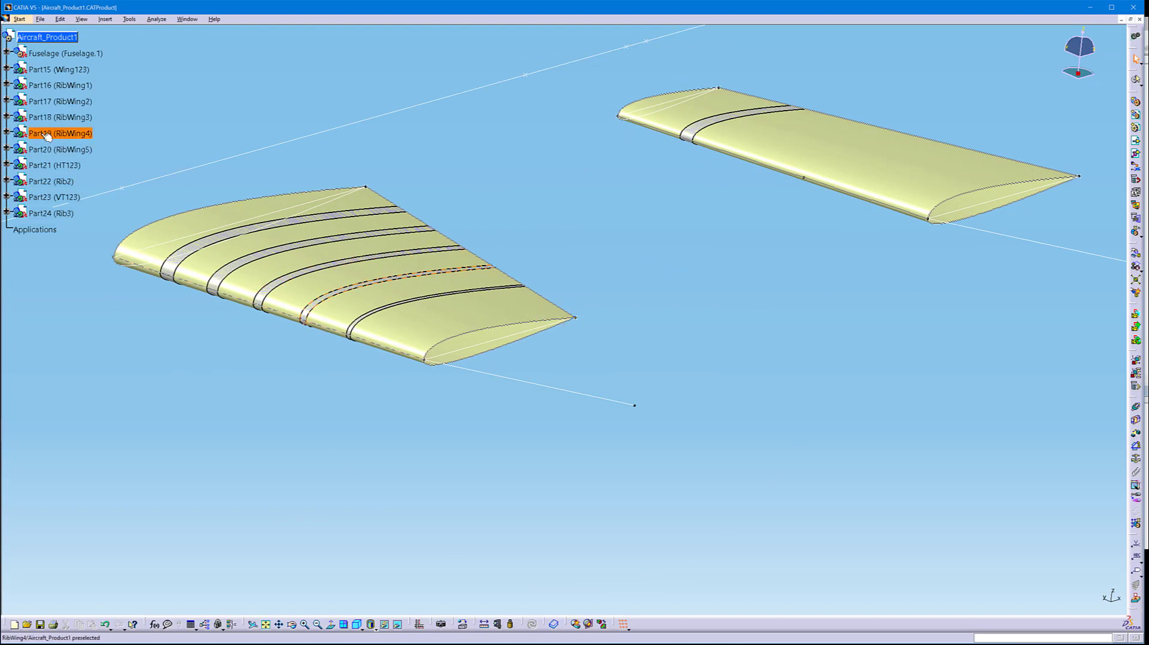
pyautogui.rightClick(451, 312)
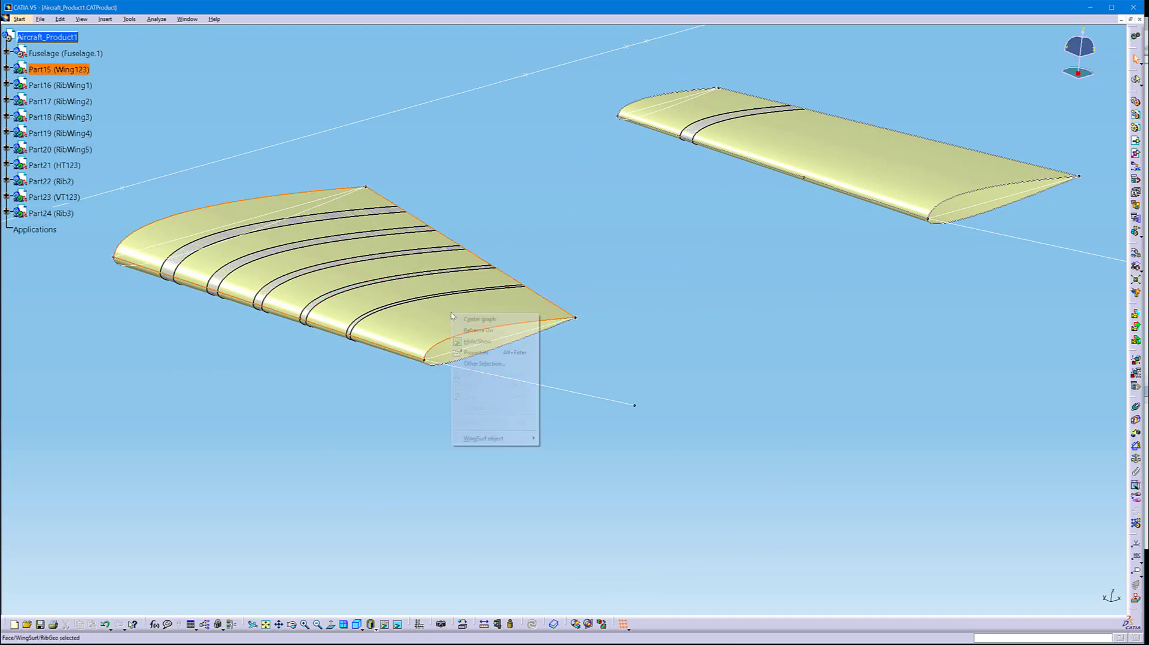
pyautogui.click(470, 340)
pyautogui.rightClick(450, 317)
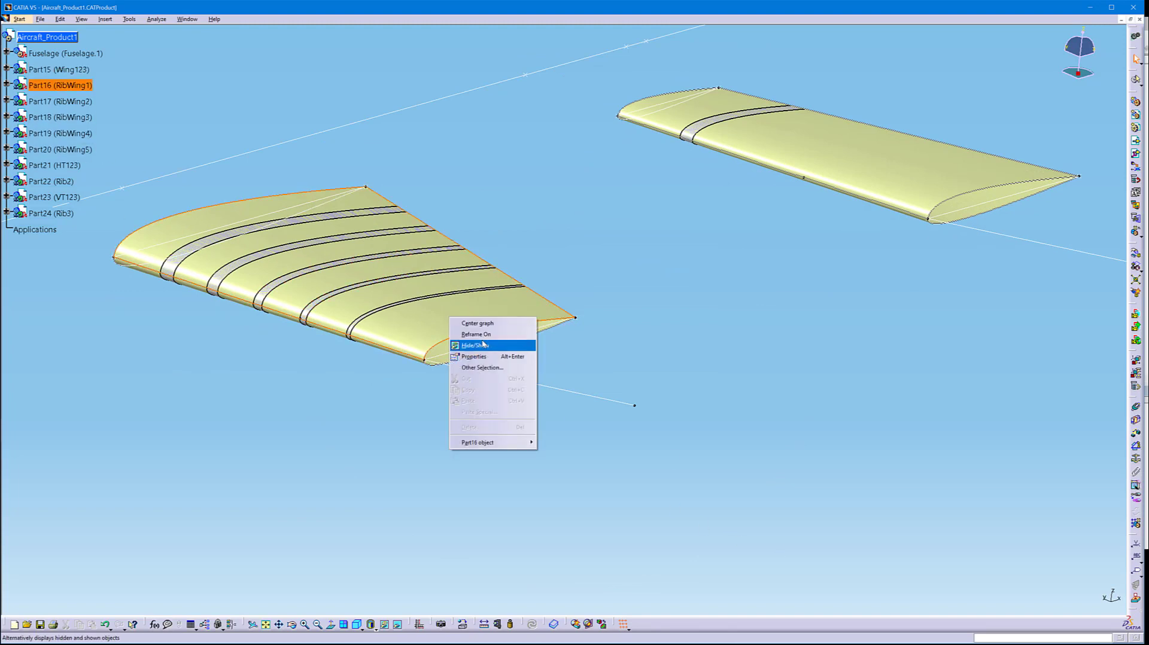
pyautogui.click(474, 345)
pyautogui.rightClick(449, 325)
pyautogui.click(473, 353)
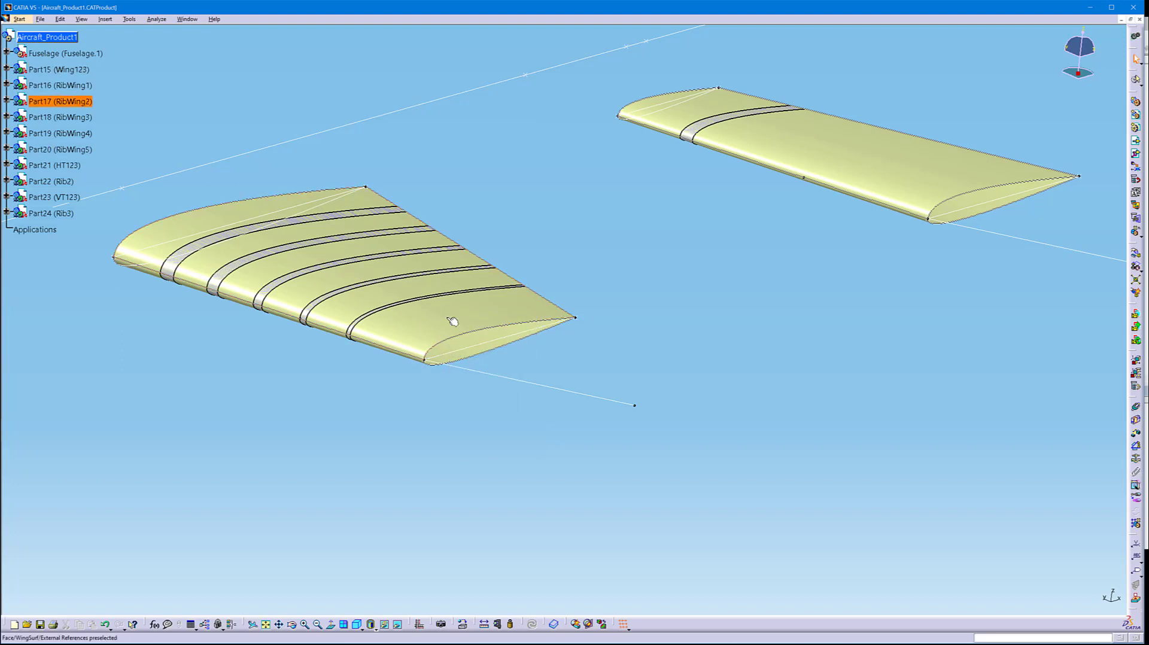
pyautogui.rightClick(449, 319)
pyautogui.click(472, 345)
pyautogui.rightClick(464, 312)
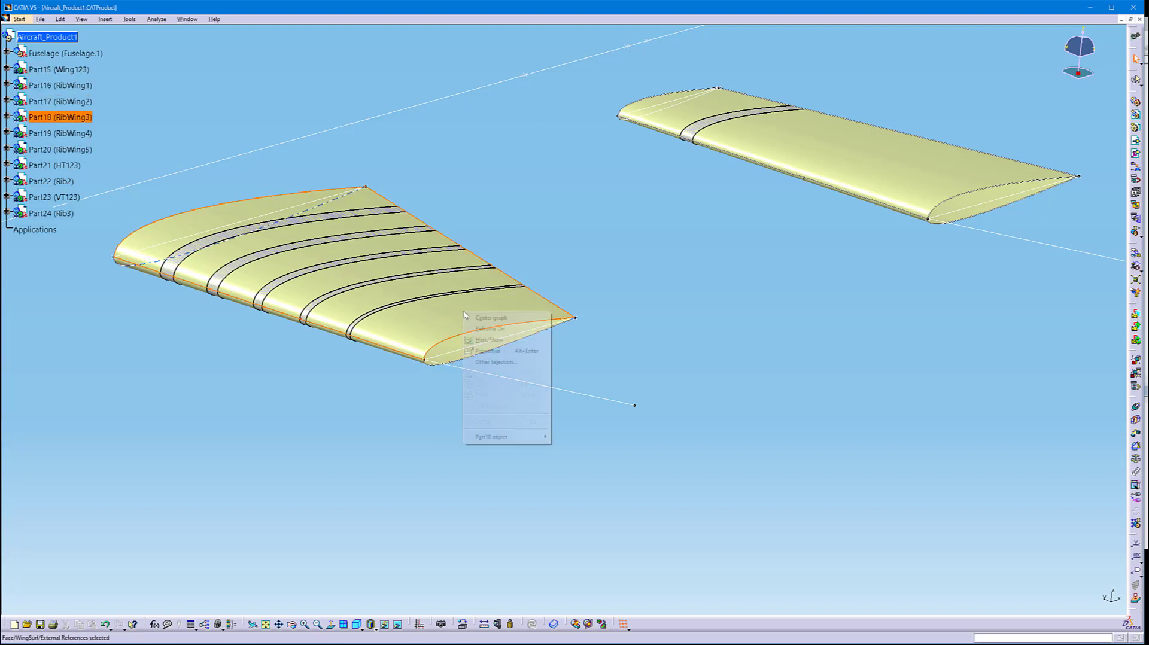
pyautogui.click(487, 351)
pyautogui.press('Escape')
pyautogui.rightClick(462, 318)
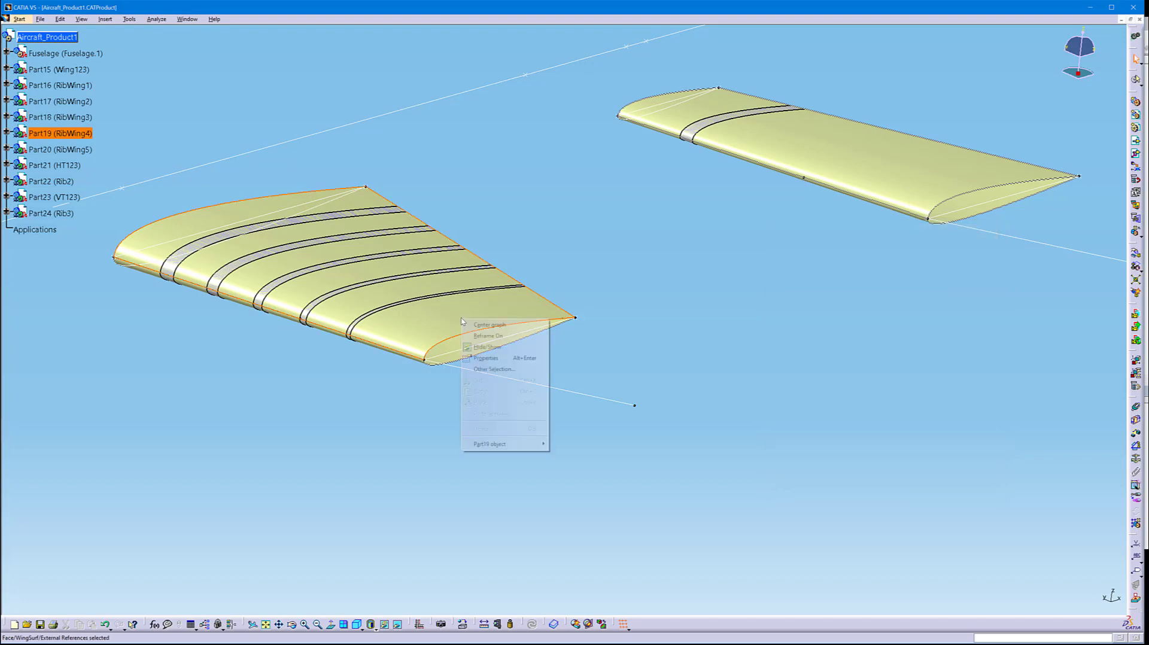
pyautogui.click(482, 347)
pyautogui.rightClick(466, 322)
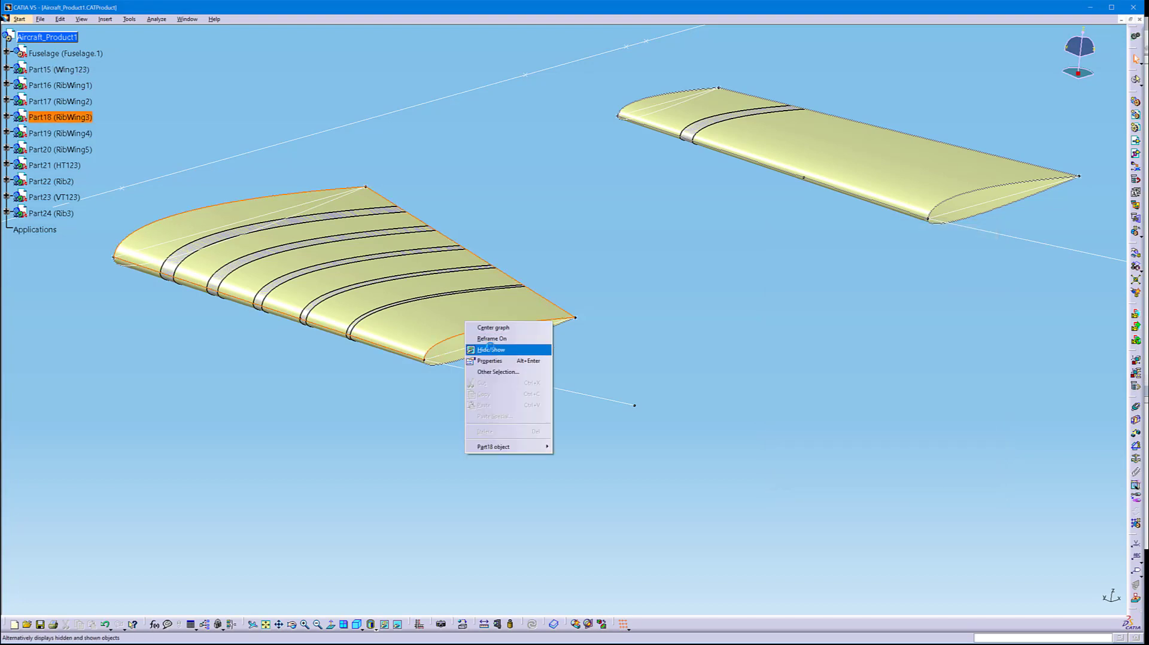
pyautogui.click(490, 349)
pyautogui.moveTo(461, 350); pyautogui.dragTo(462, 408, button='middle')
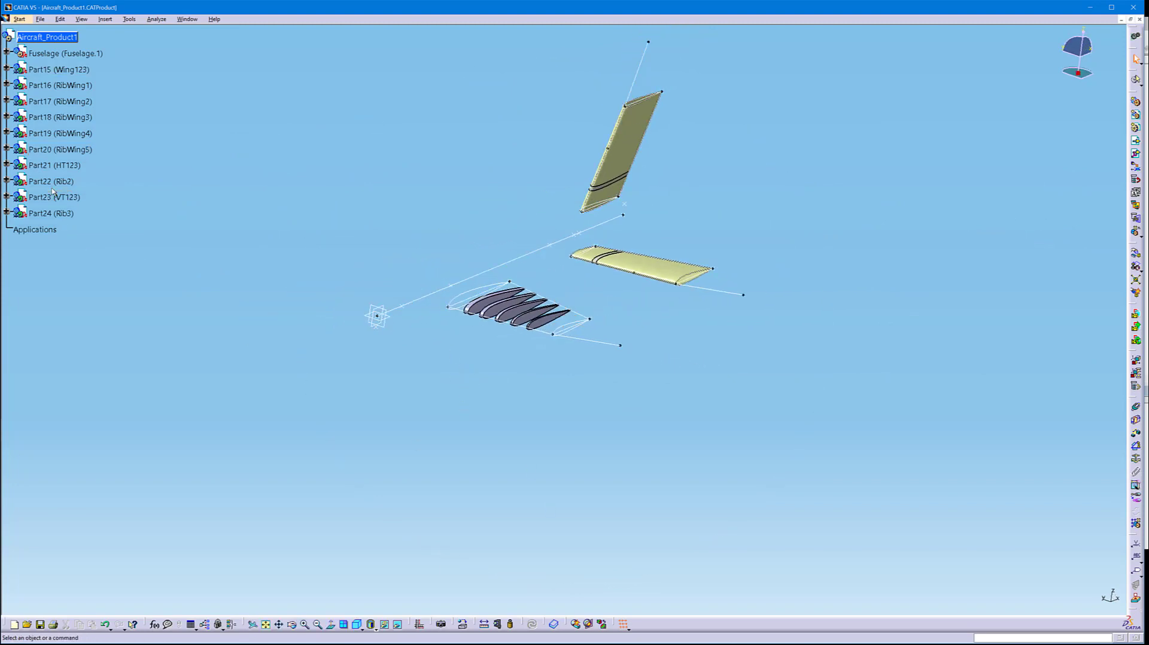
# Delete all generated parts from Wing123 to Rib3 from the product, keeping only the Fuselage, and dismiss the dialogs
pyautogui.click(51, 213)
pyautogui.keyDown('shift'); pyautogui.click(58, 70); pyautogui.keyUp('shift')
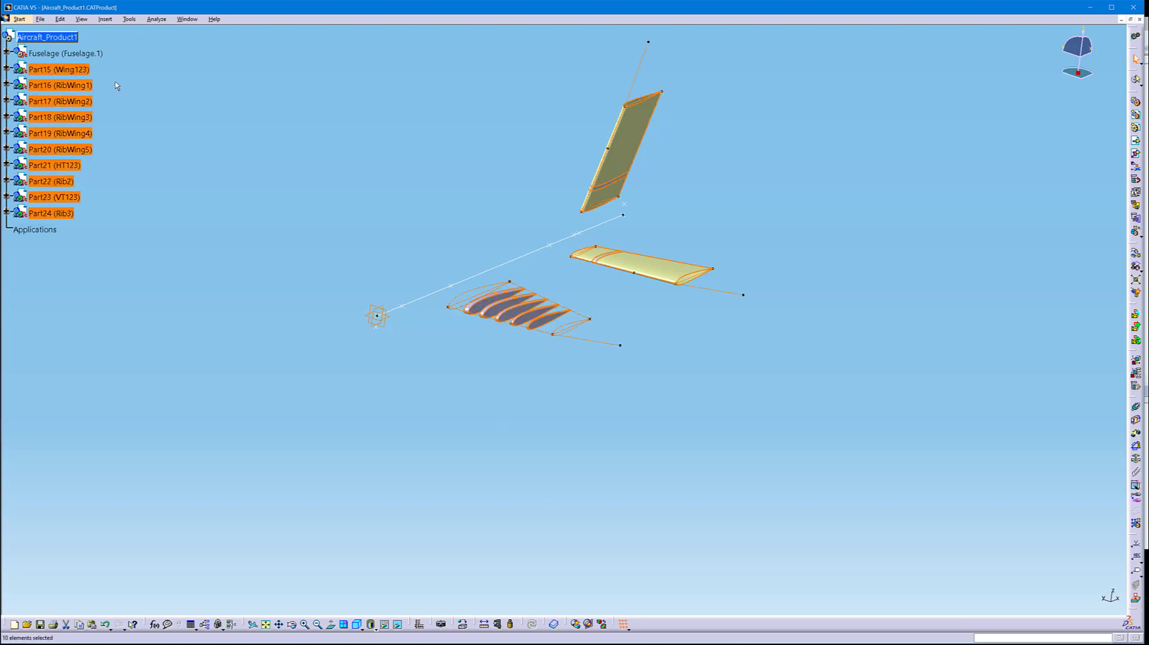
pyautogui.press('Delete')
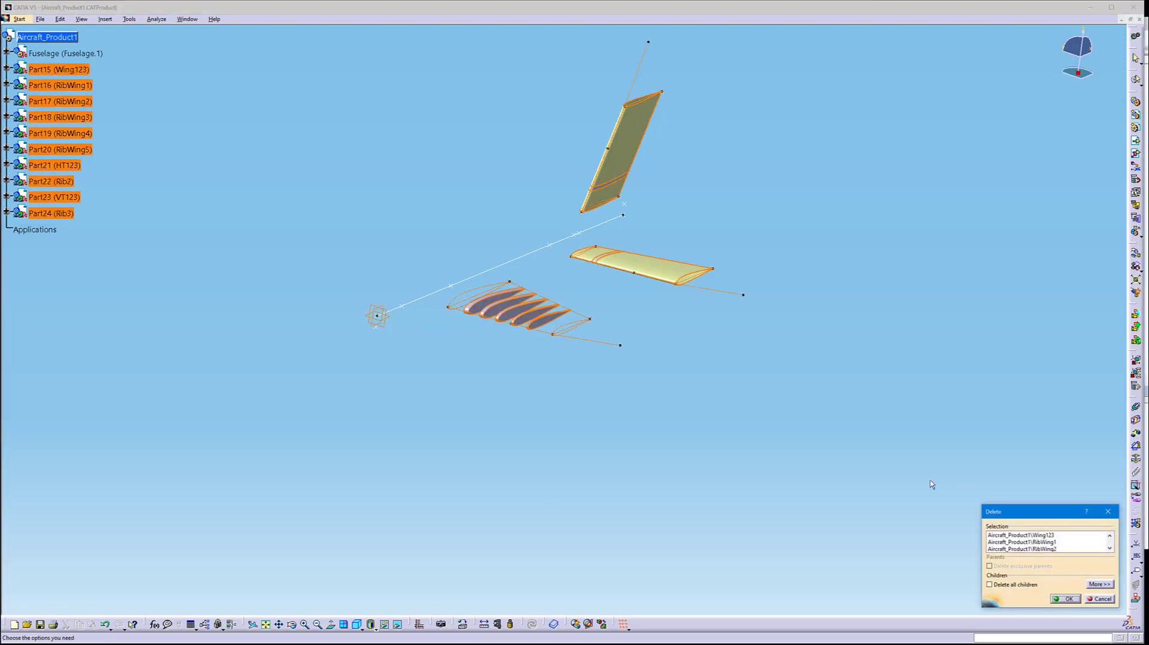
pyautogui.click(1067, 599)
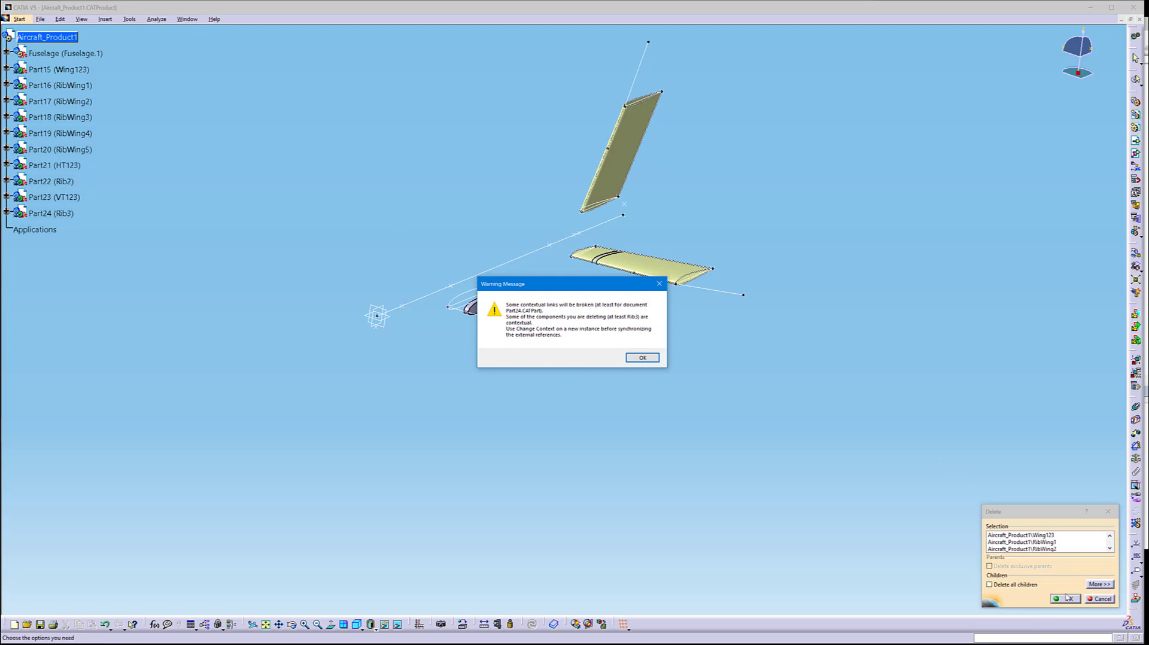
pyautogui.click(637, 356)
pyautogui.click(602, 388)
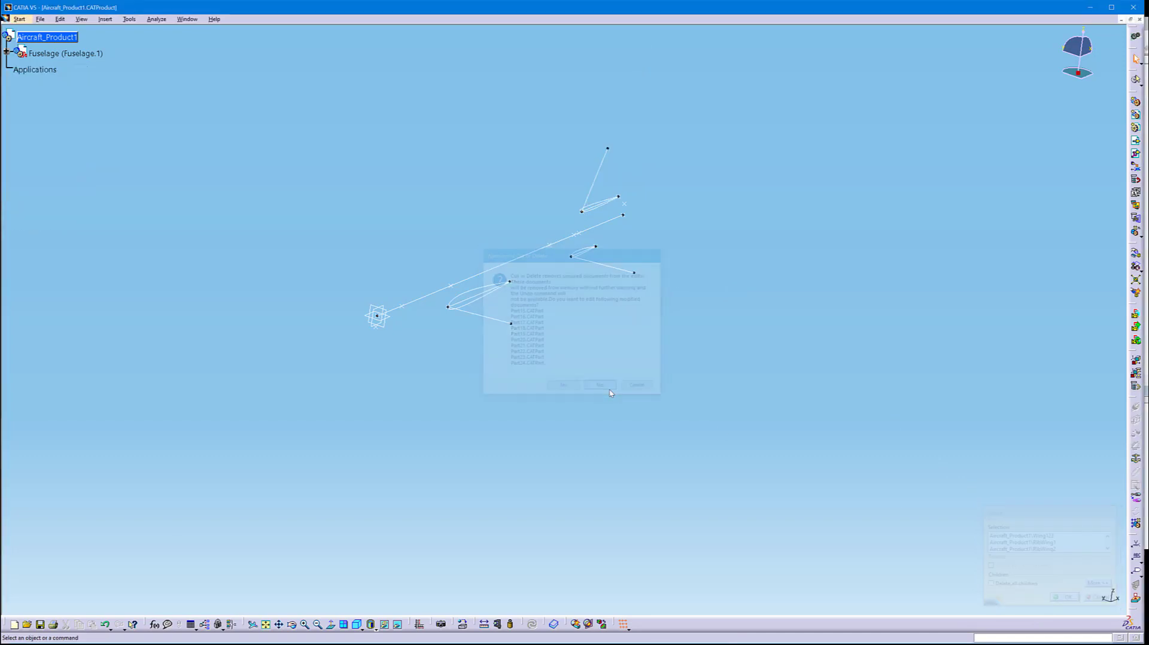
# Switch to the VBA editor and add New1_Part.Update as a new line after the pos_rib assignment in the rib loop
pyautogui.hotkey('alt', 'Tab')
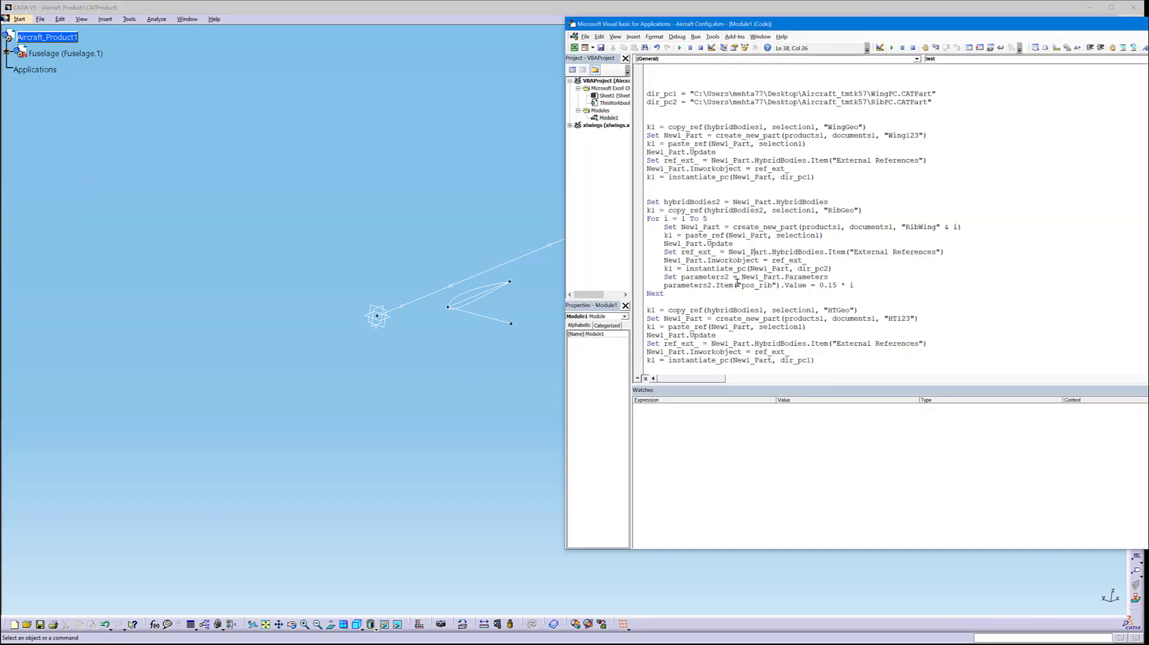
pyautogui.scroll(-2, 737, 281)
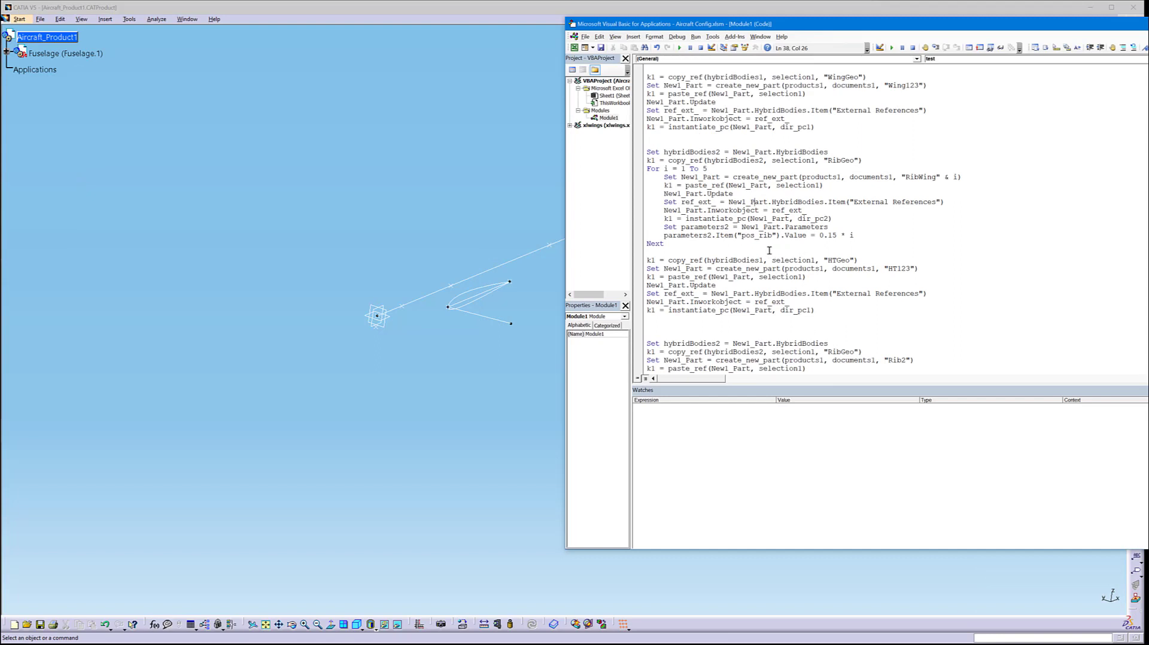
pyautogui.scroll(-2, 724, 245)
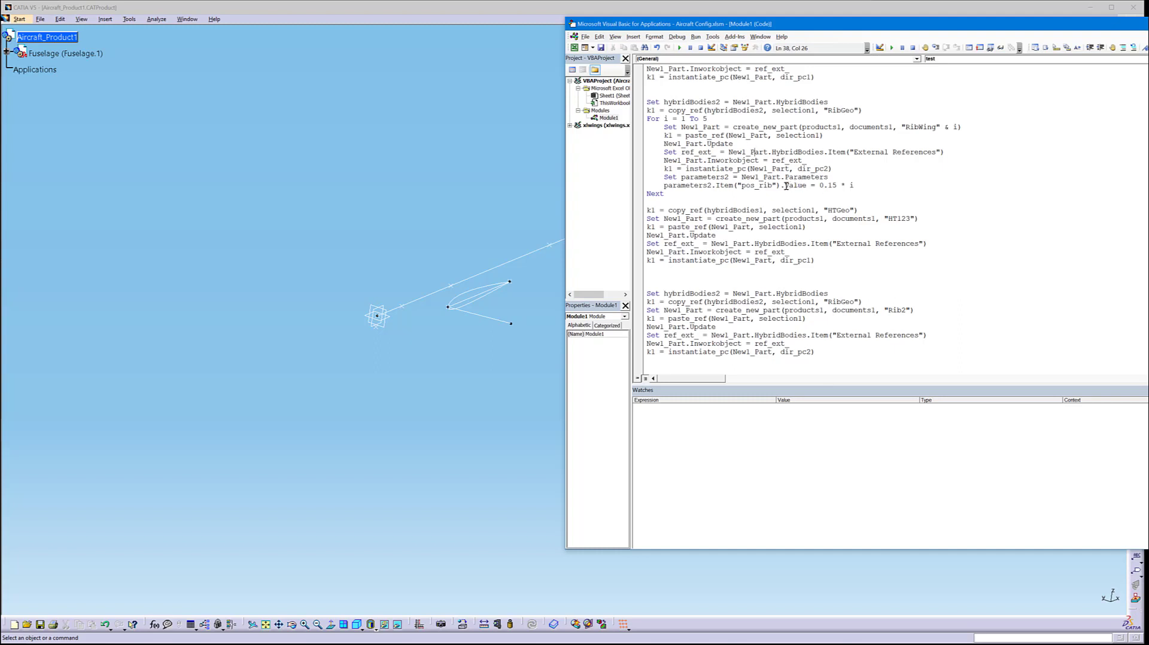
pyautogui.click(862, 186)
pyautogui.press('Return')
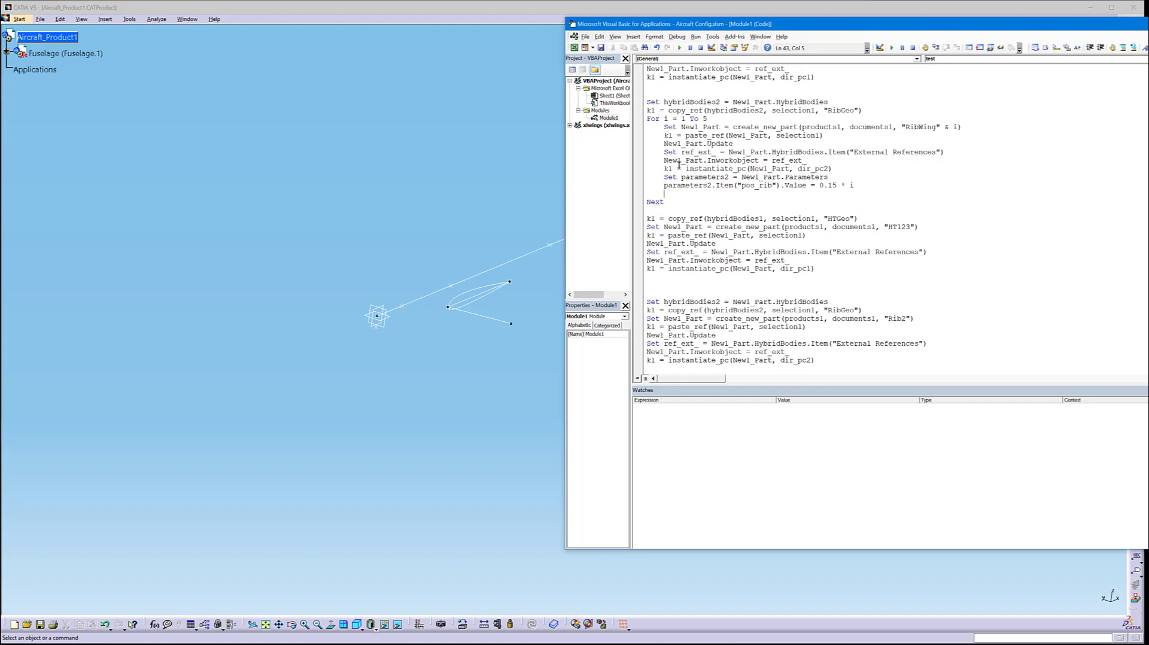
pyautogui.doubleClick(679, 161)
pyautogui.hotkey('ctrl', 'c')
pyautogui.click(683, 194)
pyautogui.hotkey('ctrl', 'v')
pyautogui.write('.update')
# Go down the module to the helper functions and examine the code of paste_ref and instantiate_pc
pyautogui.press('Down')
pyautogui.press('Down')
pyautogui.press('Down')
pyautogui.press('Down')
pyautogui.press('Down')
pyautogui.press('Down')
pyautogui.press('Down')
pyautogui.scroll(-15, 719, 263)
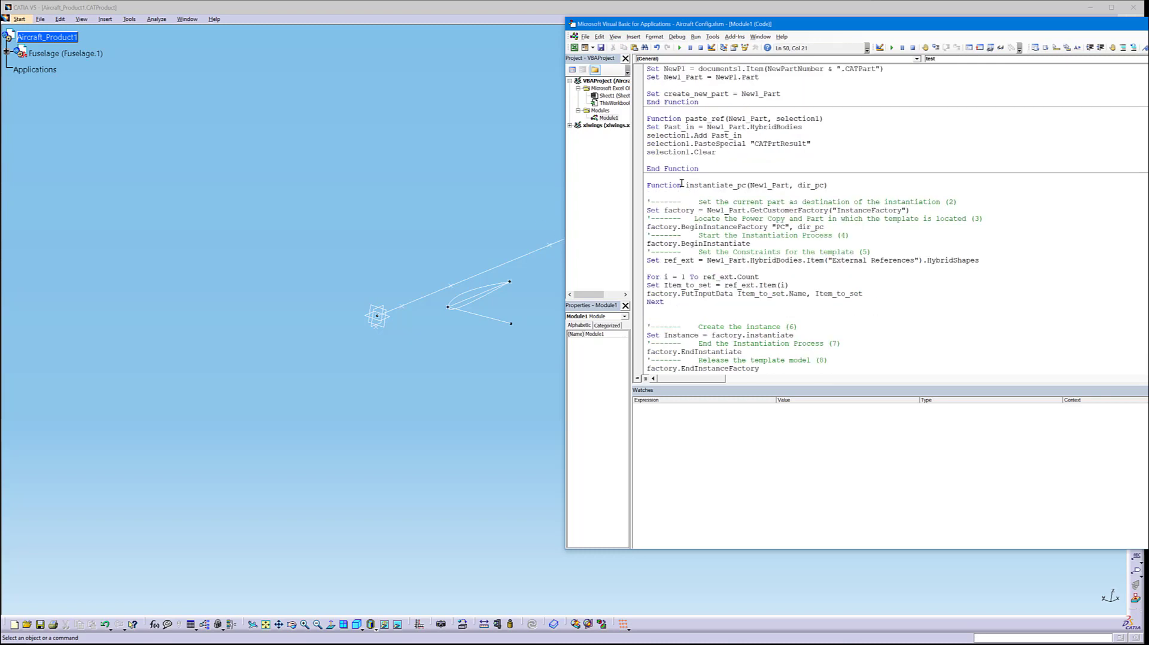
# Examine the end of instantiate_pc and the wing rib loop, including its For line and final New1_Part.Update line
pyautogui.scroll(-2, 732, 222)
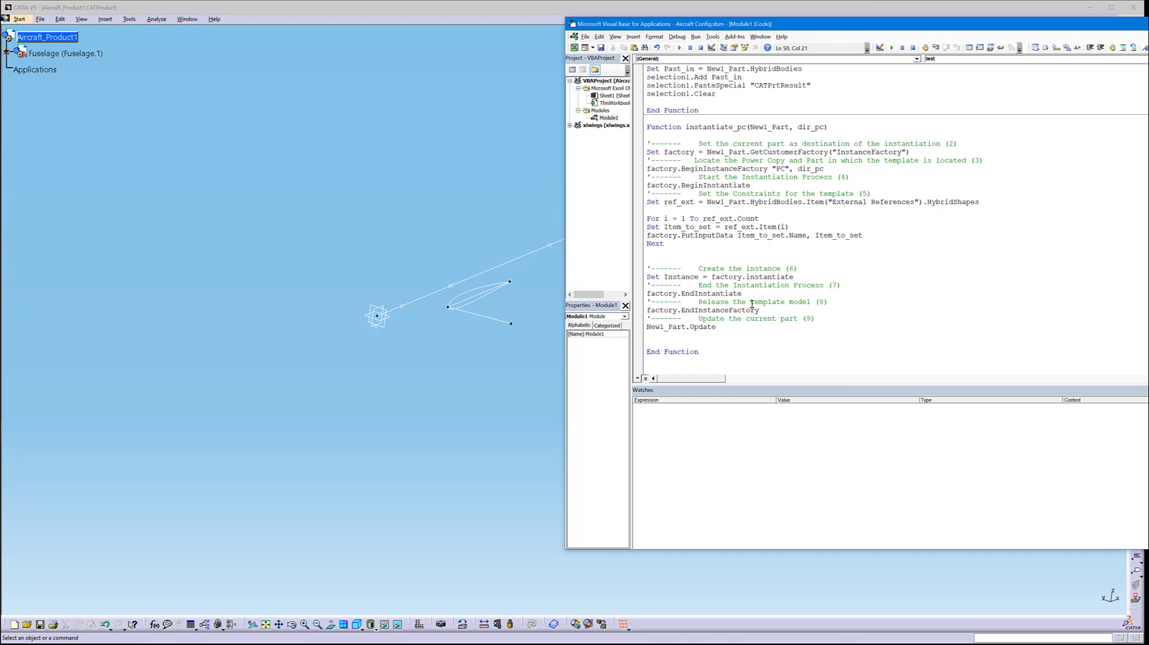
pyautogui.scroll(15, 778, 266)
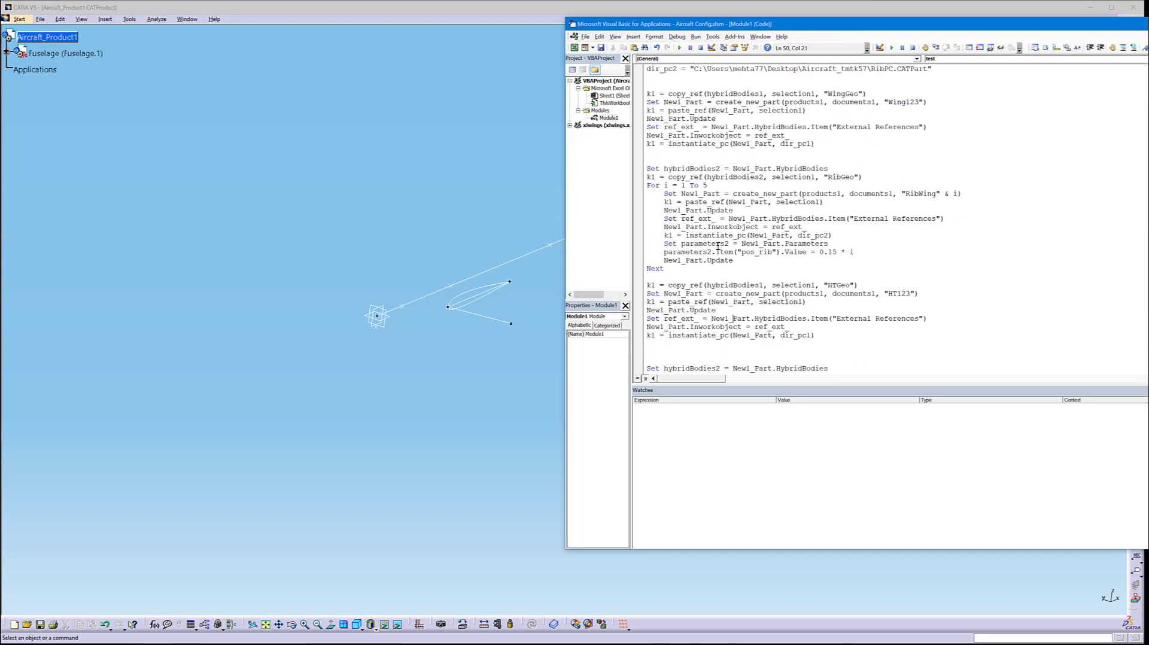
pyautogui.moveTo(771, 263); pyautogui.dragTo(664, 260)
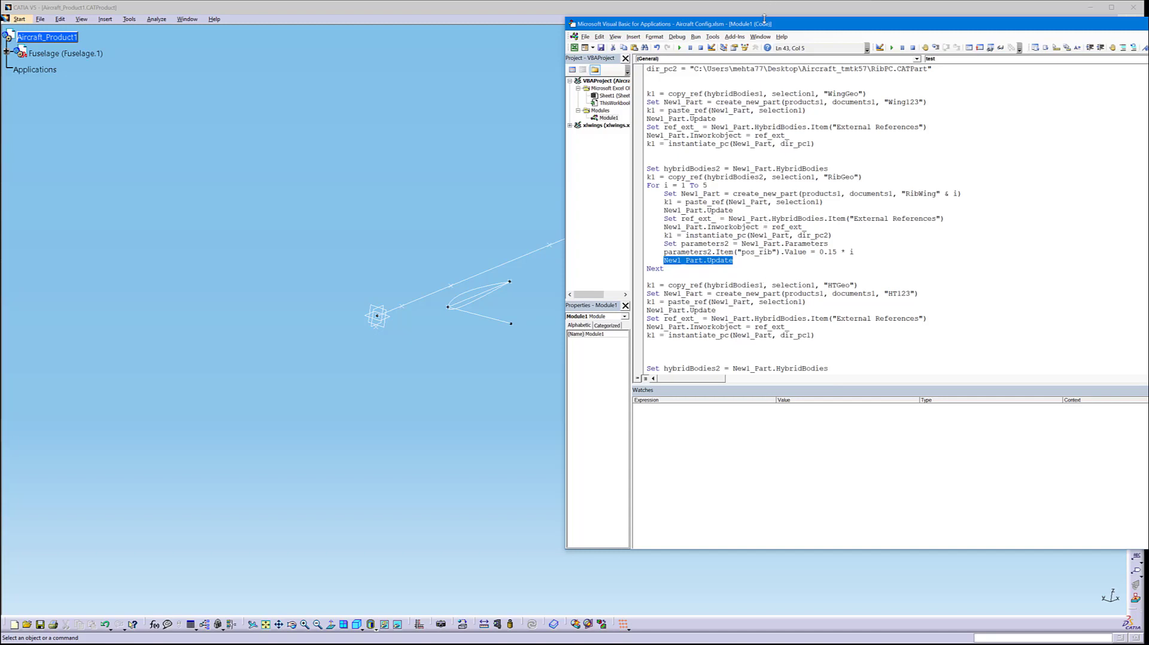
pyautogui.moveTo(767, 29); pyautogui.dragTo(710, 25)
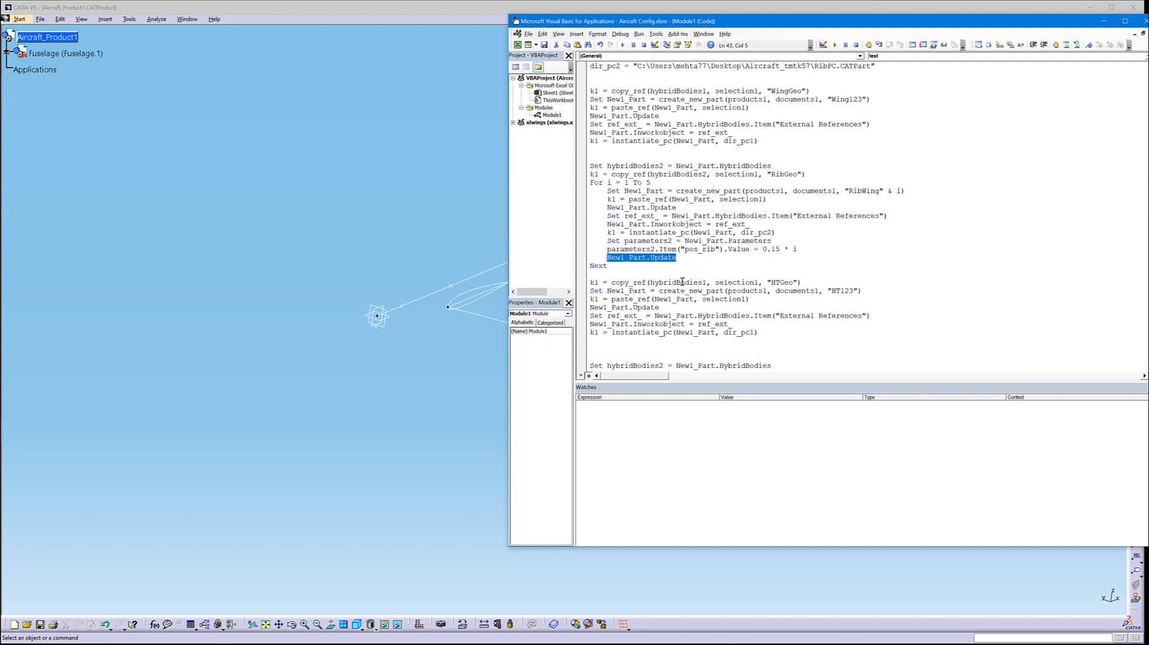
pyautogui.click(628, 267)
pyautogui.moveTo(664, 182); pyautogui.dragTo(568, 183)
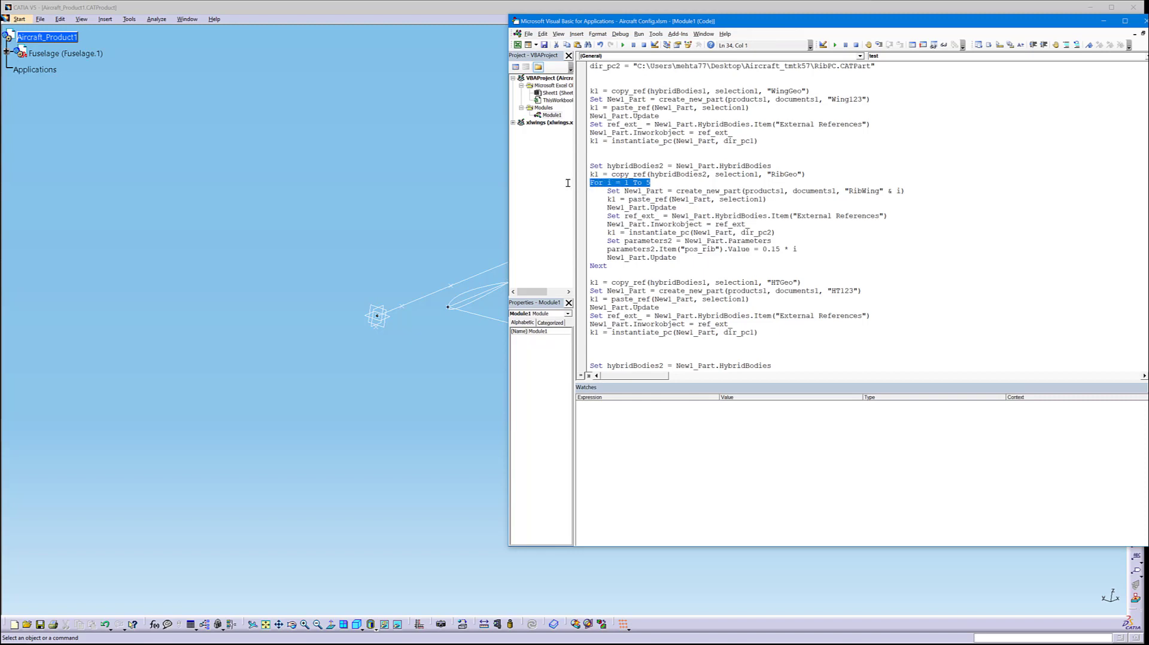
pyautogui.scroll(-3, 706, 274)
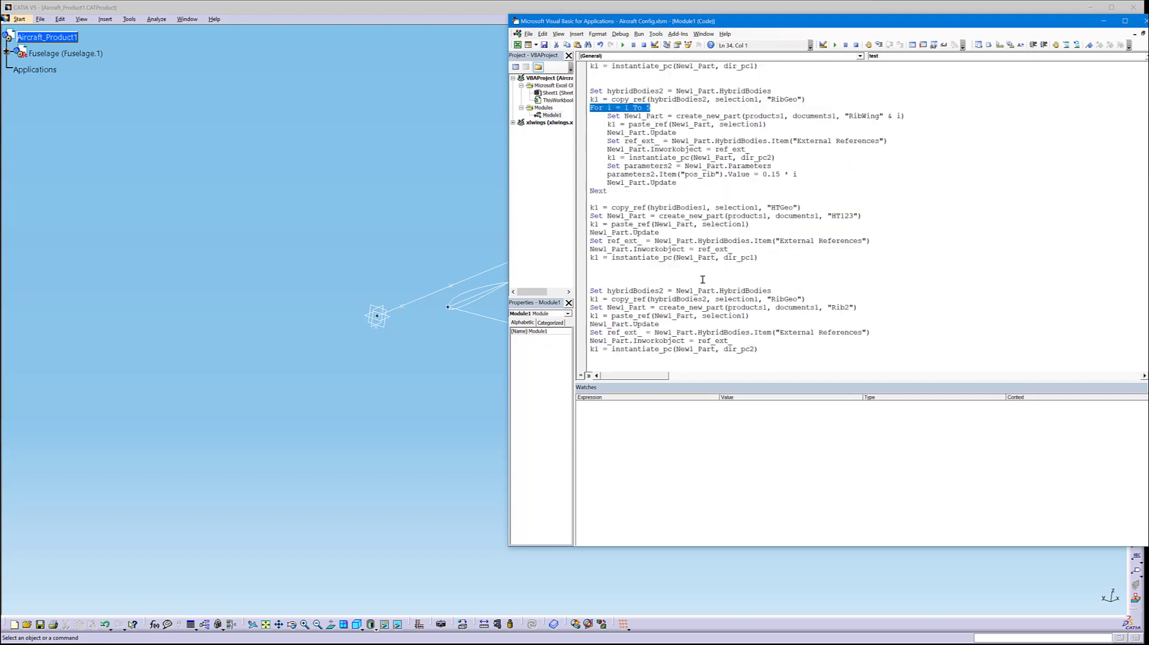
pyautogui.scroll(2, 689, 234)
# Copy the wing rib block from Set hybridBodies2 to Next and paste it over the Rib2 block below the HT123 code
pyautogui.moveTo(645, 243); pyautogui.dragTo(558, 142)
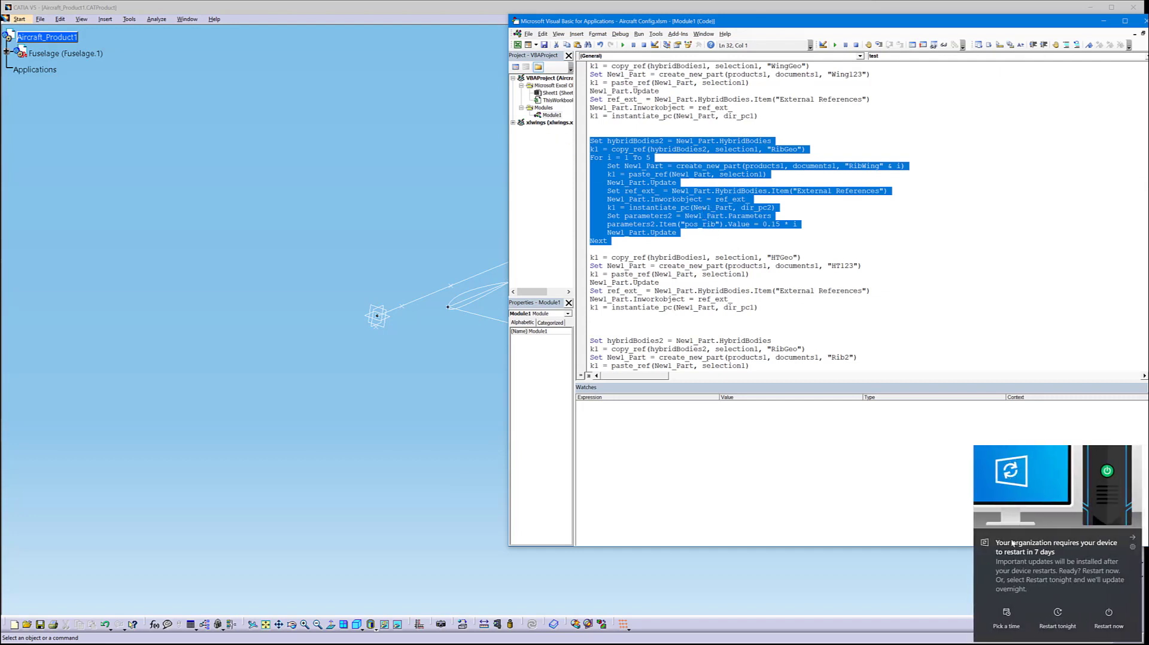
pyautogui.click(1134, 540)
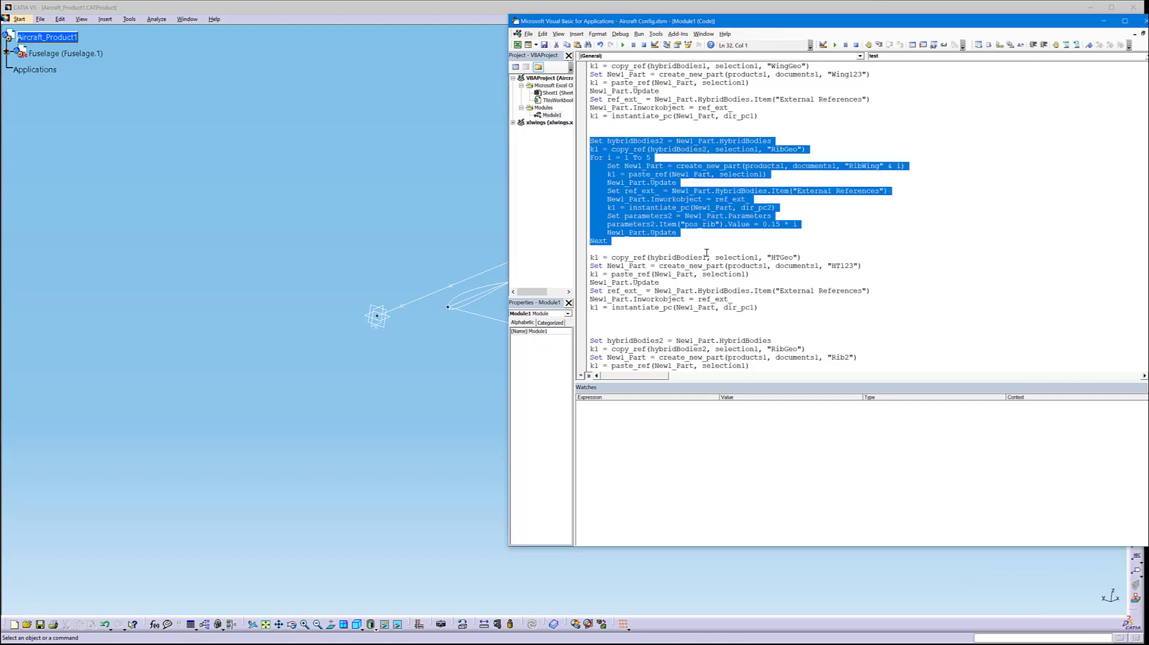
pyautogui.scroll(-5, 712, 275)
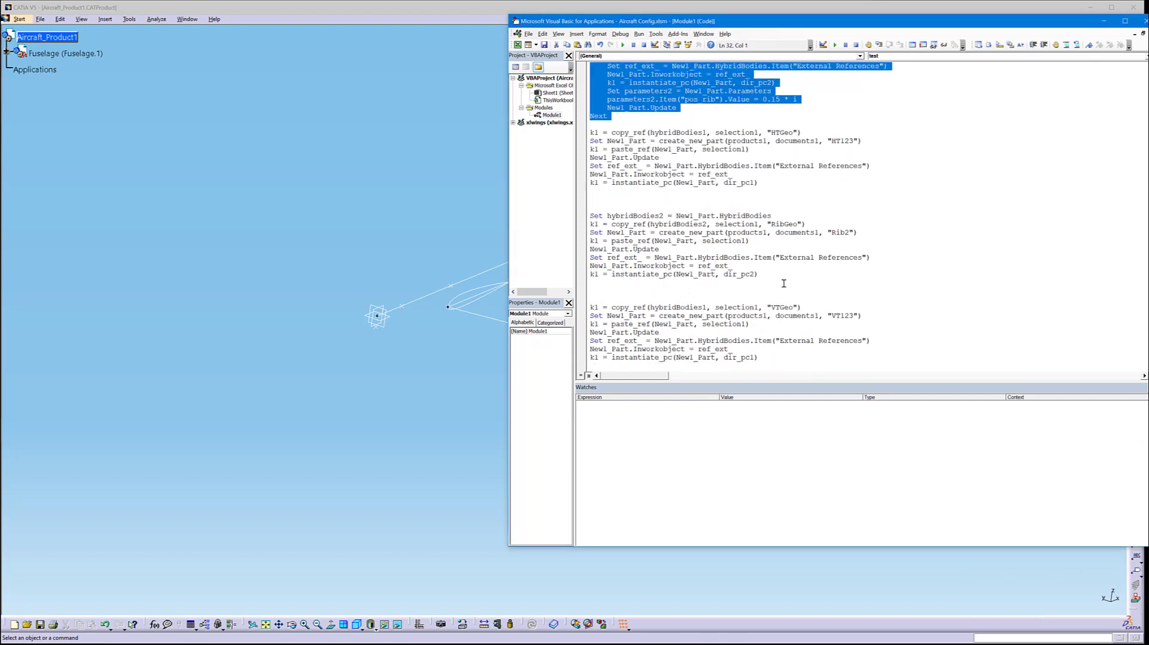
pyautogui.moveTo(783, 275); pyautogui.dragTo(503, 215)
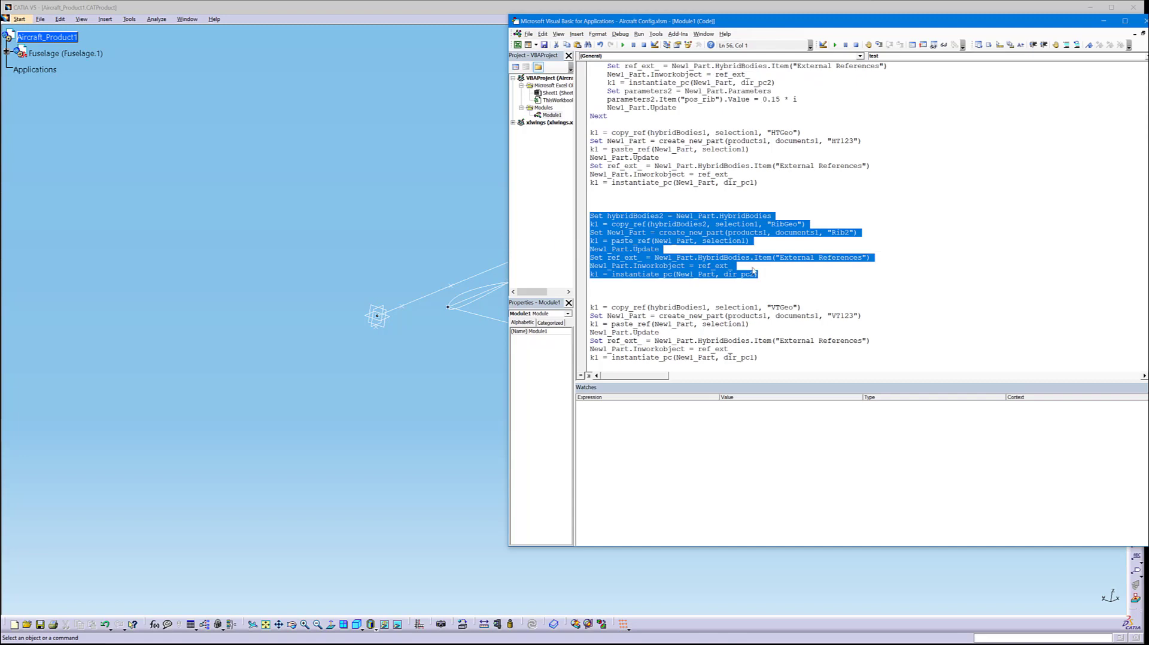
pyautogui.hotkey('ctrl', 'v')
# Replace the Rib3 block below the VT123 code with the copied rib loop block
pyautogui.scroll(-5, 751, 272)
pyautogui.scroll(-2, 709, 298)
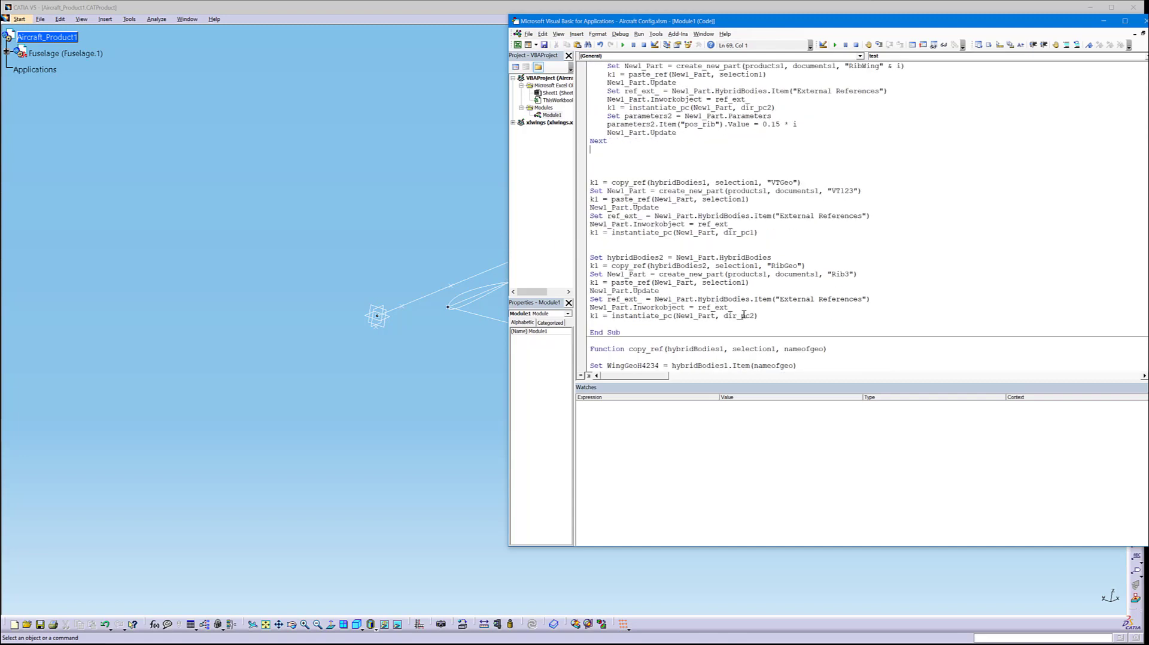
pyautogui.moveTo(765, 316); pyautogui.dragTo(541, 258)
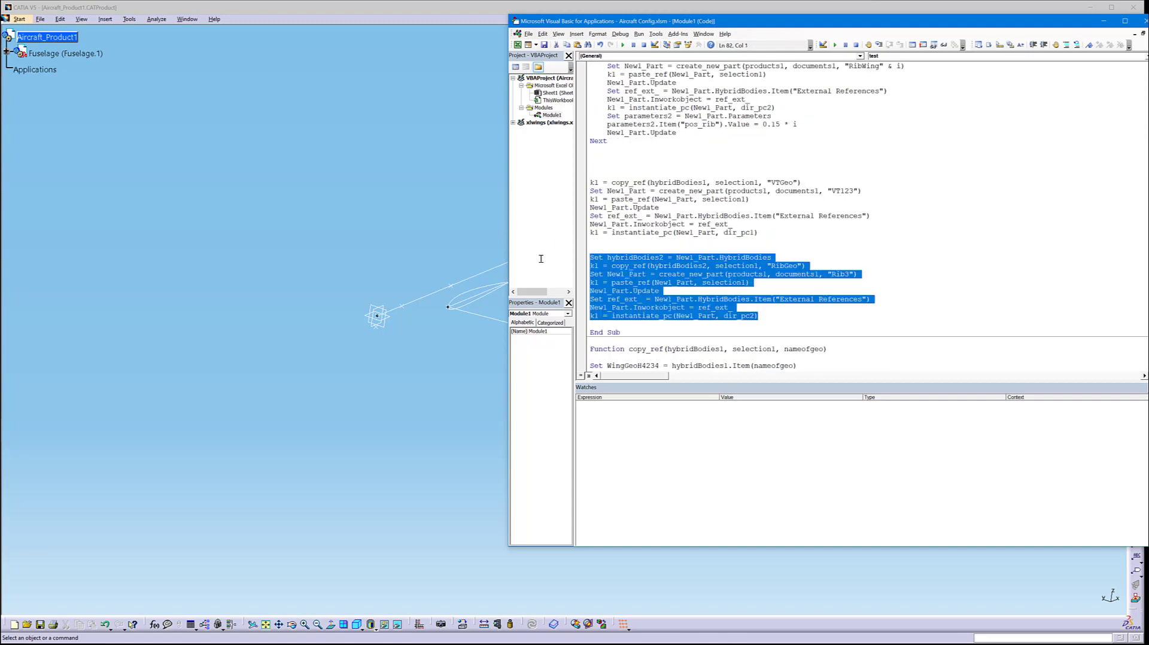
pyautogui.hotkey('ctrl', 'v')
# Change the part name in the rib loop below the HT123 code to "RibHT"
pyautogui.scroll(7, 823, 239)
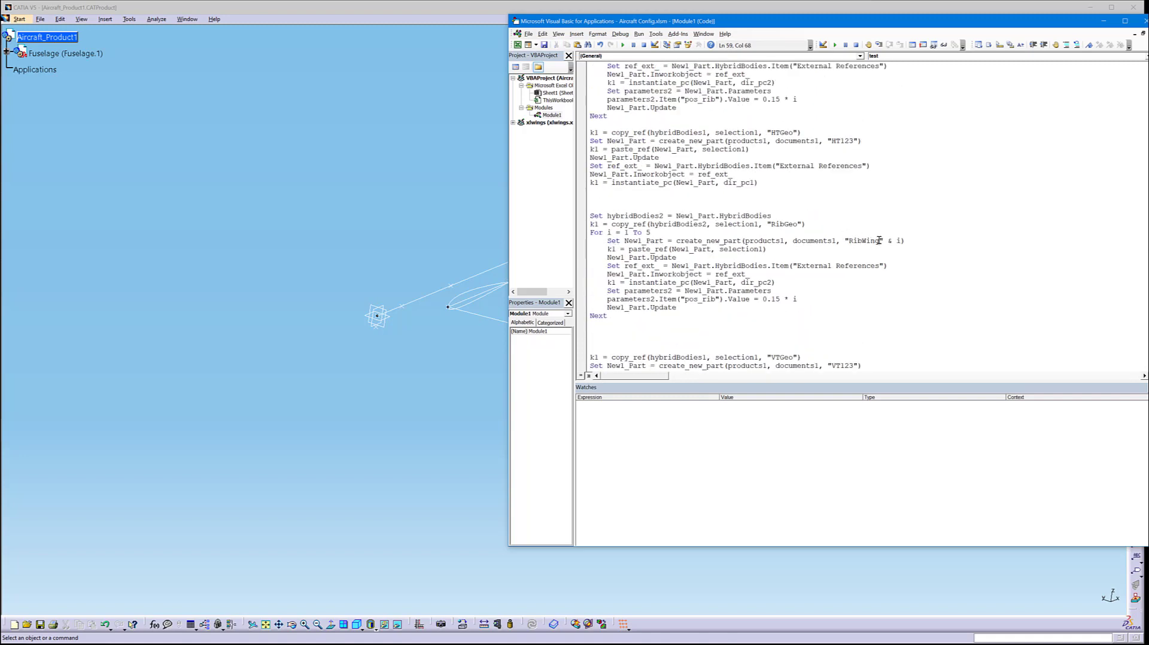
pyautogui.moveTo(878, 240); pyautogui.dragTo(864, 239)
pyautogui.write('HT')
# Set the RibWing loop to run from 1 to 7 and the RibHT loop from 1 to 3
pyautogui.scroll(4, 708, 211)
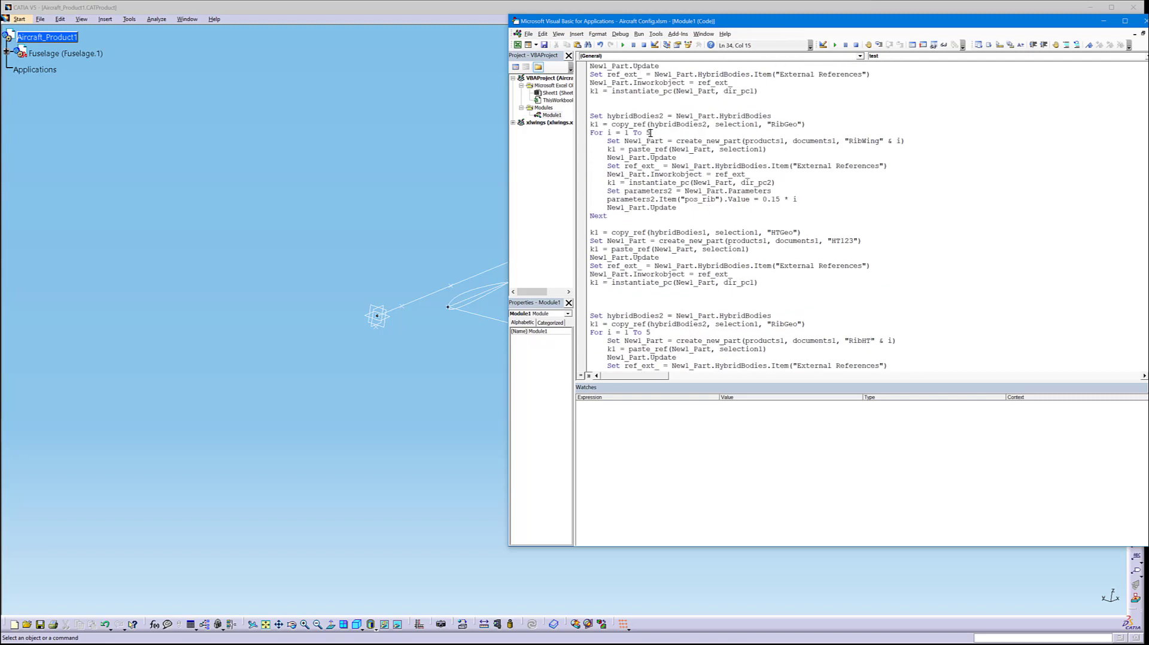
pyautogui.moveTo(651, 133); pyautogui.dragTo(647, 133)
pyautogui.write('7')
pyautogui.scroll(-2, 703, 273)
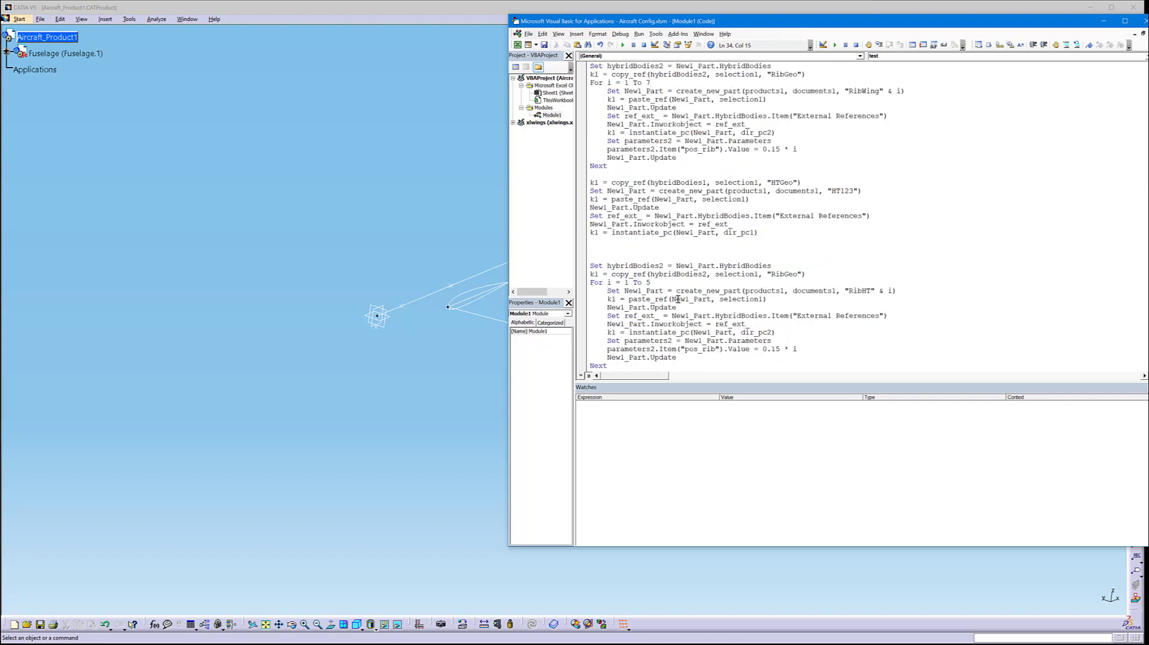
pyautogui.moveTo(651, 283); pyautogui.dragTo(646, 282)
pyautogui.write('3')
# Change the part name in the rib loop below the VT123 code to "RibVT"
pyautogui.scroll(-8, 661, 291)
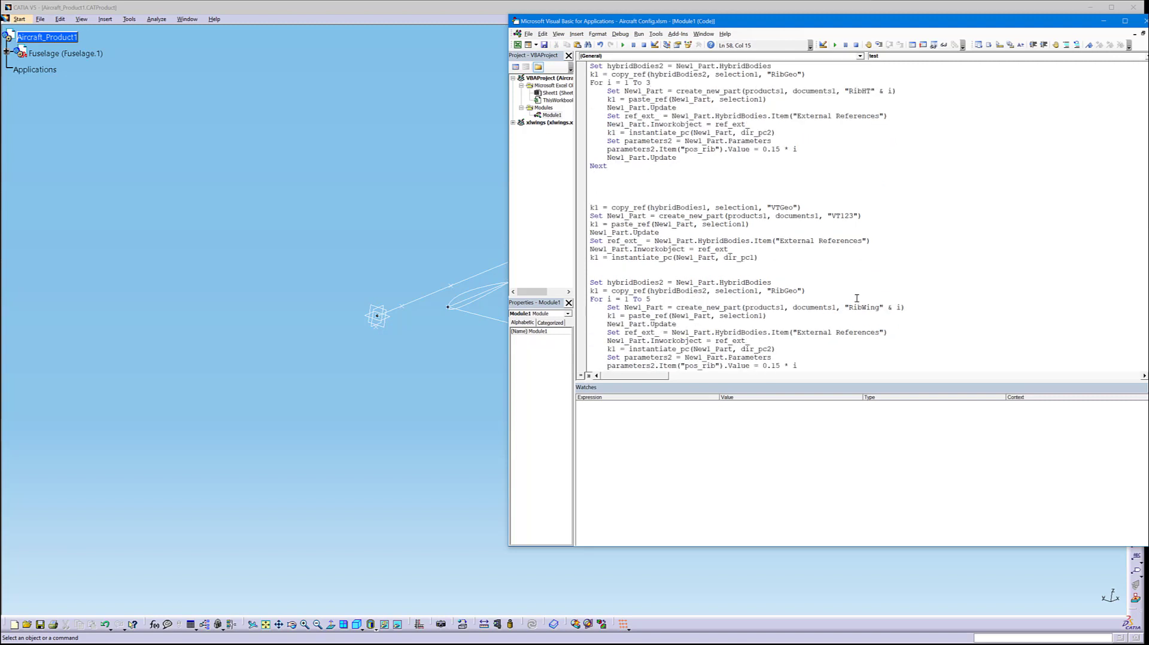
pyautogui.scroll(-2, 830, 327)
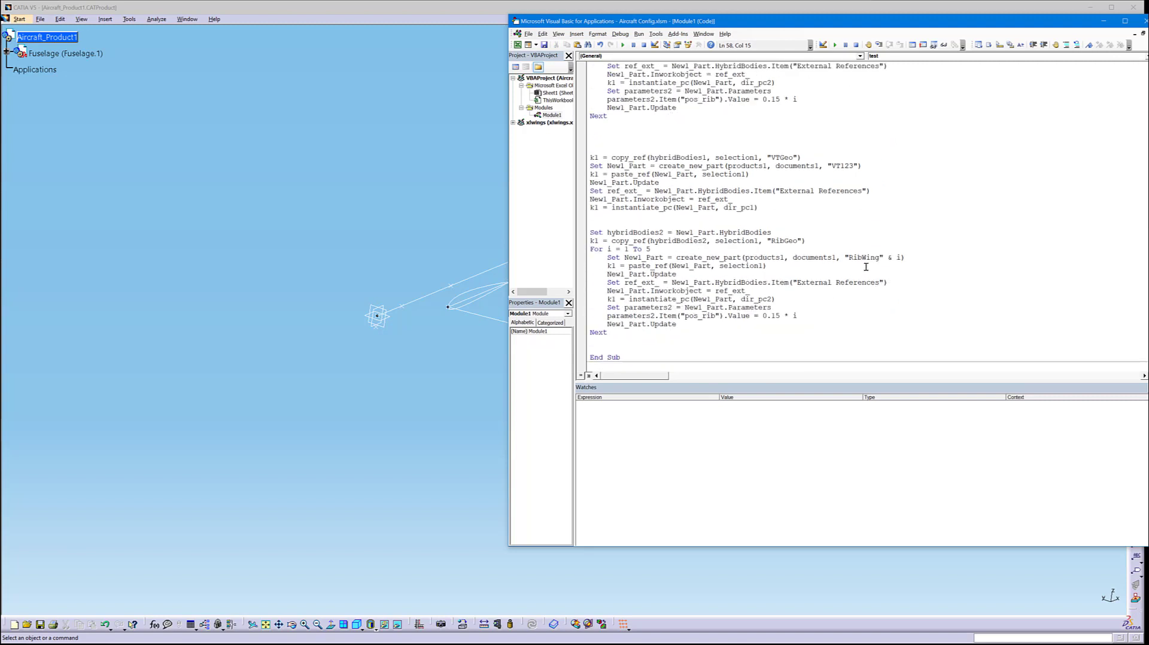
pyautogui.moveTo(866, 258); pyautogui.dragTo(877, 258)
pyautogui.press('BackSpace')
pyautogui.press('BackSpace')
pyautogui.write('VT')
# Review the RibVT, RibHT and RibWing loop blocks and the VT123 block in the macro by highlighting each one
pyautogui.click(802, 317)
pyautogui.scroll(-3, 636, 311)
pyautogui.scroll(2, 631, 304)
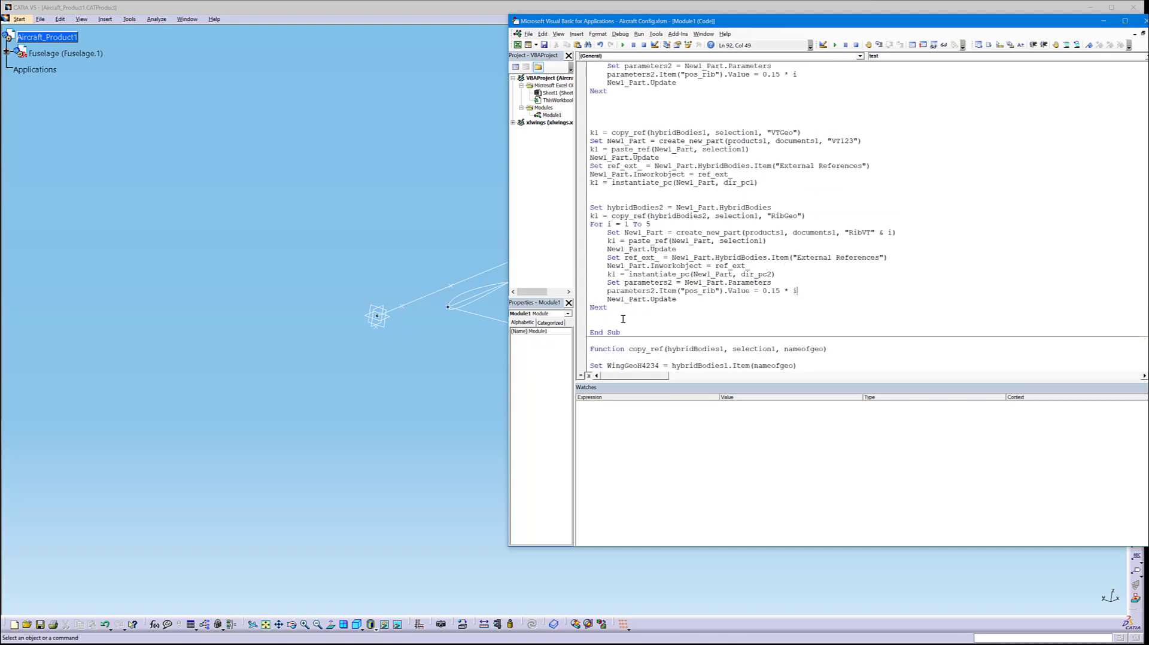
pyautogui.moveTo(623, 312); pyautogui.dragTo(564, 210)
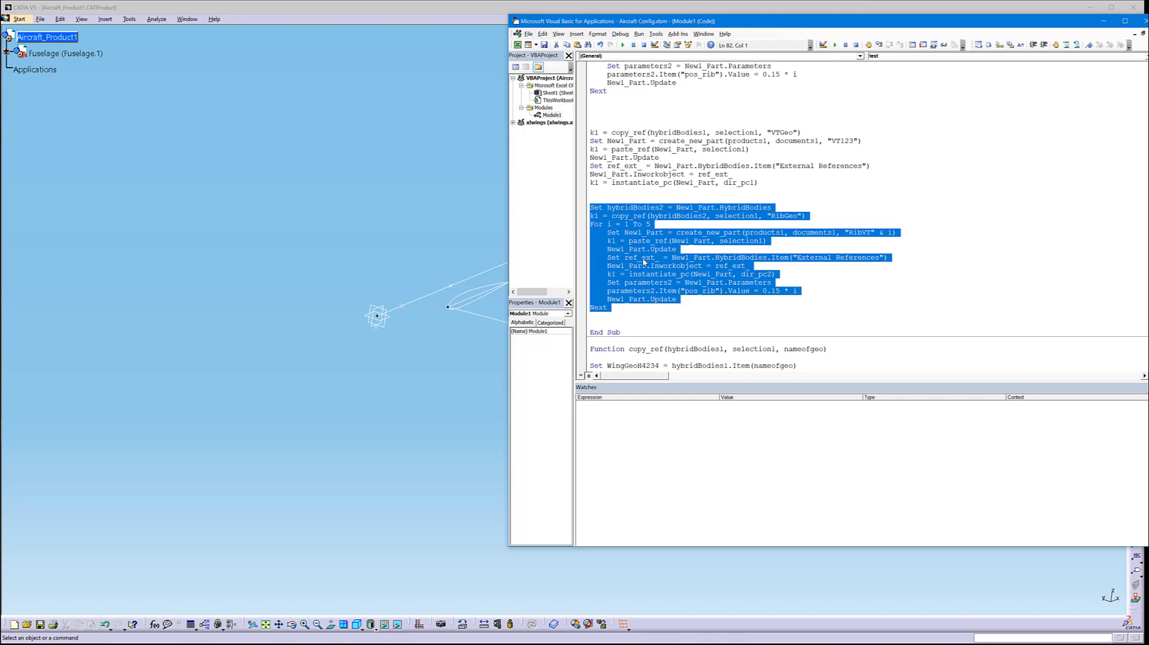
pyautogui.scroll(2, 712, 249)
pyautogui.scroll(-3, 688, 245)
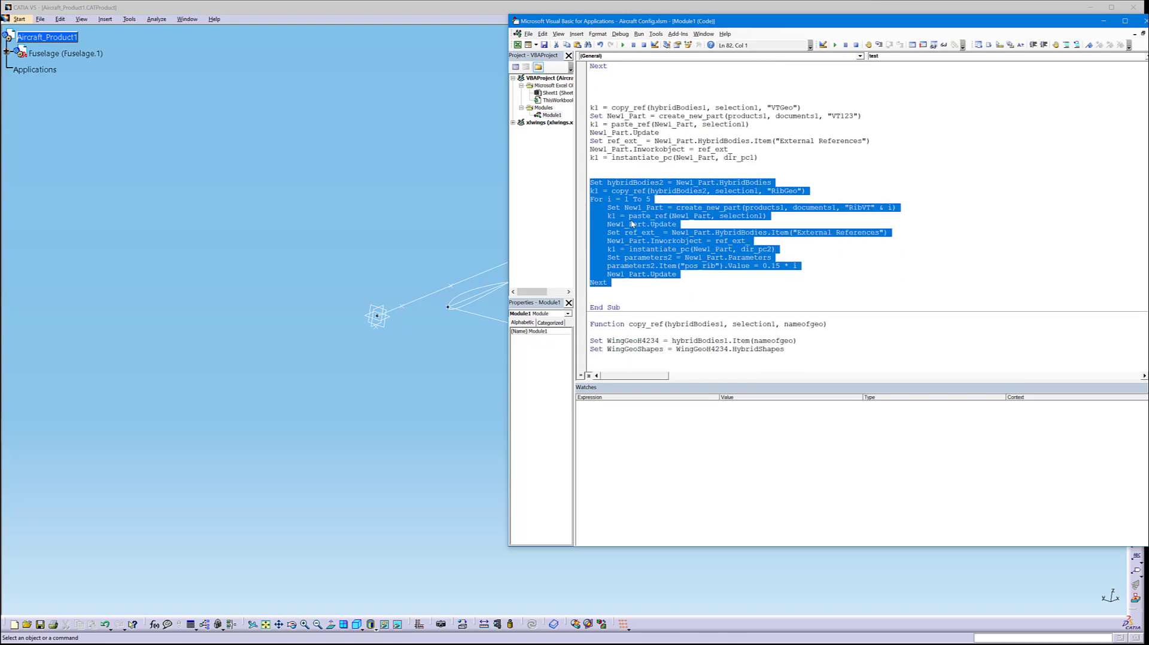
pyautogui.scroll(6, 642, 241)
pyautogui.moveTo(630, 217); pyautogui.dragTo(579, 116)
pyautogui.scroll(9, 778, 226)
pyautogui.moveTo(623, 240); pyautogui.dragTo(563, 136)
pyautogui.scroll(-4, 732, 266)
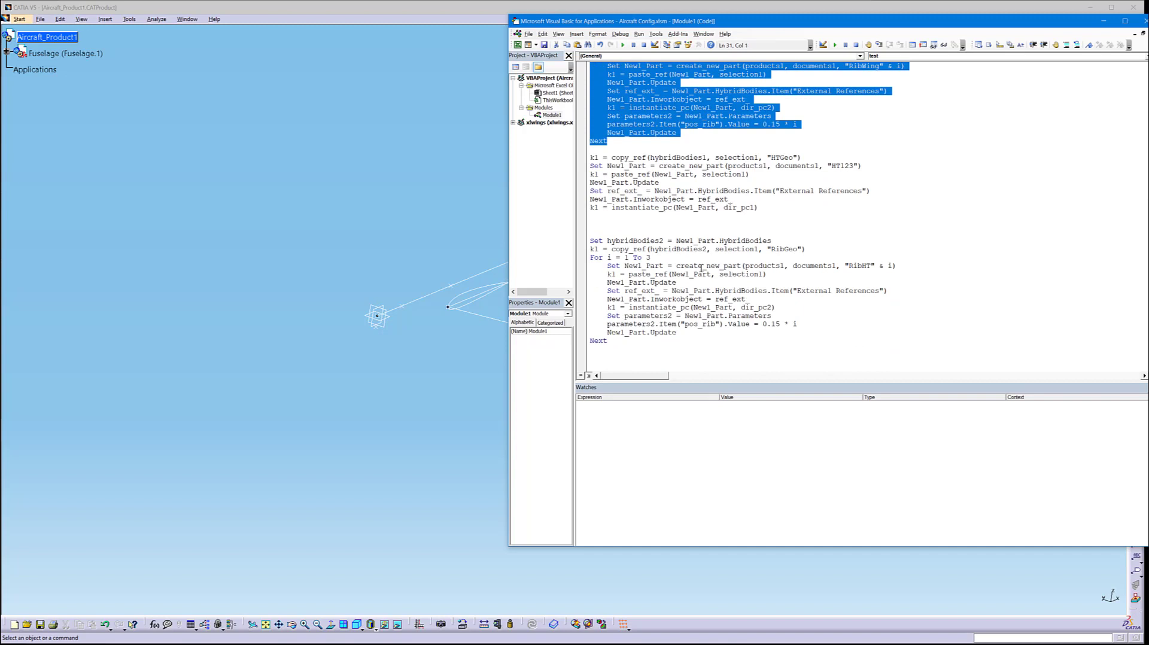
pyautogui.scroll(-3, 701, 268)
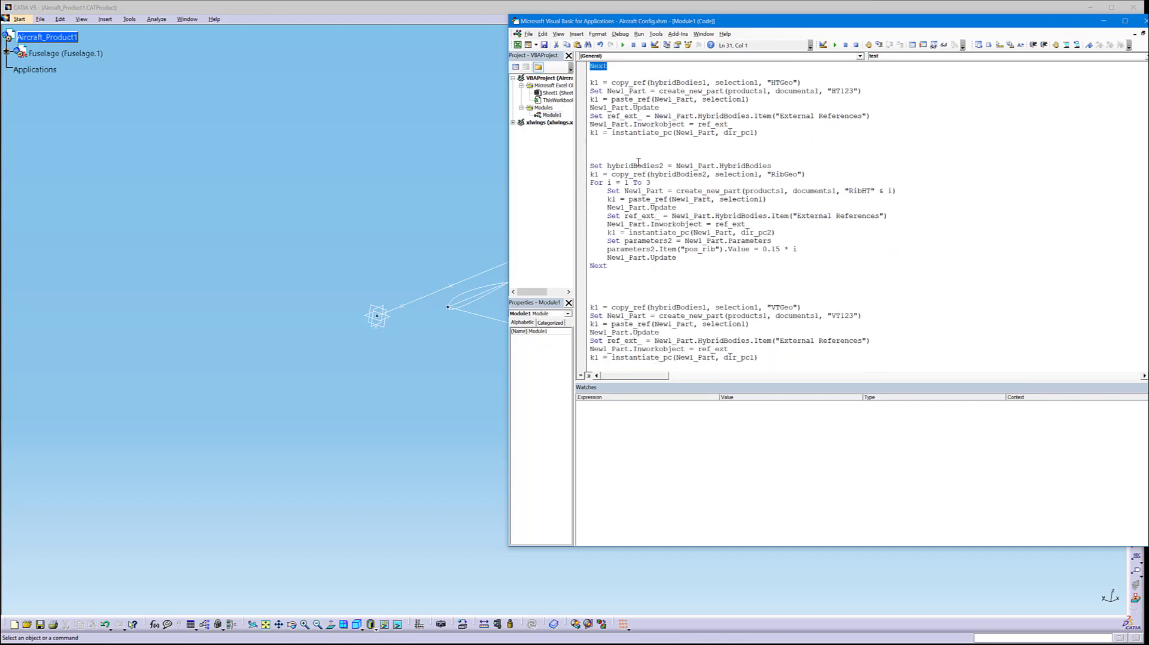
pyautogui.scroll(-2, 629, 244)
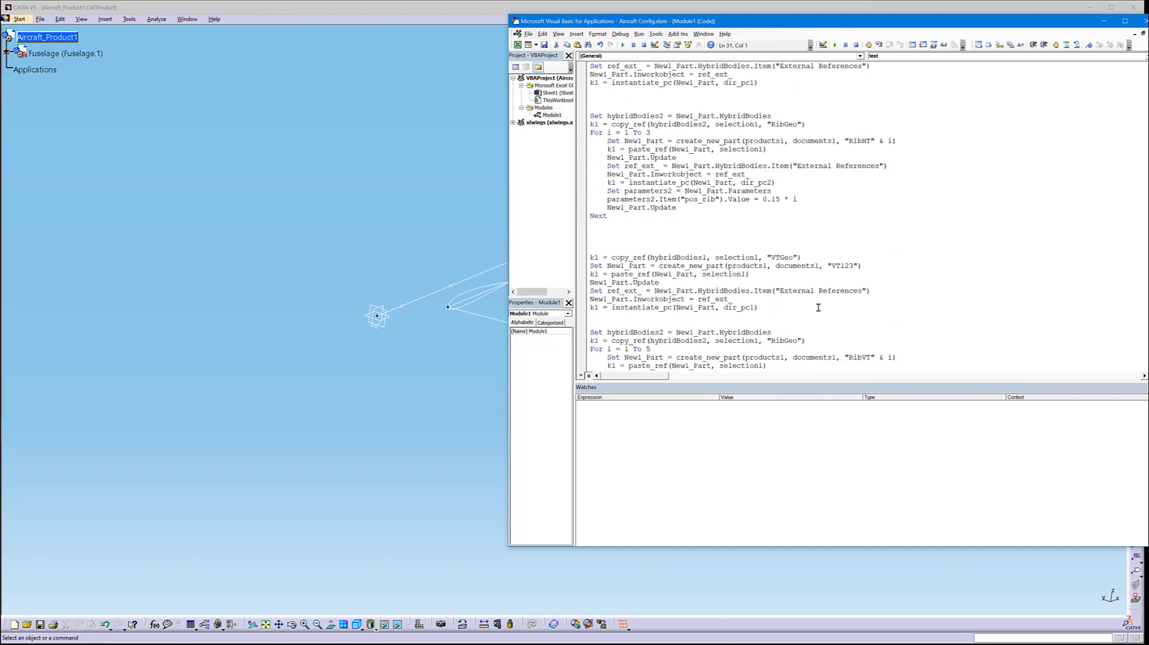
pyautogui.click(760, 308)
pyautogui.moveTo(760, 308); pyautogui.dragTo(555, 259)
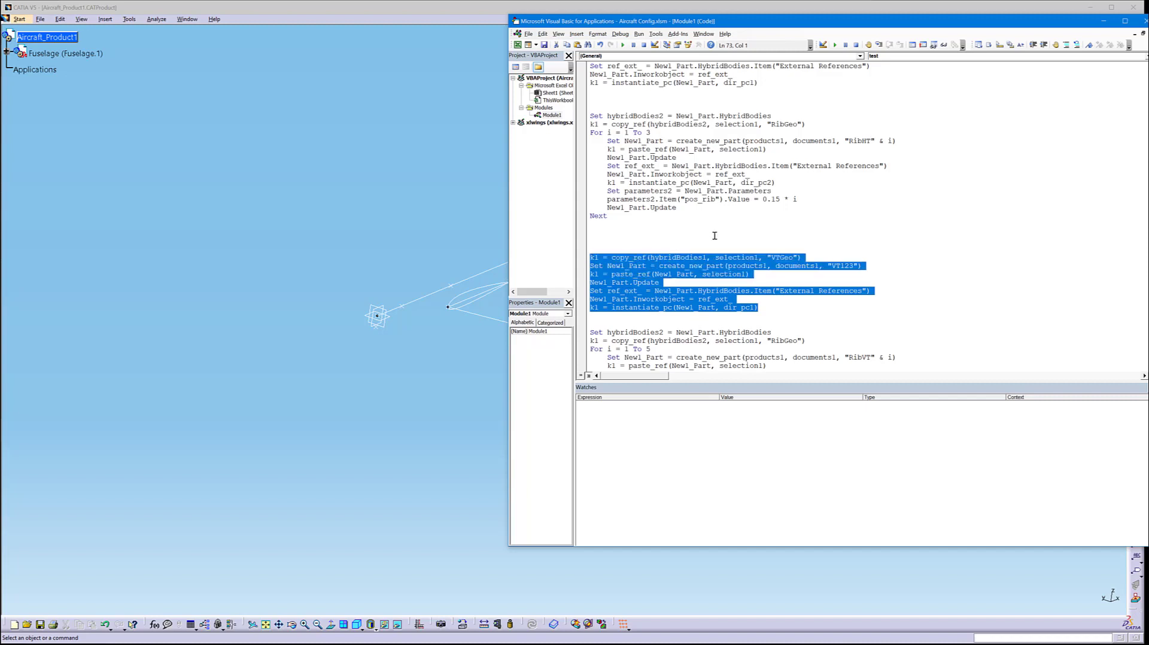
pyautogui.moveTo(620, 218); pyautogui.dragTo(559, 114)
pyautogui.scroll(-1, 711, 256)
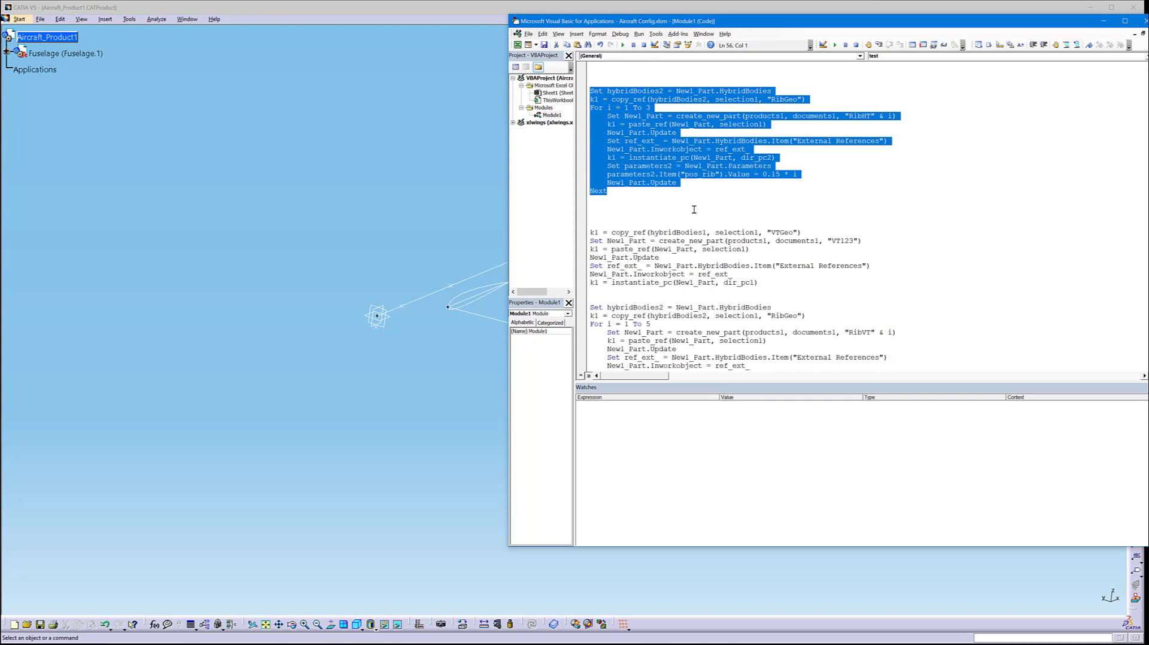
# Delete one extra blank line above the VTGeo block and check the surrounding code
pyautogui.click(670, 219)
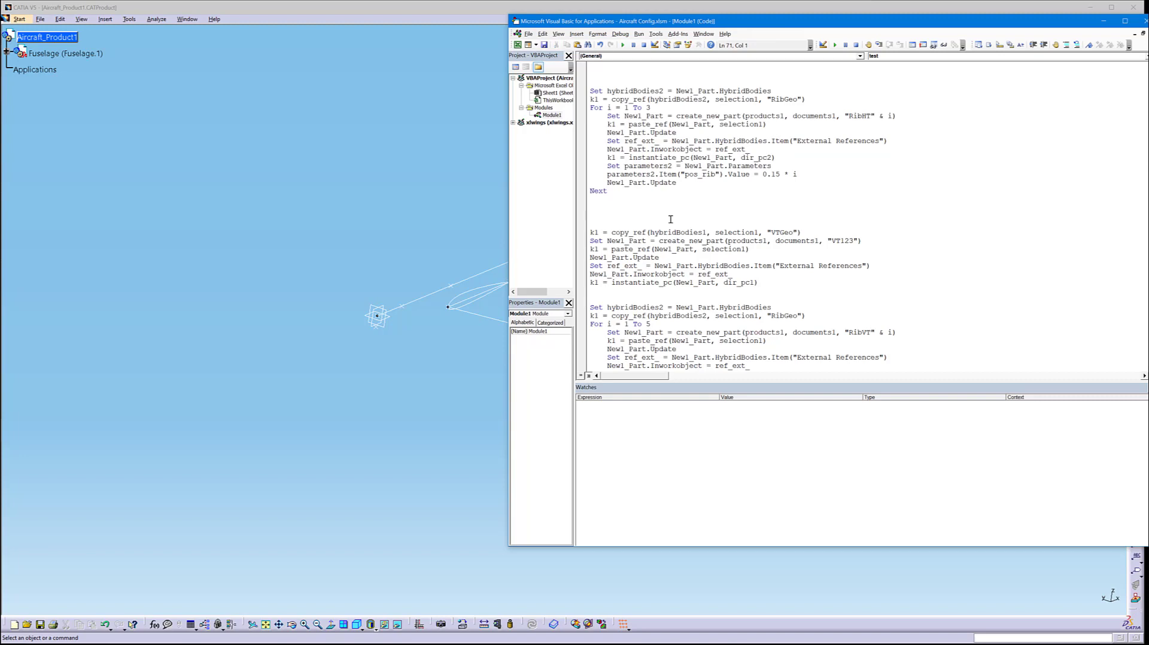
pyautogui.press('BackSpace')
pyautogui.scroll(-6, 668, 218)
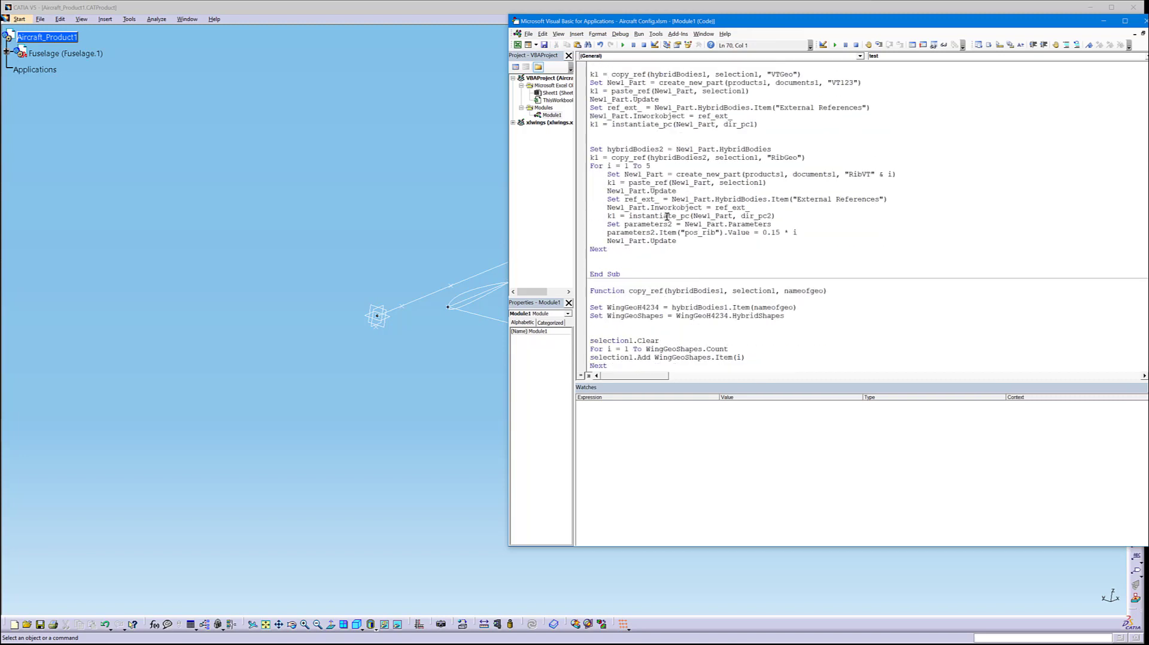
pyautogui.scroll(2, 665, 205)
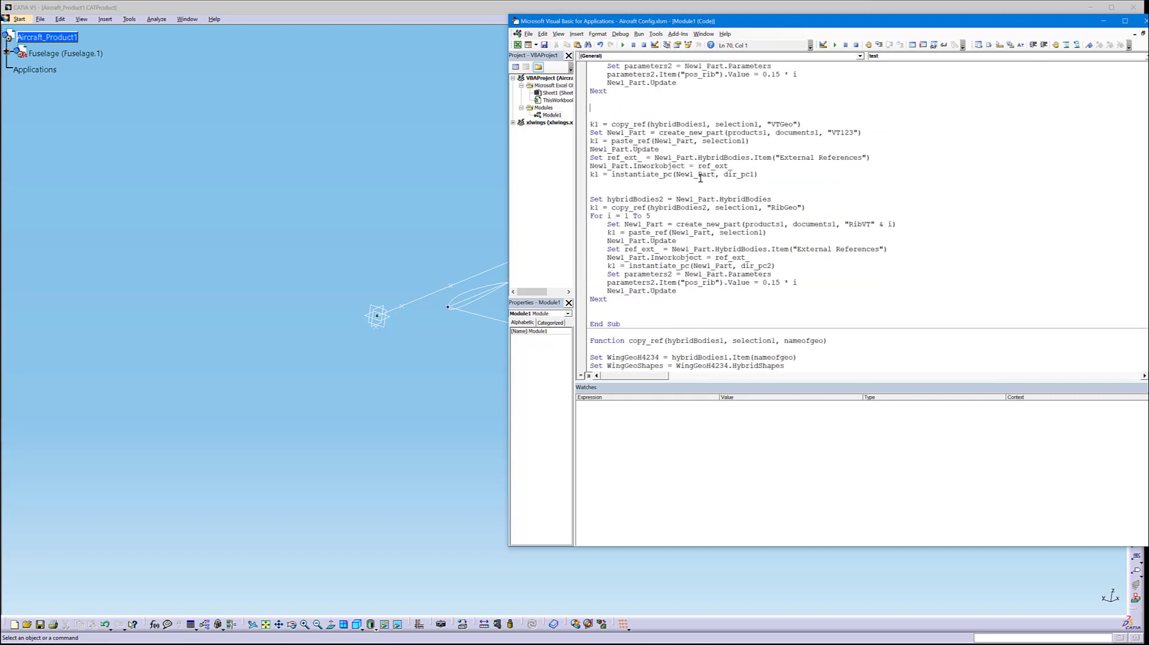
pyautogui.scroll(11, 699, 177)
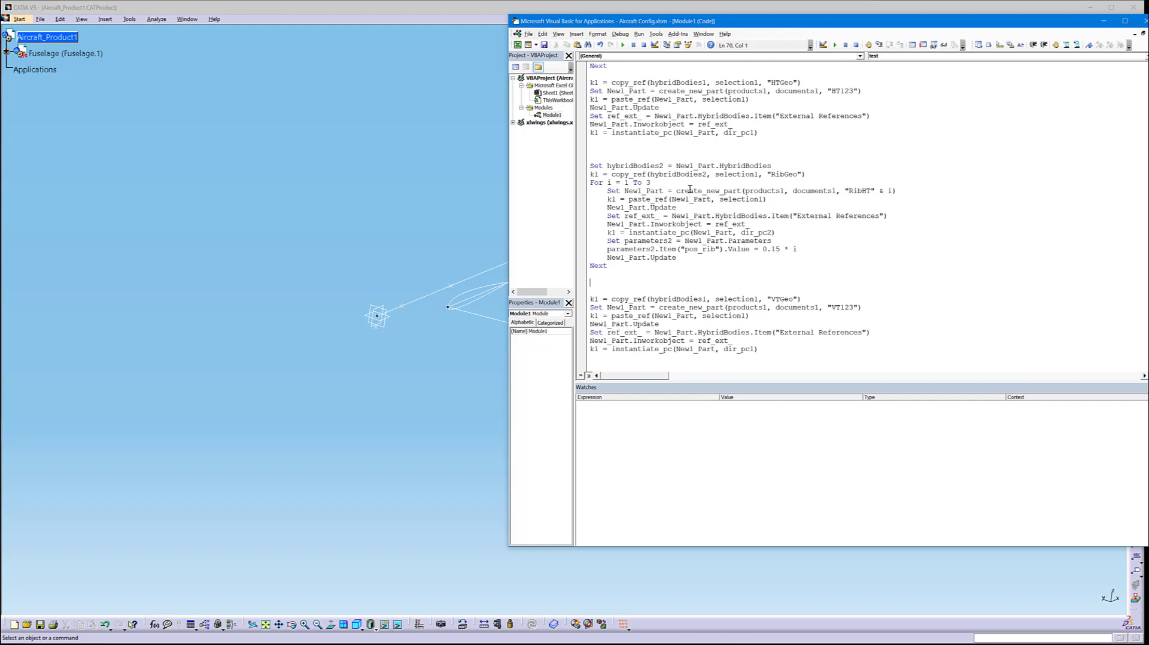
# Run the macro, then switch to CATIA and view the generated wing and tail parts from above
pyautogui.click(623, 45)
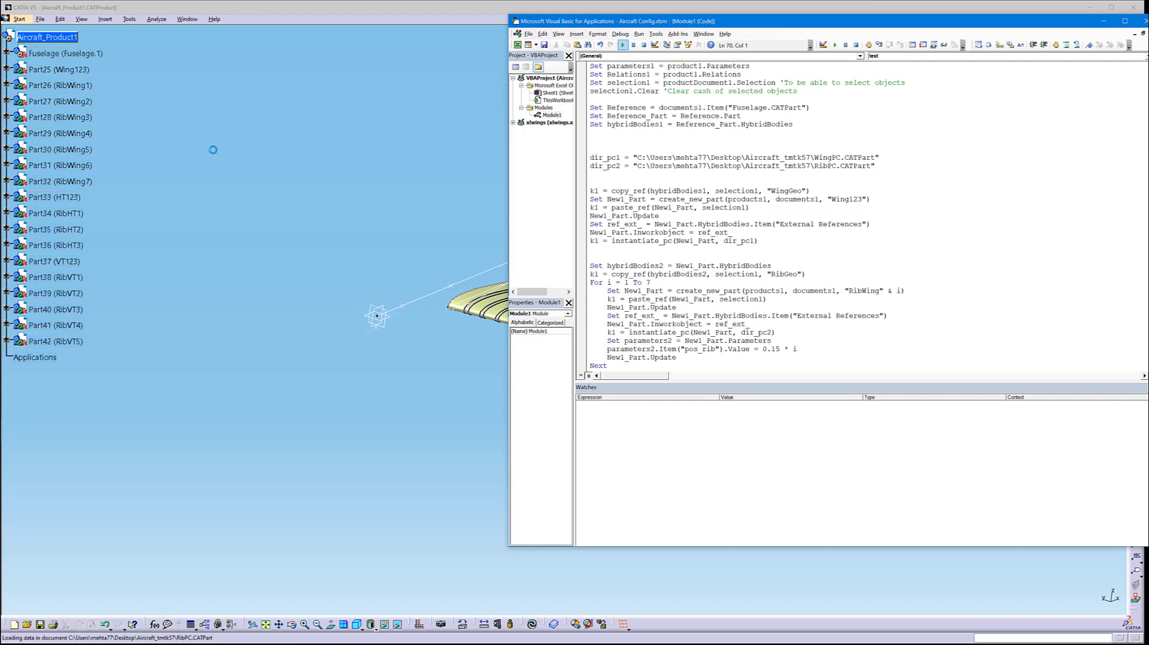
pyautogui.click(213, 150)
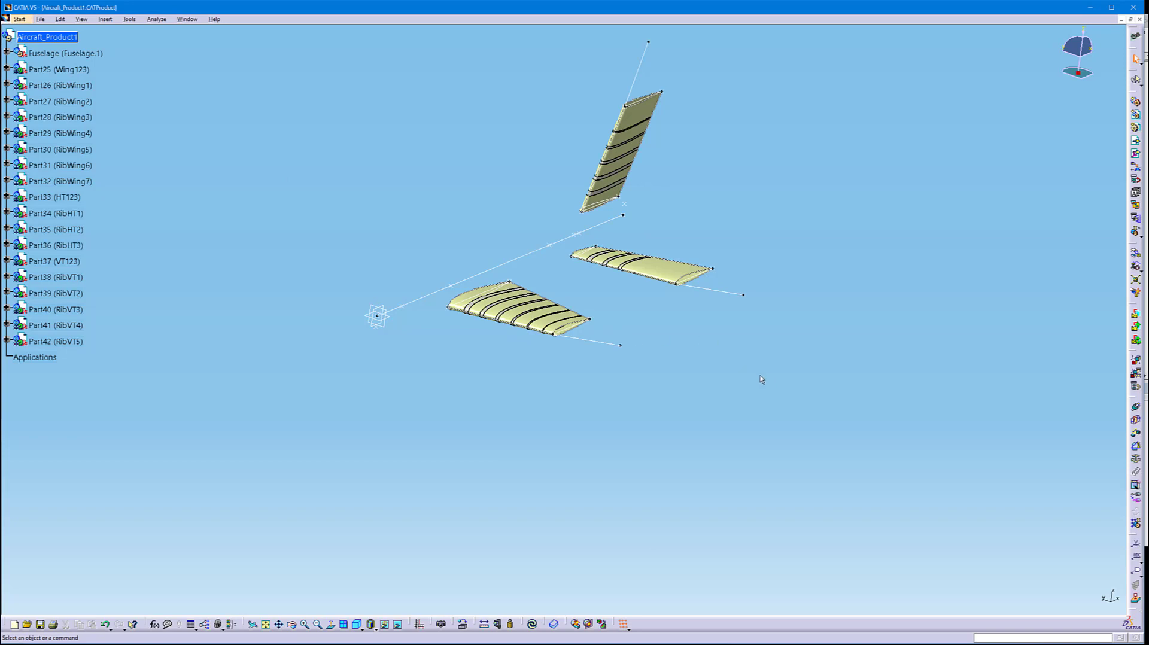
pyautogui.moveTo(718, 294); pyautogui.dragTo(472, 404, button='middle')
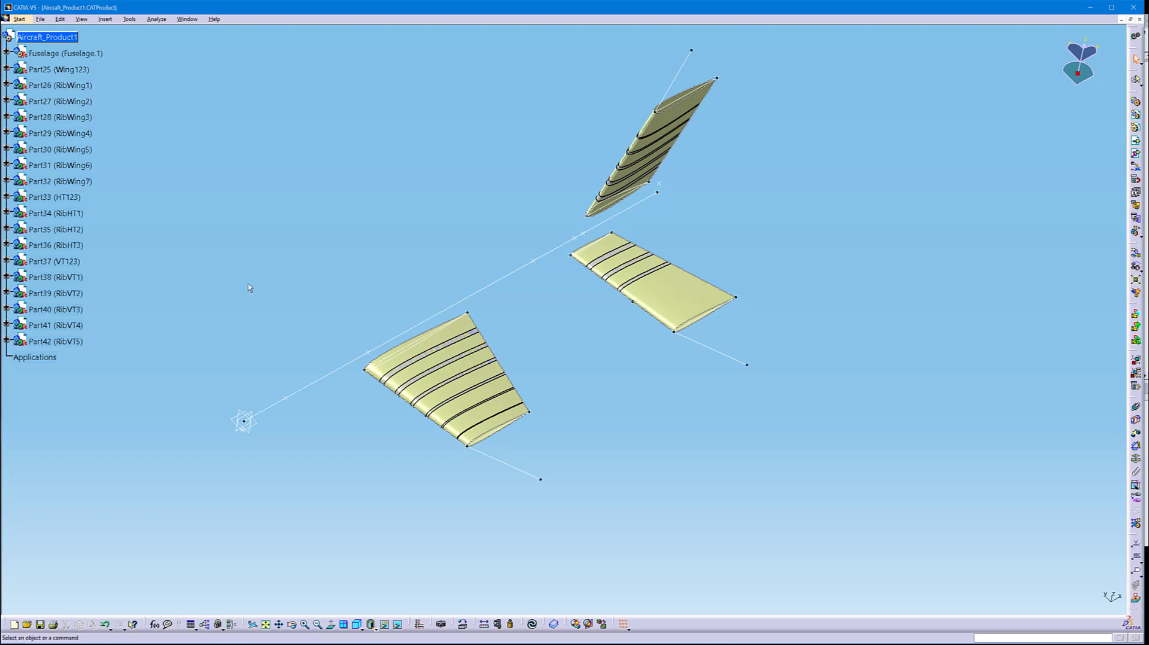
# Highlight RibWing1 in the wing and inspect the parameters of RibWing7 in the specification tree
pyautogui.click(81, 85)
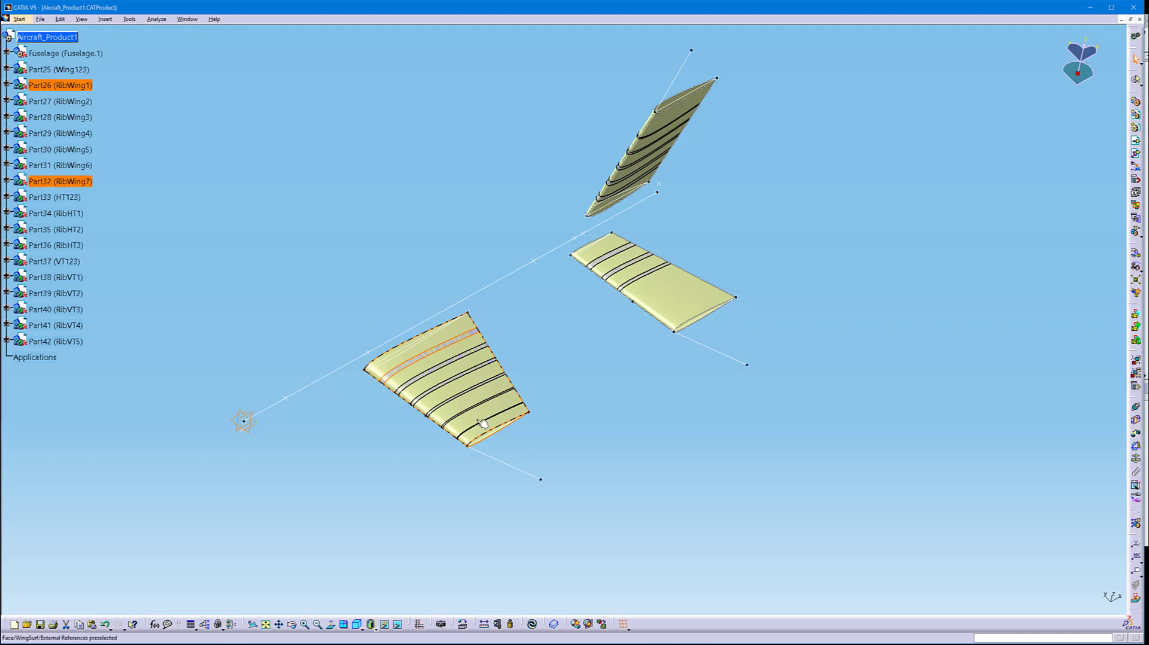
pyautogui.click(120, 212)
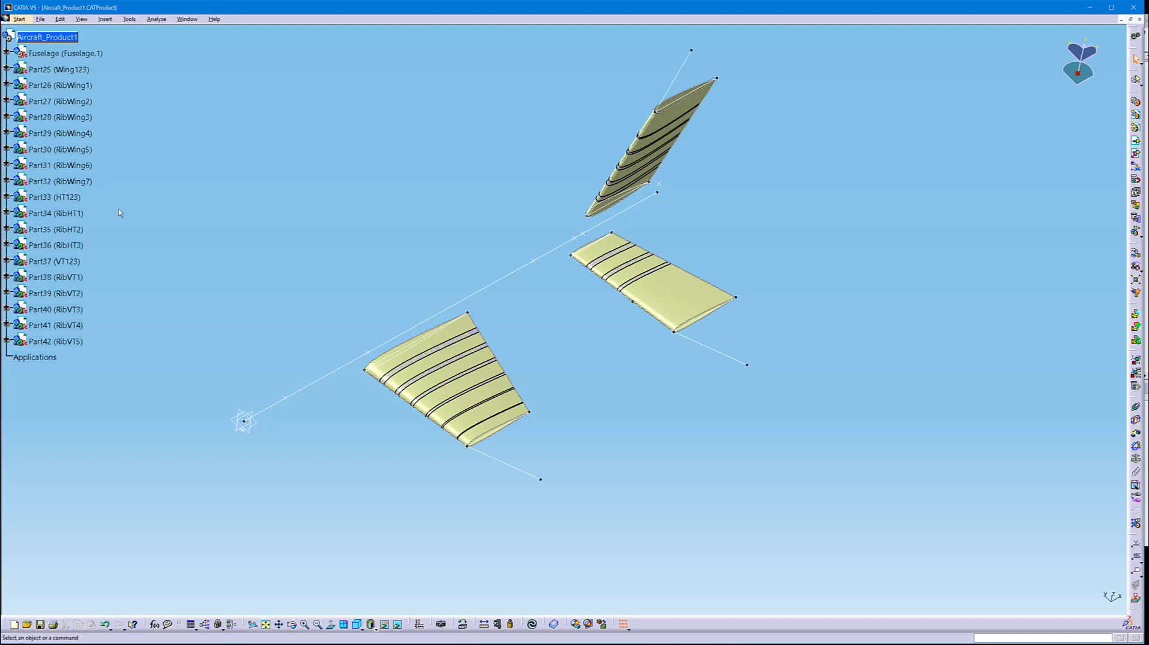
pyautogui.click(6, 181)
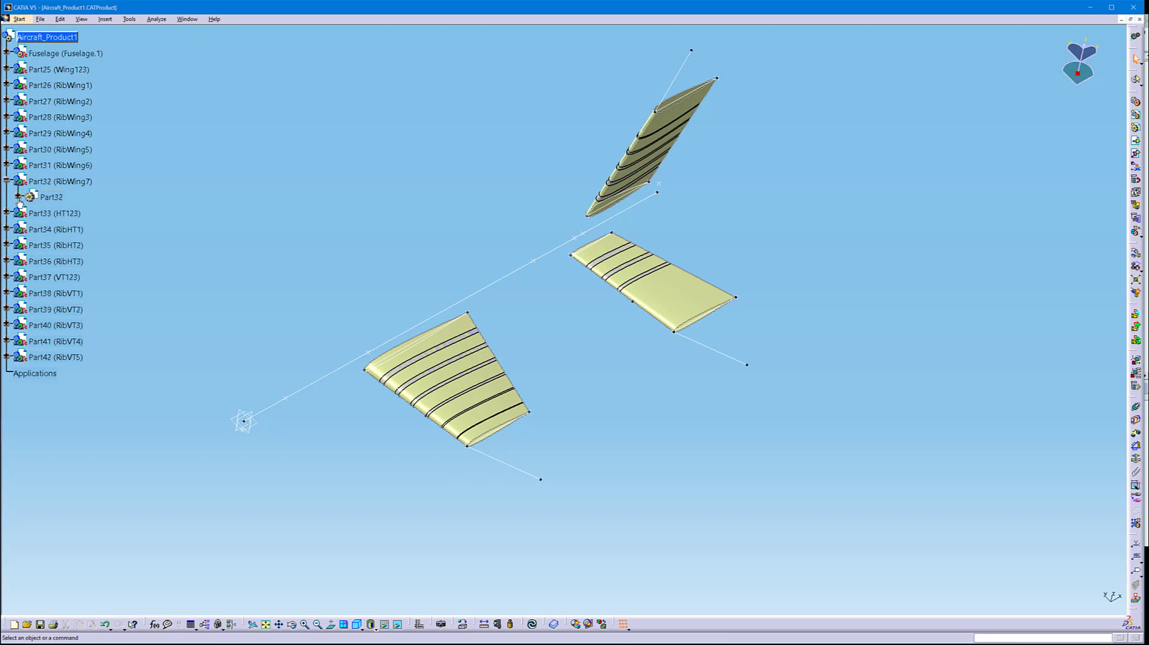
pyautogui.click(19, 197)
pyautogui.click(29, 260)
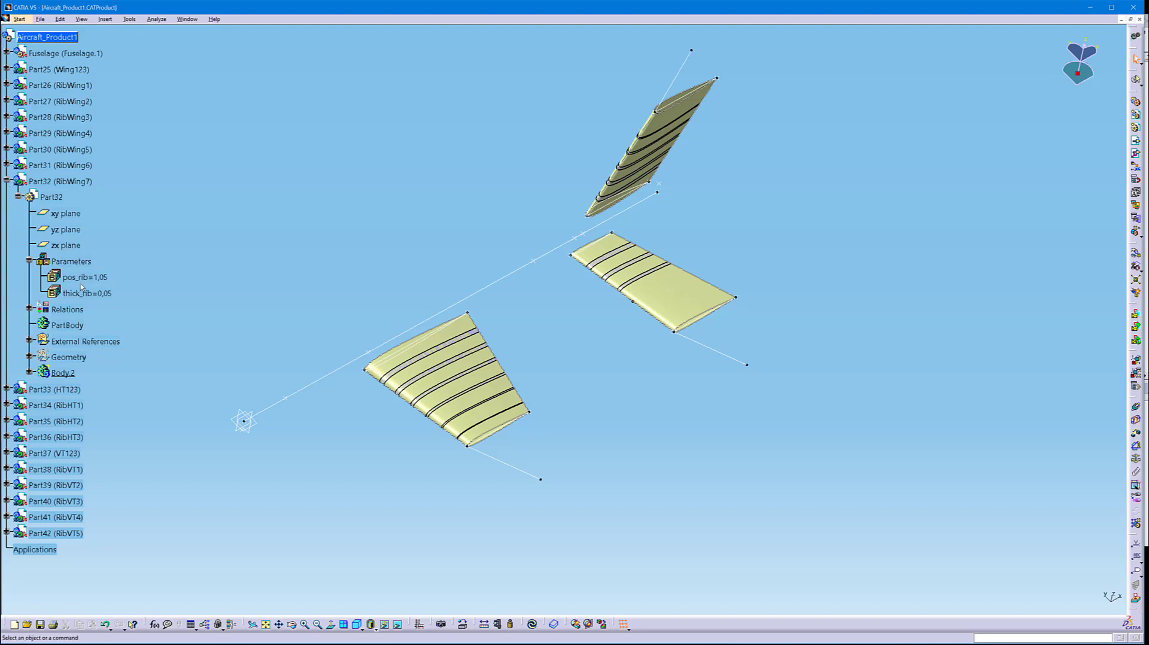
pyautogui.click(6, 182)
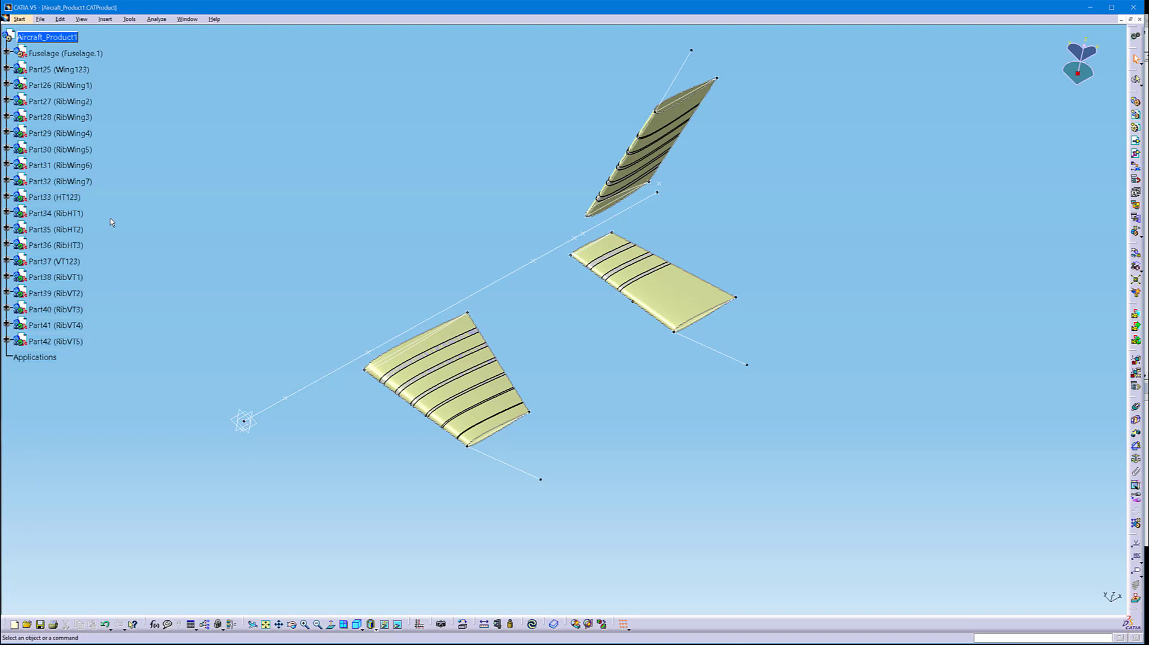
# Highlight RibHT1 in the horizontal tail and view the wing and tail parts closer from a lower side angle
pyautogui.click(70, 214)
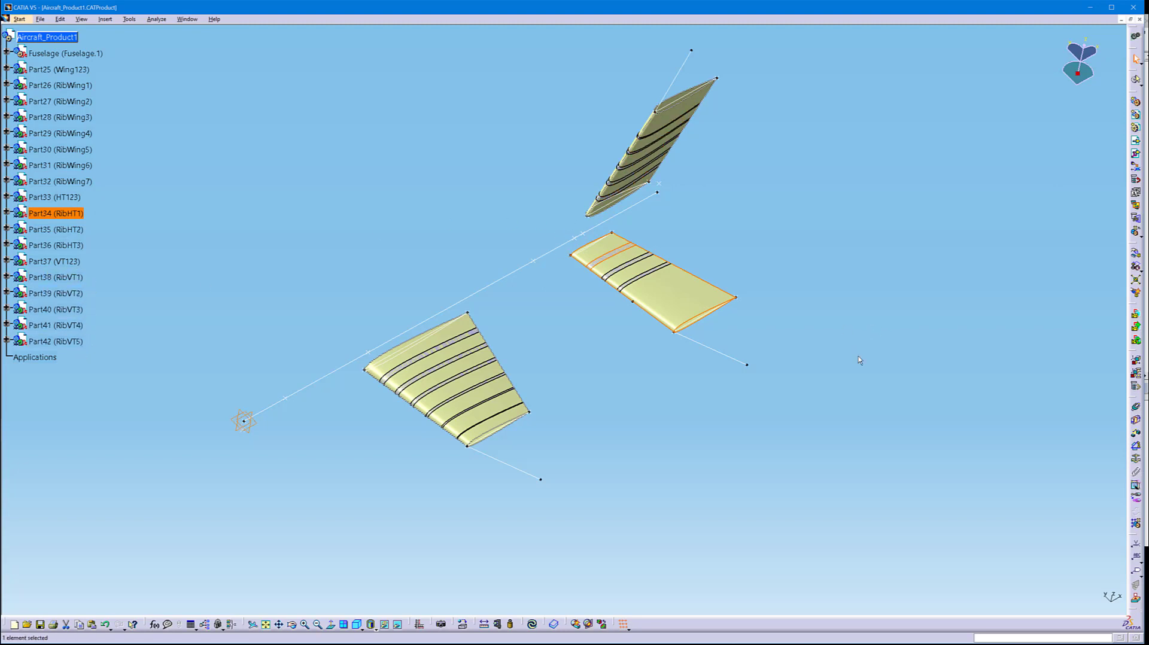
pyautogui.moveTo(1000, 372); pyautogui.dragTo(658, 419, button='middle')
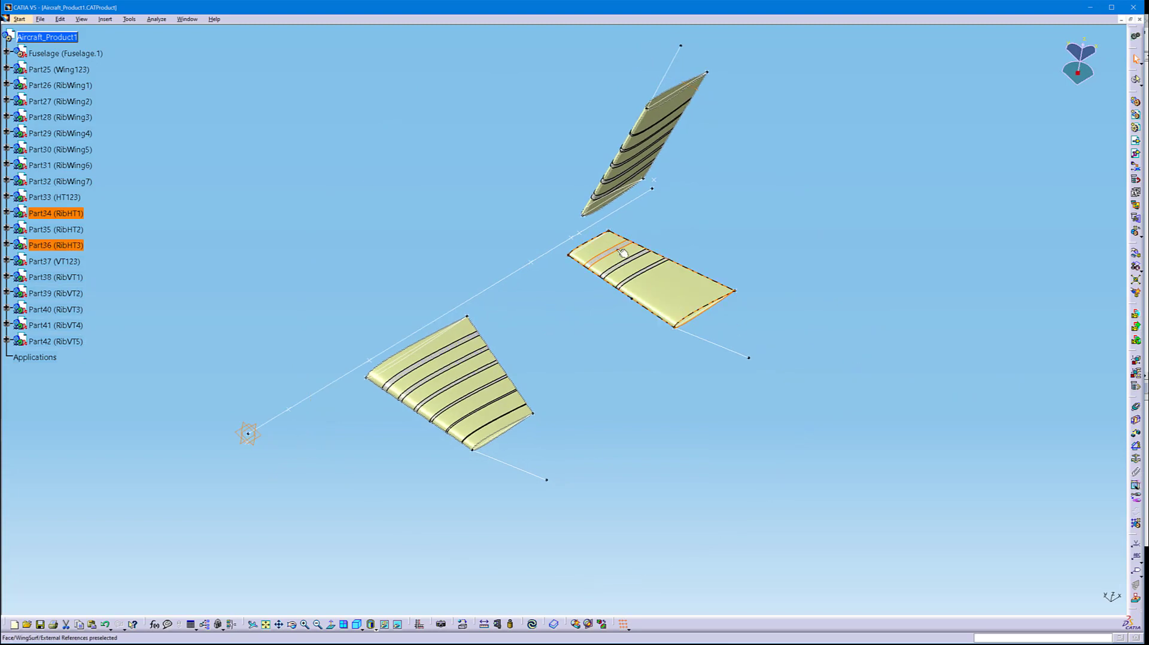
pyautogui.middleClick(424, 402)
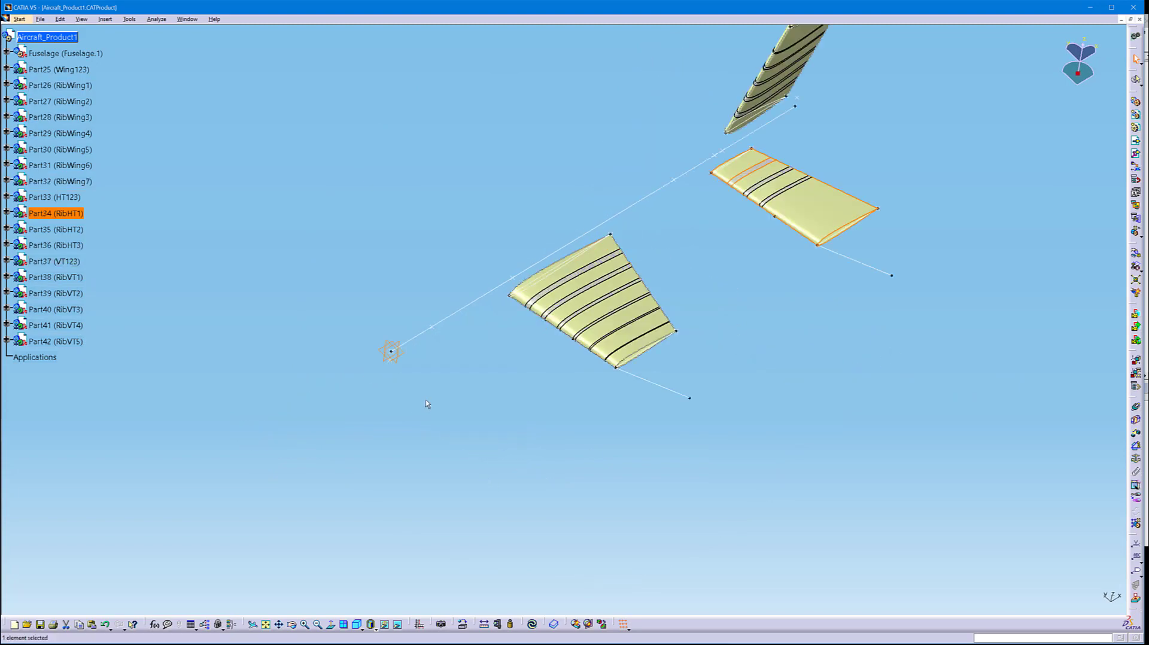
pyautogui.moveTo(425, 404); pyautogui.dragTo(417, 228, button='middle')
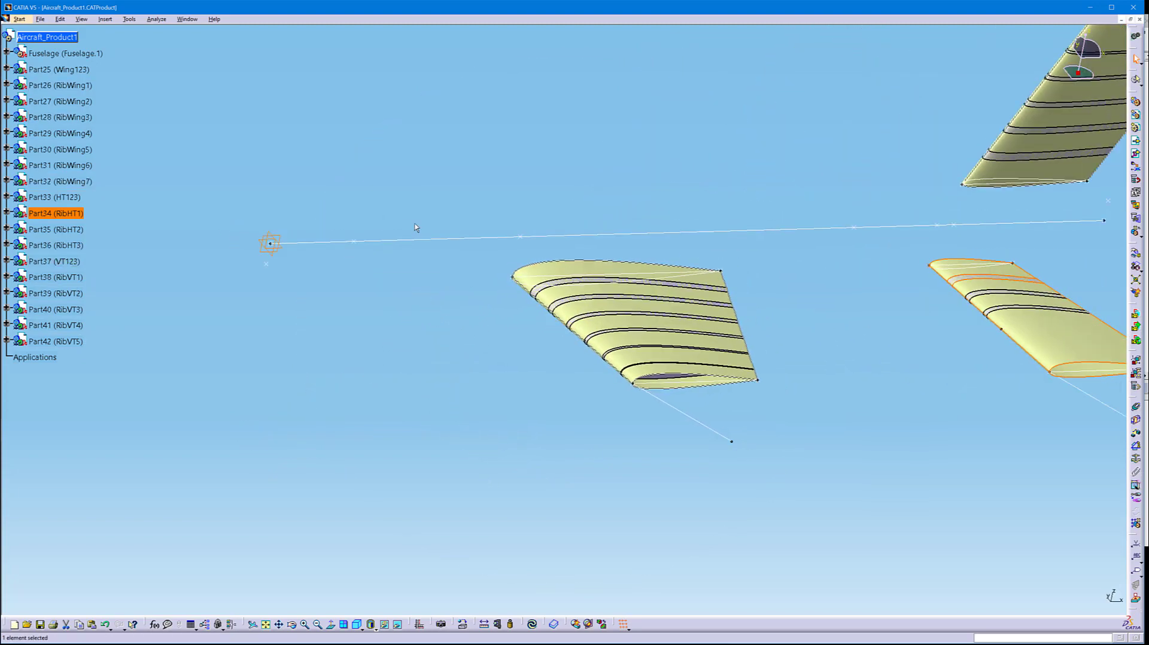
# Switch to the VBA editor and examine the reference setup and the RibWing, RibHT and RibVT loops in the test macro
pyautogui.hotkey('alt', 'Tab')
pyautogui.scroll(-3, 759, 242)
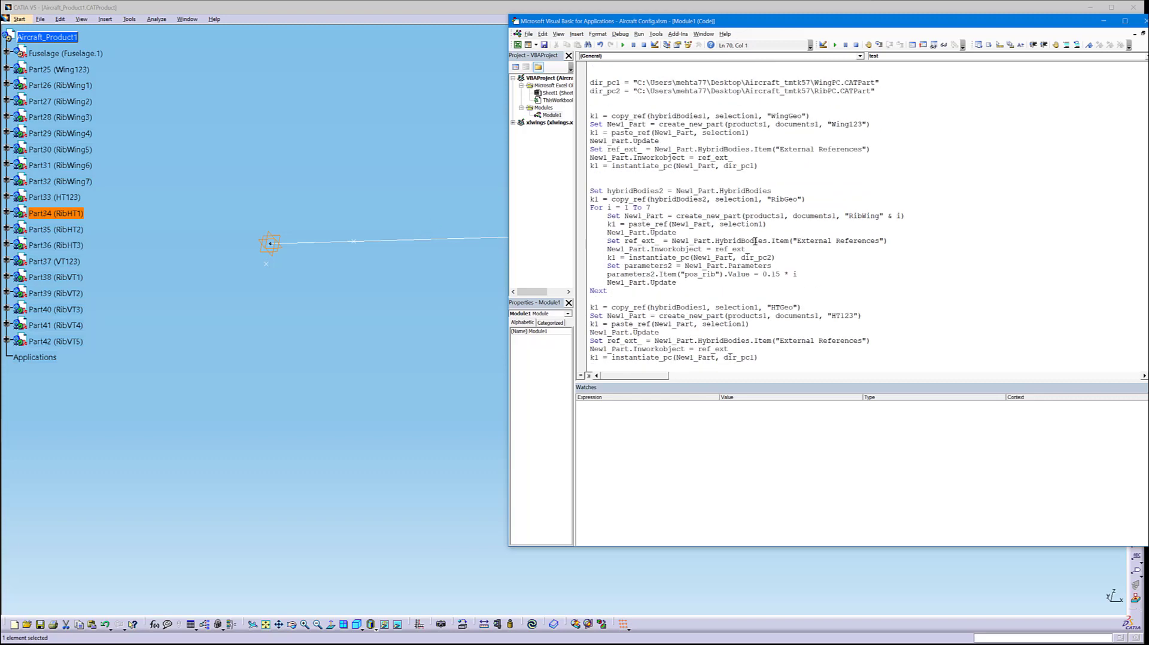
pyautogui.scroll(-2, 794, 200)
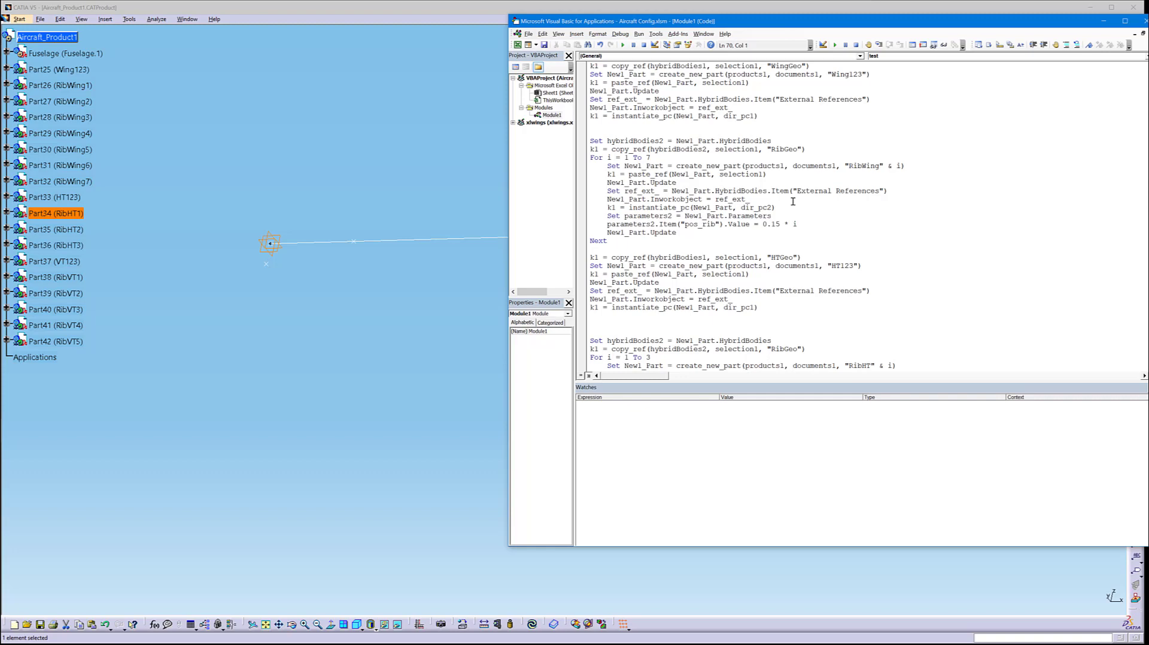
pyautogui.scroll(-5, 778, 241)
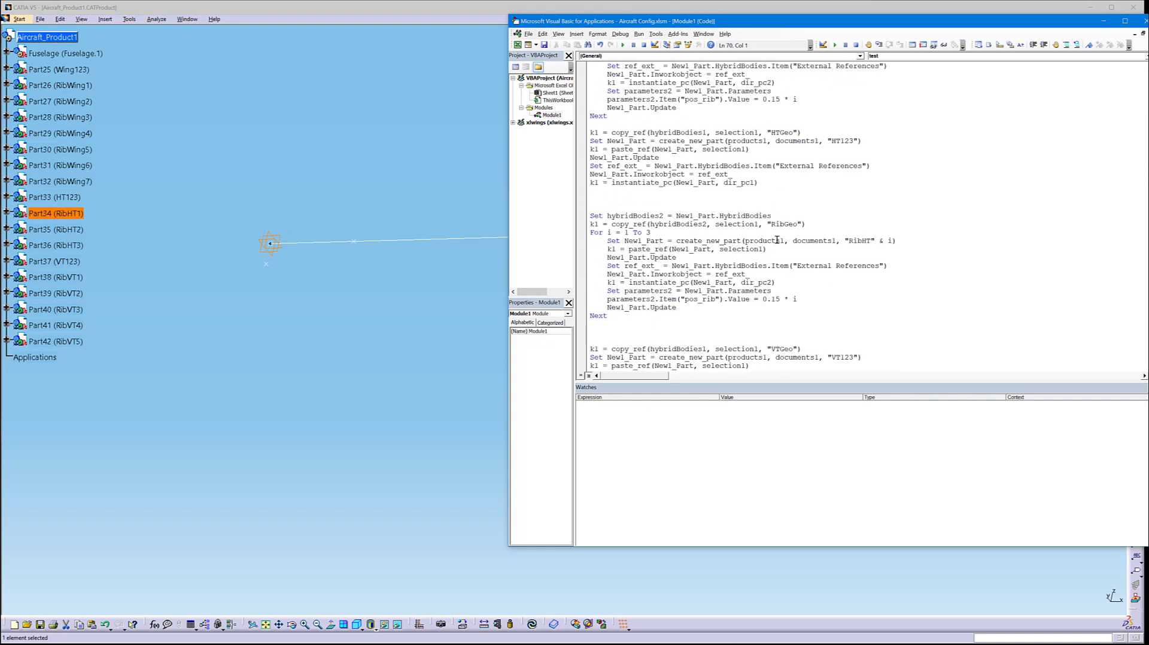
pyautogui.scroll(5, 772, 237)
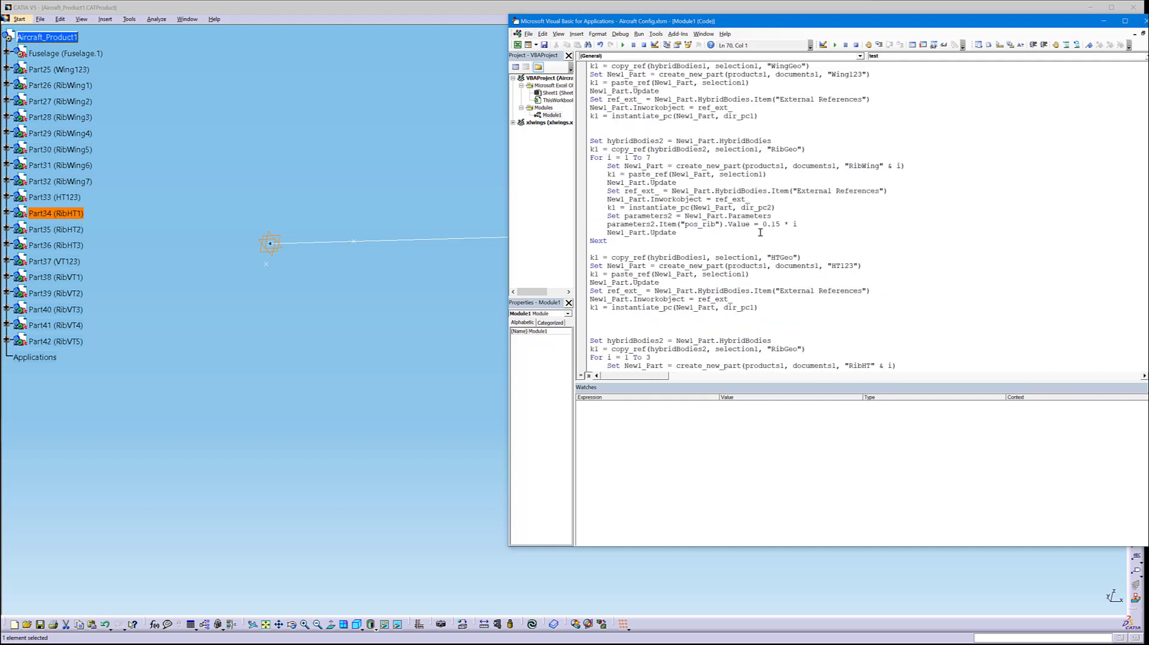
pyautogui.scroll(7, 760, 232)
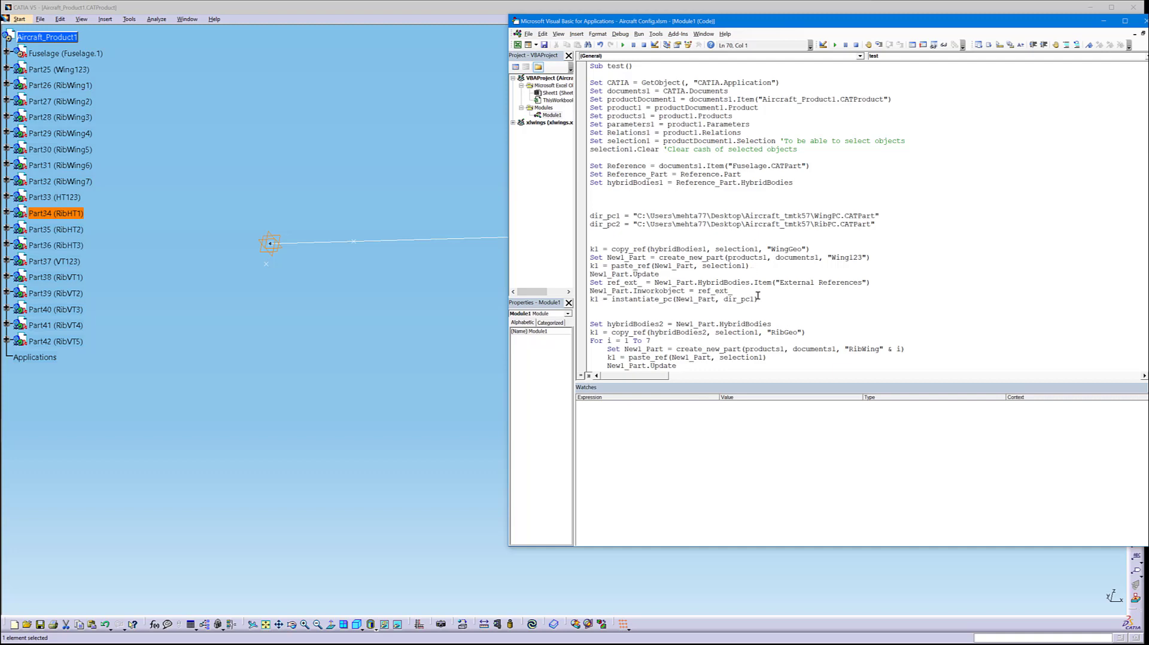
pyautogui.scroll(-4, 755, 294)
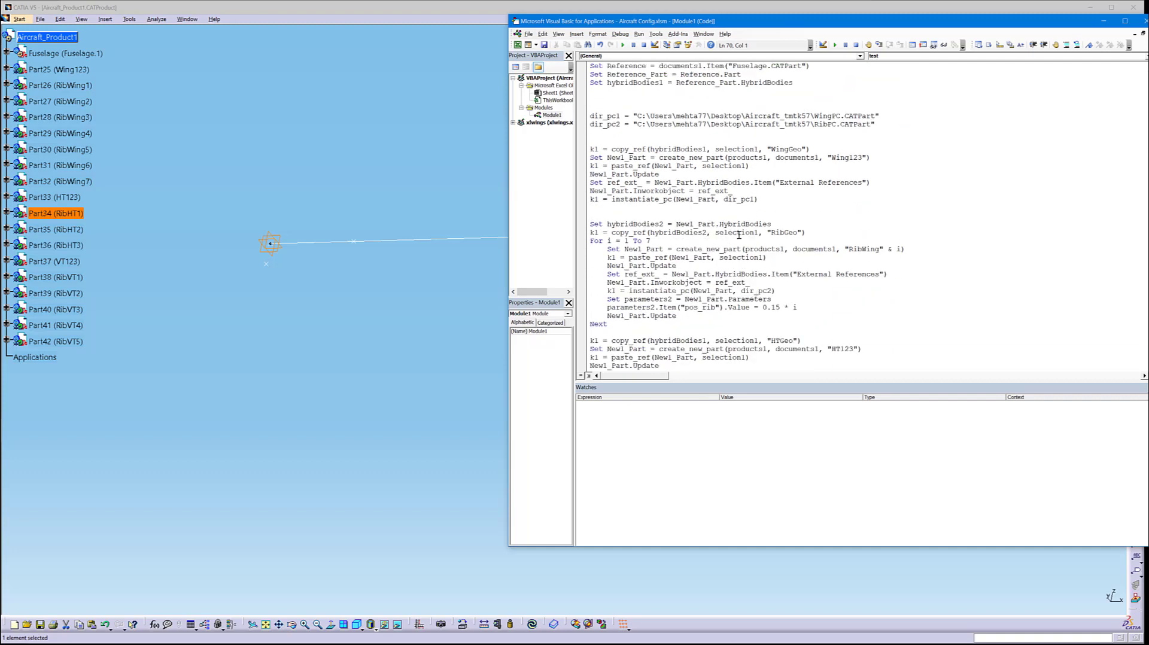
pyautogui.scroll(-17, 789, 316)
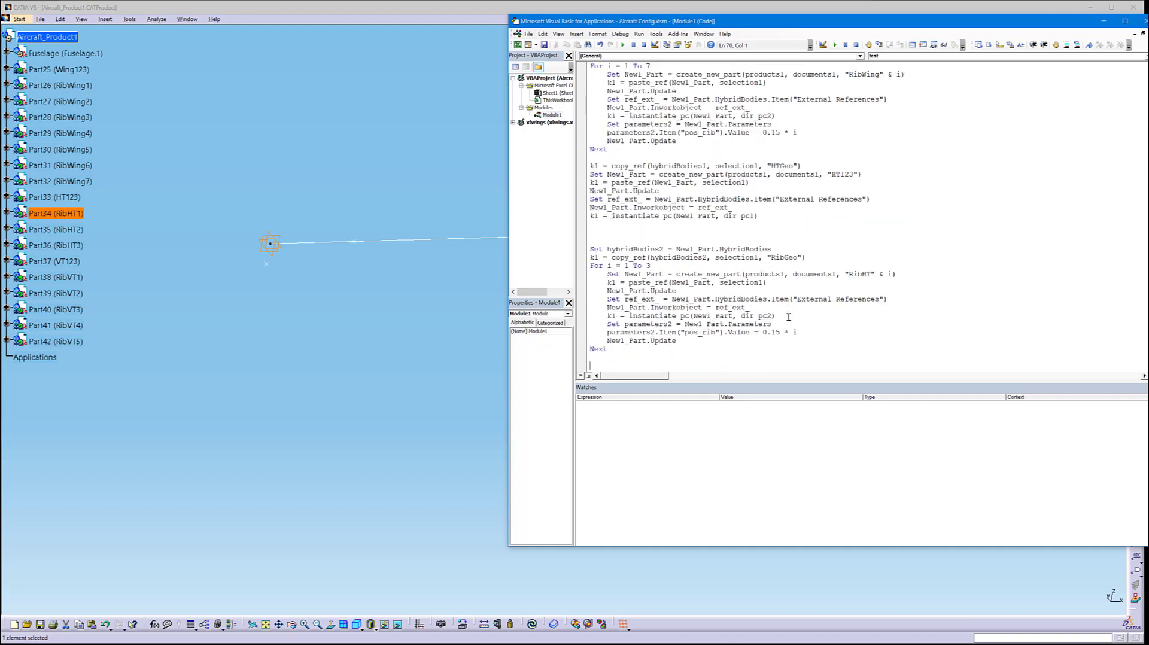
pyautogui.scroll(6, 787, 311)
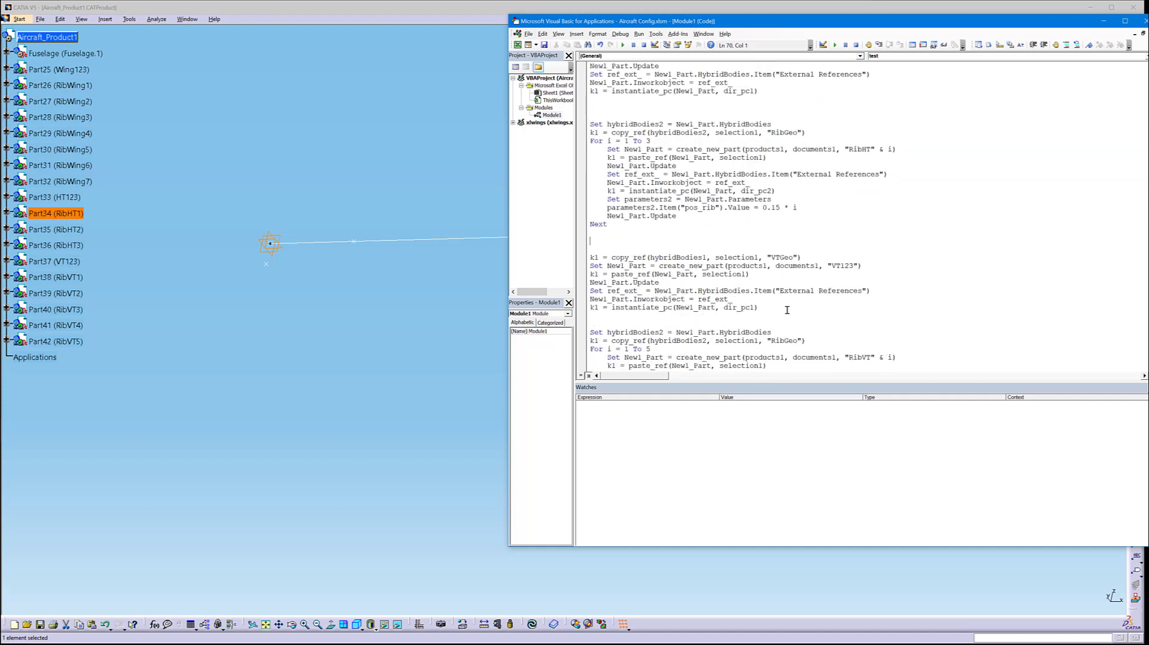
# Switch to PowerPoint to show the Automation procedures and CAD Automation slides, then return to CATIA and view the whole generated model
pyautogui.click(240, 344)
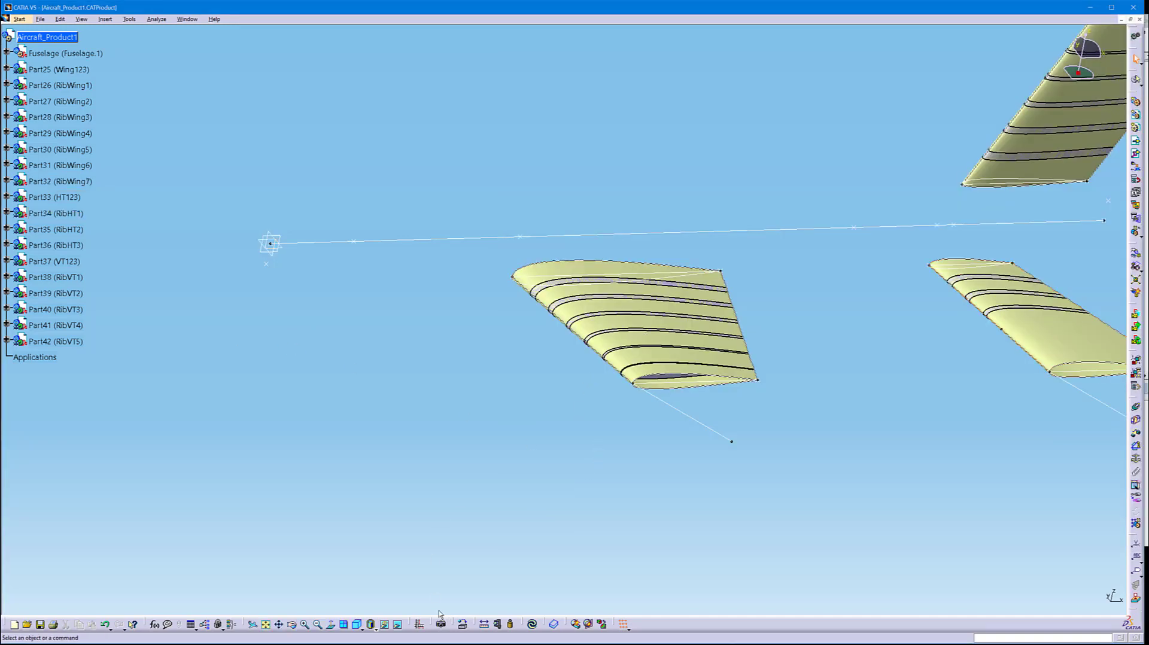
pyautogui.hotkey('alt', 'Tab')
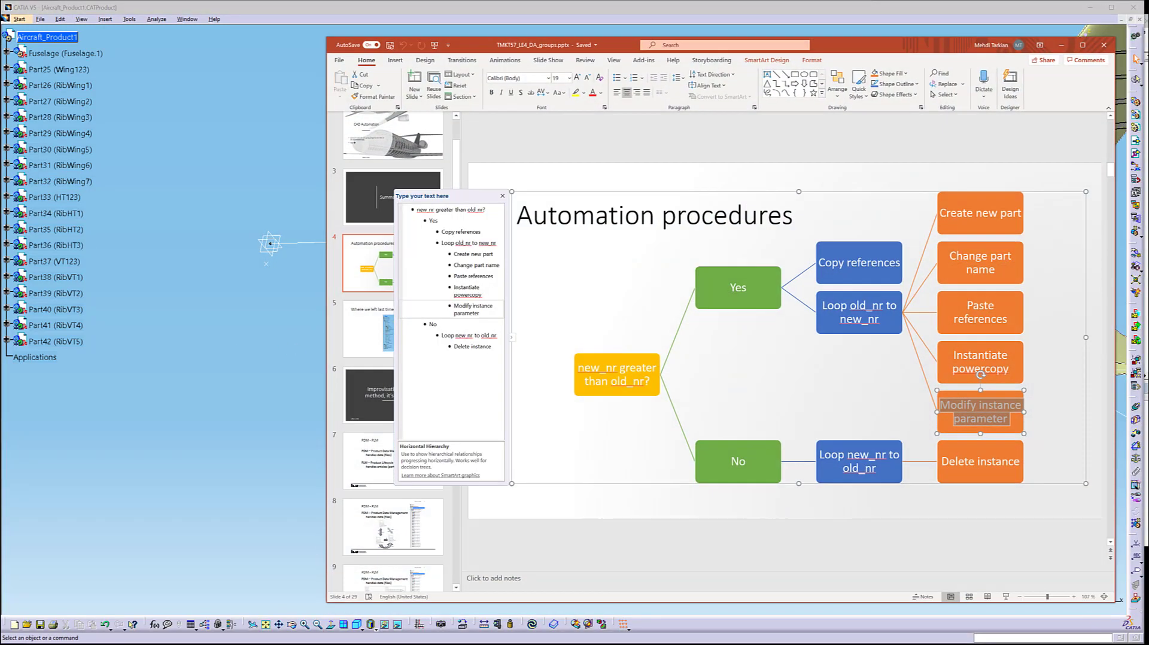
pyautogui.click(409, 139)
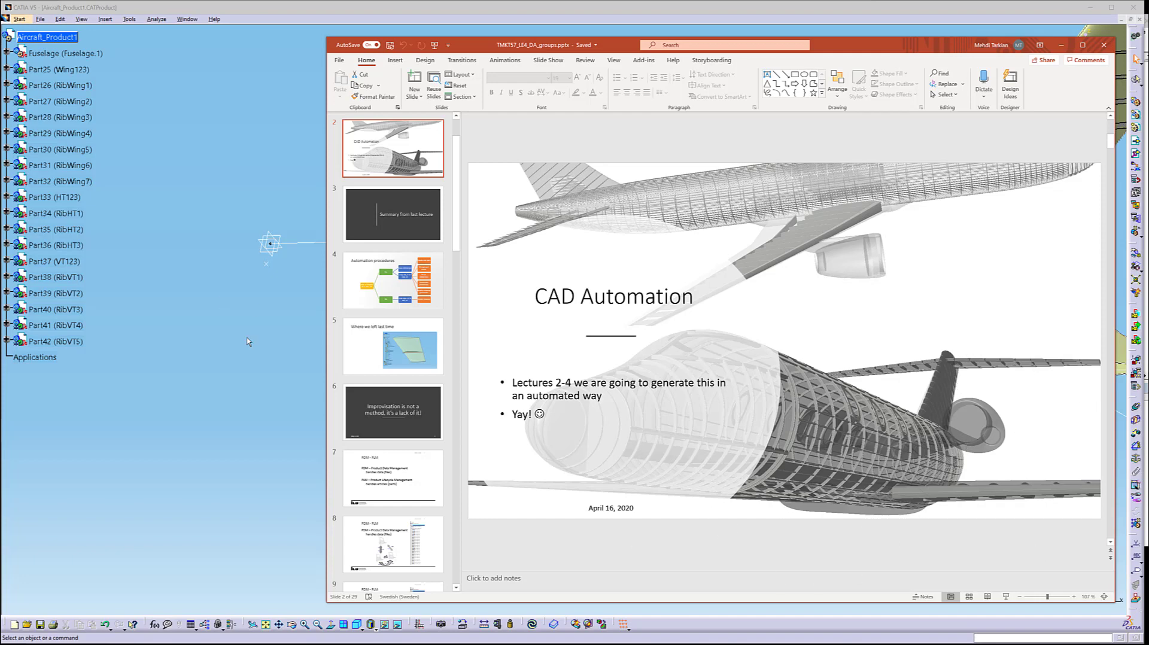
pyautogui.click(263, 312)
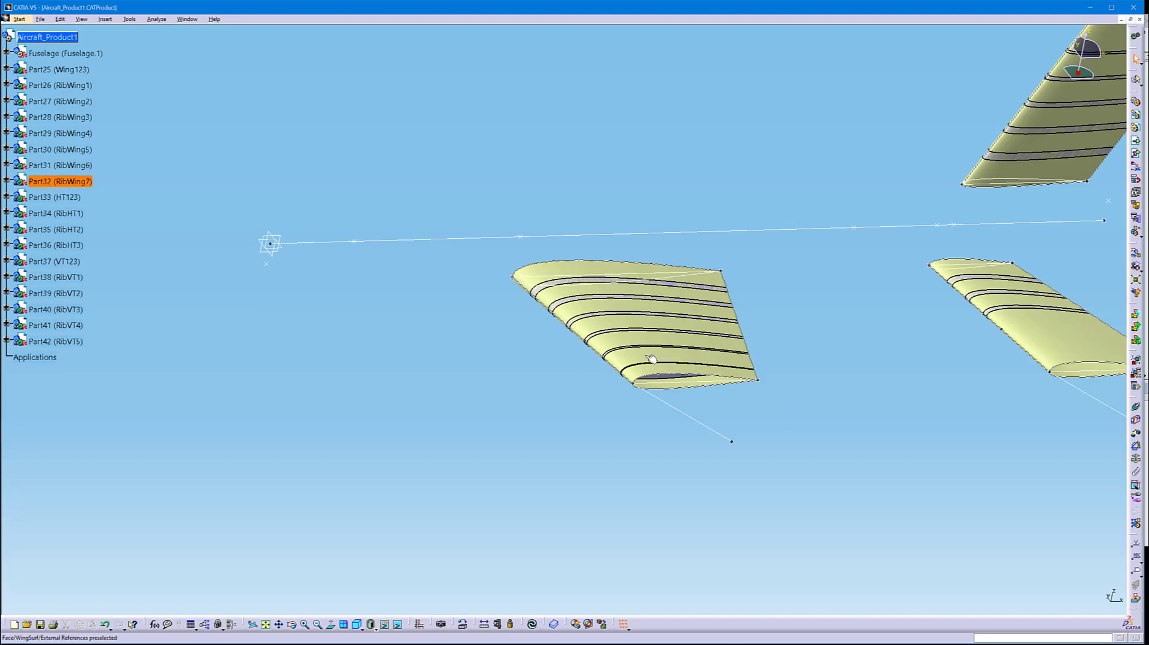
pyautogui.moveTo(651, 359); pyautogui.dragTo(704, 377, button='middle')
# Switch to the VBA editor, review the macro from the VTGeo block back up to Sub test, and return to CATIA
pyautogui.moveTo(354, 643)
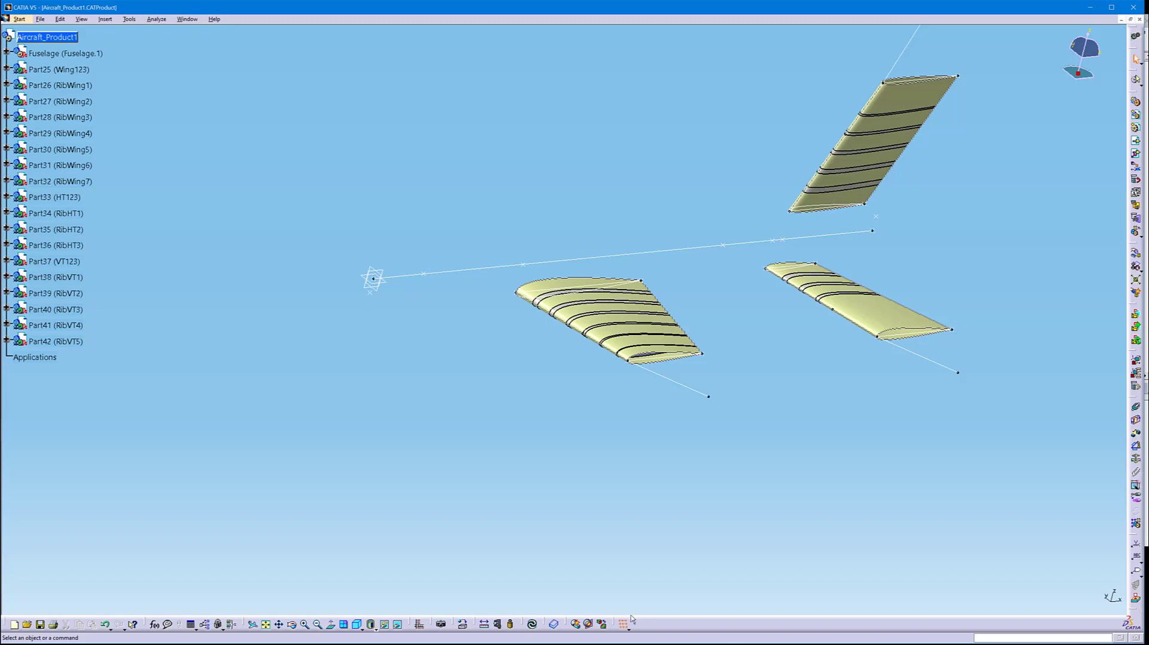
pyautogui.hotkey('alt', 'Tab')
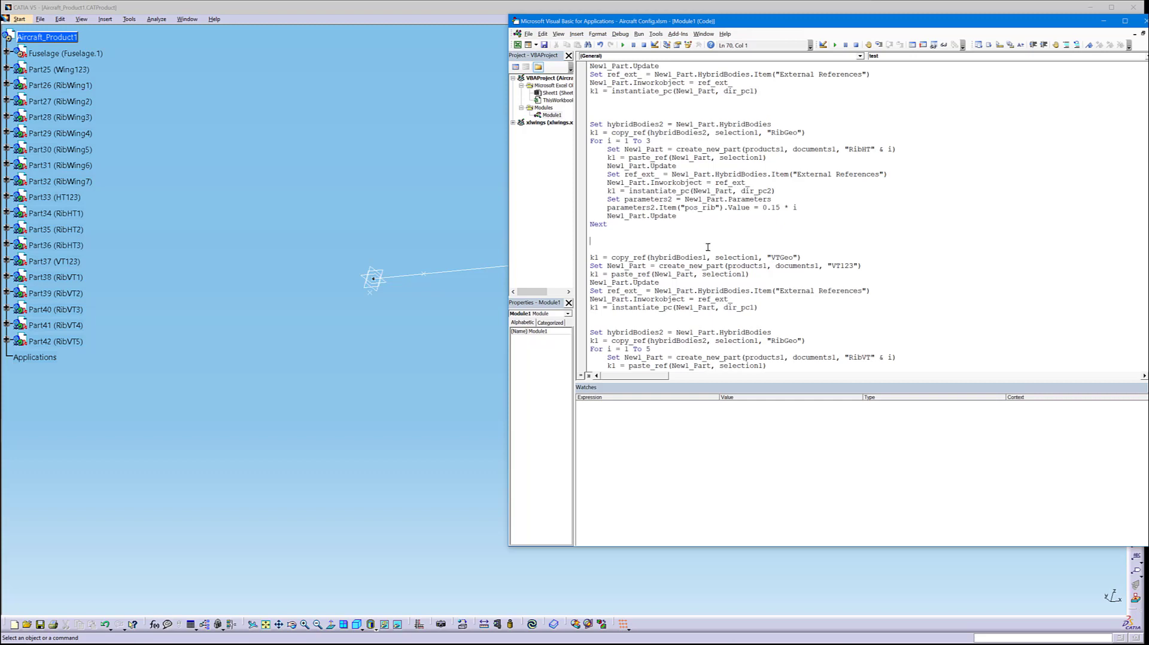
pyautogui.scroll(5, 706, 247)
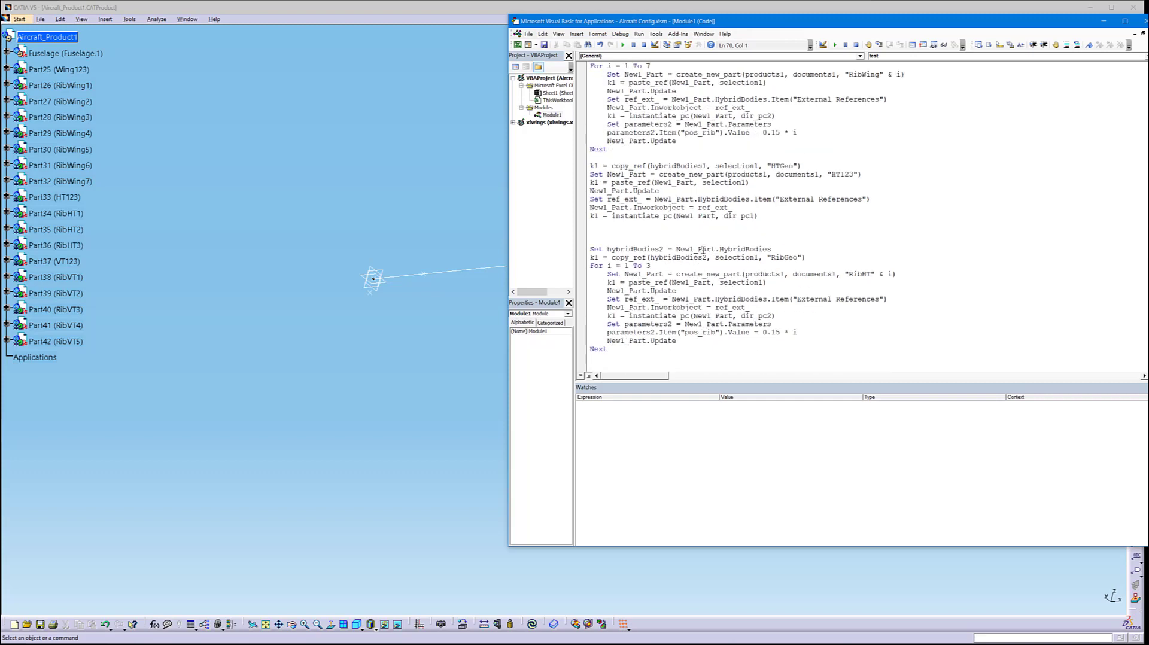
pyautogui.scroll(4, 703, 249)
pyautogui.scroll(7, 703, 249)
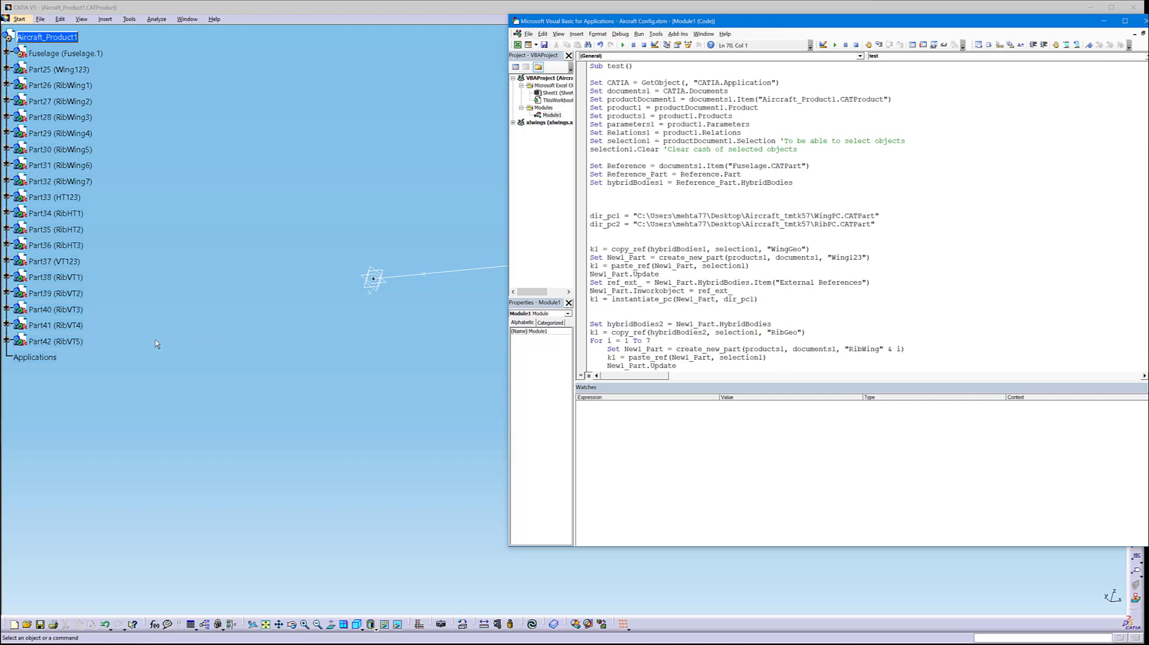
pyautogui.click(129, 345)
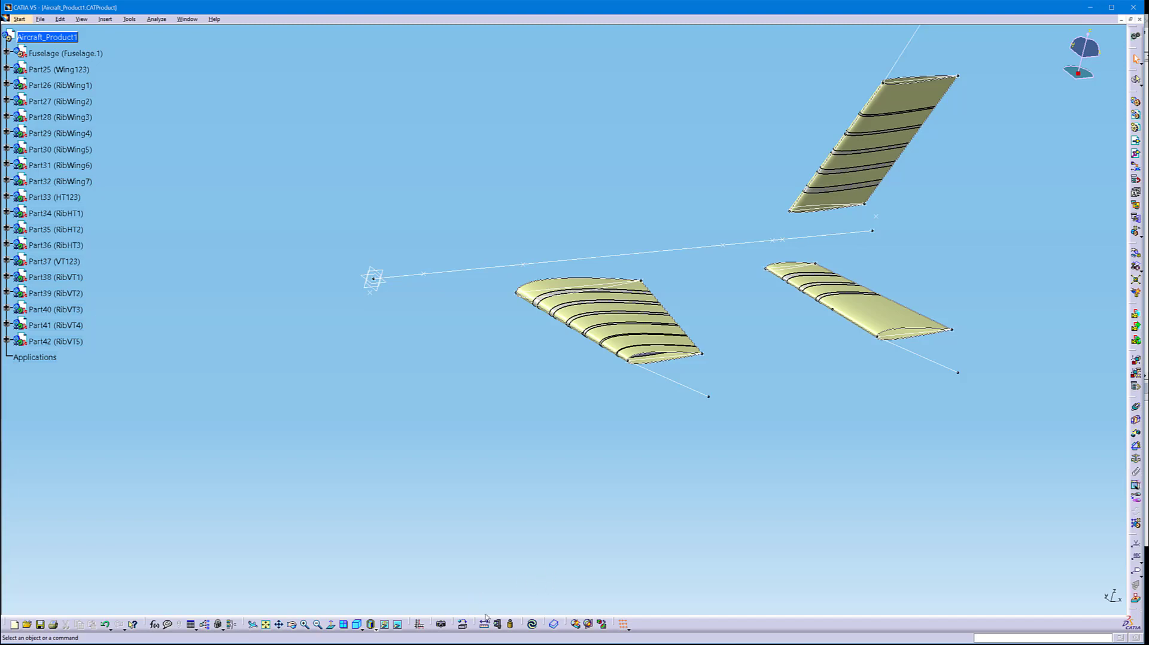
# Bring up the VBA editor, move its window aside to uncover the wing, and review the macro down to End Sub
pyautogui.moveTo(600, 640)
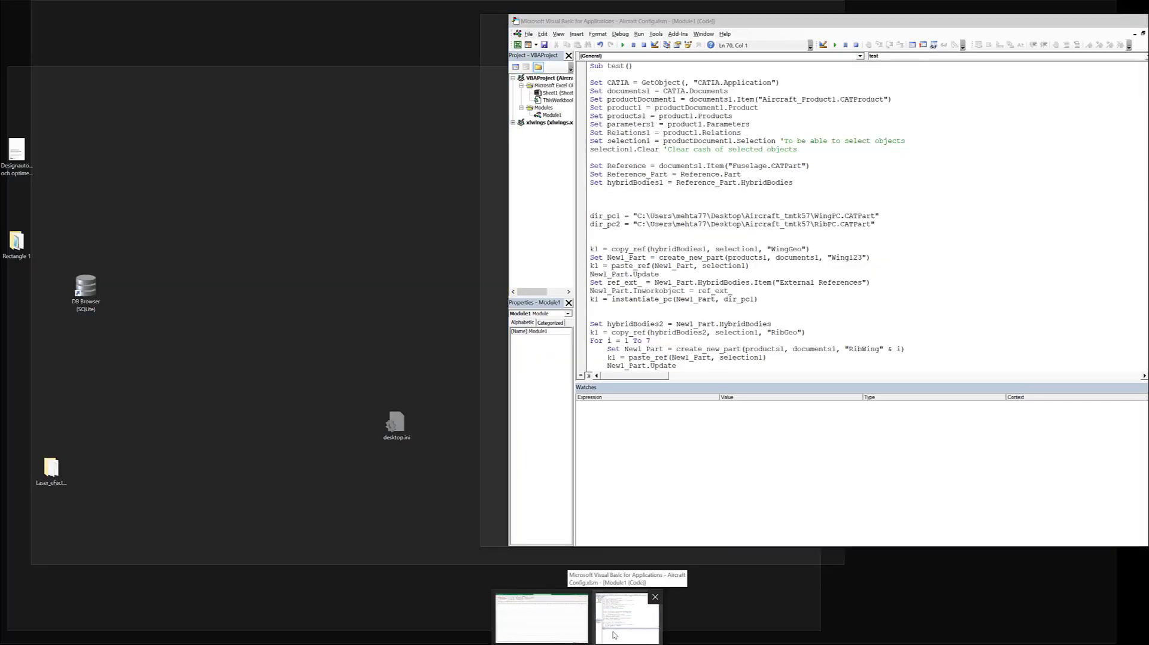
pyautogui.click(614, 634)
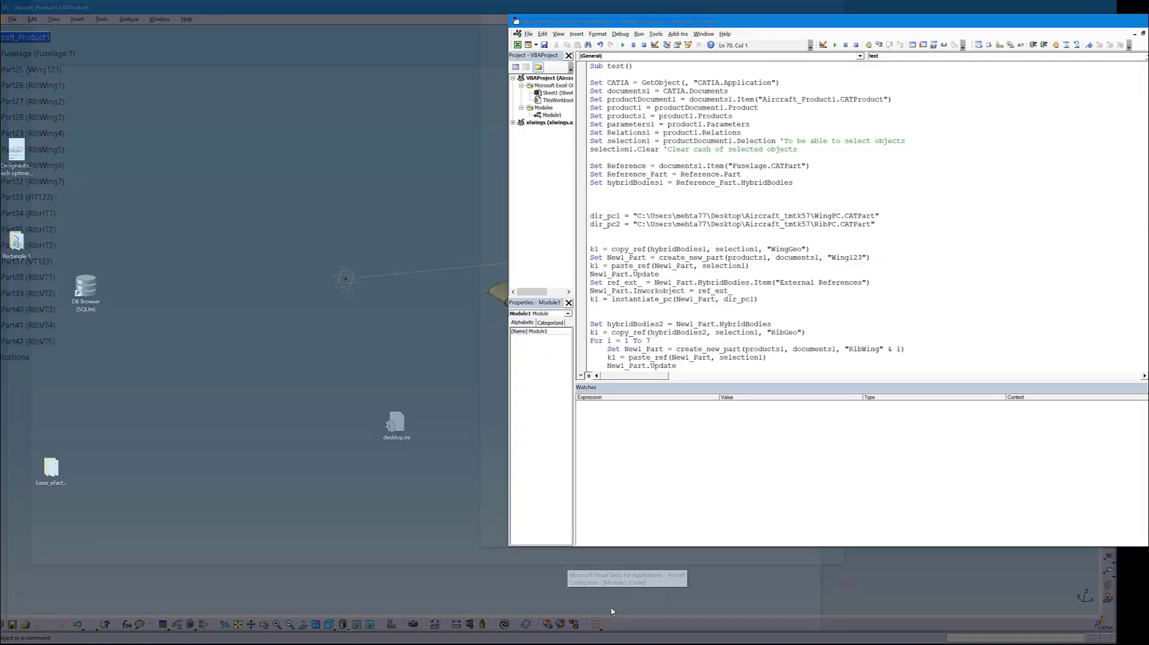
pyautogui.moveTo(662, 21); pyautogui.dragTo(877, 18)
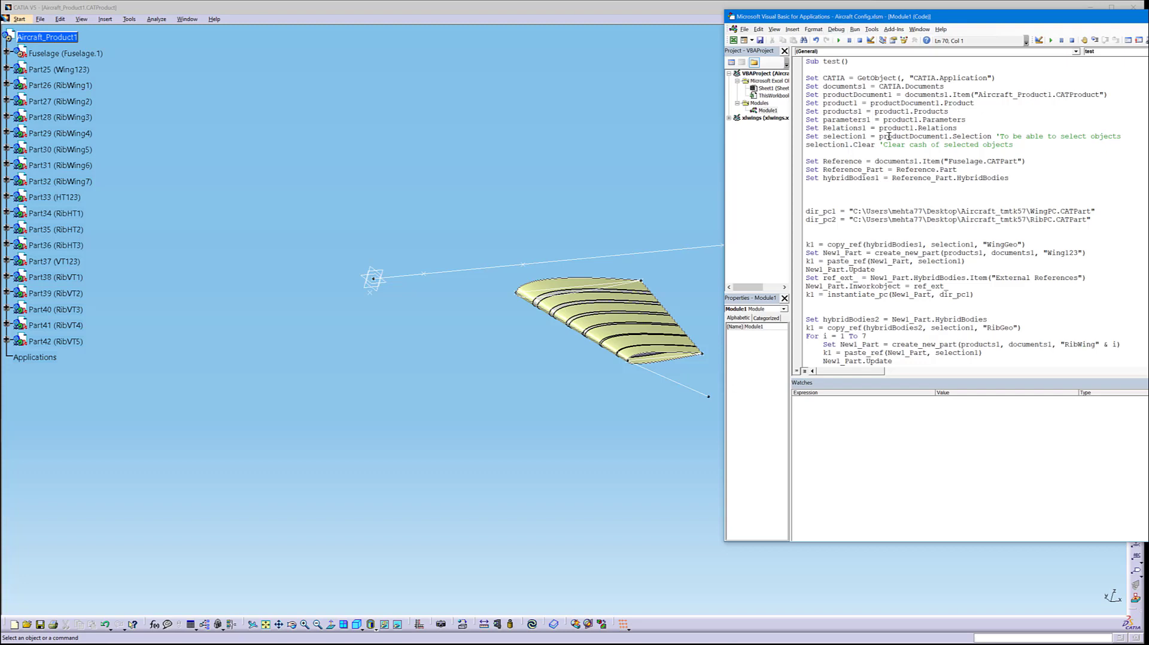
pyautogui.moveTo(926, 18); pyautogui.dragTo(876, 21)
pyautogui.scroll(-7, 890, 299)
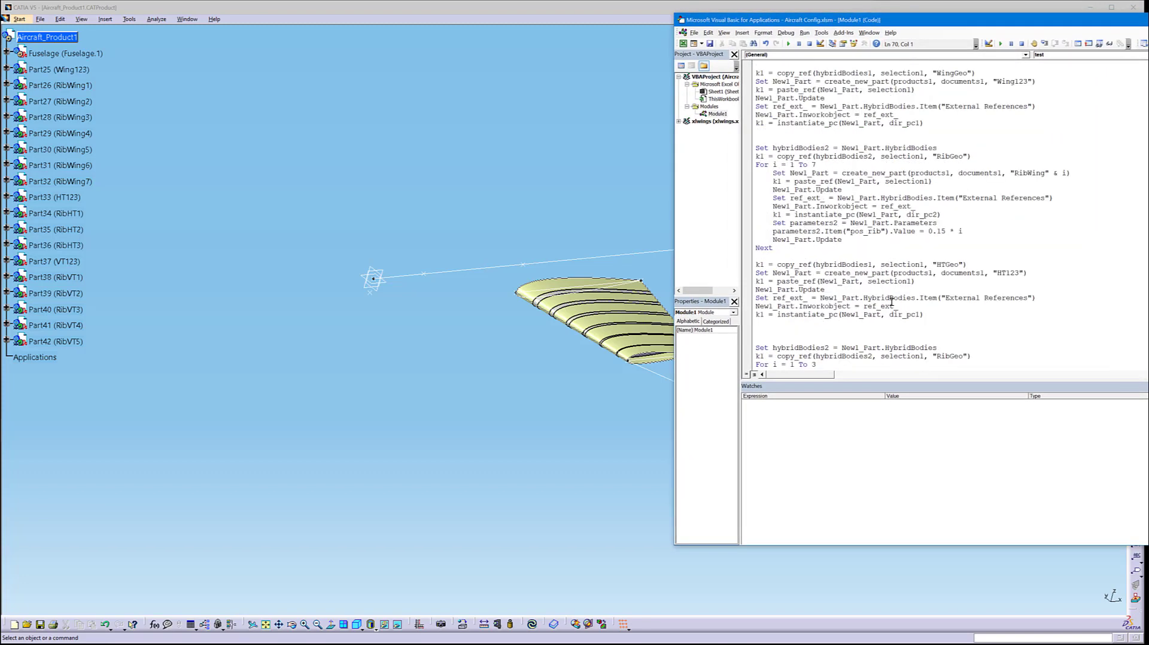
pyautogui.scroll(-6, 891, 302)
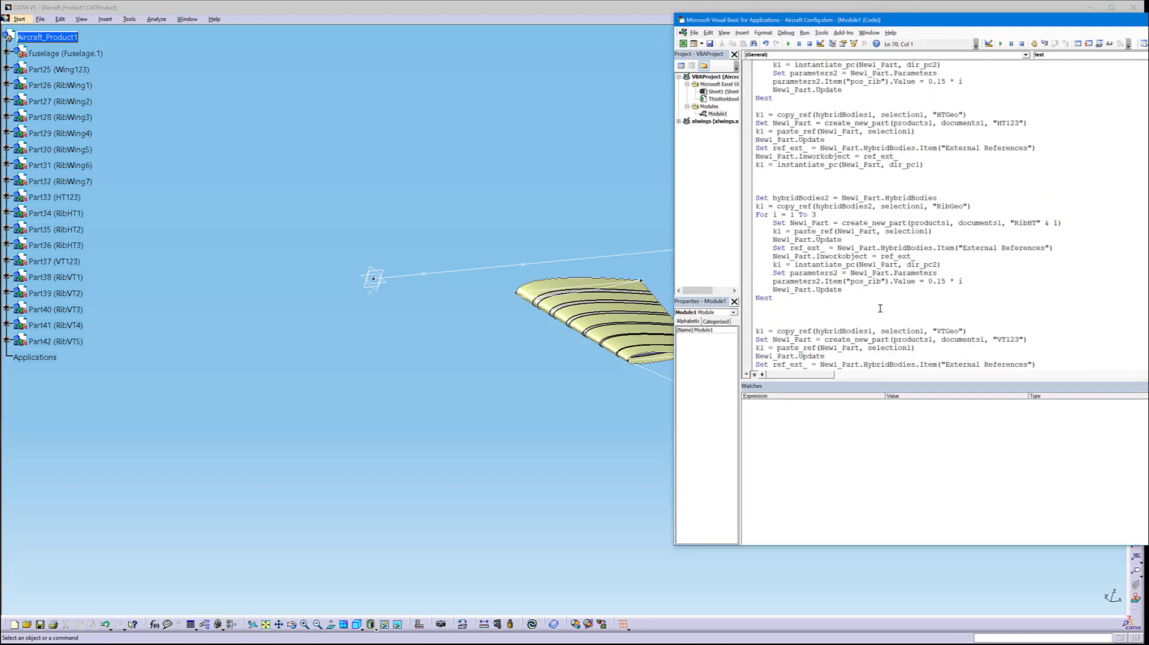
pyautogui.scroll(-8, 891, 304)
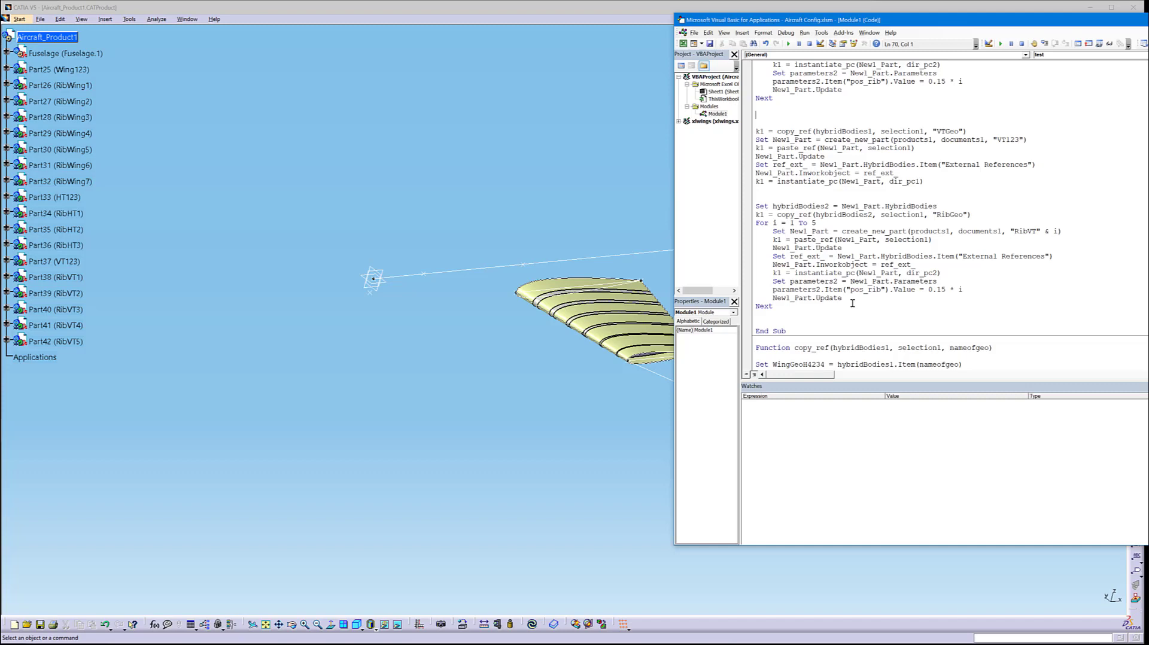
# Show the CAD Automation slide in PowerPoint for comparison with the generated model, then return to CATIA
pyautogui.click(496, 359)
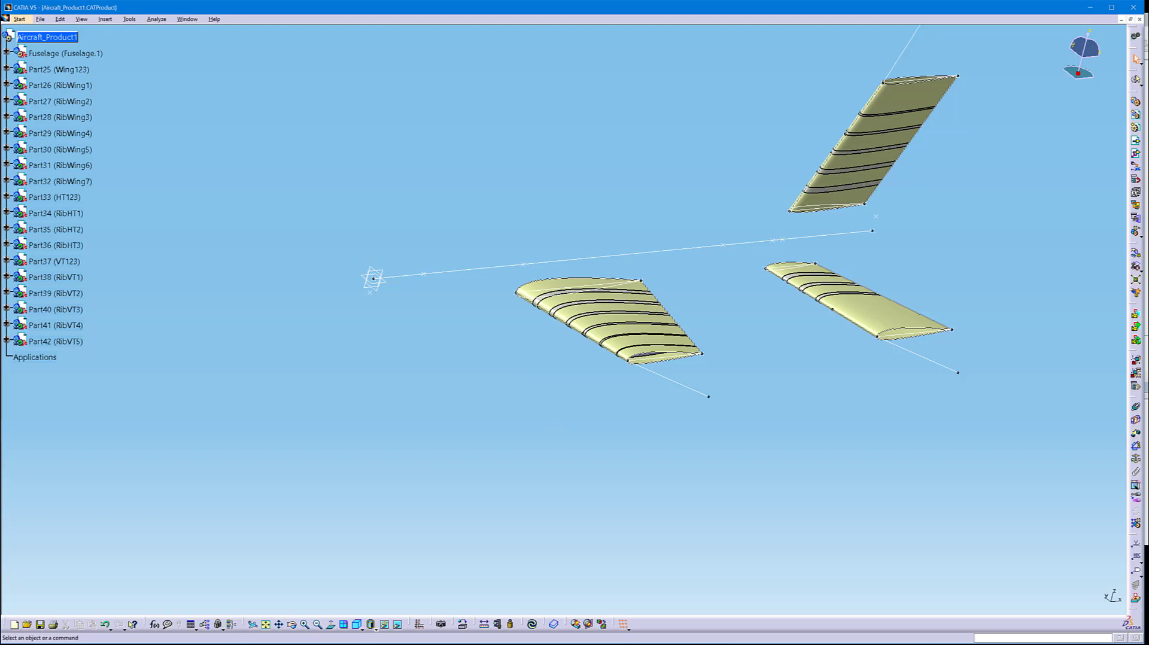
pyautogui.hotkey('alt', 'Tab')
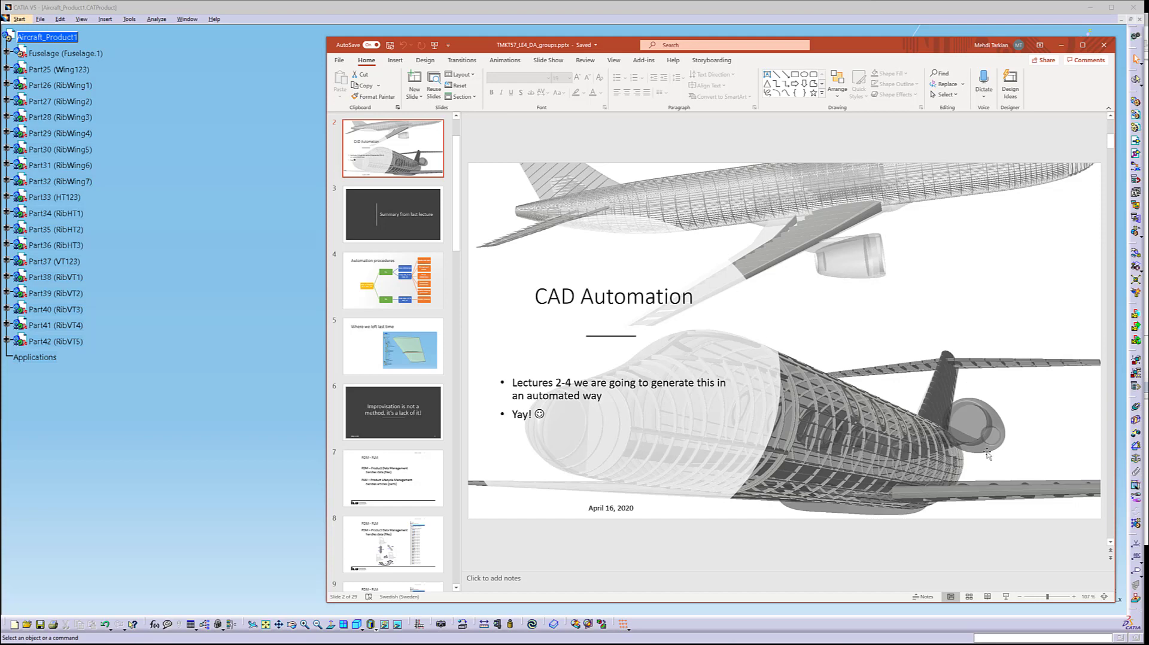
pyautogui.click(179, 272)
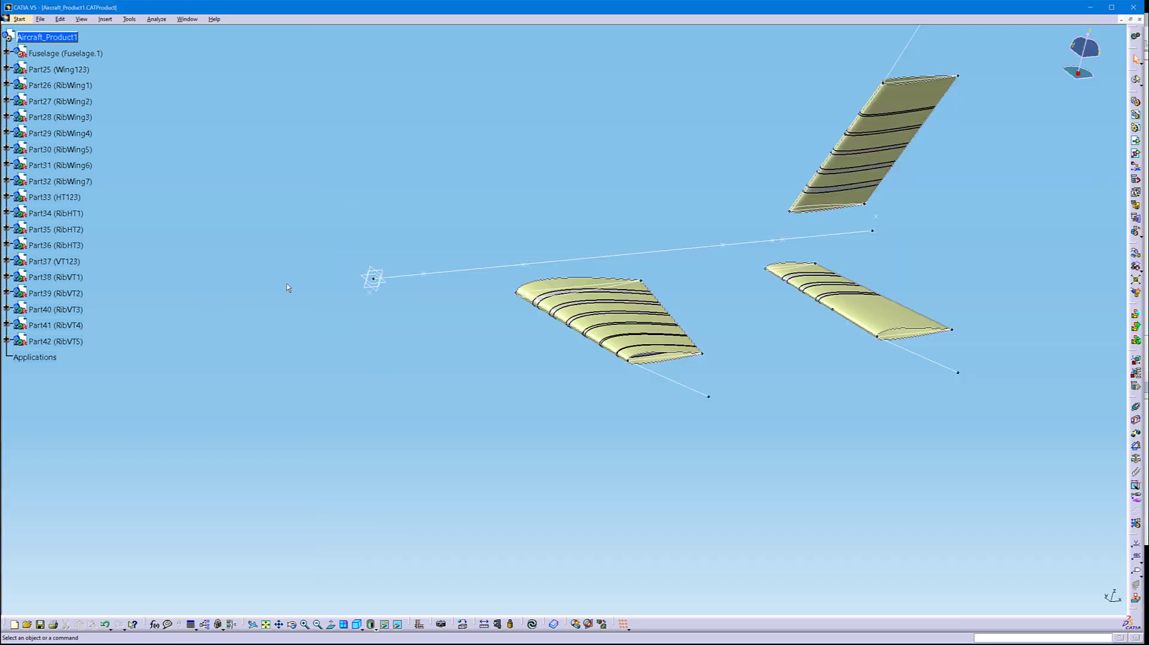